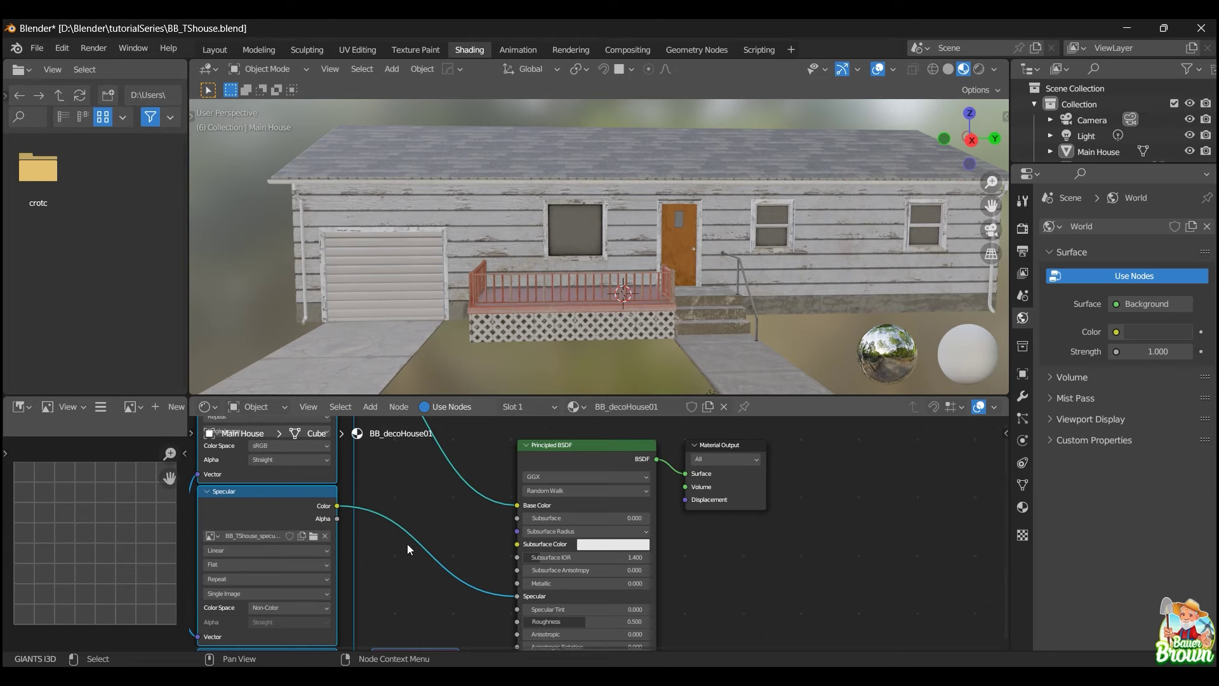
# Examine the BB_decoHouse01 material's node setup in an enlarged node editor and restore the layout.
pyautogui.hotkey('ctrl', 'space')
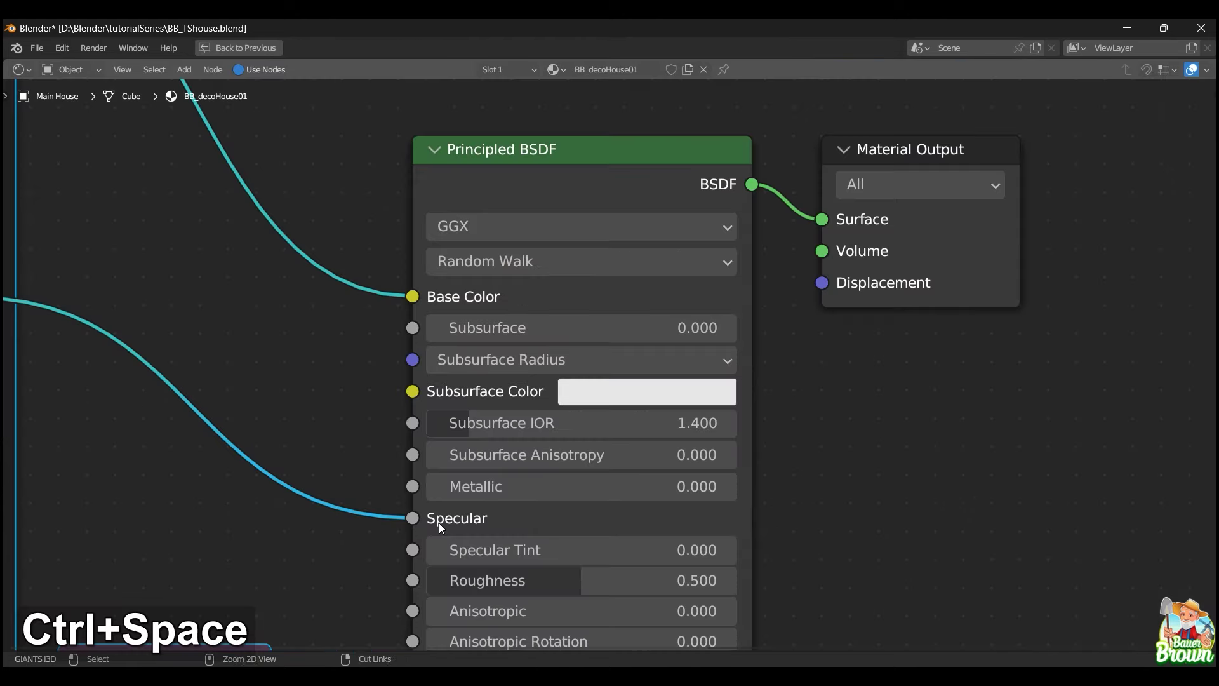
pyautogui.scroll(-1, 411, 451)
pyautogui.scroll(-2, 376, 460)
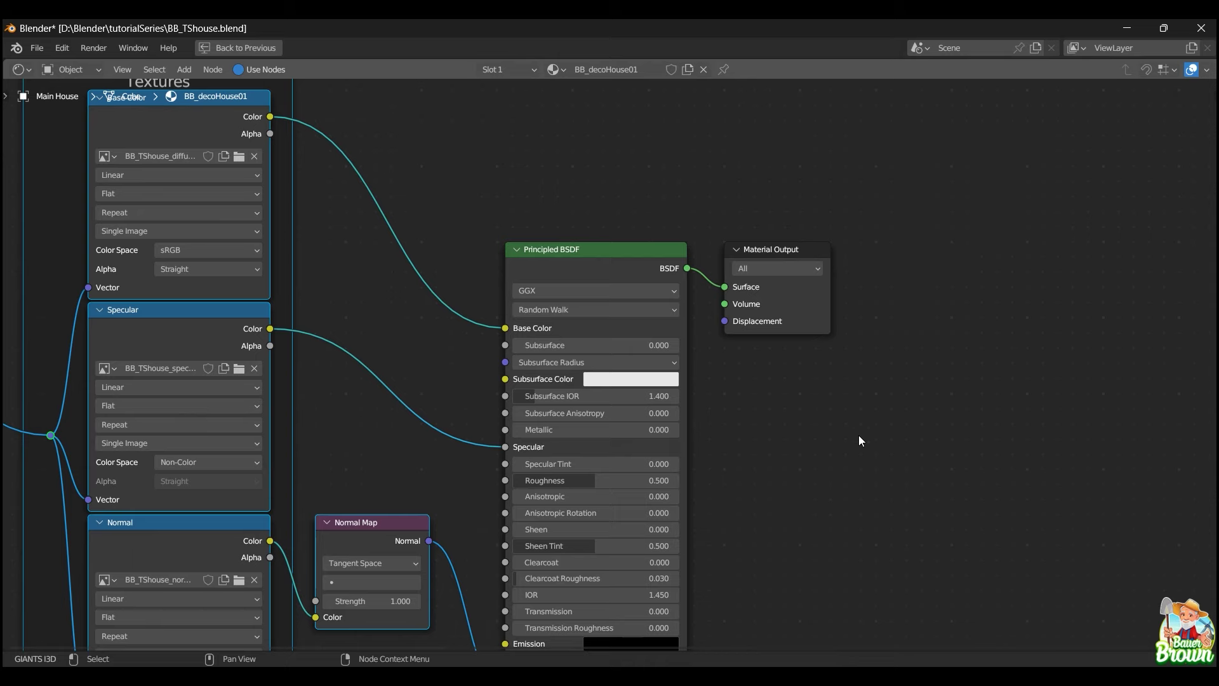
pyautogui.hotkey('ctrl', 'space')
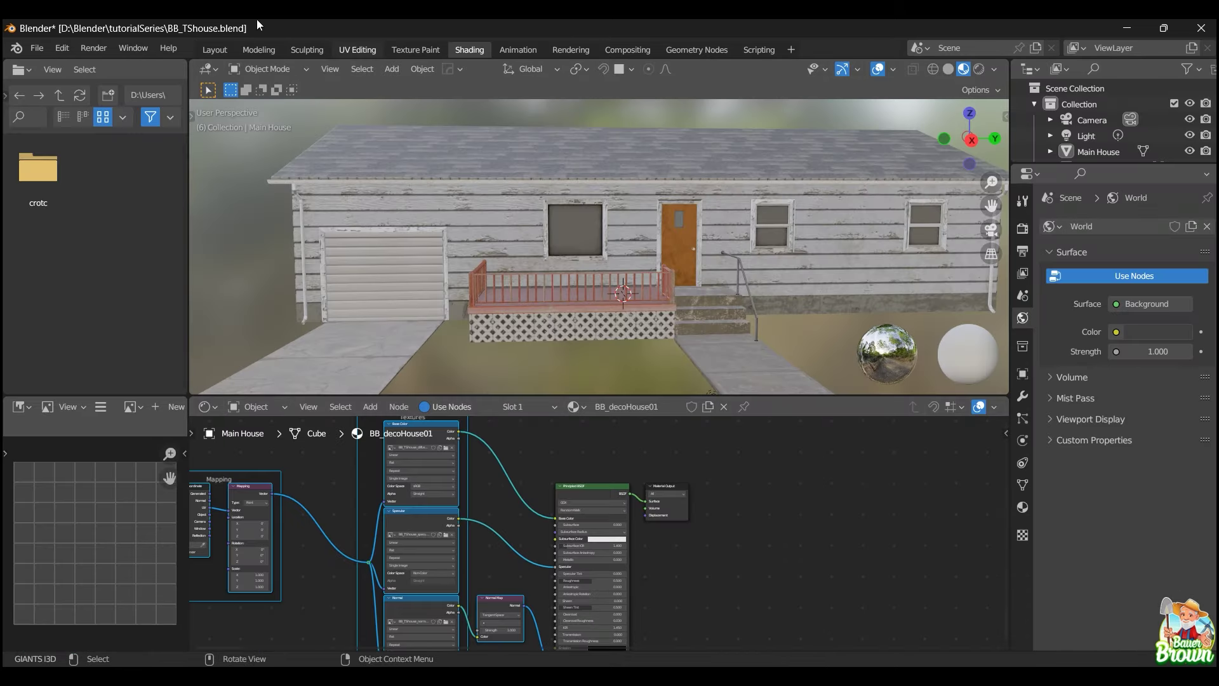
# Switch to the Modeling workspace, return the house to Object Mode and save the Blender file.
pyautogui.click(258, 50)
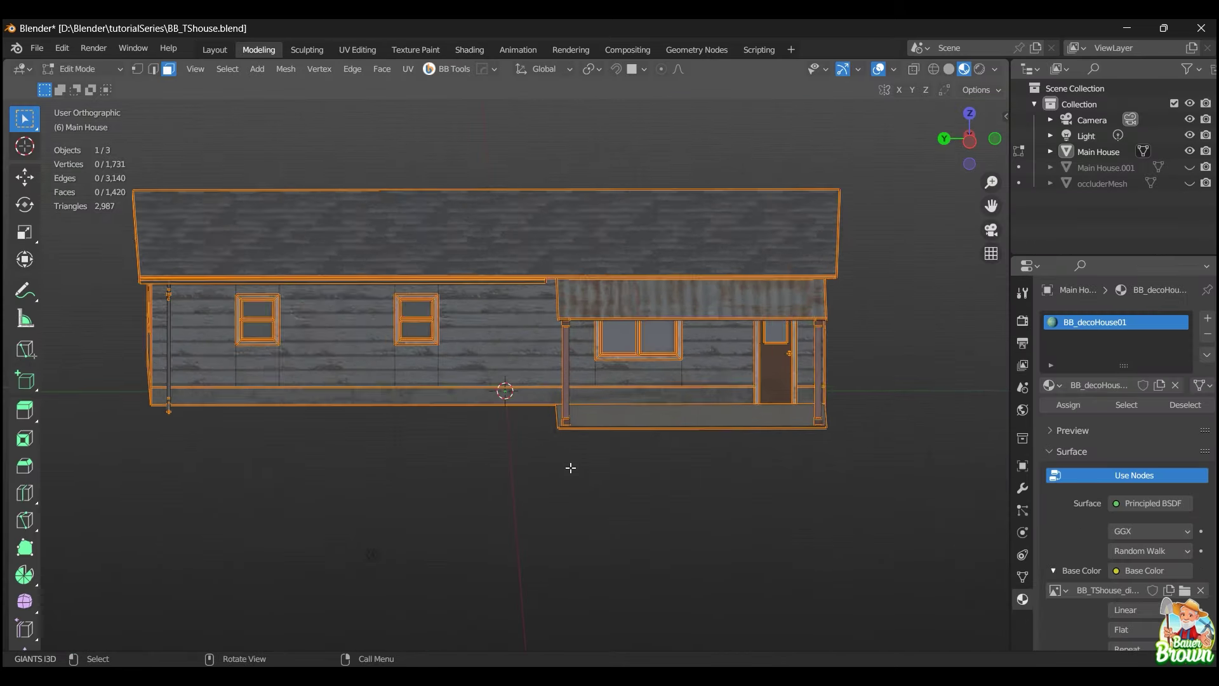
pyautogui.press('Tab')
pyautogui.moveTo(564, 491); pyautogui.dragTo(640, 489, button='middle')
pyautogui.scroll(3, 551, 470)
pyautogui.scroll(-2, 604, 478)
pyautogui.hotkey('ctrl', 's')
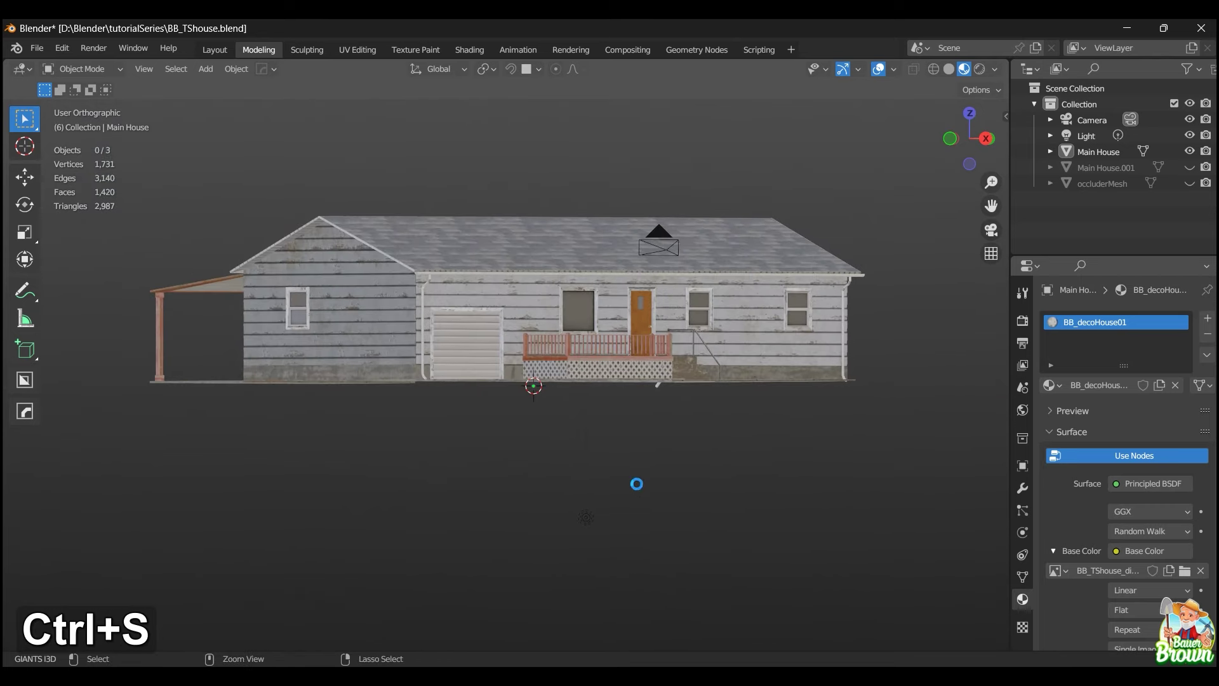
# Export an FBX limited to selected objects over the existing BB_TShouse.fbx in the tutorialSeries folder.
pyautogui.click(35, 49)
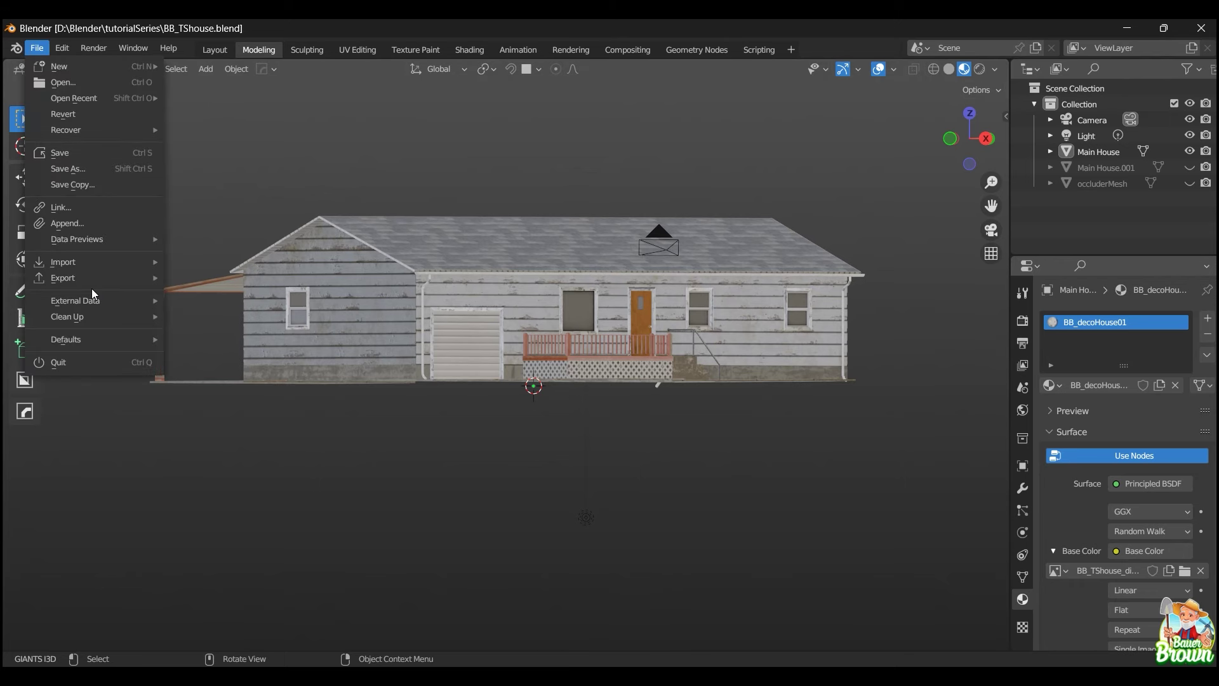
pyautogui.moveTo(94, 278)
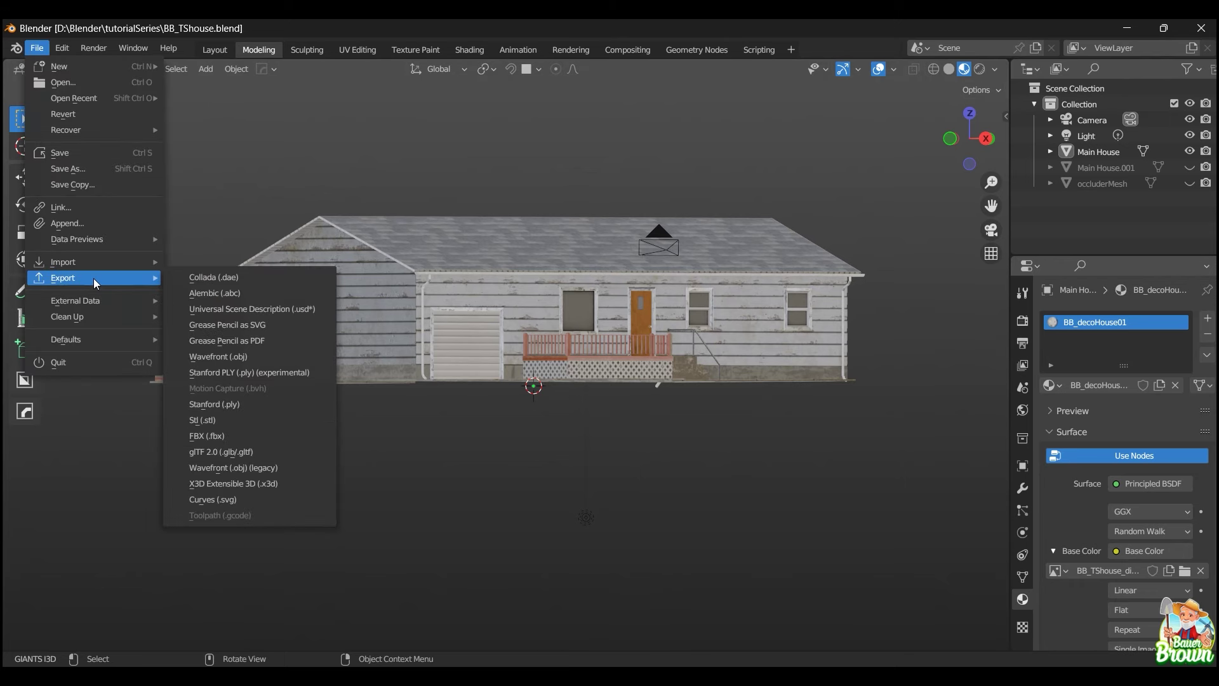
pyautogui.click(224, 433)
pyautogui.click(454, 203)
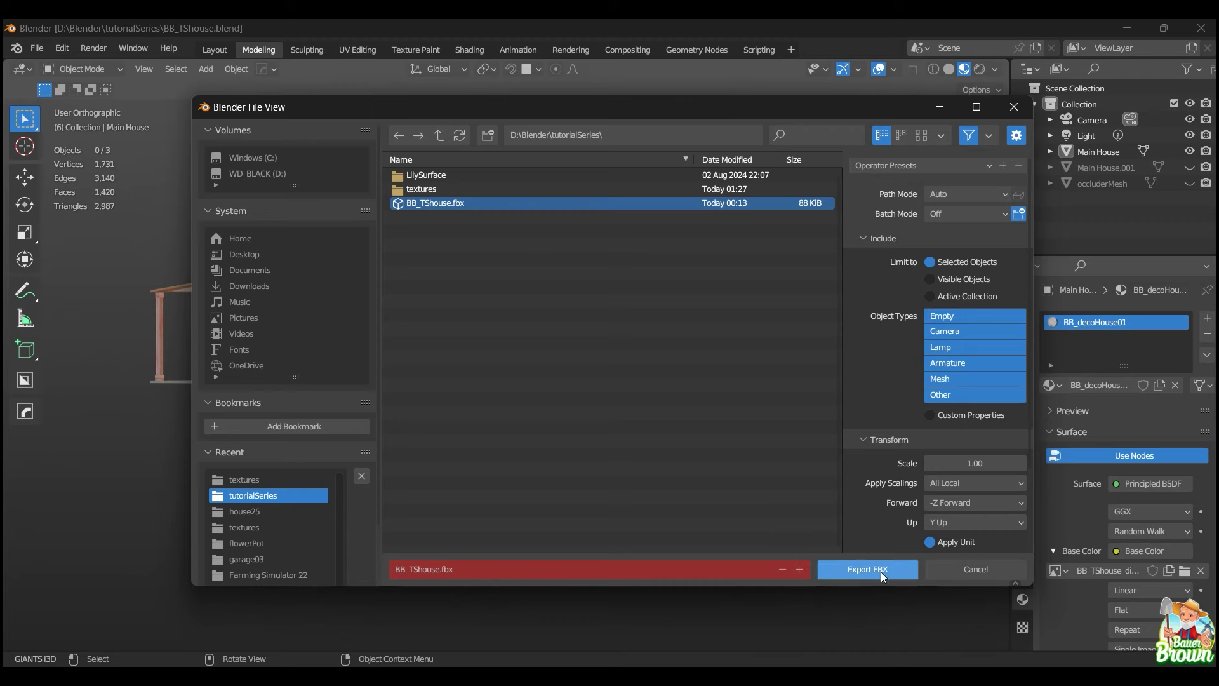
pyautogui.click(860, 571)
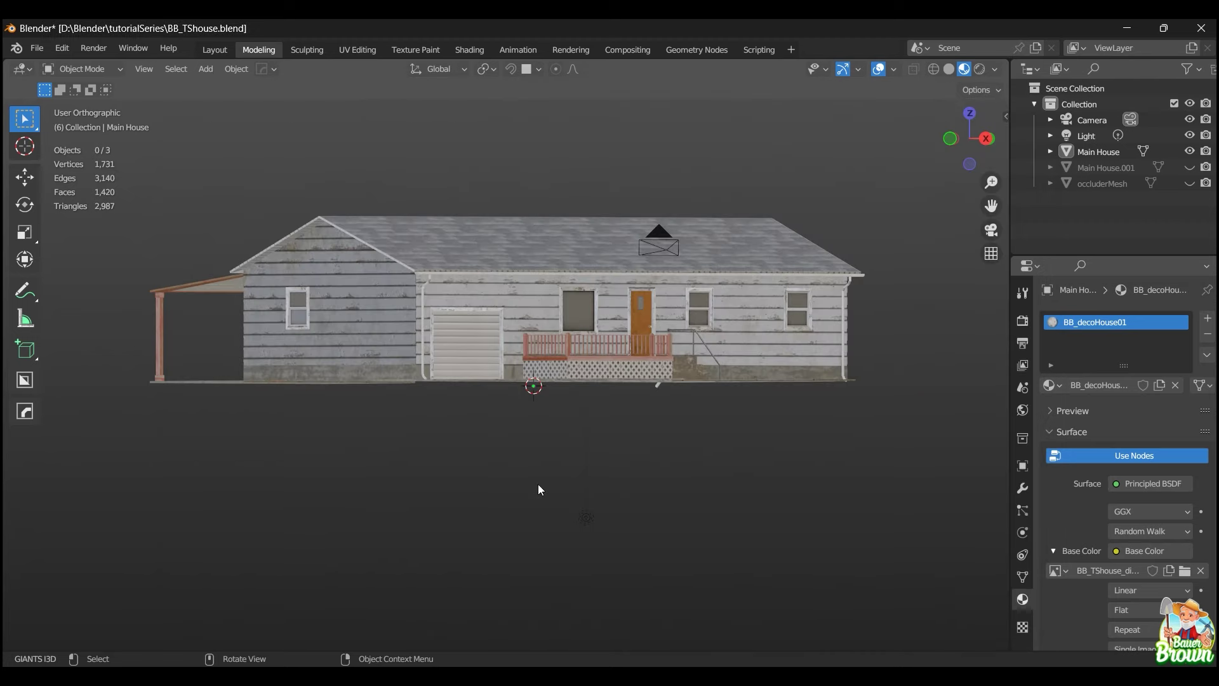
# Search the computer for InstaLOD Studio and launch it.
pyautogui.click(449, 675)
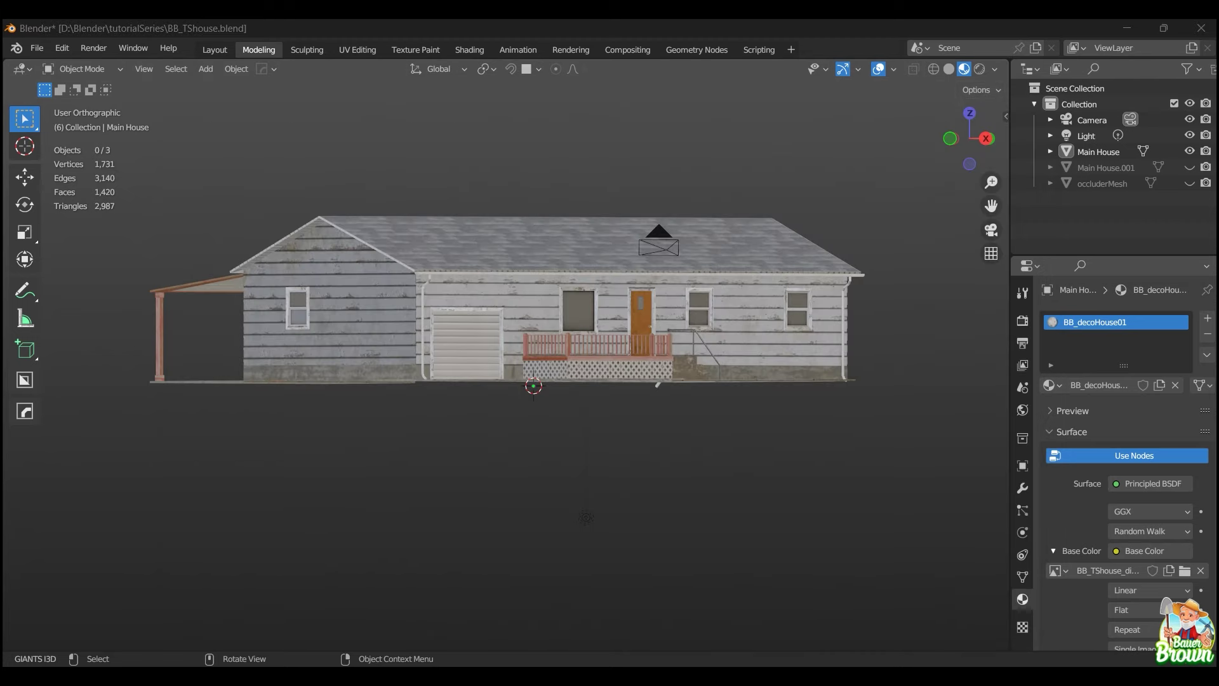
pyautogui.write('l')
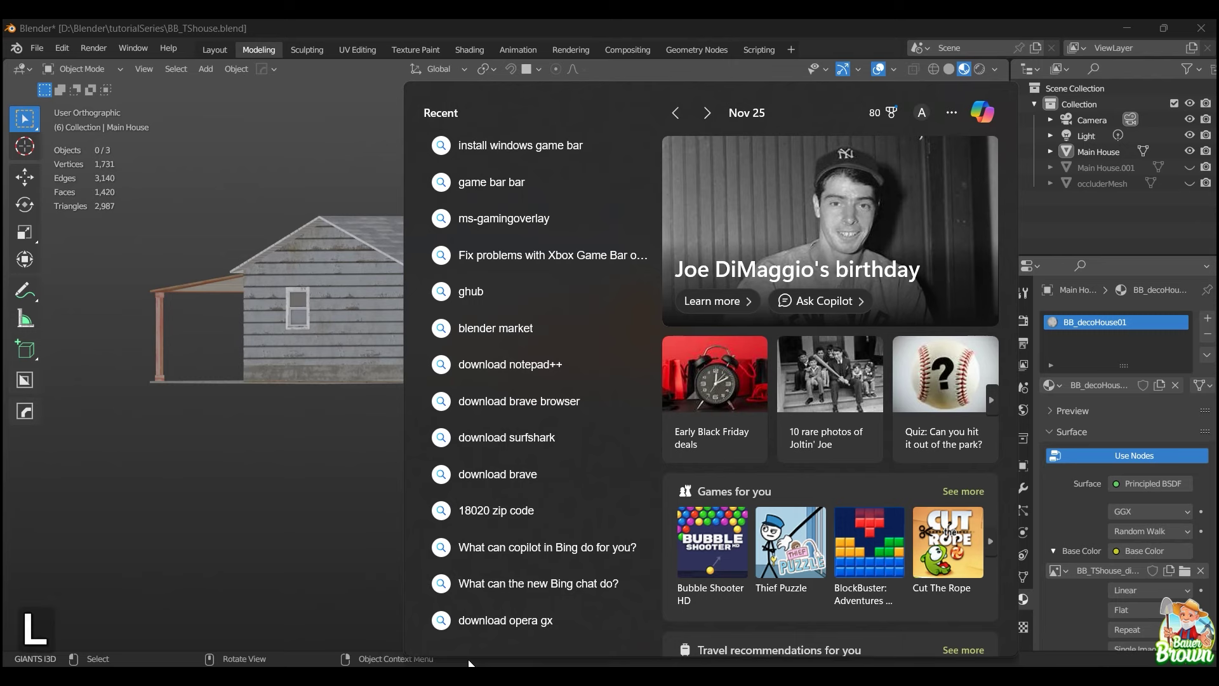
pyautogui.write('od')
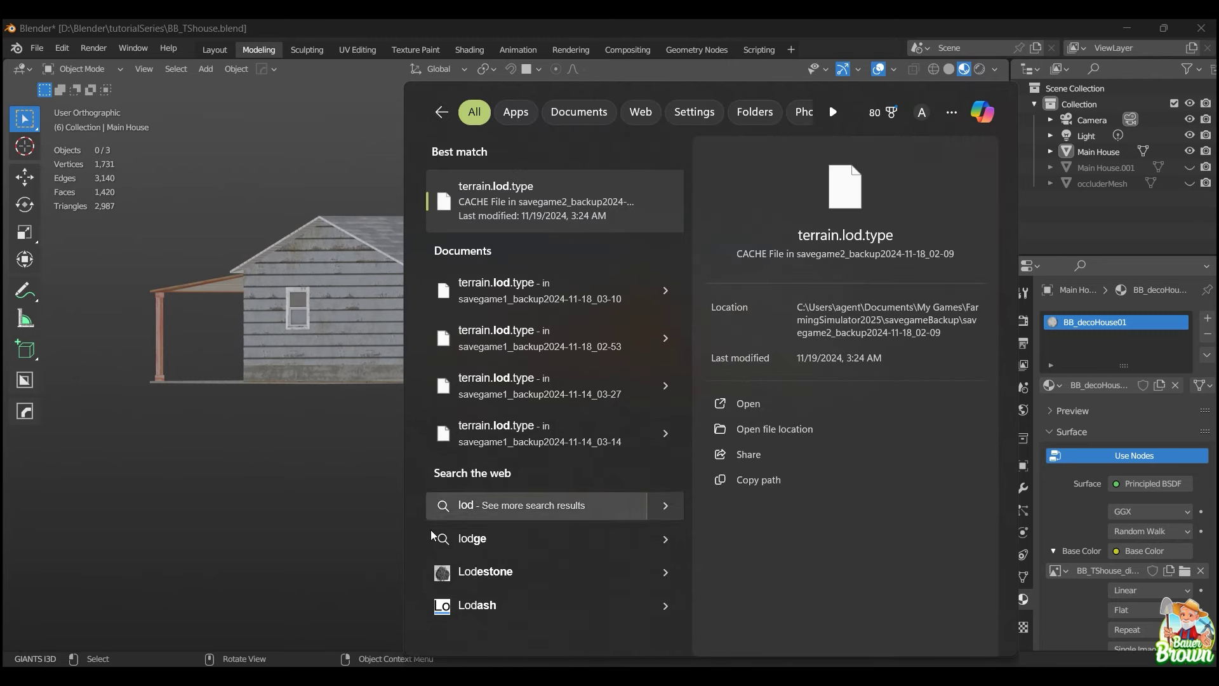
pyautogui.press('BackSpace')
pyautogui.press('BackSpace')
pyautogui.press('BackSpace')
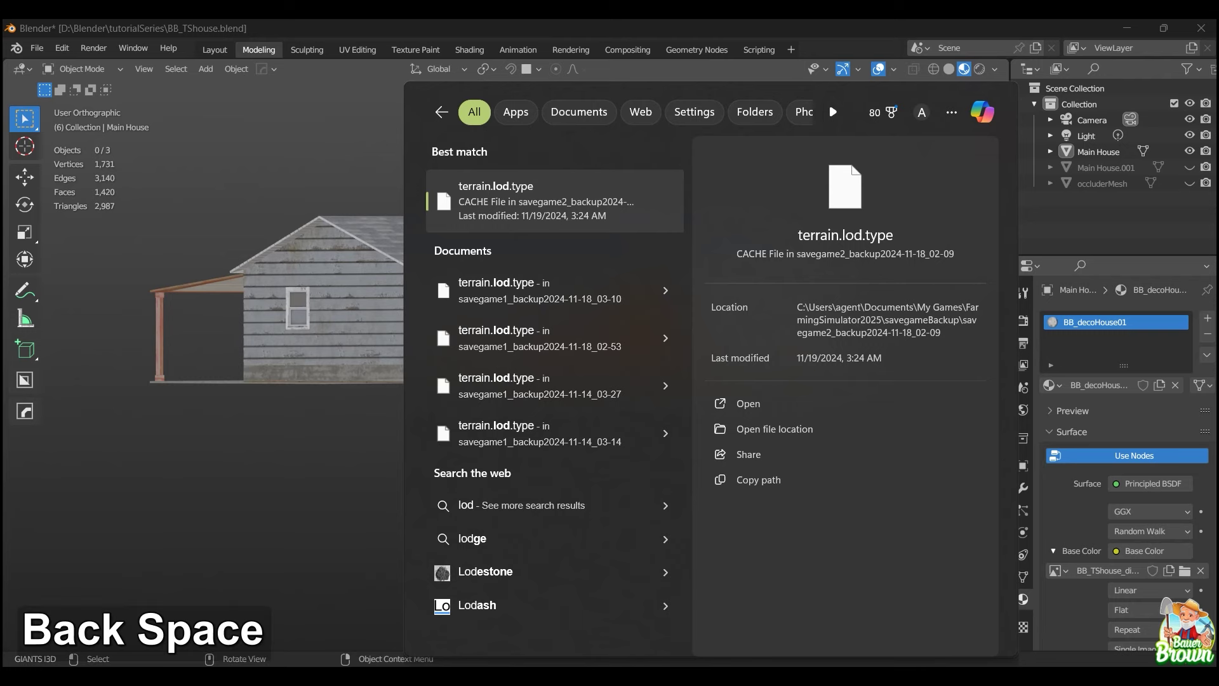
pyautogui.write('insta')
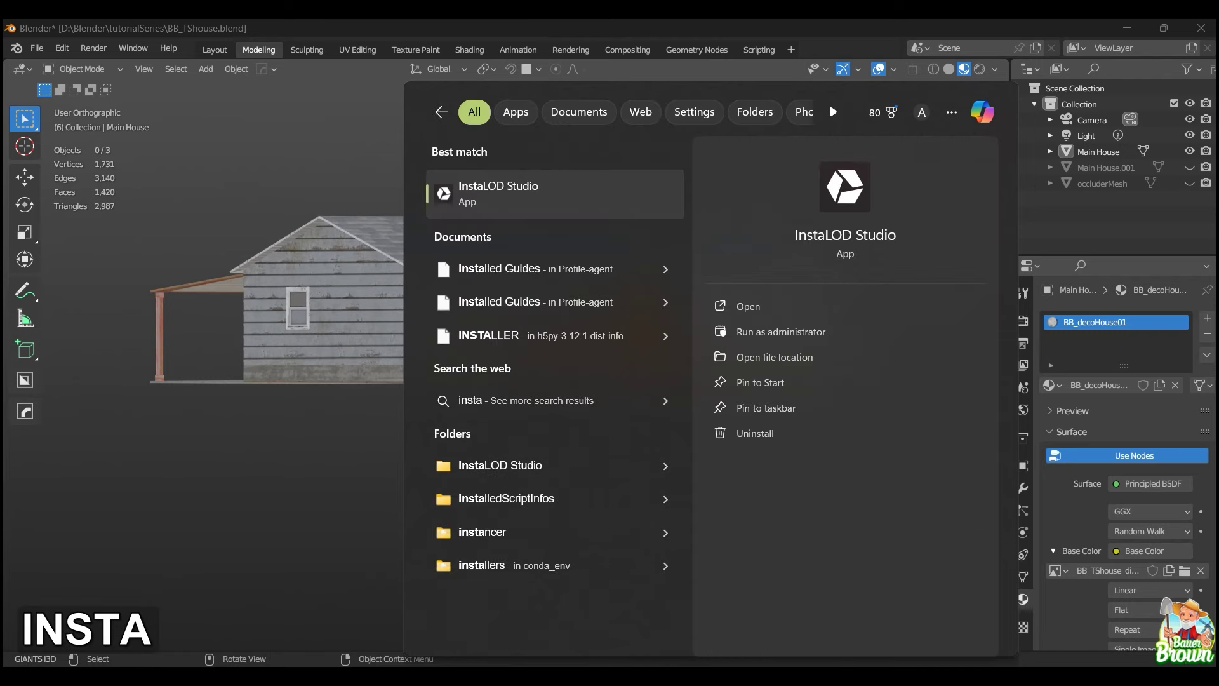
pyautogui.click(524, 185)
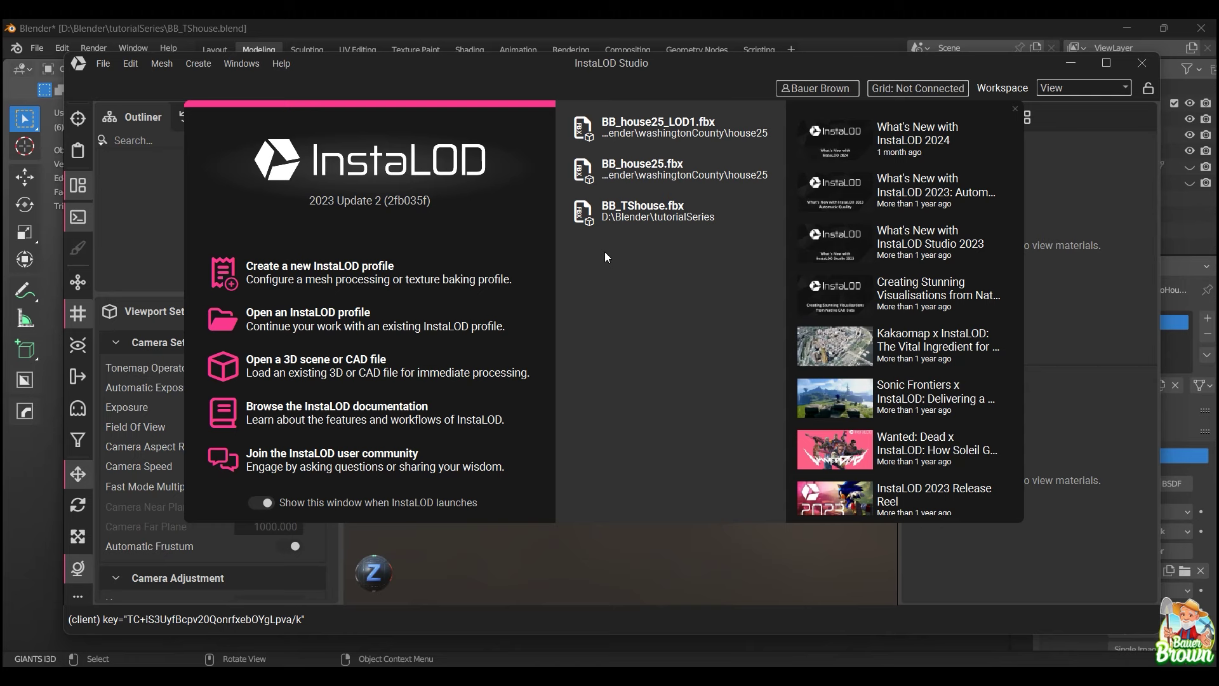
# Create a new Optimize profile without a template and maximize the InstaLOD Studio window.
pyautogui.click(389, 280)
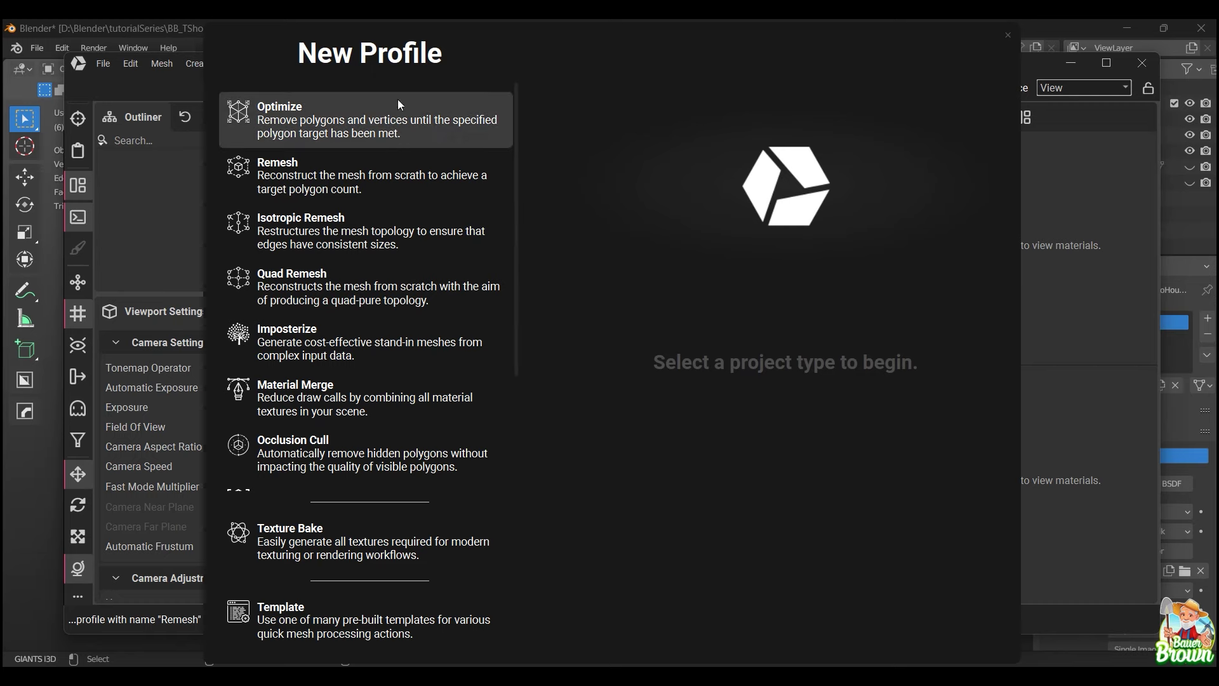
pyautogui.click(388, 134)
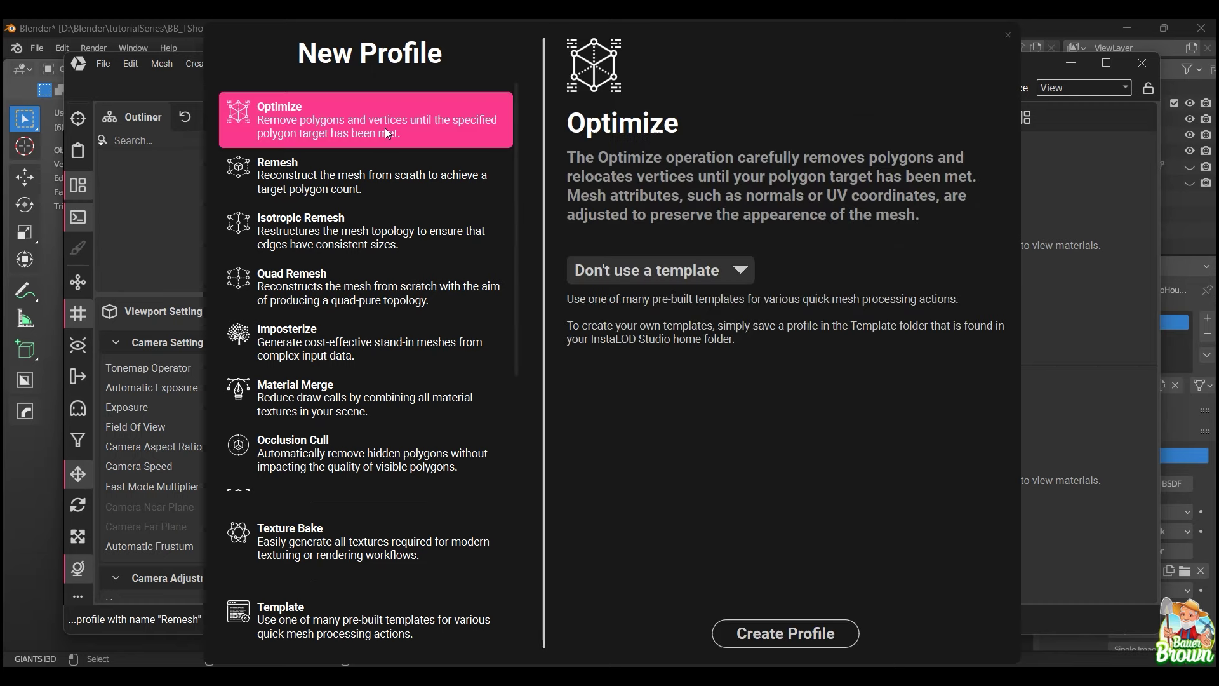
pyautogui.click(787, 632)
pyautogui.click(1107, 63)
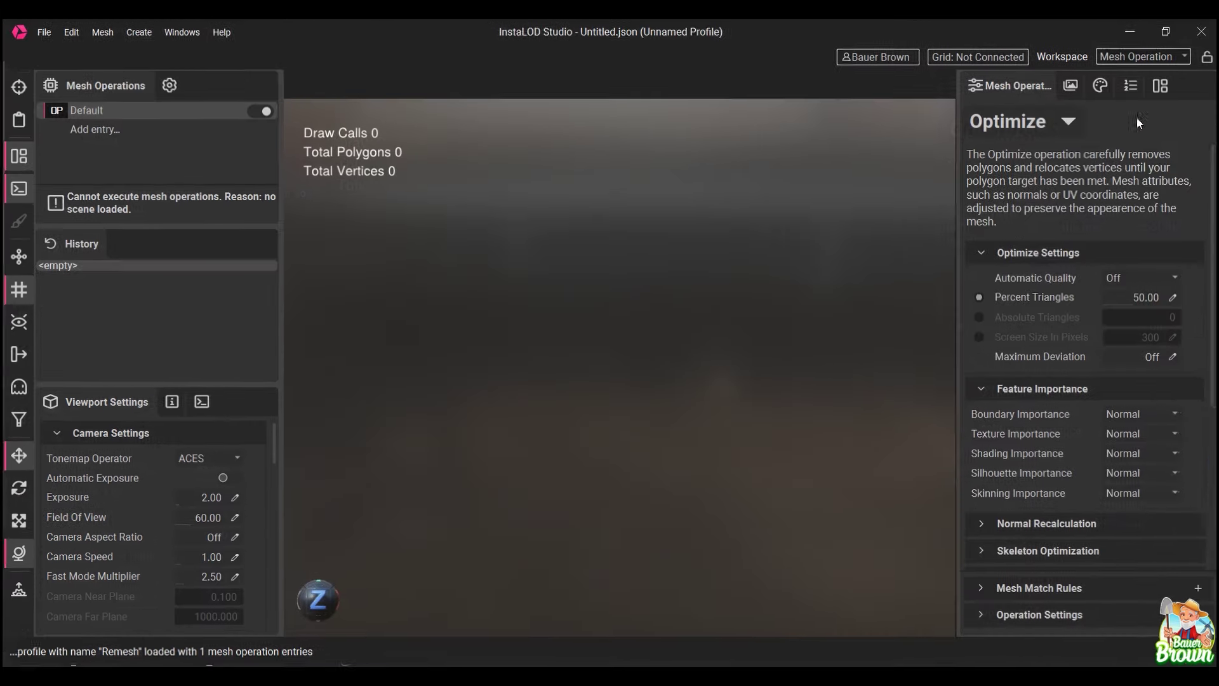
# Open the scene file BB_TShouse.fbx from the D:\Blender\tutorialSeries folder.
pyautogui.click(42, 31)
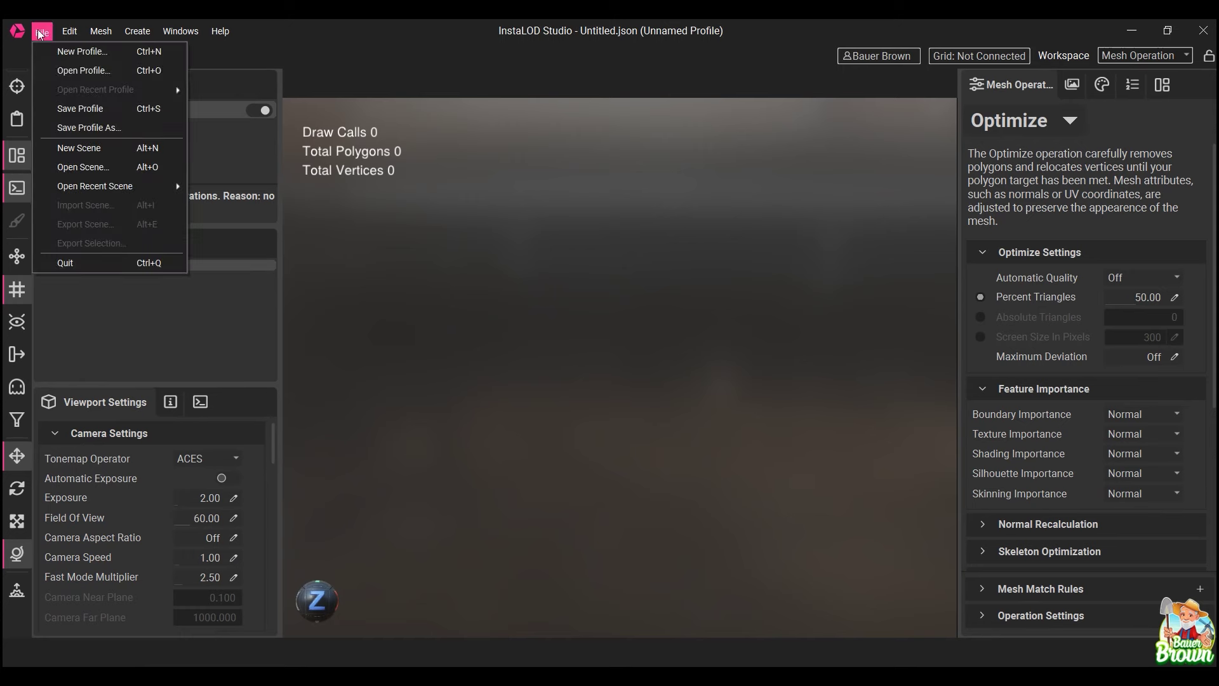
pyautogui.click(74, 164)
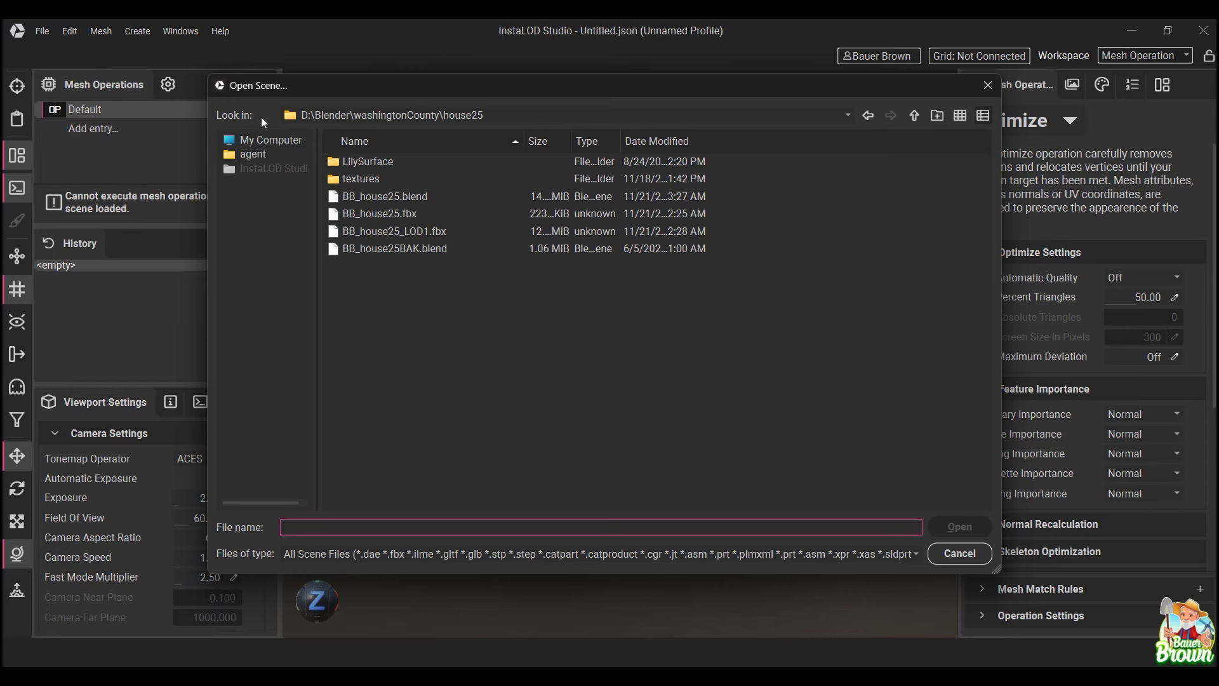
pyautogui.click(915, 115)
pyautogui.click(915, 115)
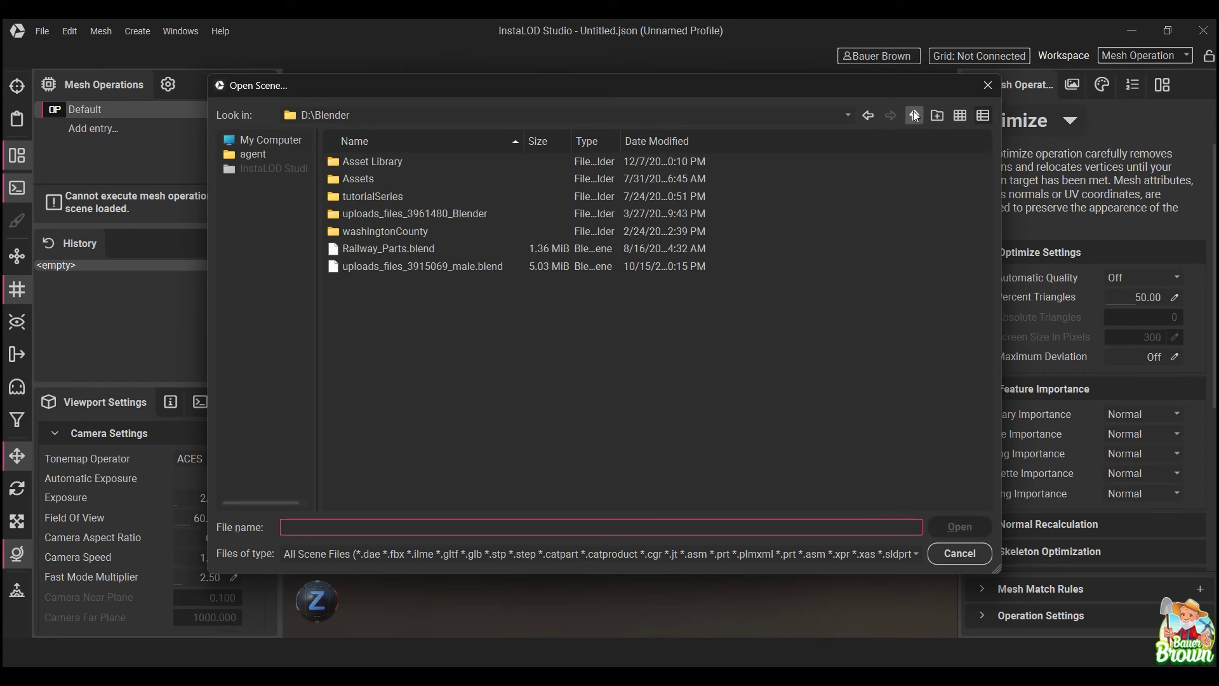
pyautogui.doubleClick(394, 194)
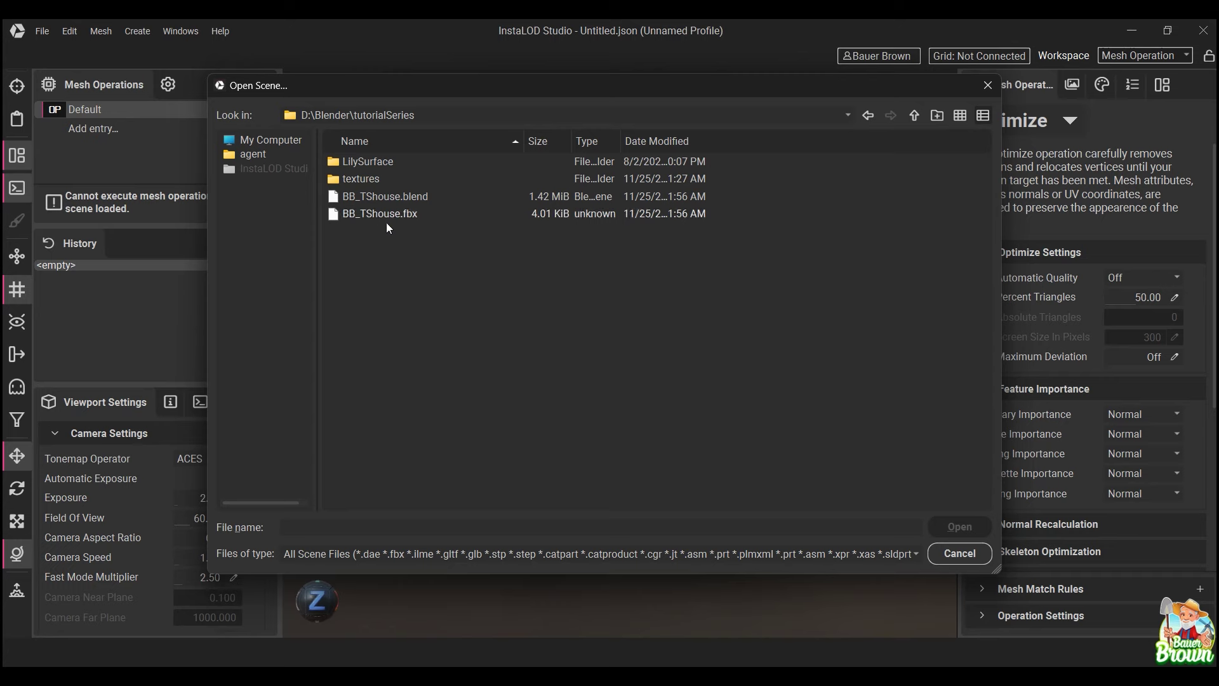
pyautogui.click(392, 216)
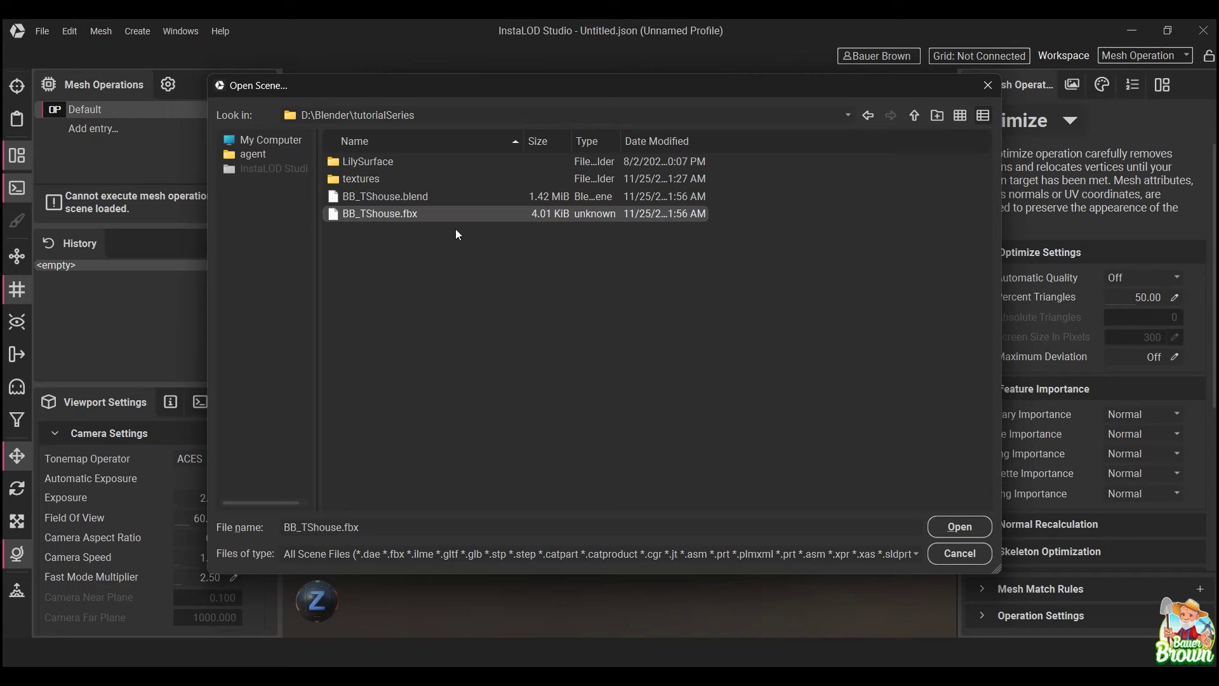
pyautogui.click(936, 526)
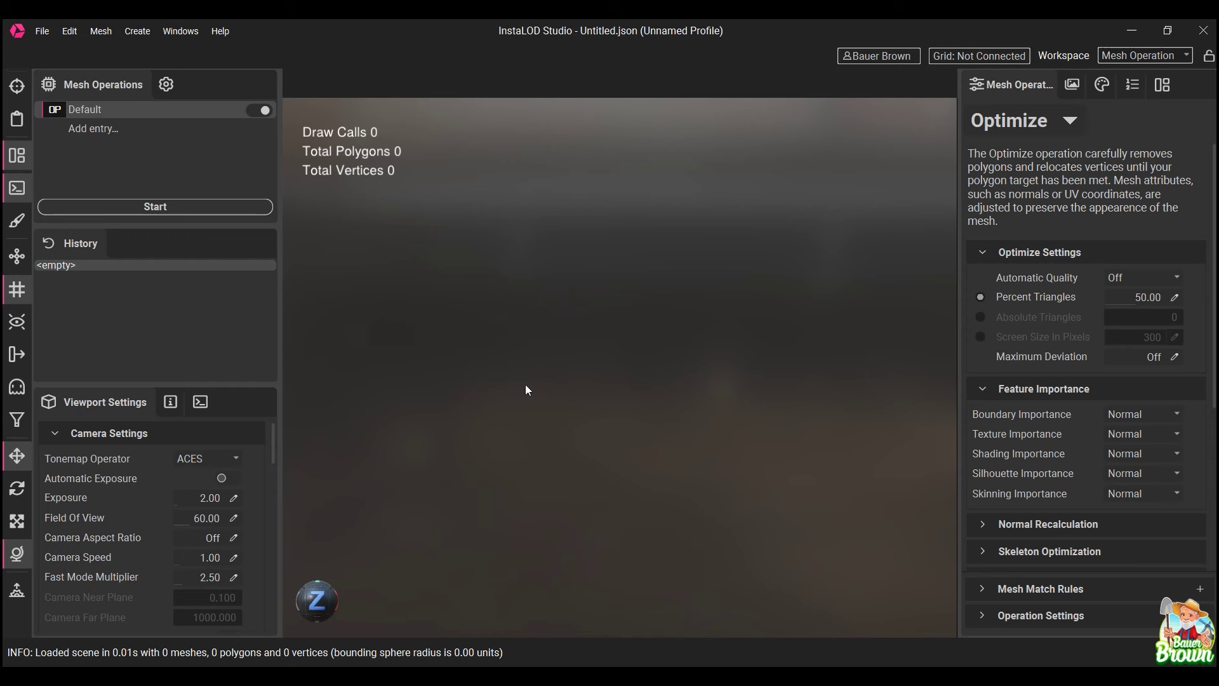
pyautogui.moveTo(543, 455); pyautogui.dragTo(730, 370, button='middle')
# Switch to Blender, select the Main House object and export it as FBX over the existing BB_TShouse.fbx.
pyautogui.hotkey('alt', 'Tab')
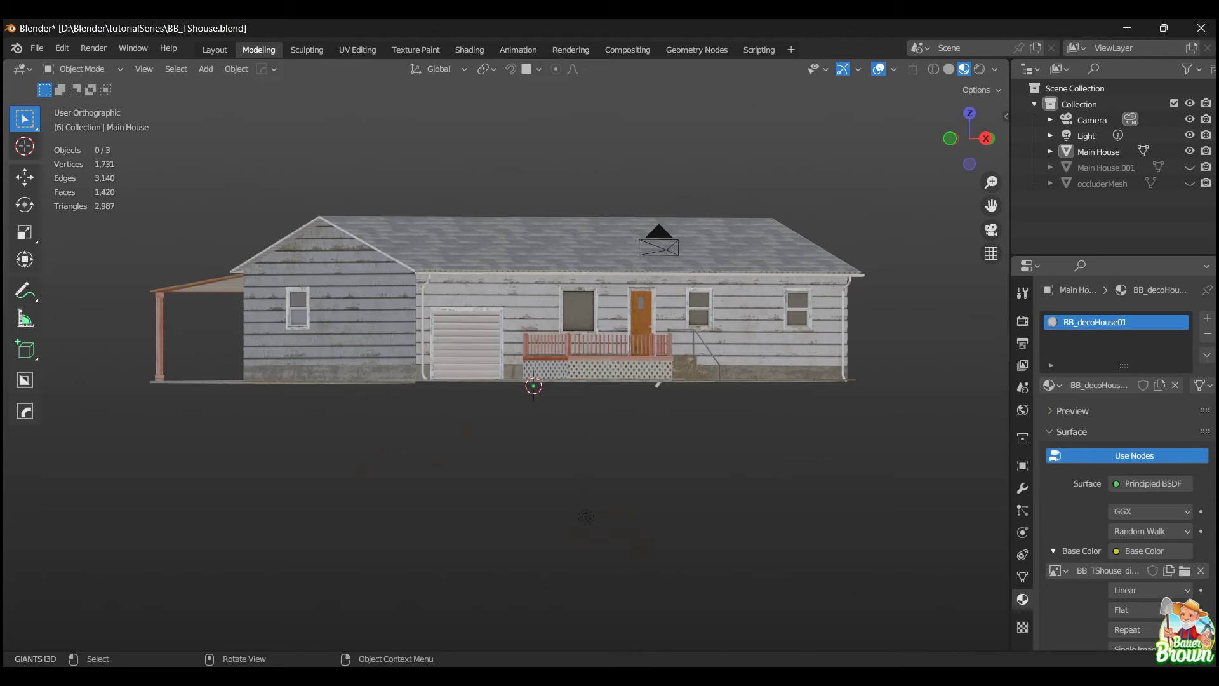
pyautogui.click(37, 49)
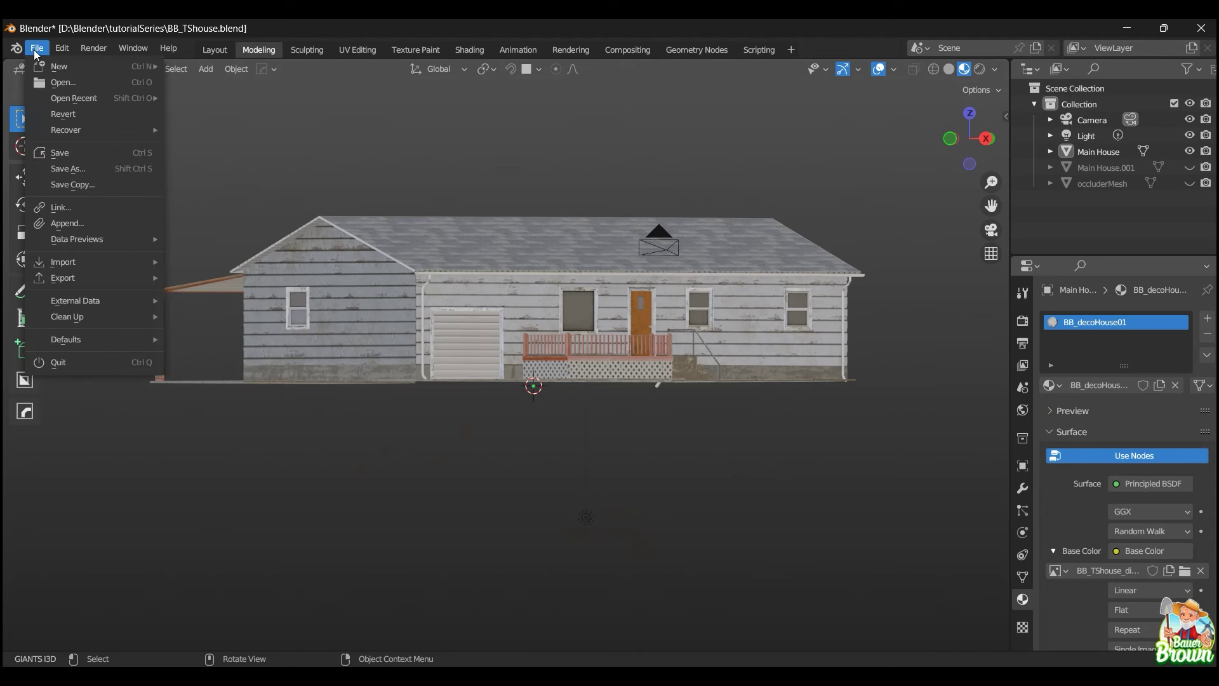
pyautogui.moveTo(86, 286)
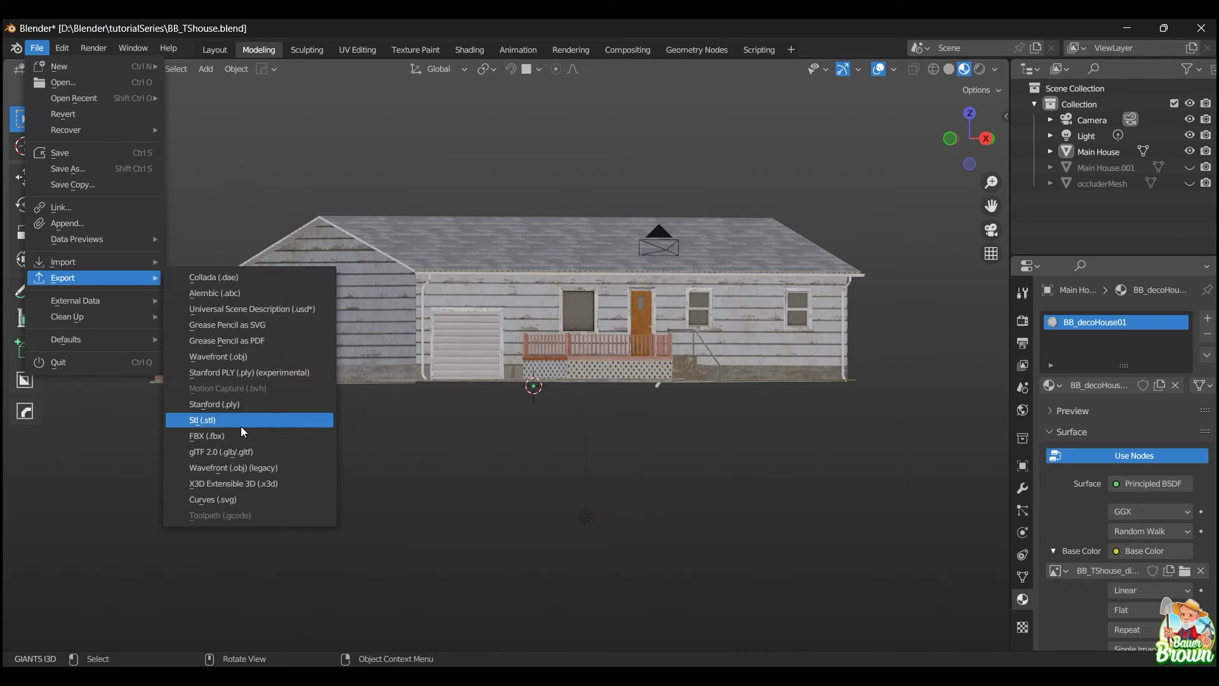
pyautogui.click(1100, 153)
pyautogui.click(37, 48)
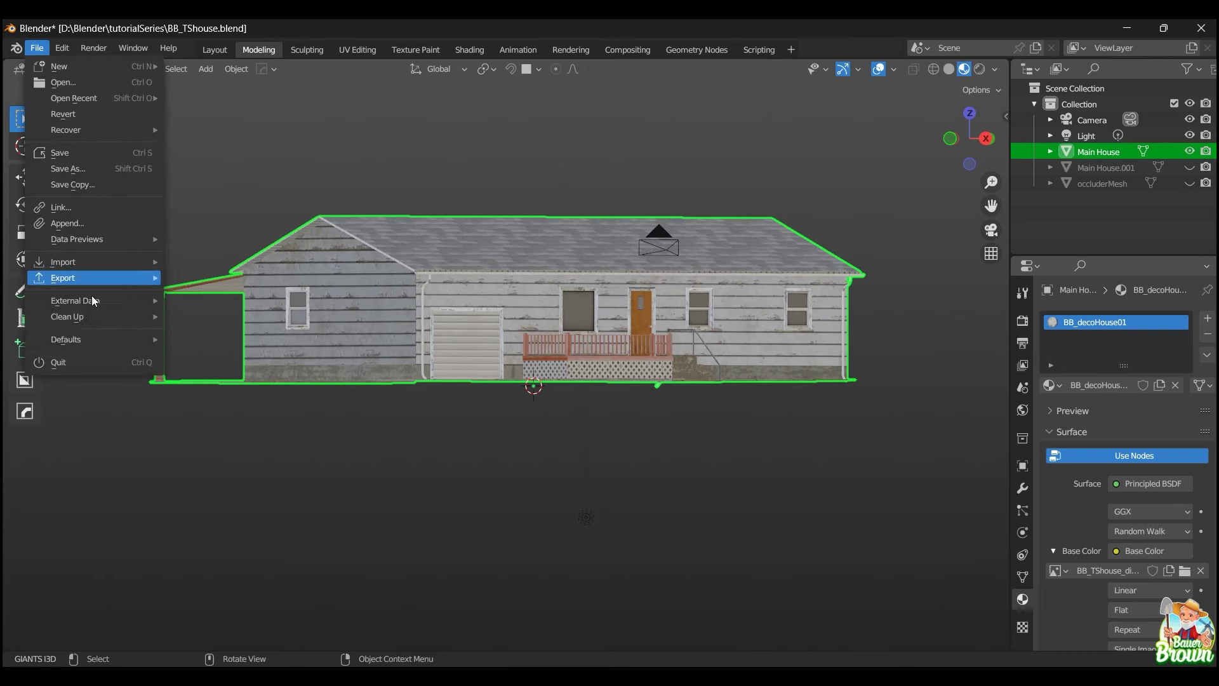
pyautogui.moveTo(99, 280)
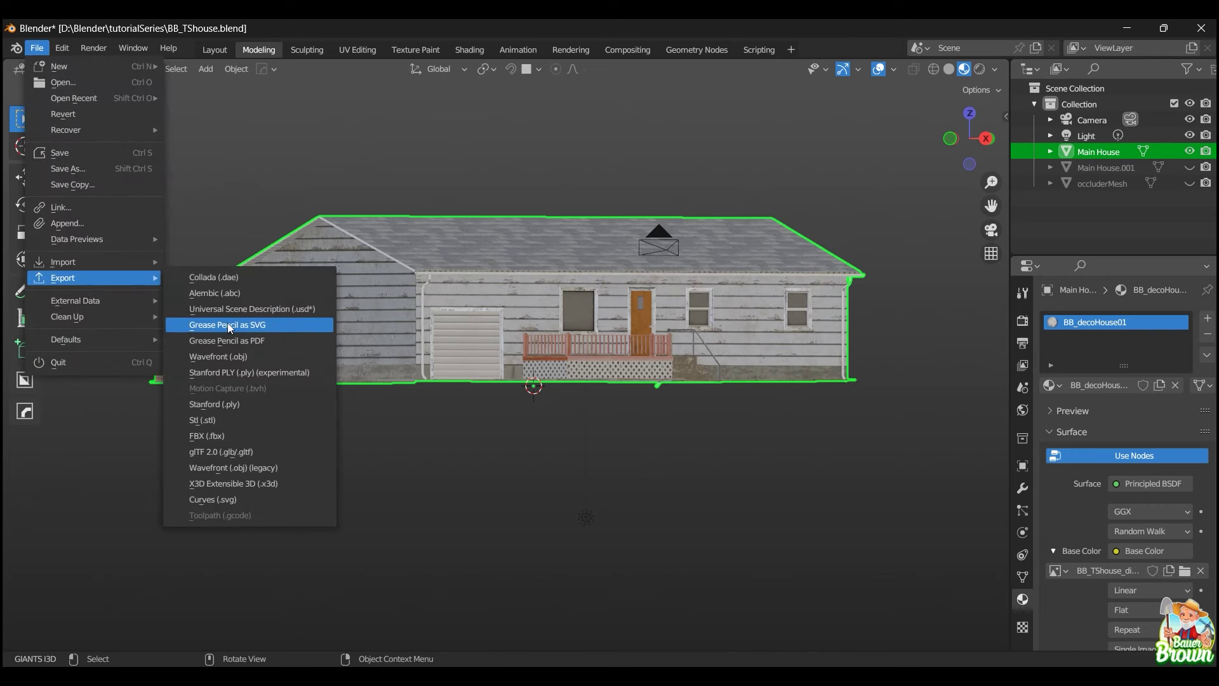
pyautogui.click(239, 435)
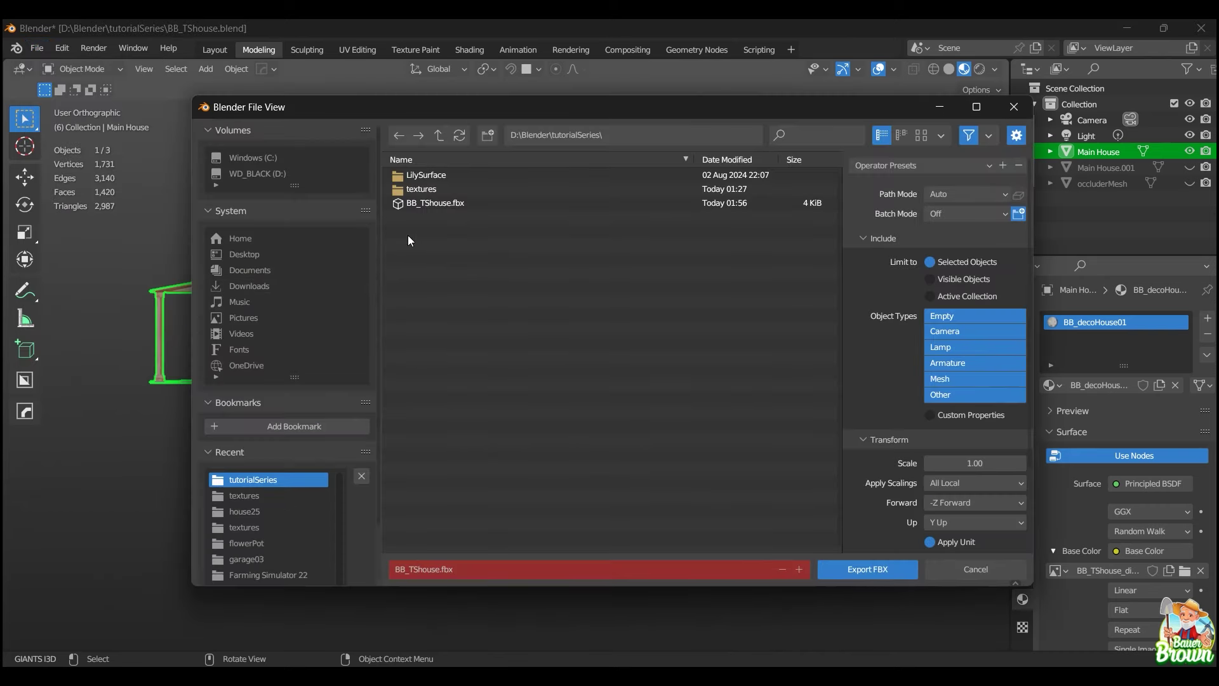
pyautogui.click(433, 204)
pyautogui.click(852, 569)
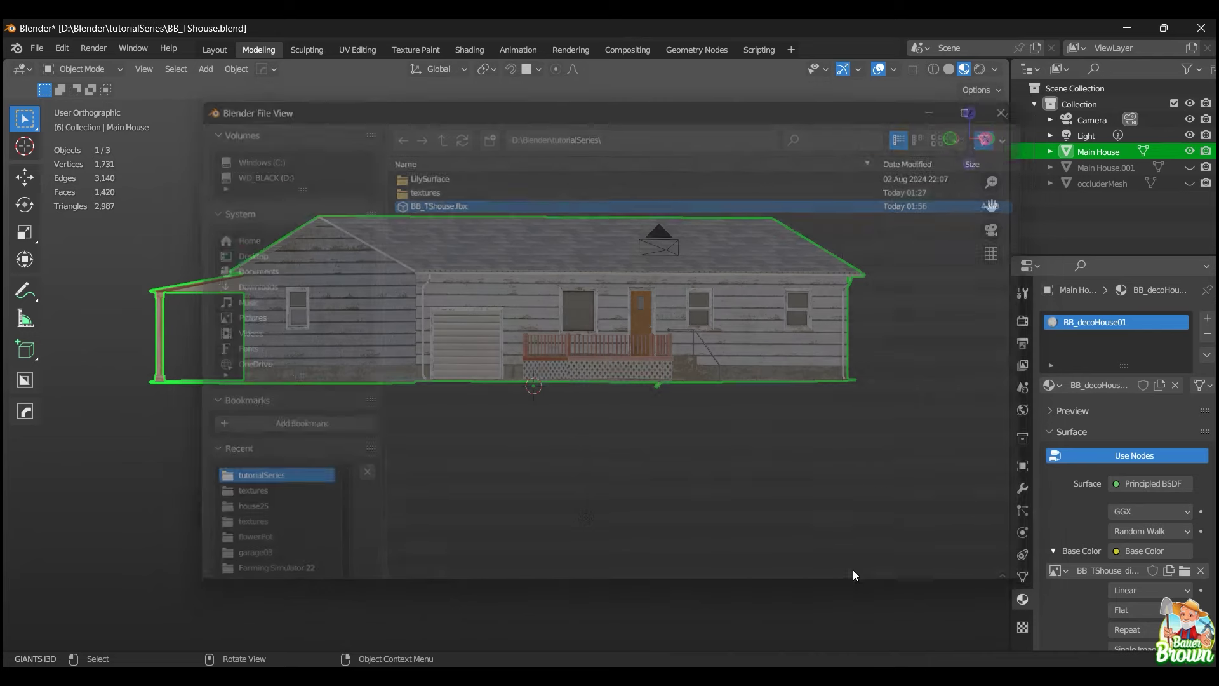
# Review the FBX export's option for limiting to selected objects and close the dialog without exporting.
pyautogui.click(37, 48)
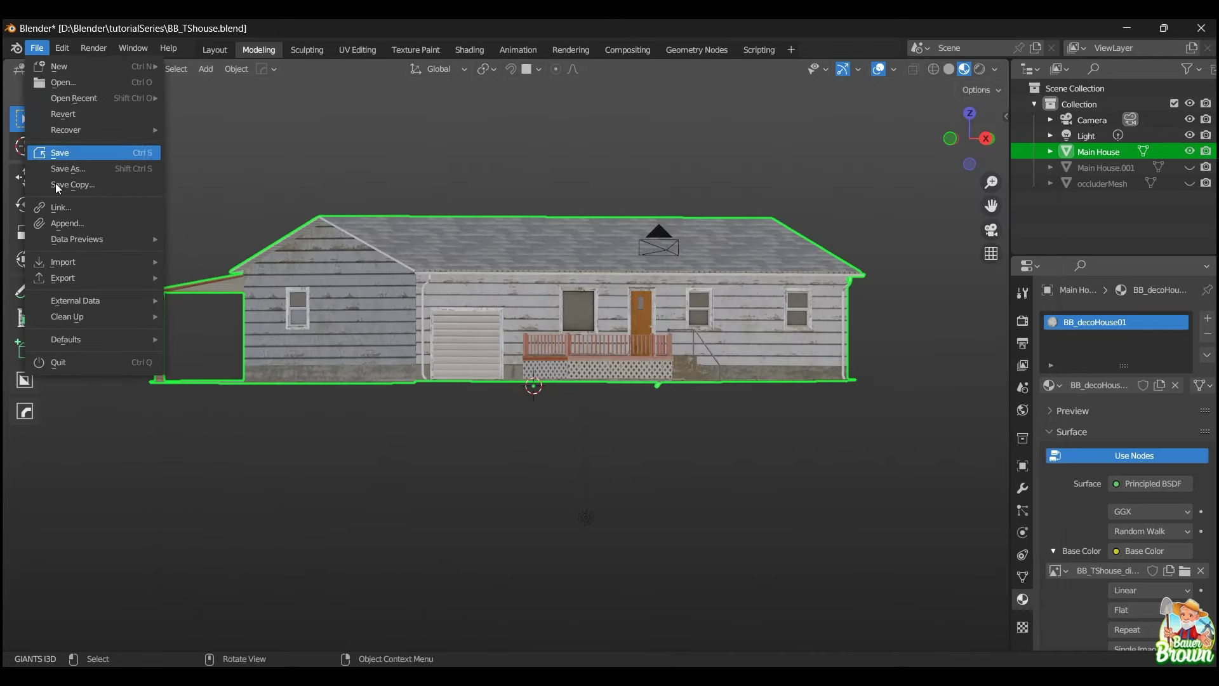
pyautogui.moveTo(76, 273)
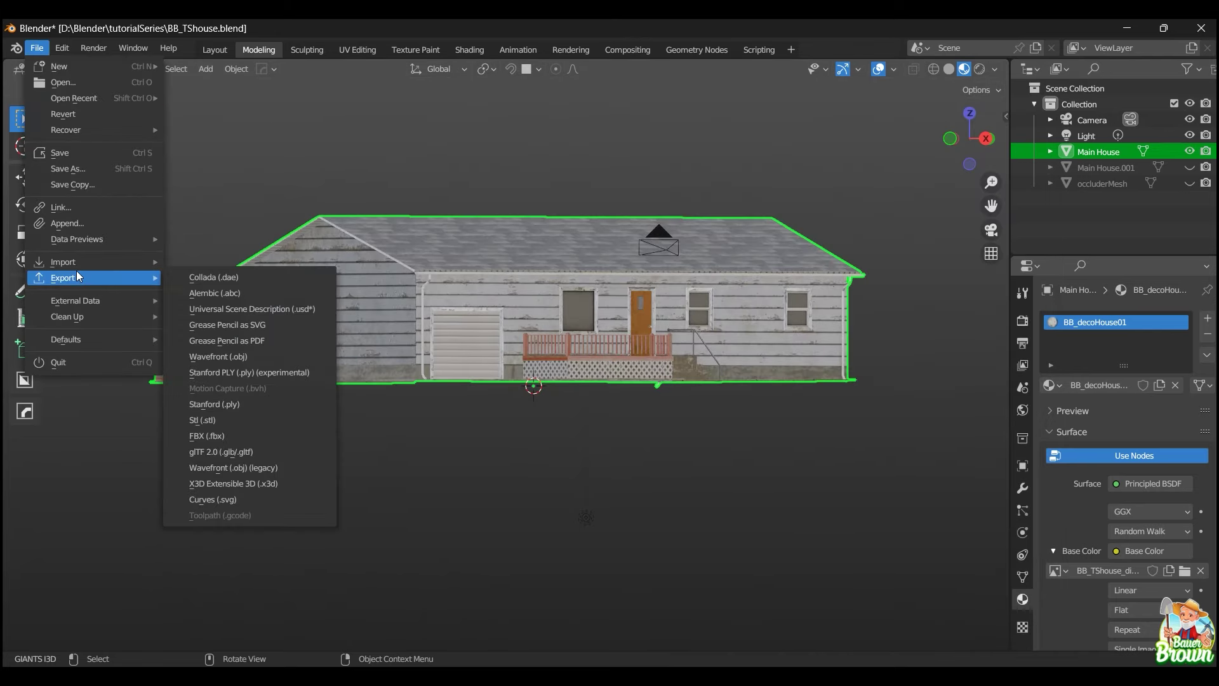
pyautogui.click(219, 436)
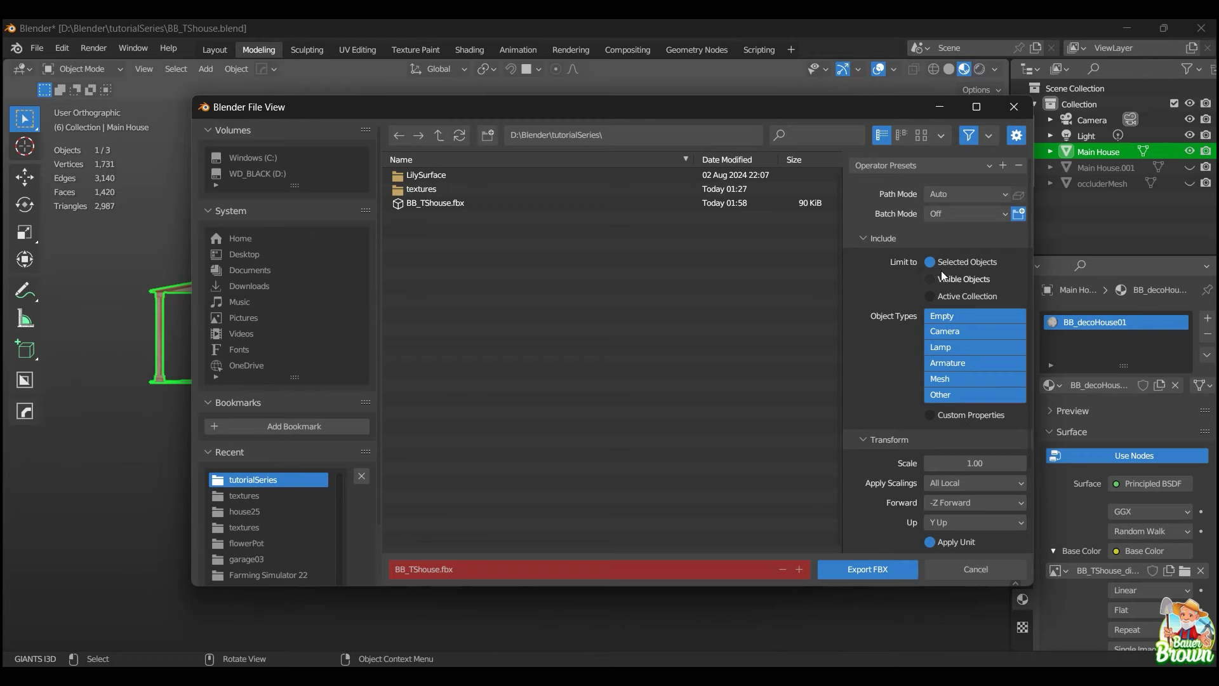
pyautogui.click(971, 572)
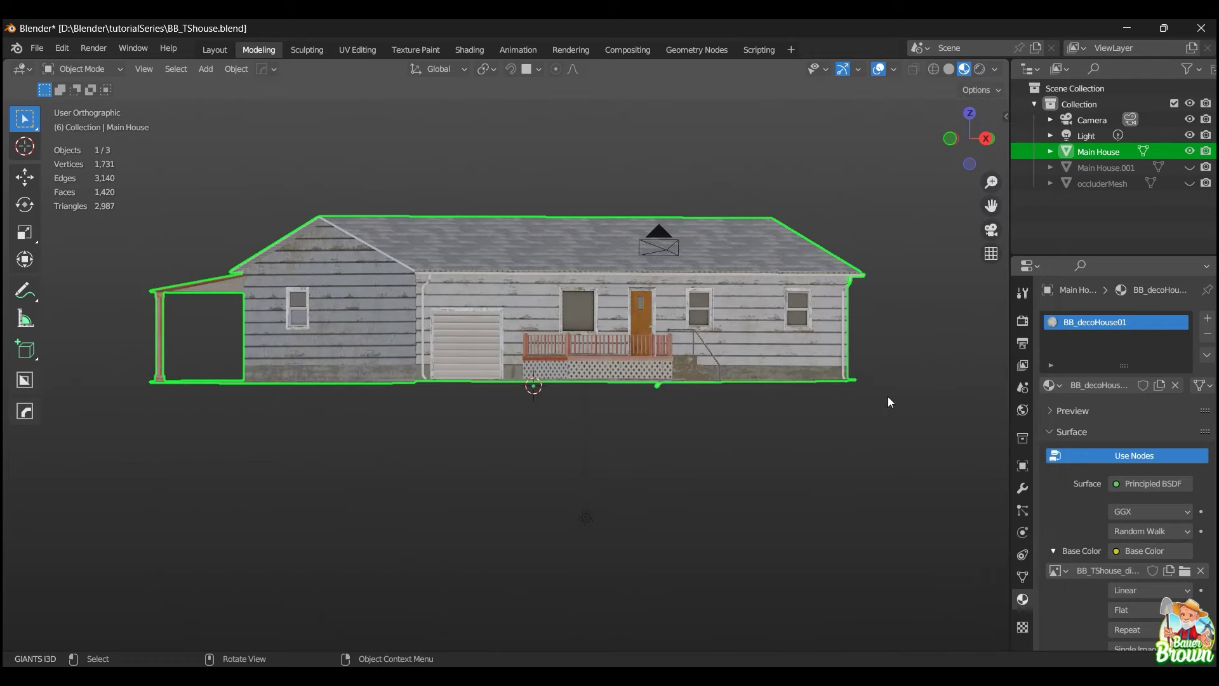
# Switch to InstaLOD Studio and open the re-exported scene file BB_TShouse.fbx.
pyautogui.click(823, 597)
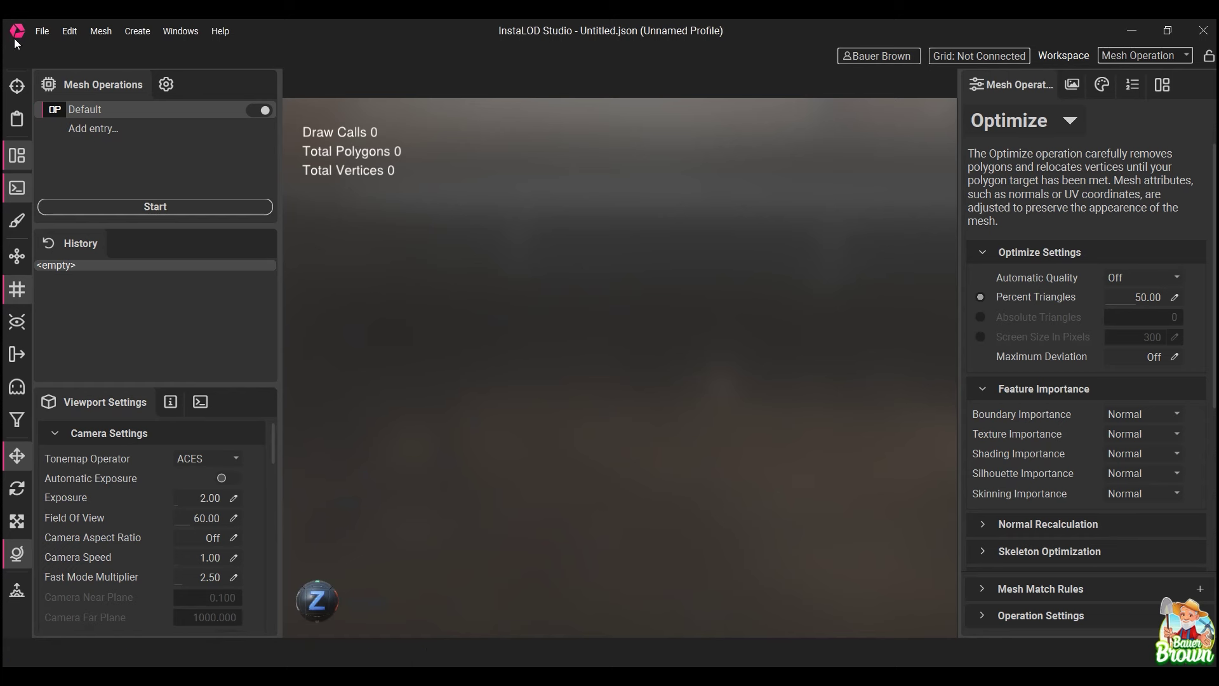
pyautogui.click(38, 34)
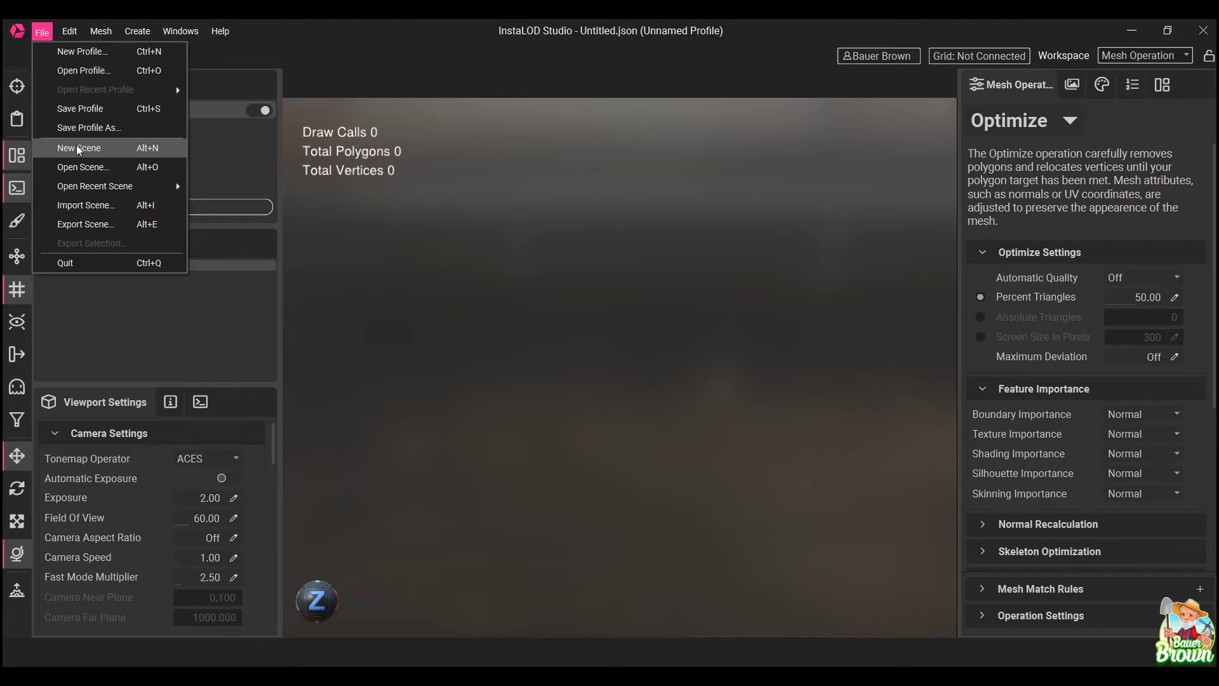
pyautogui.click(85, 167)
pyautogui.doubleClick(368, 212)
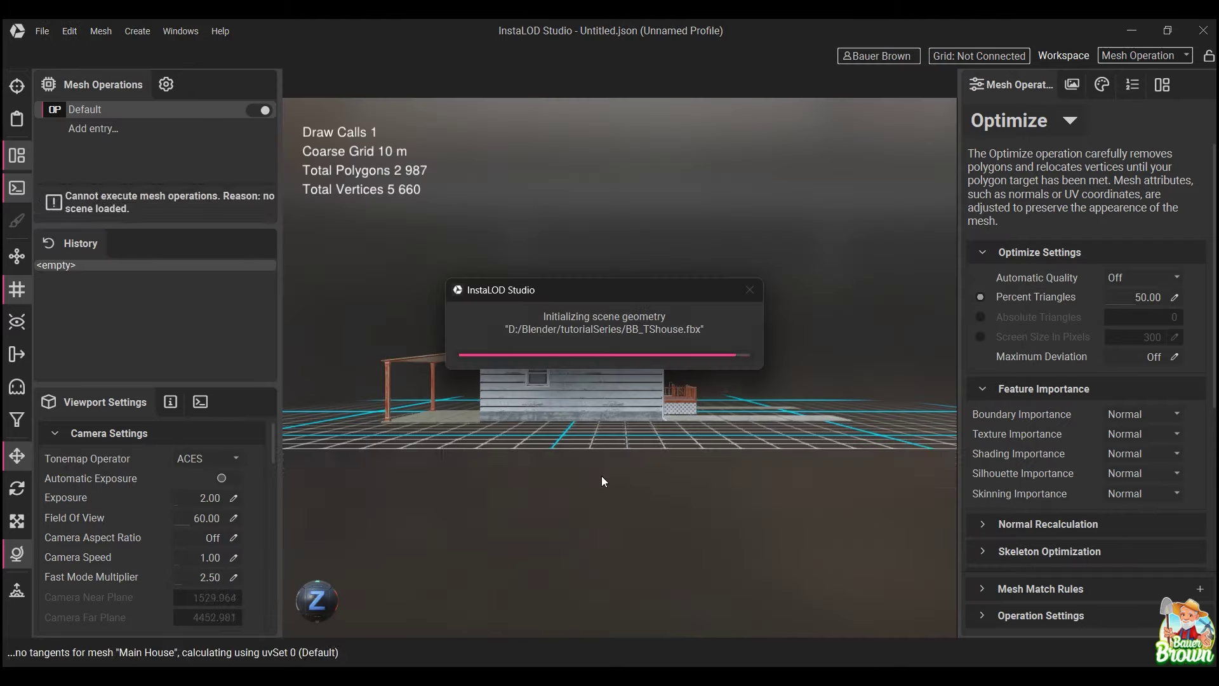
# Examine the loaded house from several angles and distances, including its front side and the on-screen camera control hints.
pyautogui.moveTo(662, 422); pyautogui.dragTo(481, 481, button='middle')
pyautogui.moveTo(679, 463); pyautogui.dragTo(624, 467, button='middle')
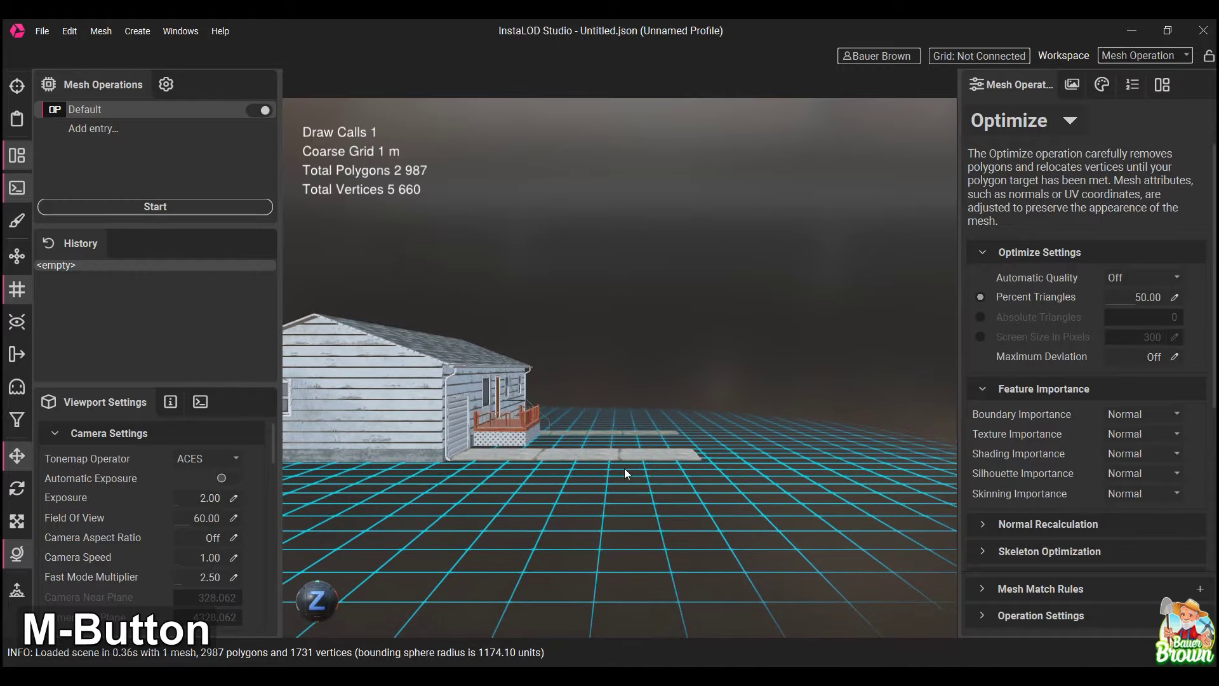
pyautogui.keyDown('alt'); pyautogui.moveTo(646, 459); pyautogui.dragTo(558, 456); pyautogui.keyUp('alt')
pyautogui.keyDown('alt'); pyautogui.moveTo(538, 444); pyautogui.dragTo(657, 489, button='middle'); pyautogui.keyUp('alt')
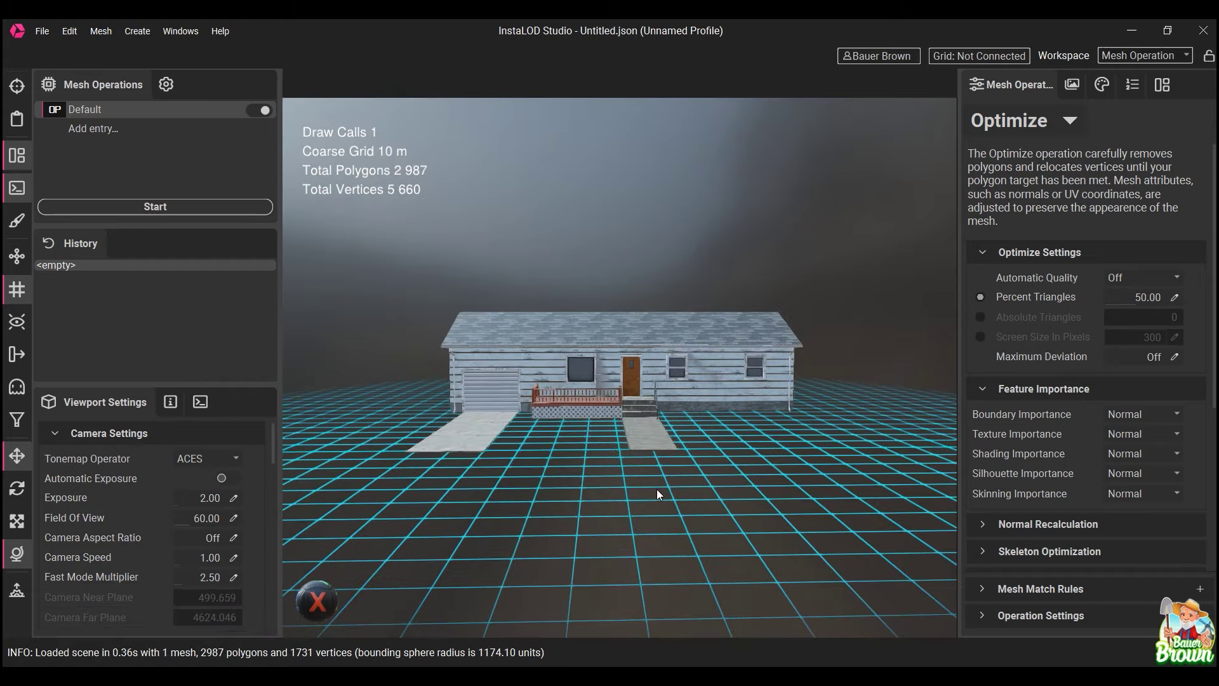
pyautogui.scroll(2, 656, 489)
pyautogui.press('alt')
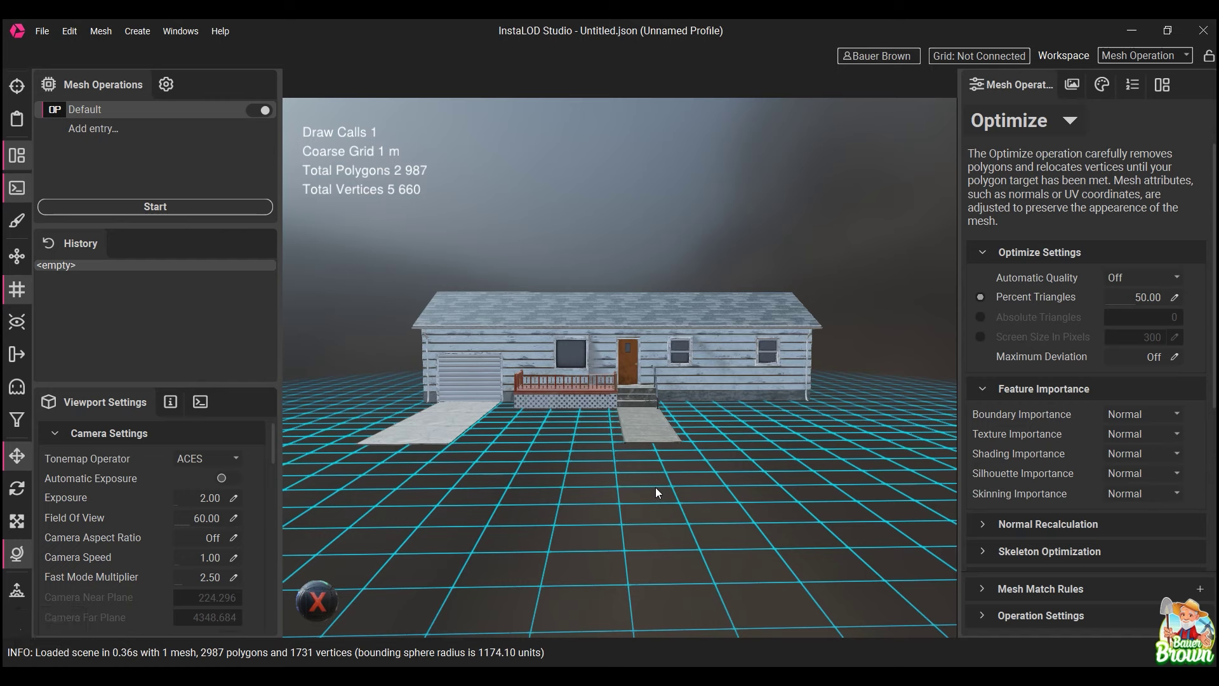
pyautogui.press('alt')
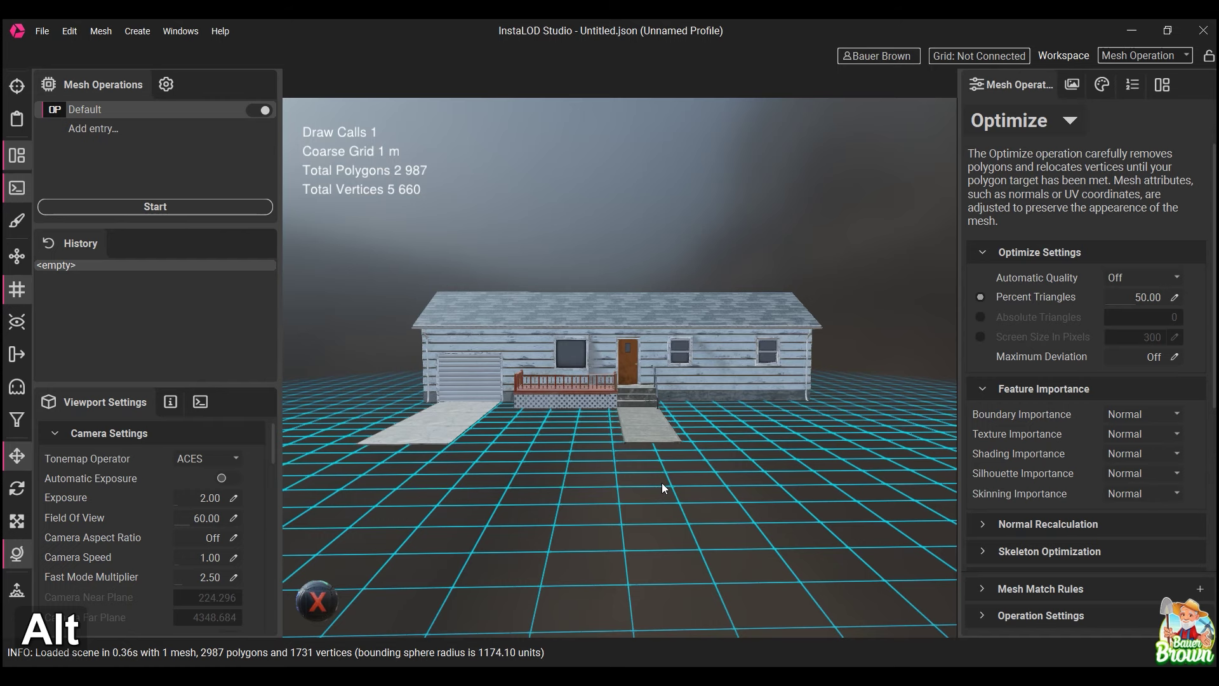
pyautogui.press('alt')
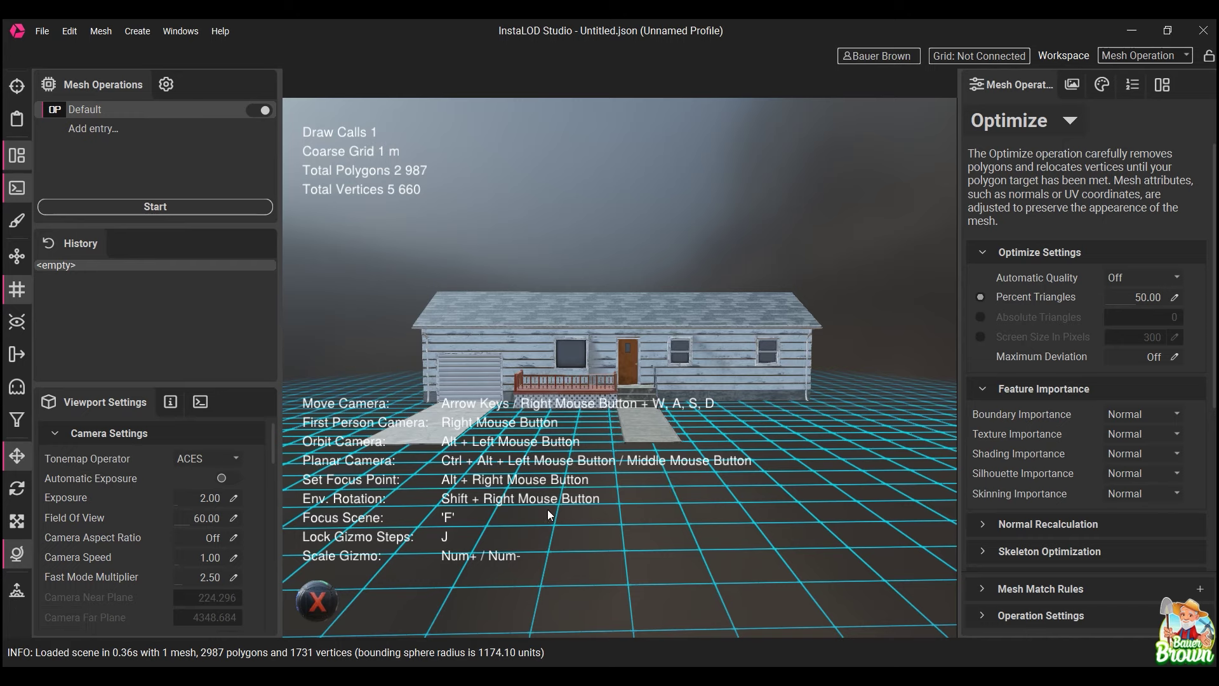
pyautogui.scroll(10, 608, 482)
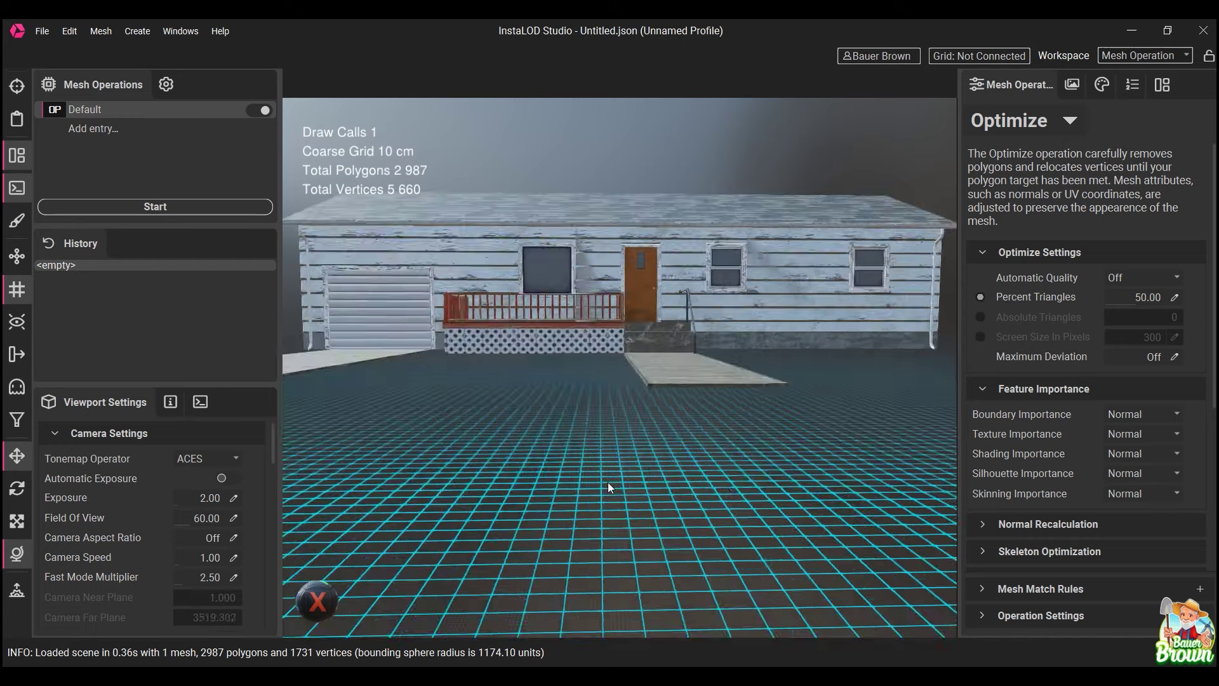
pyautogui.moveTo(675, 347)
pyautogui.keyDown('alt'); pyautogui.mouseDown(button='middle')
pyautogui.moveTo(679, 375)
pyautogui.moveTo(680, 347)
pyautogui.mouseUp(button='middle'); pyautogui.keyUp('alt')
pyautogui.keyDown('alt'); pyautogui.scroll(10, 694, 408); pyautogui.keyUp('alt')
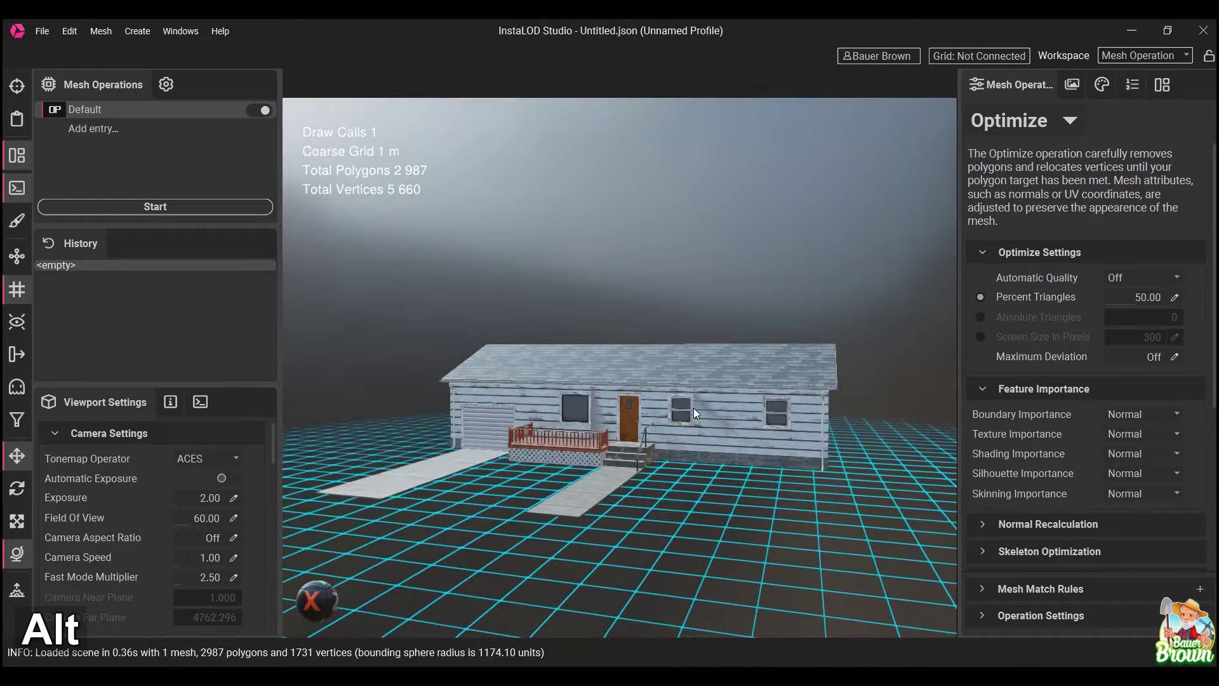
pyautogui.keyDown('alt'); pyautogui.scroll(5, 694, 408); pyautogui.keyUp('alt')
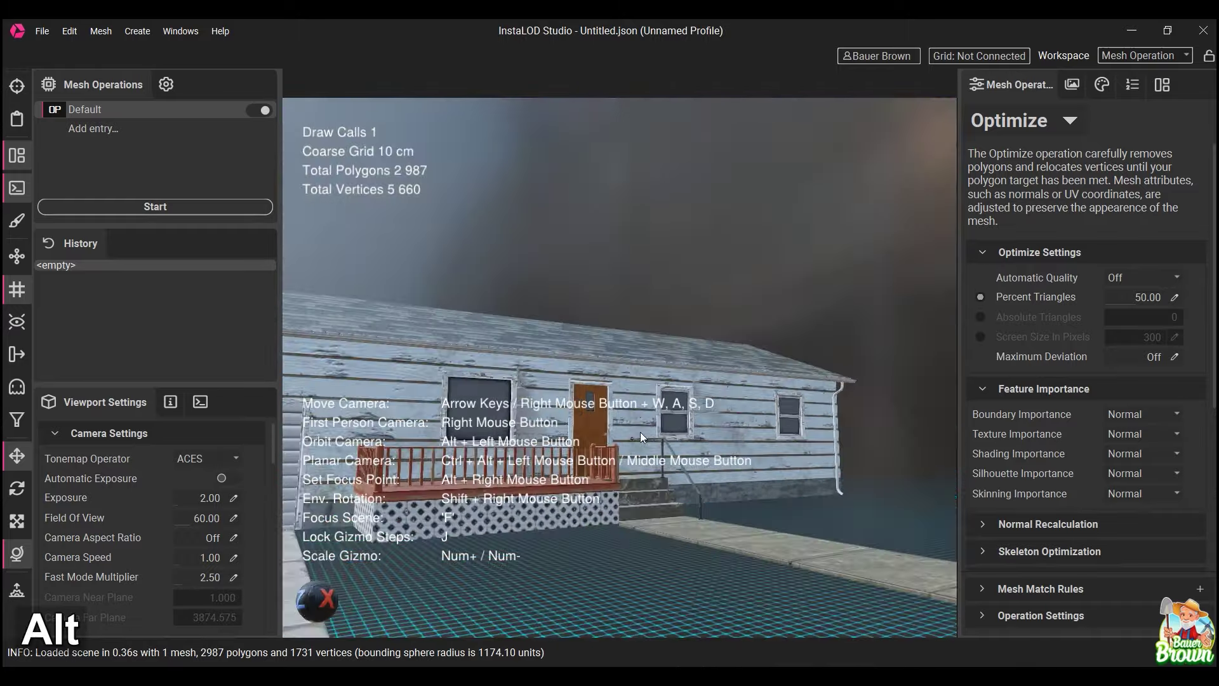
pyautogui.moveTo(641, 431)
pyautogui.keyDown('alt'); pyautogui.mouseDown(button='middle')
pyautogui.moveTo(708, 403)
pyautogui.moveTo(620, 439)
pyautogui.mouseUp(button='middle'); pyautogui.keyUp('alt')
pyautogui.scroll(-8, 620, 439)
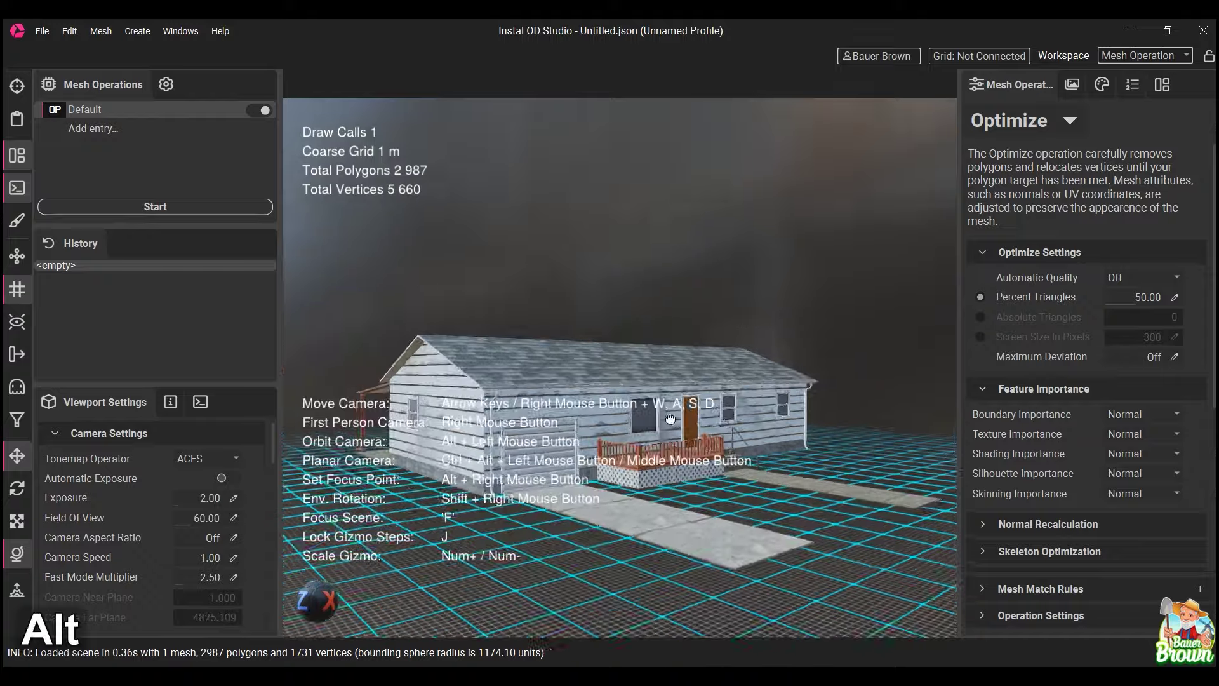
pyautogui.moveTo(670, 421)
pyautogui.keyDown('alt'); pyautogui.mouseDown()
pyautogui.moveTo(604, 403)
pyautogui.moveTo(741, 438)
pyautogui.moveTo(694, 410)
pyautogui.moveTo(771, 422)
pyautogui.moveTo(683, 439)
pyautogui.mouseUp(); pyautogui.keyUp('alt')
pyautogui.keyDown('alt'); pyautogui.moveTo(682, 440); pyautogui.dragTo(533, 375, button='middle'); pyautogui.keyUp('alt')
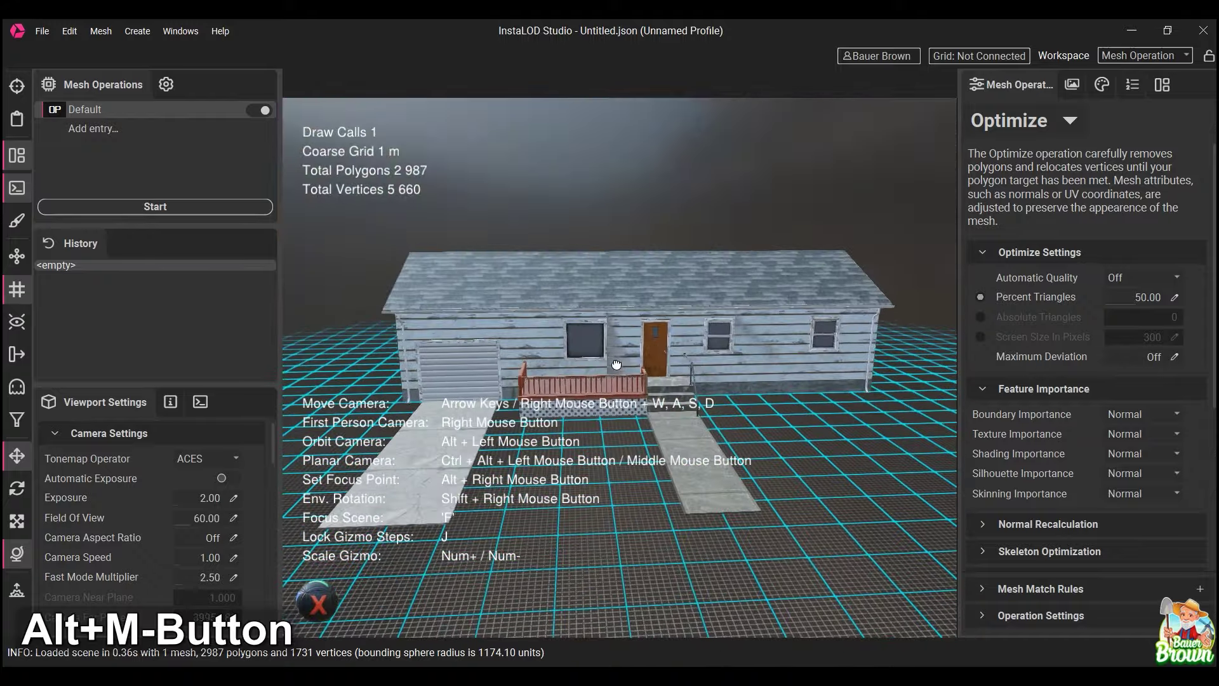
# Review the available mesh operation types, try Automatic Quality at Highest and at Lowest, and return it to Off.
pyautogui.click(1071, 122)
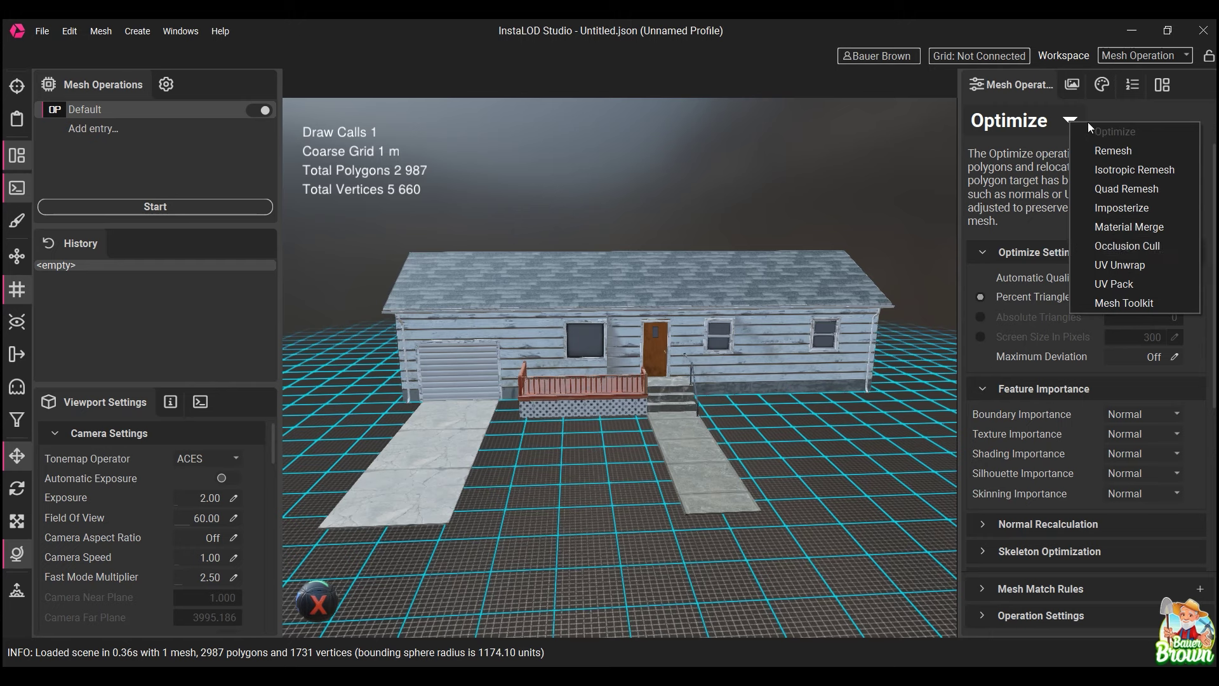
pyautogui.click(1010, 141)
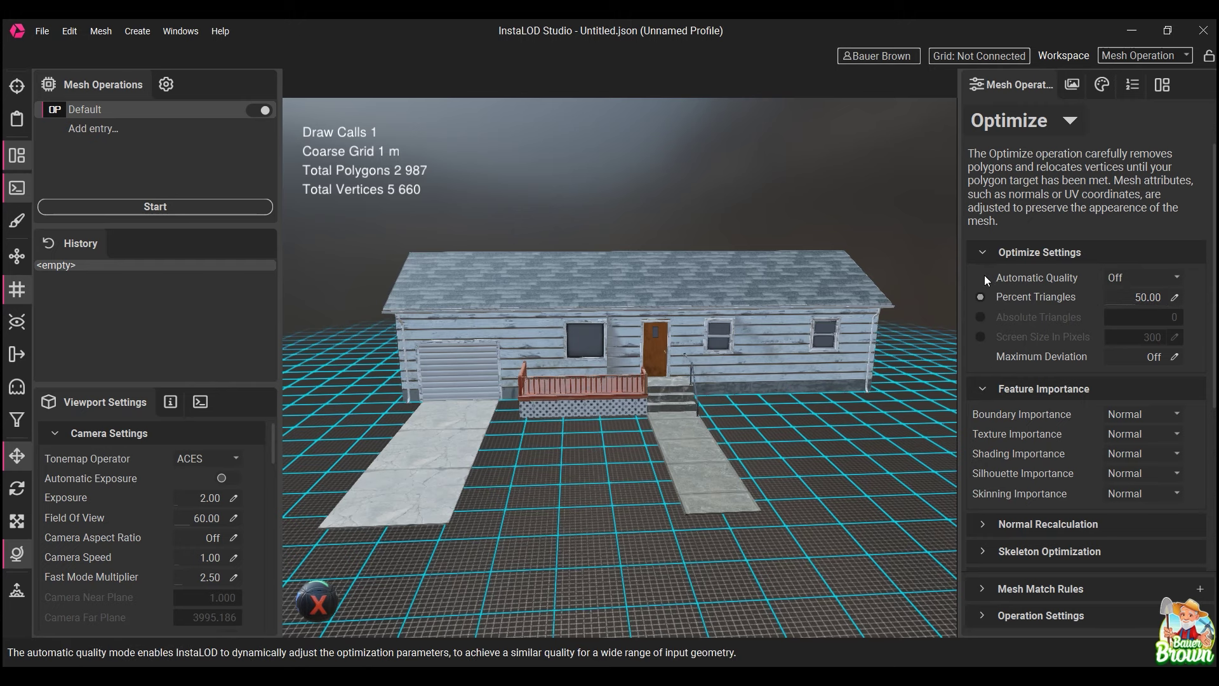
pyautogui.click(1152, 280)
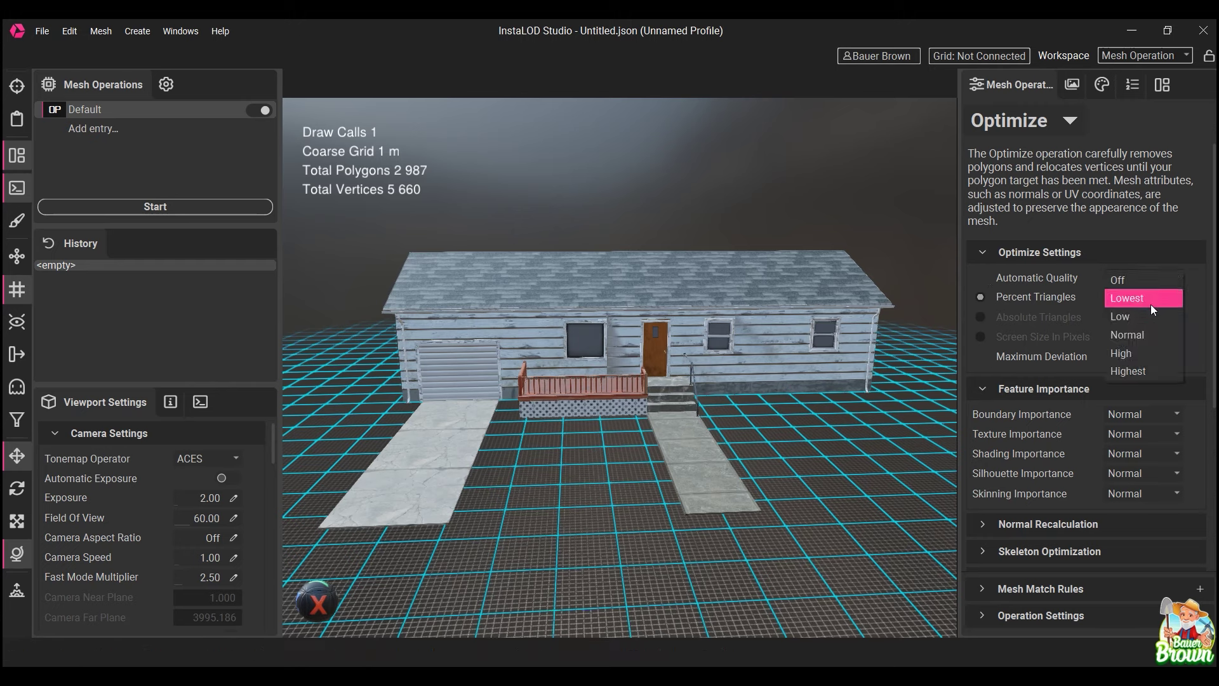
pyautogui.click(1151, 368)
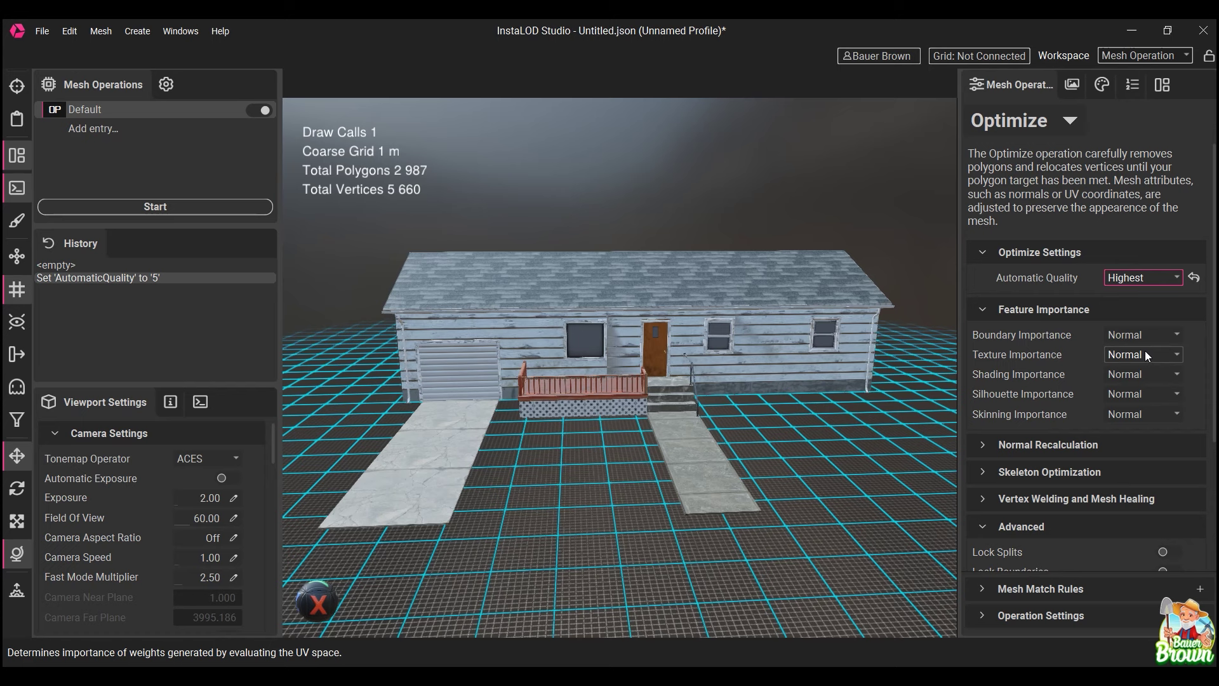
pyautogui.click(1149, 281)
pyautogui.click(1137, 213)
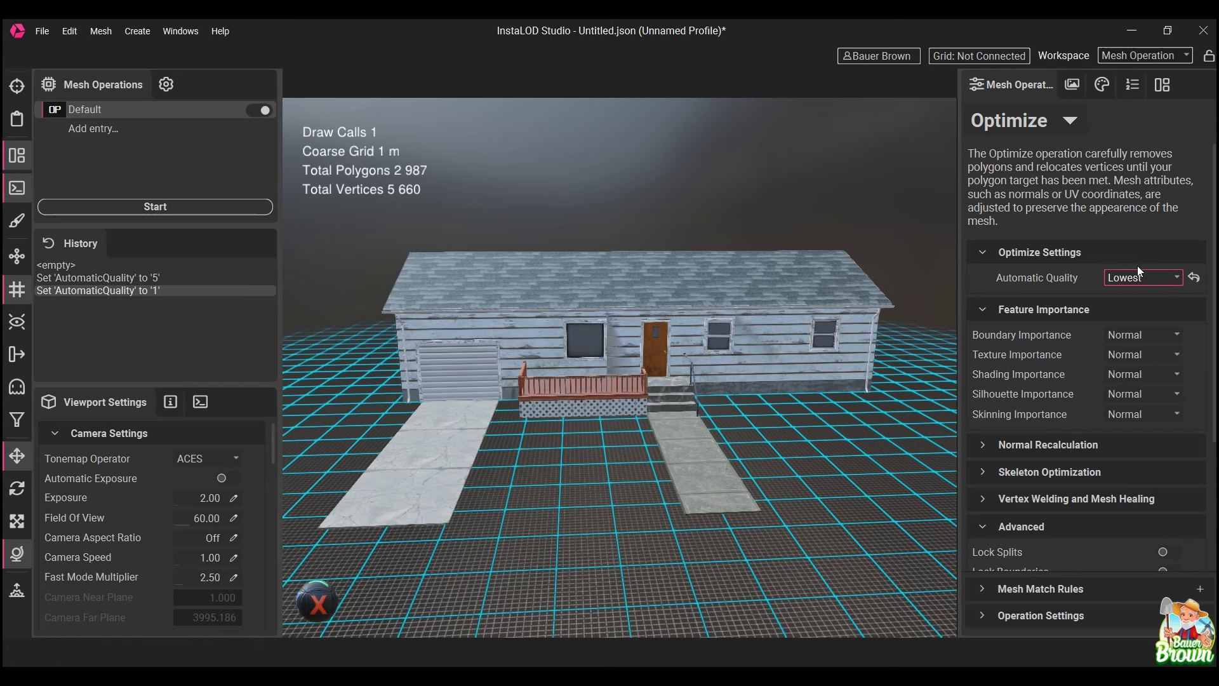
pyautogui.click(1128, 275)
pyautogui.click(1128, 264)
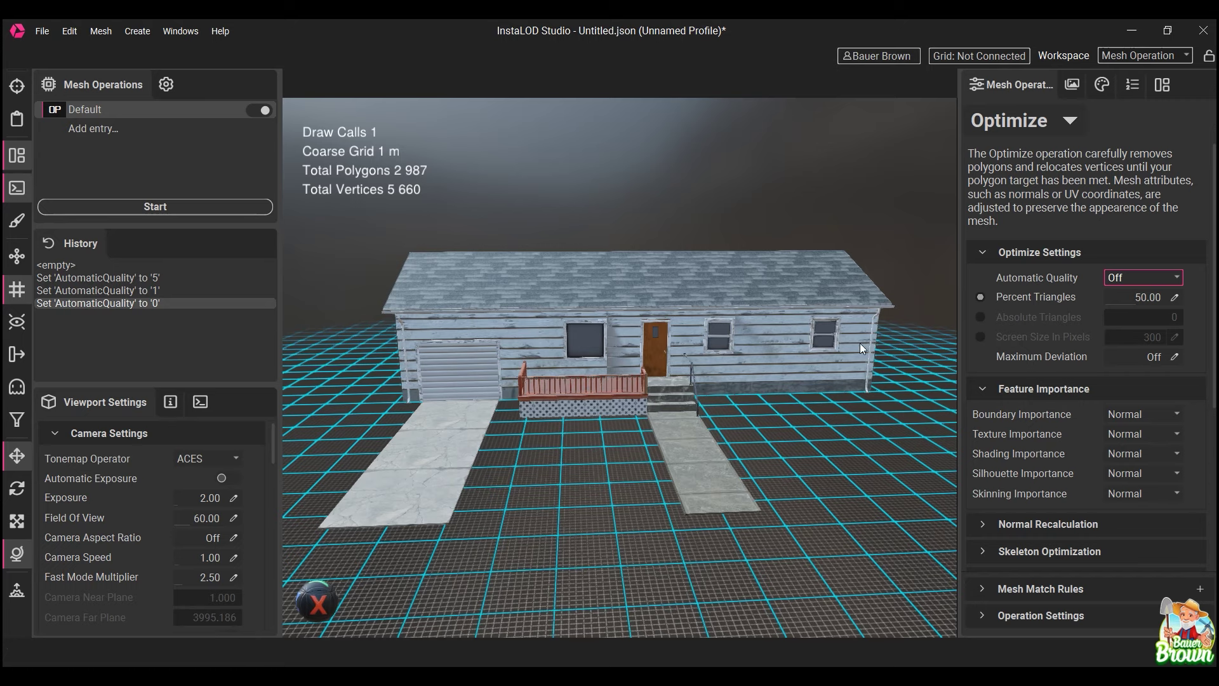
# Select the house mesh and examine the selection from different sides and distances.
pyautogui.scroll(3, 661, 410)
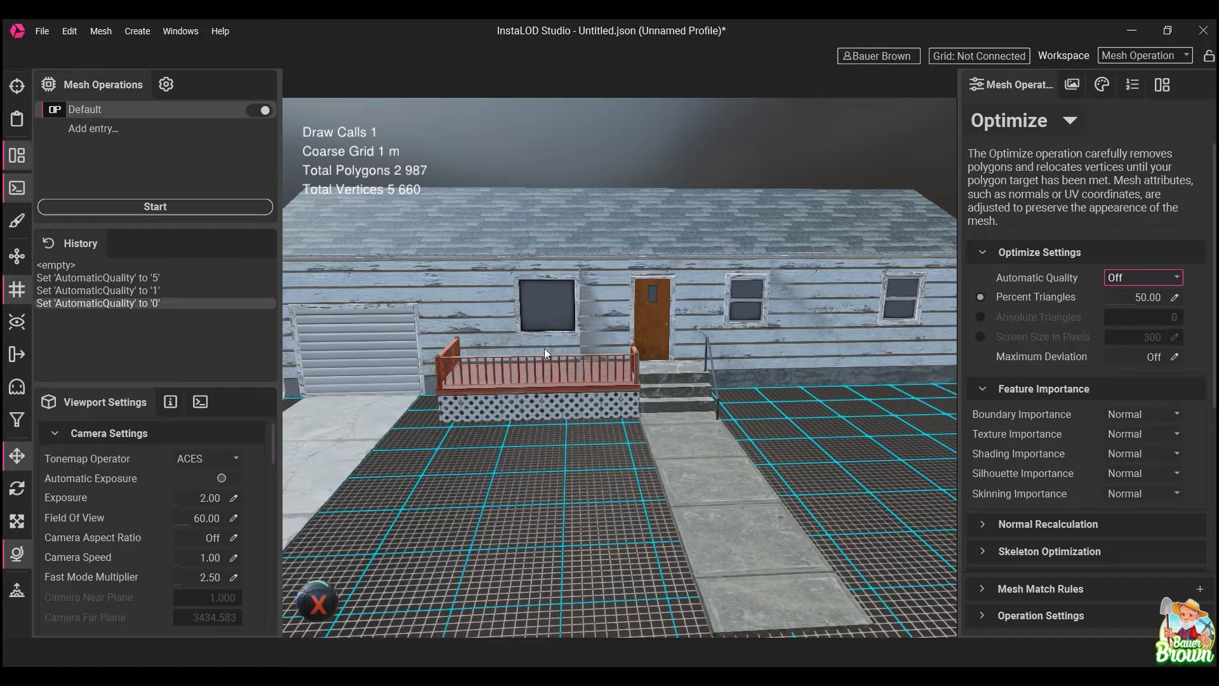
pyautogui.click(546, 269)
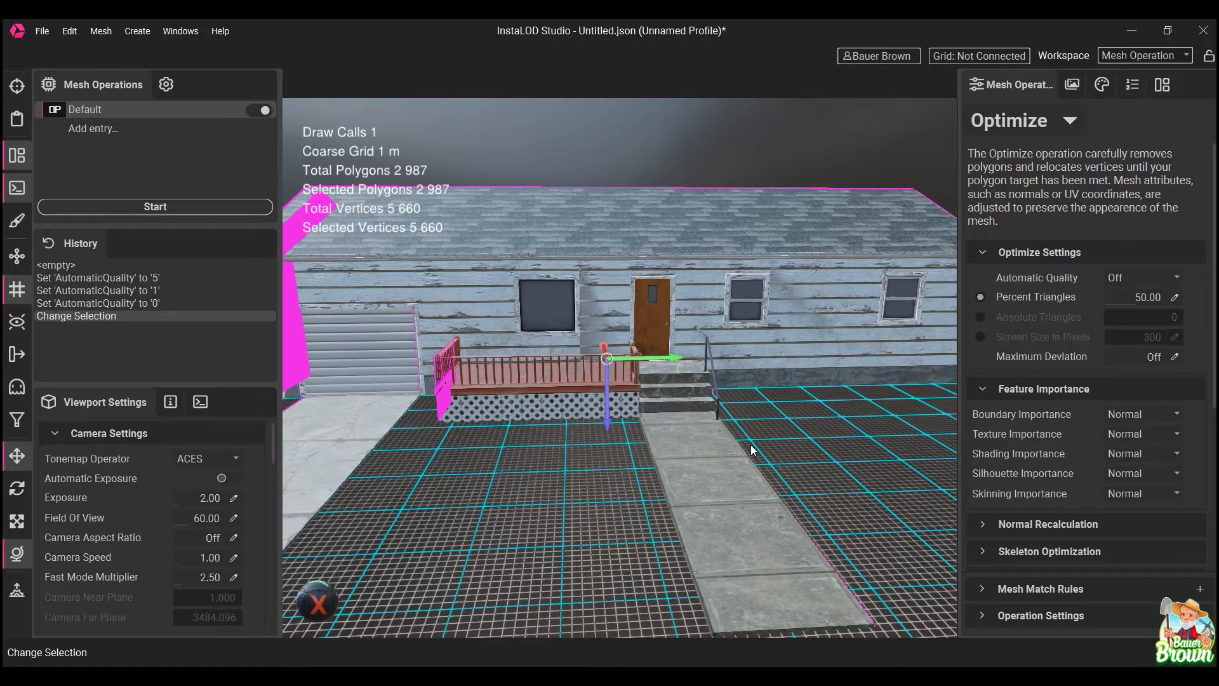
pyautogui.keyDown('alt'); pyautogui.moveTo(754, 447); pyautogui.dragTo(810, 463); pyautogui.keyUp('alt')
pyautogui.scroll(-5, 808, 455)
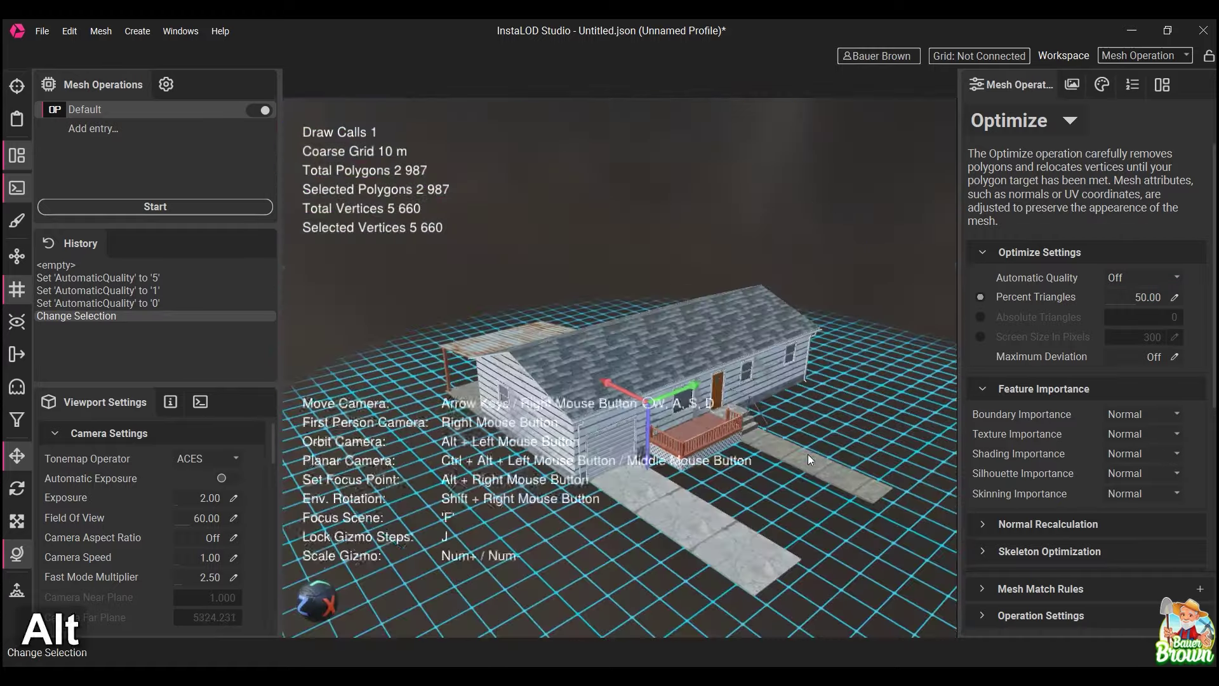
pyautogui.scroll(5, 835, 524)
pyautogui.keyDown('alt'); pyautogui.moveTo(834, 524); pyautogui.dragTo(806, 445); pyautogui.keyUp('alt')
pyautogui.scroll(2, 799, 440)
pyautogui.keyDown('alt'); pyautogui.moveTo(799, 439); pyautogui.dragTo(729, 447, button='middle'); pyautogui.keyUp('alt')
pyautogui.scroll(-5, 729, 446)
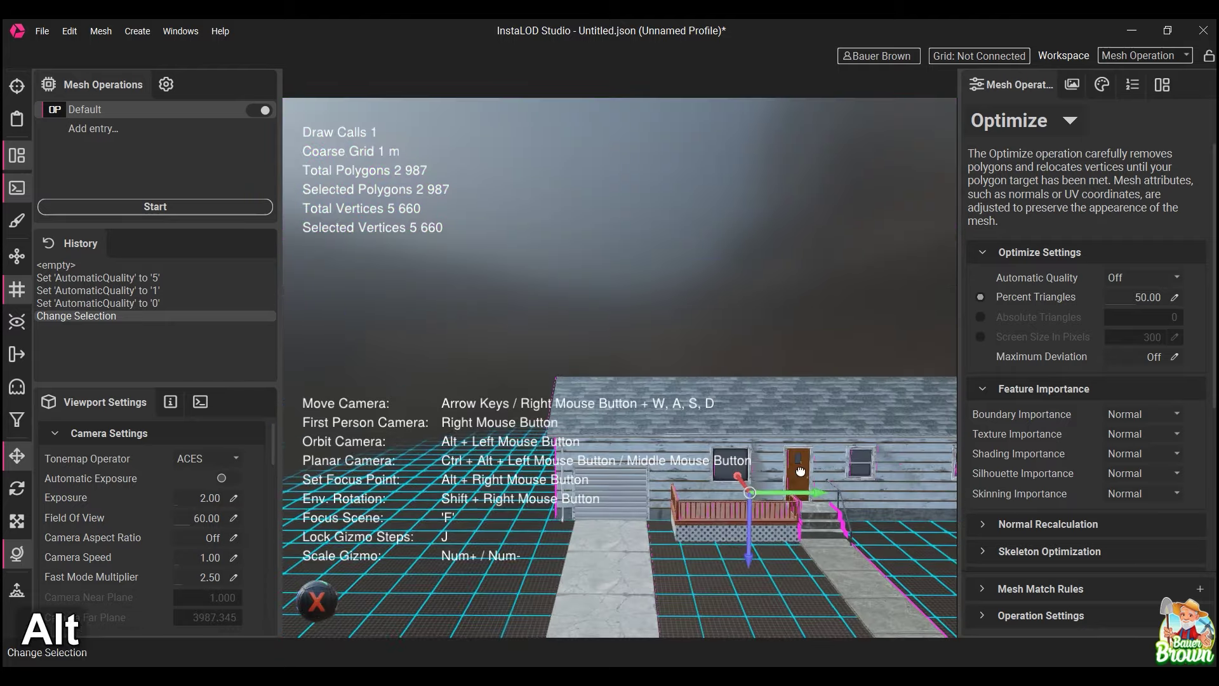
pyautogui.keyDown('alt'); pyautogui.moveTo(729, 444); pyautogui.dragTo(797, 452); pyautogui.keyUp('alt')
pyautogui.keyDown('alt'); pyautogui.moveTo(796, 452); pyautogui.dragTo(389, 394, button='middle'); pyautogui.keyUp('alt')
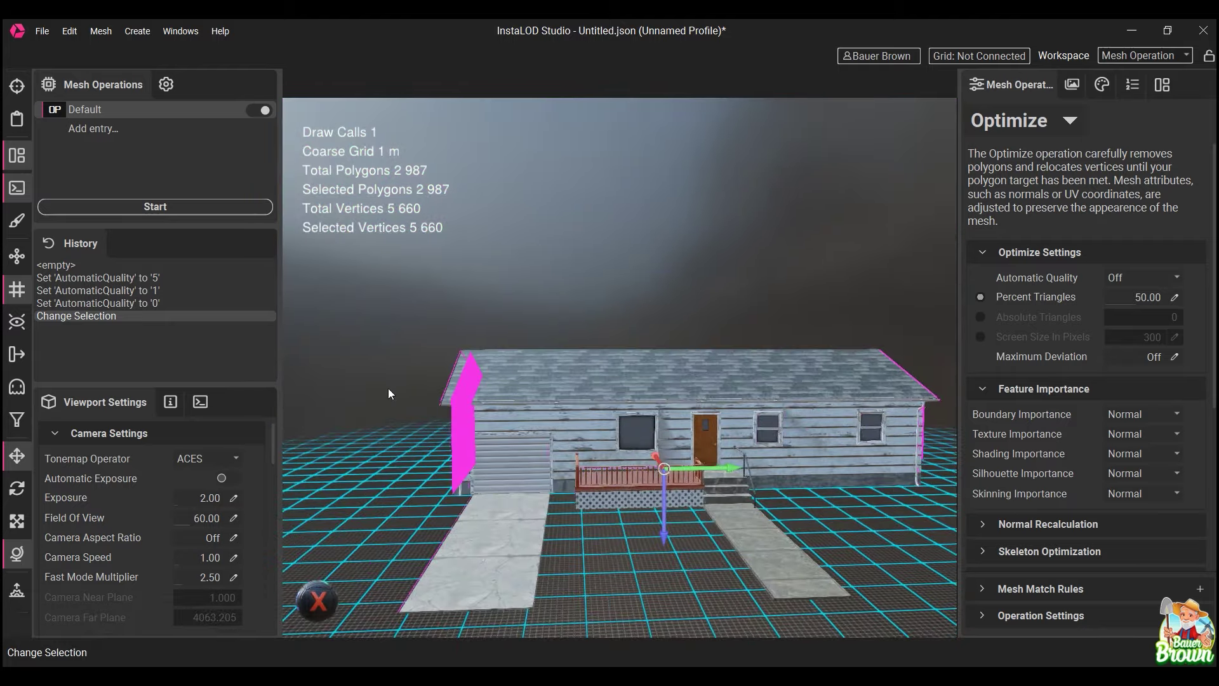
# Reselect the house mesh and run the Optimize operation with Percent Triangles at 50.
pyautogui.click(666, 304)
pyautogui.click(708, 396)
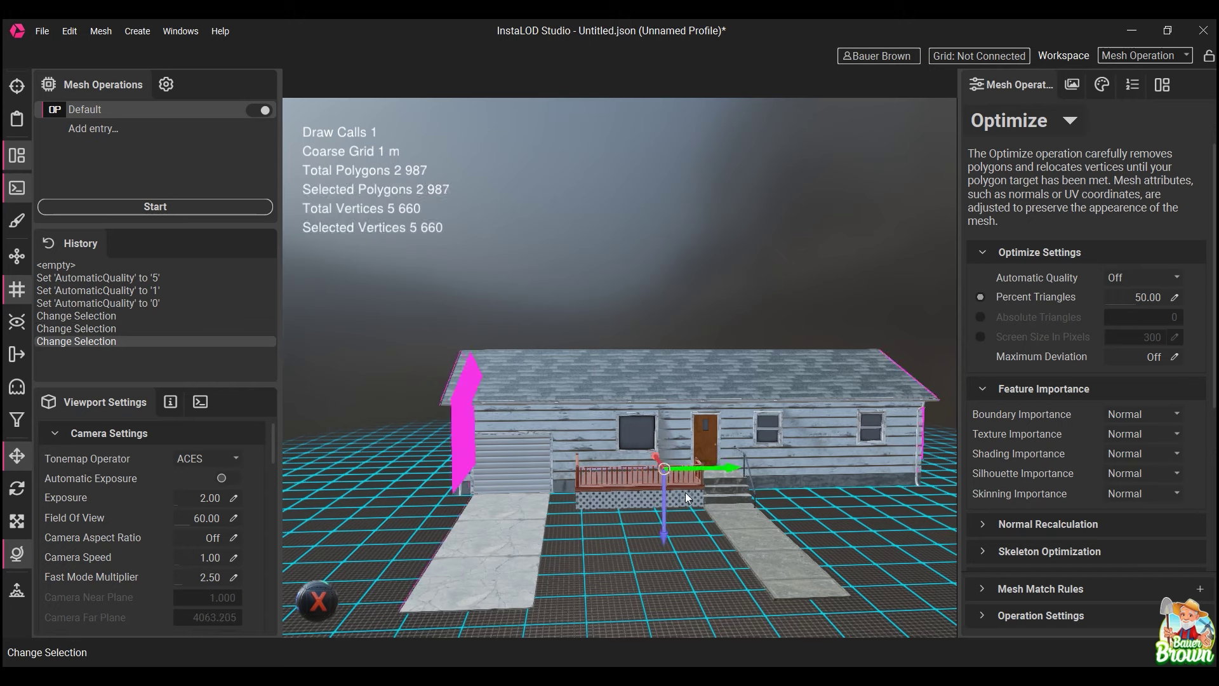
pyautogui.click(207, 205)
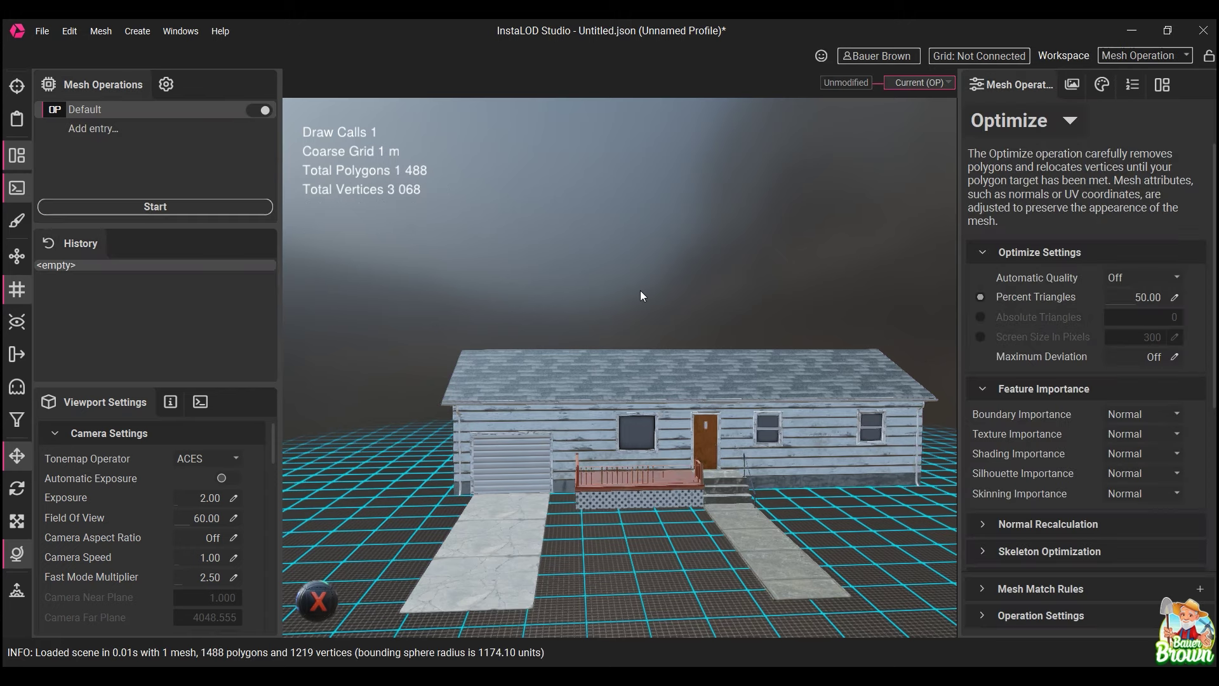
# Compare the polygon and vertex totals of the unmodified and optimized scenes on the timeline.
pyautogui.click(860, 84)
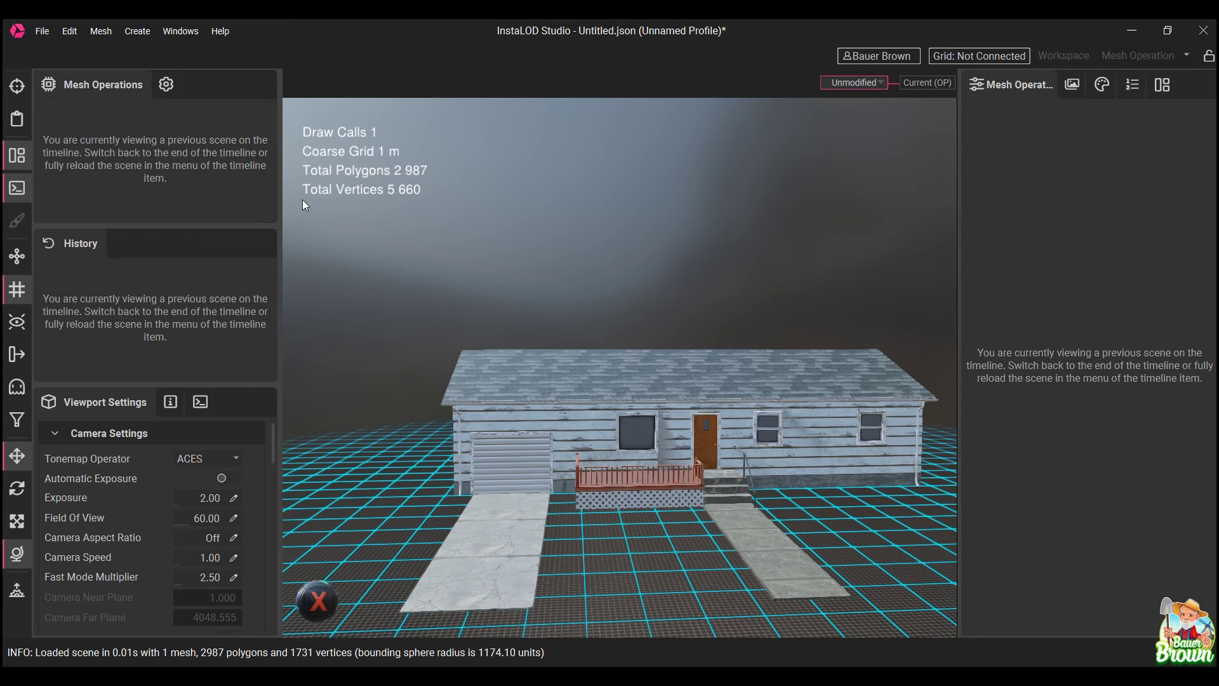
pyautogui.click(927, 82)
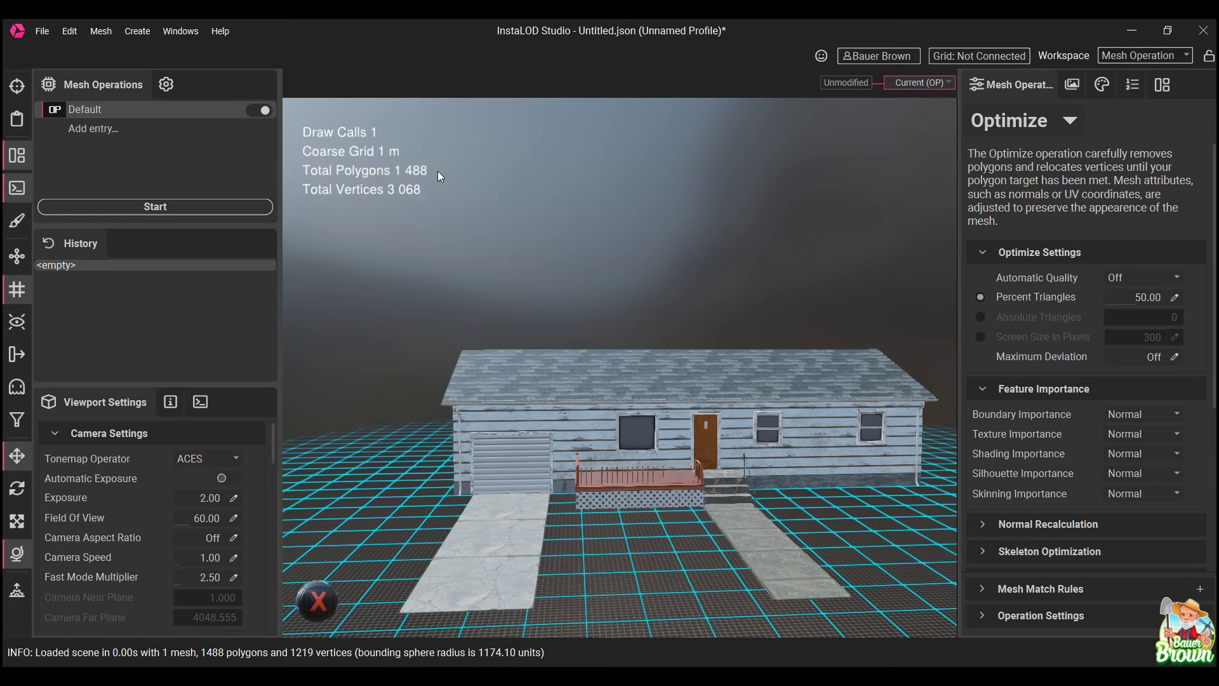
pyautogui.click(836, 85)
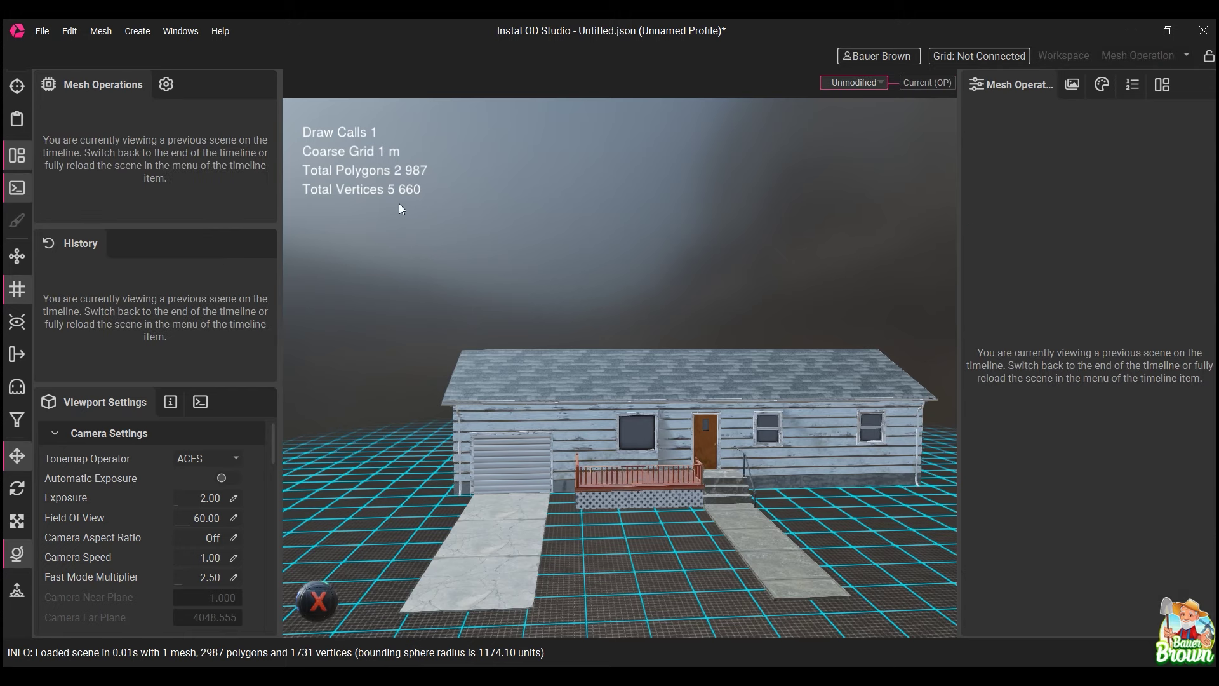
pyautogui.click(914, 84)
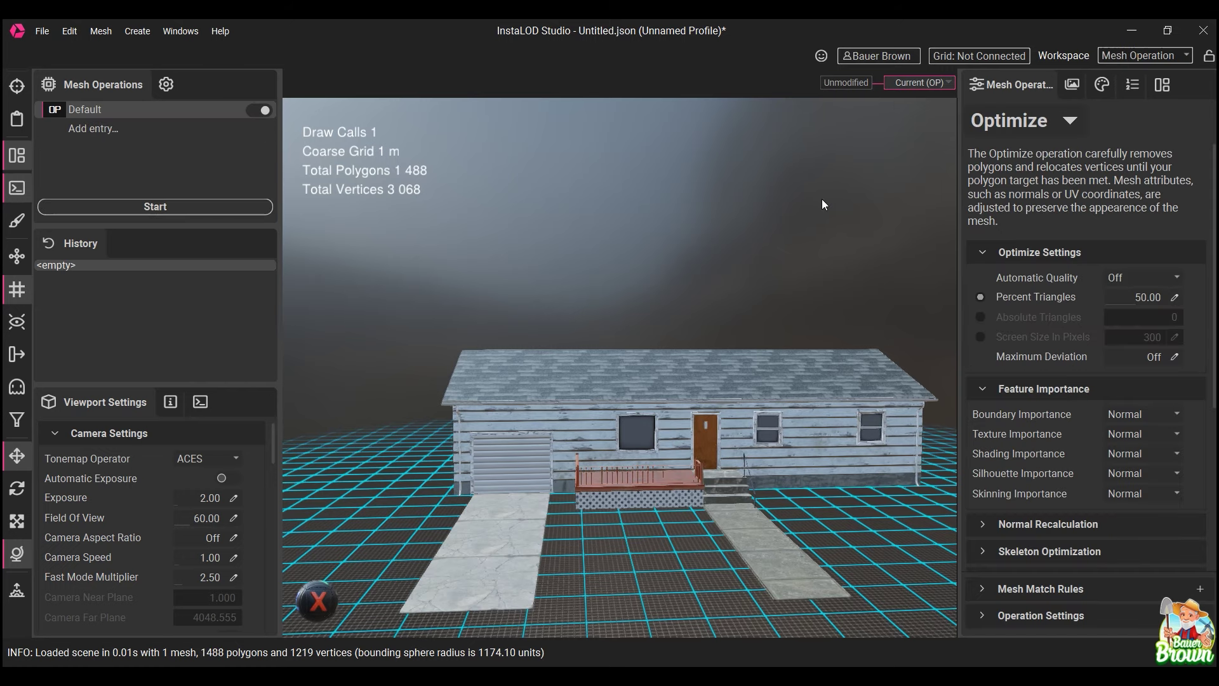
# Compare the porch railing, front door and stair handrail up close between the unmodified and optimized scenes.
pyautogui.scroll(3, 825, 429)
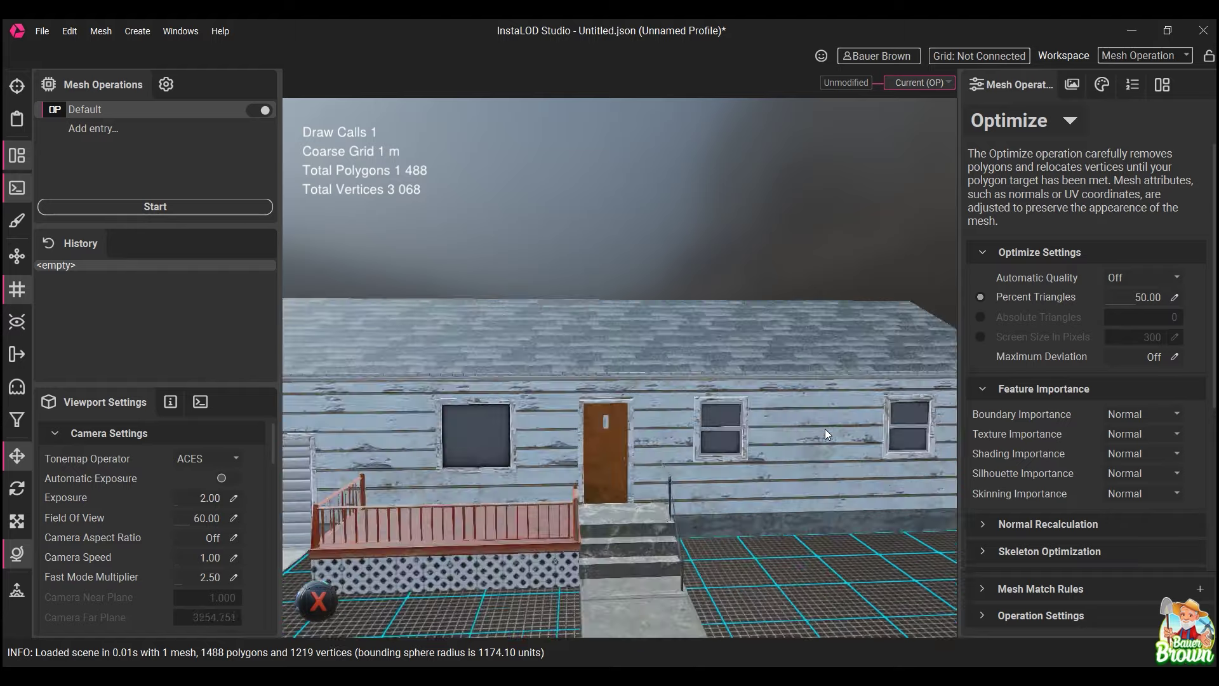
pyautogui.scroll(-3, 825, 429)
pyautogui.scroll(3, 825, 429)
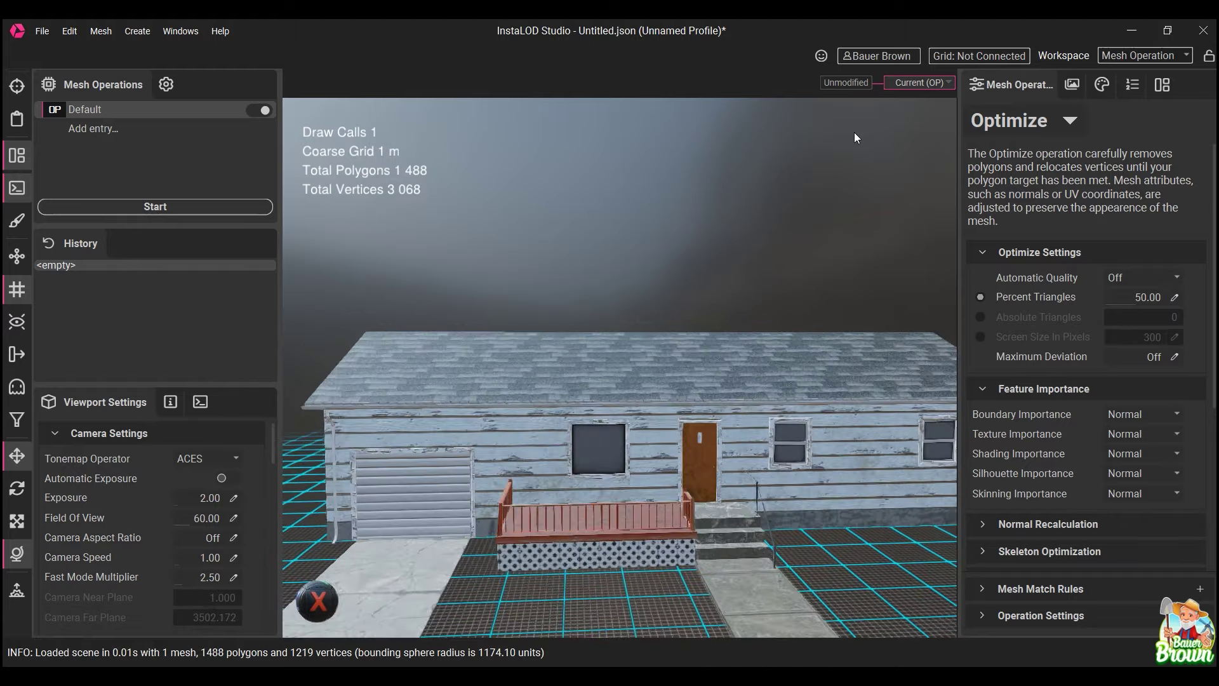
pyautogui.moveTo(806, 405)
pyautogui.mouseDown(button='middle')
pyautogui.moveTo(767, 379)
pyautogui.moveTo(756, 399)
pyautogui.moveTo(638, 407)
pyautogui.moveTo(764, 432)
pyautogui.moveTo(718, 426)
pyautogui.moveTo(795, 410)
pyautogui.mouseUp(button='middle')
pyautogui.press('alt')
pyautogui.scroll(5, 800, 432)
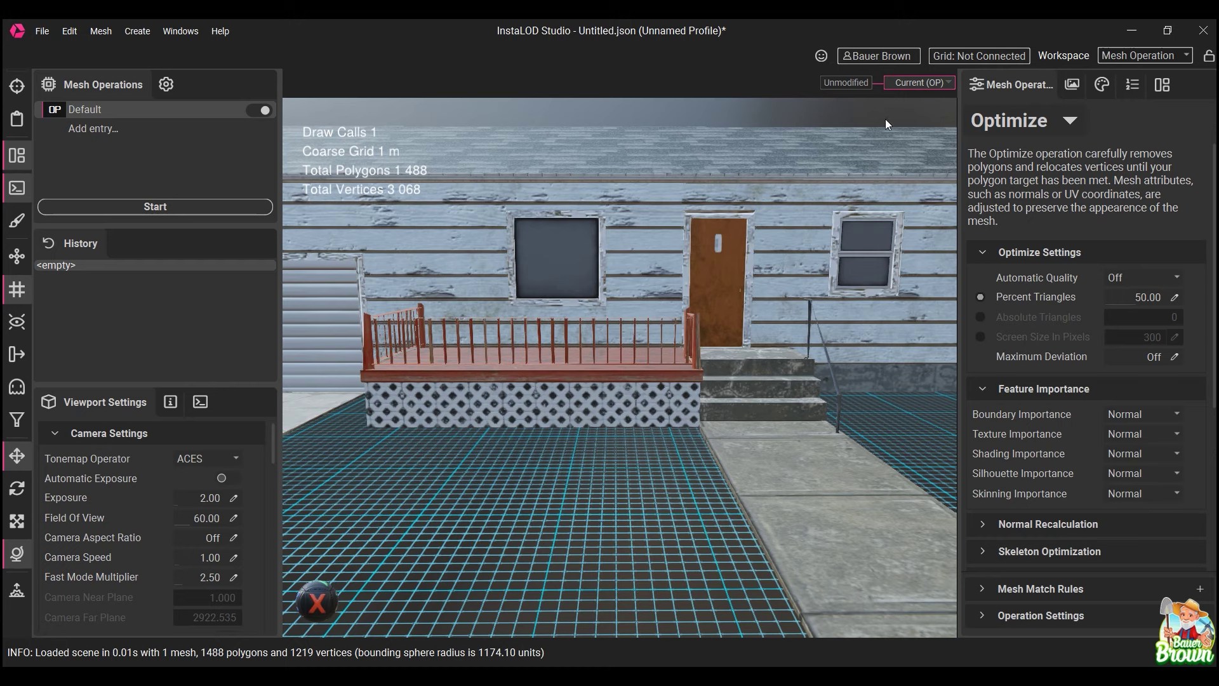
pyautogui.click(856, 82)
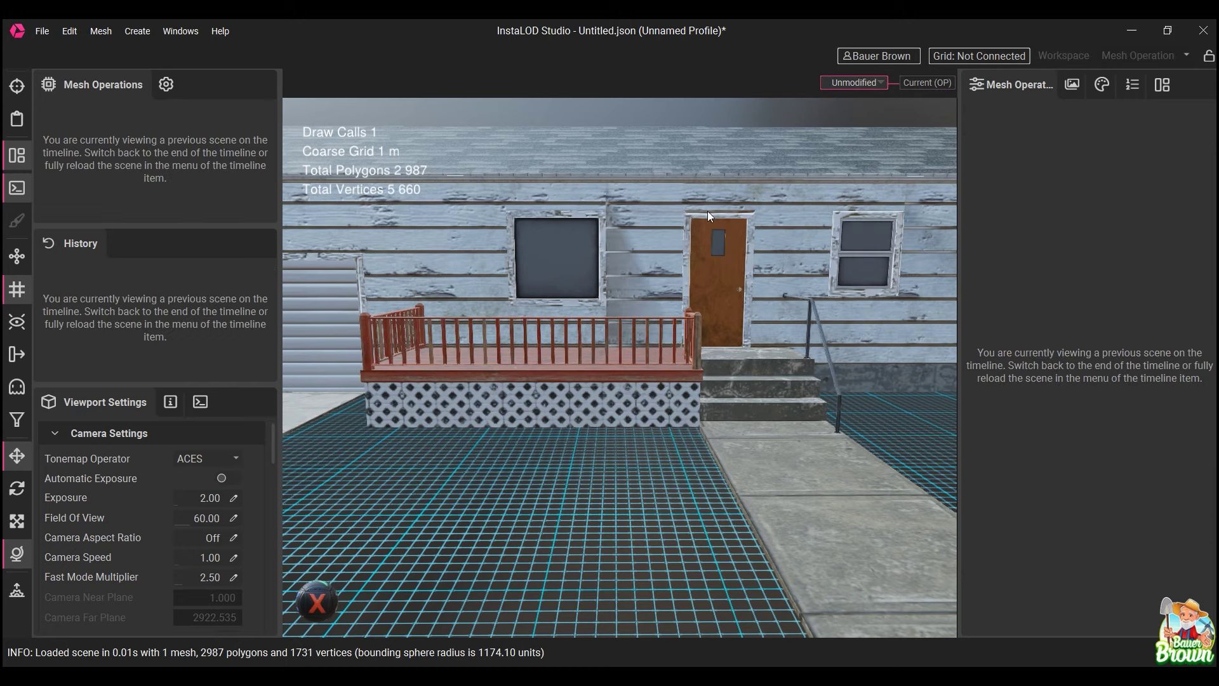
pyautogui.click(928, 83)
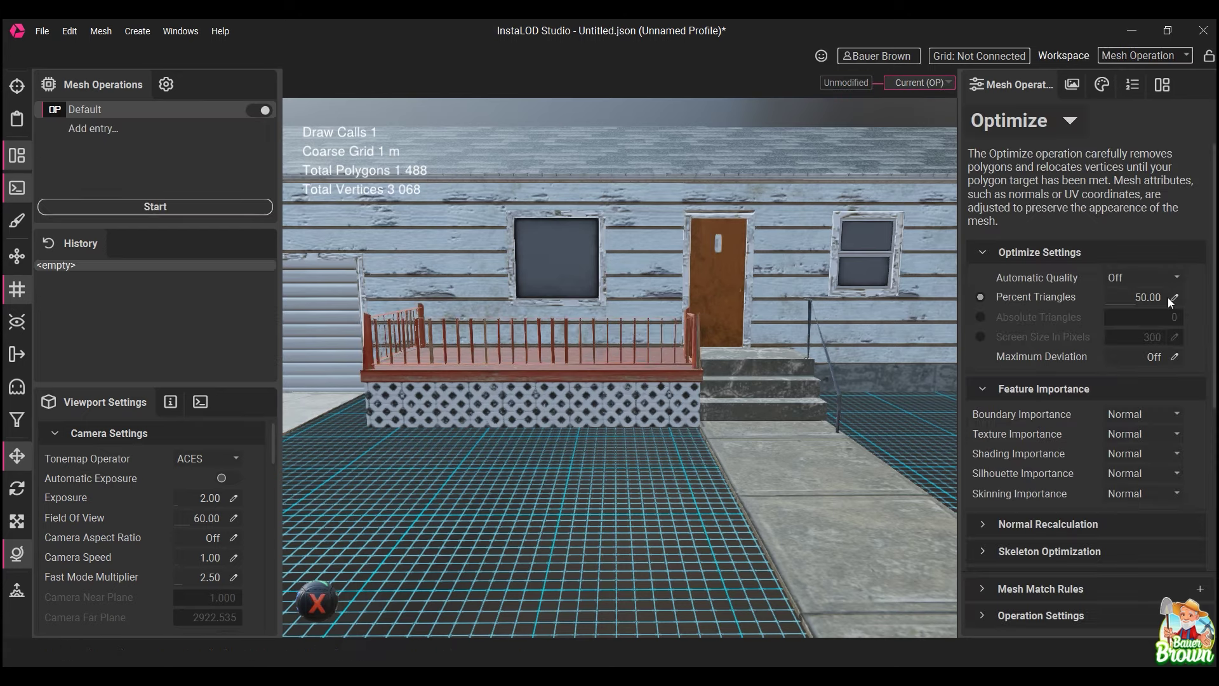
# Examine the optimized house's porch lattice, railing, front steps and stair handrail up close.
pyautogui.press('alt')
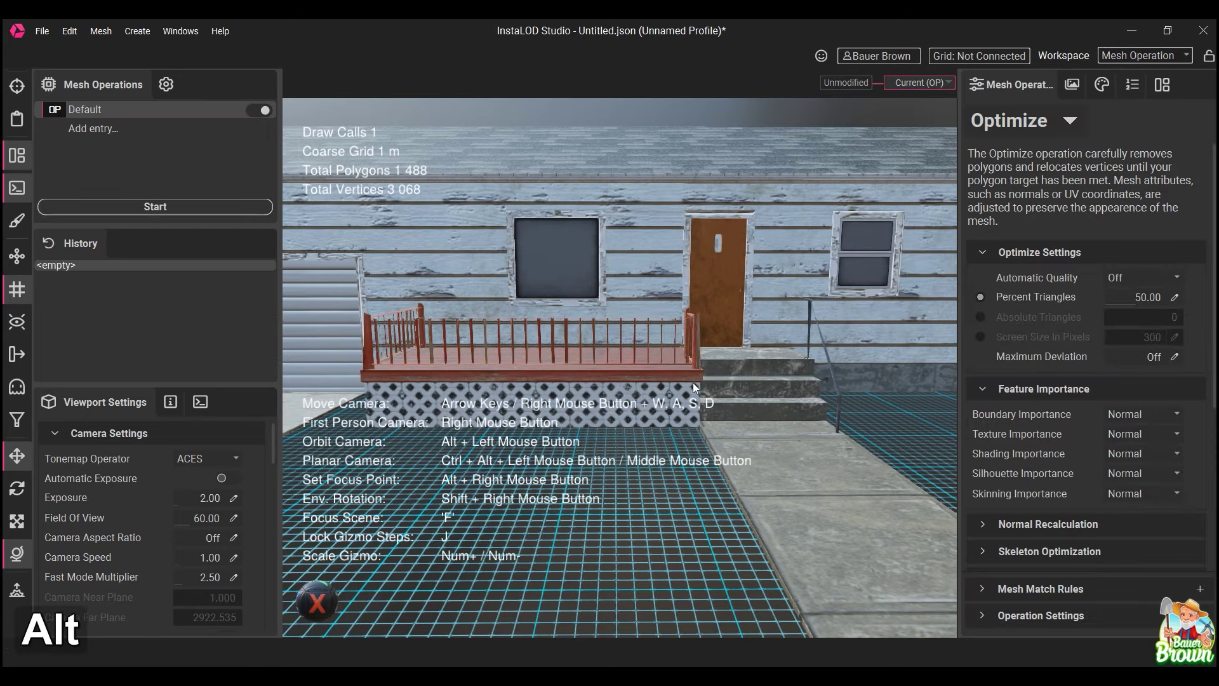
pyautogui.scroll(10, 676, 390)
pyautogui.scroll(-10, 550, 375)
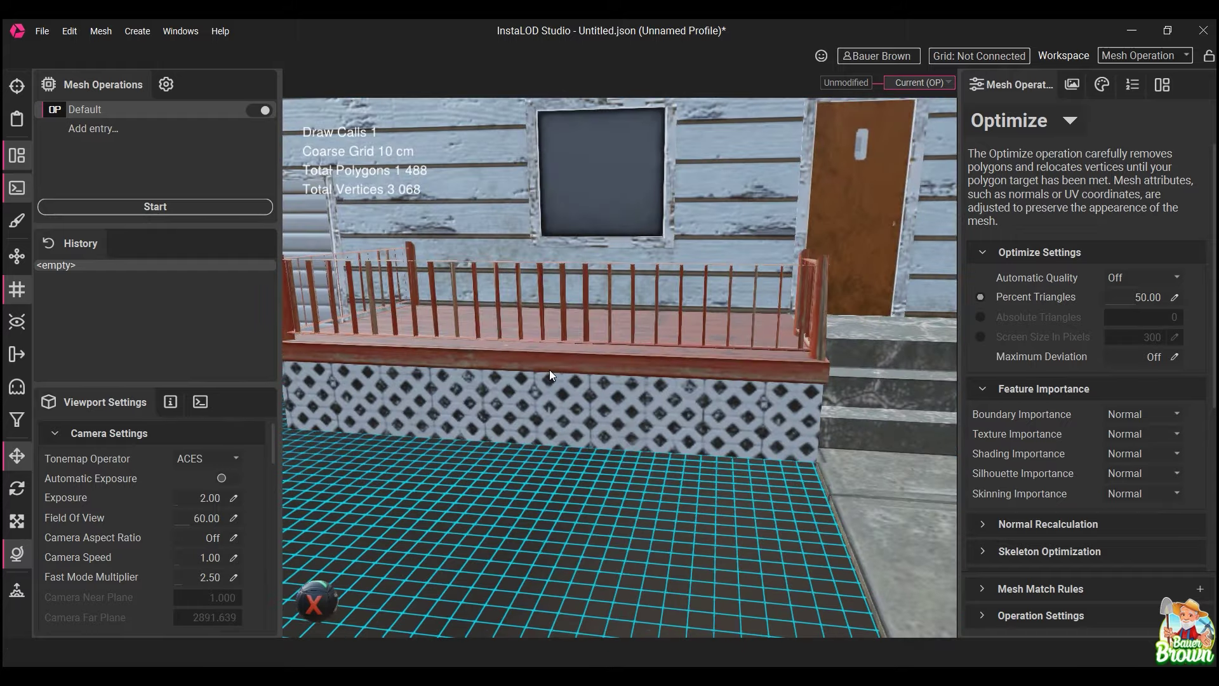
pyautogui.scroll(3, 537, 380)
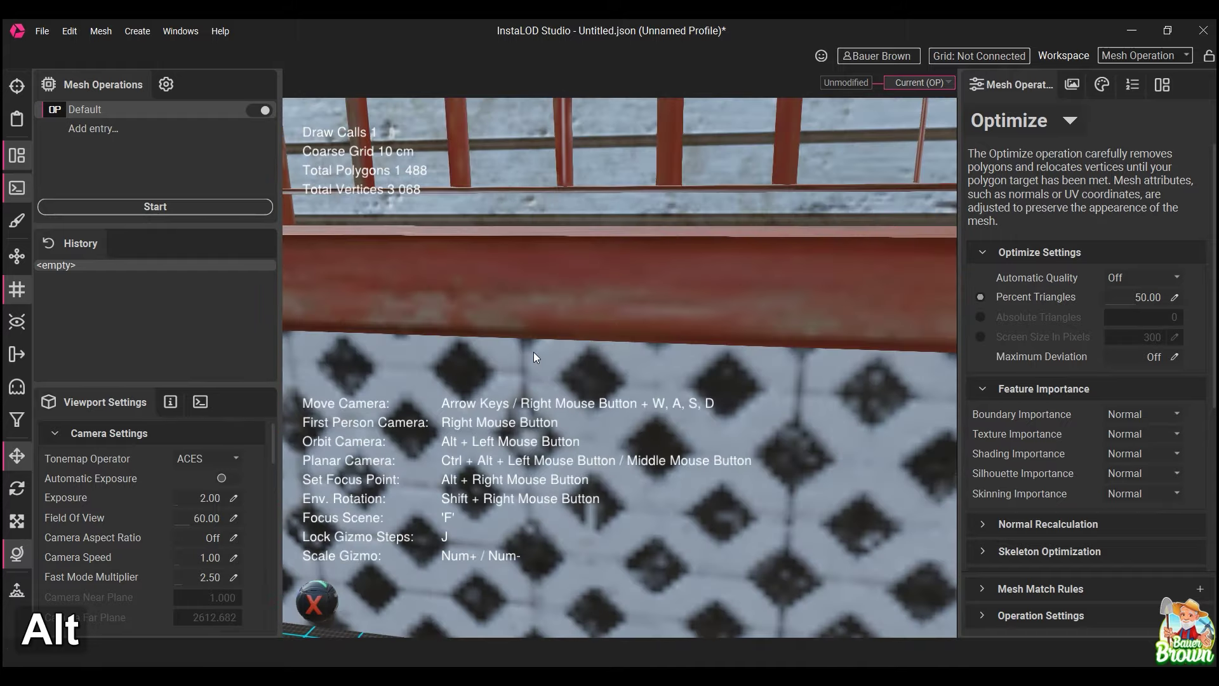
pyautogui.keyDown('alt'); pyautogui.moveTo(533, 352); pyautogui.dragTo(546, 351, button='middle'); pyautogui.keyUp('alt')
pyautogui.scroll(-5, 545, 354)
pyautogui.press('alt')
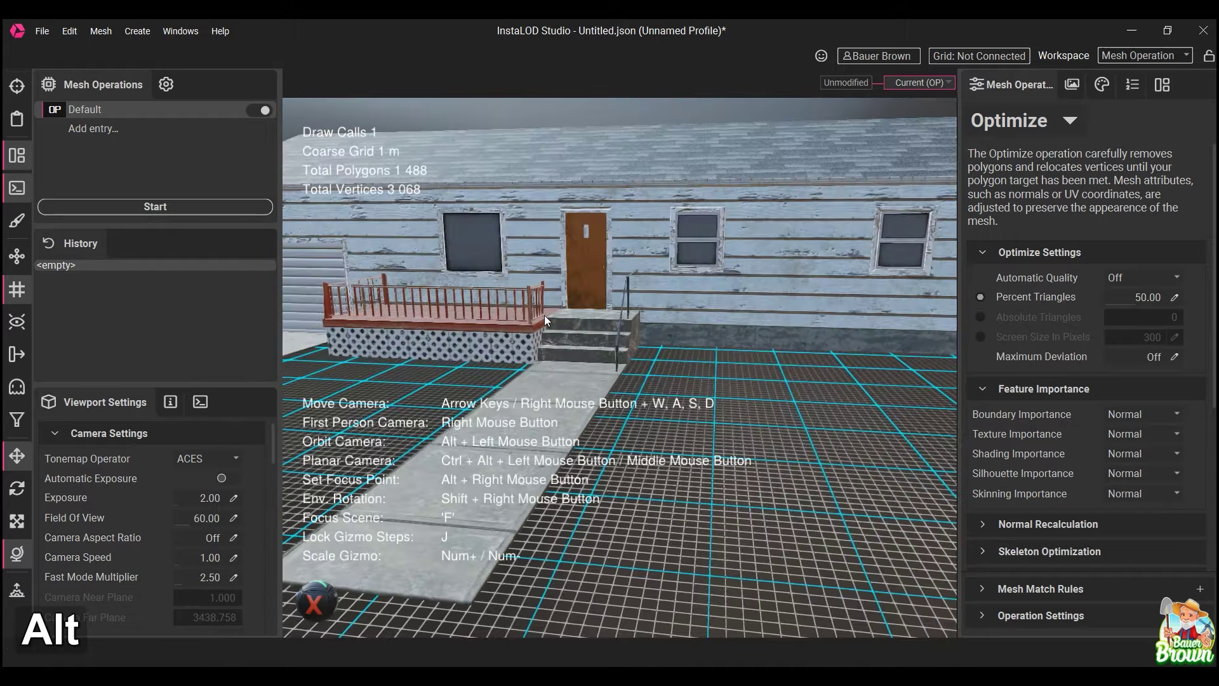
pyautogui.keyDown('alt'); pyautogui.moveTo(544, 315); pyautogui.dragTo(481, 341); pyautogui.keyUp('alt')
pyautogui.scroll(2, 478, 337)
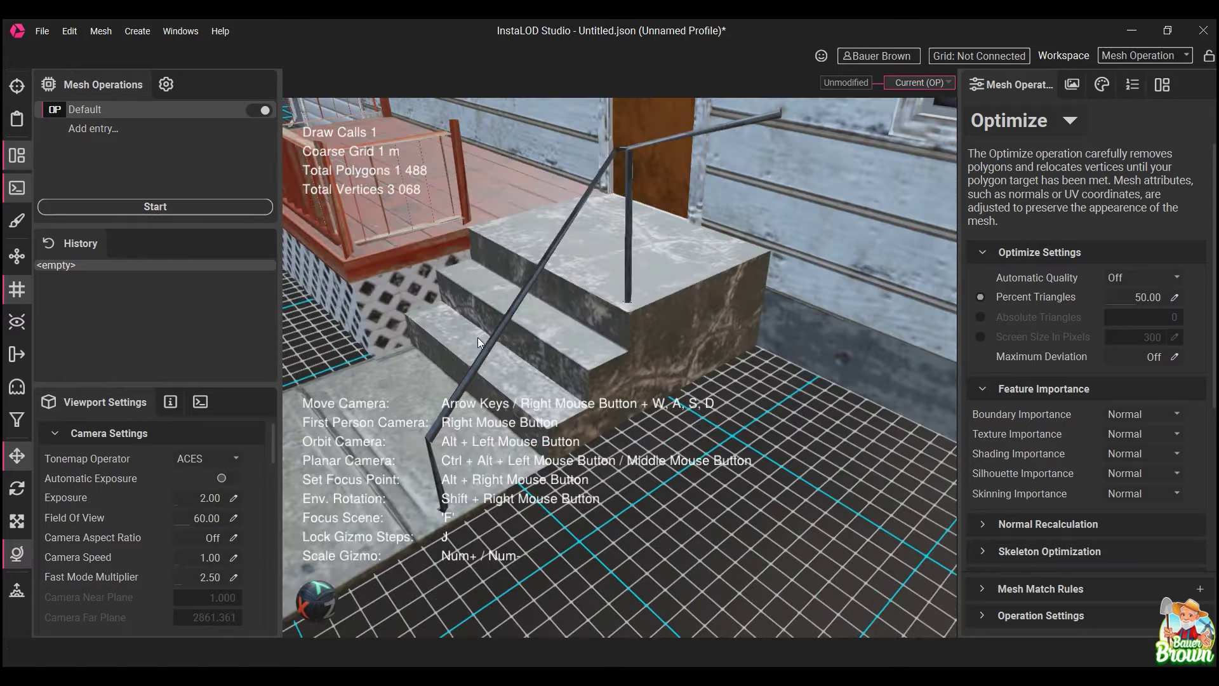
pyautogui.keyDown('alt'); pyautogui.moveTo(478, 337); pyautogui.dragTo(719, 359, button='middle'); pyautogui.keyUp('alt')
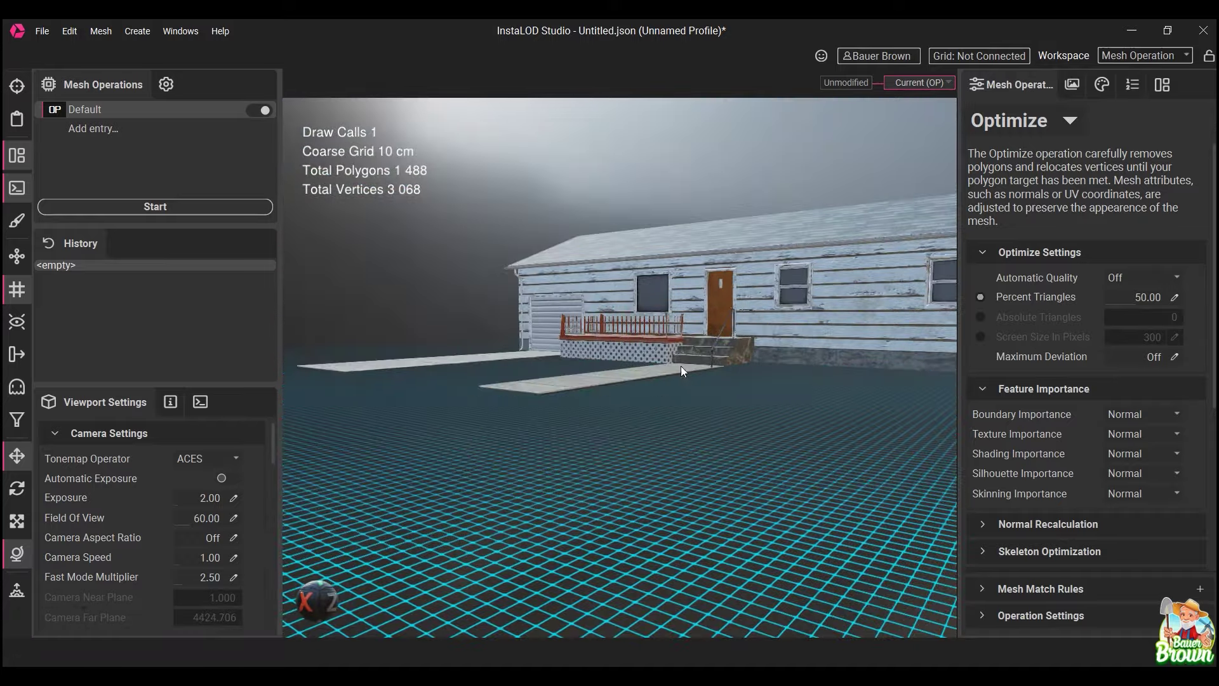
# Examine the whole optimized house from several sides and at growing distances to judge its quality as a distant LOD.
pyautogui.moveTo(681, 366)
pyautogui.keyDown('alt'); pyautogui.mouseDown(button='middle')
pyautogui.moveTo(752, 376)
pyautogui.moveTo(664, 361)
pyautogui.moveTo(701, 360)
pyautogui.moveTo(695, 373)
pyautogui.mouseUp(button='middle'); pyautogui.keyUp('alt')
pyautogui.scroll(-5, 695, 356)
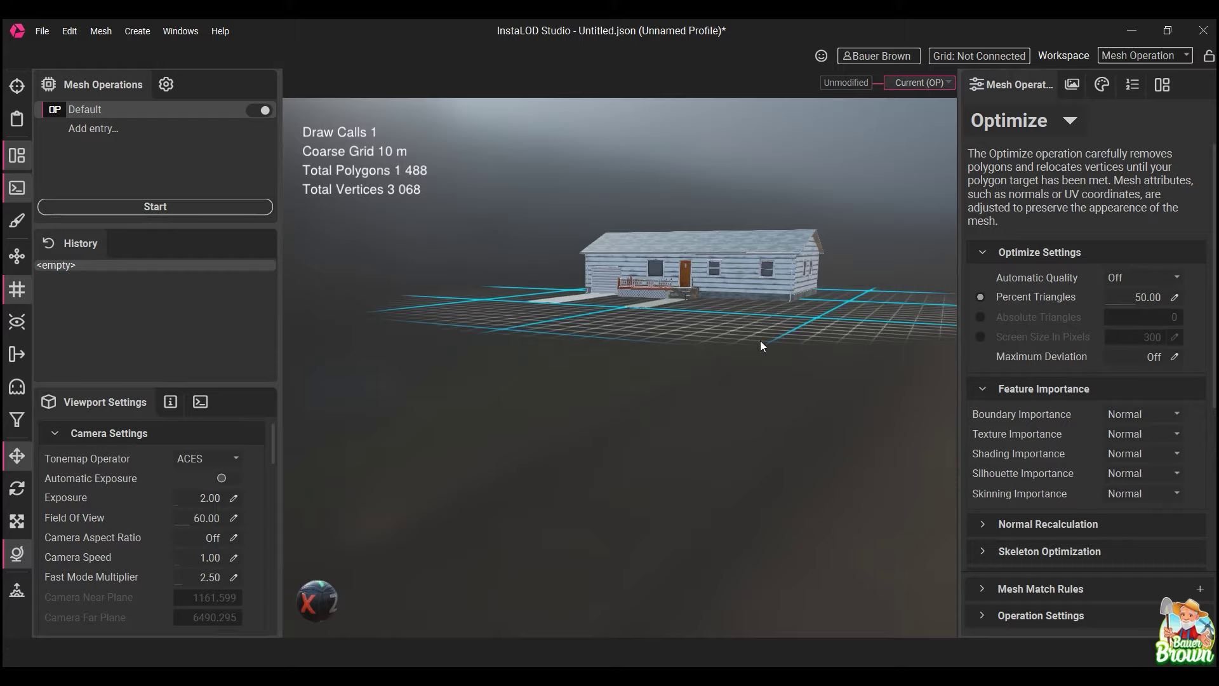
pyautogui.keyDown('alt'); pyautogui.moveTo(657, 337); pyautogui.dragTo(569, 310, button='middle'); pyautogui.keyUp('alt')
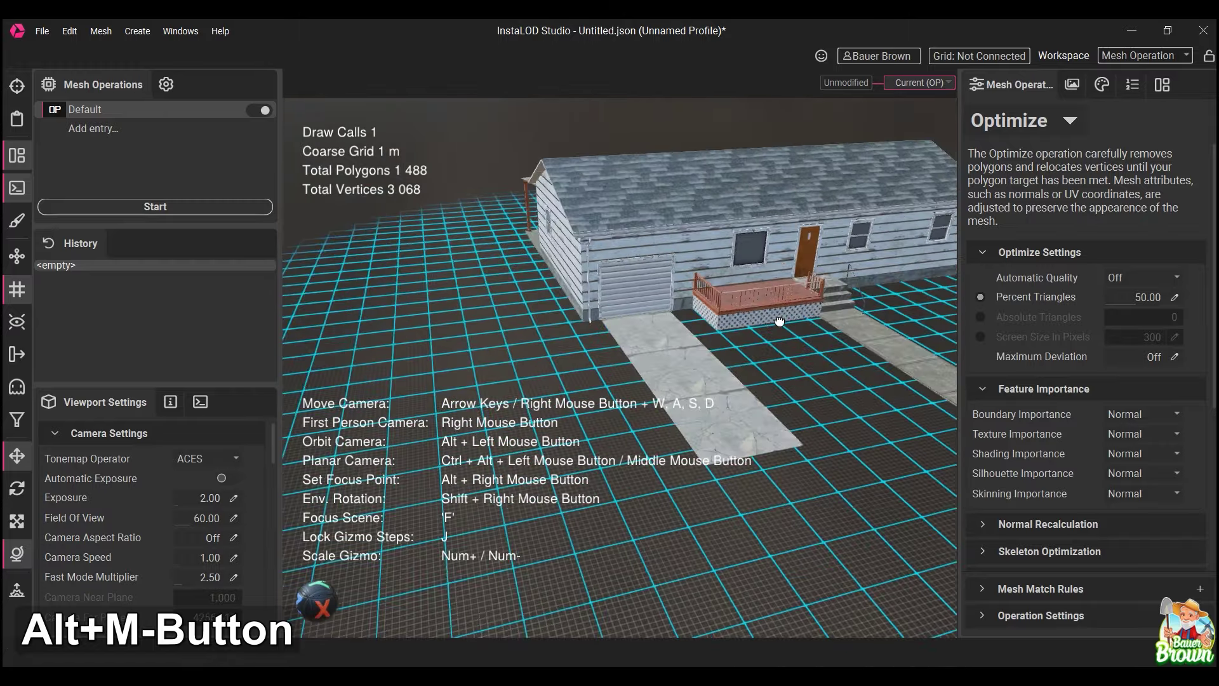
pyautogui.keyDown('alt'); pyautogui.moveTo(780, 321); pyautogui.dragTo(798, 390, button='middle'); pyautogui.keyUp('alt')
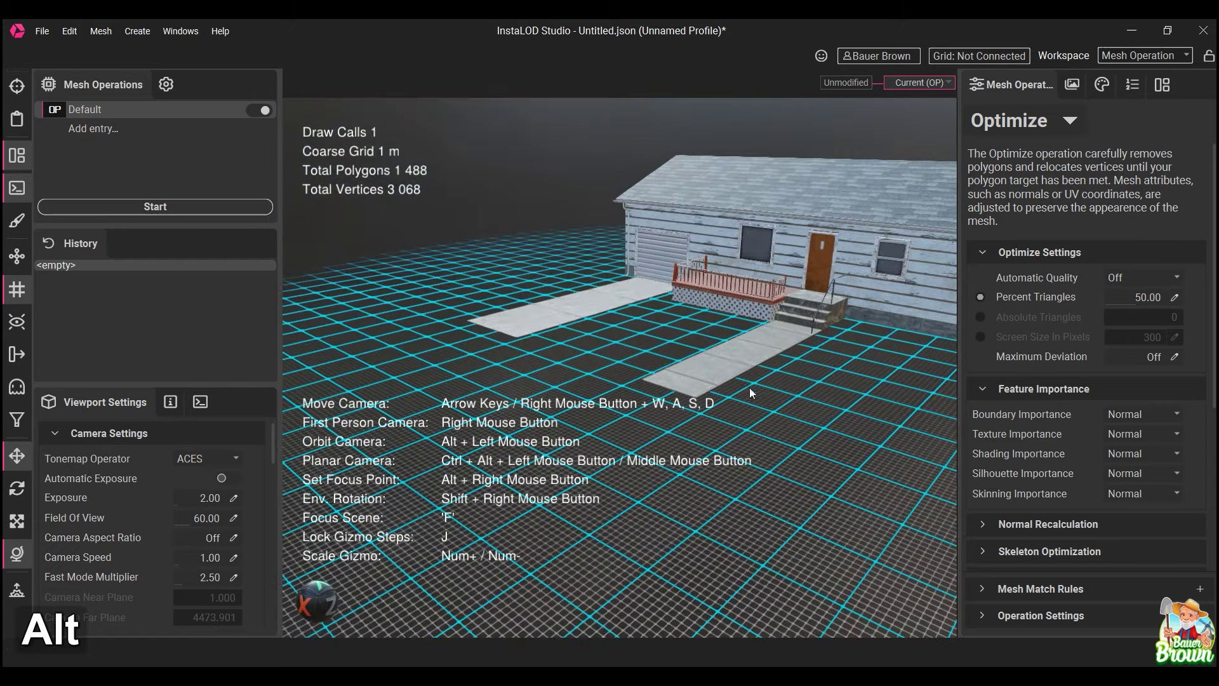
pyautogui.keyDown('alt'); pyautogui.moveTo(750, 387); pyautogui.dragTo(692, 371, button='middle'); pyautogui.keyUp('alt')
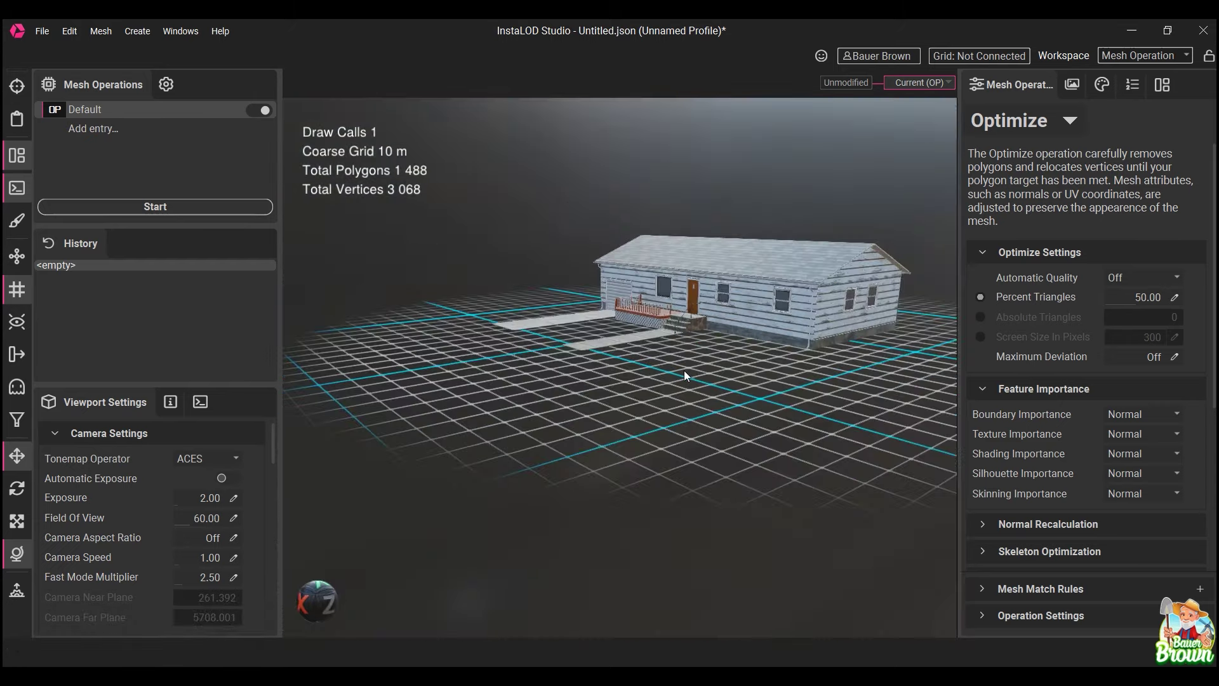
pyautogui.keyDown('alt'); pyautogui.moveTo(743, 363); pyautogui.dragTo(668, 348, button='middle'); pyautogui.keyUp('alt')
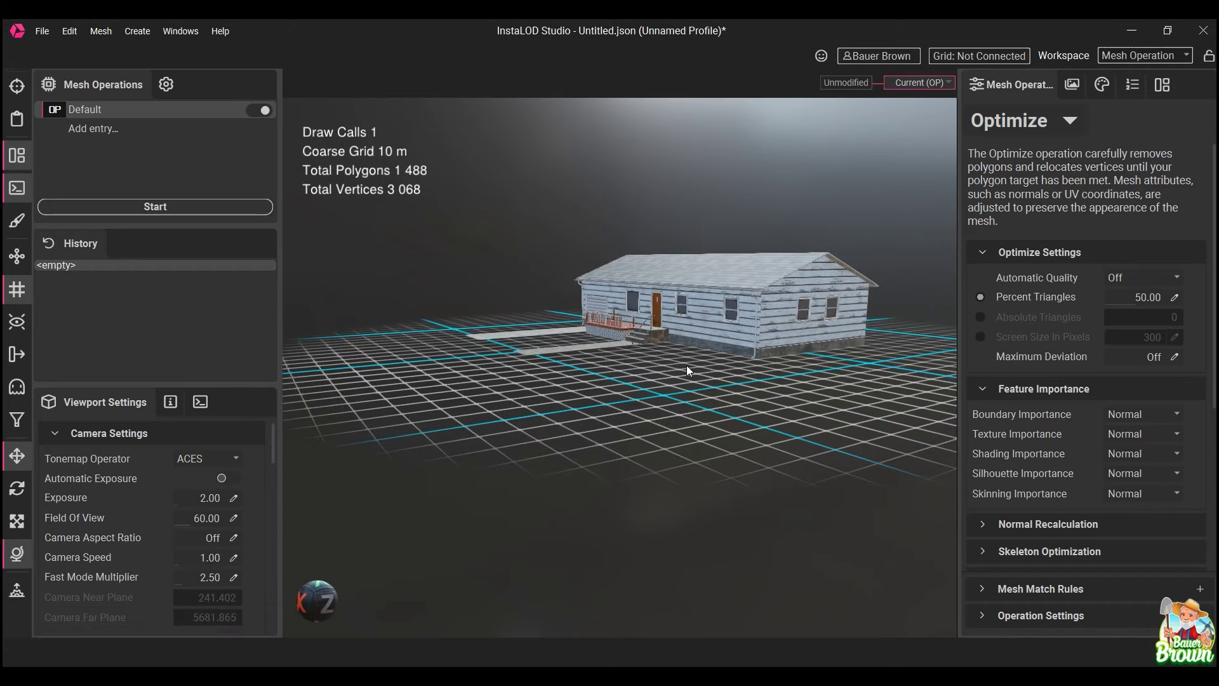
pyautogui.keyDown('alt'); pyautogui.moveTo(687, 369); pyautogui.dragTo(723, 322, button='middle'); pyautogui.keyUp('alt')
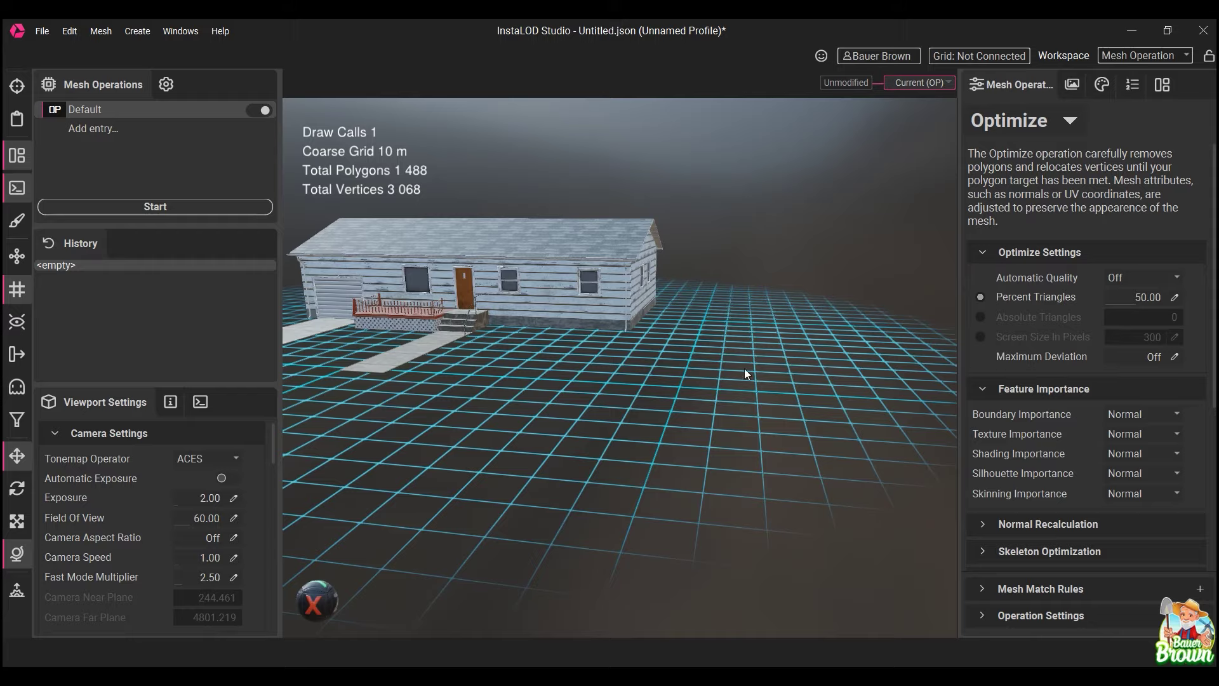
pyautogui.keyDown('alt'); pyautogui.moveTo(704, 420); pyautogui.dragTo(836, 432, button='middle'); pyautogui.keyUp('alt')
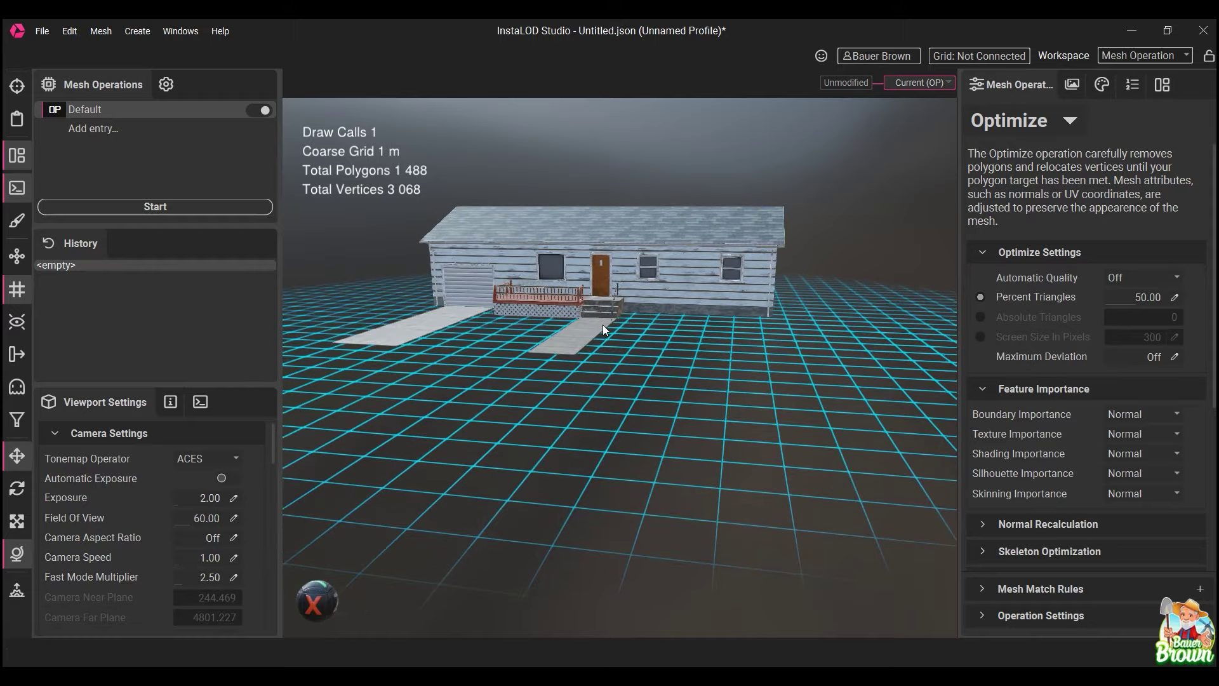
pyautogui.keyDown('alt'); pyautogui.moveTo(603, 438); pyautogui.dragTo(717, 348, button='middle'); pyautogui.keyUp('alt')
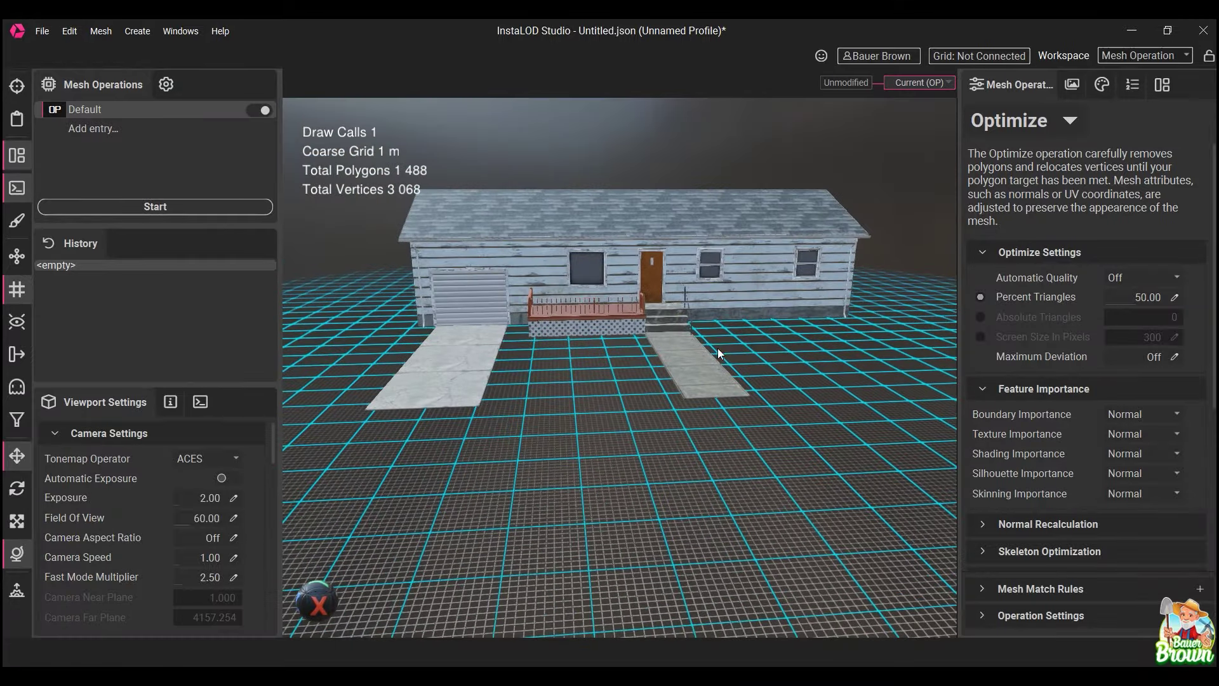
# Export the optimized scene over the existing BB_TShouse.fbx in D:\Blender\tutorialSeries and close InstaLOD Studio without saving the profile.
pyautogui.click(42, 31)
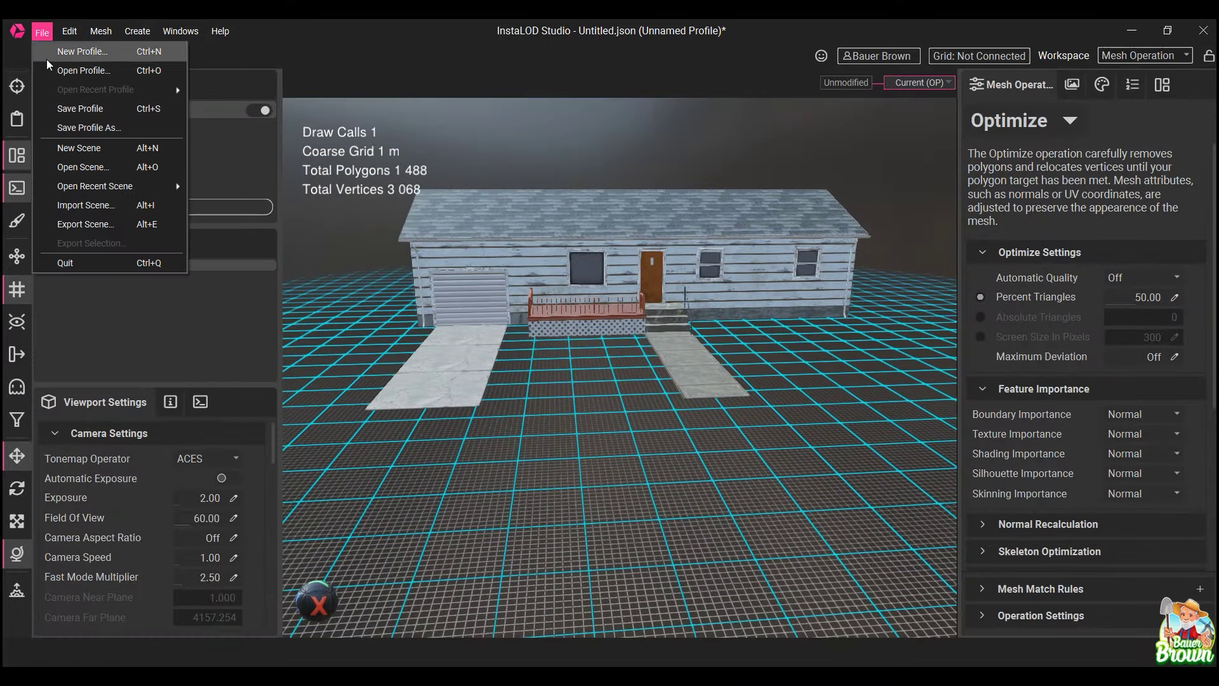
pyautogui.click(93, 223)
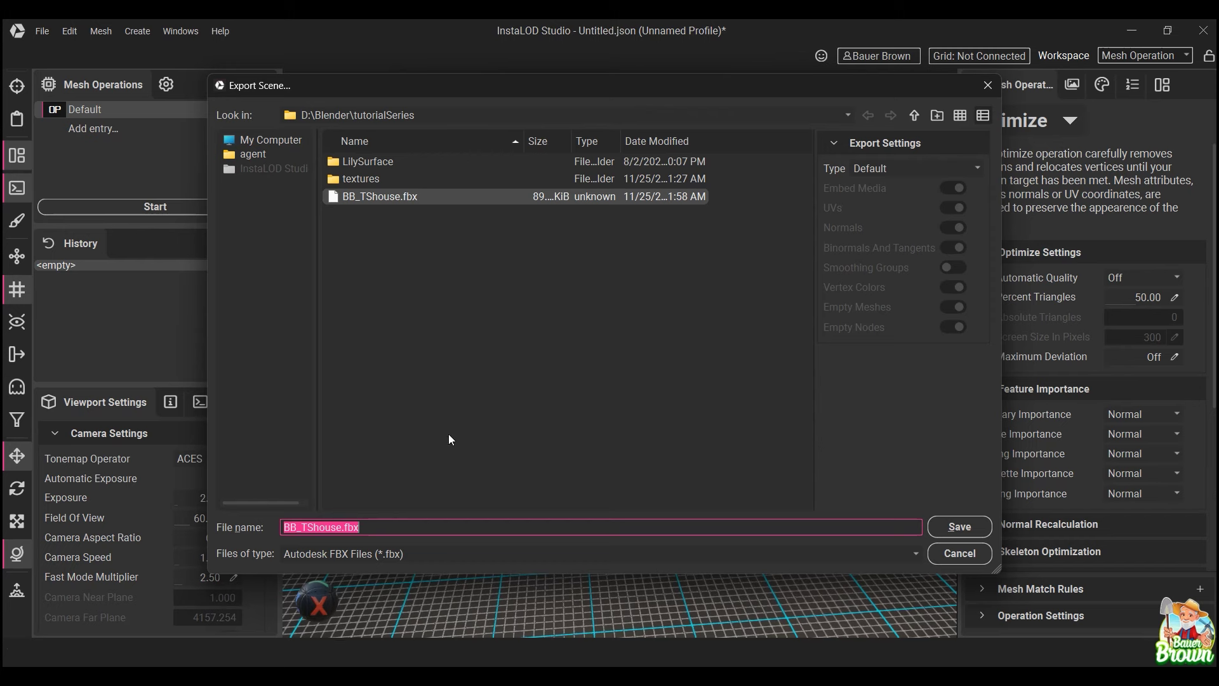
pyautogui.click(954, 533)
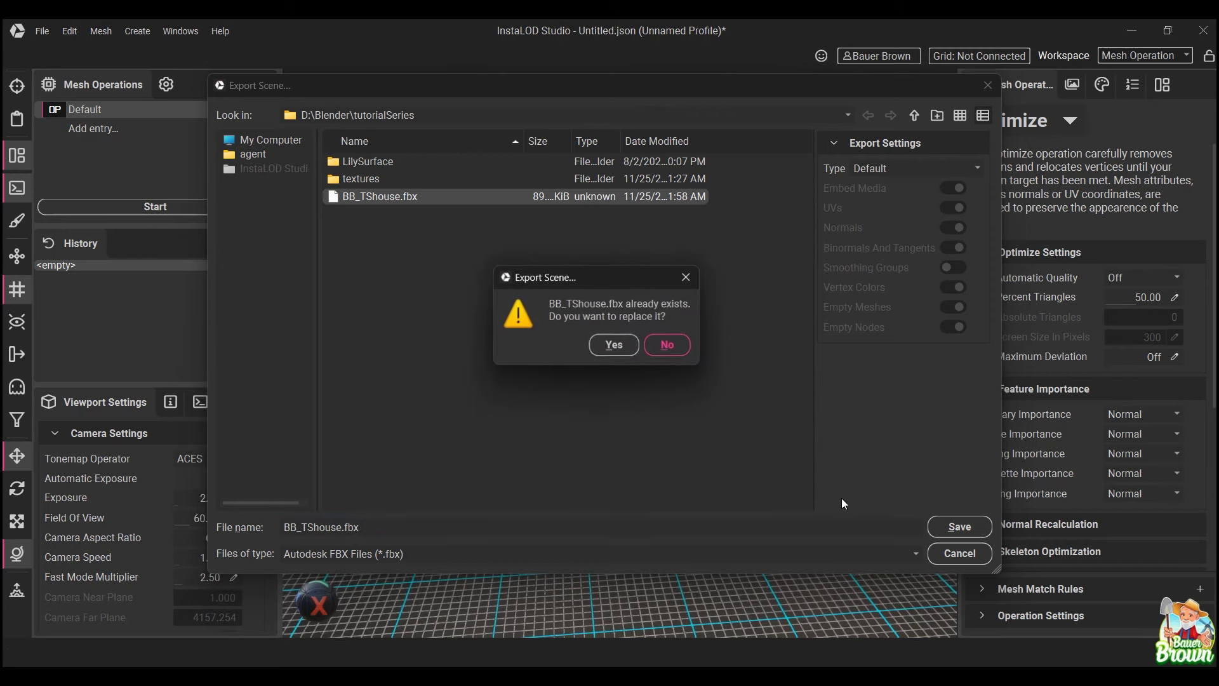
pyautogui.click(607, 347)
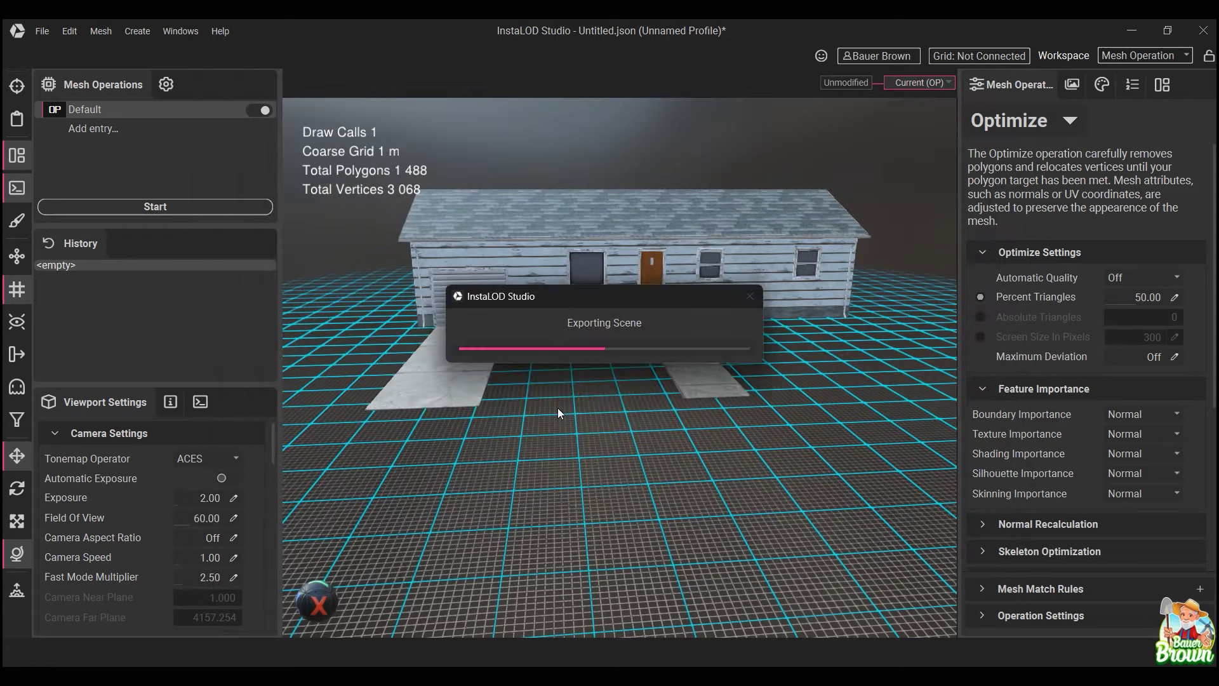
pyautogui.click(1204, 30)
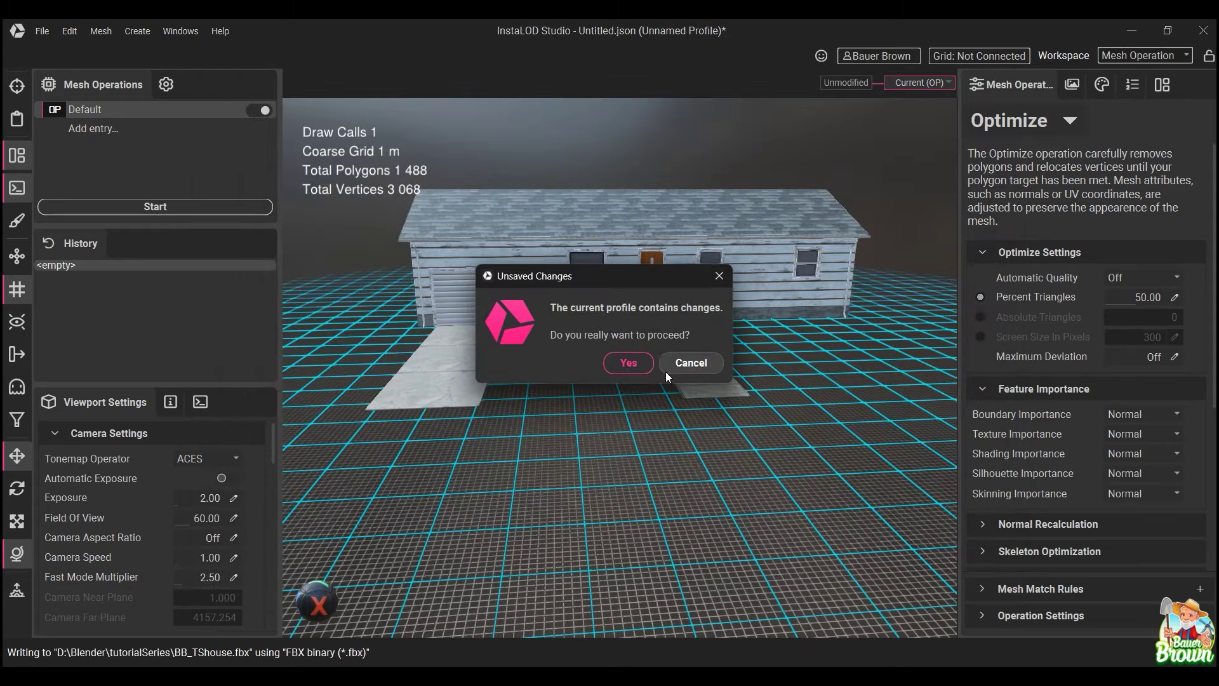
pyautogui.click(628, 362)
# In Blender, delete the hidden Main House.001 object, the light and the camera from the scene.
pyautogui.press('alt')
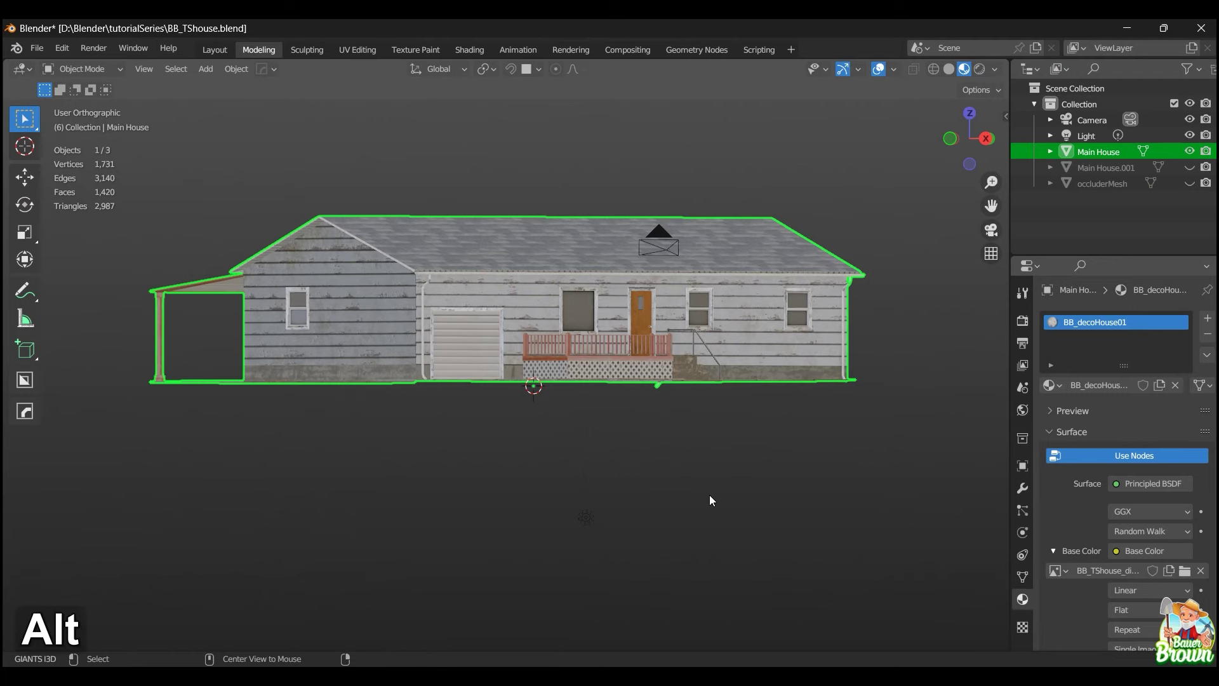
pyautogui.moveTo(718, 482); pyautogui.dragTo(625, 489, button='middle')
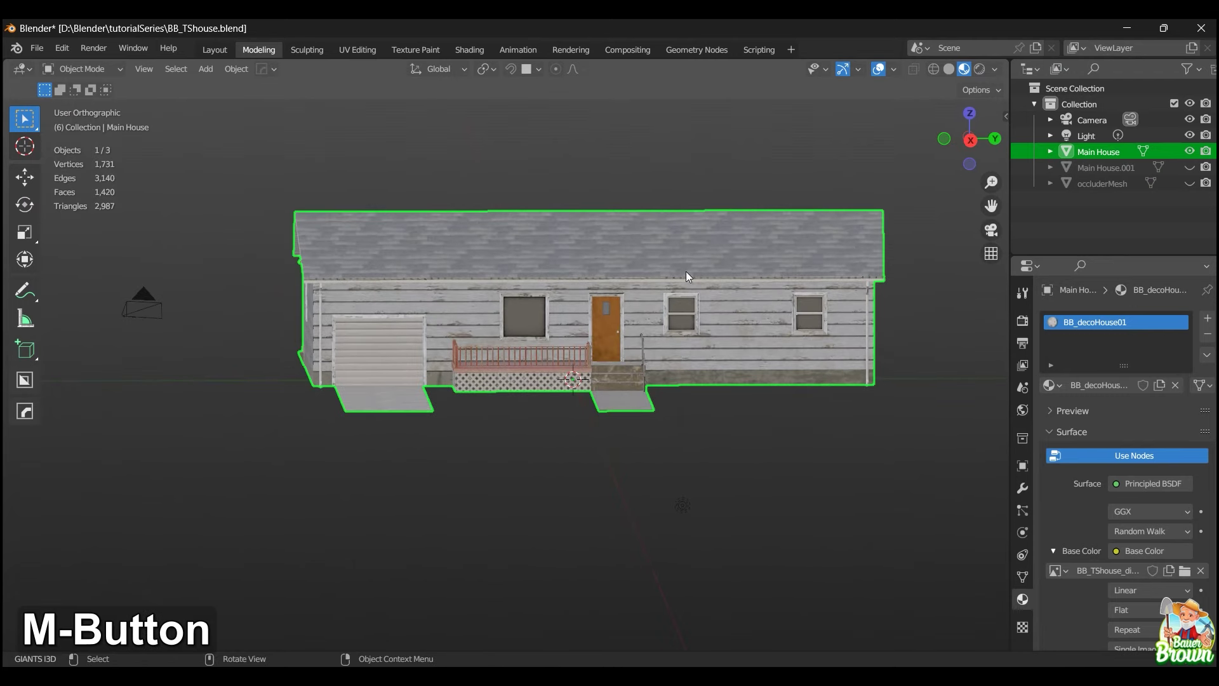
pyautogui.click(1112, 185)
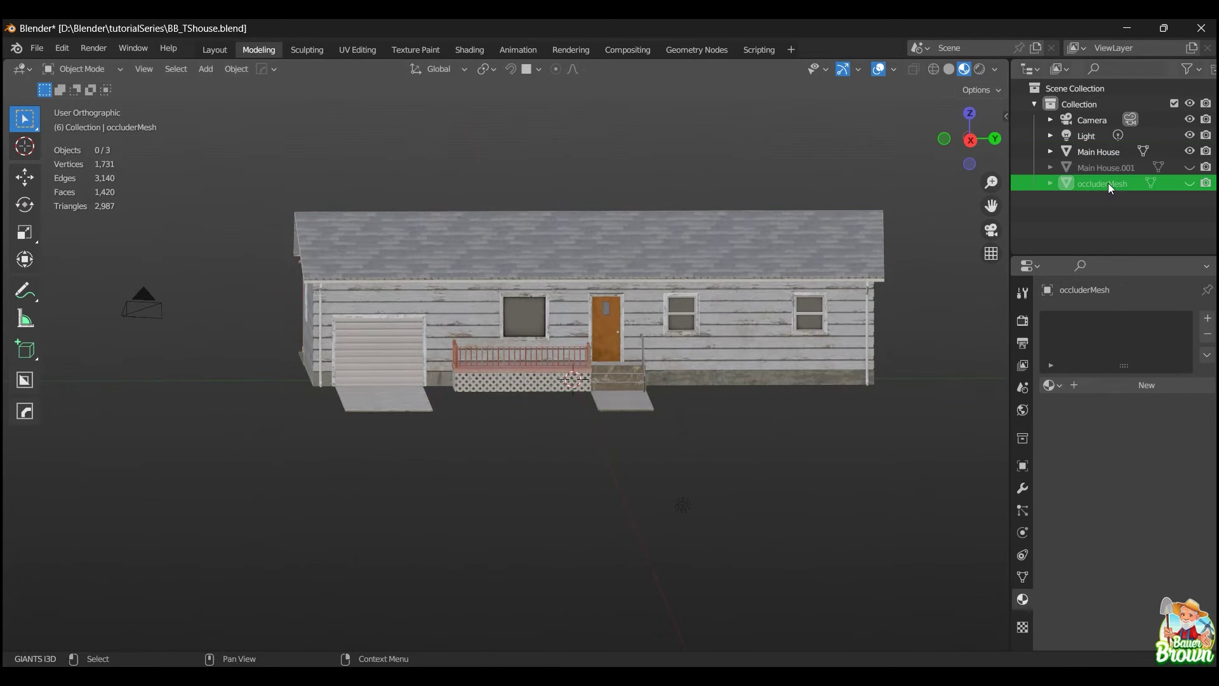
pyautogui.click(1119, 169)
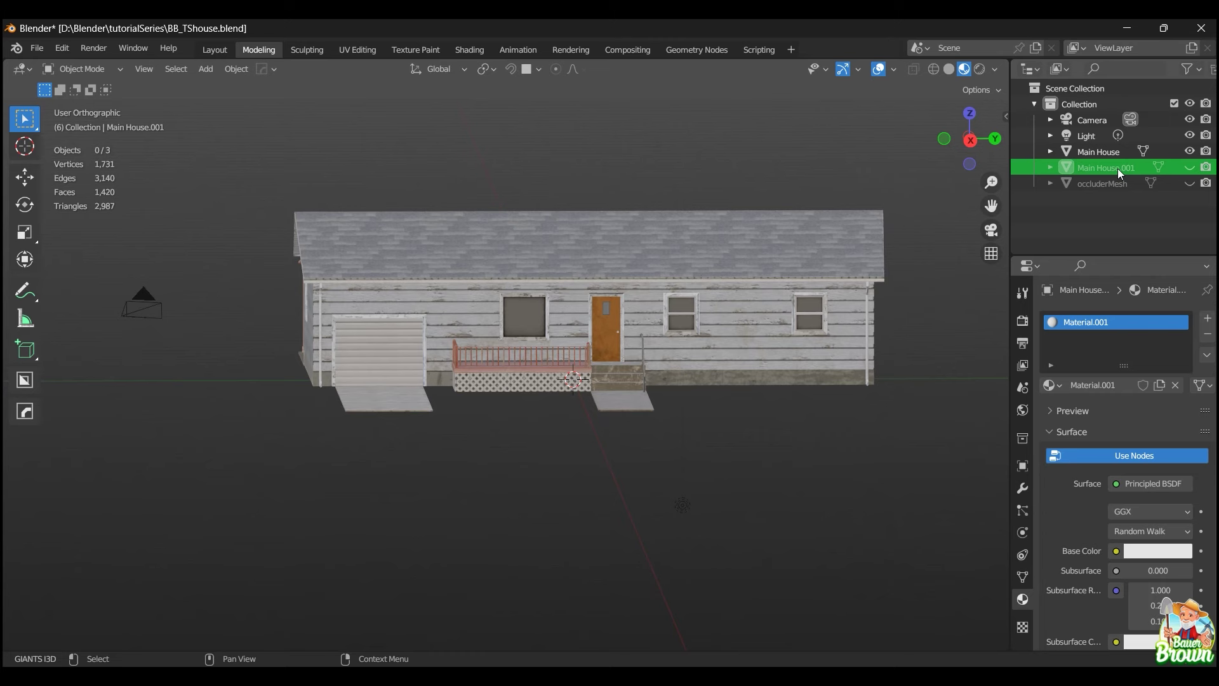
pyautogui.press('Delete')
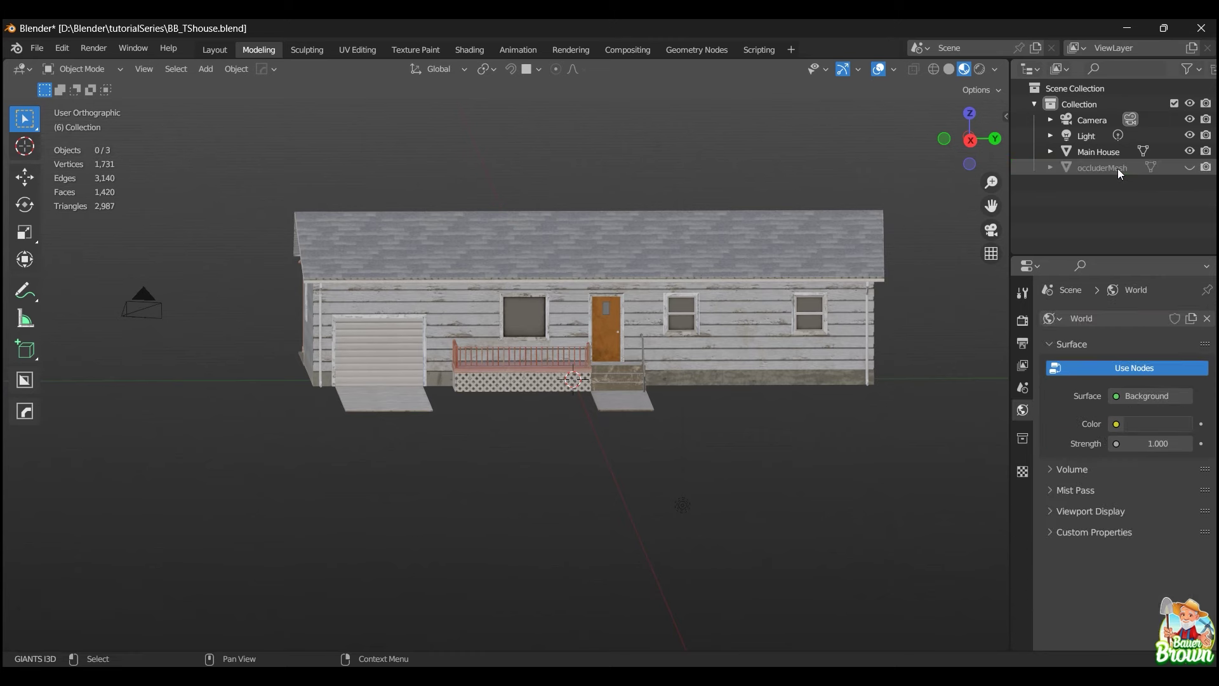
pyautogui.click(1097, 137)
pyautogui.keyDown('ctrl'); pyautogui.click(1094, 122); pyautogui.keyUp('ctrl')
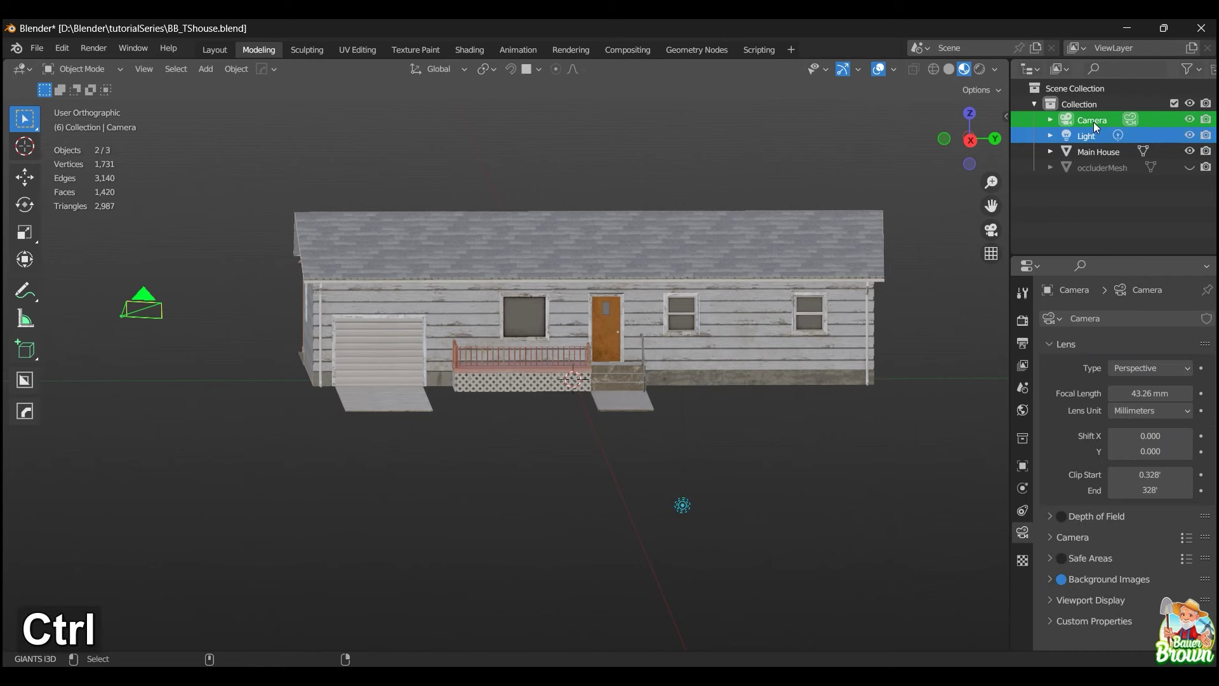
pyautogui.press('Delete')
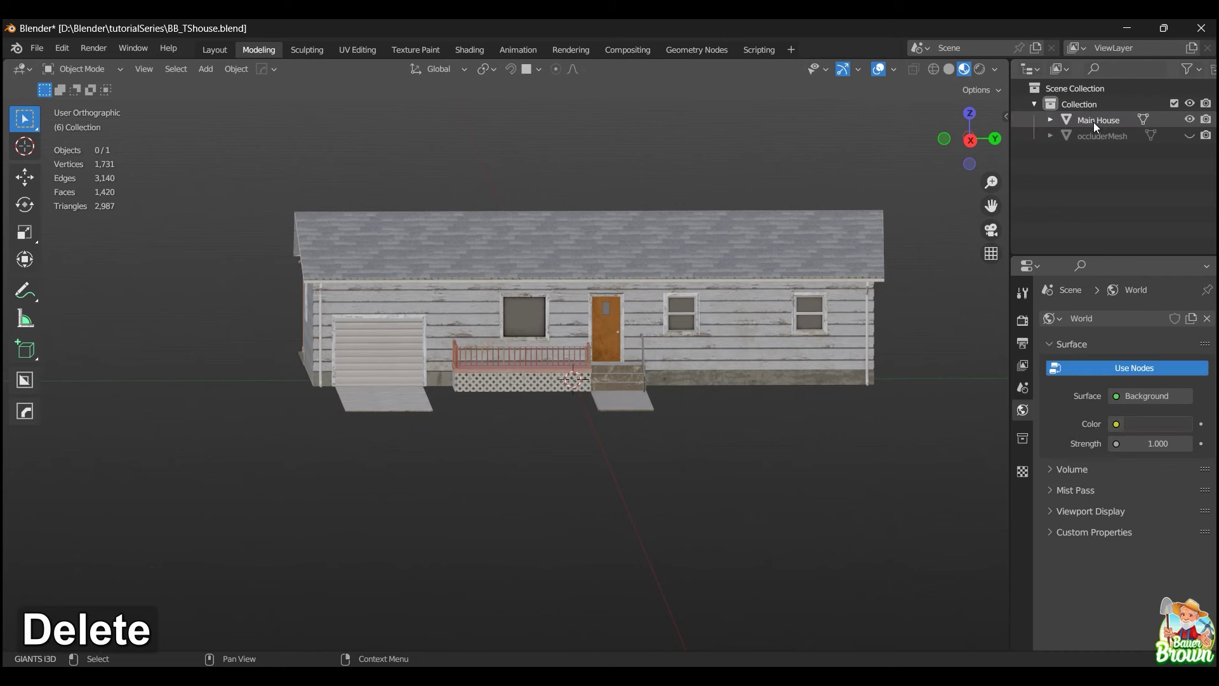
# Import the FBX file BB_TShouse.fbx from D:\Blender\tutorialSeries into the scene with the default import options.
pyautogui.click(32, 54)
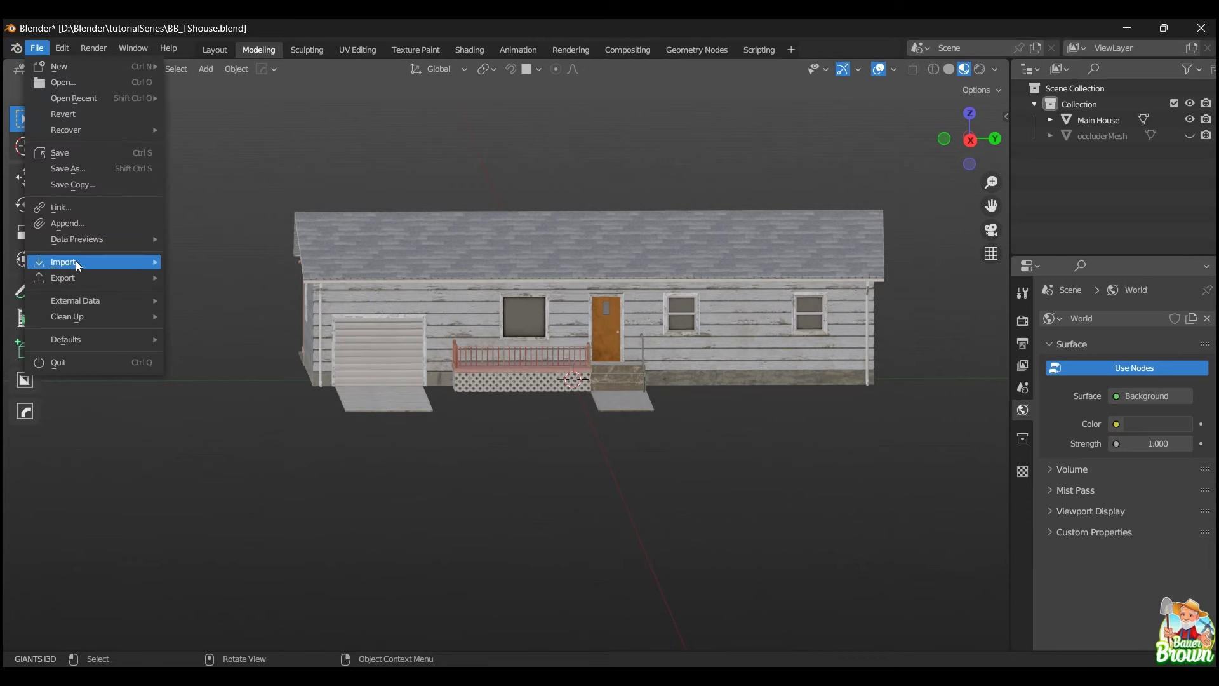
pyautogui.moveTo(74, 260)
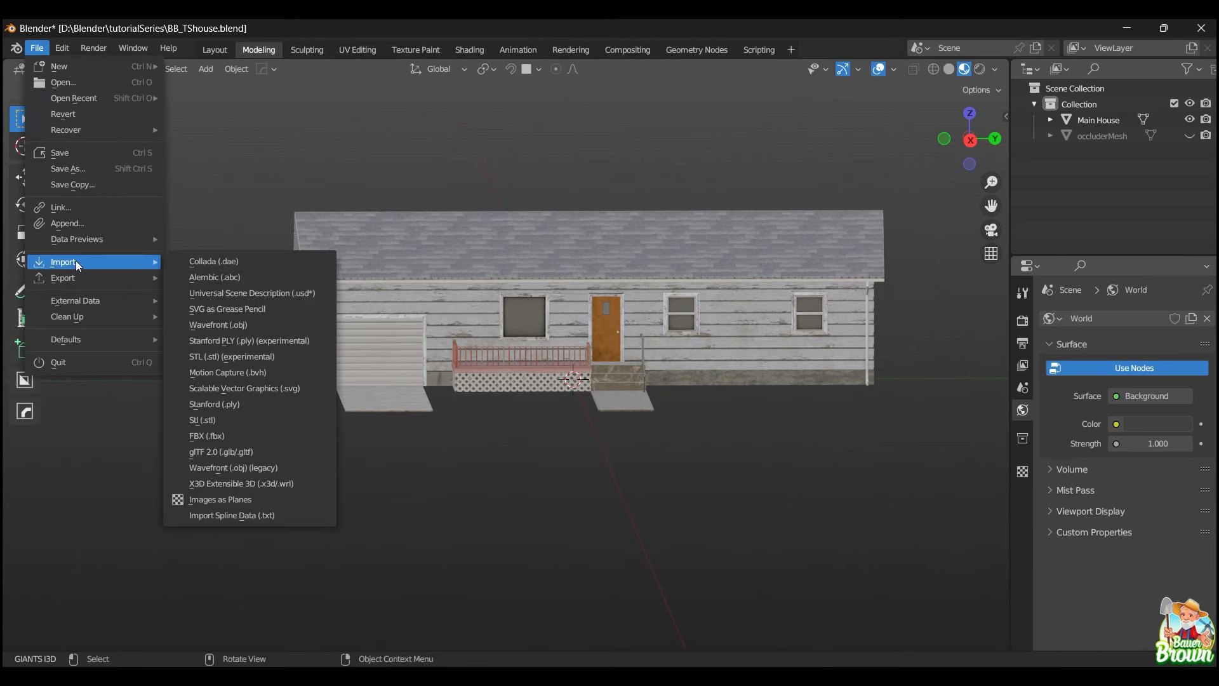
pyautogui.click(235, 435)
pyautogui.click(459, 202)
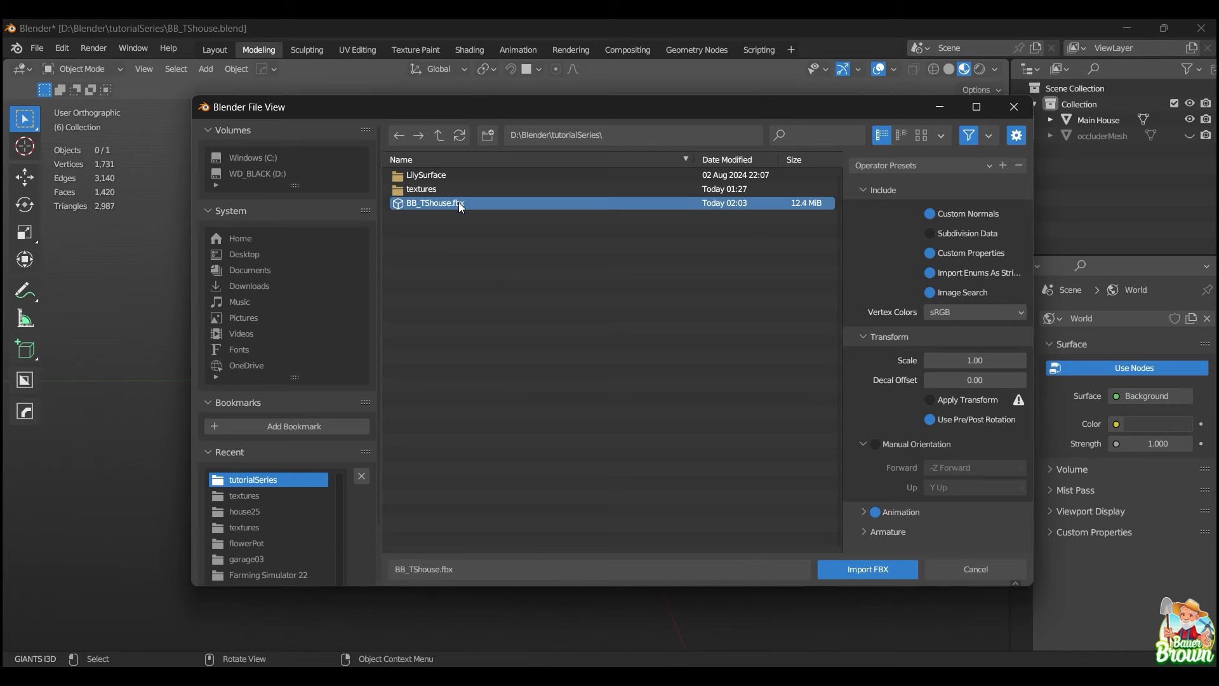
pyautogui.click(835, 567)
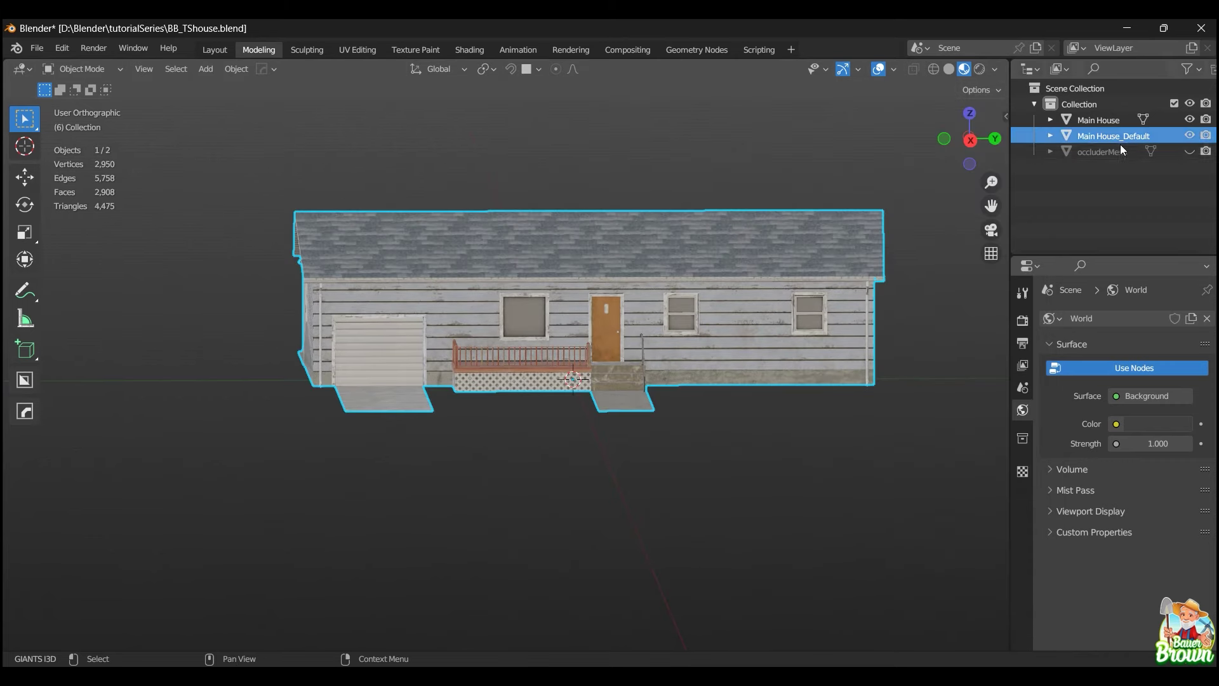
# Show Main House and Main House_Default in turn to compare their porch railings up close, leaving only Main House_Default visible.
pyautogui.click(1088, 120)
pyautogui.click(1190, 136)
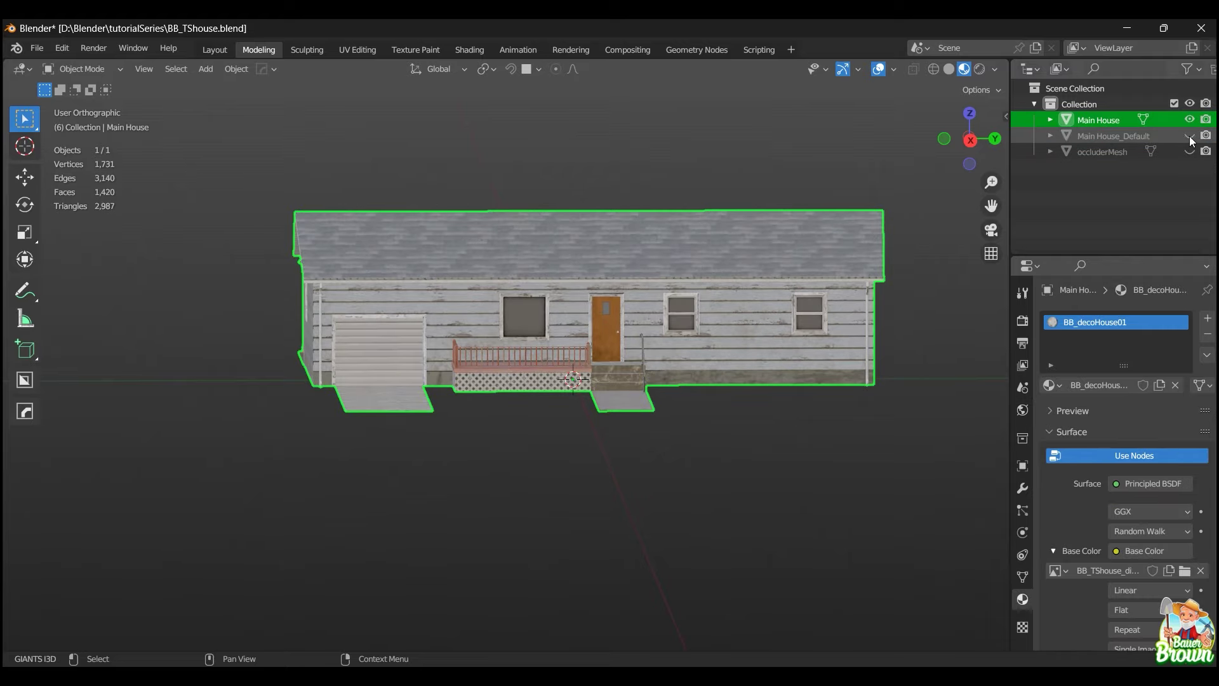
pyautogui.moveTo(575, 439); pyautogui.dragTo(739, 402, button='middle')
pyautogui.scroll(5, 667, 440)
pyautogui.scroll(2, 740, 402)
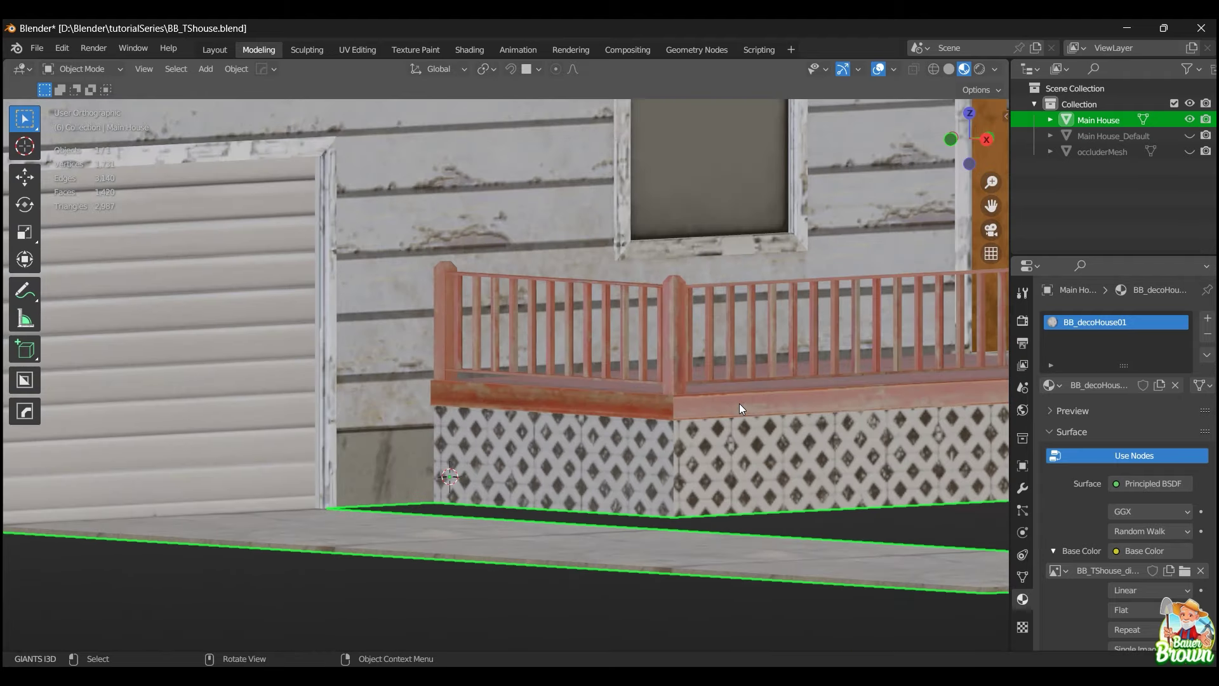
pyautogui.click(1190, 120)
pyautogui.click(1191, 135)
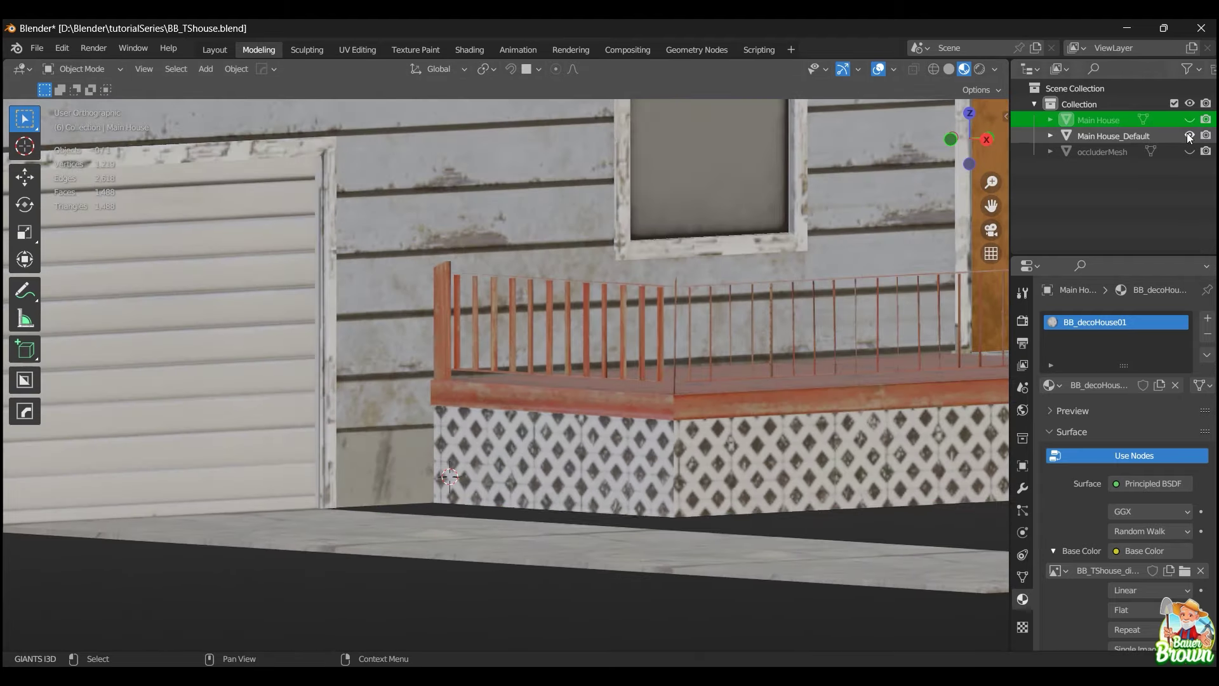
# Inspect the imported Main House_Default mesh around the porch and from farther away.
pyautogui.moveTo(907, 280); pyautogui.dragTo(848, 310, button='middle')
pyautogui.scroll(4, 689, 330)
pyautogui.scroll(-10, 847, 310)
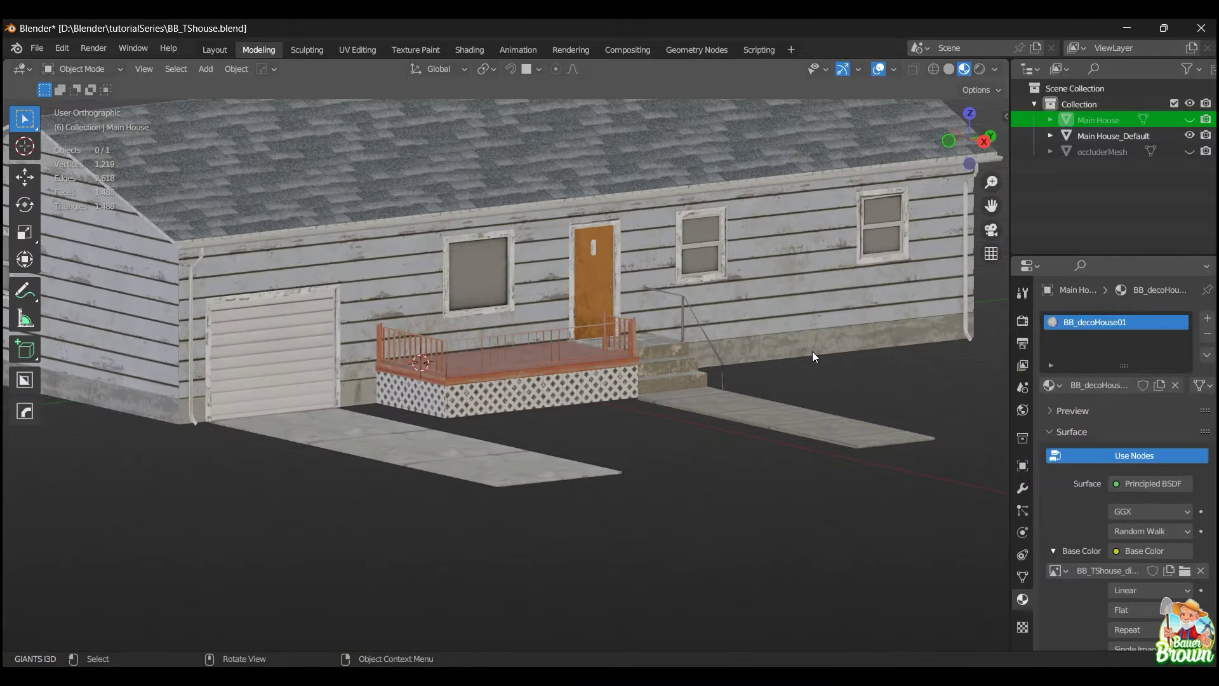
pyautogui.moveTo(813, 352); pyautogui.dragTo(717, 384, button='middle')
pyautogui.scroll(-3, 745, 347)
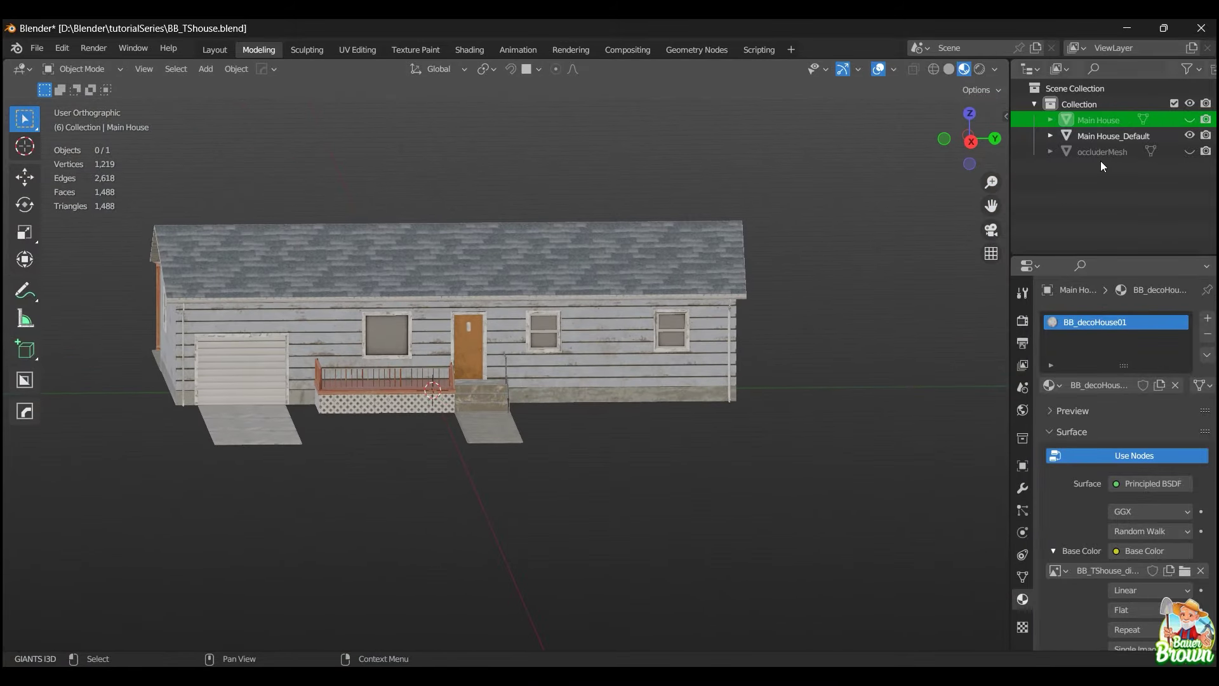
# Unhide Main House and rename the Main House_Default object as Main House_LOD1.
pyautogui.click(1187, 120)
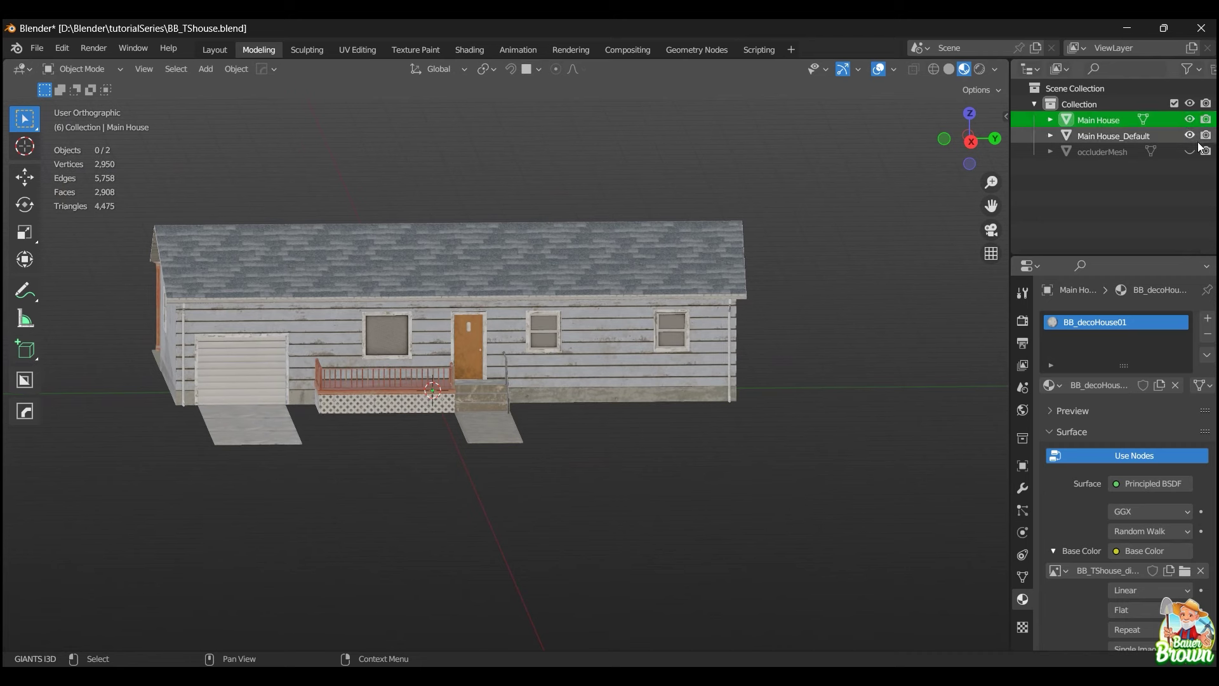
pyautogui.click(1134, 137)
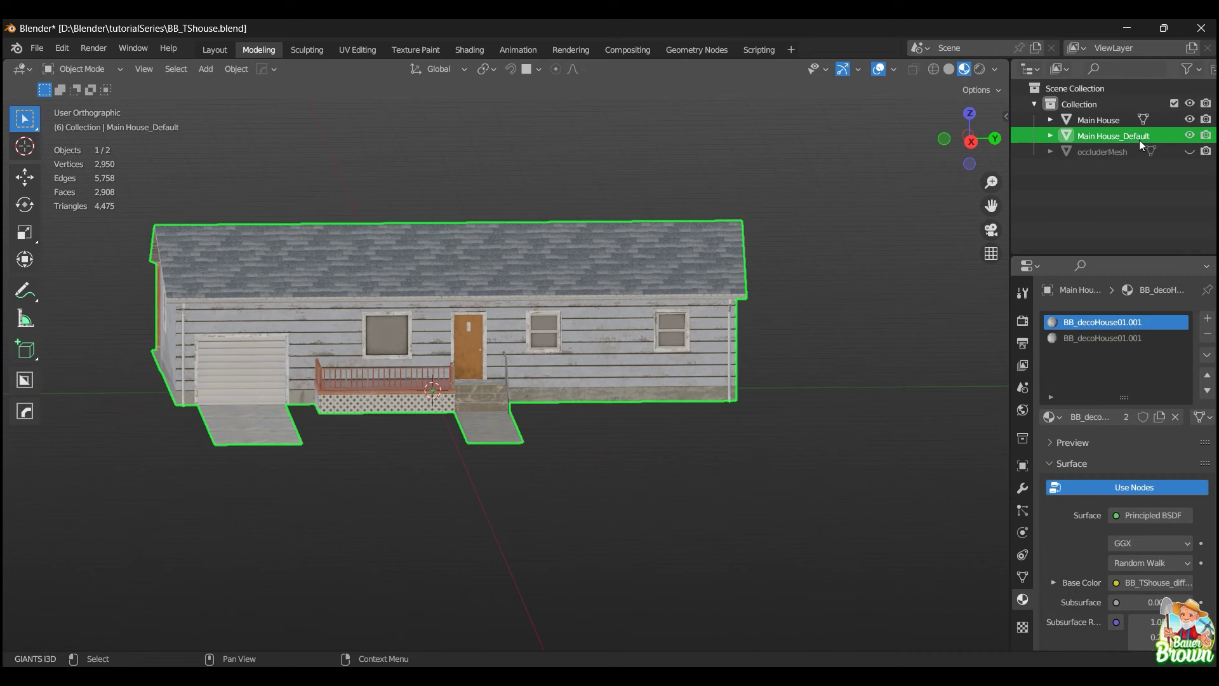
pyautogui.doubleClick(1140, 139)
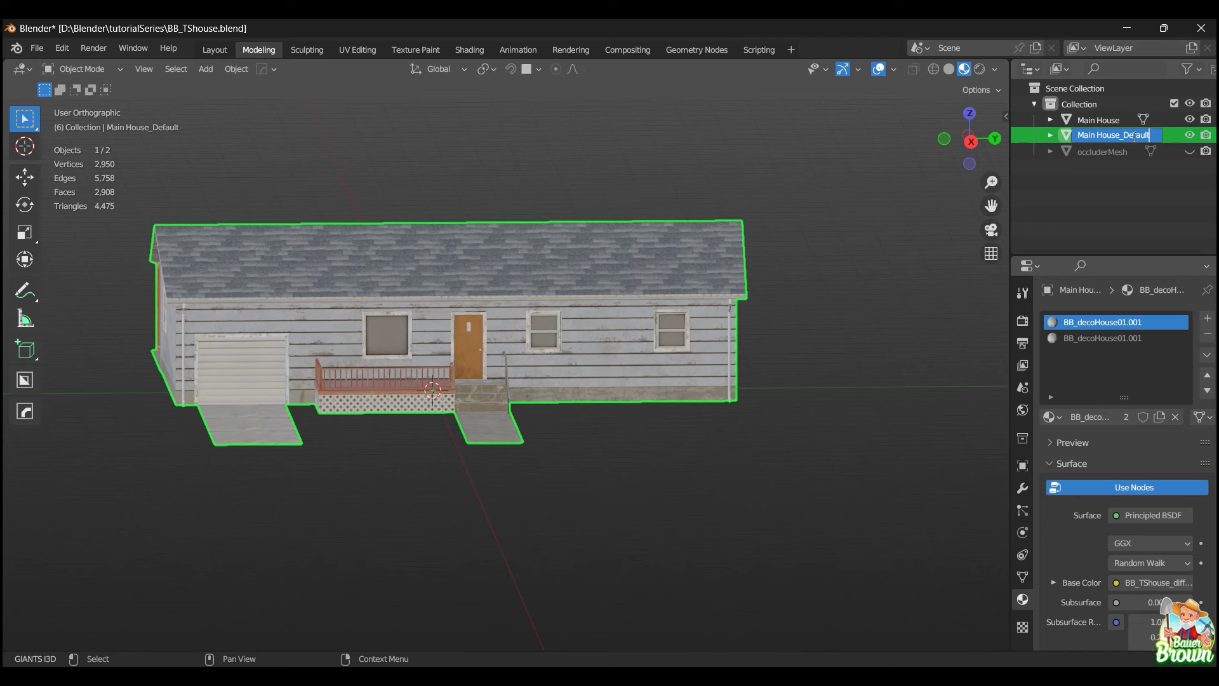
pyautogui.press('Right')
pyautogui.press('BackSpace')
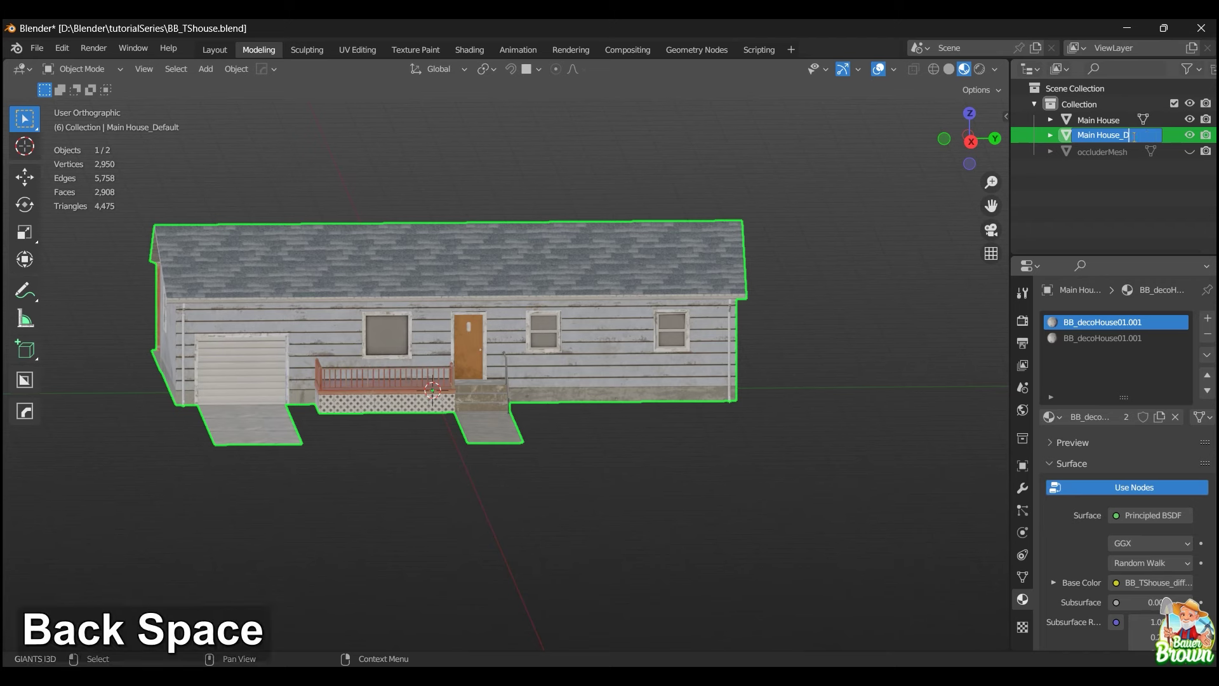
pyautogui.write('LO')
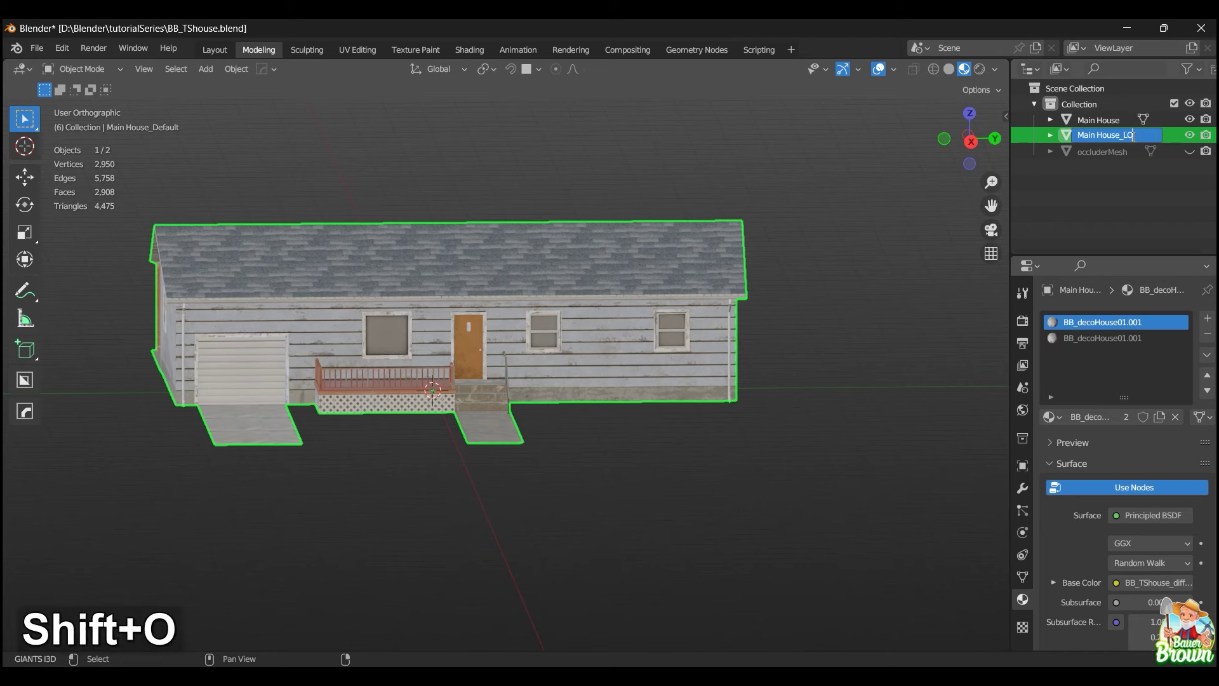
pyautogui.write('D1')
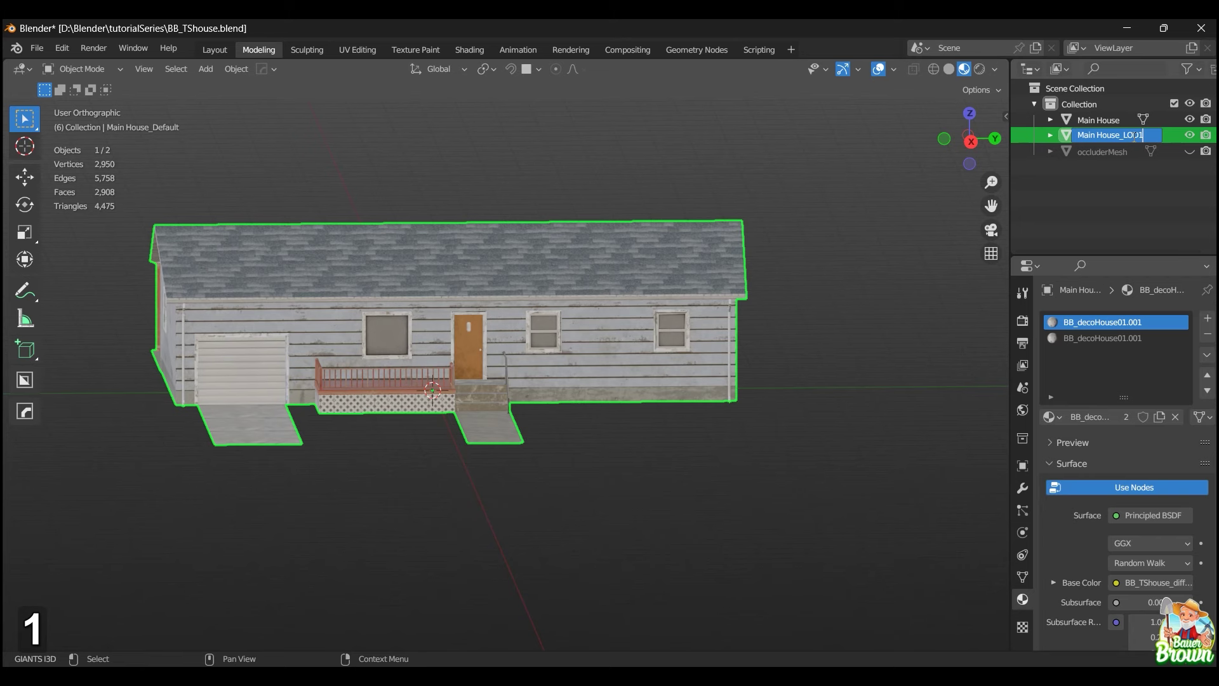
pyautogui.press('Return')
pyautogui.click(894, 242)
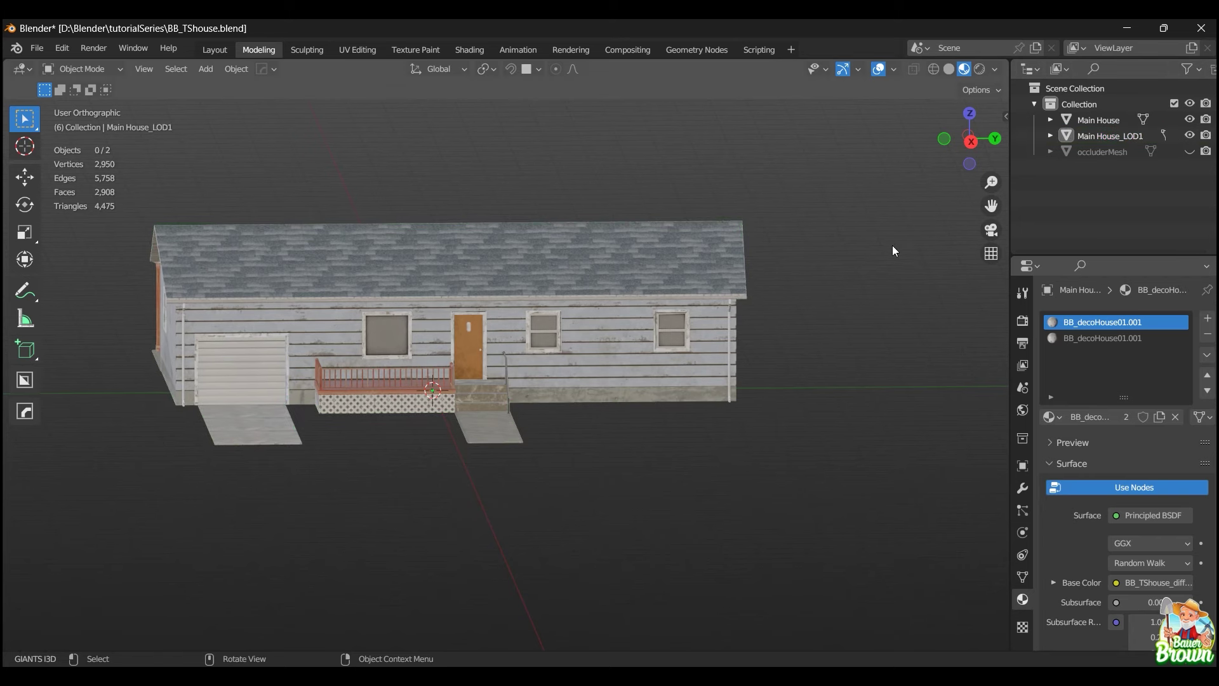
# Hide Main House_LOD1 so that only Main House is shown, and save the Blender file.
pyautogui.scroll(-2, 866, 339)
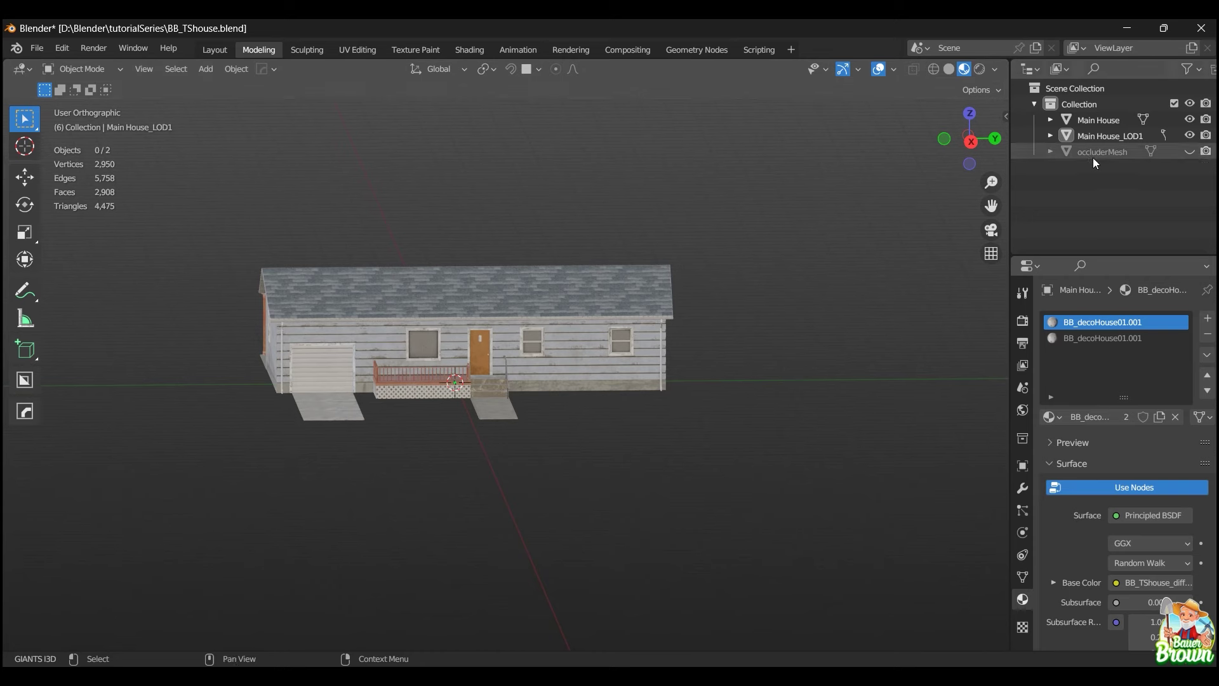
pyautogui.click(1190, 135)
pyautogui.scroll(-2, 681, 397)
pyautogui.moveTo(682, 402); pyautogui.dragTo(489, 482, button='middle')
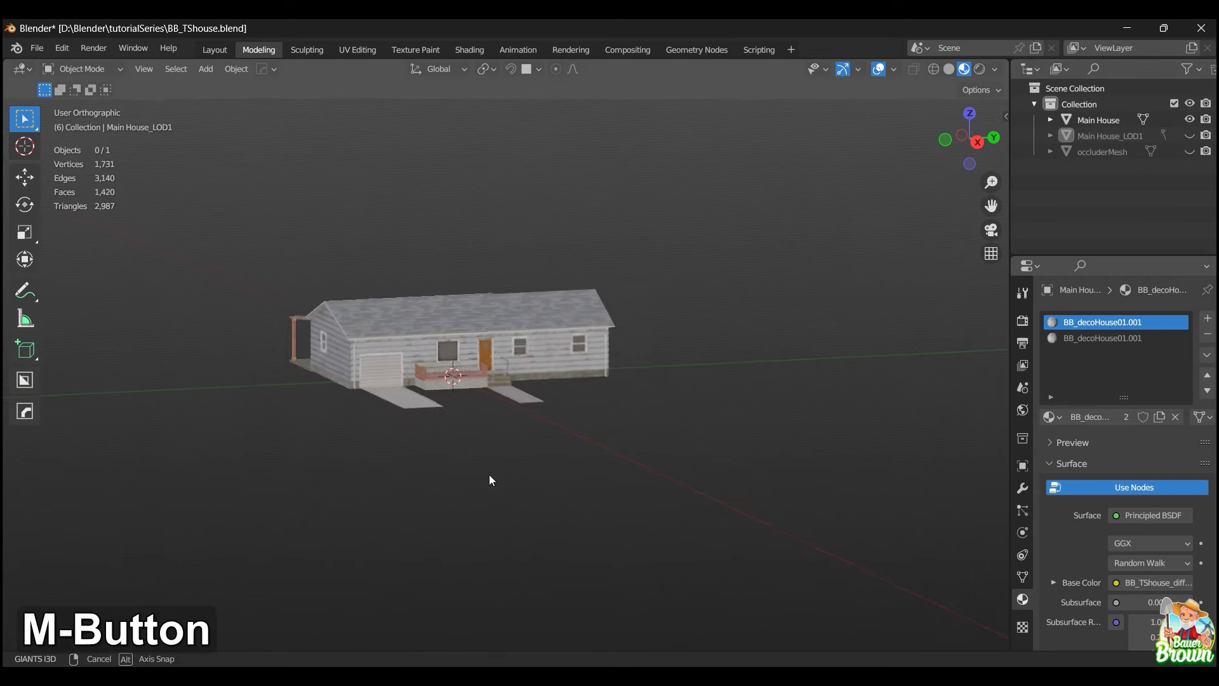
pyautogui.scroll(3, 490, 479)
pyautogui.keyDown('shift'); pyautogui.moveTo(391, 477); pyautogui.dragTo(572, 446, button='middle'); pyautogui.keyUp('shift')
pyautogui.hotkey('ctrl', 's')
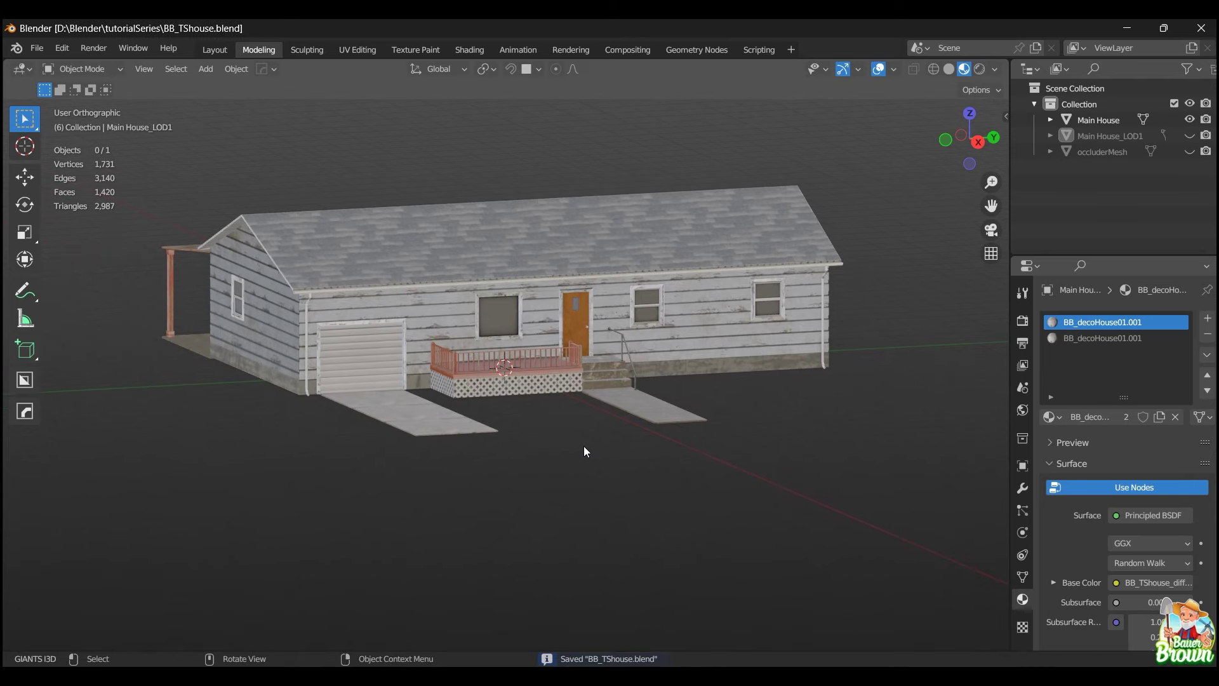
# Inspect the original Main House from the front, the porch and the side wall, close up and from farther away.
pyautogui.scroll(-2, 581, 450)
pyautogui.moveTo(581, 450); pyautogui.dragTo(714, 469, button='middle')
pyautogui.scroll(4, 714, 469)
pyautogui.scroll(1, 714, 469)
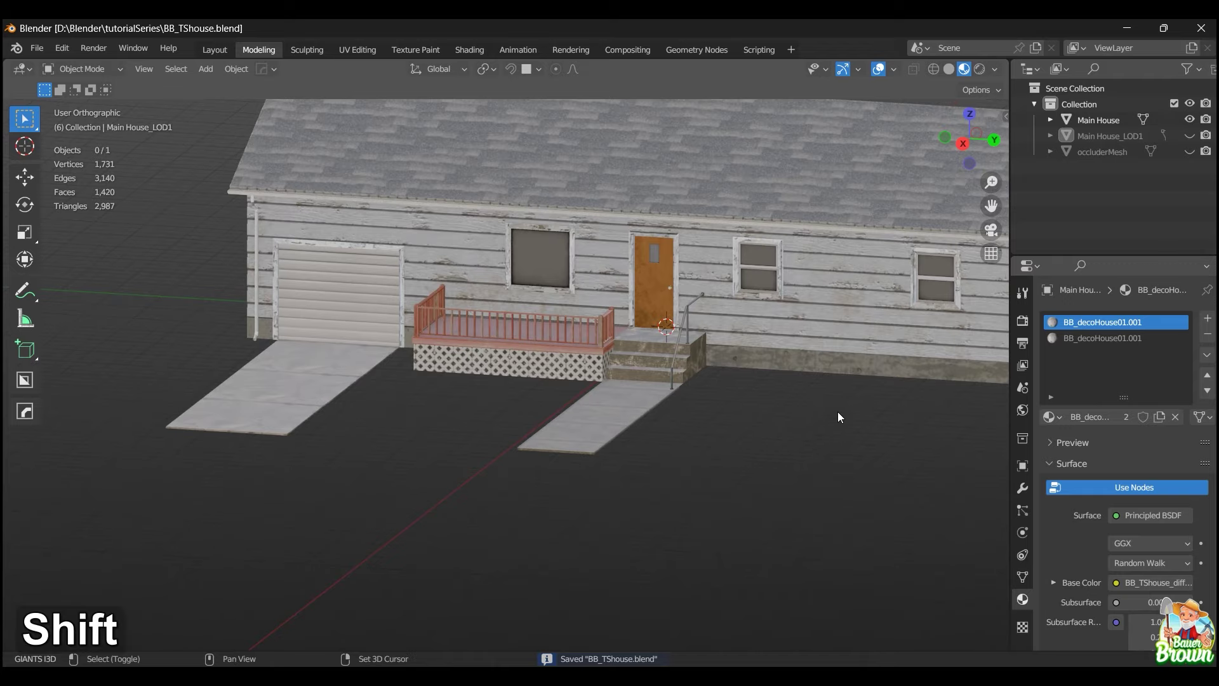
pyautogui.keyDown('shift'); pyautogui.moveTo(837, 412); pyautogui.dragTo(510, 439, button='middle'); pyautogui.keyUp('shift')
pyautogui.scroll(-2, 625, 413)
pyautogui.moveTo(625, 414); pyautogui.dragTo(555, 410, button='middle')
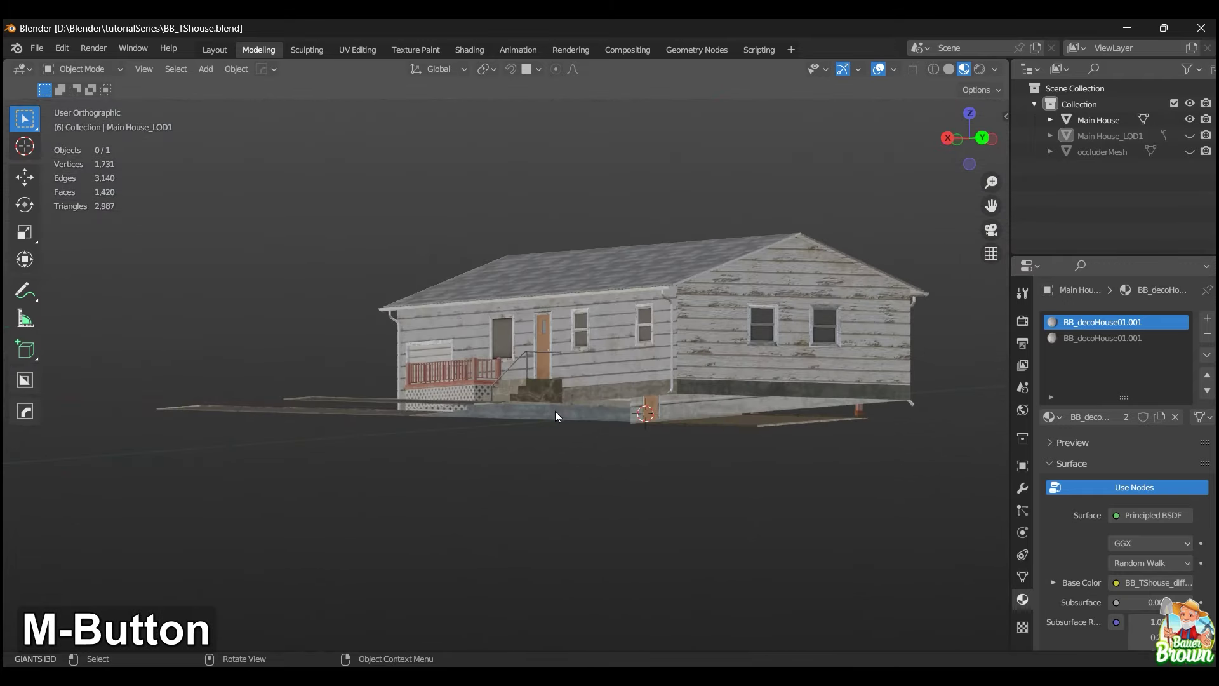
pyautogui.scroll(2, 626, 436)
pyautogui.moveTo(626, 436); pyautogui.dragTo(717, 425, button='middle')
pyautogui.scroll(2, 692, 445)
pyautogui.scroll(-3, 692, 444)
pyautogui.scroll(-3, 642, 417)
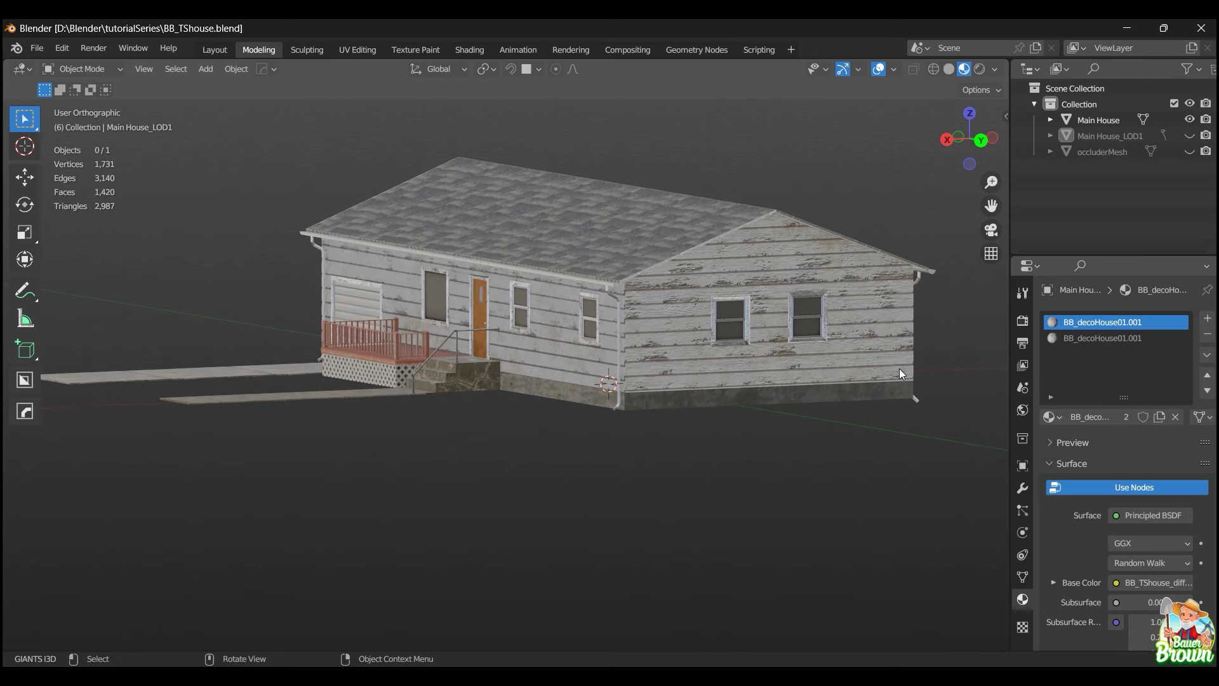
# Select Main House and export the whole scene with the GIANTS I3D Exporter, using the Blender filename and Bake Transforms.
pyautogui.press('n')
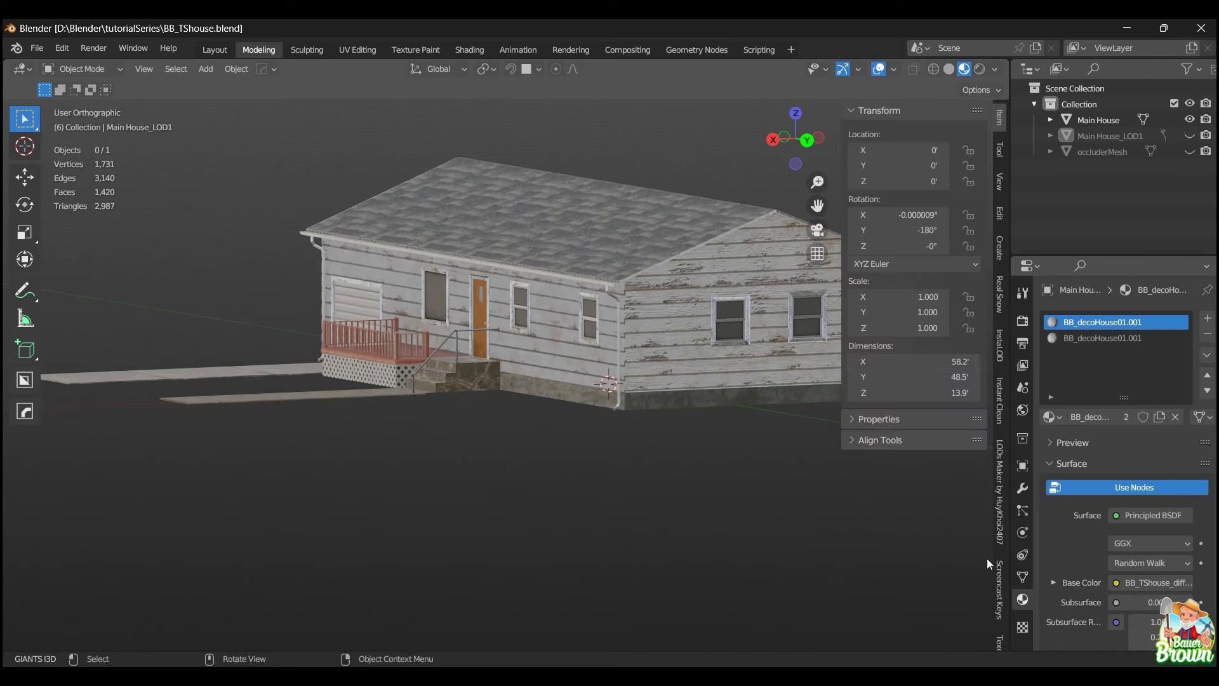
pyautogui.scroll(-2, 982, 511)
pyautogui.scroll(-8, 1002, 495)
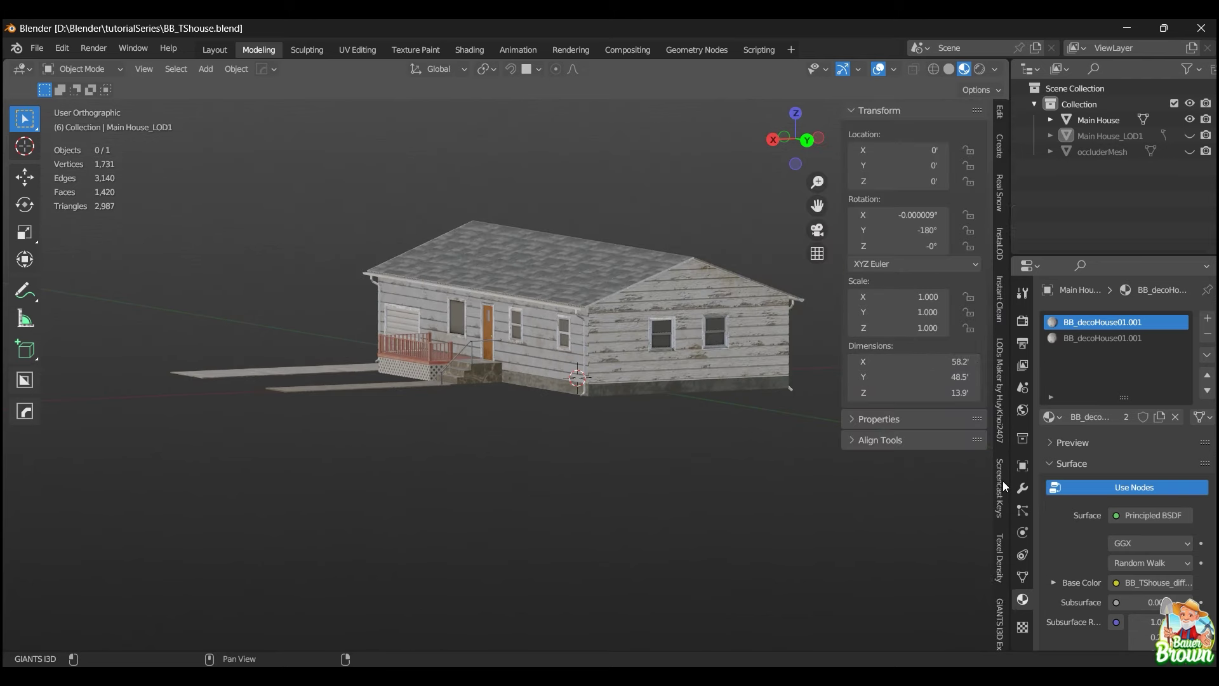
pyautogui.scroll(-2, 1004, 489)
pyautogui.click(1001, 503)
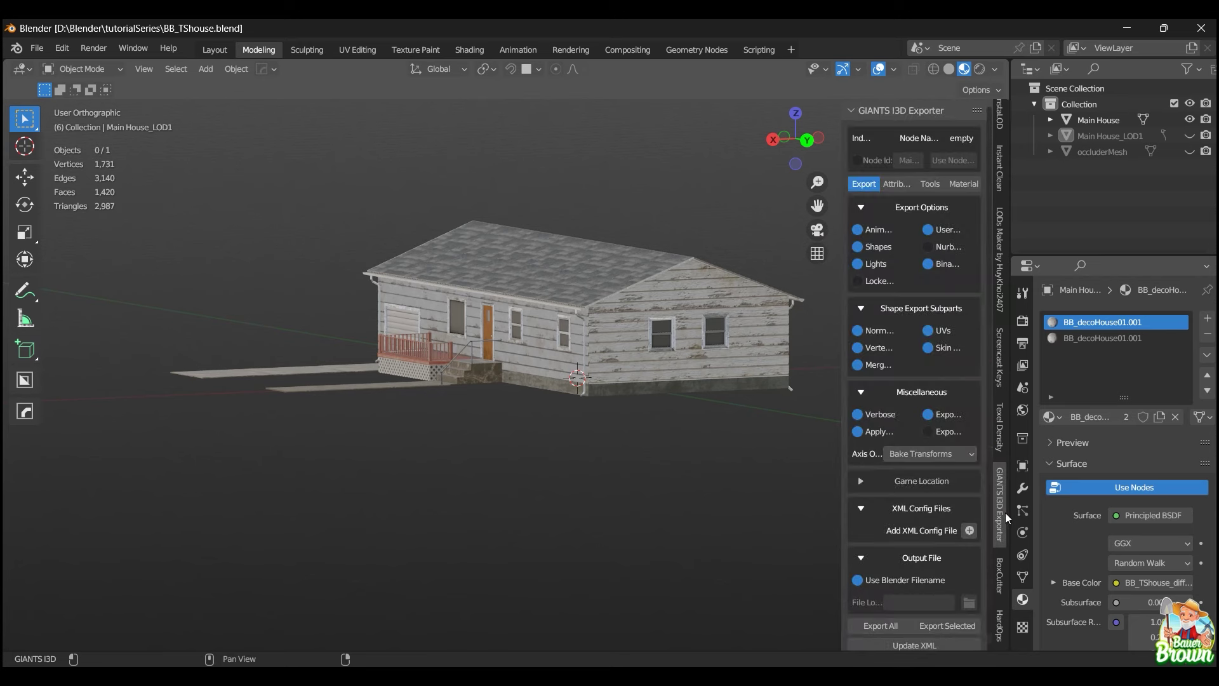
pyautogui.click(1096, 121)
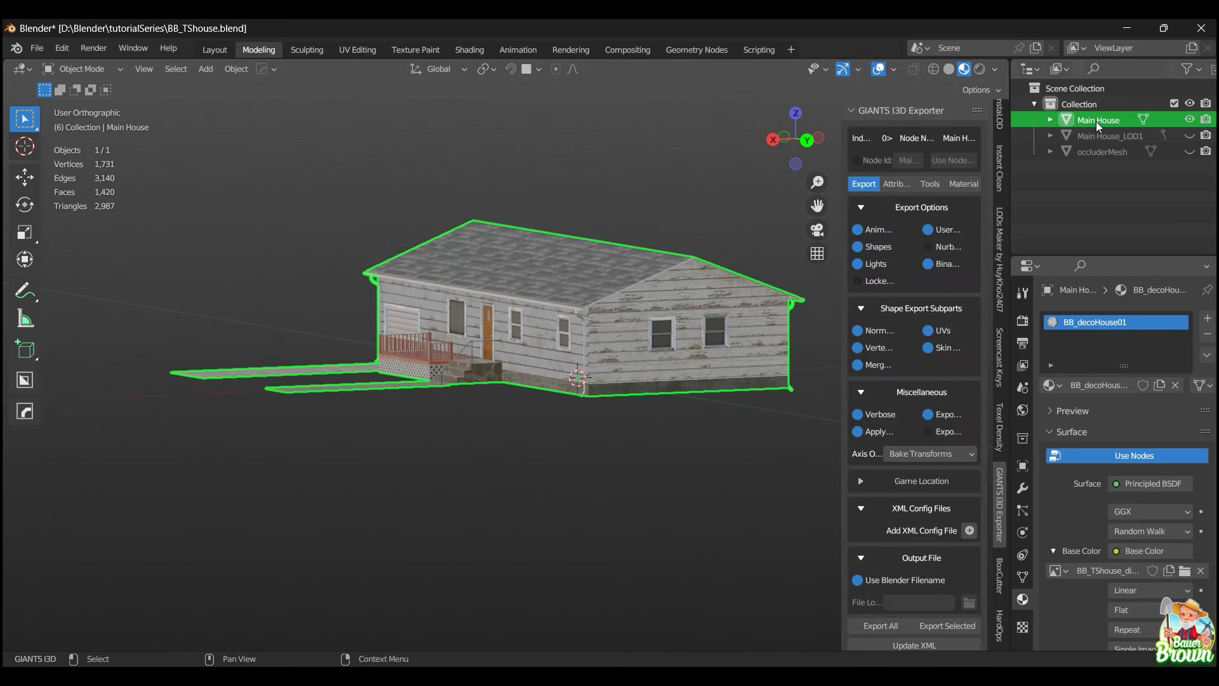
pyautogui.click(876, 628)
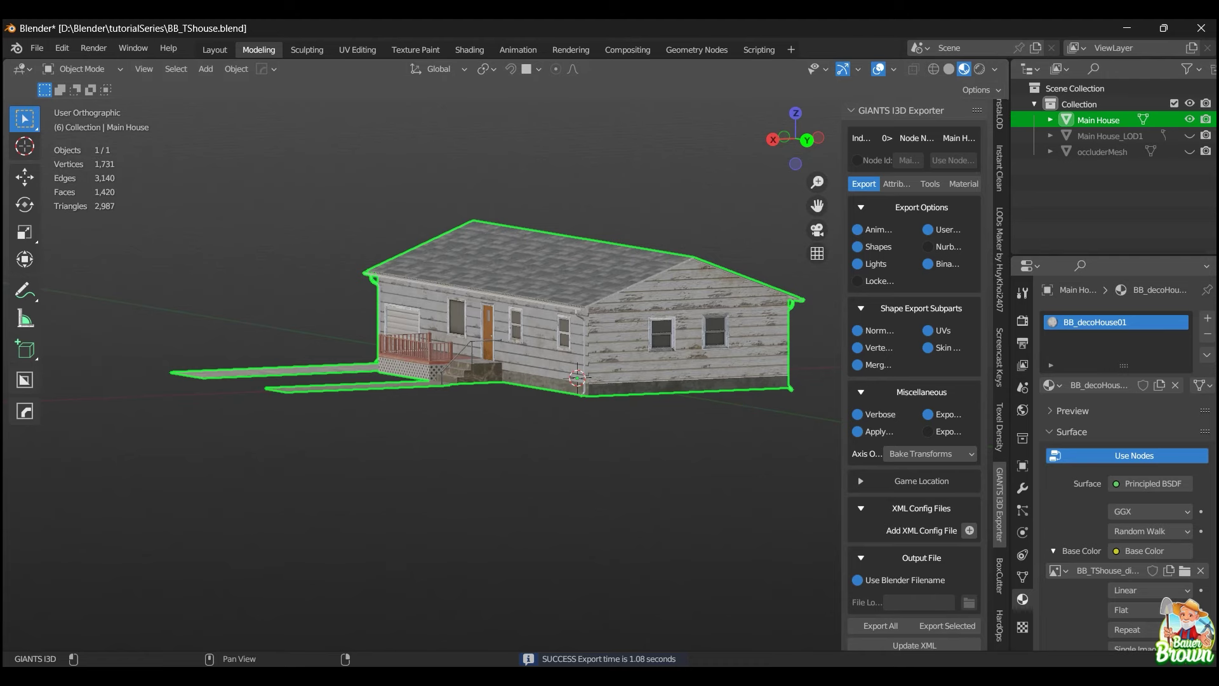
# Check the exported files in the D:\Blender\tutorialSeries folder and save the Blender file.
pyautogui.click(597, 597)
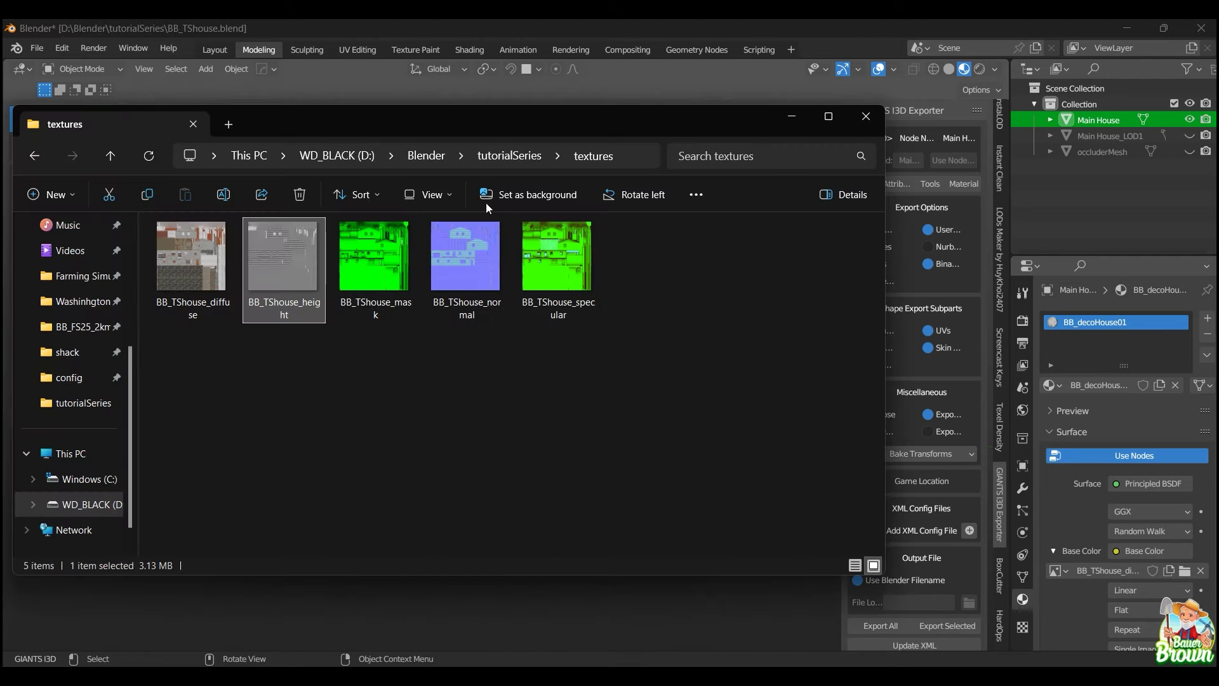
pyautogui.click(529, 160)
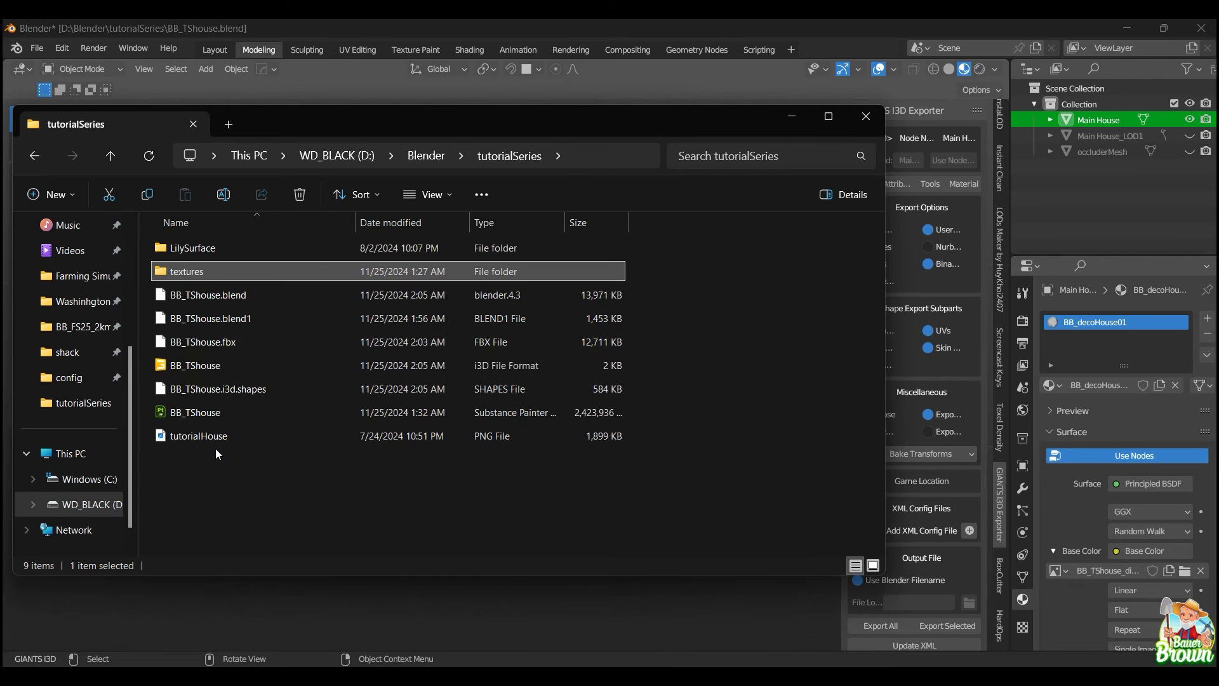
pyautogui.click(794, 116)
pyautogui.moveTo(513, 508); pyautogui.dragTo(541, 513, button='middle')
pyautogui.hotkey('ctrl', 's')
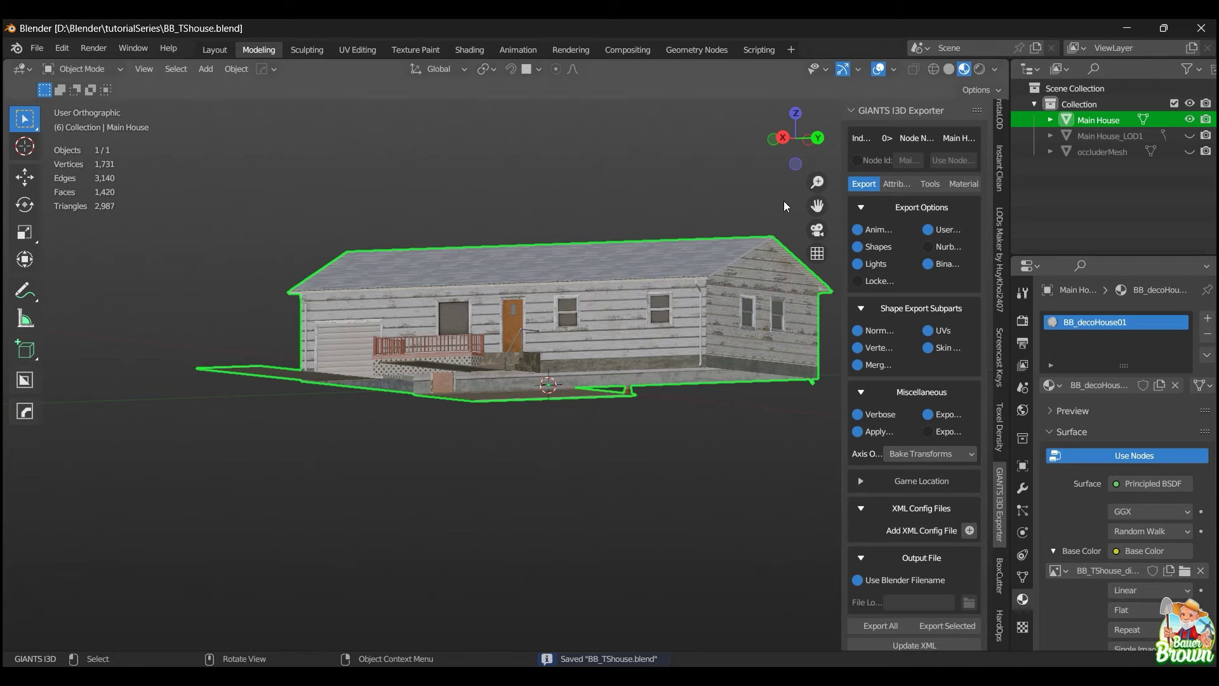
# Minimize Blender and launch Compressonator 4.5.52 from the desktop, moving its window toward the middle of the screen.
pyautogui.scroll(-2, 513, 459)
pyautogui.moveTo(511, 456); pyautogui.dragTo(575, 486, button='middle')
pyautogui.scroll(2, 563, 504)
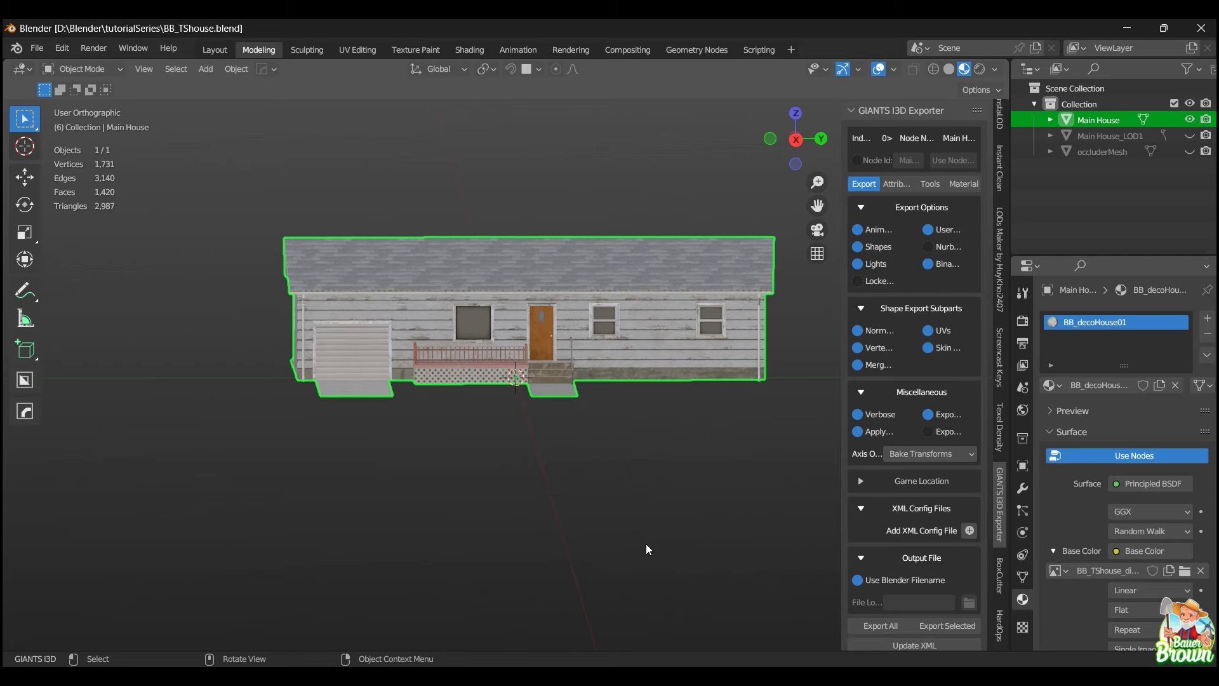
pyautogui.click(1112, 26)
pyautogui.click(1128, 28)
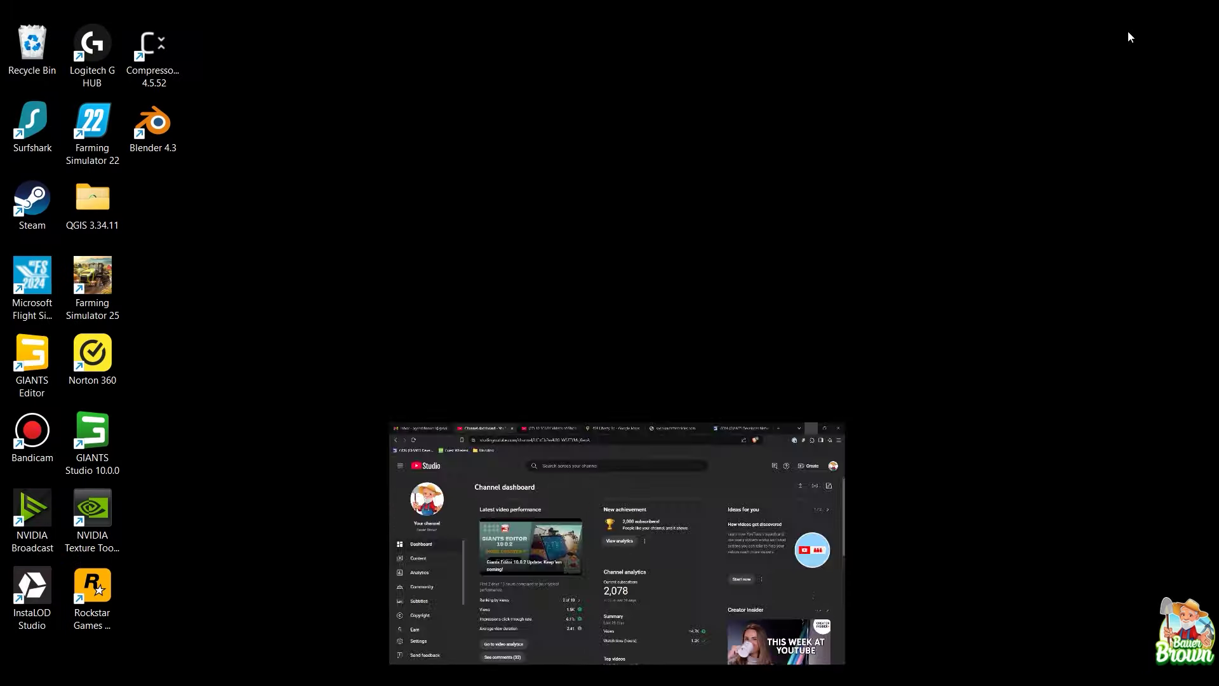
pyautogui.doubleClick(152, 47)
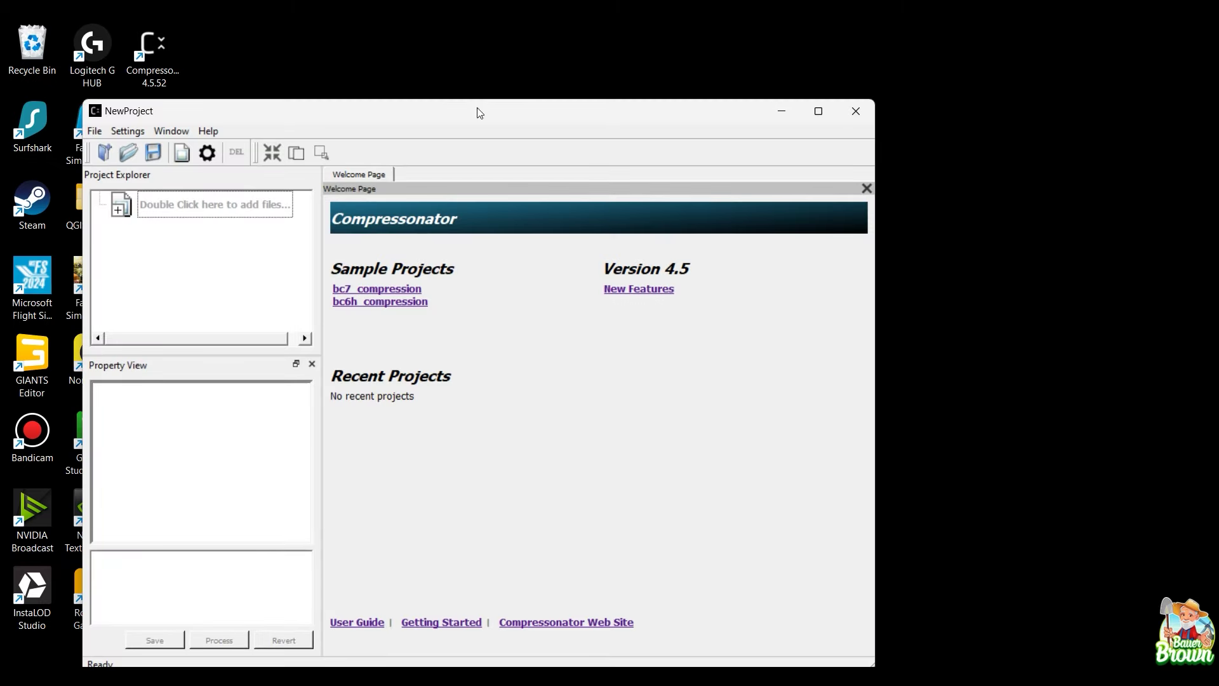
pyautogui.moveTo(548, 120); pyautogui.dragTo(660, 86)
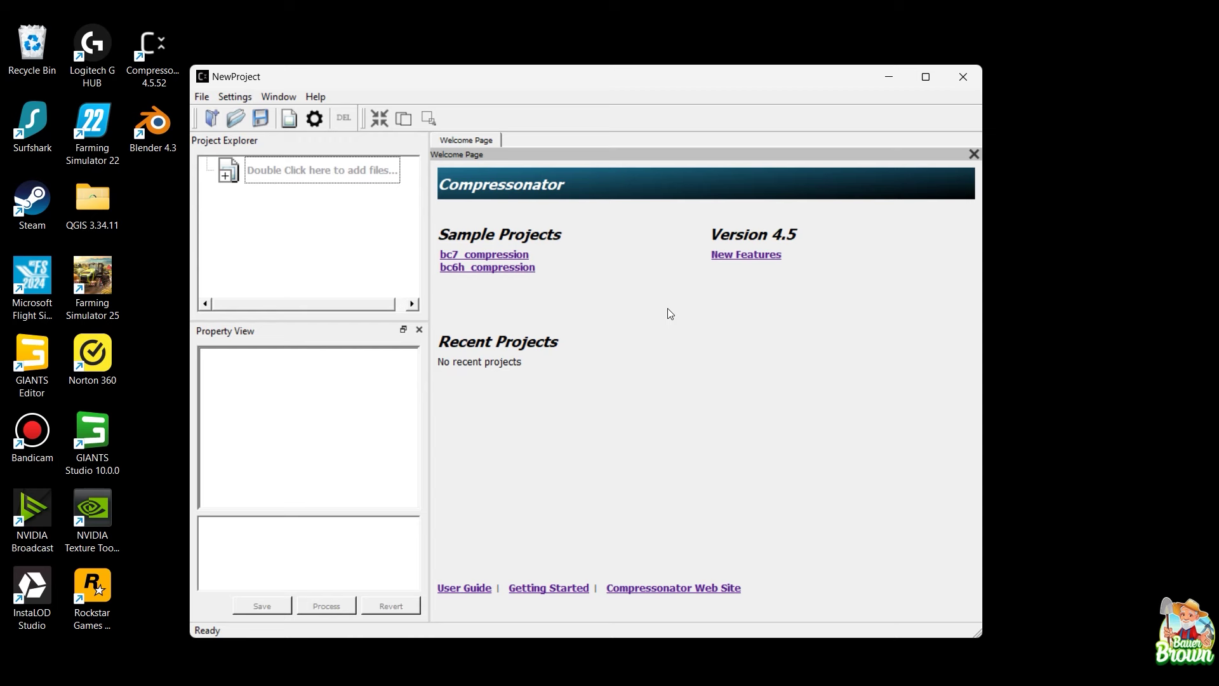
# Add the BB_TShouse diffuse, mask, normal and specular images from D:\Blender\tutorialSeries\textures to the project, leaving out the height image.
pyautogui.doubleClick(324, 176)
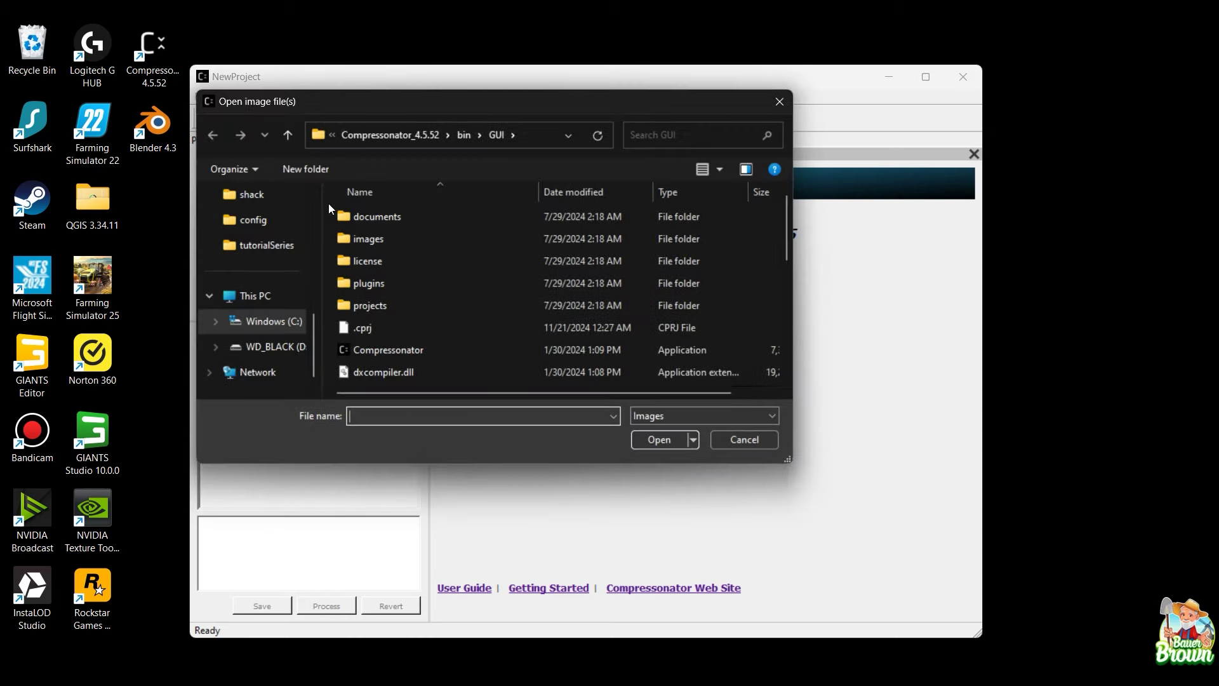
pyautogui.click(270, 347)
pyautogui.doubleClick(394, 265)
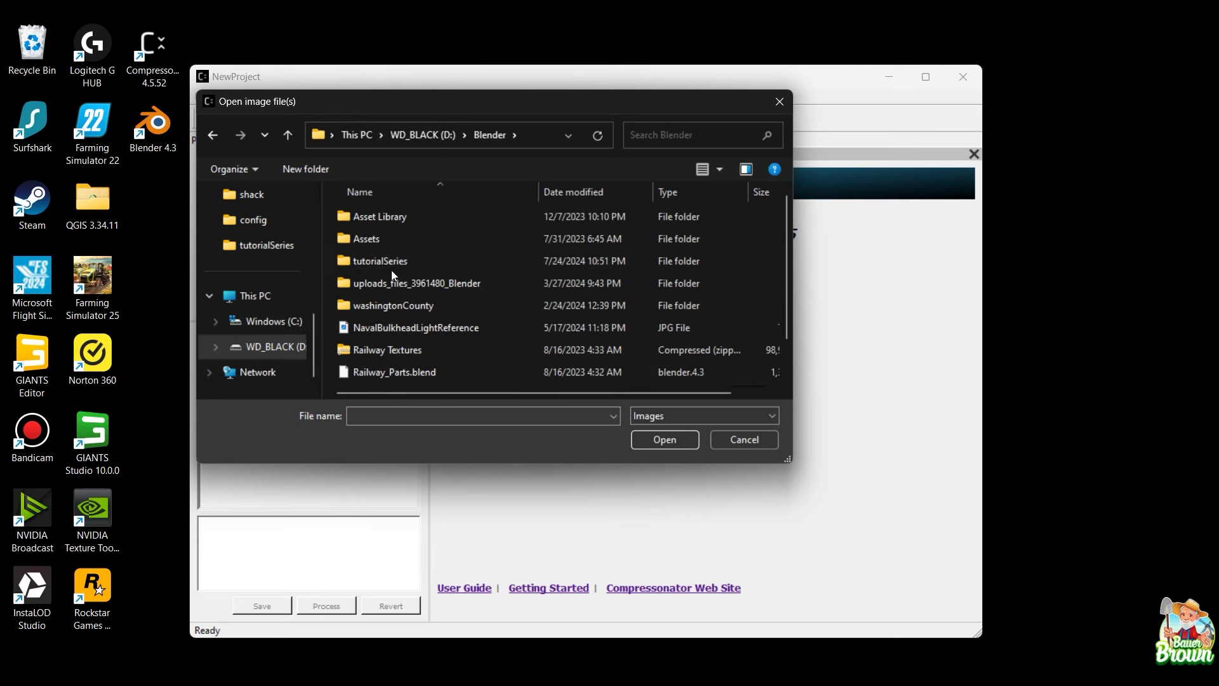
pyautogui.doubleClick(398, 263)
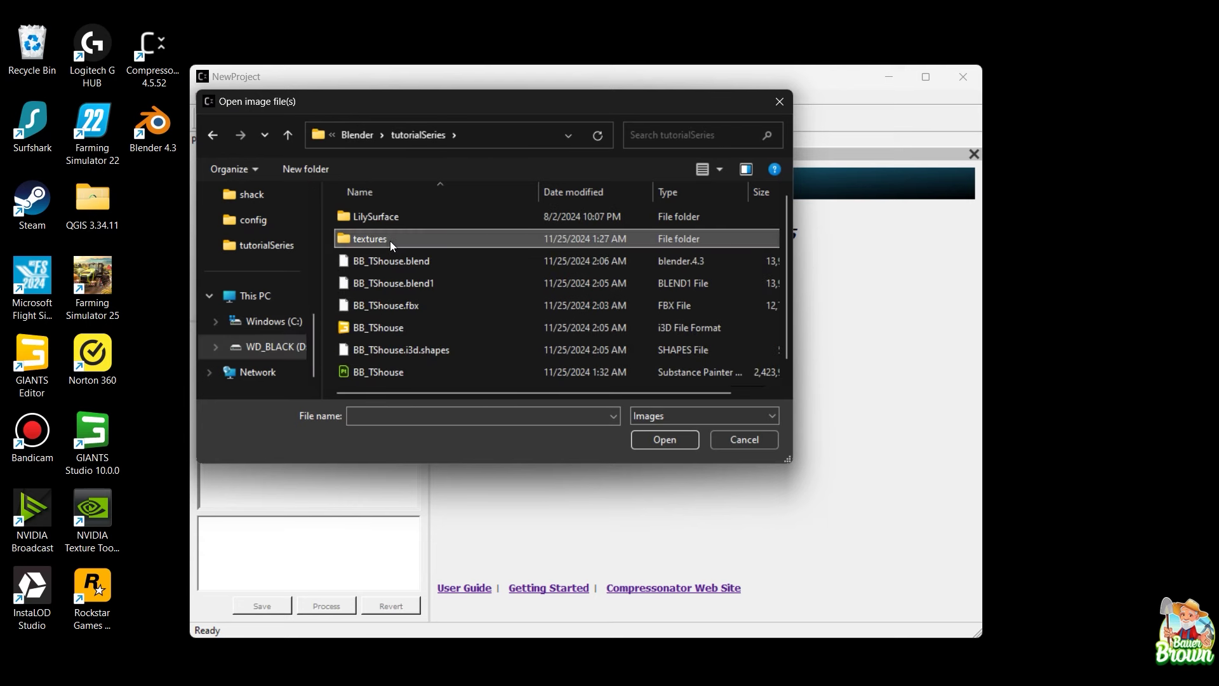
pyautogui.doubleClick(390, 240)
pyautogui.click(395, 235)
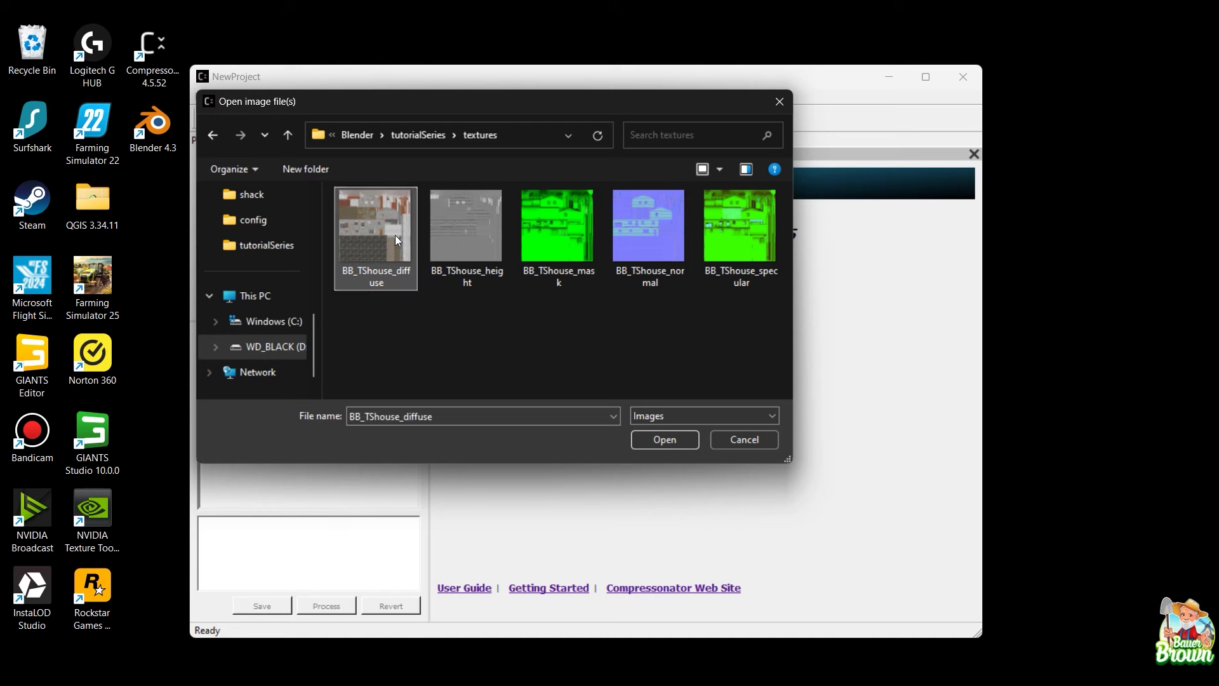
pyautogui.keyDown('ctrl'); pyautogui.click(520, 216); pyautogui.keyUp('ctrl')
pyautogui.keyDown('ctrl'); pyautogui.click(617, 224); pyautogui.keyUp('ctrl')
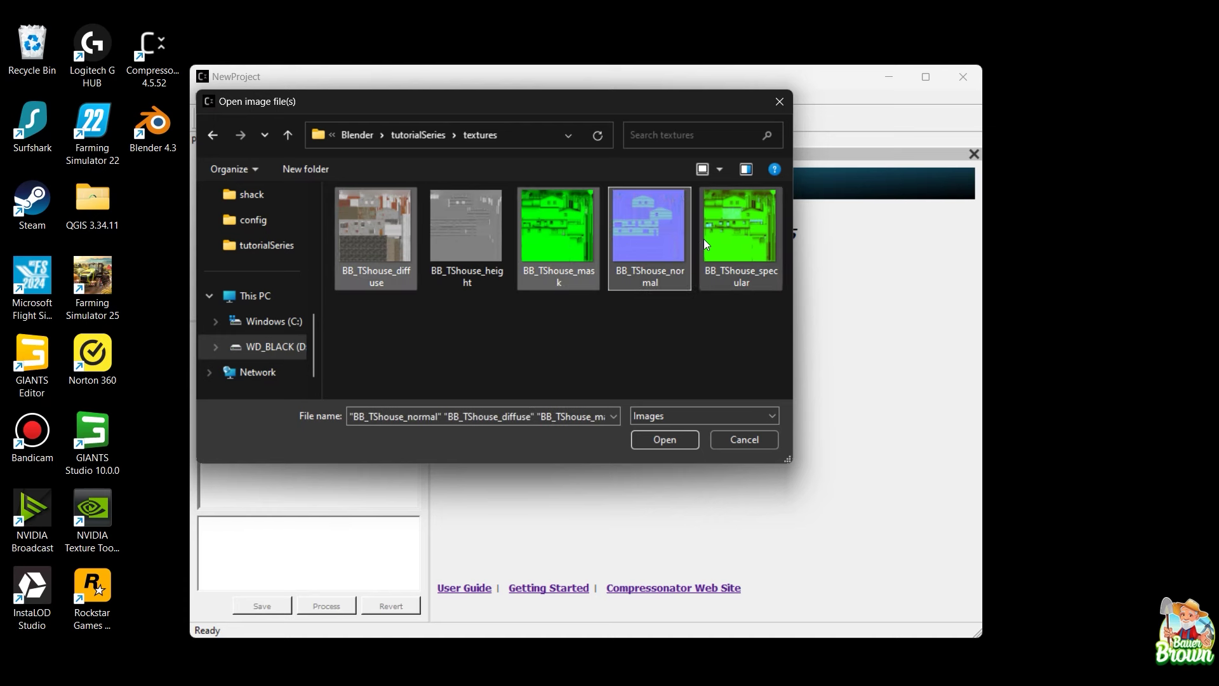
pyautogui.keyDown('ctrl'); pyautogui.click(703, 239); pyautogui.keyUp('ctrl')
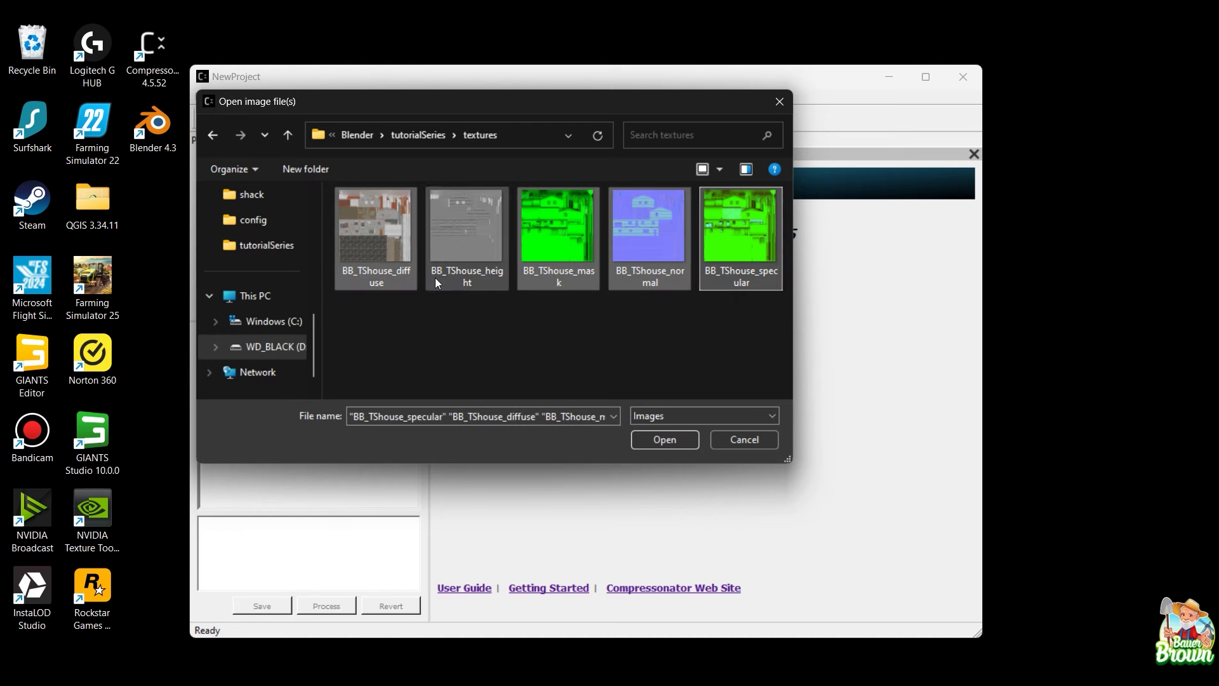
pyautogui.click(662, 441)
# Select the BB_TShouse diffuse, mask, normal and specular images and open the mipmap generation settings for them.
pyautogui.click(306, 202)
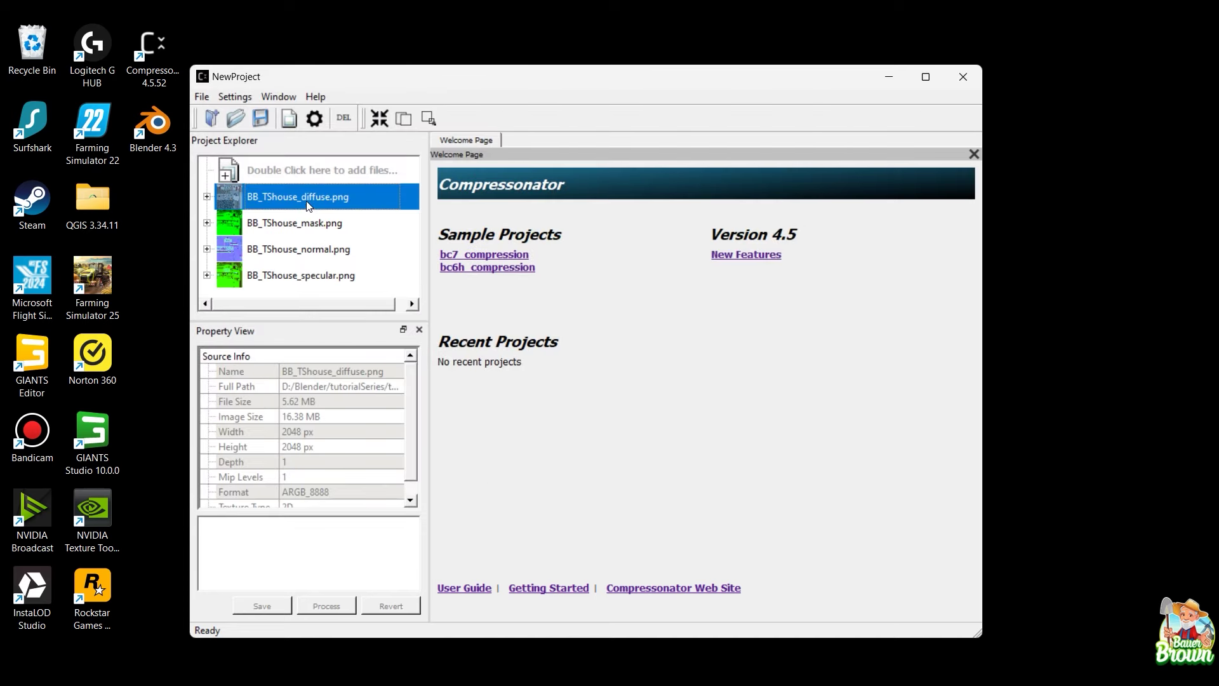
pyautogui.keyDown('ctrl'); pyautogui.click(310, 226); pyautogui.keyUp('ctrl')
pyautogui.keyDown('ctrl'); pyautogui.click(306, 249); pyautogui.keyUp('ctrl')
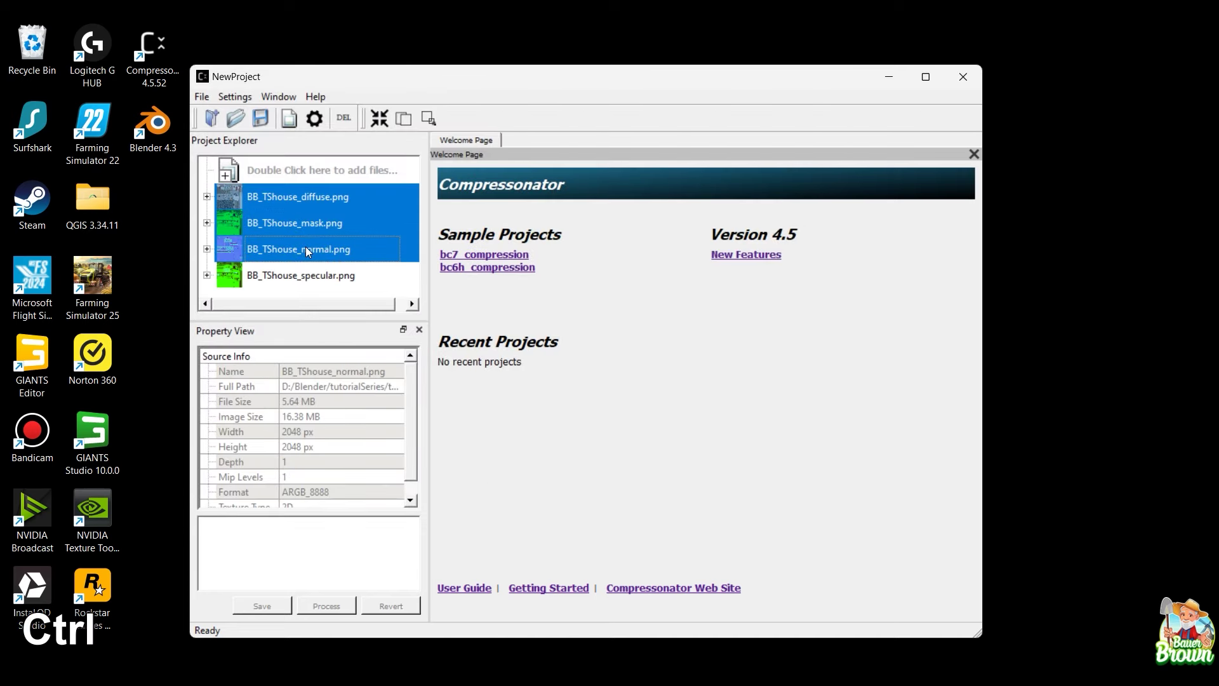
pyautogui.keyDown('ctrl'); pyautogui.click(318, 275); pyautogui.keyUp('ctrl')
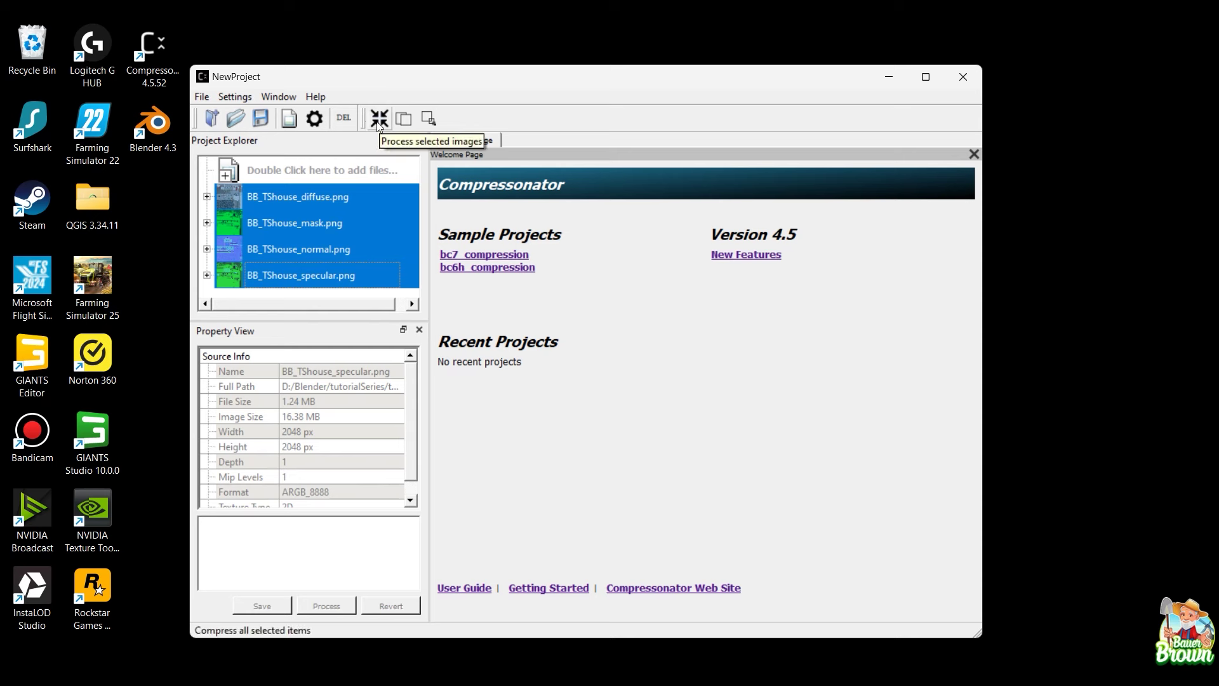
pyautogui.click(428, 119)
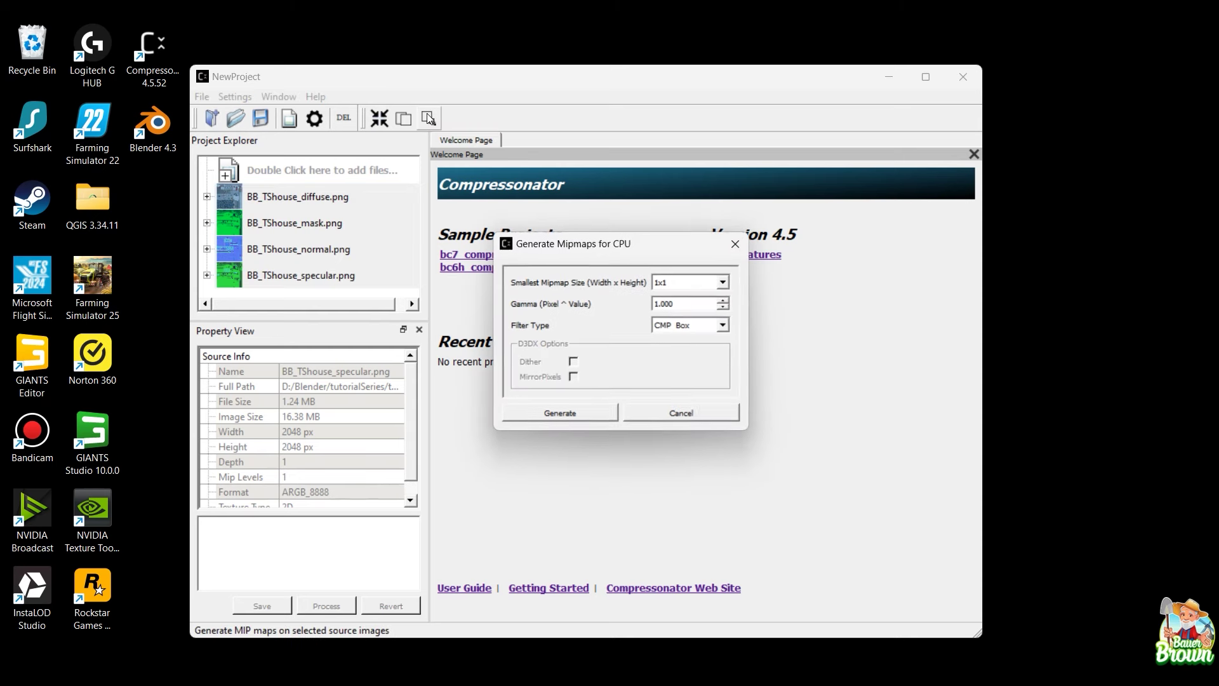
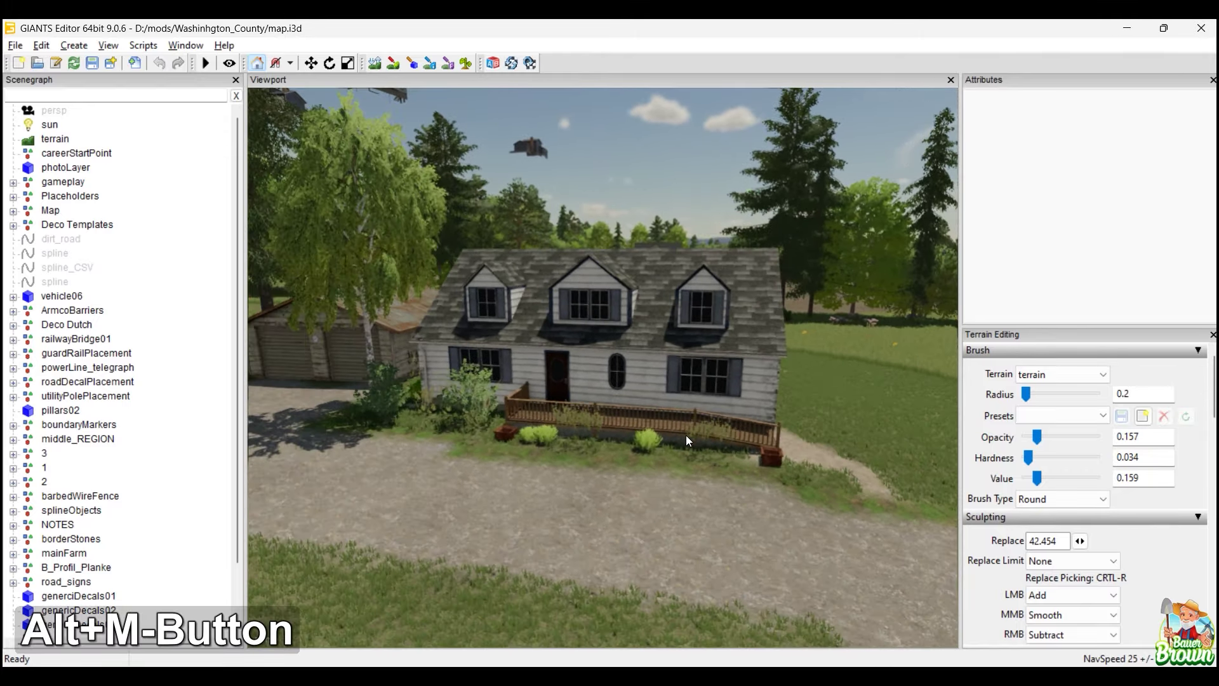
# Switch to GIANTS Editor and import the BB_TShouse i3D file from the tutorialSeries folder into the open Washinhgton_County map.
pyautogui.keyDown('alt'); pyautogui.moveTo(691, 451); pyautogui.dragTo(665, 445); pyautogui.keyUp('alt')
pyautogui.keyDown('alt'); pyautogui.moveTo(667, 451); pyautogui.dragTo(391, 463, button='middle'); pyautogui.keyUp('alt')
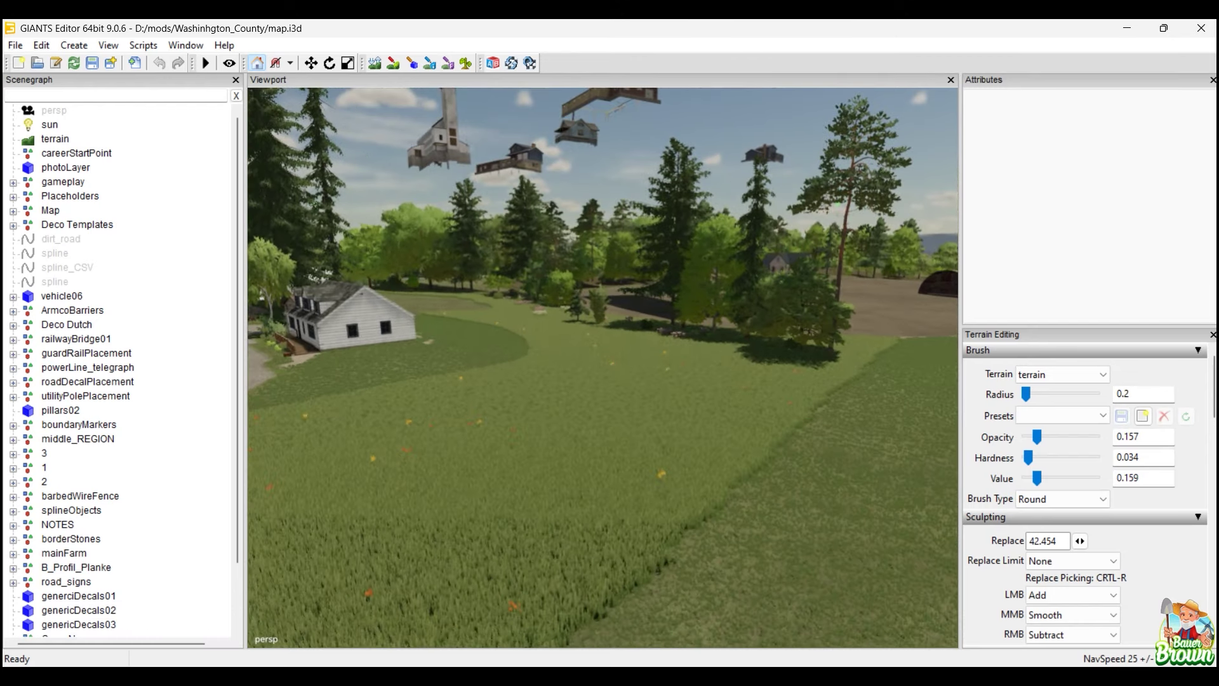
pyautogui.hotkey('alt', 'Tab')
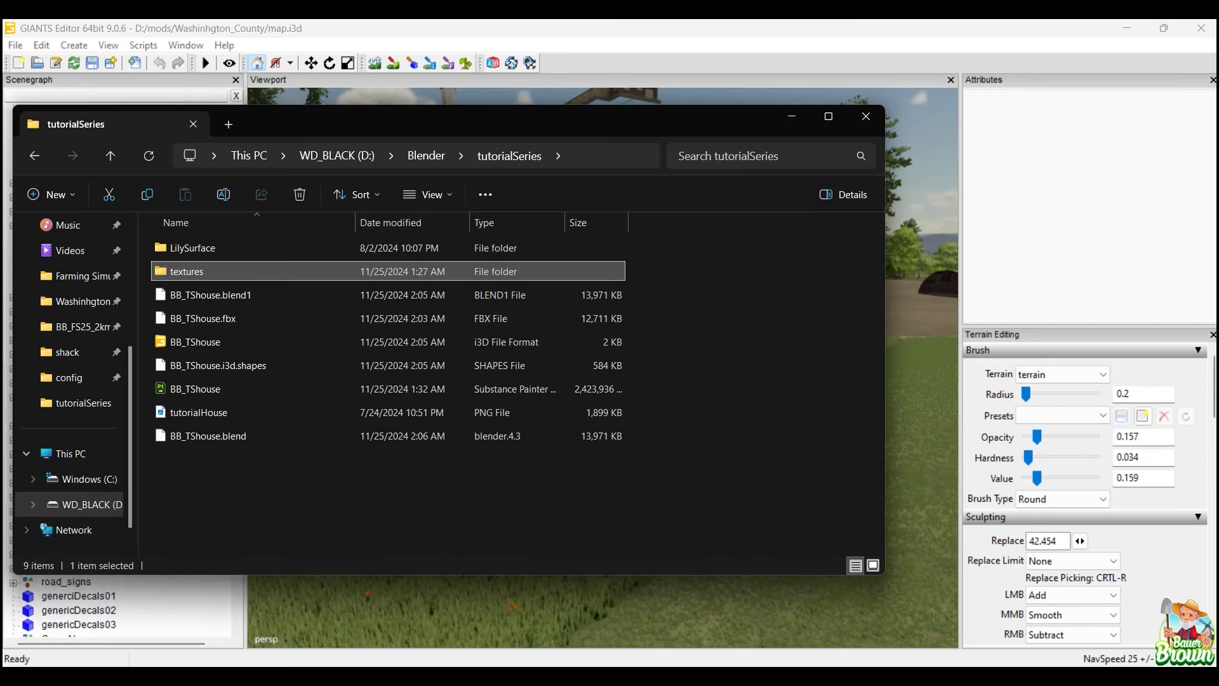
pyautogui.click(192, 344)
pyautogui.moveTo(191, 344); pyautogui.dragTo(521, 593)
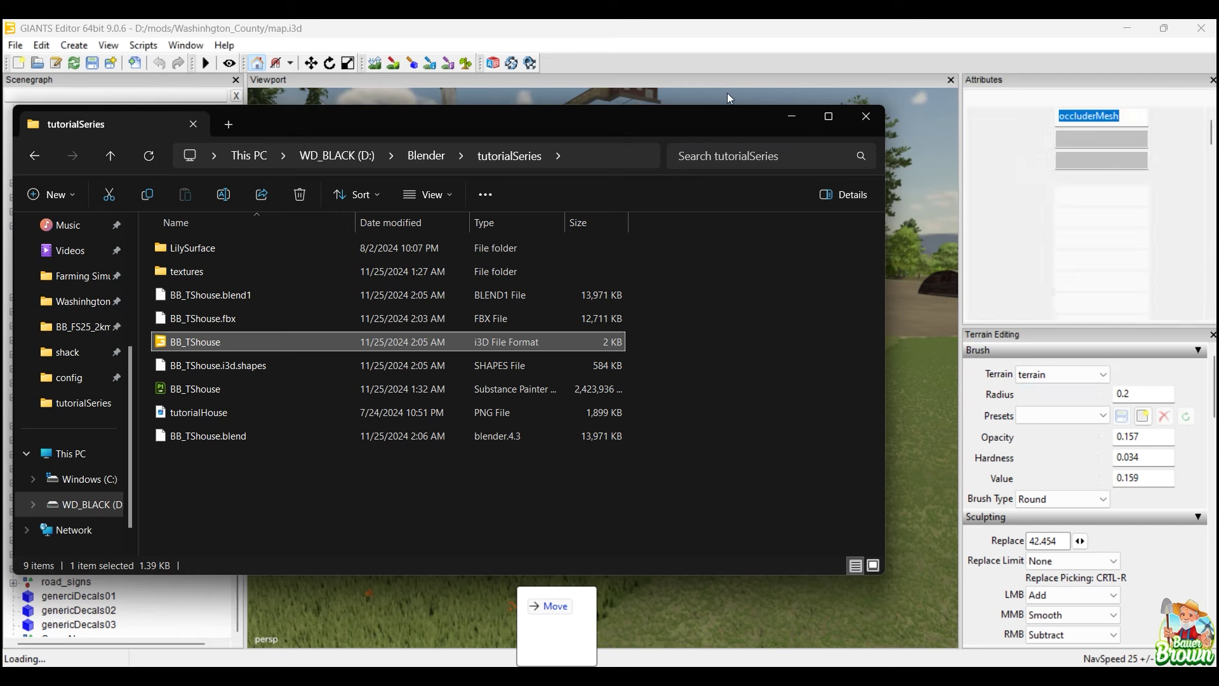
pyautogui.click(792, 117)
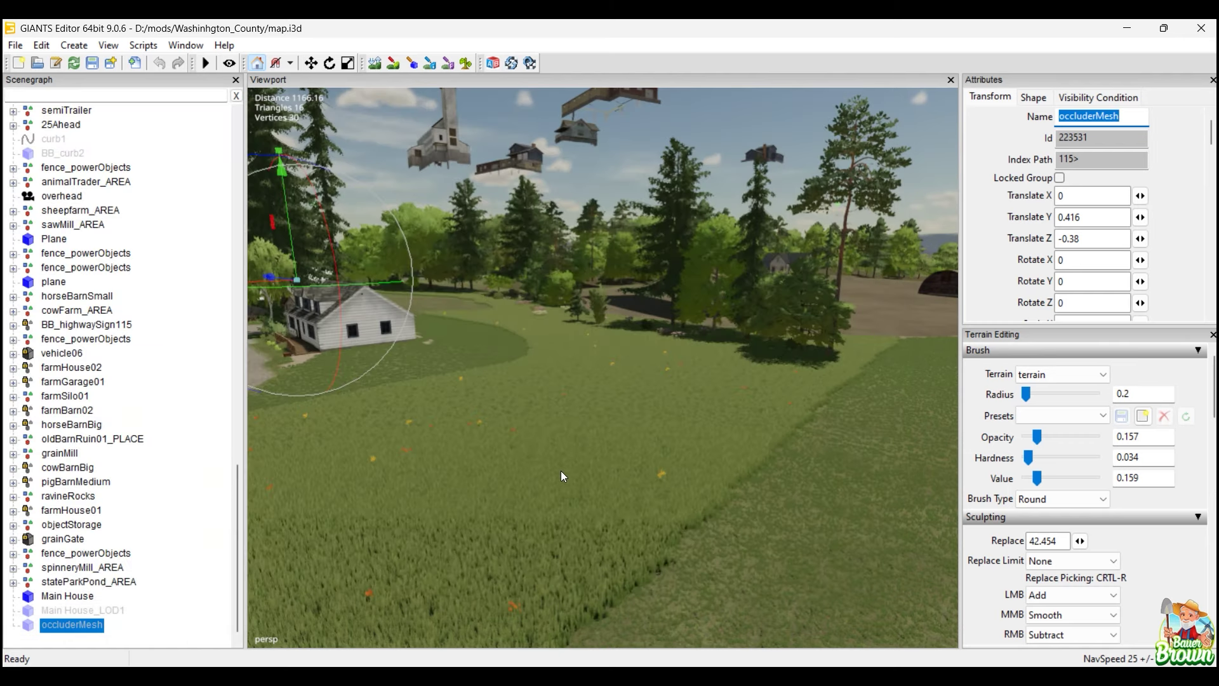
# Group the imported Main House, Main House_LOD1 and occluderMesh objects together.
pyautogui.press('ctrl')
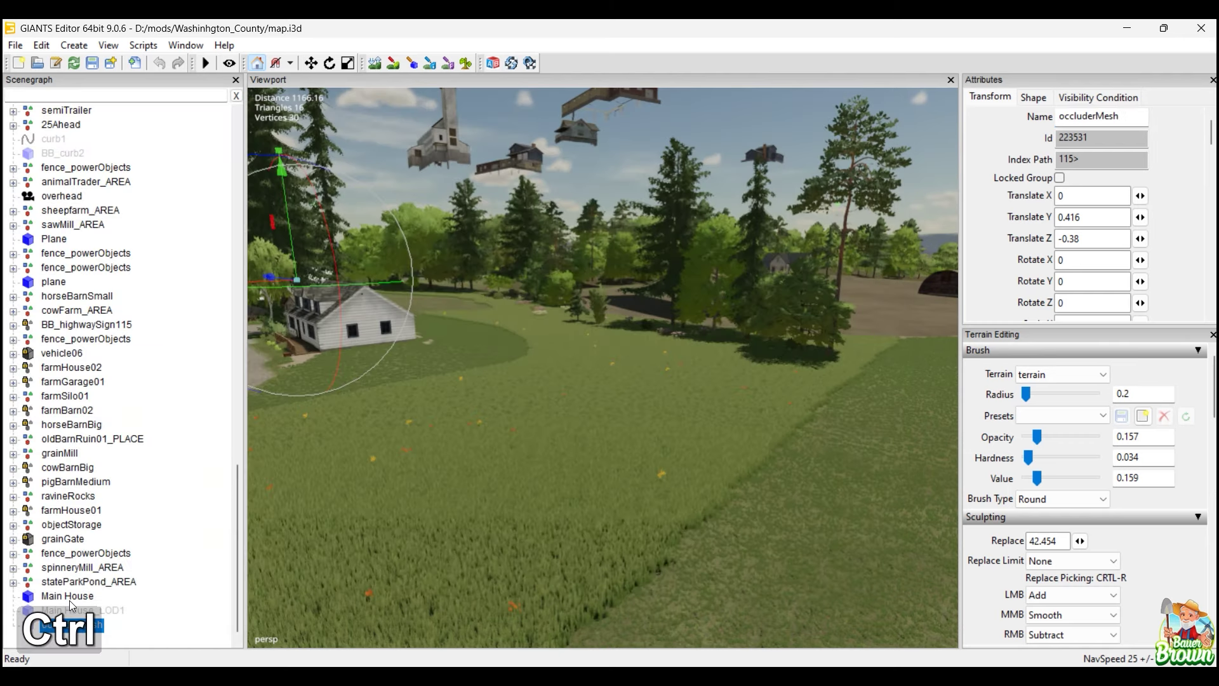
pyautogui.keyDown('ctrl'); pyautogui.click(72, 600); pyautogui.keyUp('ctrl')
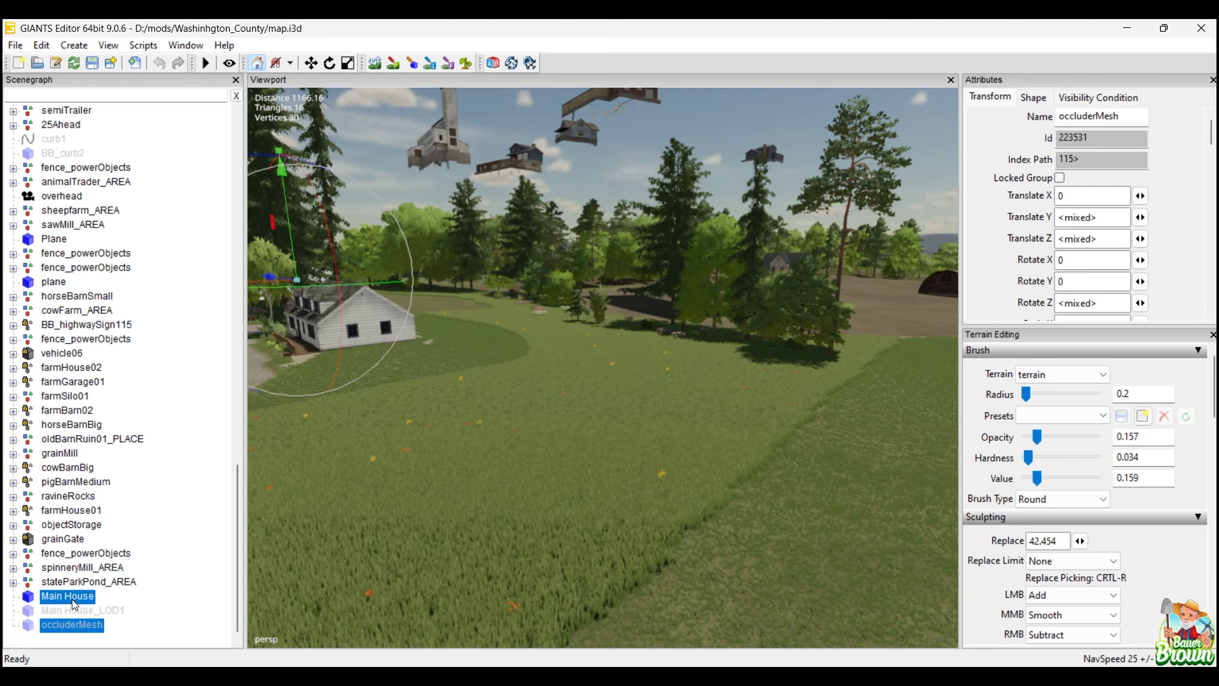
pyautogui.keyDown('ctrl'); pyautogui.click(112, 612); pyautogui.keyUp('ctrl')
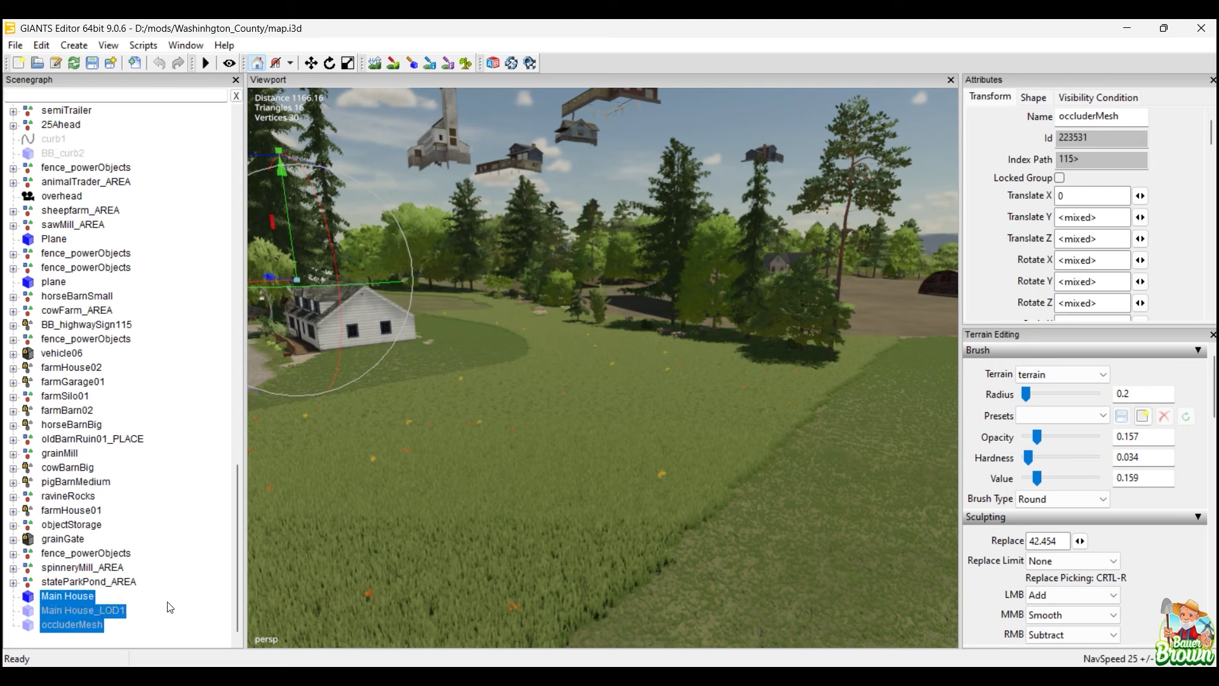
pyautogui.hotkey('ctrl', 'g')
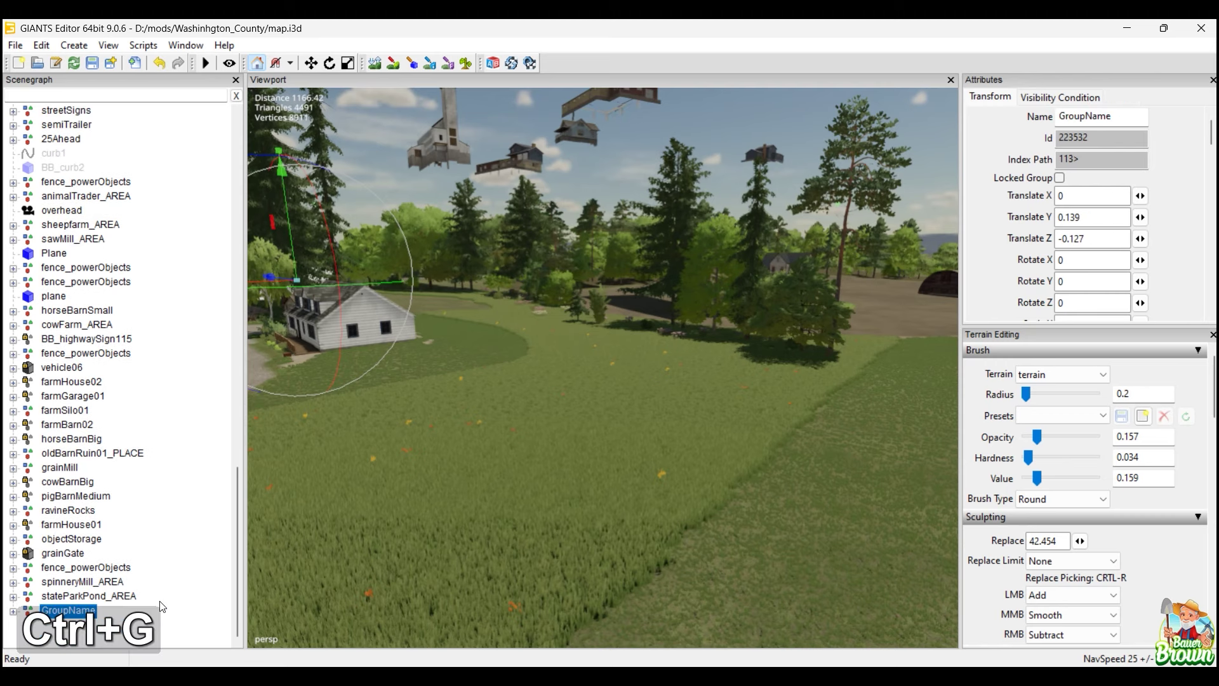
# Rename the new house group BB_TShouse01.
pyautogui.doubleClick(83, 612)
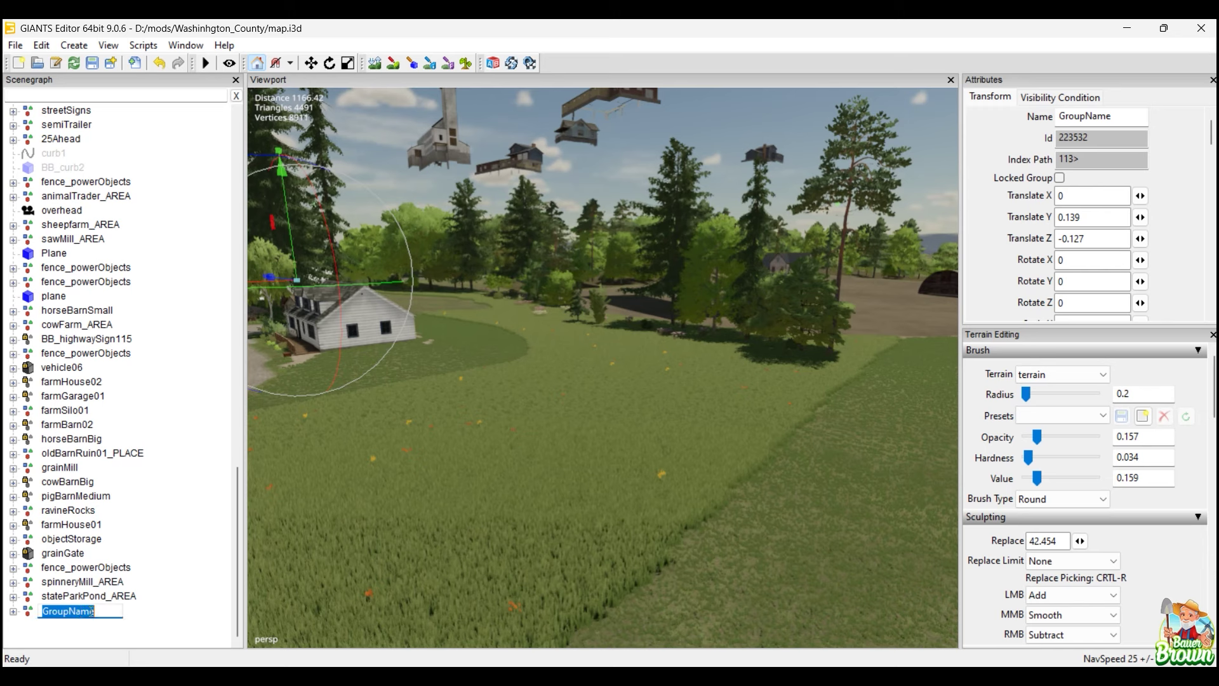
pyautogui.press('shift')
pyautogui.write('BB_')
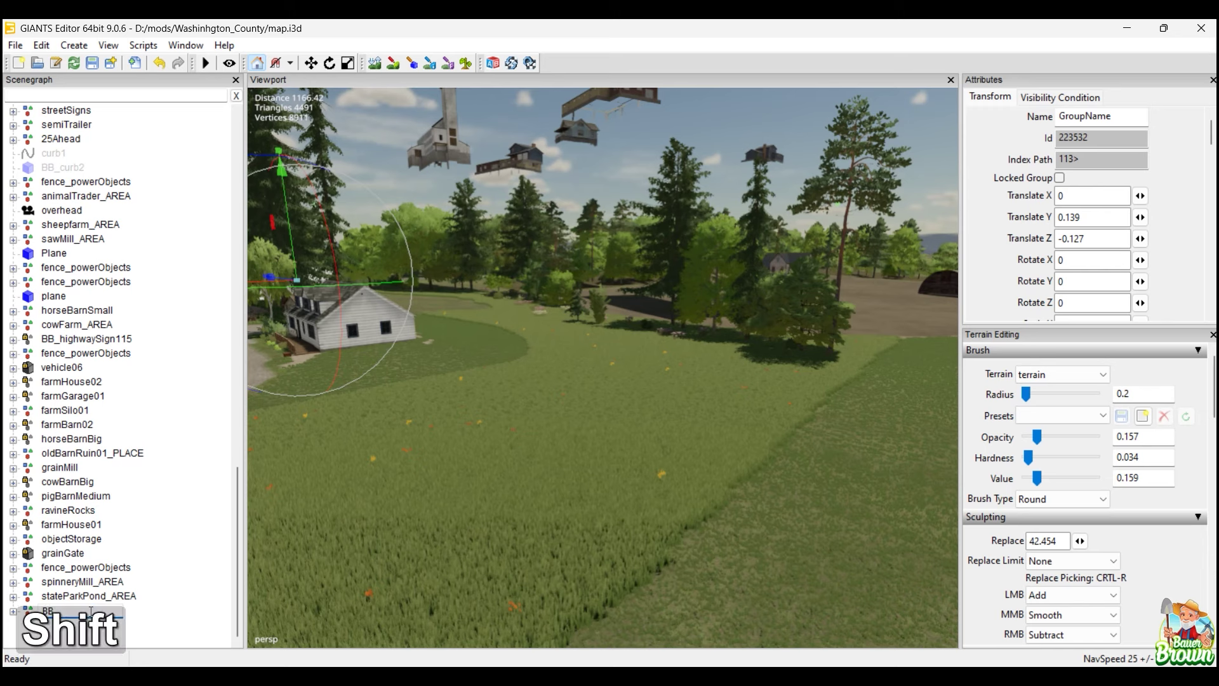
pyautogui.write('TS')
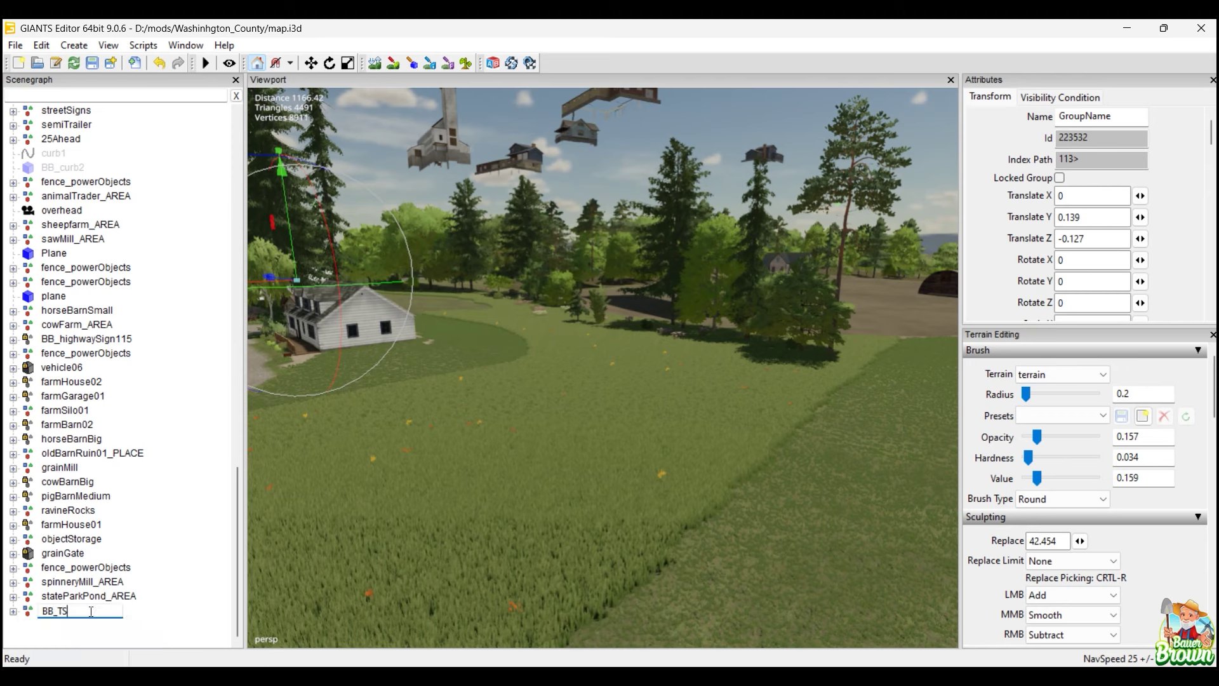
pyautogui.write('house')
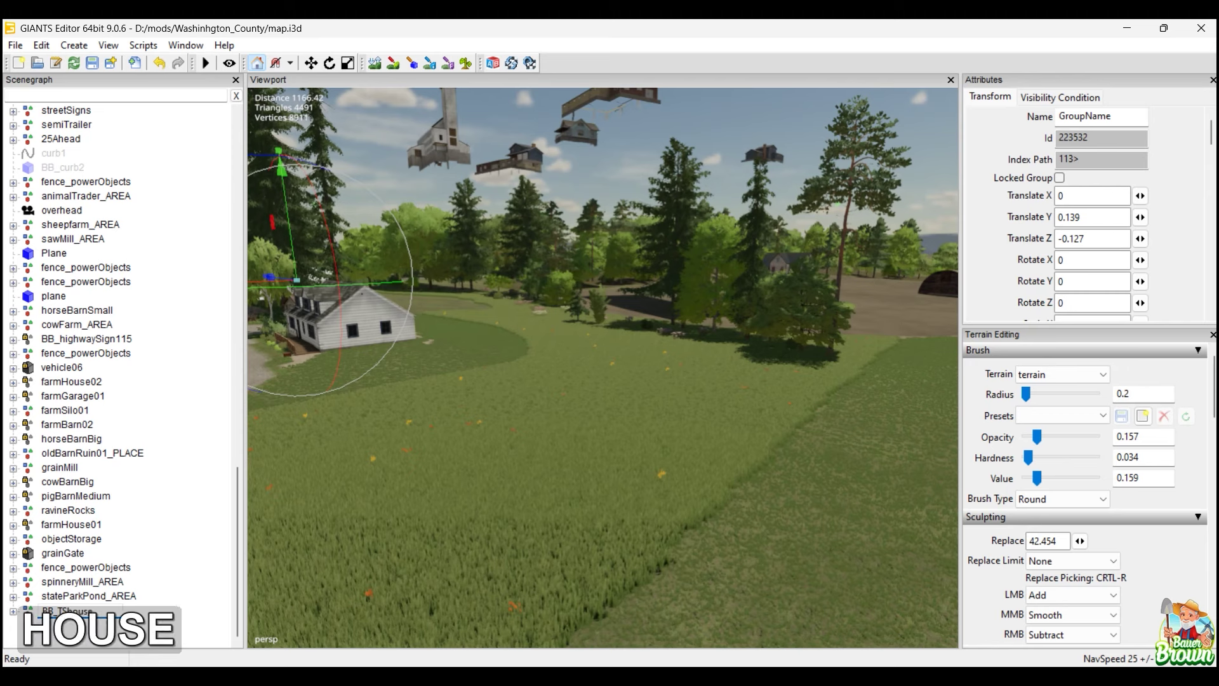
pyautogui.write('01')
pyautogui.press('Return')
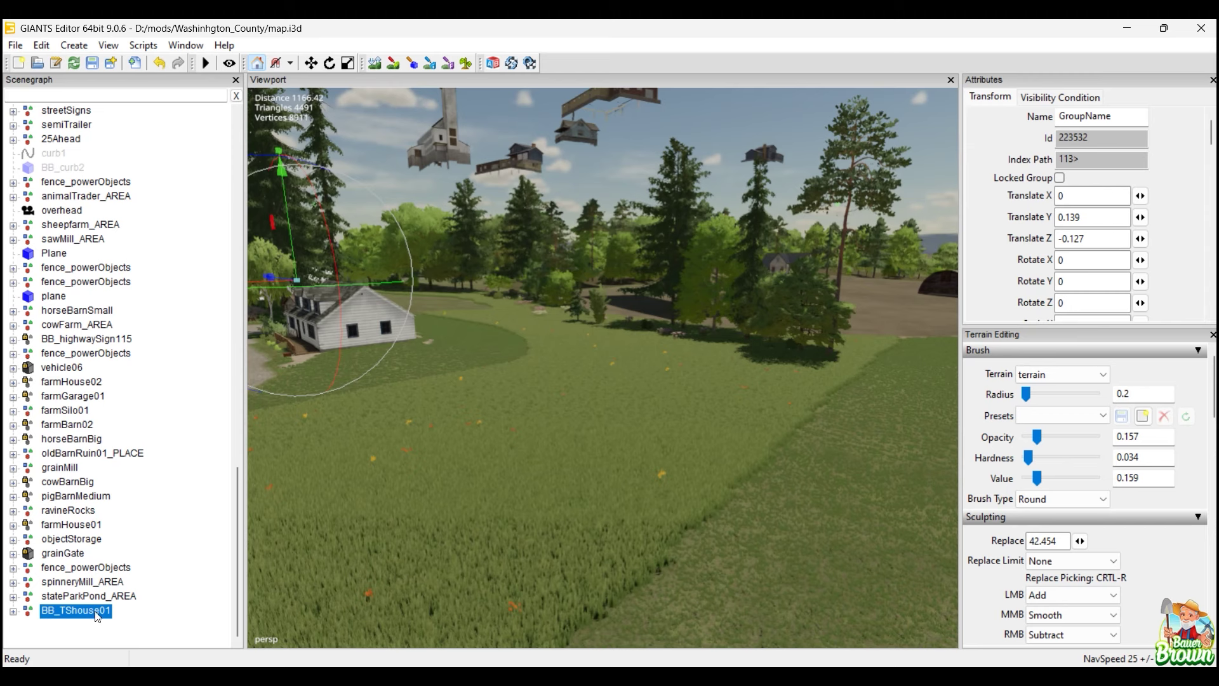
# Move the BB_TShouse01 group into the houses group under Map > buildings and expand that group.
pyautogui.hotkey('ctrl', 'x')
pyautogui.moveTo(235, 525); pyautogui.dragTo(222, 165)
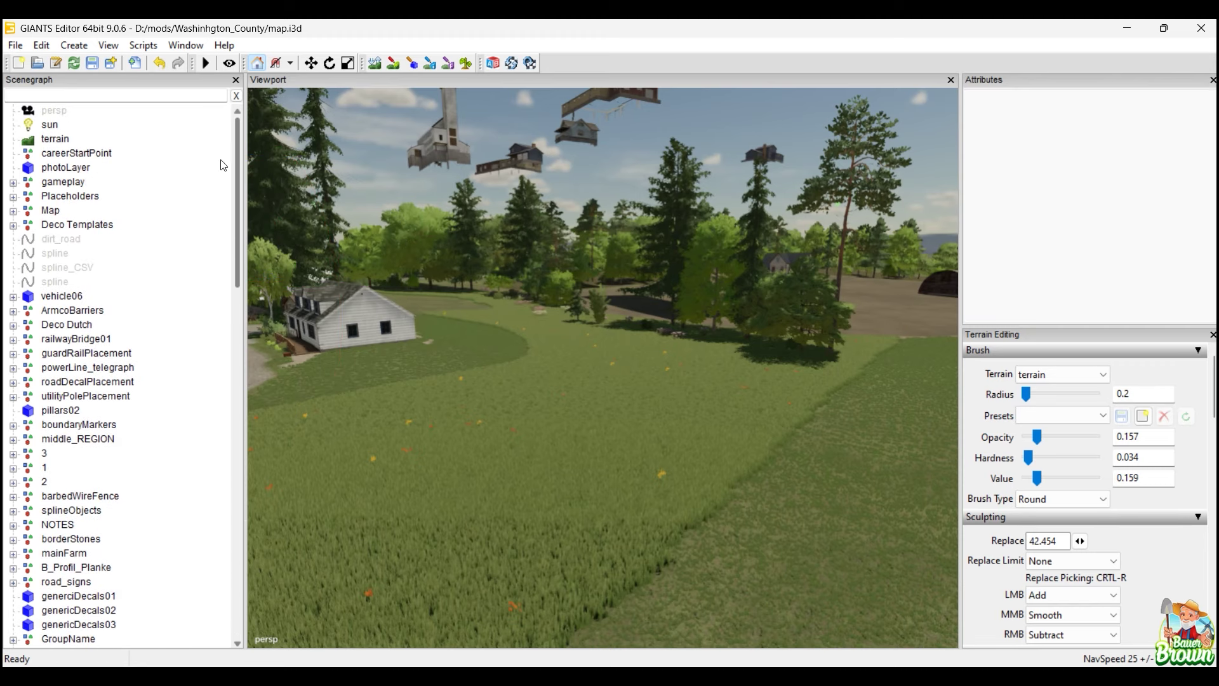
pyautogui.click(13, 211)
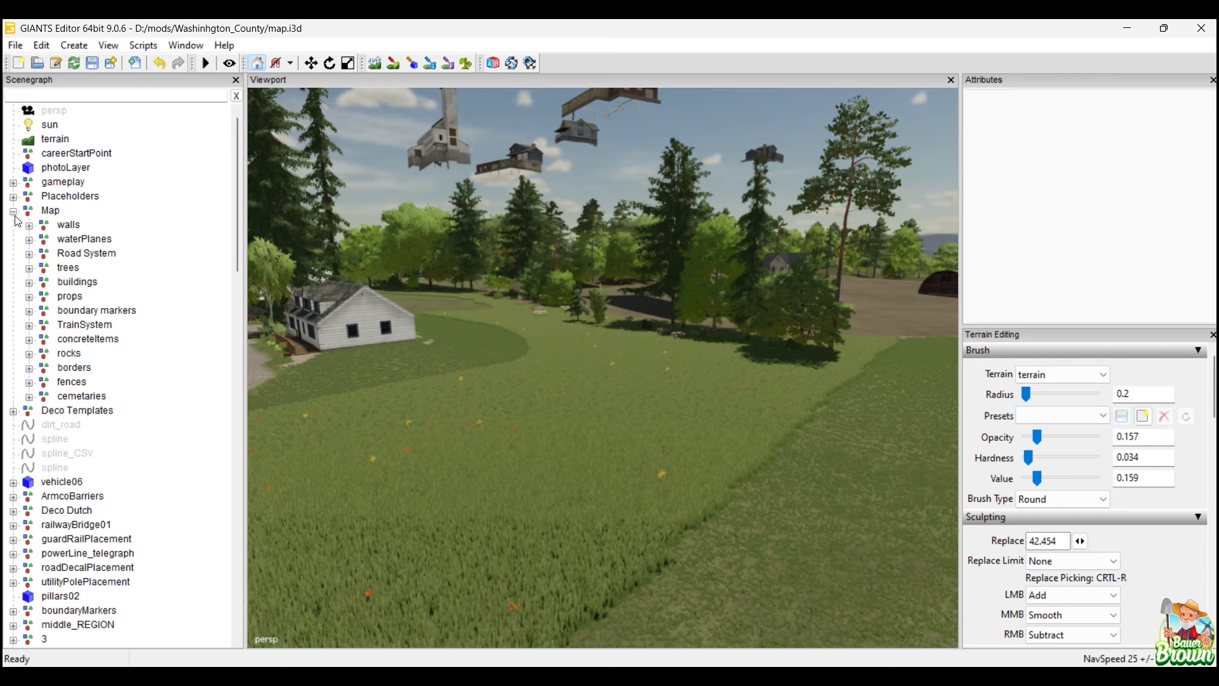
pyautogui.click(29, 282)
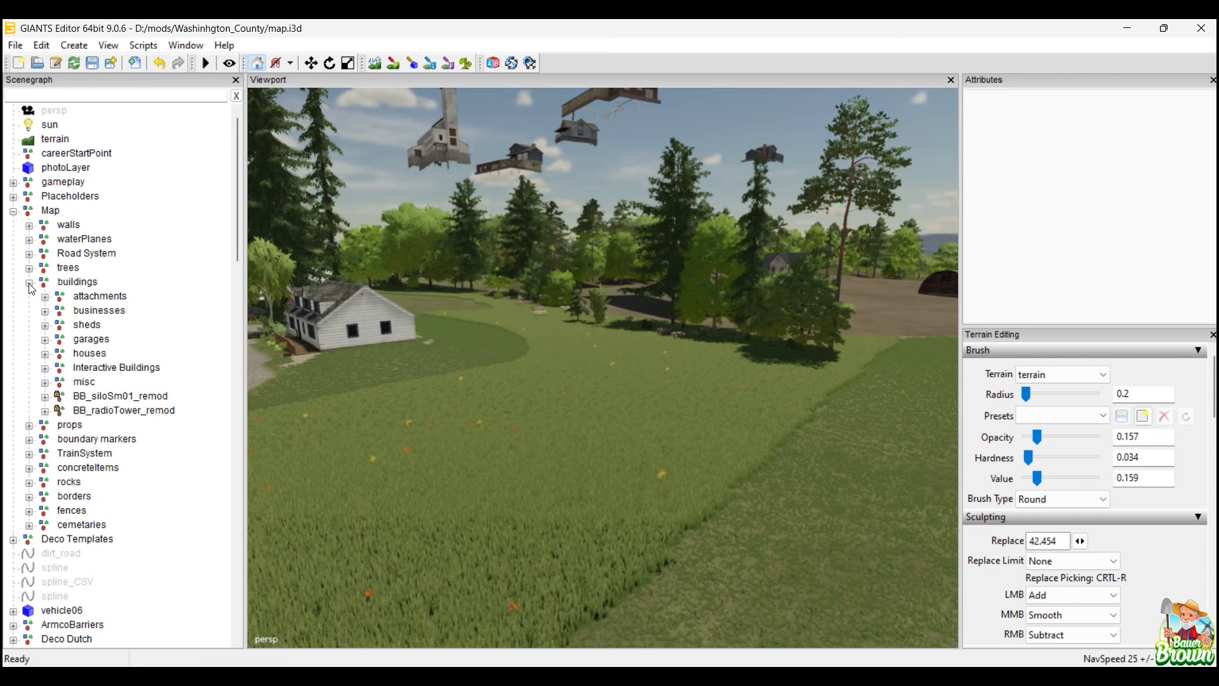
pyautogui.click(89, 355)
pyautogui.hotkey('ctrl', 'v')
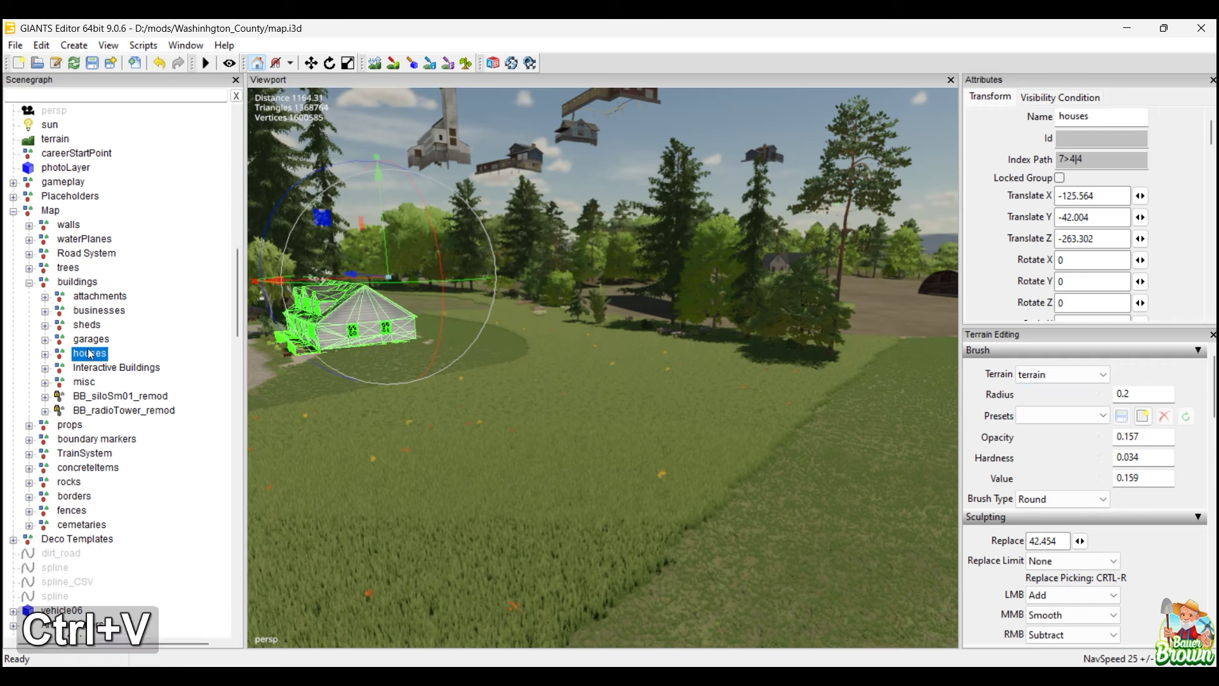
pyautogui.click(44, 357)
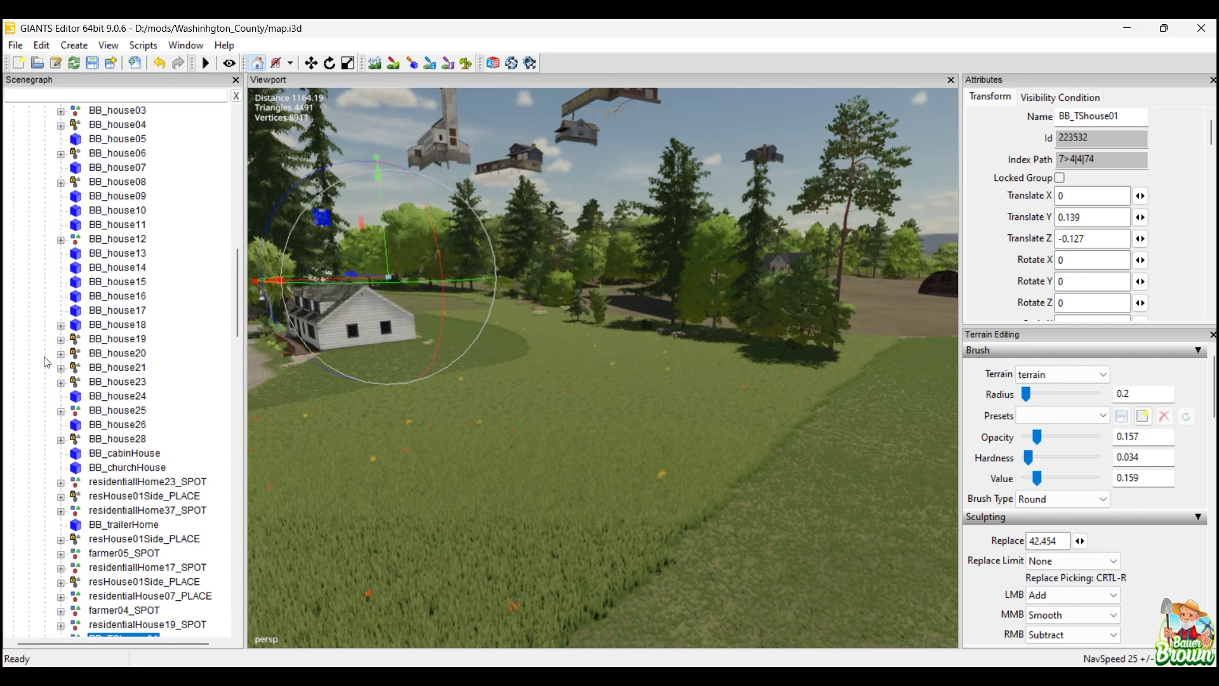
# Examine the LOD distance settings of the existing white house, BB_house25.
pyautogui.click(364, 331)
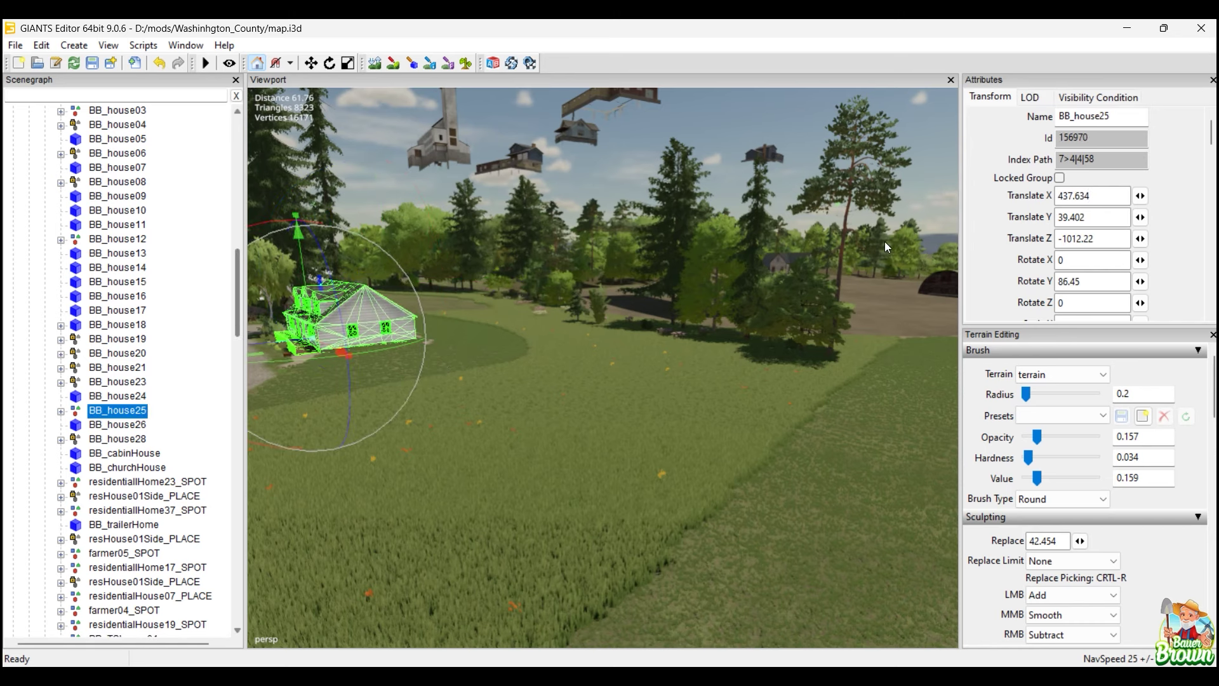
pyautogui.click(1034, 105)
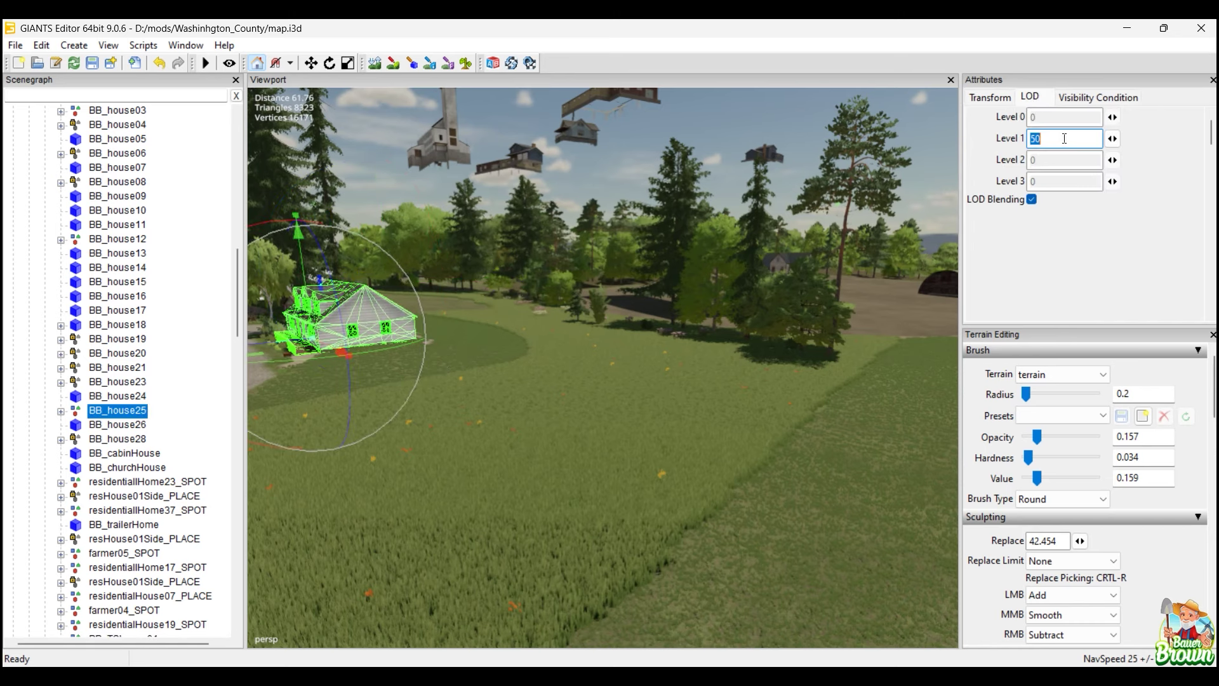
pyautogui.click(130, 392)
# Place BB_TShouse01 on the grass field near the white house and raise it to a Y position of about 37.7.
pyautogui.scroll(-3, 130, 397)
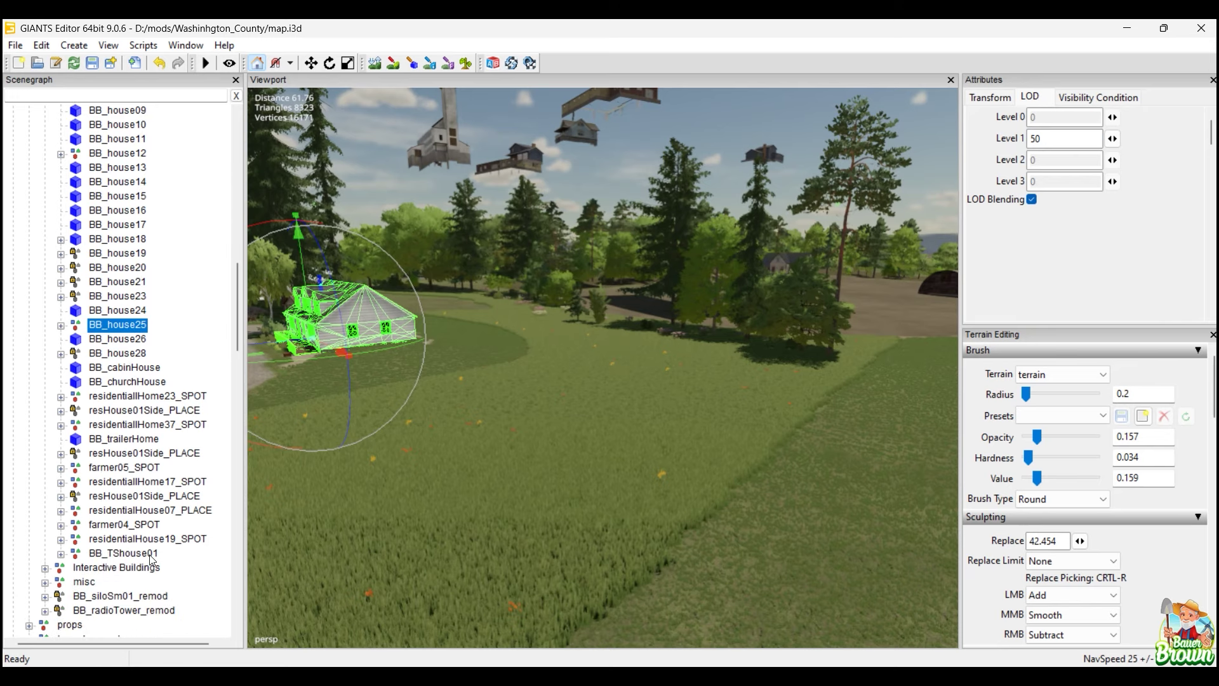
pyautogui.click(150, 555)
pyautogui.hotkey('ctrl', 'b')
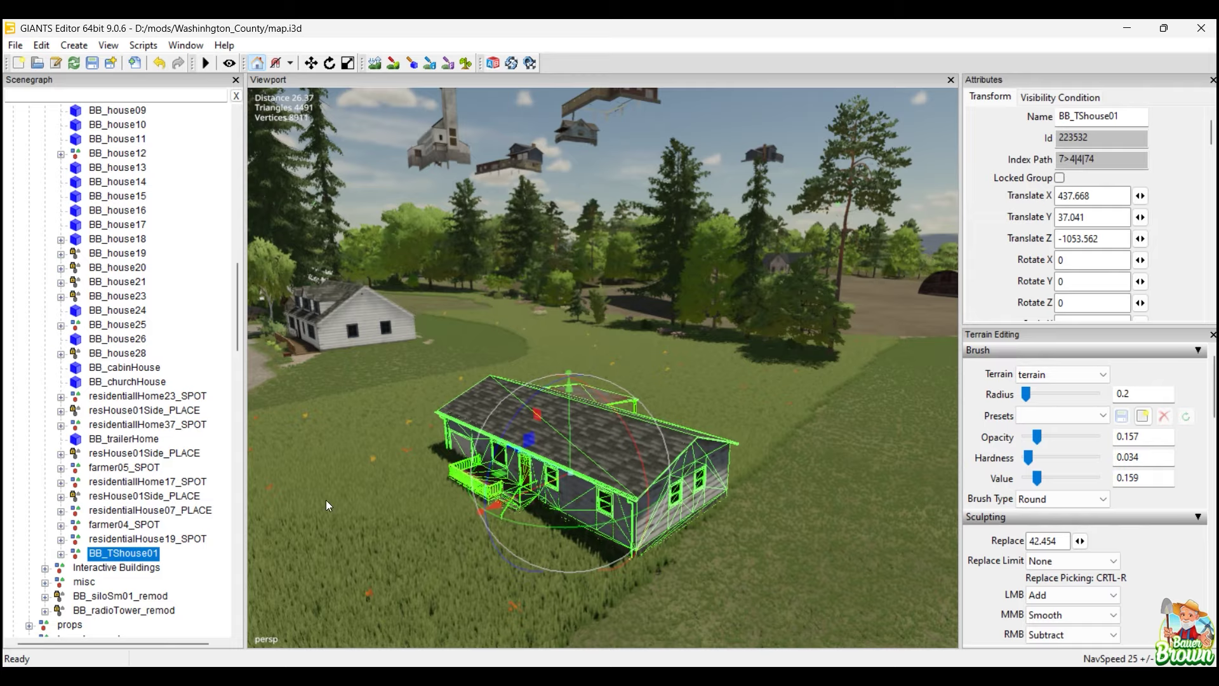
pyautogui.keyDown('alt'); pyautogui.moveTo(536, 489); pyautogui.dragTo(586, 489, button='middle'); pyautogui.keyUp('alt')
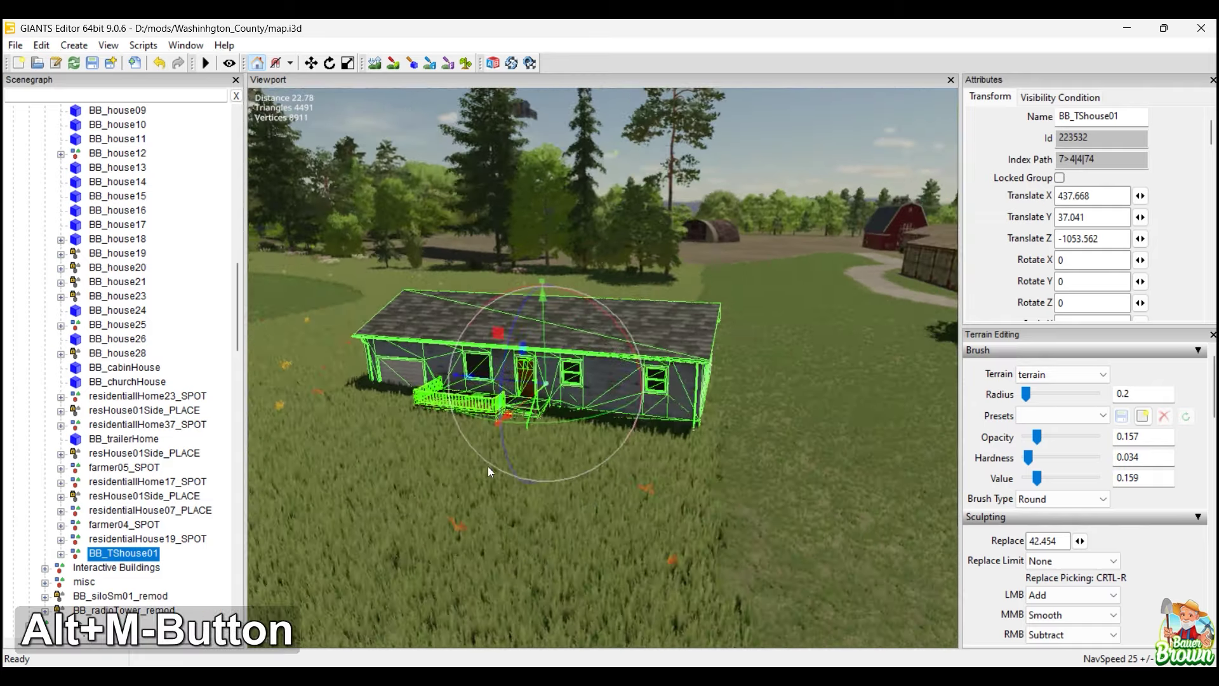
pyautogui.moveTo(543, 327); pyautogui.dragTo(539, 306)
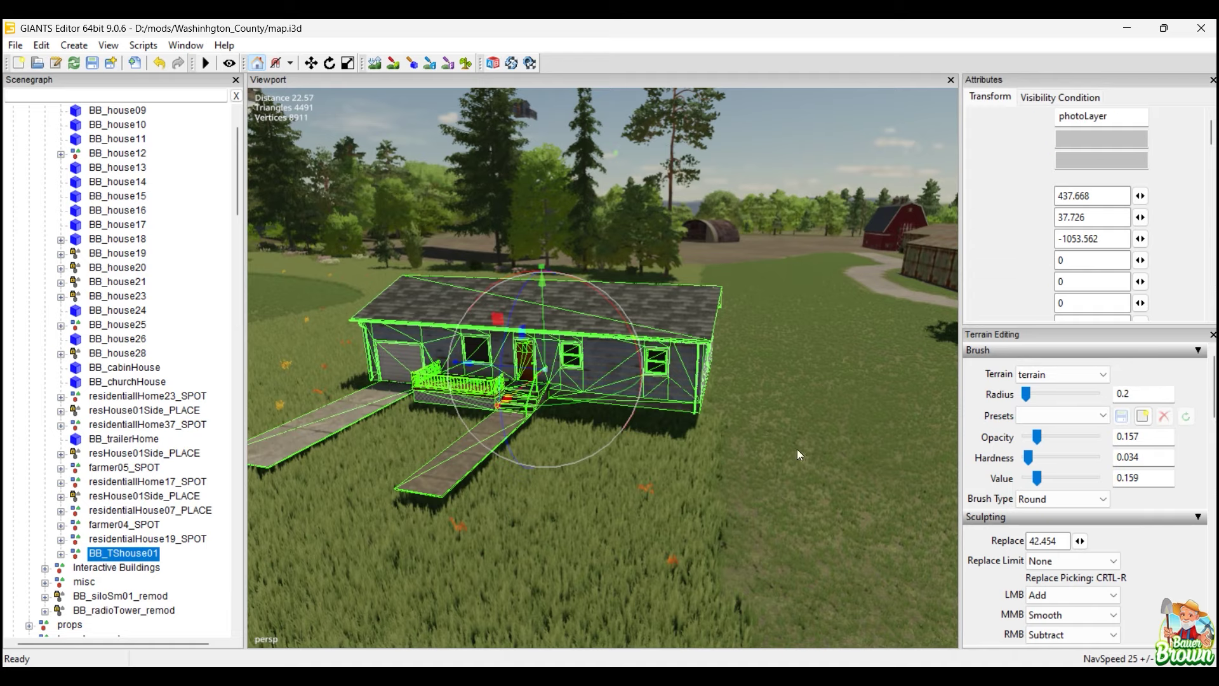
# Shift BB_TShouse01 across the field to about Z -1068.8 and lower it to about Y 37.1.
pyautogui.click(798, 449)
pyautogui.keyDown('alt'); pyautogui.moveTo(797, 449); pyautogui.dragTo(734, 511, button='middle'); pyautogui.keyUp('alt')
pyautogui.moveTo(613, 527); pyautogui.dragTo(558, 283, button='middle')
pyautogui.click(558, 283)
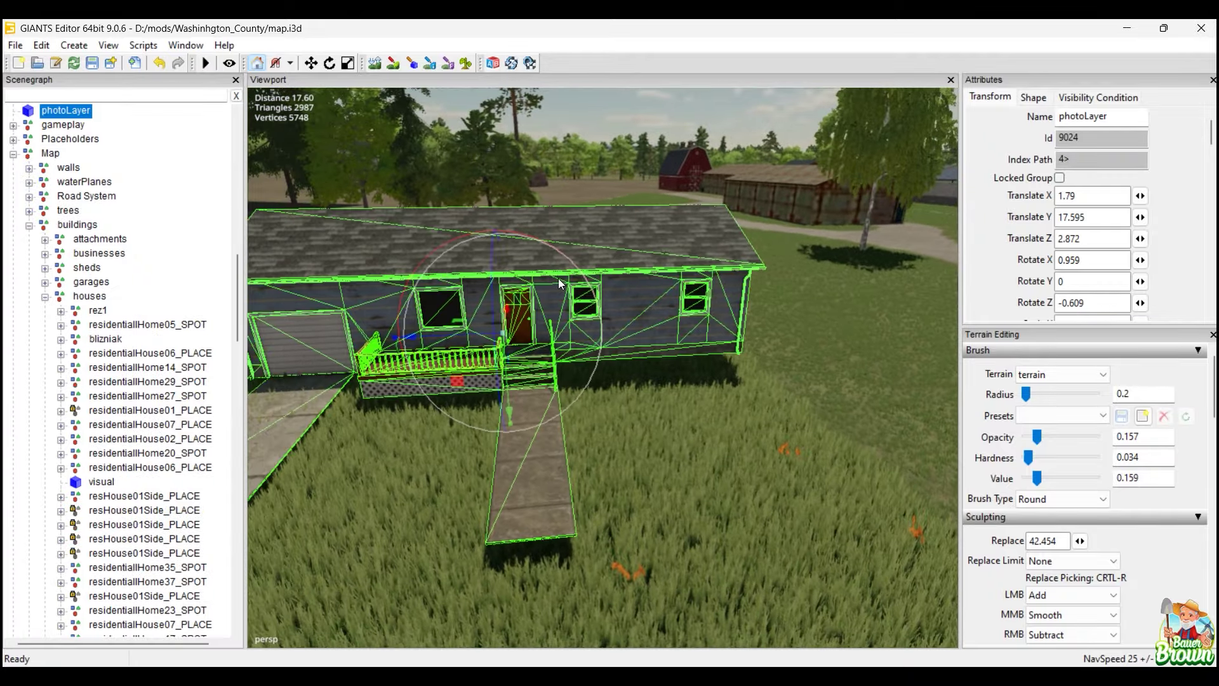
pyautogui.click(141, 598)
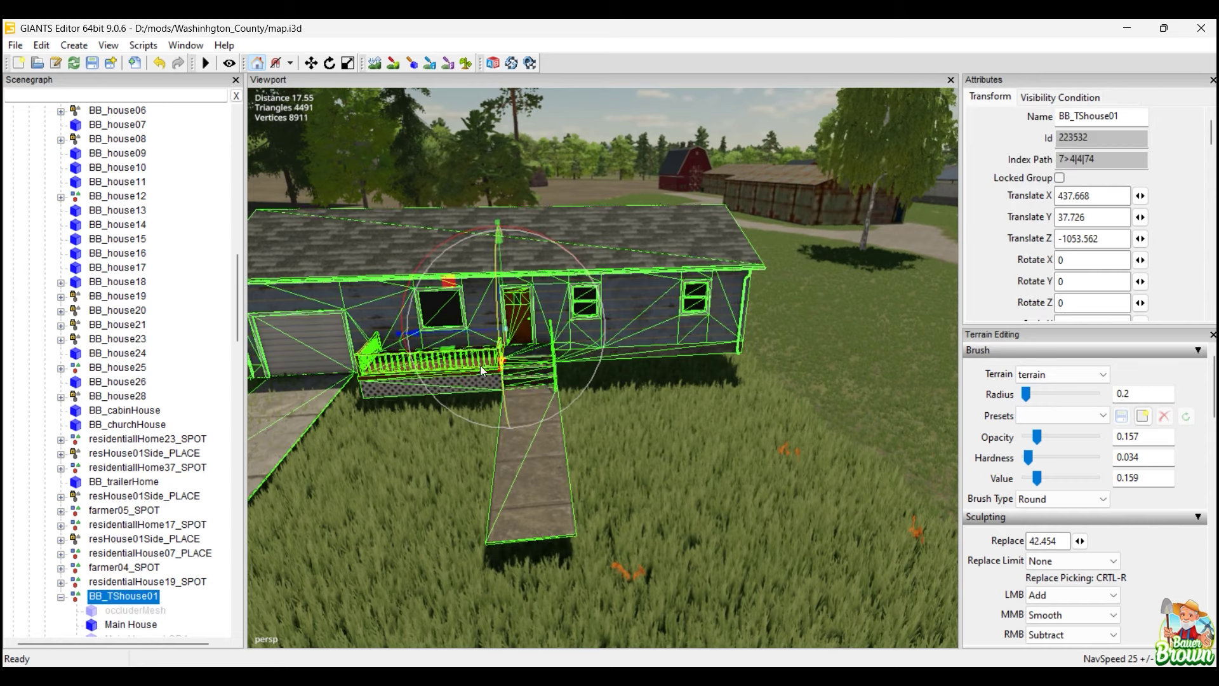
pyautogui.moveTo(466, 335); pyautogui.dragTo(894, 330)
pyautogui.keyDown('alt'); pyautogui.moveTo(628, 449); pyautogui.dragTo(597, 384, button='middle'); pyautogui.keyUp('alt')
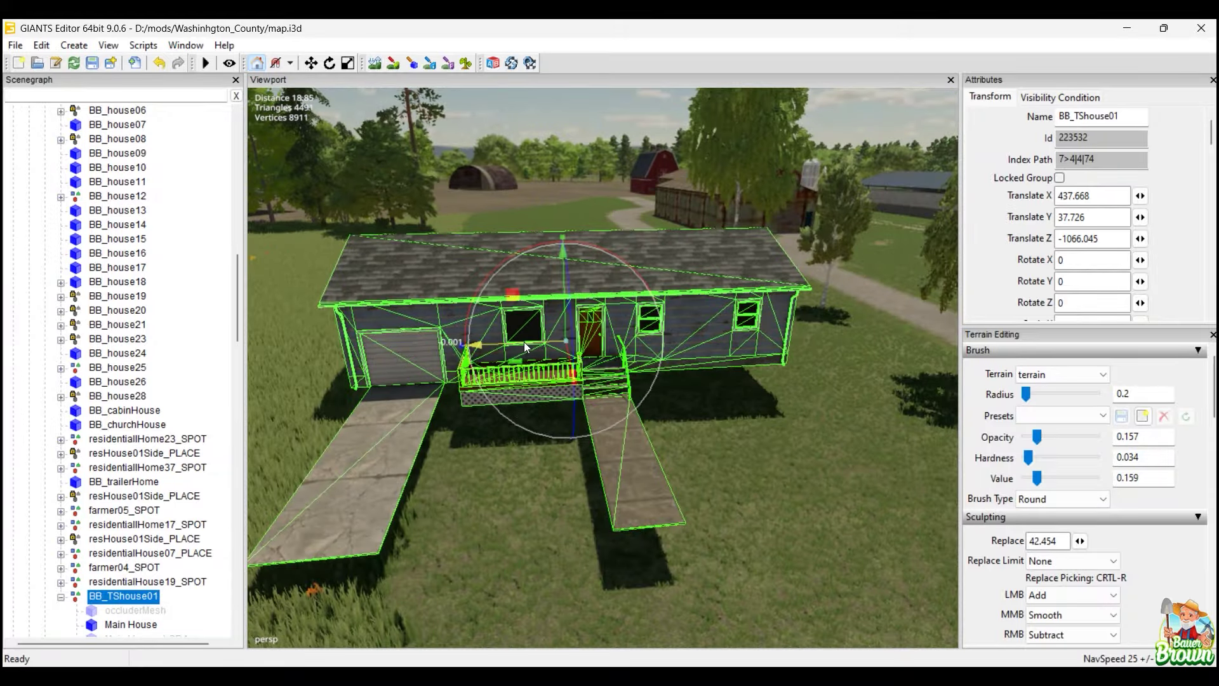
pyautogui.moveTo(524, 341); pyautogui.dragTo(609, 296)
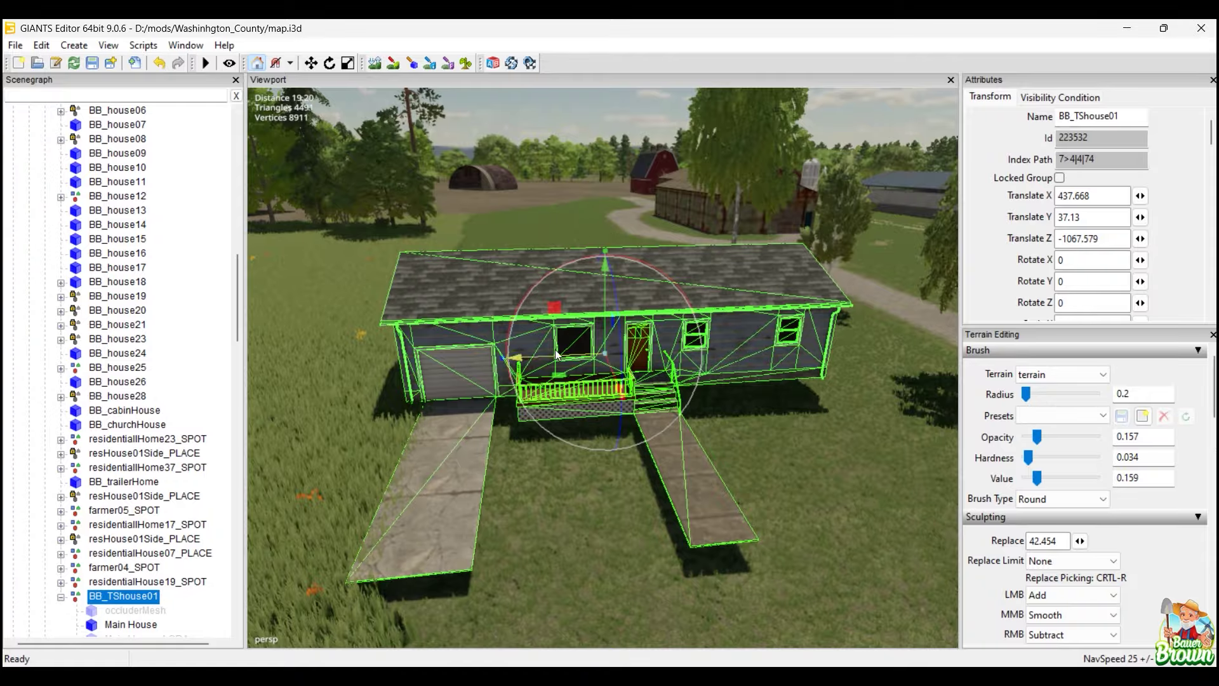
pyautogui.moveTo(558, 356); pyautogui.dragTo(597, 356)
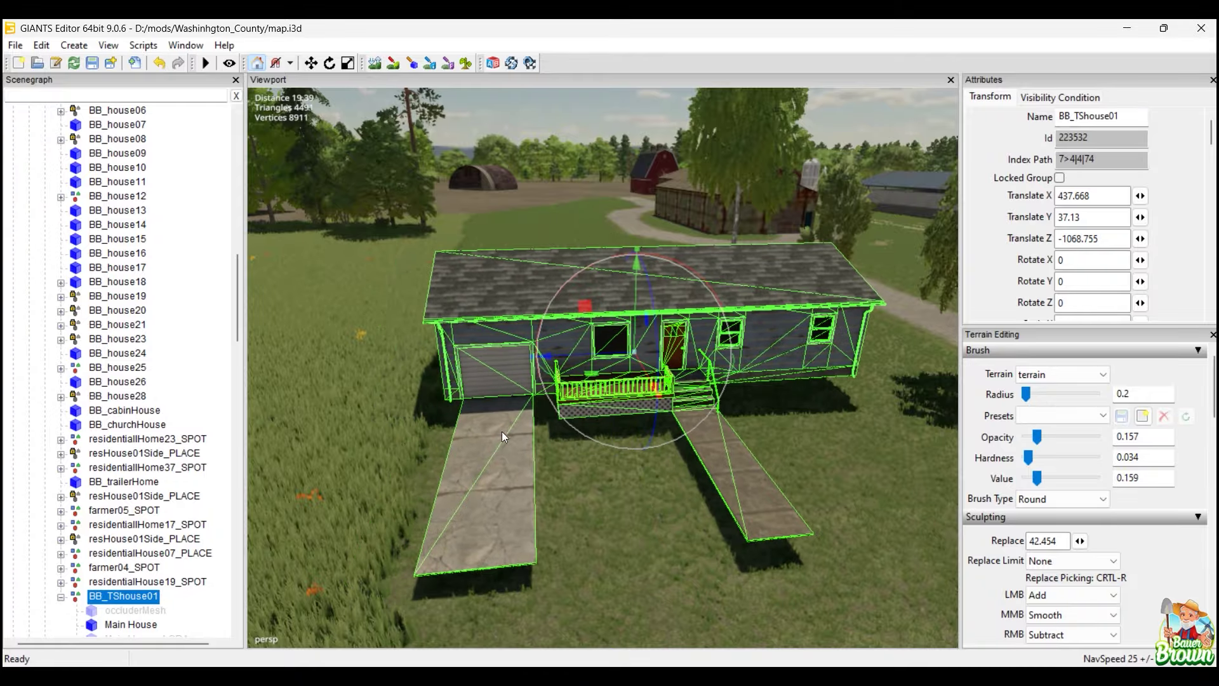
pyautogui.keyDown('alt'); pyautogui.moveTo(502, 437); pyautogui.dragTo(779, 404, button='middle'); pyautogui.keyUp('alt')
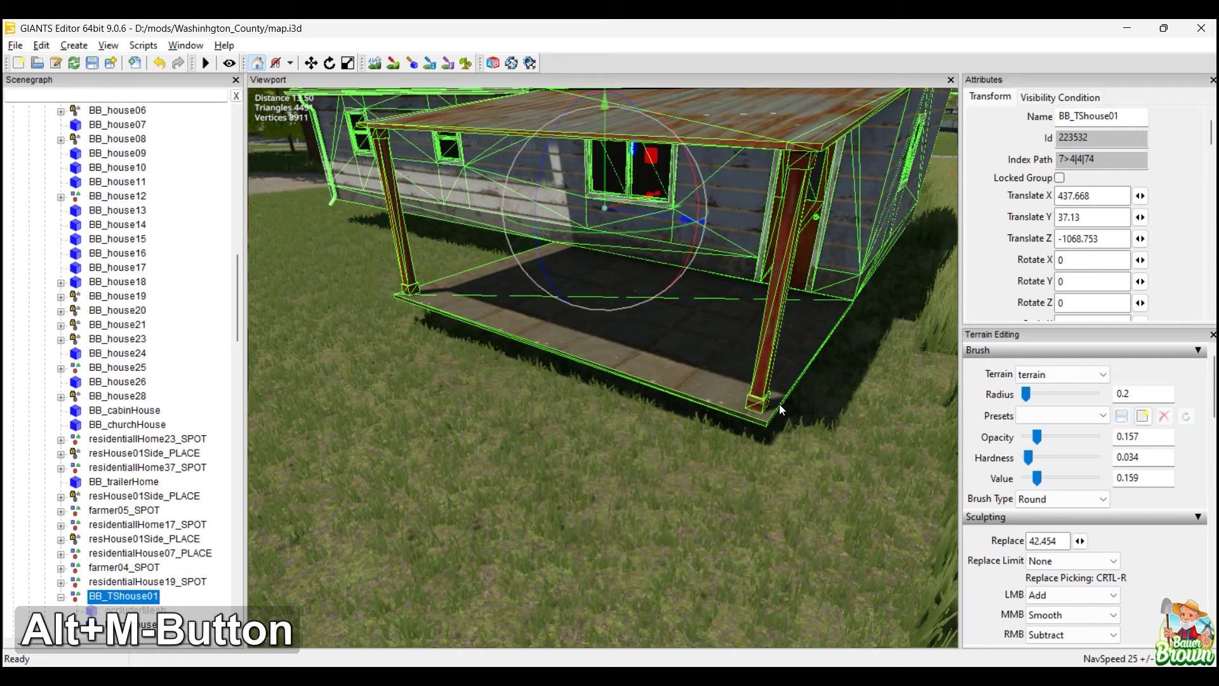
pyautogui.click(589, 464)
pyautogui.keyDown('alt'); pyautogui.moveTo(589, 464); pyautogui.dragTo(540, 489, button='middle'); pyautogui.keyUp('alt')
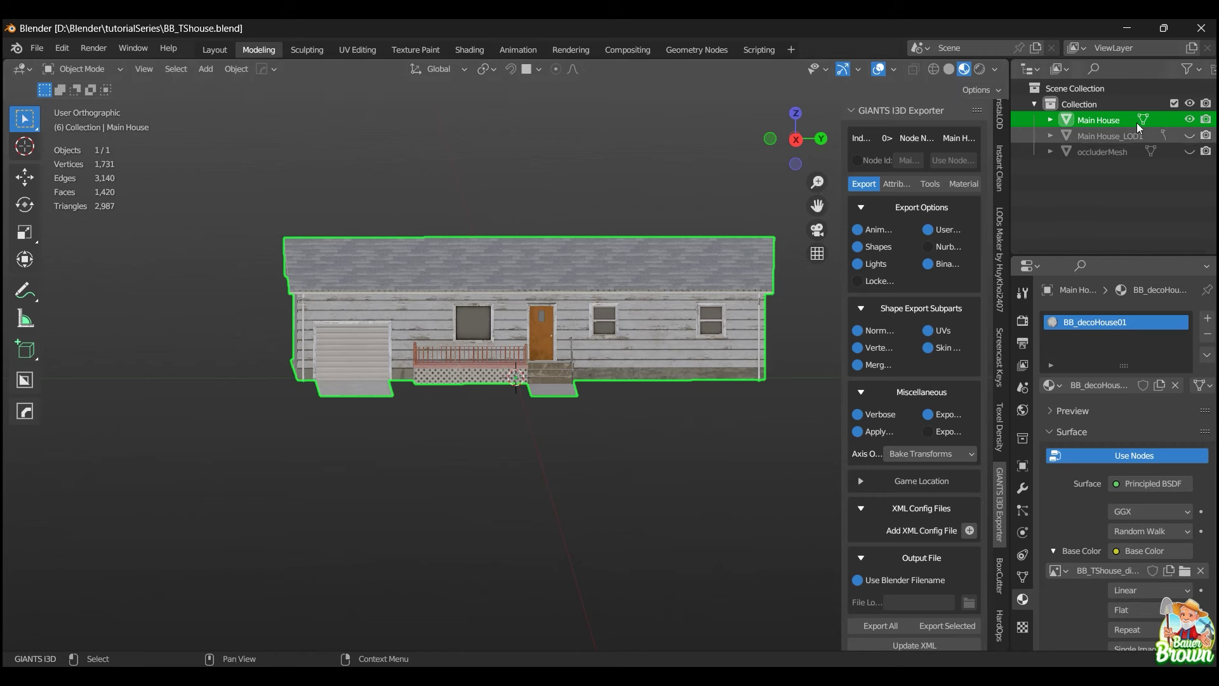
# In Blender, add a second UV map to the Main House mesh and save the file.
pyautogui.click(1022, 577)
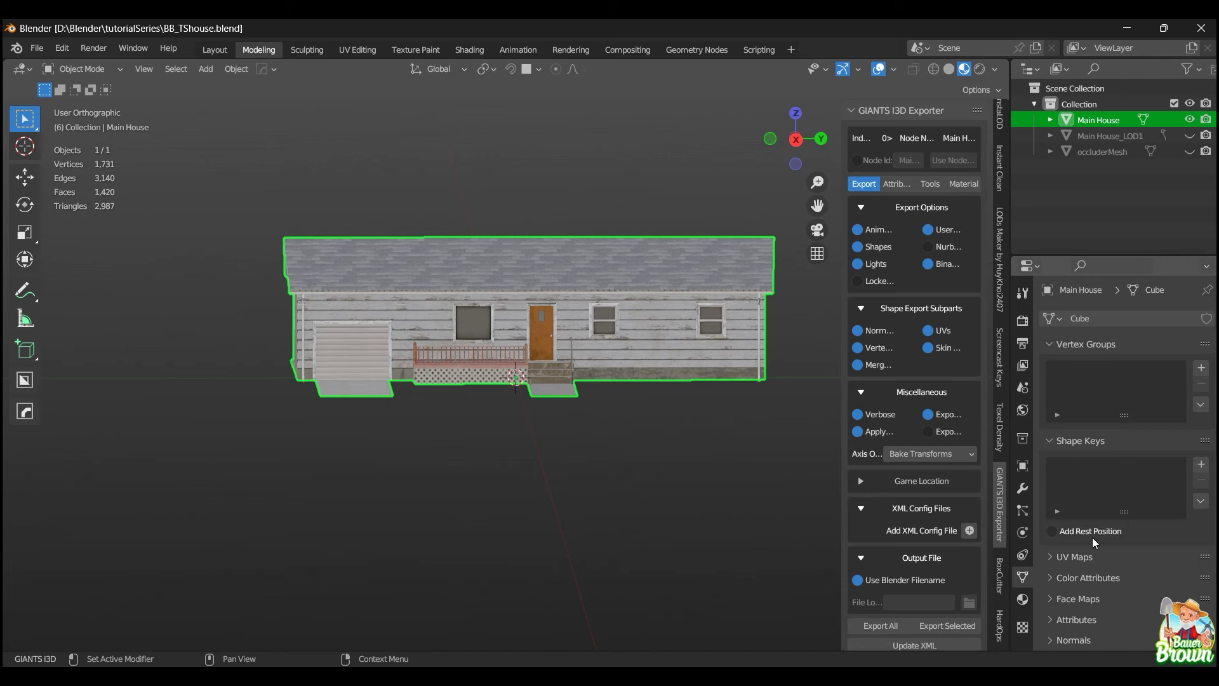
pyautogui.click(1049, 558)
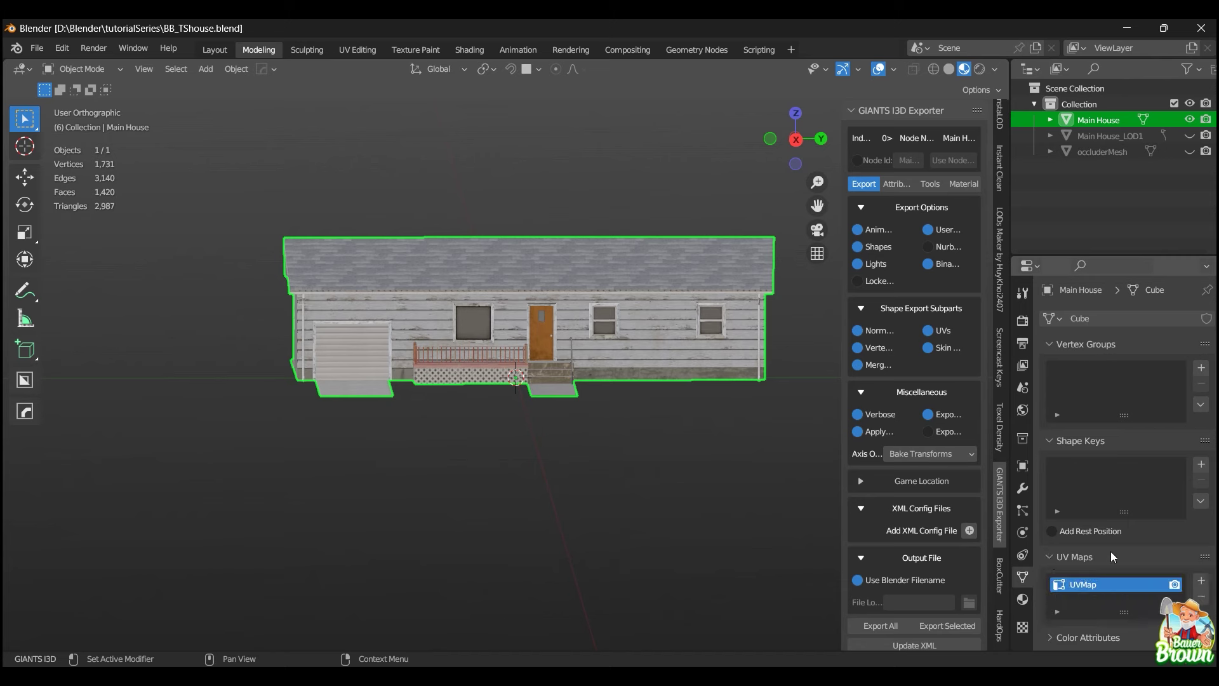
pyautogui.click(1201, 582)
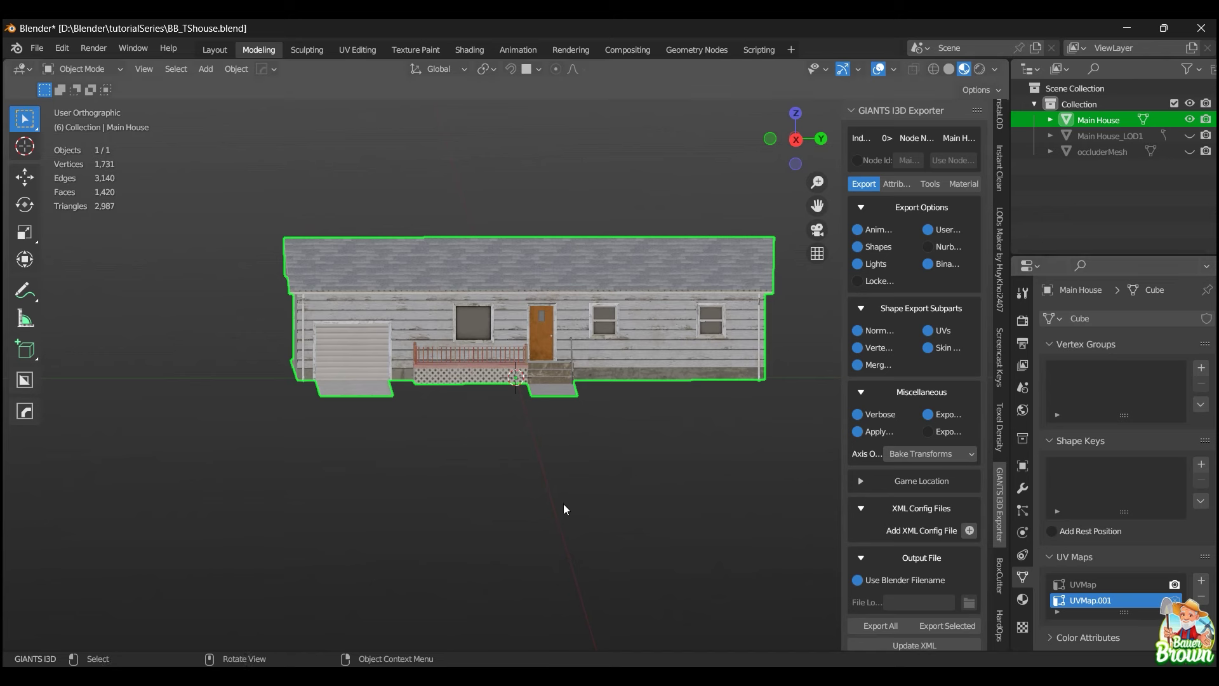
pyautogui.press('ctrl')
pyautogui.hotkey('ctrl', 's')
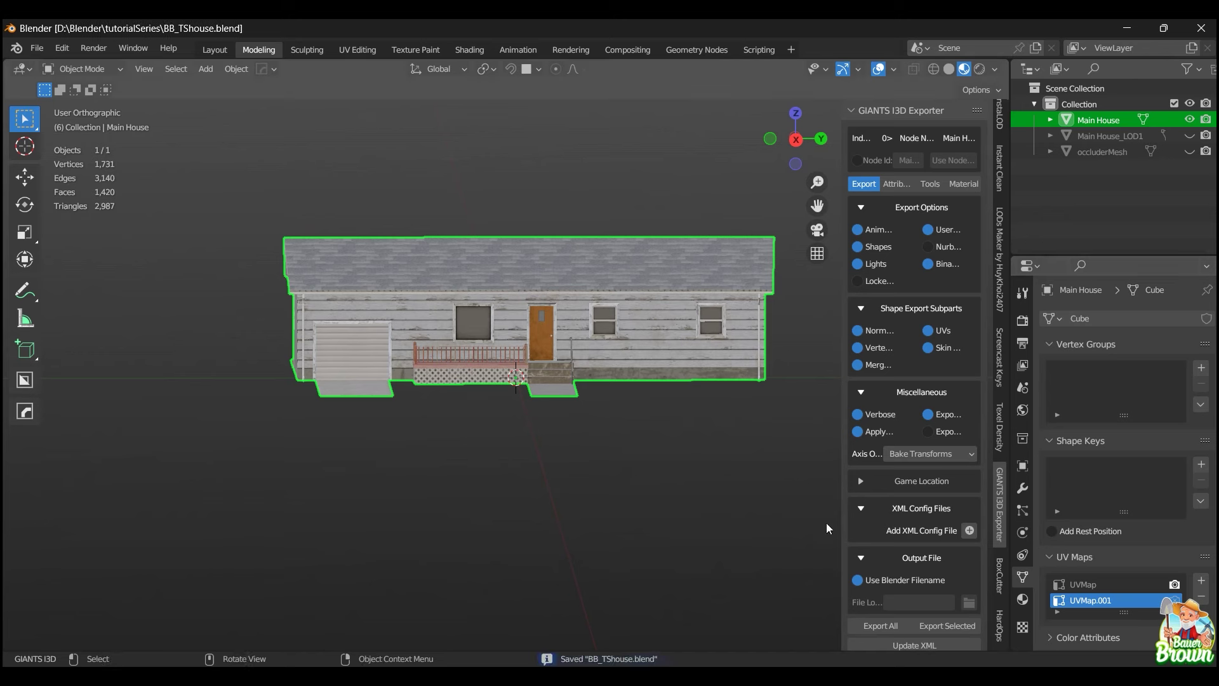
# Switch back to GIANTS Editor and enable Rigid Body on the Main House object in the BB_TShouse01 group.
pyautogui.moveTo(666, 676)
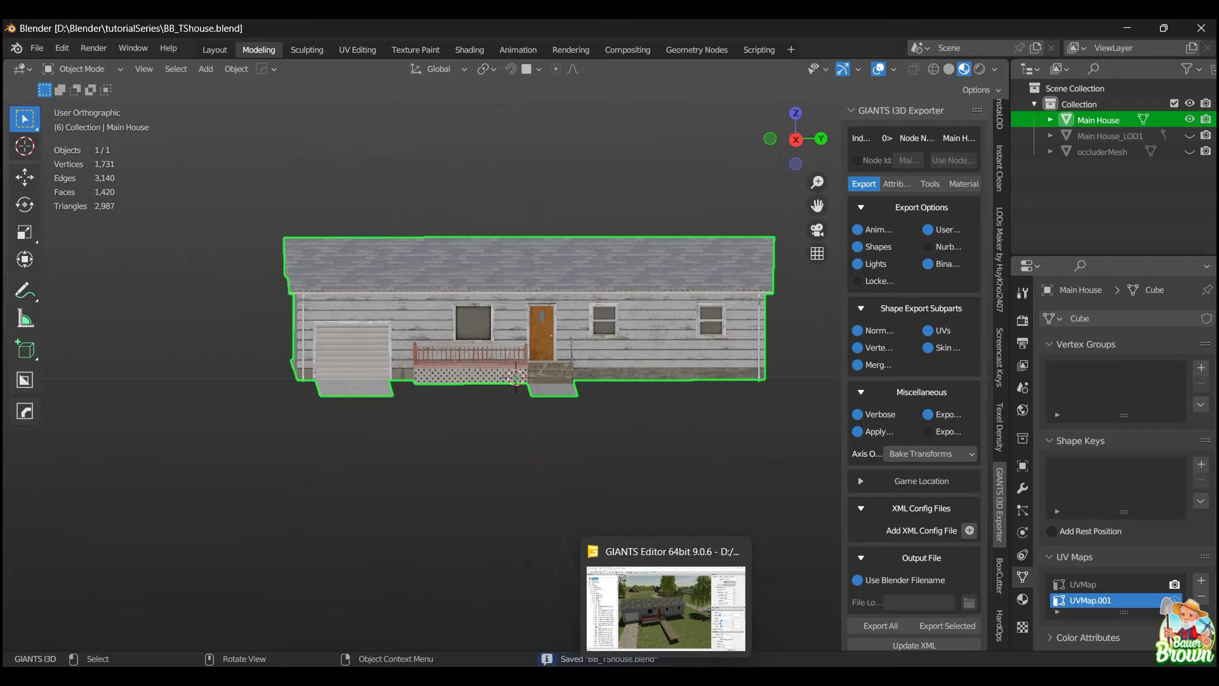
pyautogui.click(662, 572)
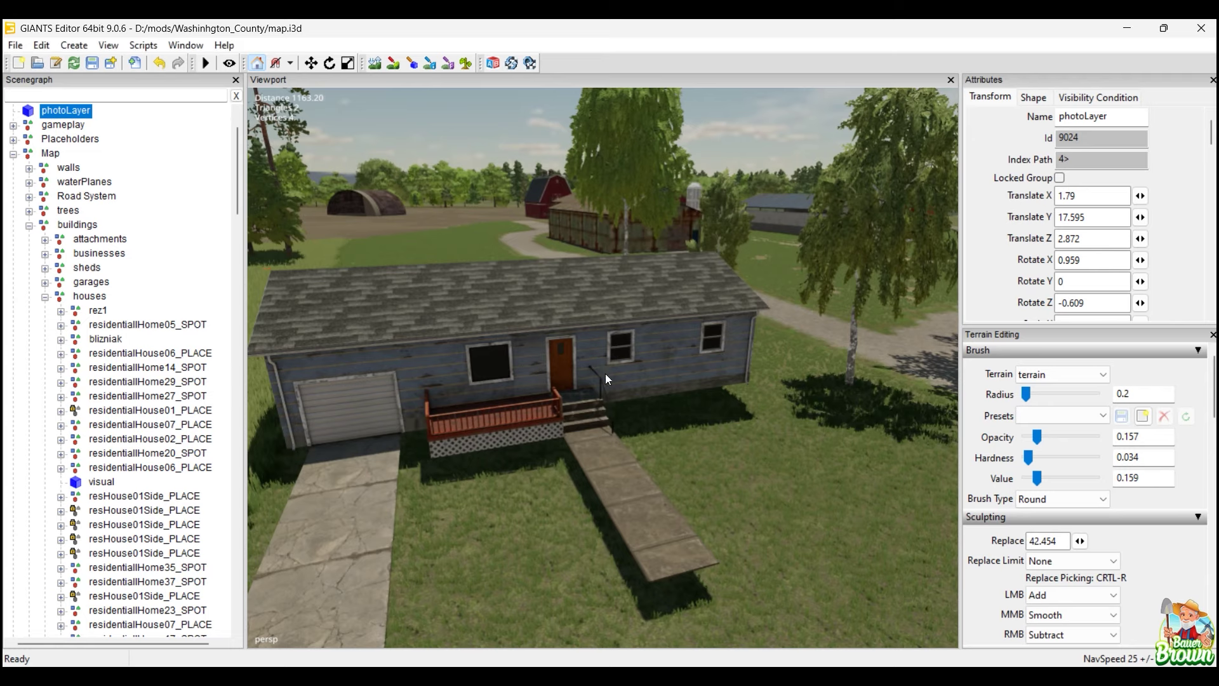
pyautogui.keyDown('alt'); pyautogui.moveTo(622, 460); pyautogui.dragTo(587, 439, button='middle'); pyautogui.keyUp('alt')
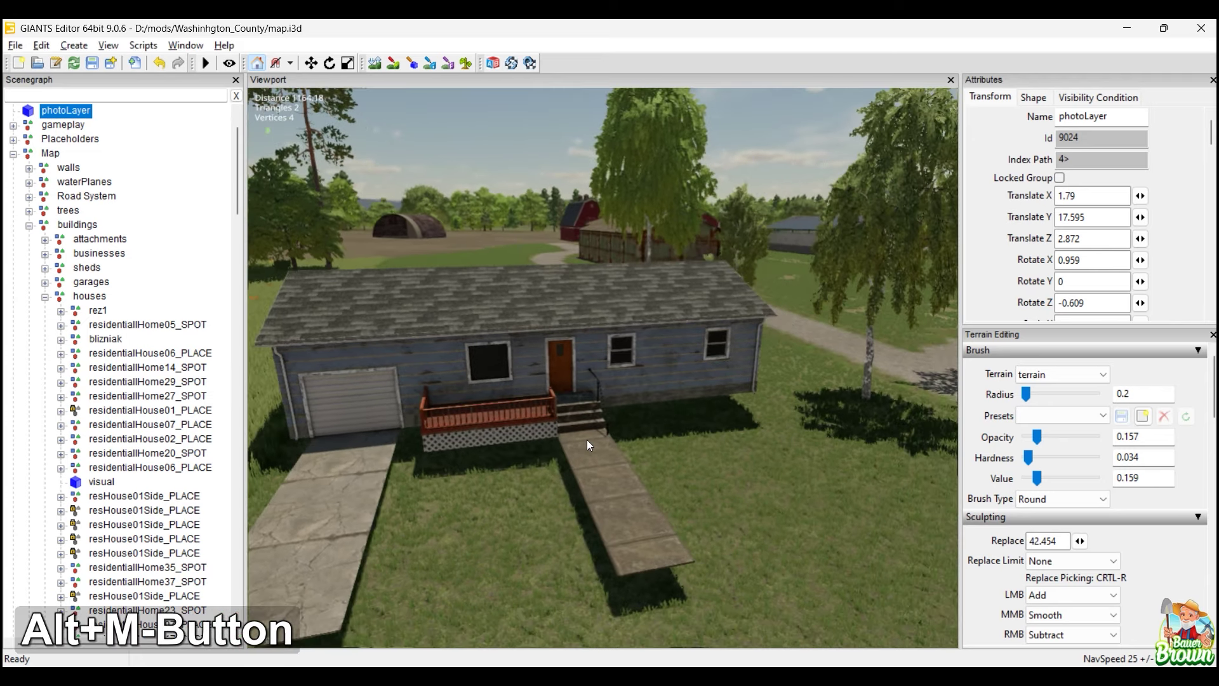
pyautogui.click(607, 376)
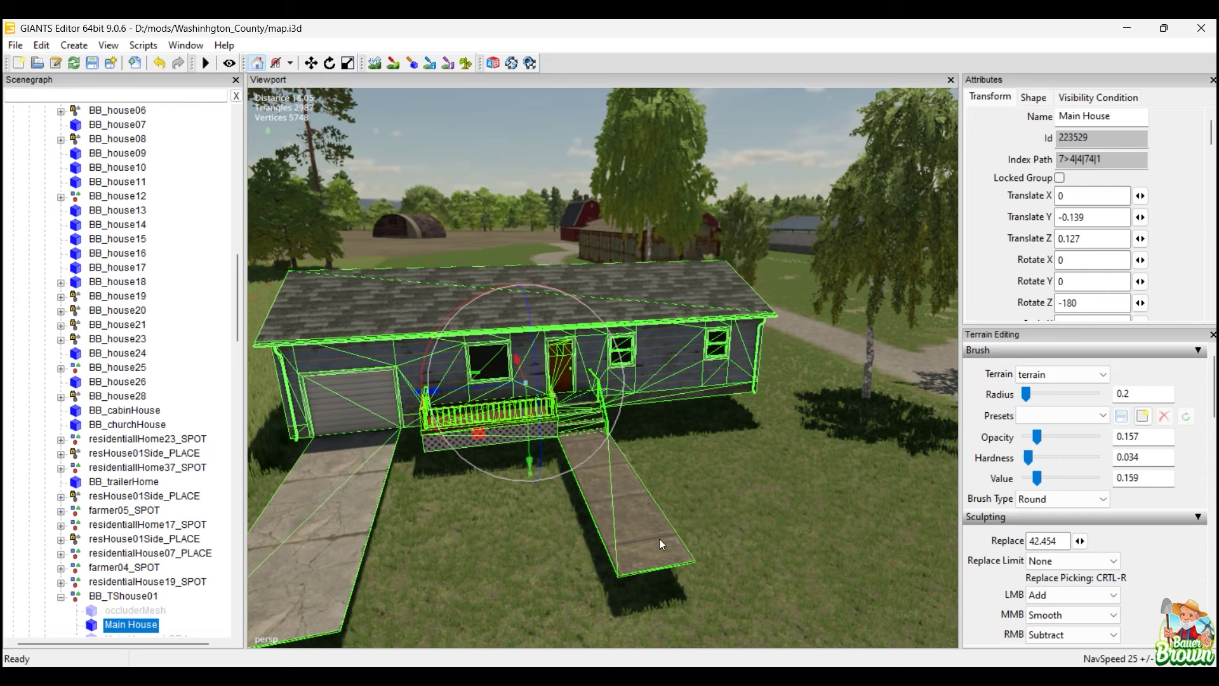
pyautogui.keyDown('alt'); pyautogui.moveTo(749, 498); pyautogui.dragTo(619, 543); pyautogui.keyUp('alt')
pyautogui.keyDown('alt'); pyautogui.moveTo(620, 542); pyautogui.dragTo(599, 531, button='middle'); pyautogui.keyUp('alt')
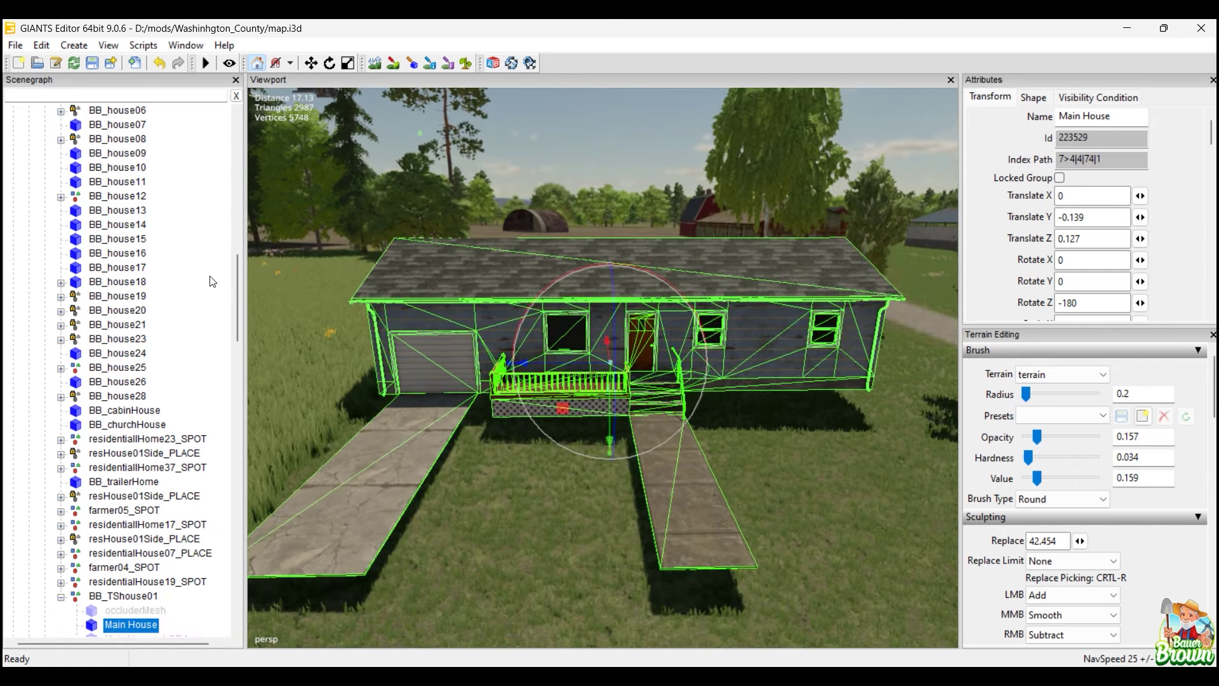
pyautogui.moveTo(235, 268); pyautogui.dragTo(238, 295)
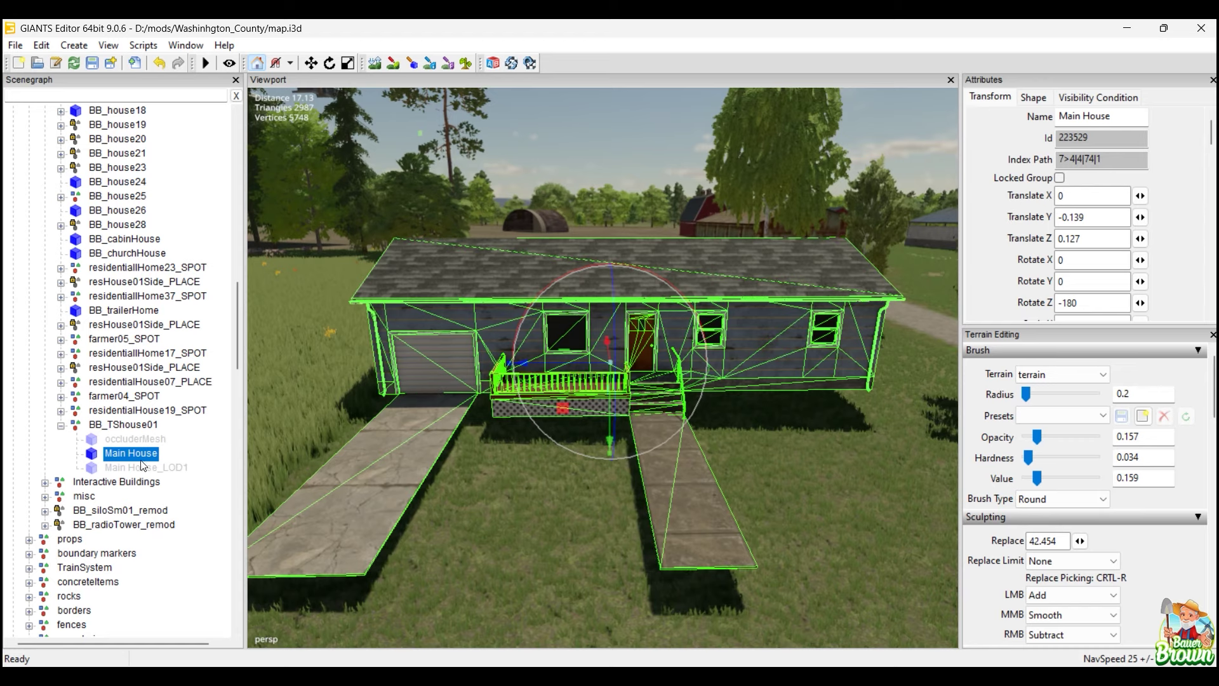
pyautogui.scroll(-1, 1164, 208)
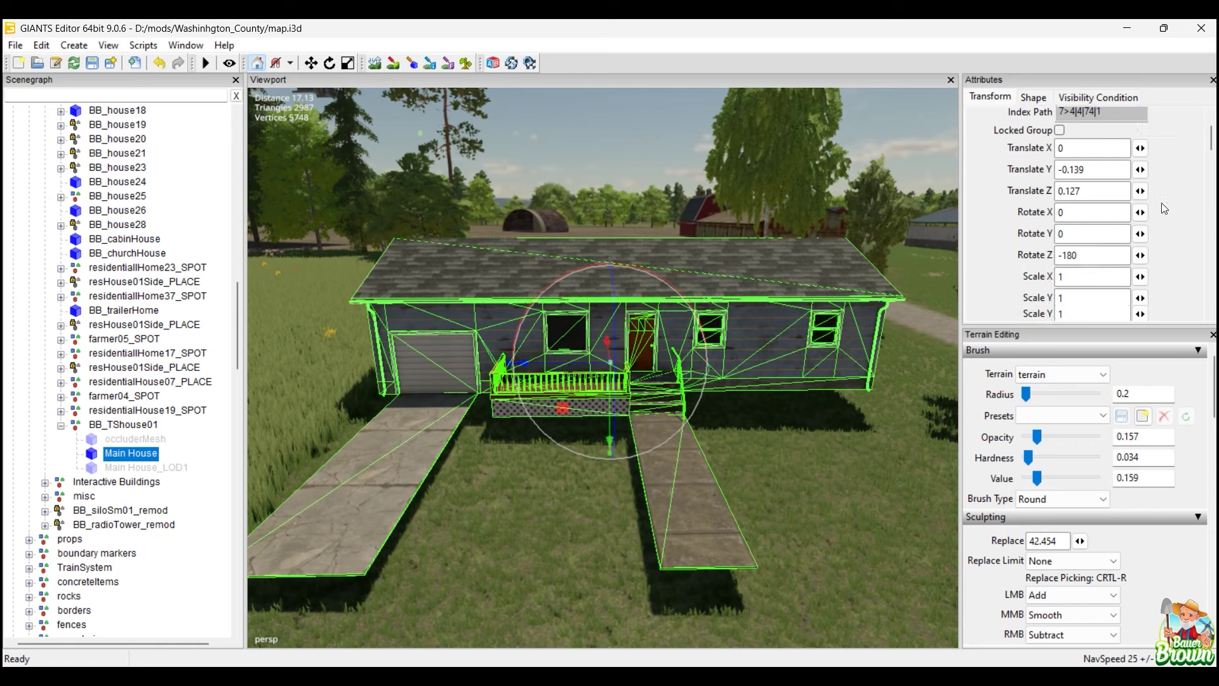
pyautogui.scroll(-4, 1165, 208)
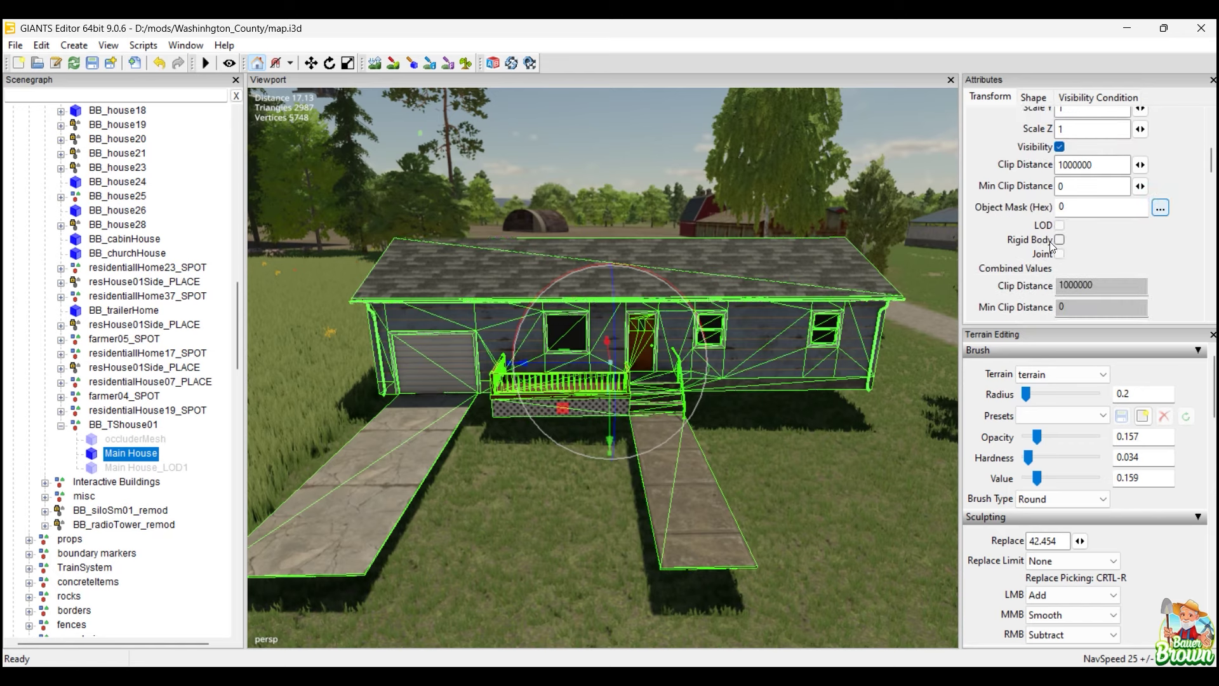
pyautogui.click(1059, 239)
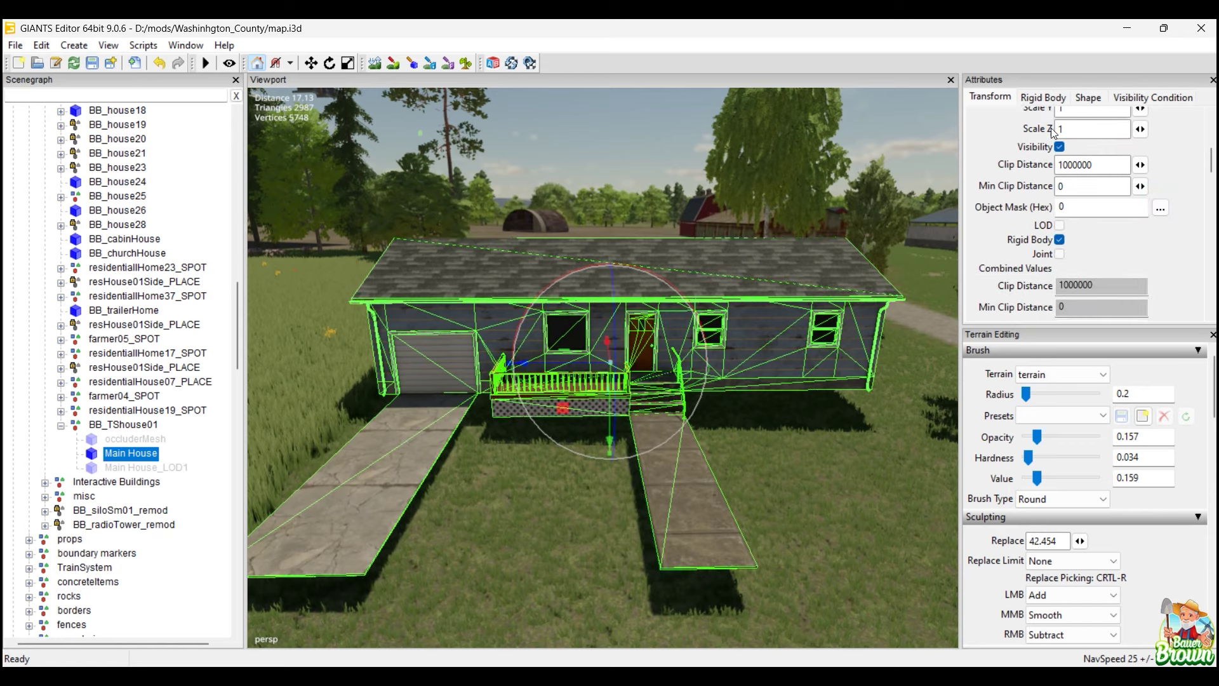
# Review the Rigid Body and Shape attributes of Main House.
pyautogui.click(1059, 99)
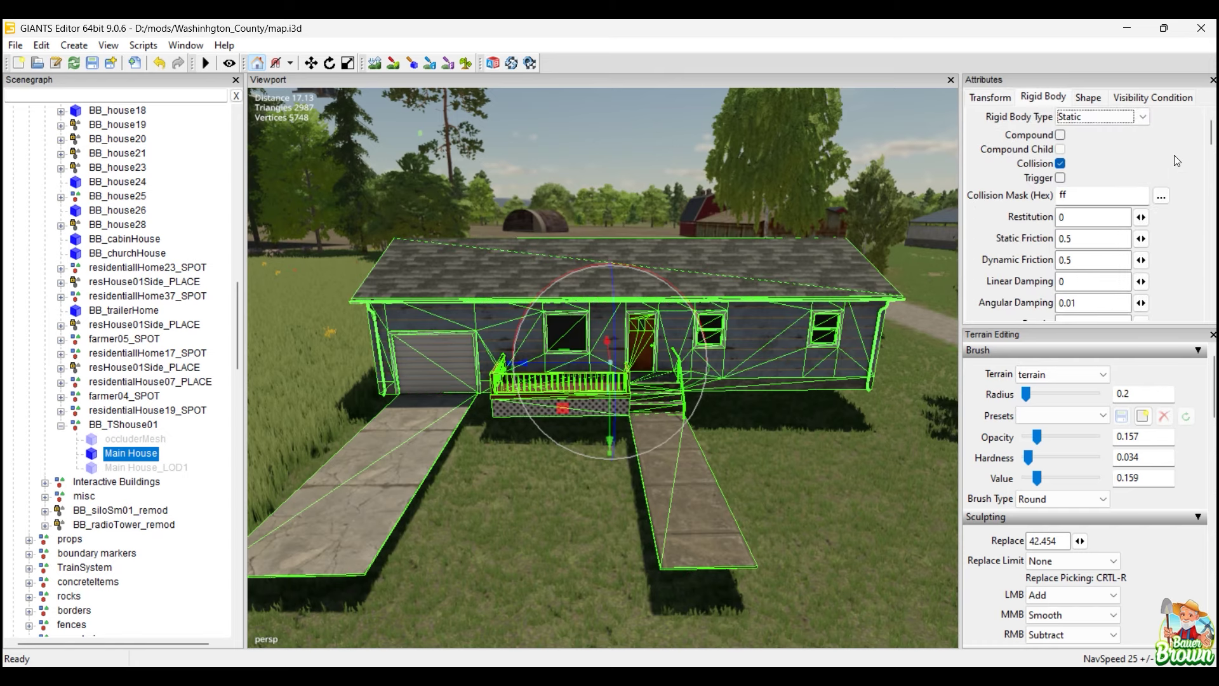
pyautogui.scroll(-3, 1175, 155)
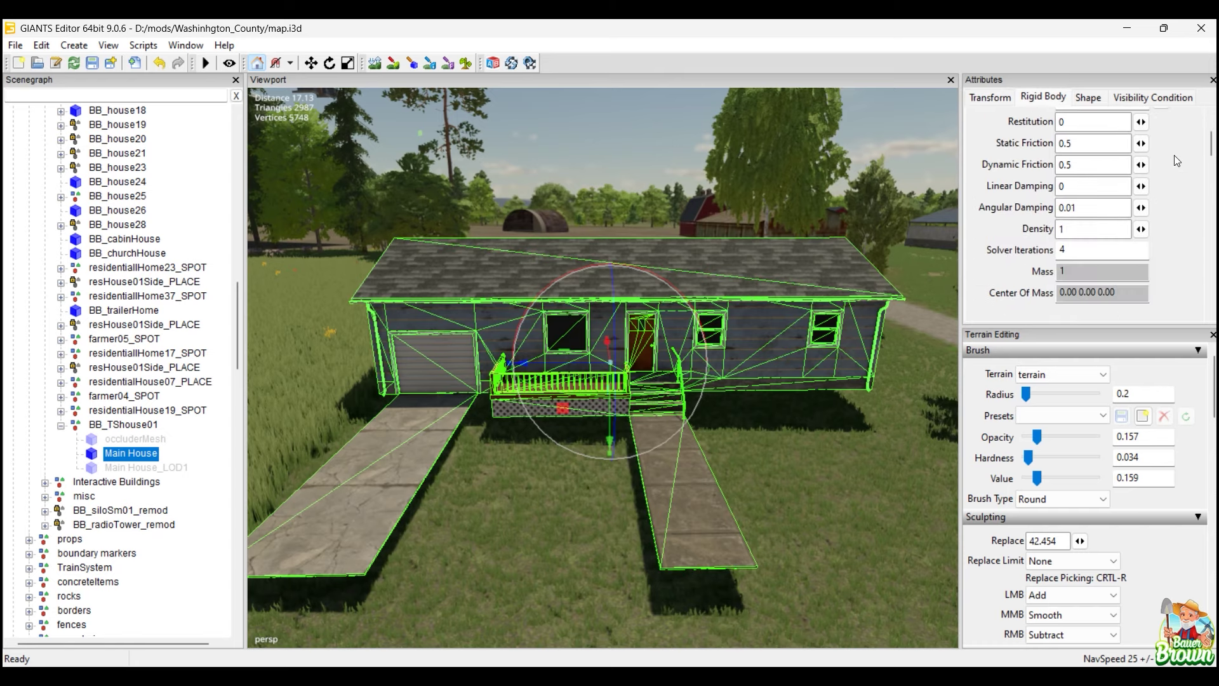
pyautogui.scroll(3, 1175, 155)
pyautogui.click(1091, 99)
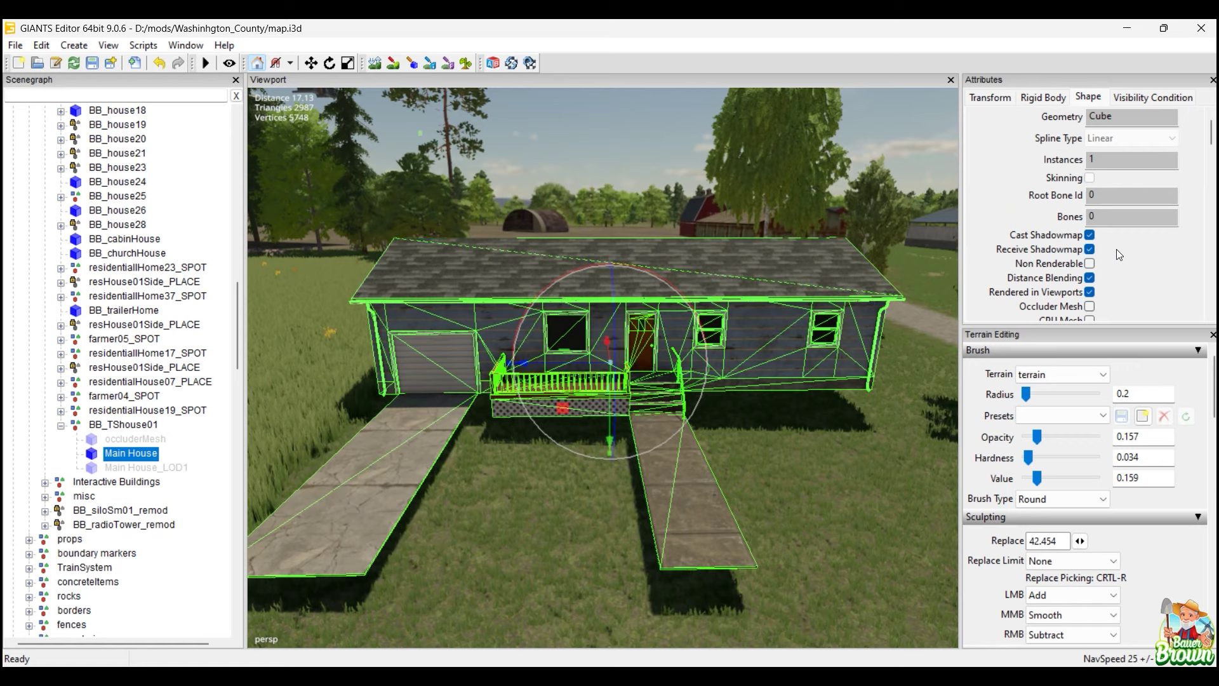
pyautogui.scroll(-1, 1112, 261)
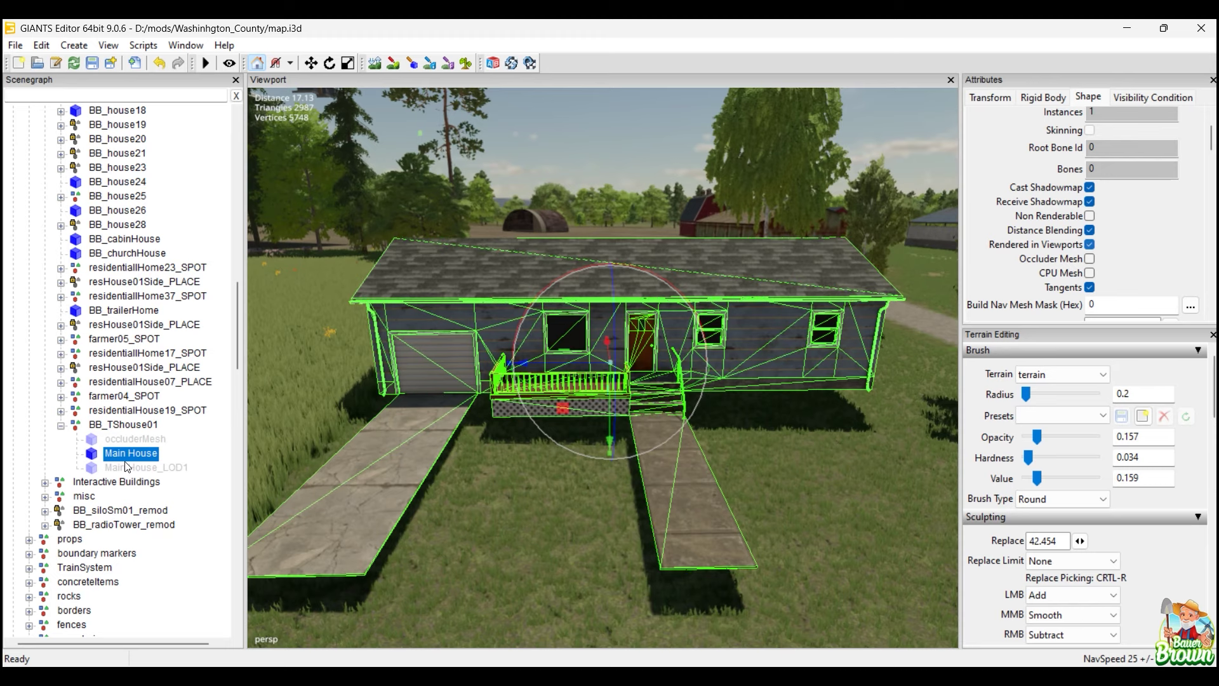
# Enable Occluder Mesh on BB_TShouse01's occluderMesh and turn off Cast Shadowmap and Receive Shadowmap.
pyautogui.click(132, 440)
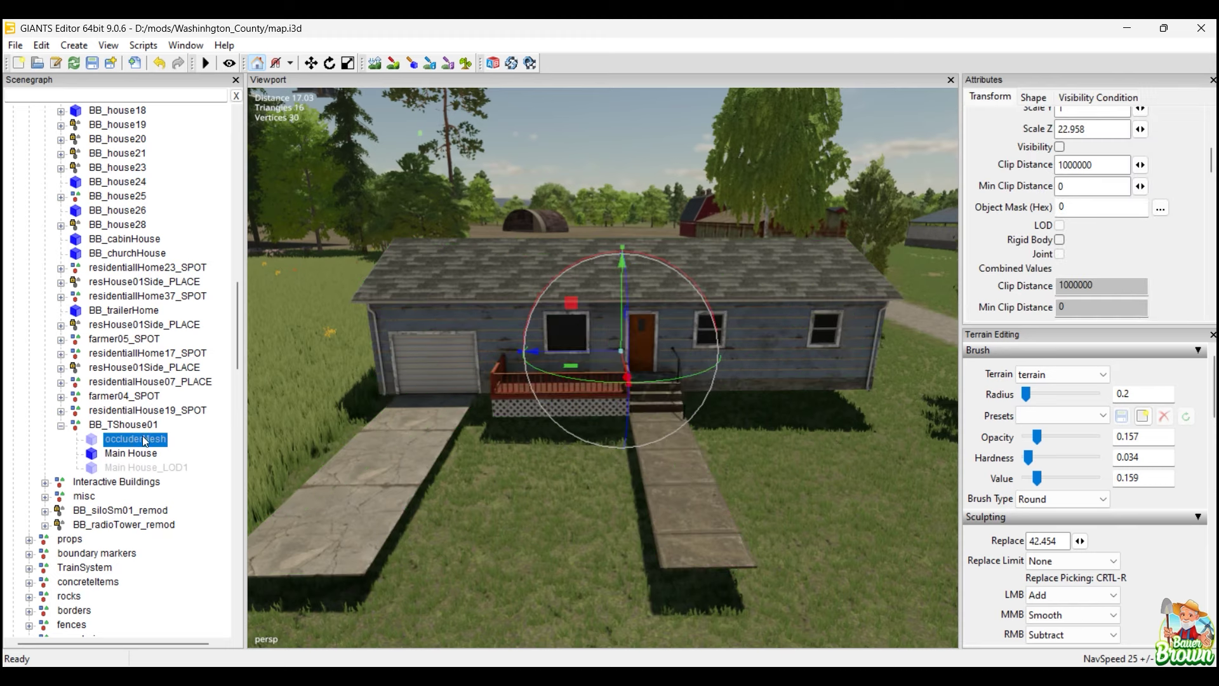
pyautogui.click(1037, 98)
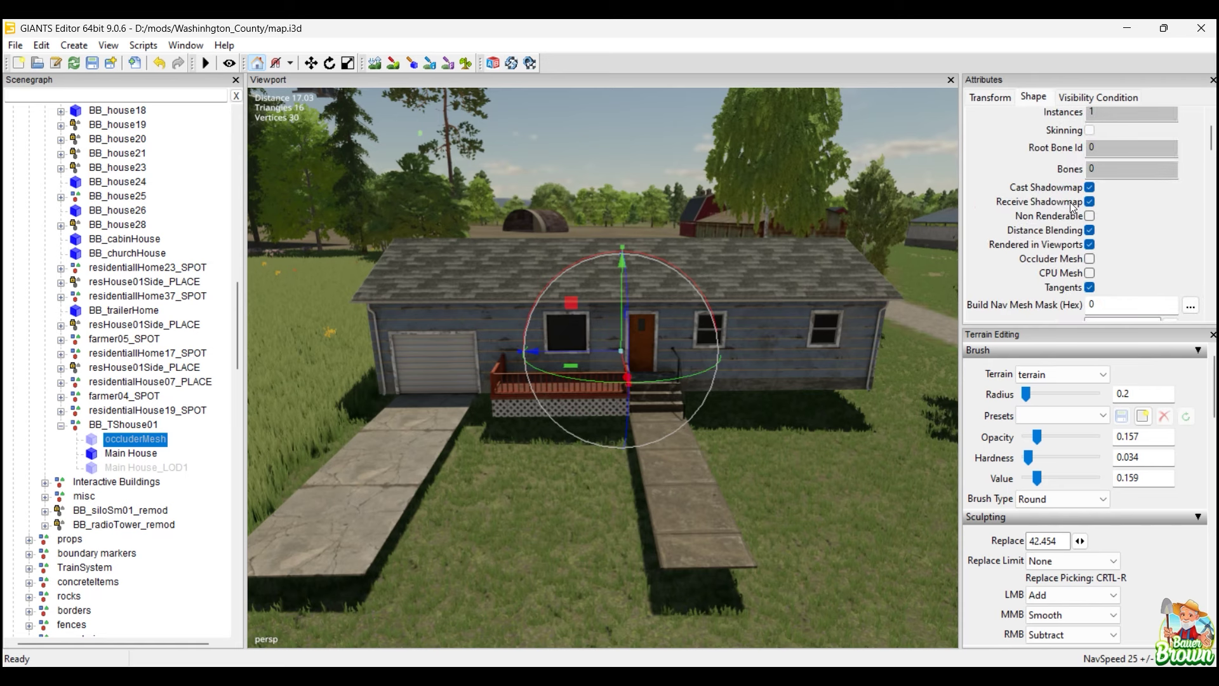
pyautogui.click(1089, 260)
pyautogui.scroll(1, 79, 386)
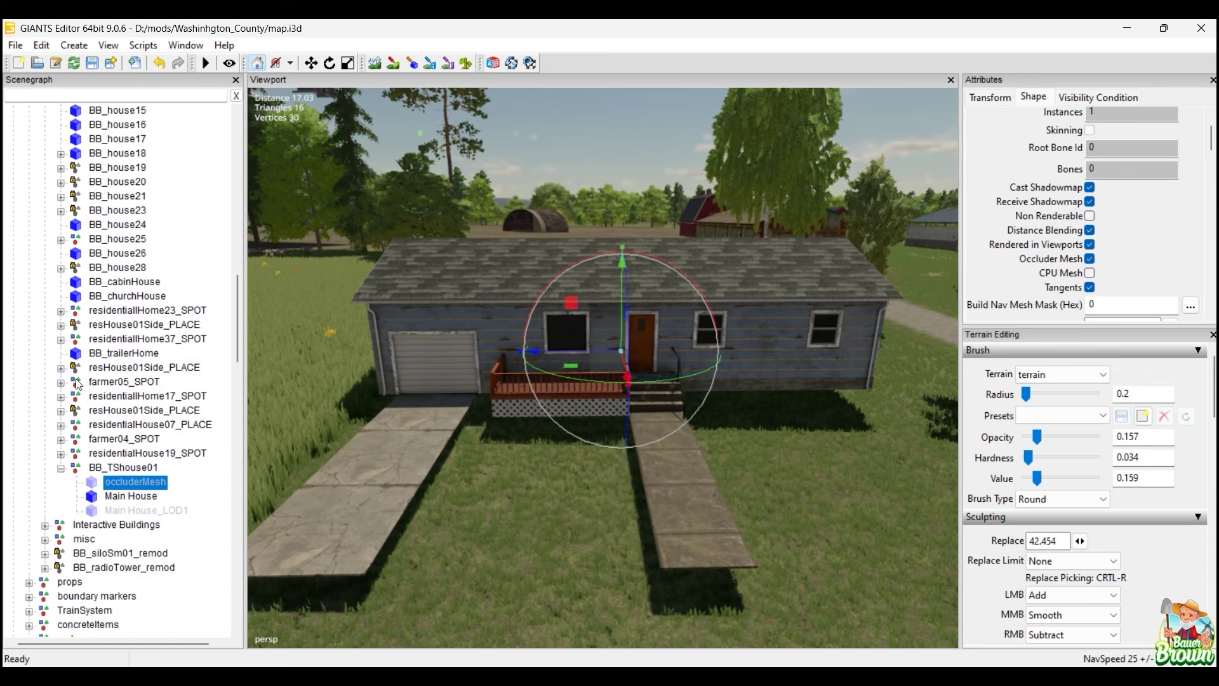
pyautogui.scroll(-1, 77, 384)
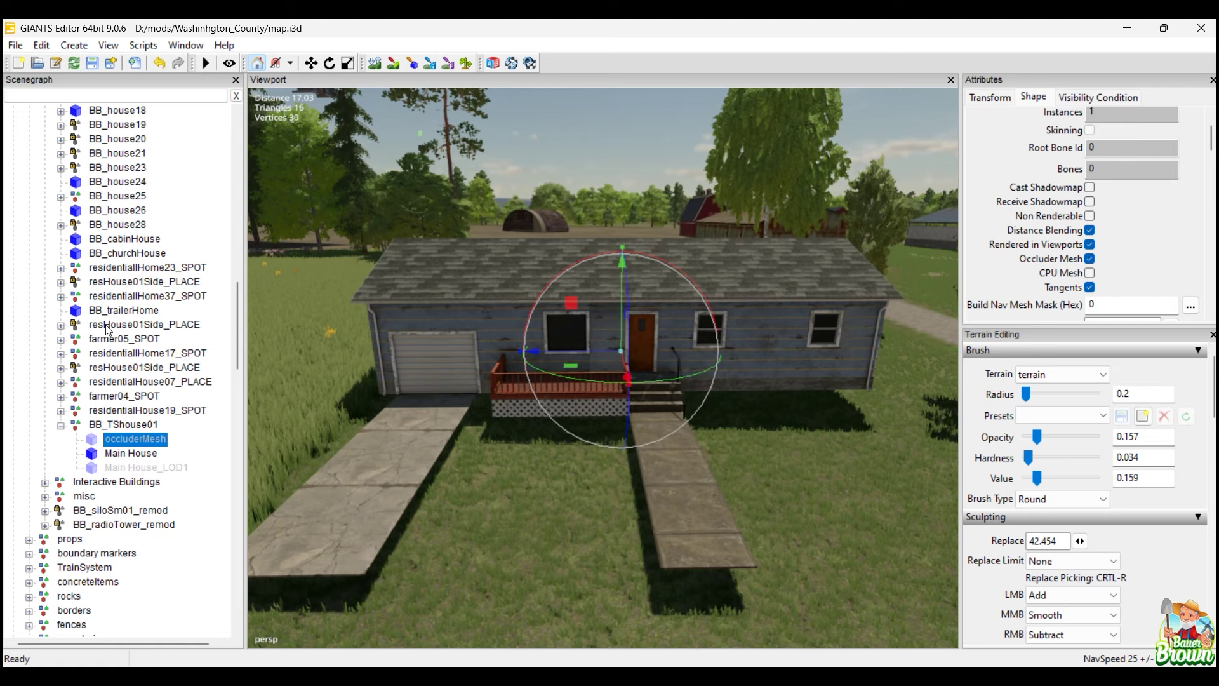
# Examine the shape attributes of the occluderMesh inside the resHouse01Side_PLACE house as a reference.
pyautogui.click(61, 326)
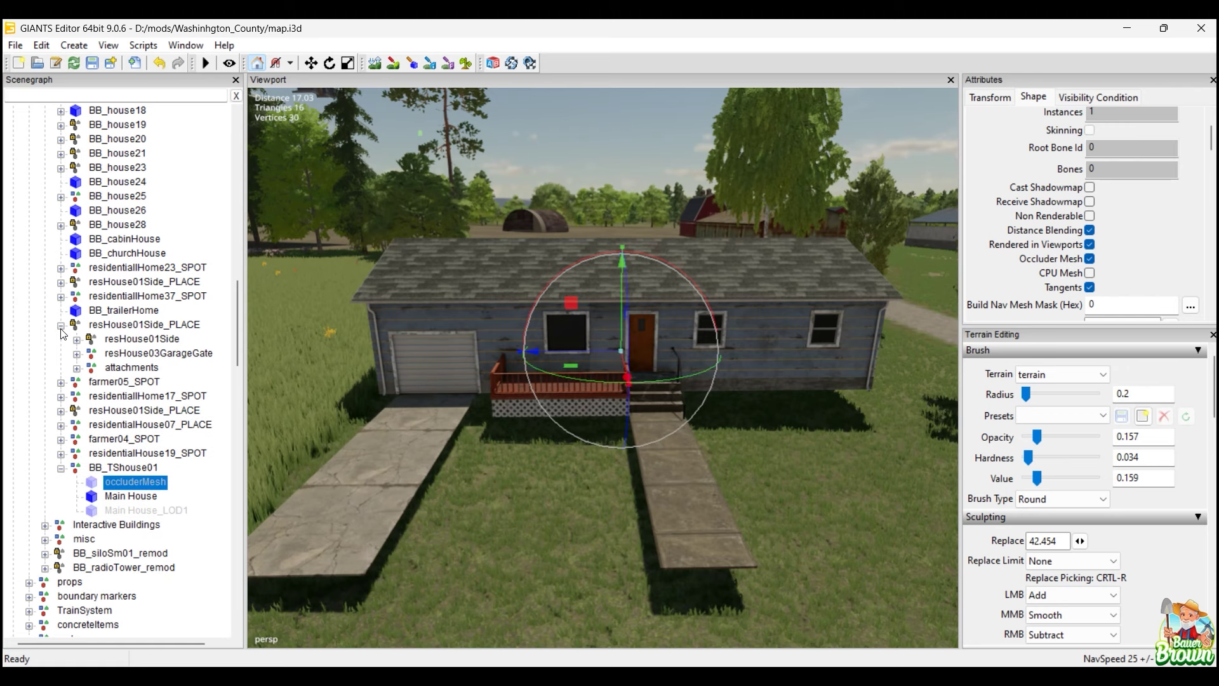
pyautogui.click(77, 343)
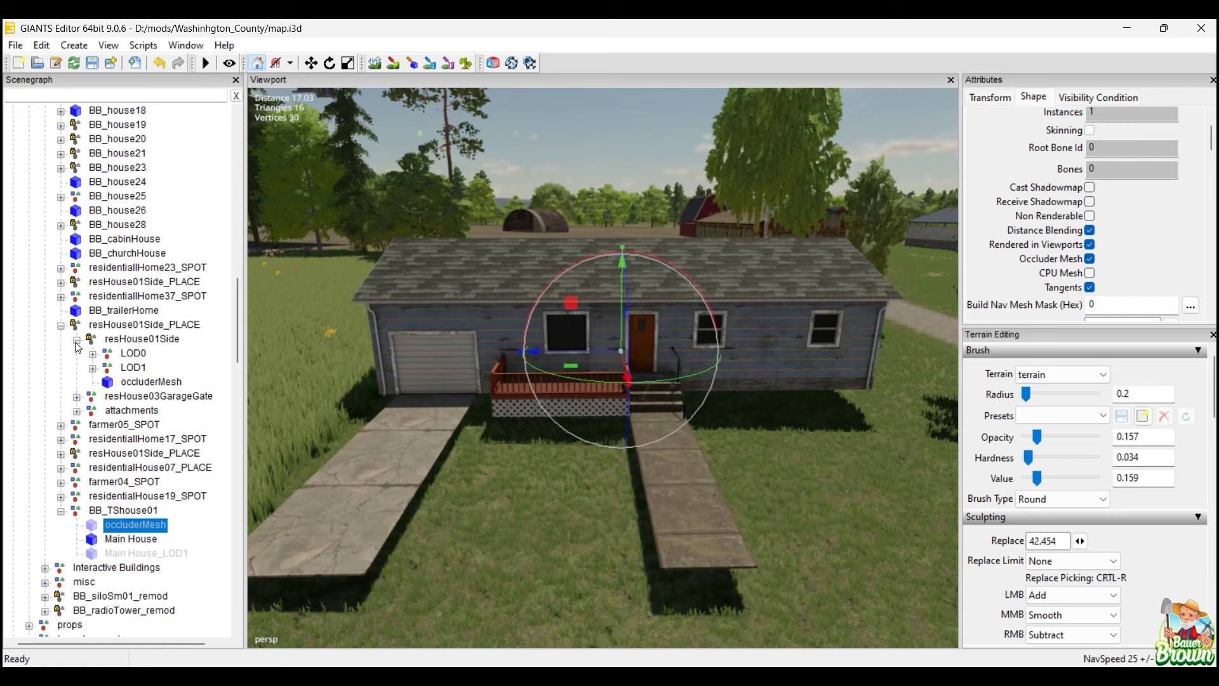
pyautogui.click(151, 383)
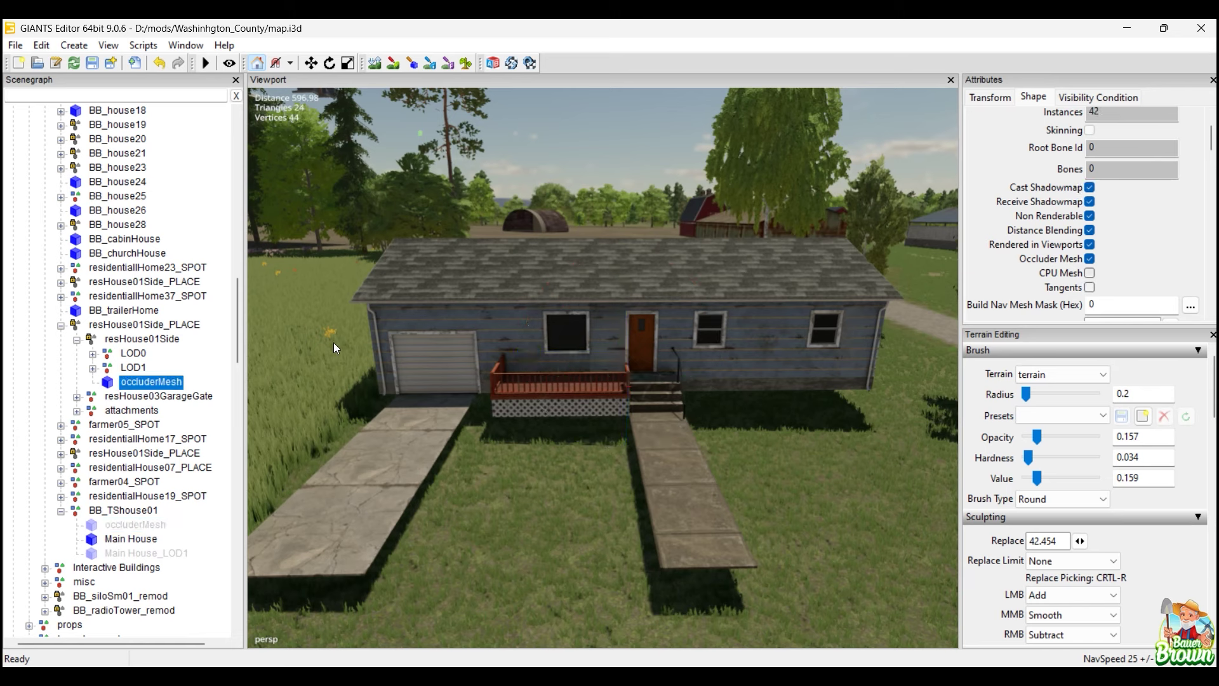
# Enable Cast Shadowmap, Receive Shadowmap and Non Renderable on BB_TShouse01's occluderMesh, and disable Tangents.
pyautogui.click(125, 524)
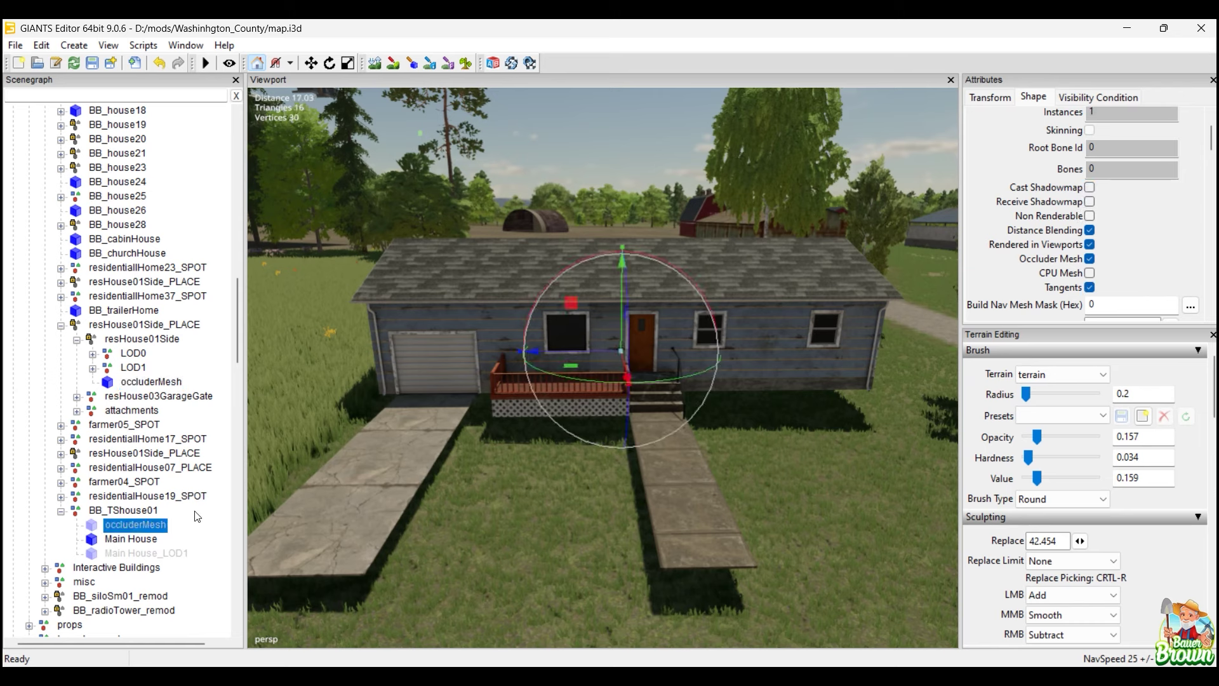
pyautogui.click(1090, 202)
pyautogui.click(1089, 187)
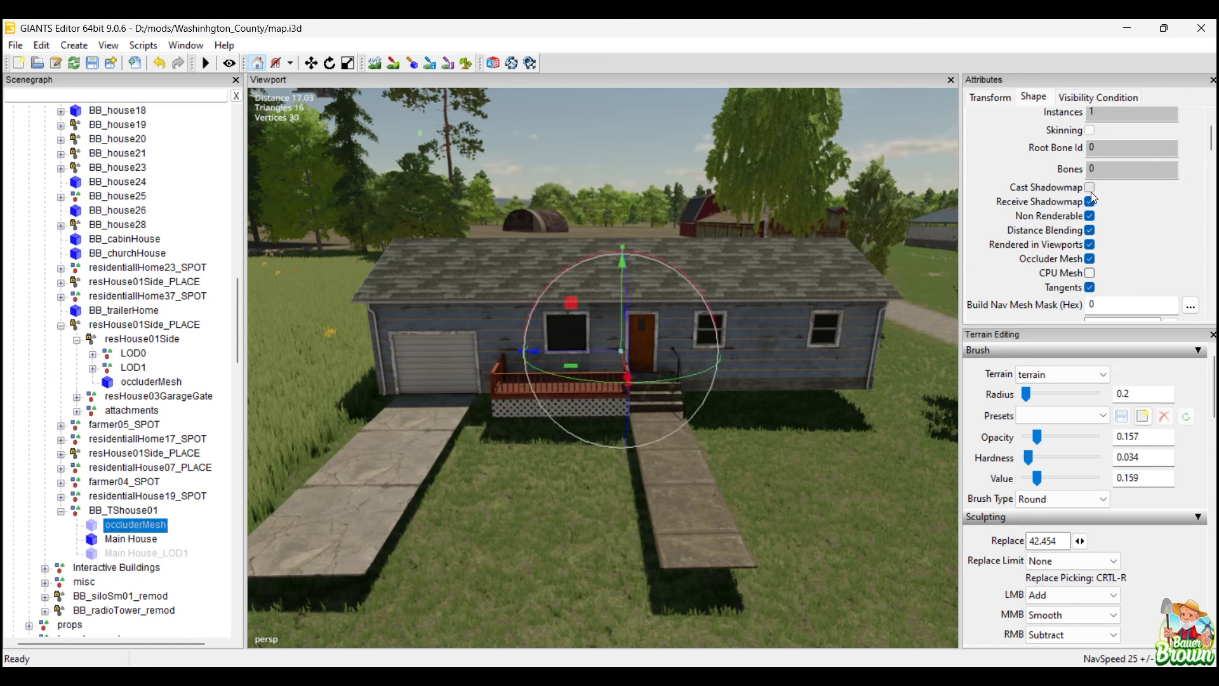
pyautogui.click(1089, 288)
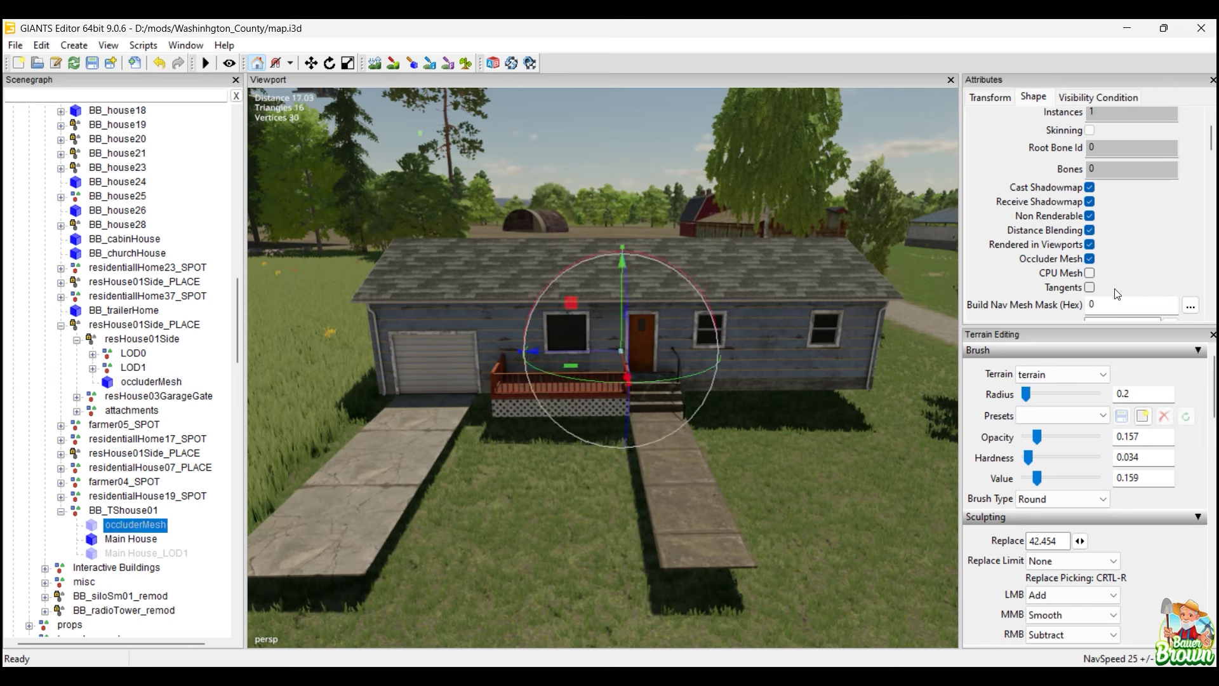
# Check the rigid body and shape settings of the reference house's mesh under LOD1 in resHouse01Side.
pyautogui.click(130, 544)
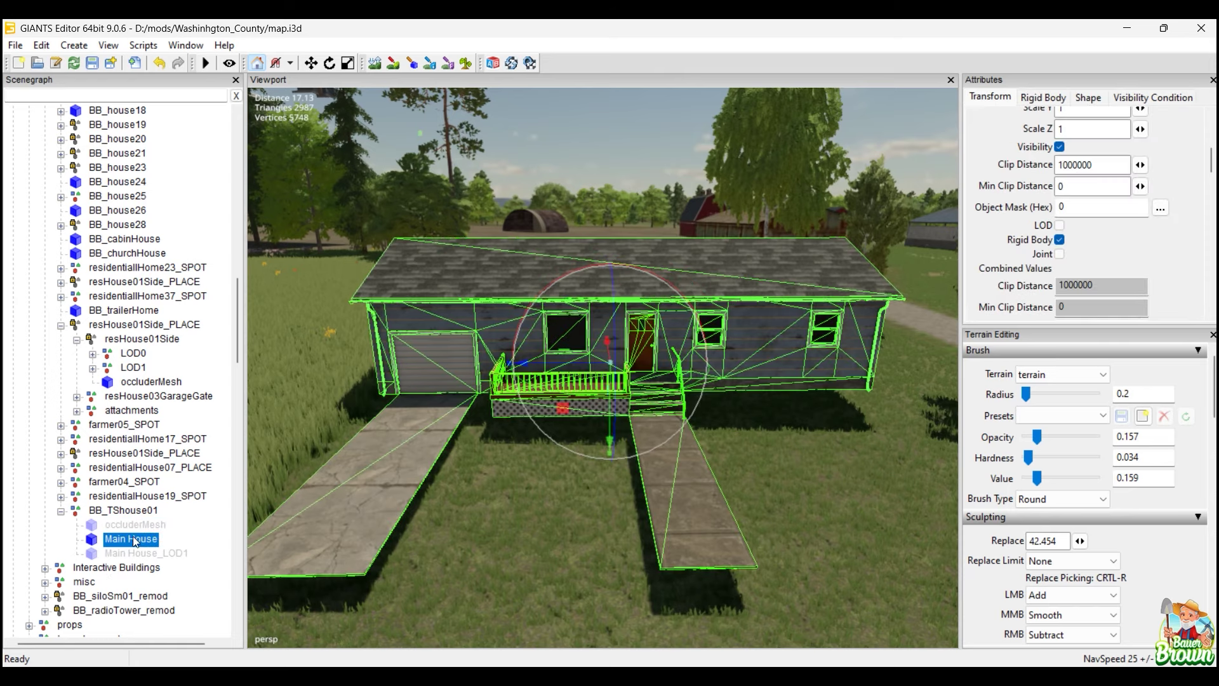
pyautogui.click(94, 369)
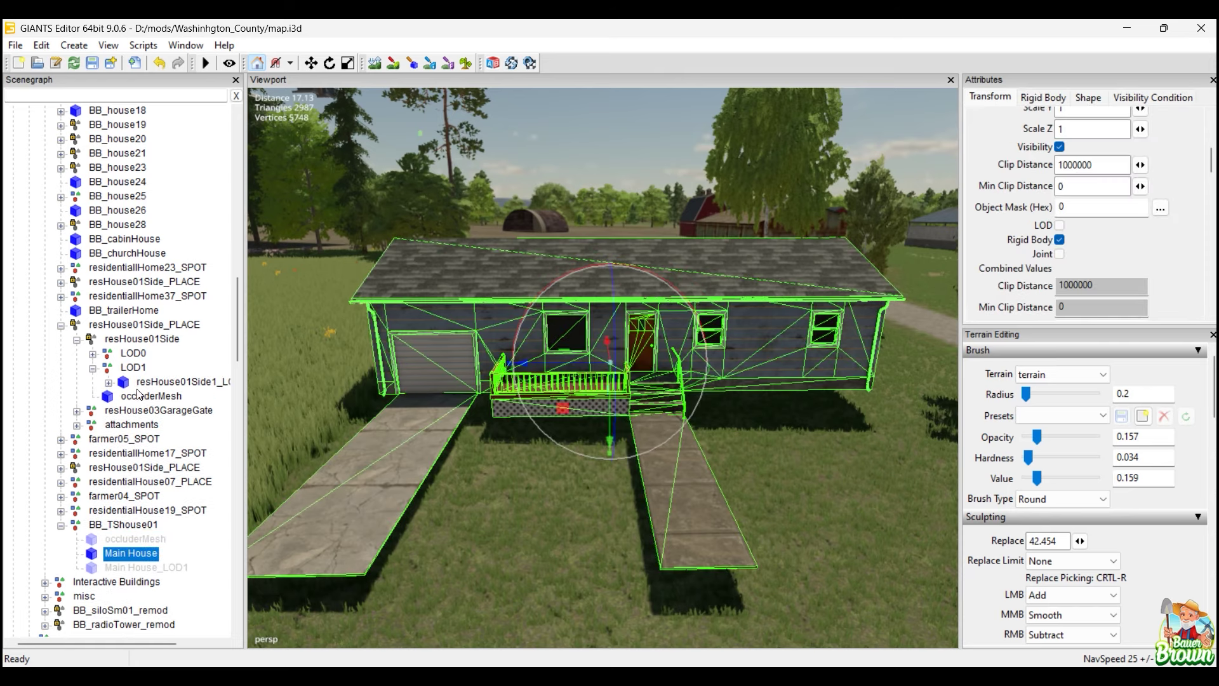
pyautogui.click(157, 383)
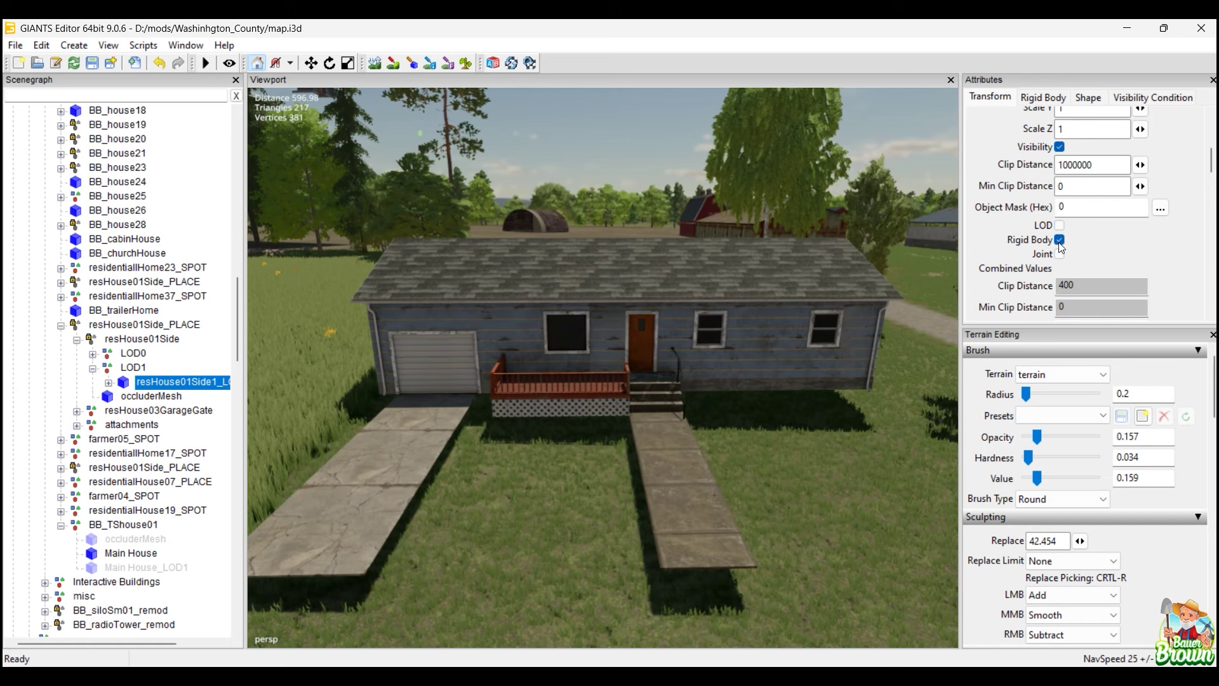
pyautogui.click(1093, 97)
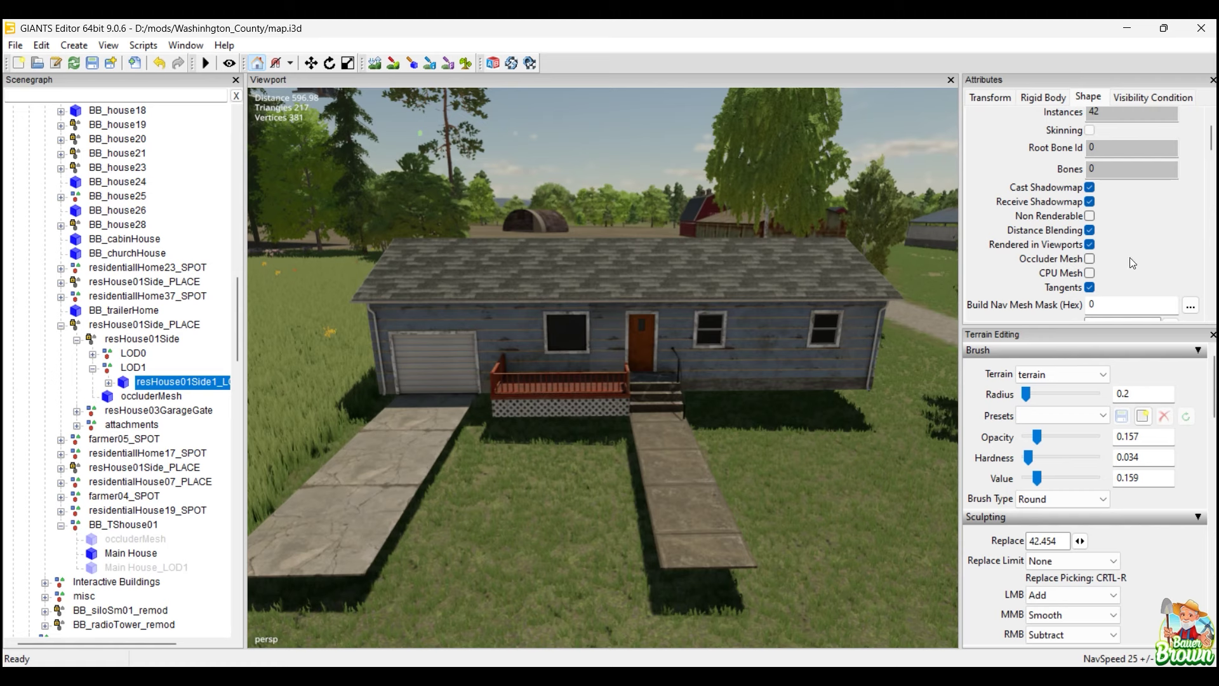
# Review the shape attributes of Main House_LOD1 and enable Rigid Body on it.
pyautogui.click(149, 569)
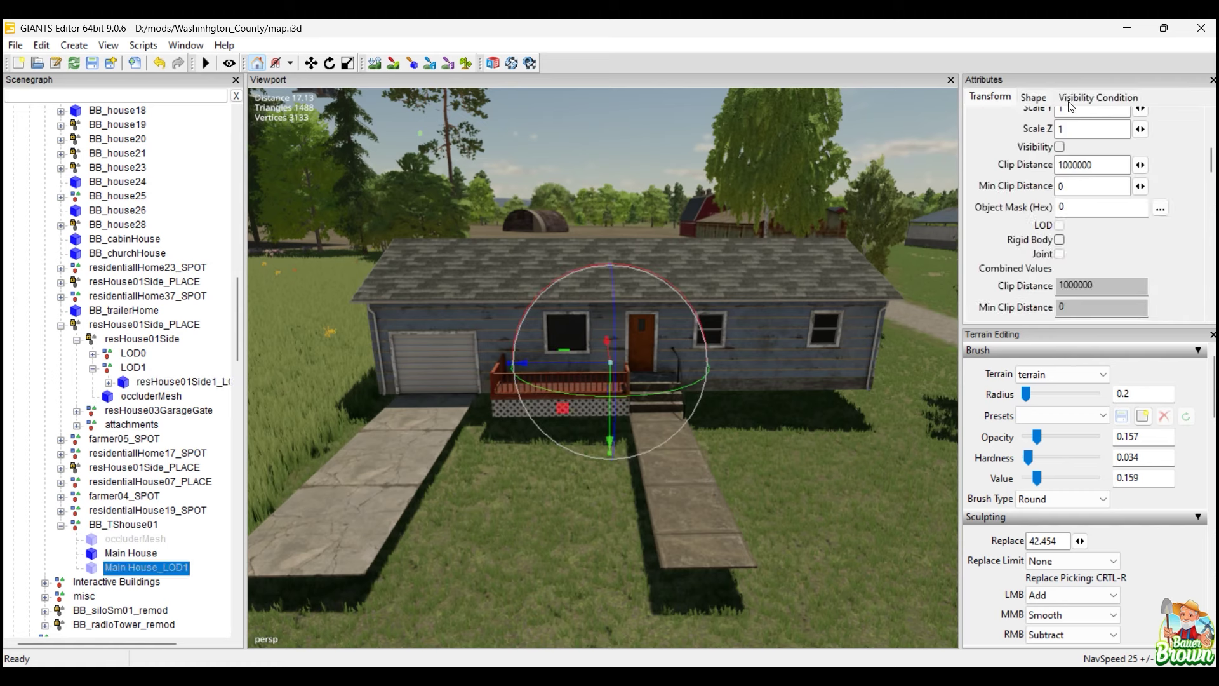
pyautogui.click(1048, 99)
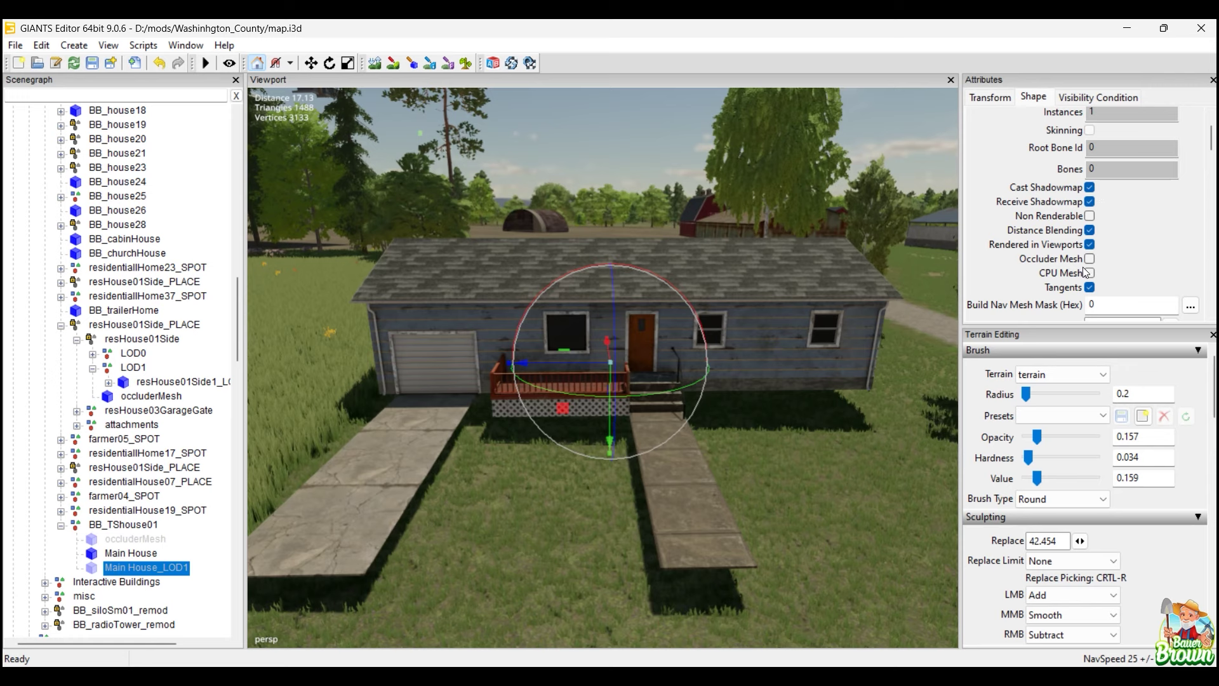
pyautogui.click(1001, 97)
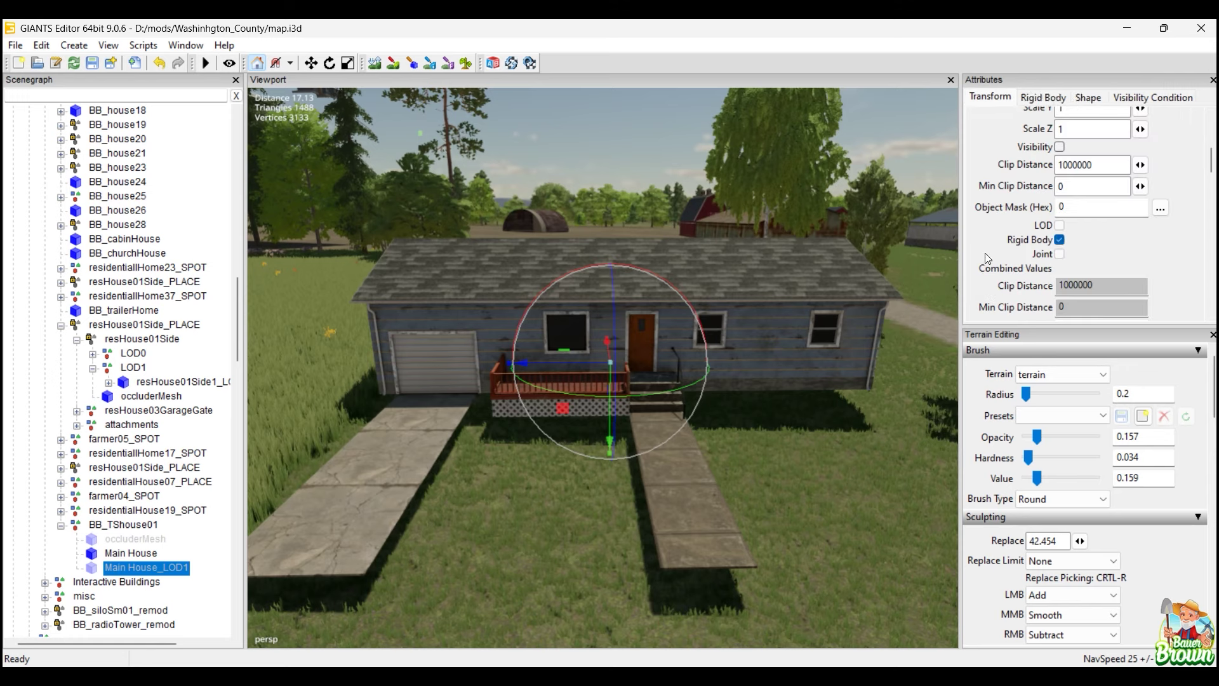
# Enable LOD in the transform attributes of the BB_TShouse01 group.
pyautogui.click(136, 526)
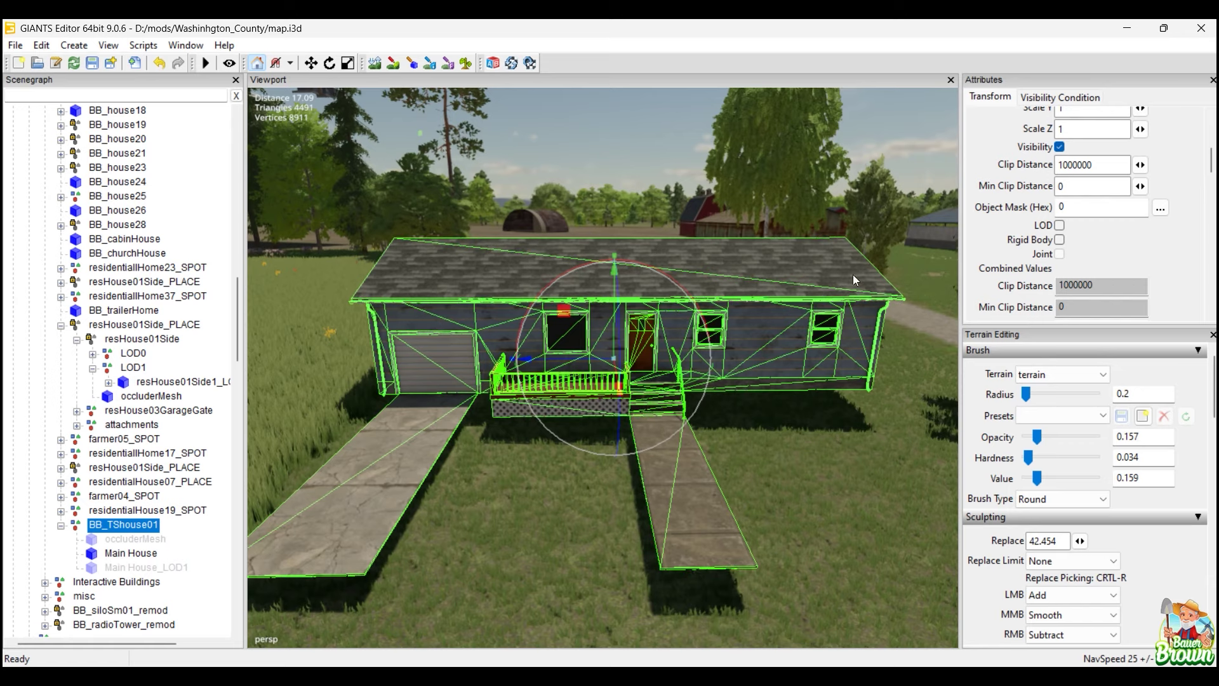
pyautogui.hotkey('ctrl', 'z')
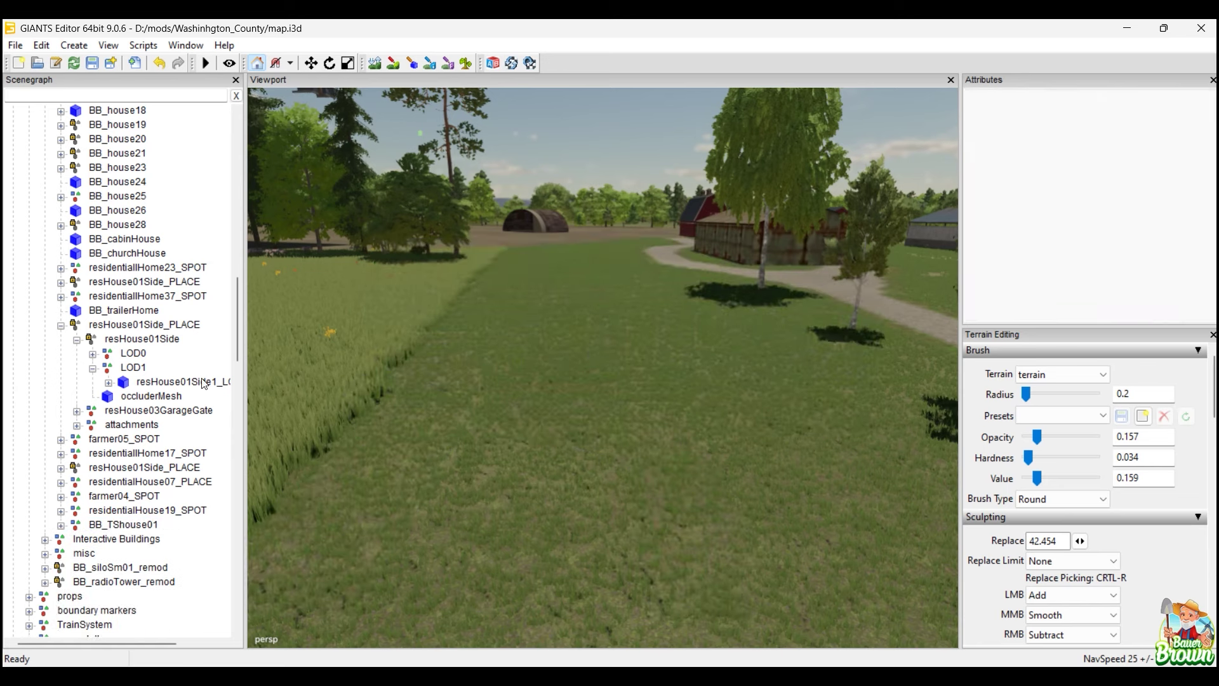
pyautogui.hotkey('ctrl', 'y')
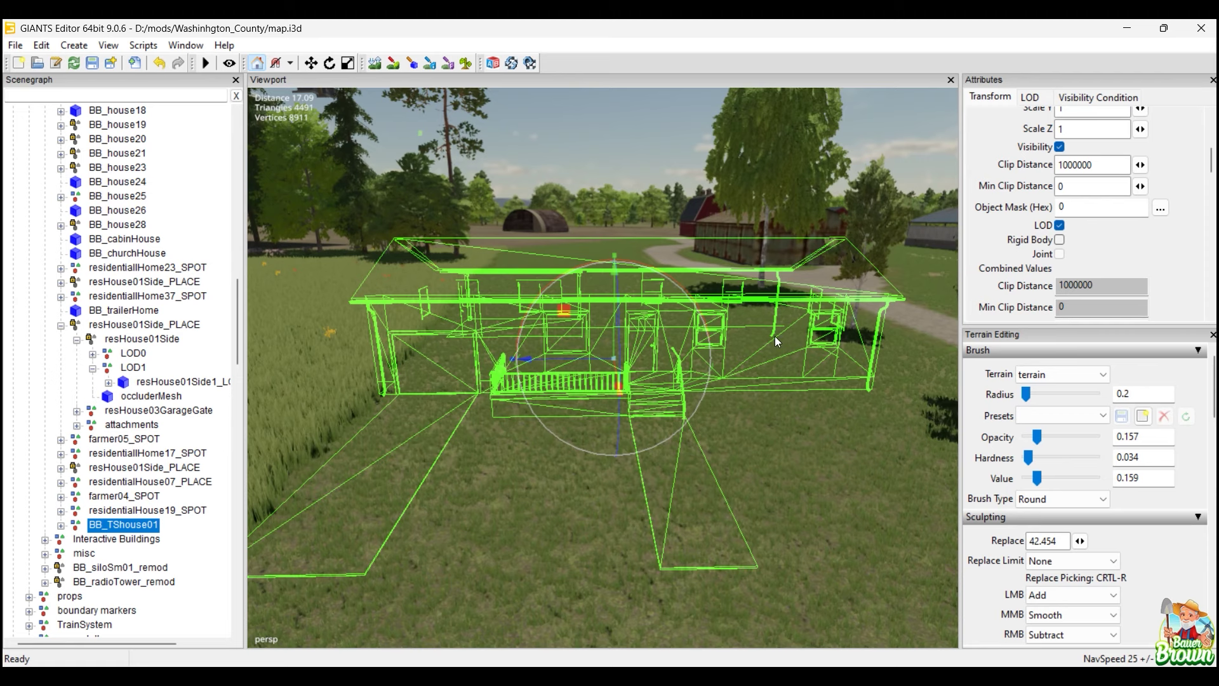
pyautogui.scroll(5, 1183, 254)
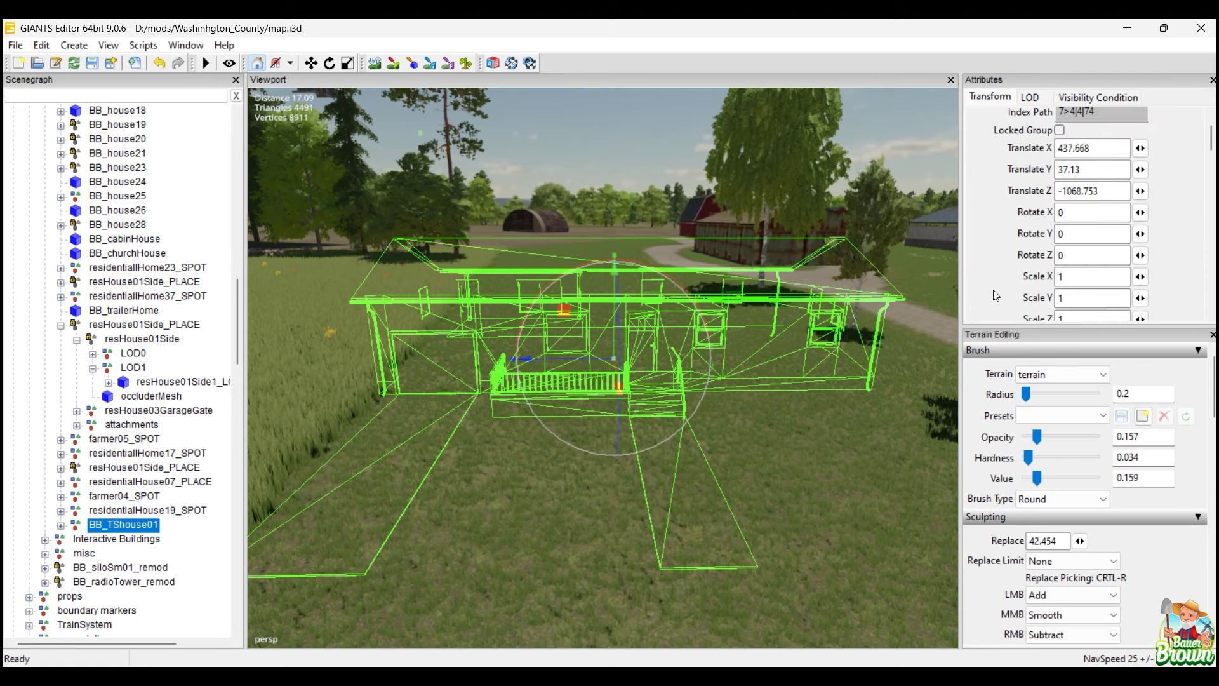
# Check the transform and LOD attributes of the reference group resHouse01Side.
pyautogui.click(122, 329)
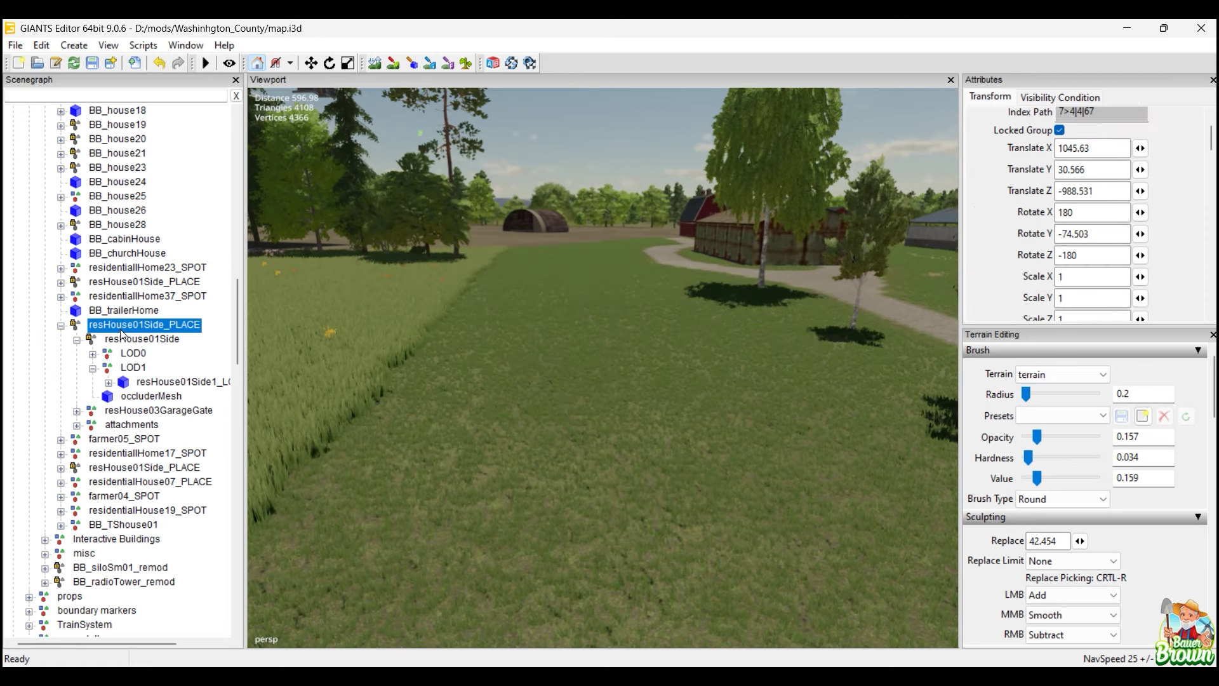
pyautogui.click(152, 341)
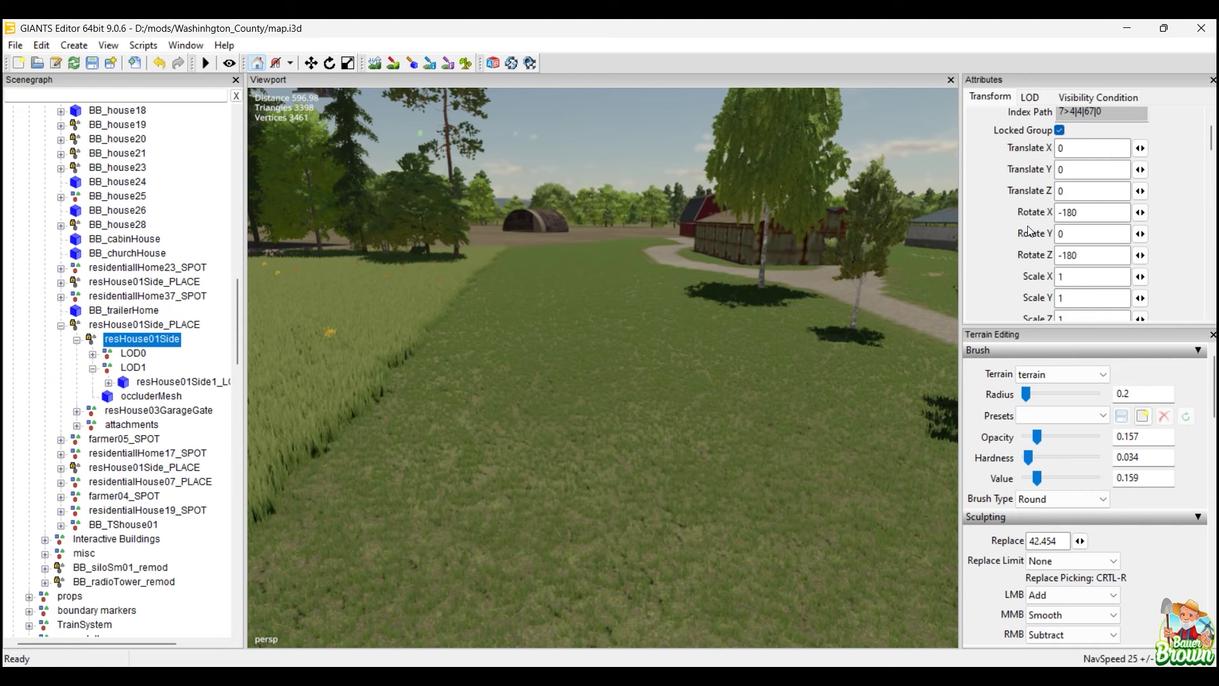
pyautogui.scroll(-3, 1030, 232)
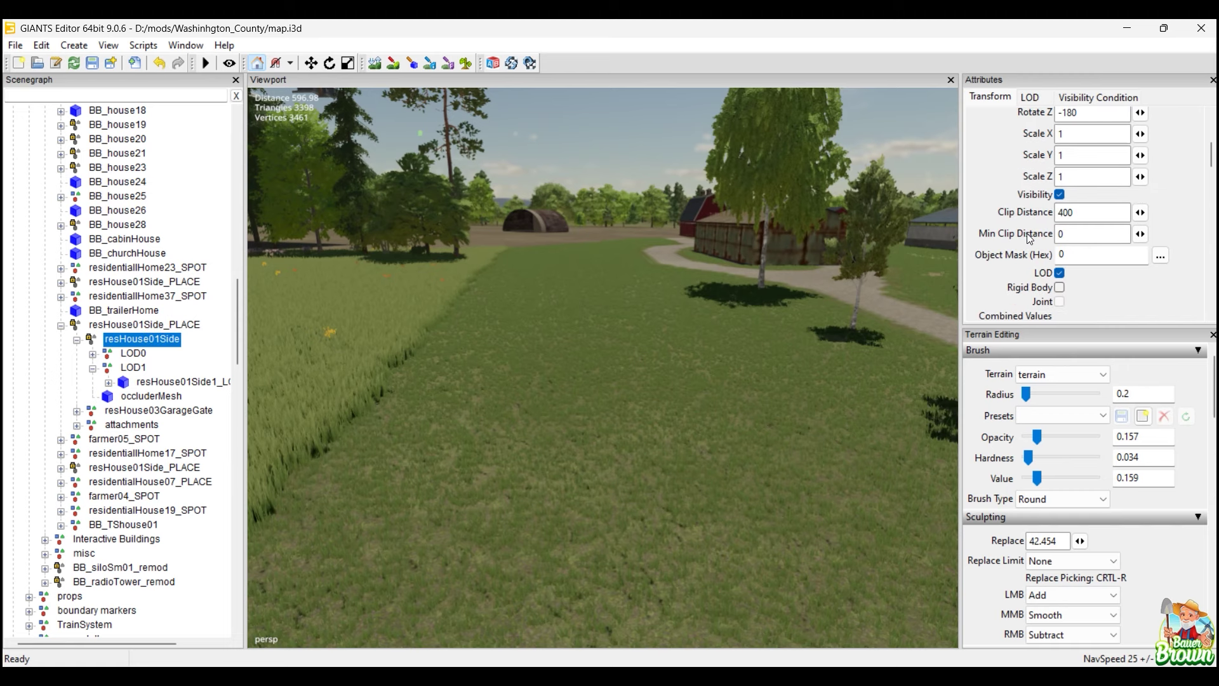
pyautogui.scroll(3, 1029, 235)
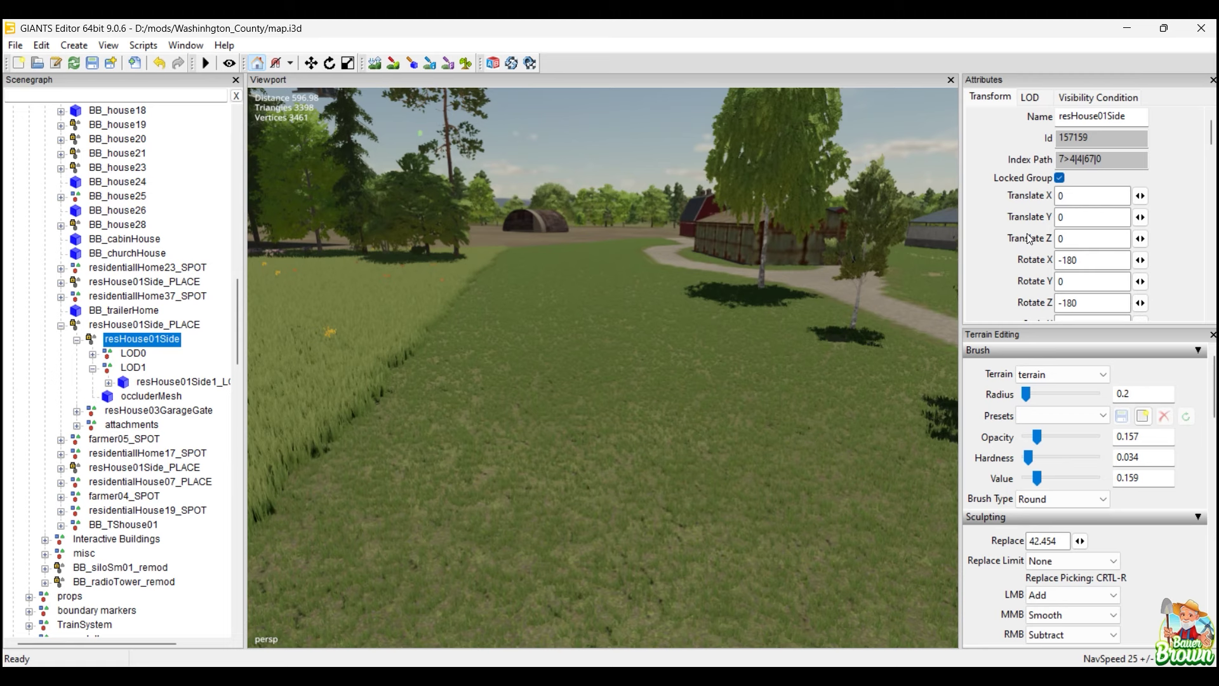
pyautogui.click(1030, 98)
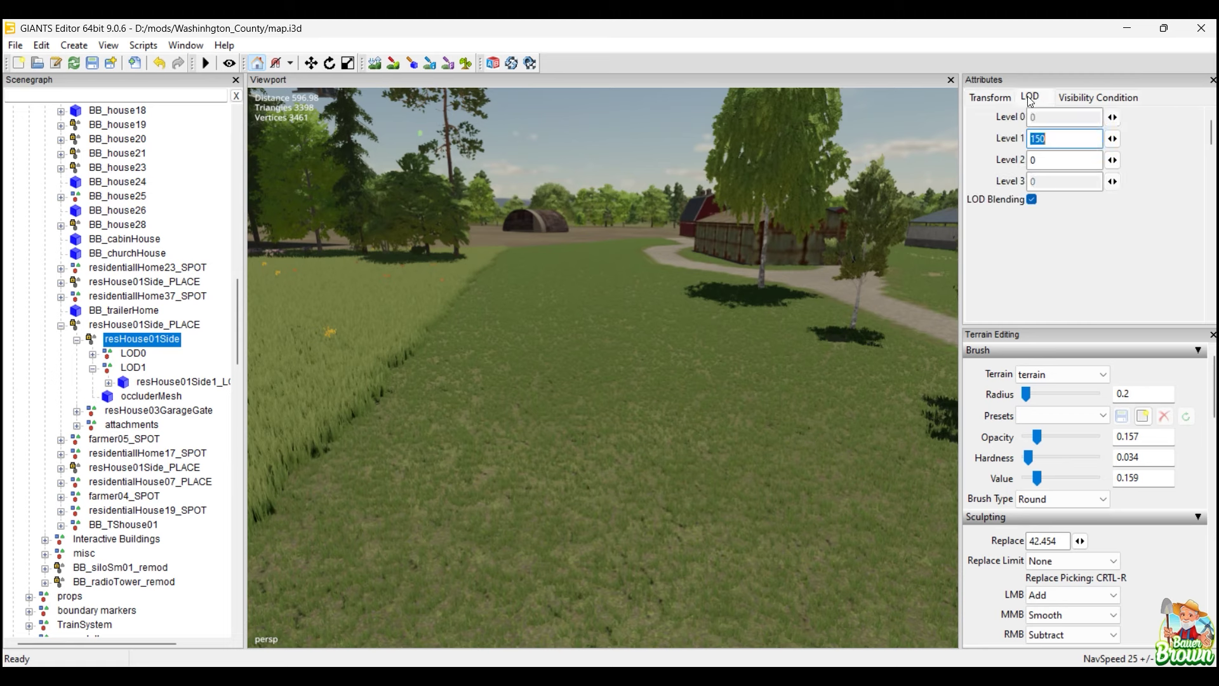
pyautogui.click(989, 98)
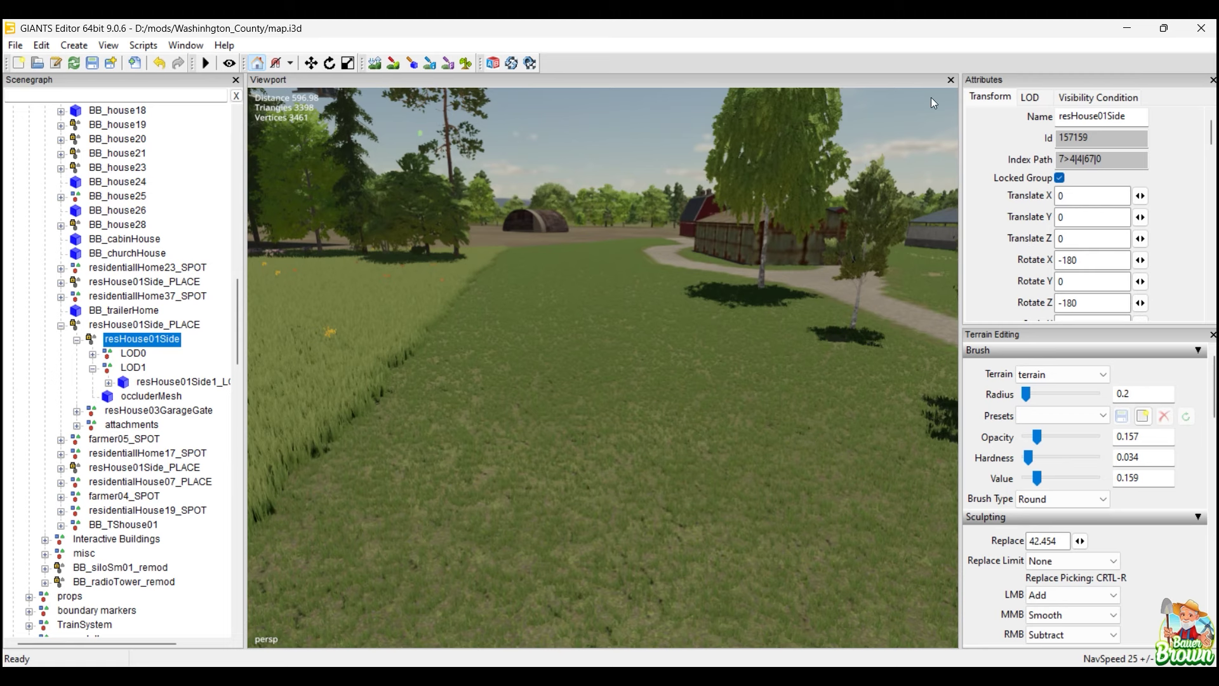
pyautogui.scroll(-1, 136, 517)
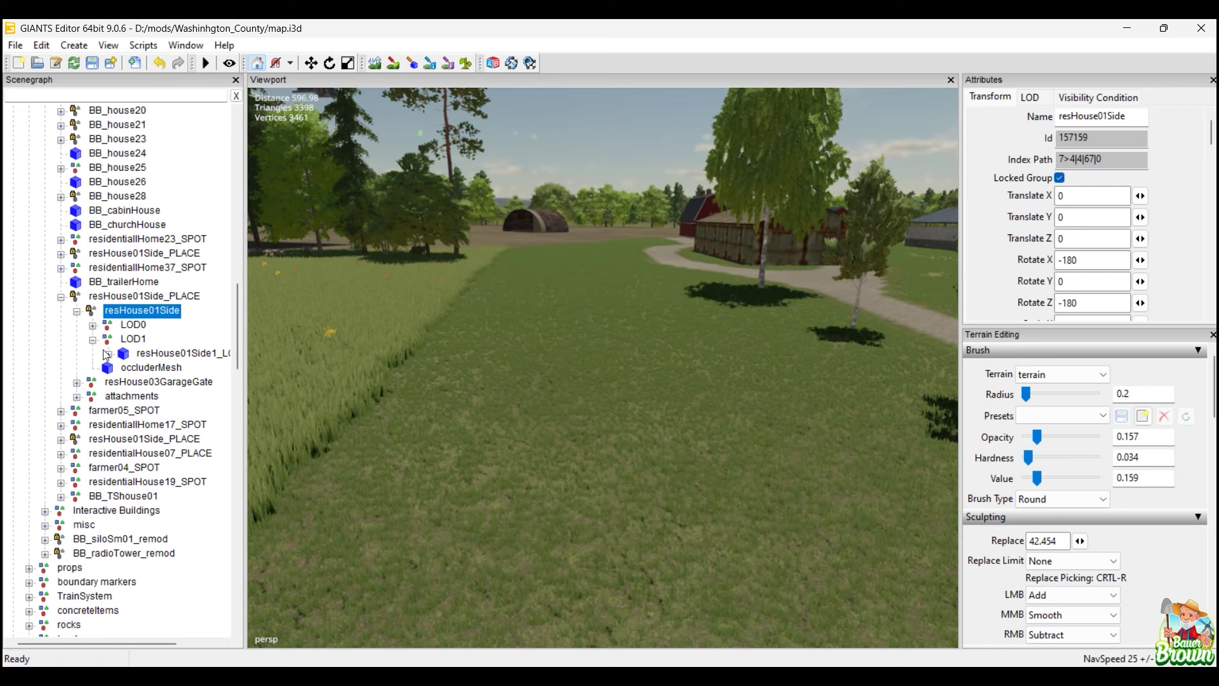
# Set the LOD Level 1 distance of BB_TShouse01 to 150.
pyautogui.click(118, 497)
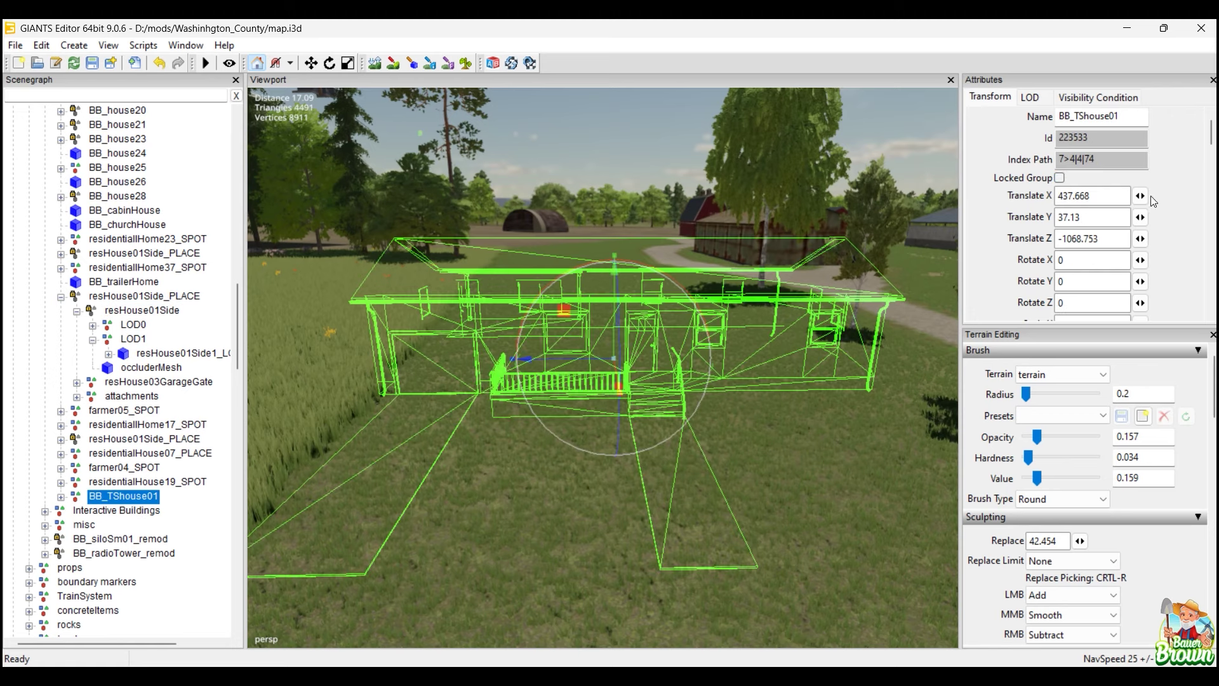
pyautogui.scroll(-2, 1154, 202)
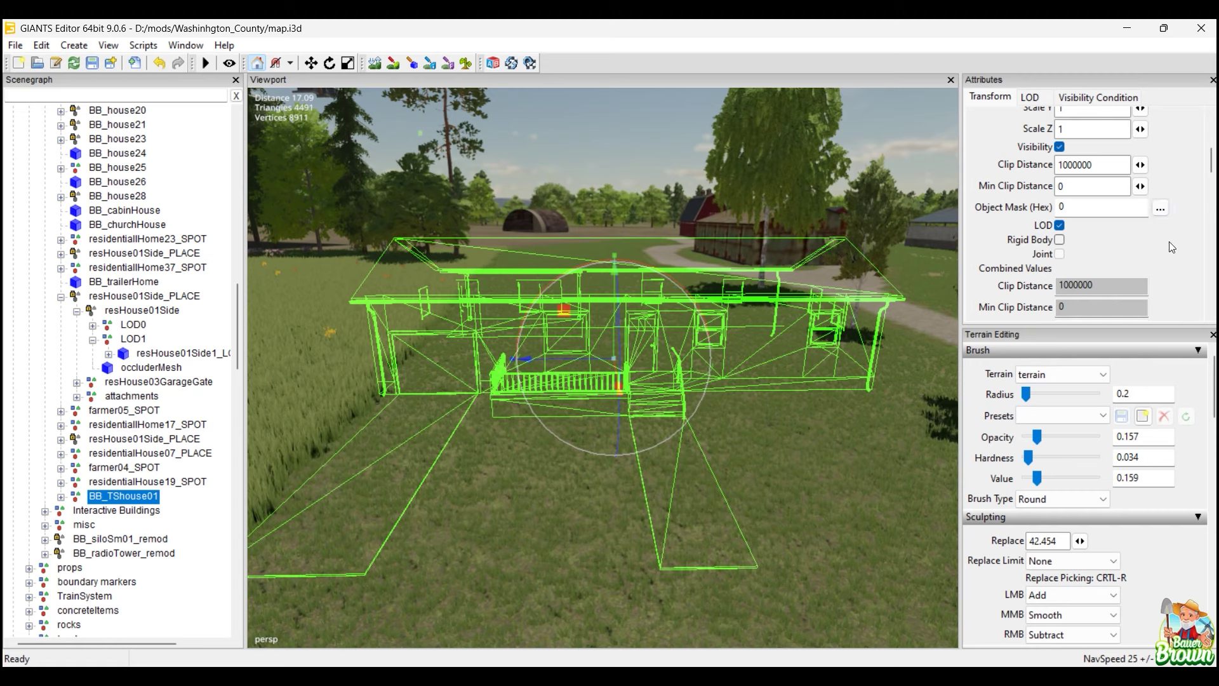
pyautogui.scroll(3, 1172, 254)
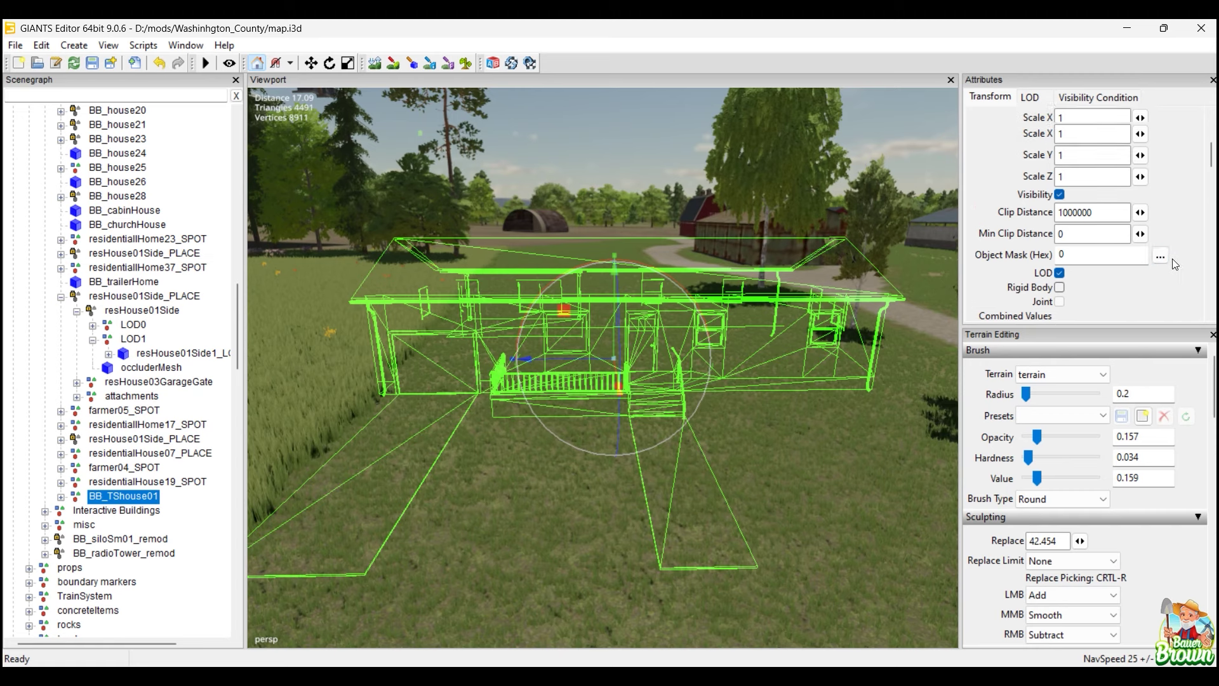
pyautogui.click(1038, 100)
pyautogui.doubleClick(1058, 139)
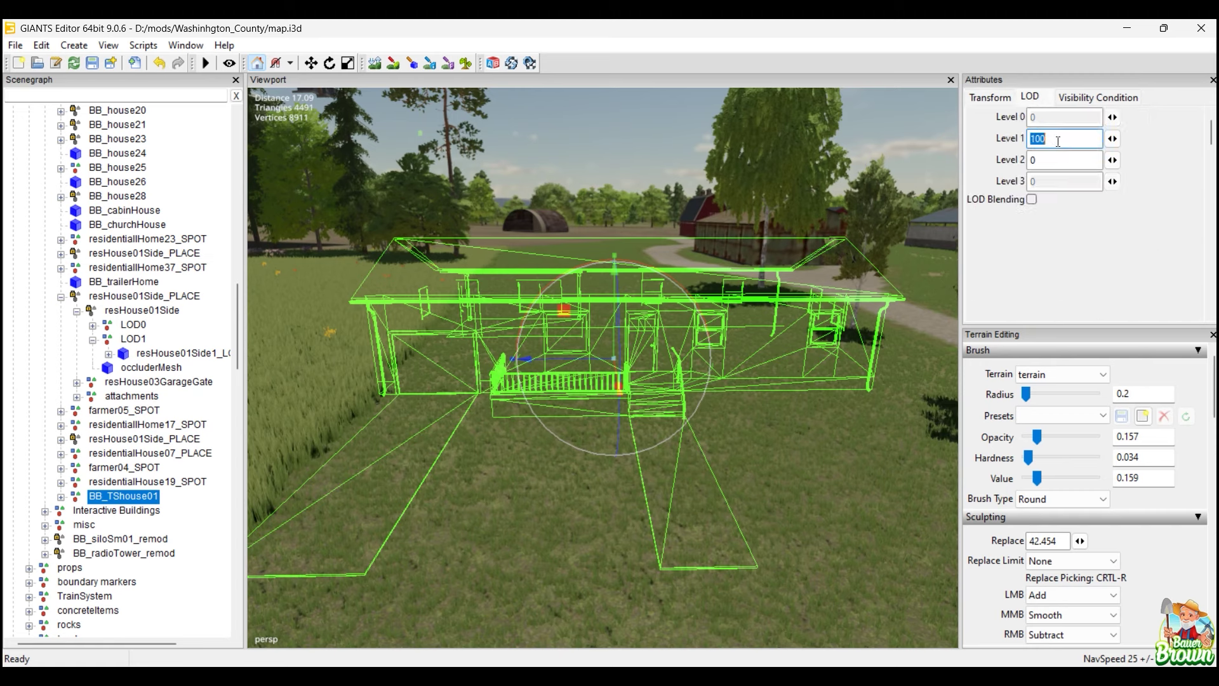
pyautogui.write('150')
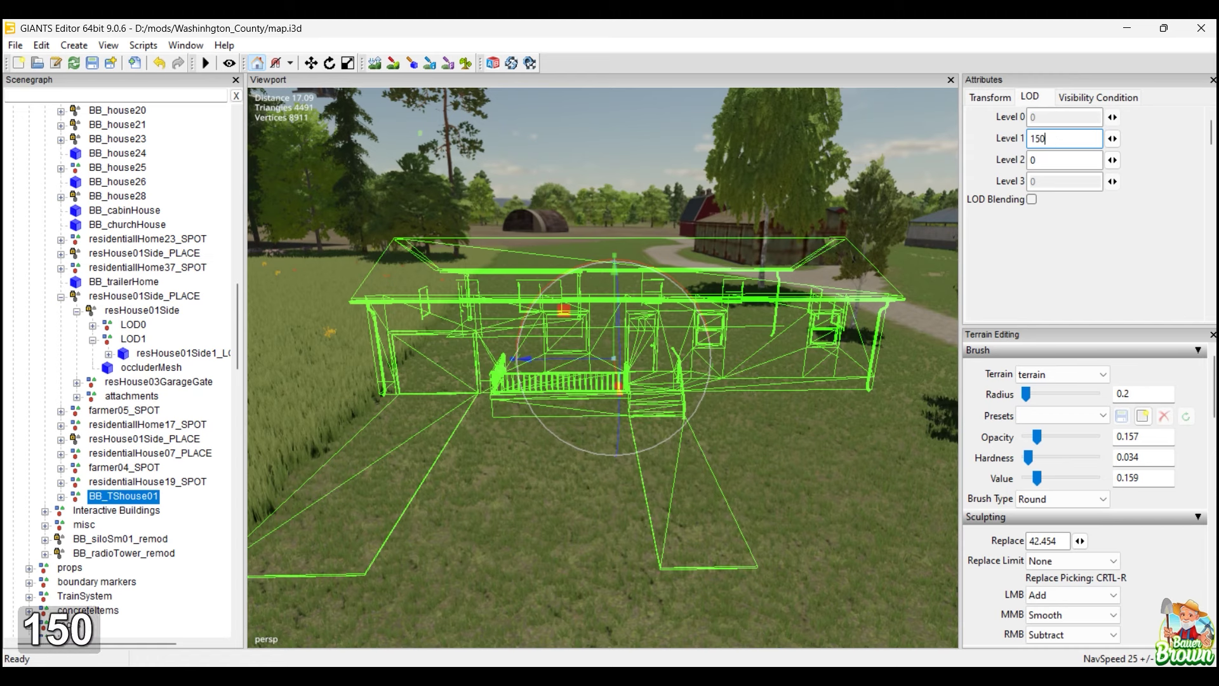
pyautogui.press('Return')
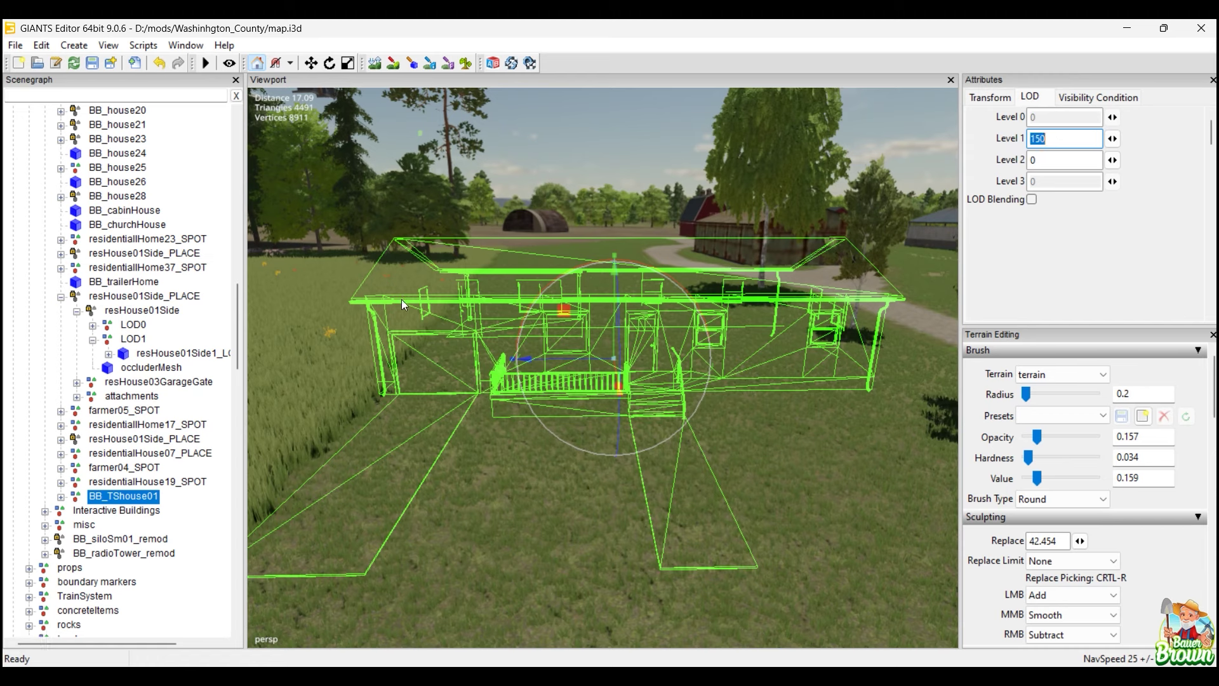
# Locate BB_house25 in the map and review its transform and LOD attributes for comparison with BB_TShouse01.
pyautogui.click(61, 498)
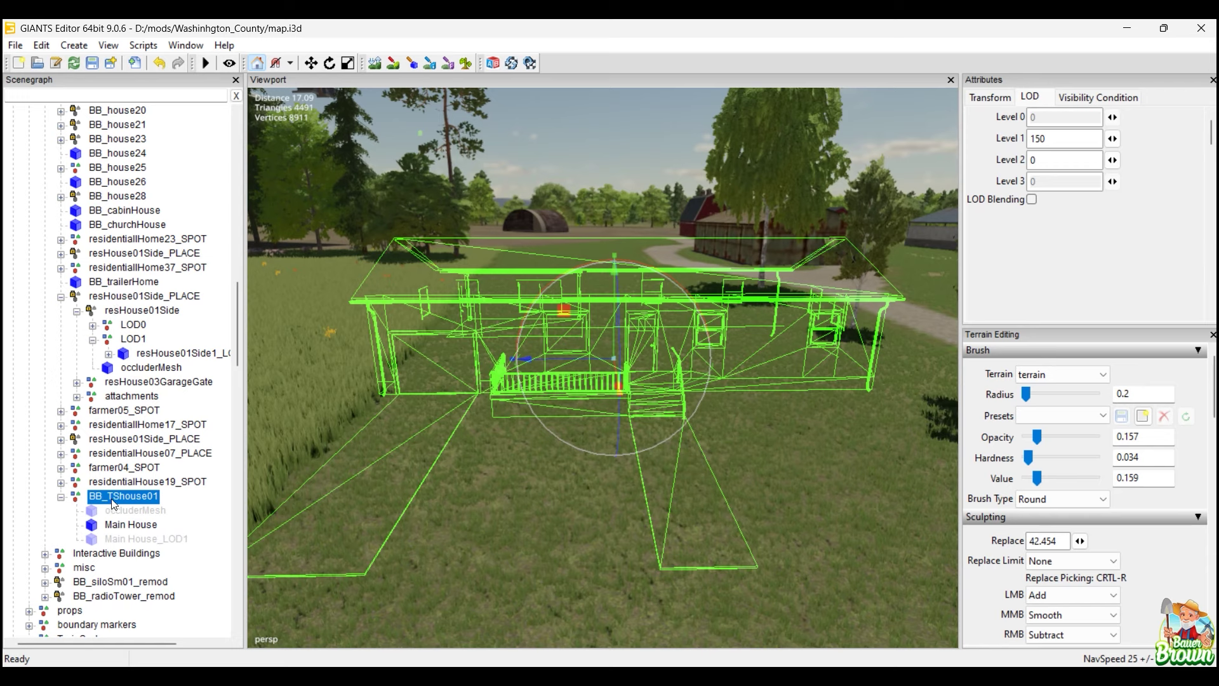
pyautogui.moveTo(235, 343); pyautogui.dragTo(240, 313)
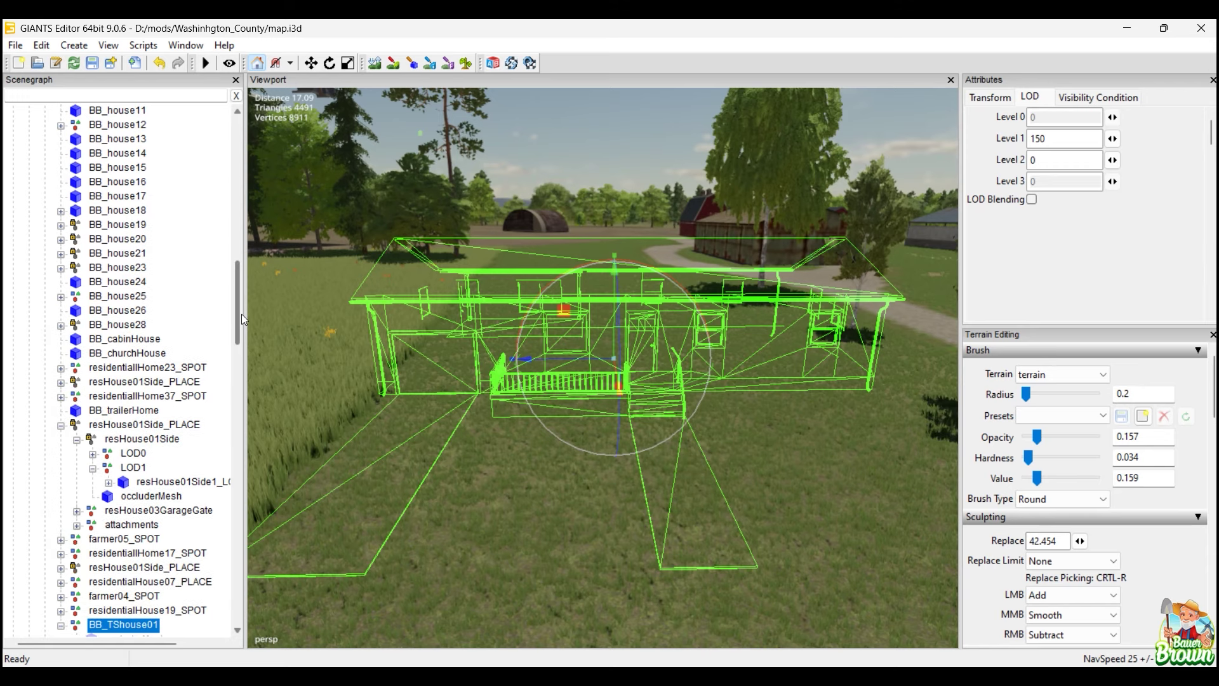
pyautogui.click(140, 298)
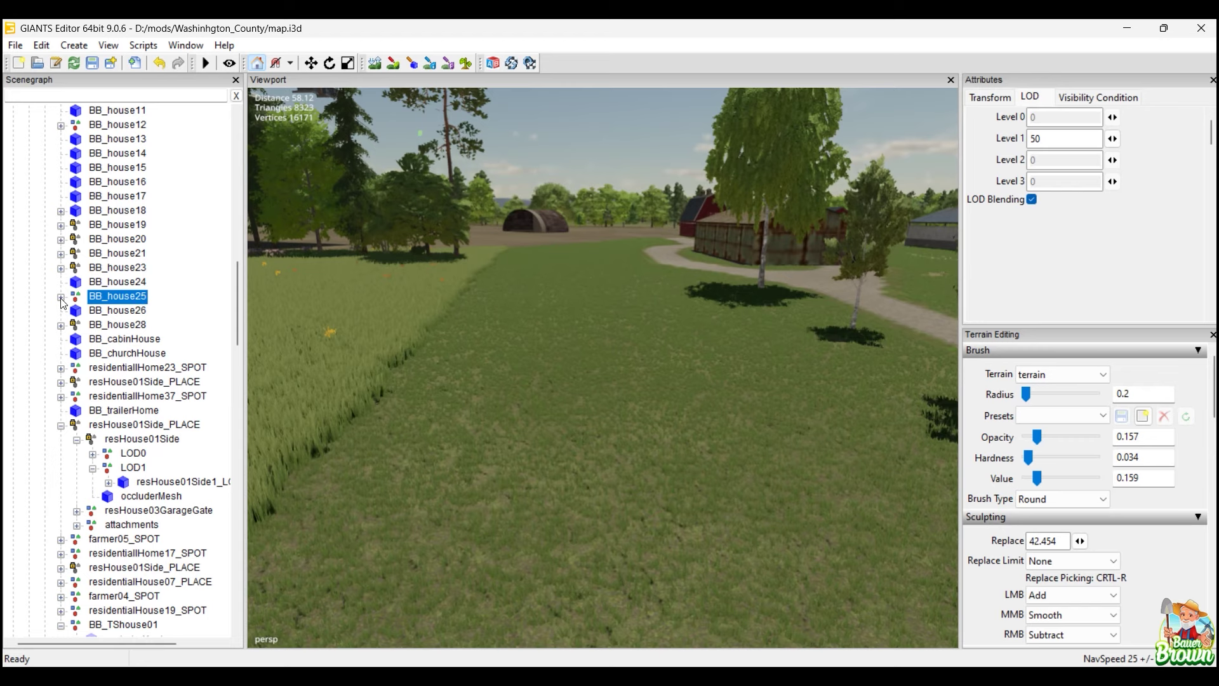
pyautogui.hotkey('alt', 'f')
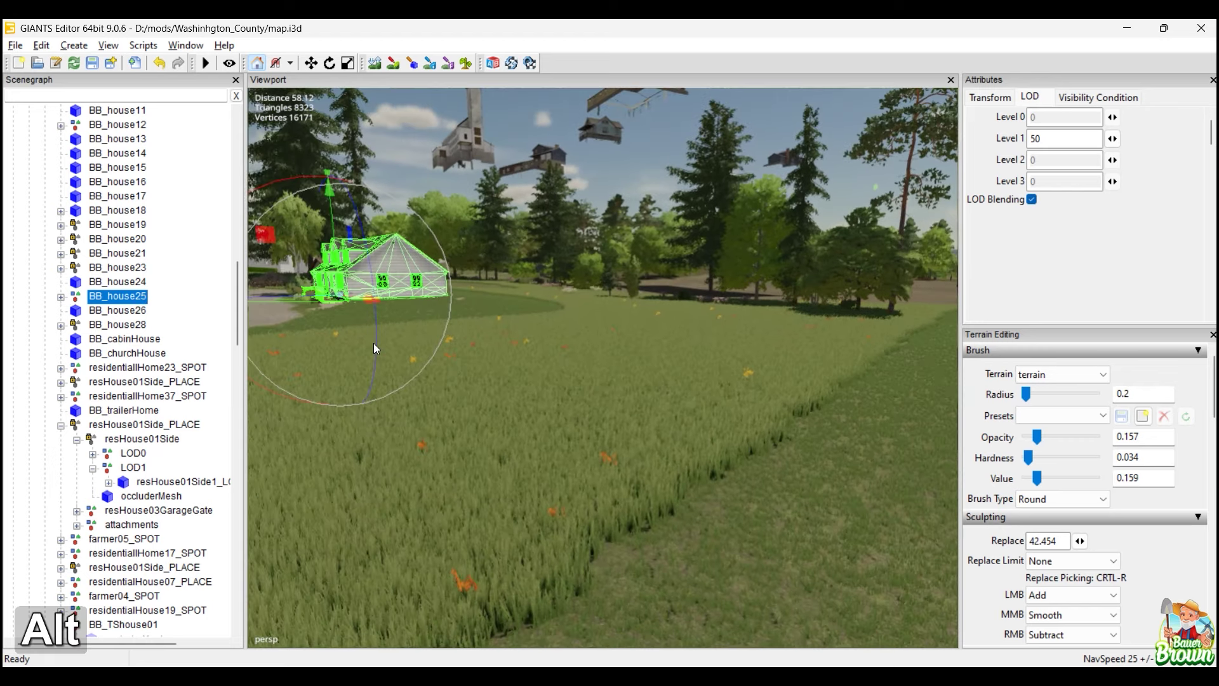
pyautogui.click(989, 100)
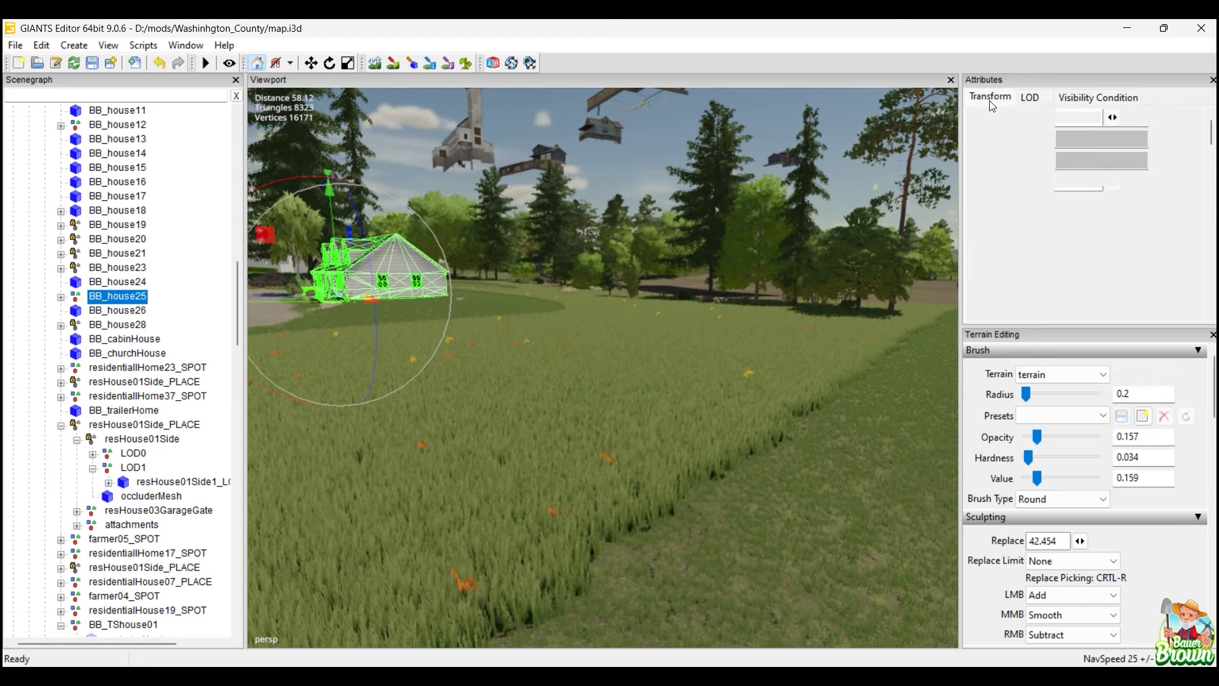
pyautogui.scroll(-3, 1012, 244)
pyautogui.scroll(-3, 1012, 244)
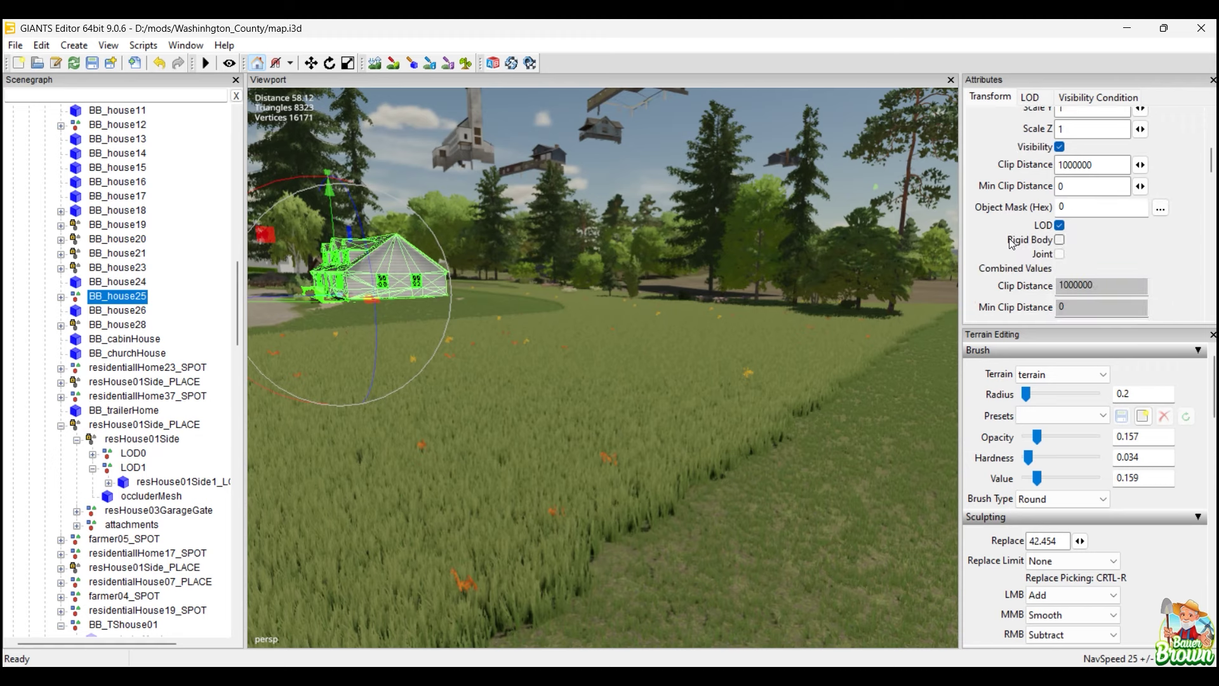
pyautogui.scroll(5, 1034, 221)
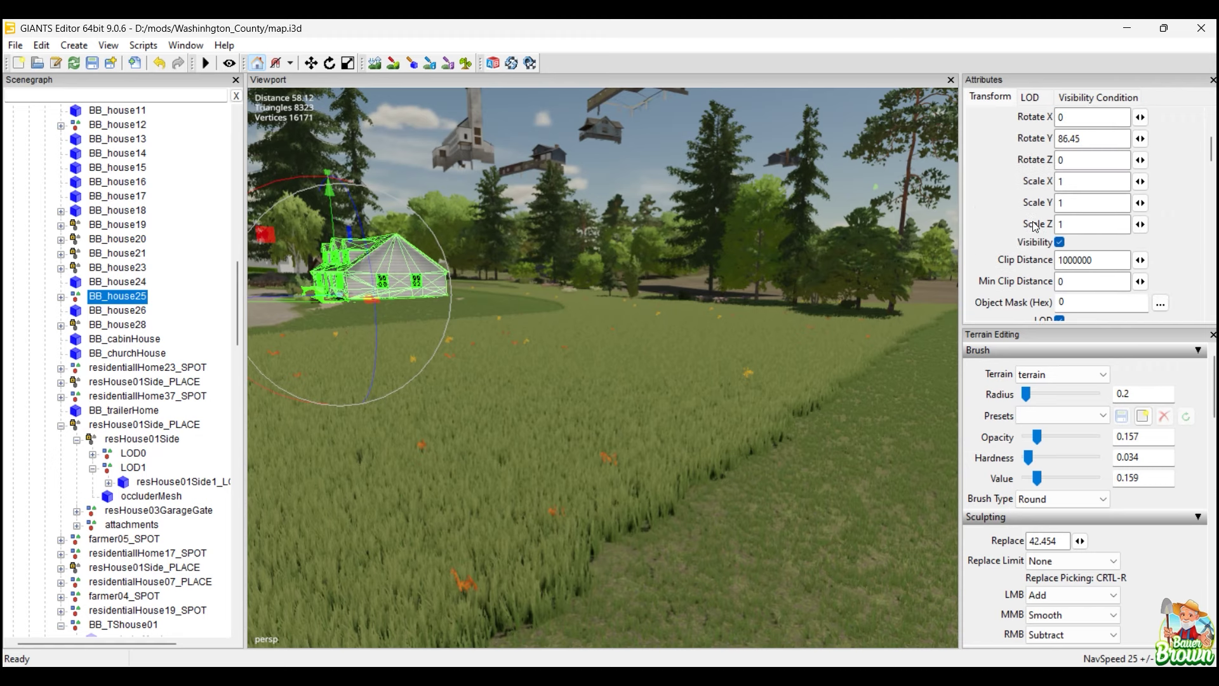
pyautogui.click(1029, 97)
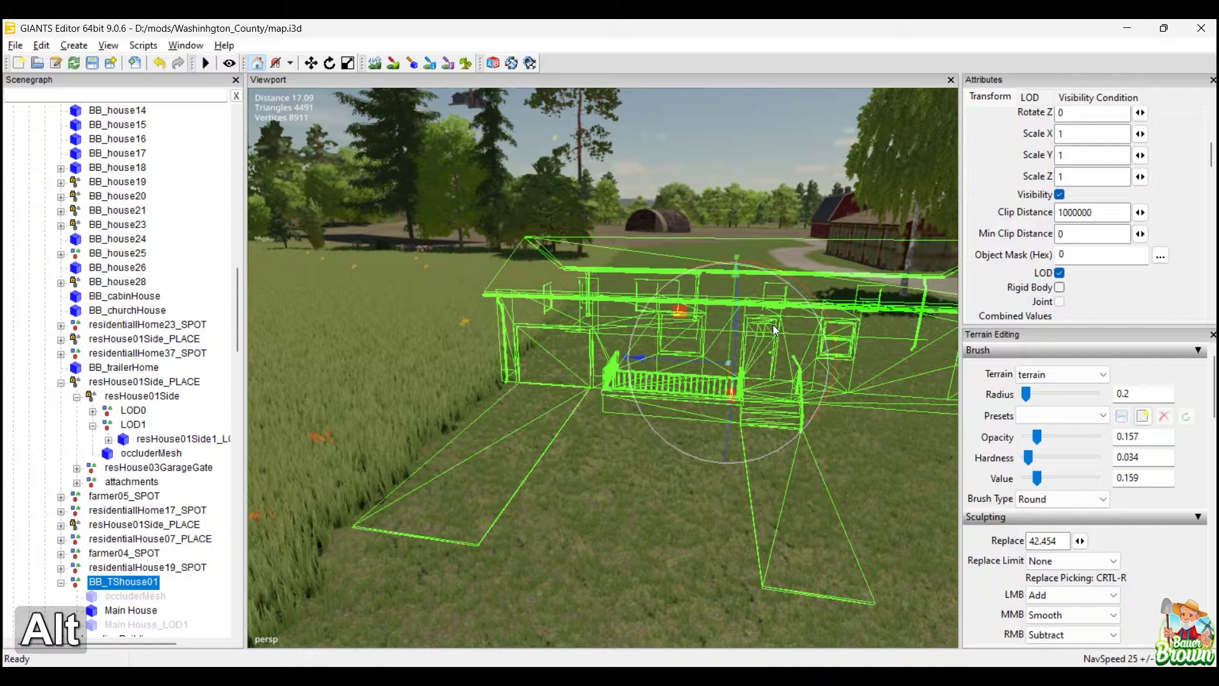
# Delete the BB_TShouse01 group from the map's houses.
pyautogui.keyDown('alt'); pyautogui.moveTo(772, 325); pyautogui.dragTo(760, 394, button='middle'); pyautogui.keyUp('alt')
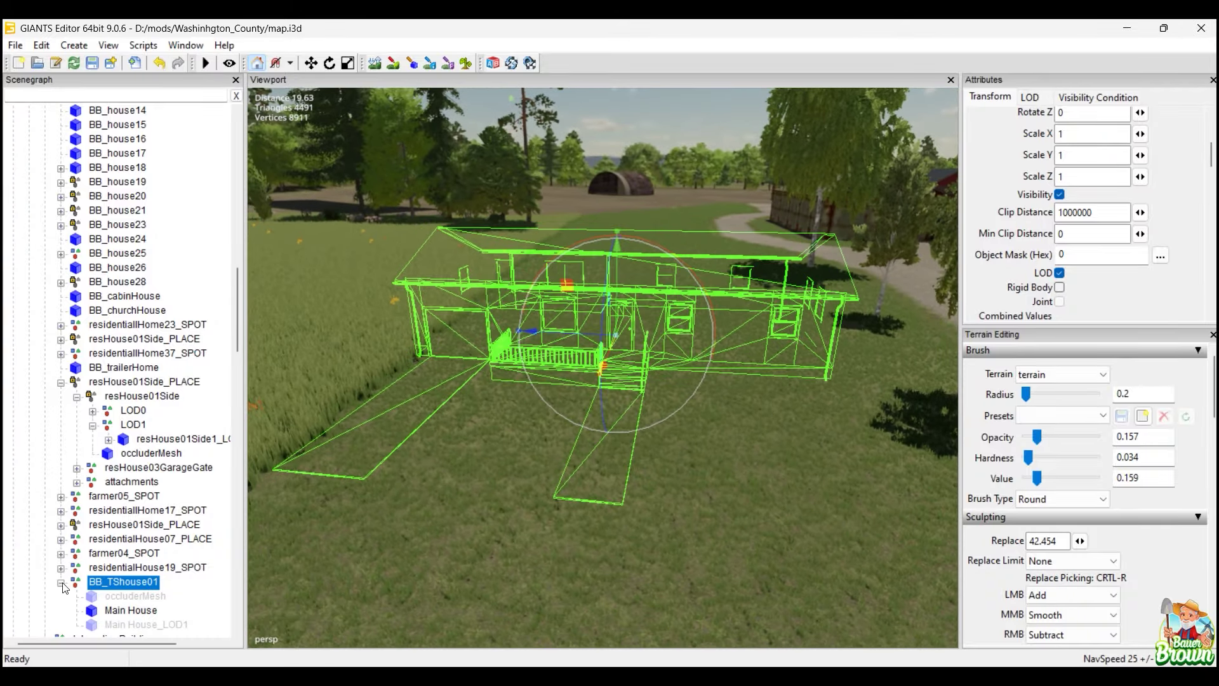
pyautogui.click(514, 545)
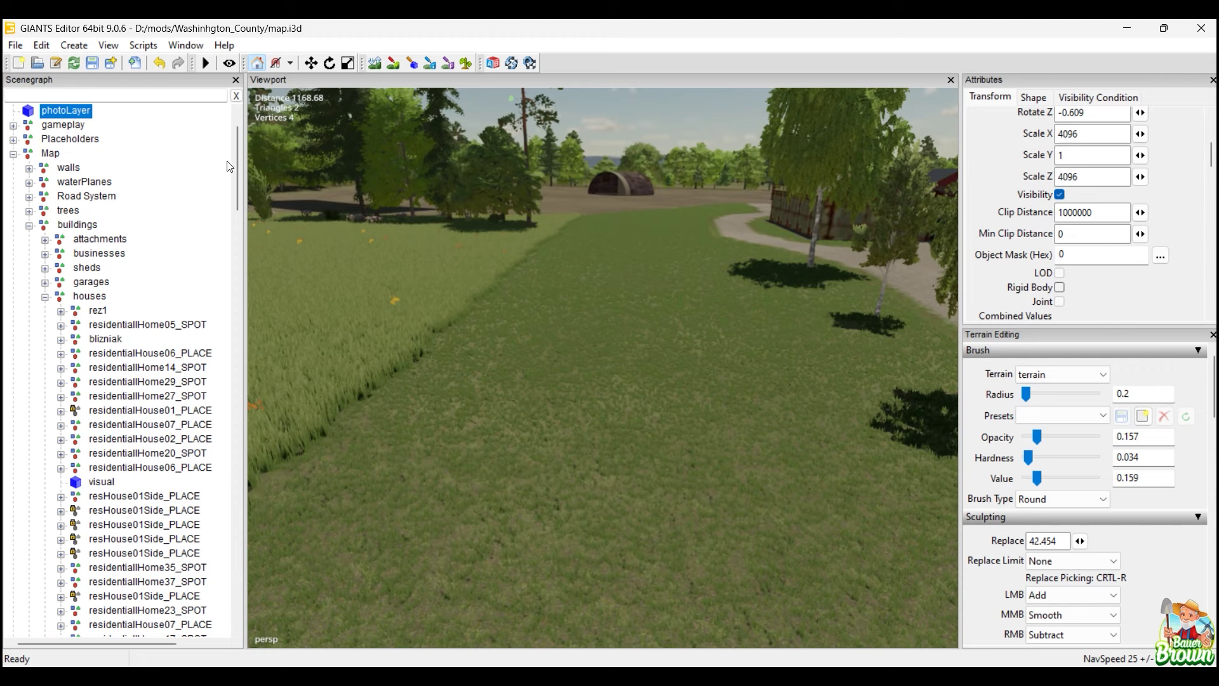
pyautogui.moveTo(233, 151); pyautogui.dragTo(231, 329)
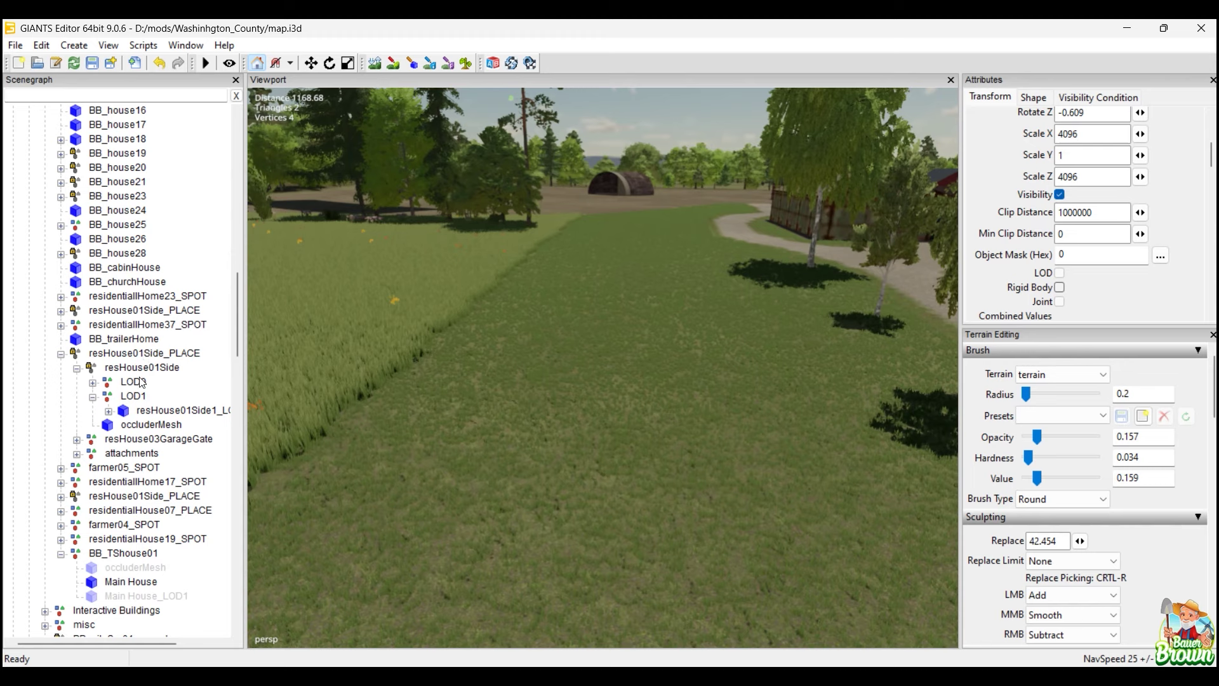
pyautogui.click(141, 556)
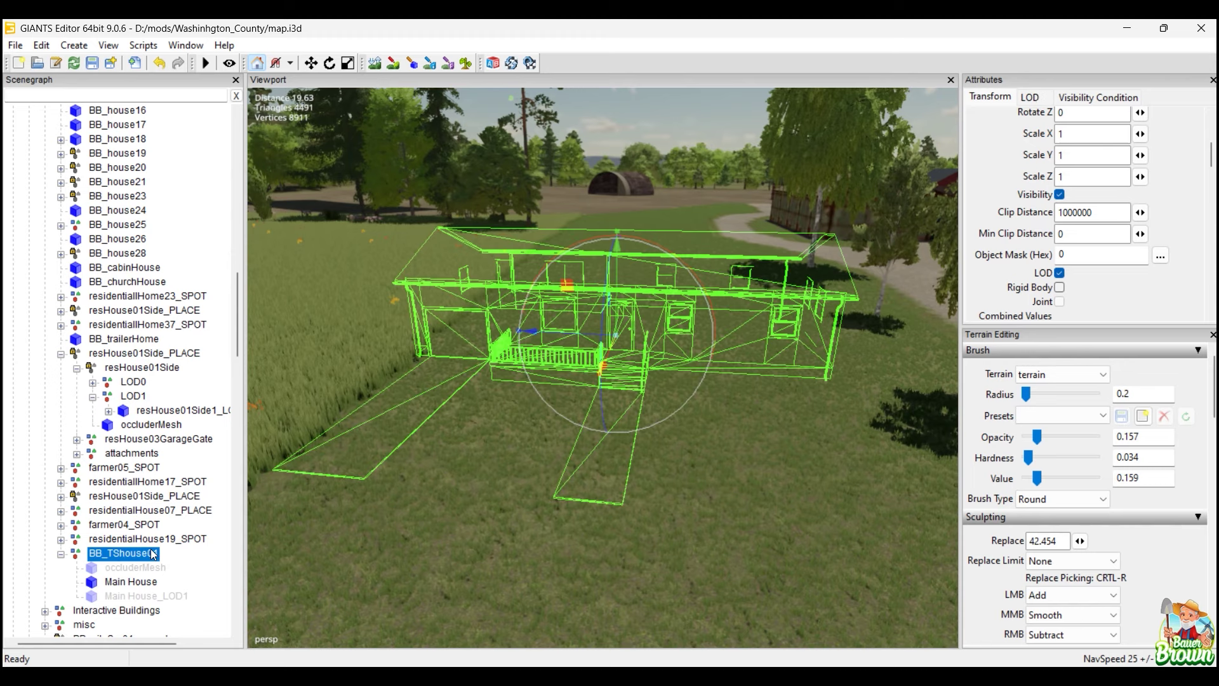
pyautogui.press('Delete')
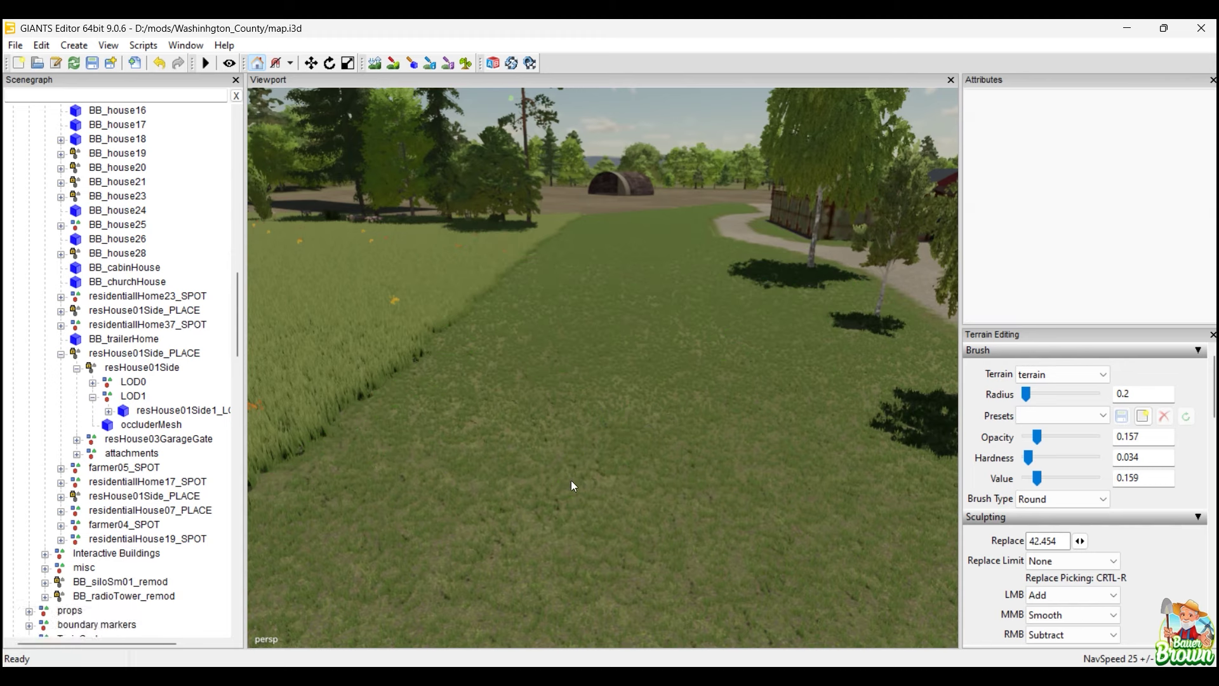
# Switch to Blender, save BB_TShouse.blend and export all its objects with the GIANTS I3D Exporter under the Blender filename.
pyautogui.hotkey('alt', 'Tab')
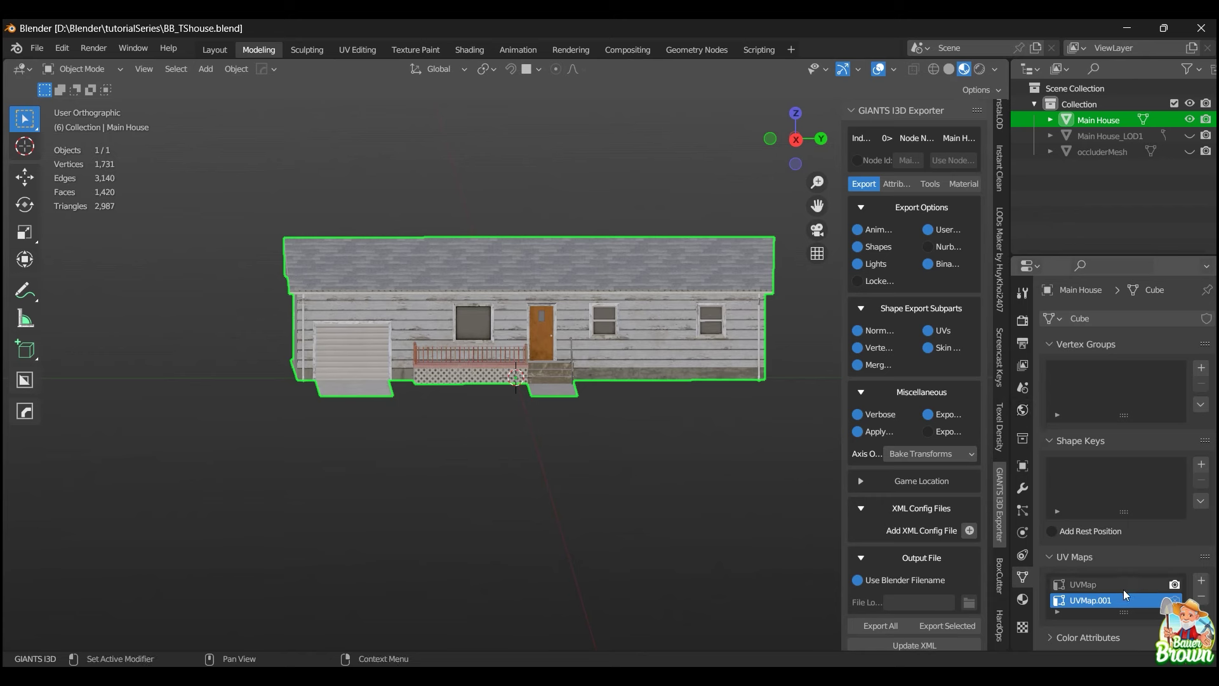
pyautogui.hotkey('ctrl', 's')
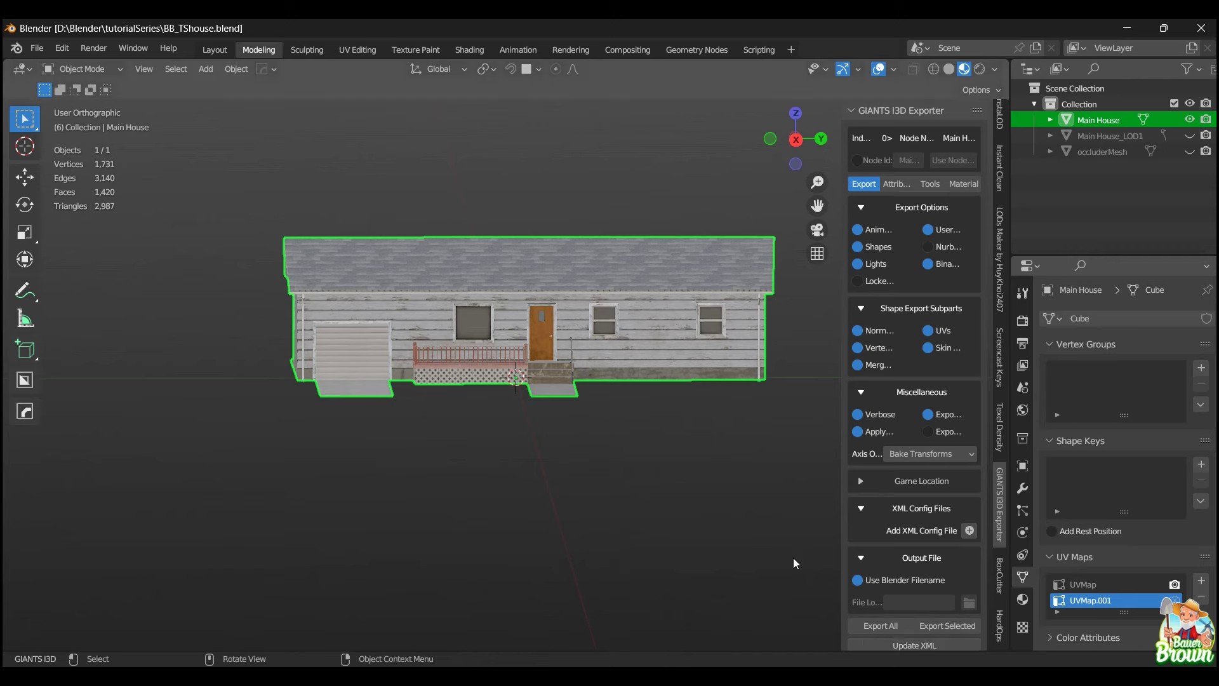
pyautogui.scroll(-1, 772, 563)
pyautogui.scroll(2, 772, 562)
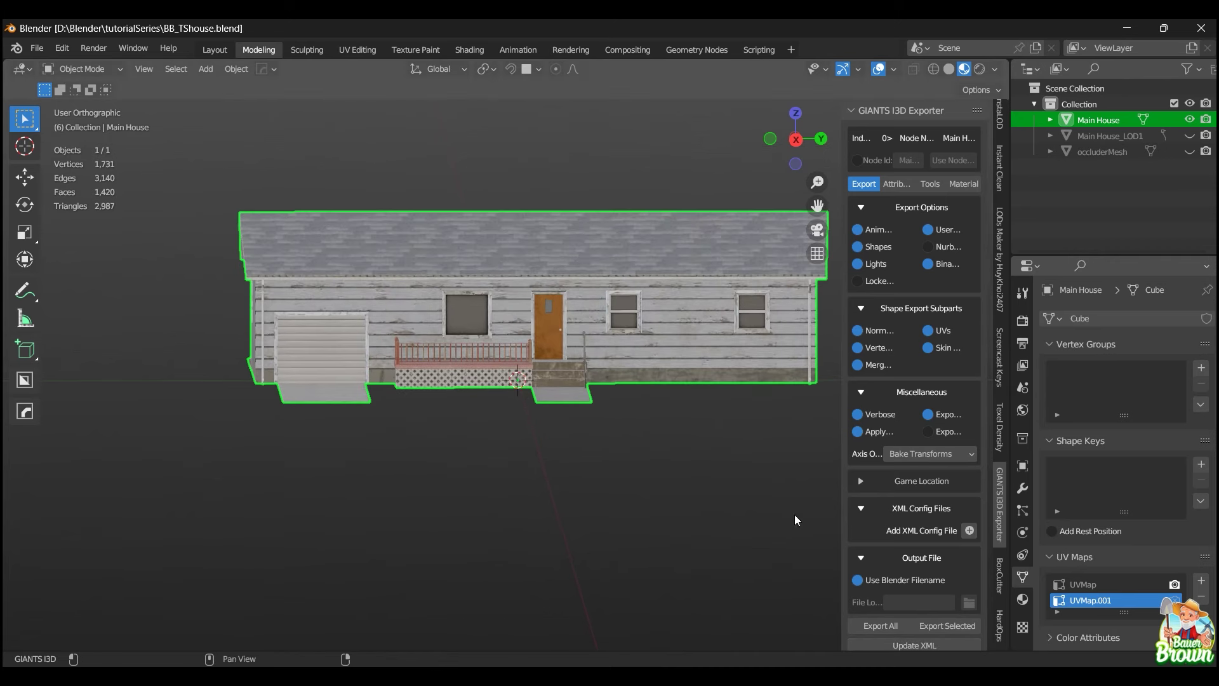
pyautogui.scroll(-1, 913, 628)
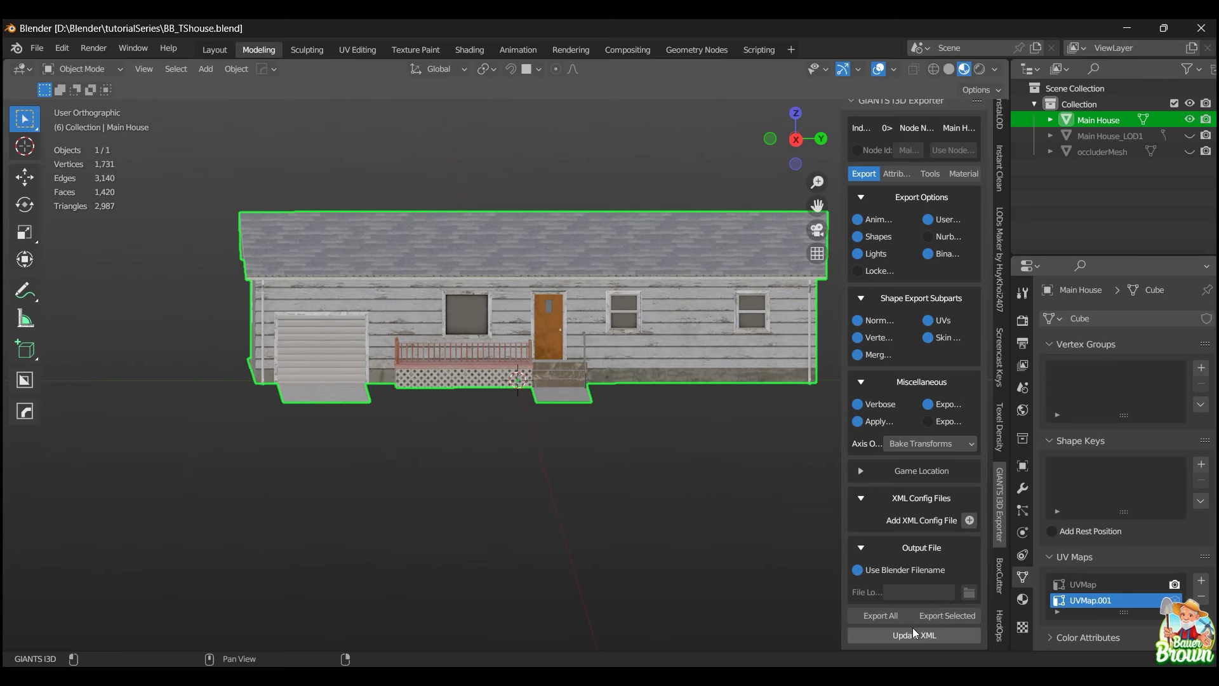
pyautogui.click(871, 615)
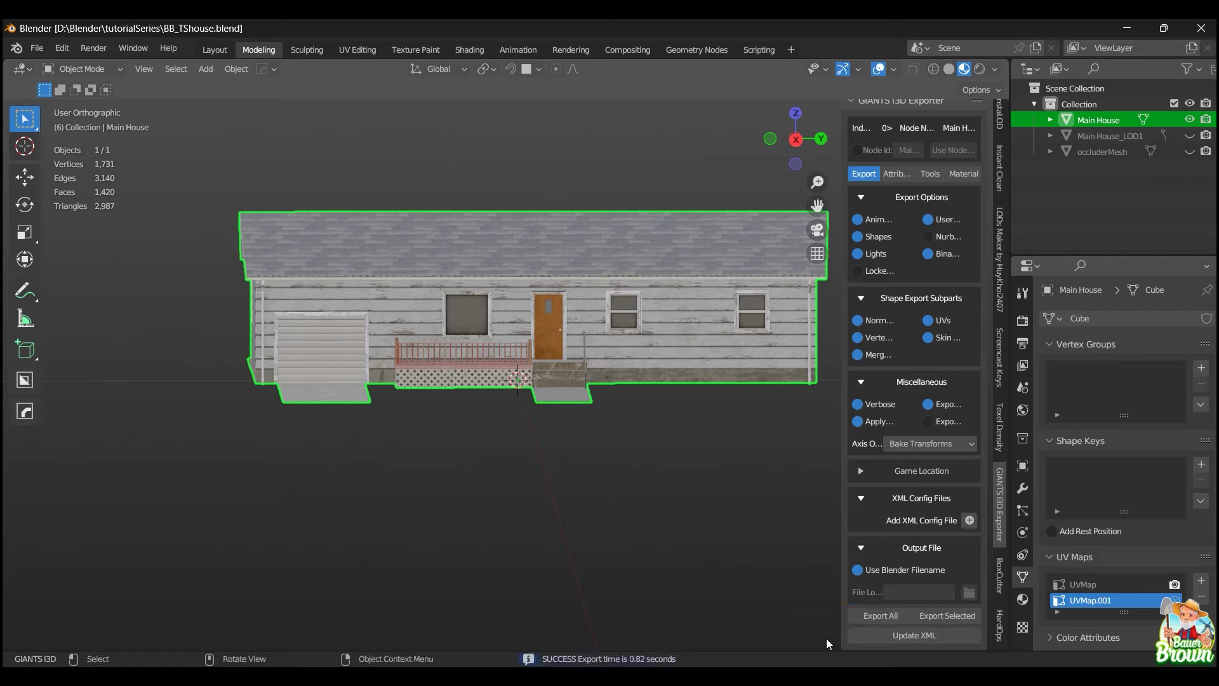
# Open a new File Explorer window and arrange it side by side with the tutorialSeries folder window.
pyautogui.moveTo(597, 676)
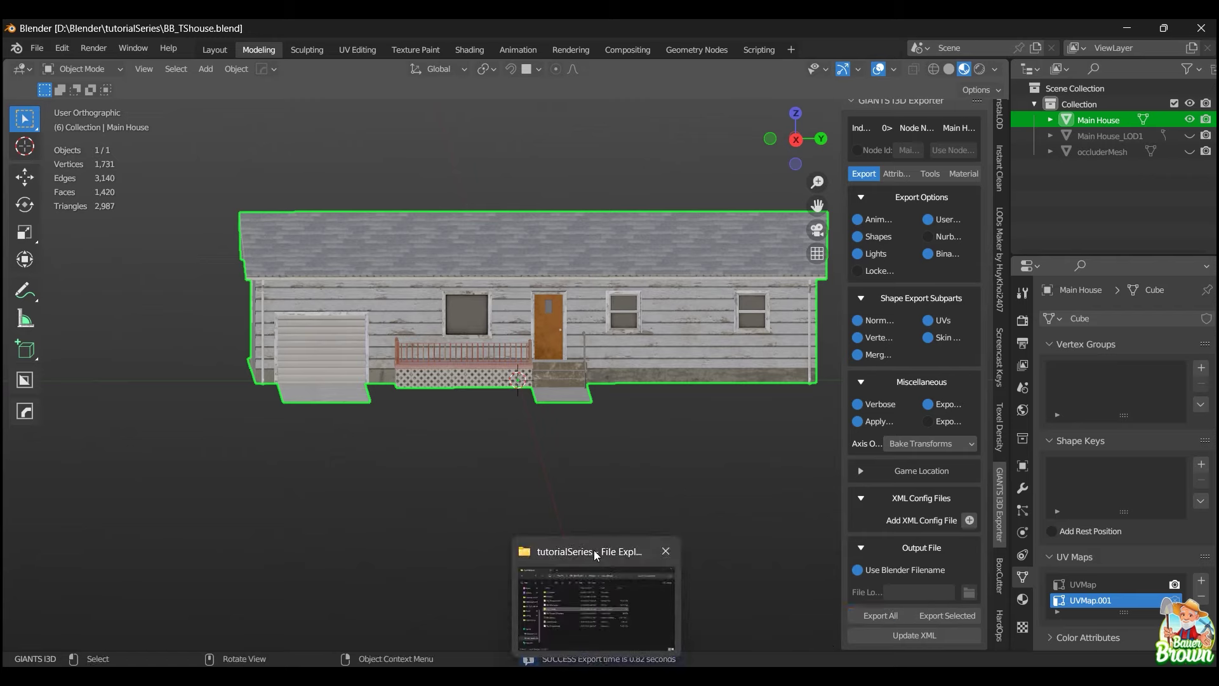
pyautogui.moveTo(593, 550)
pyautogui.rightClick(597, 676)
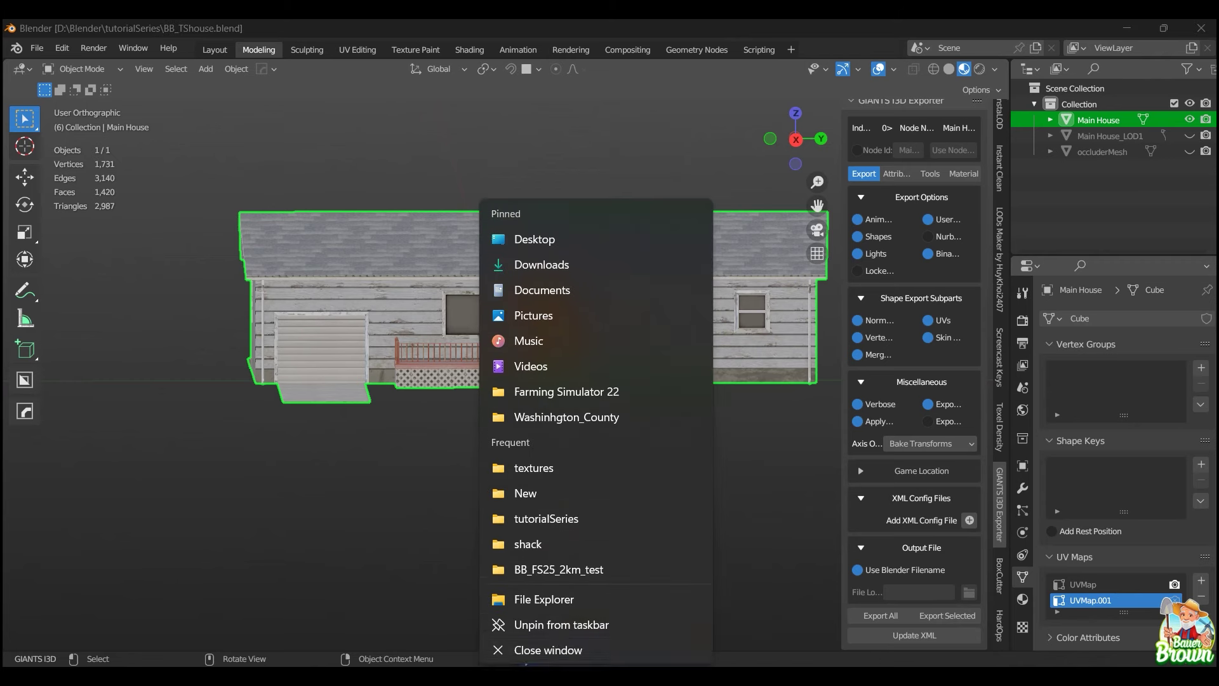
pyautogui.click(551, 596)
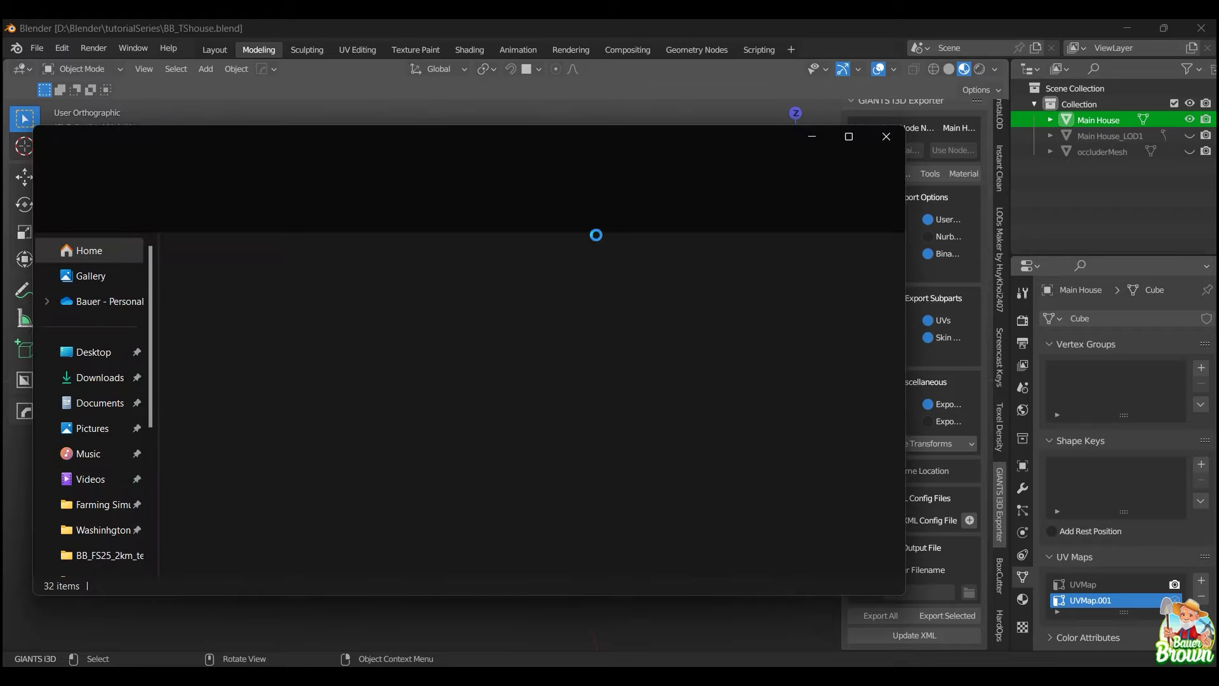
pyautogui.moveTo(543, 149); pyautogui.dragTo(1, 191)
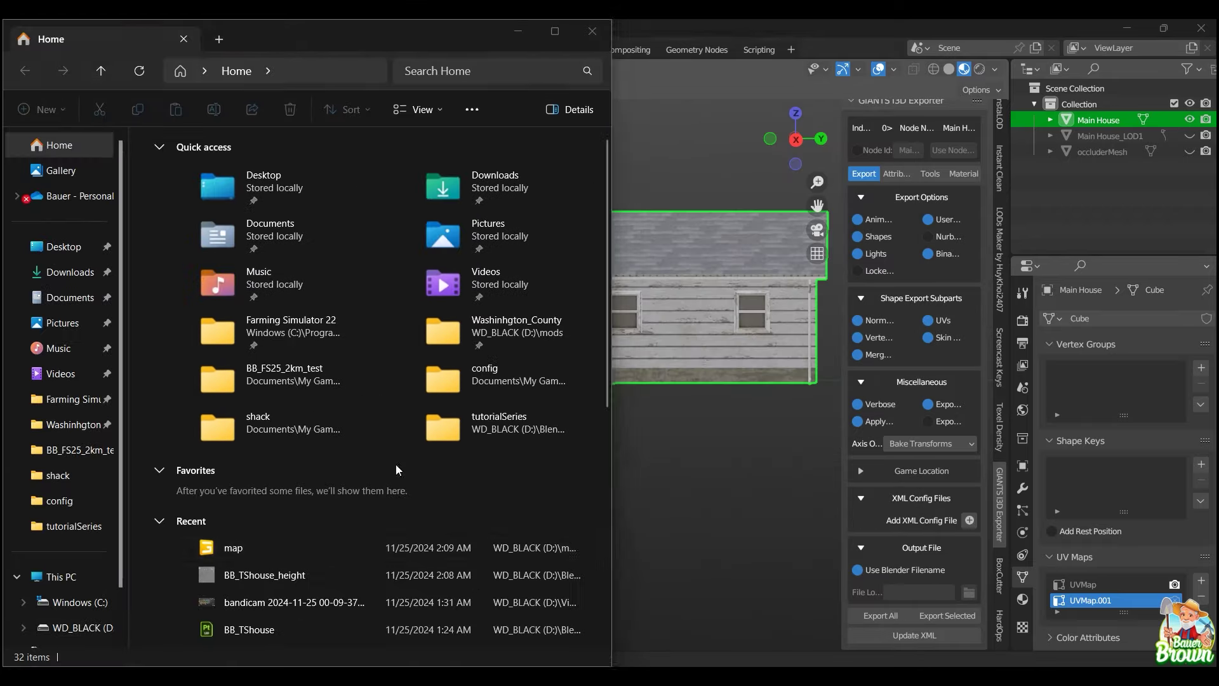
pyautogui.click(755, 289)
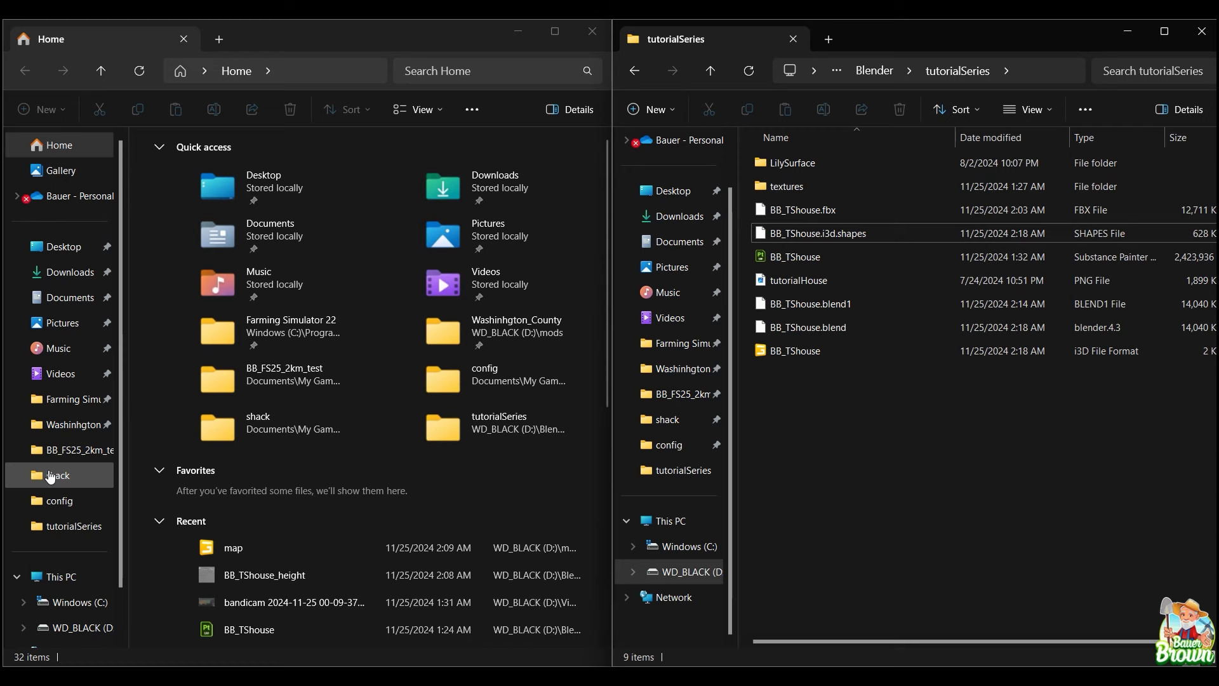
# Browse to the prefabs folder inside the Washinhgton_County mod folder.
pyautogui.click(459, 337)
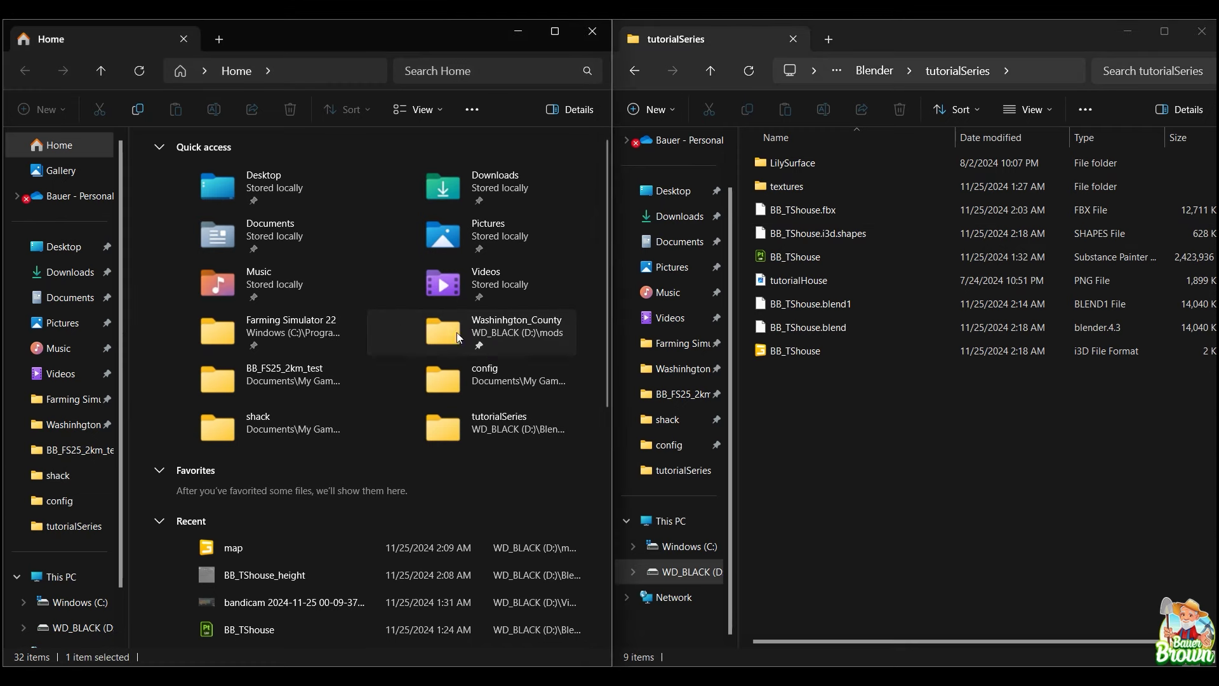
pyautogui.doubleClick(510, 339)
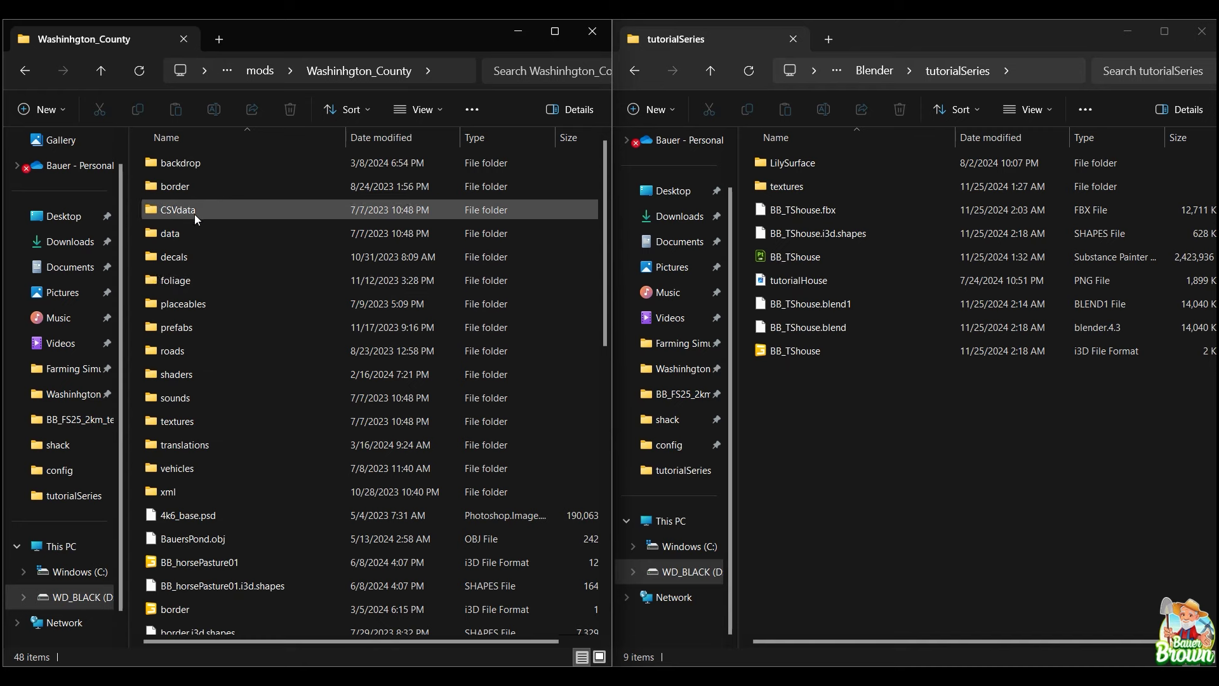
pyautogui.doubleClick(193, 304)
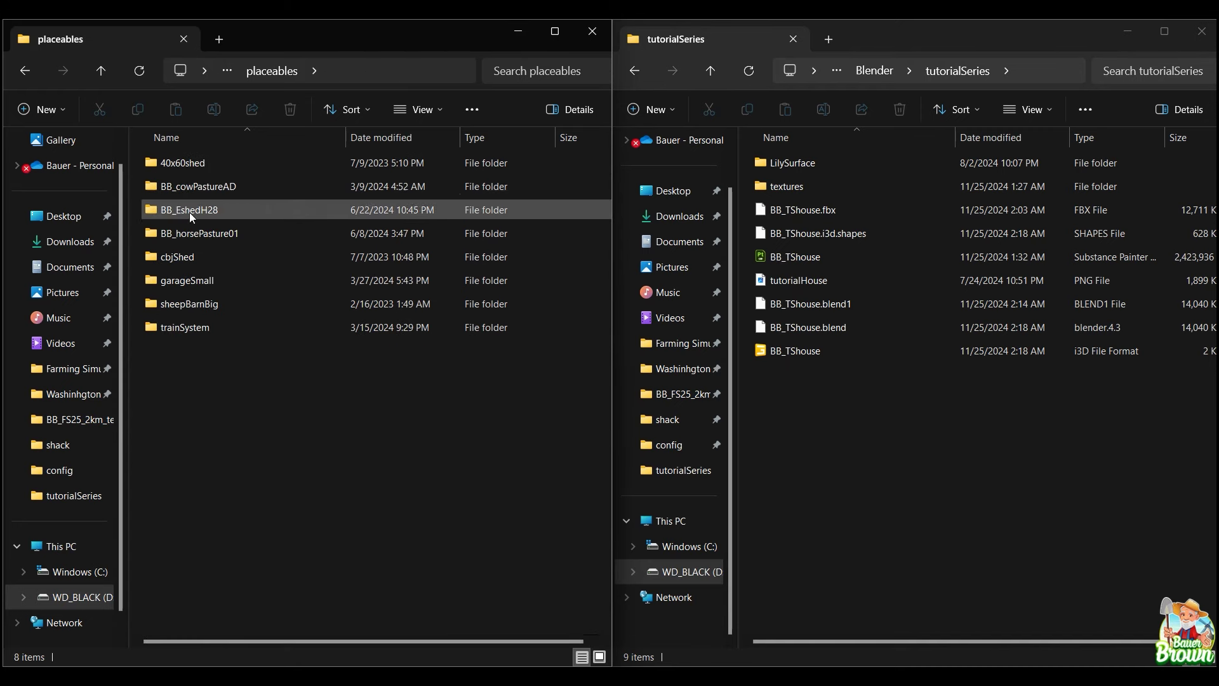
pyautogui.click(105, 72)
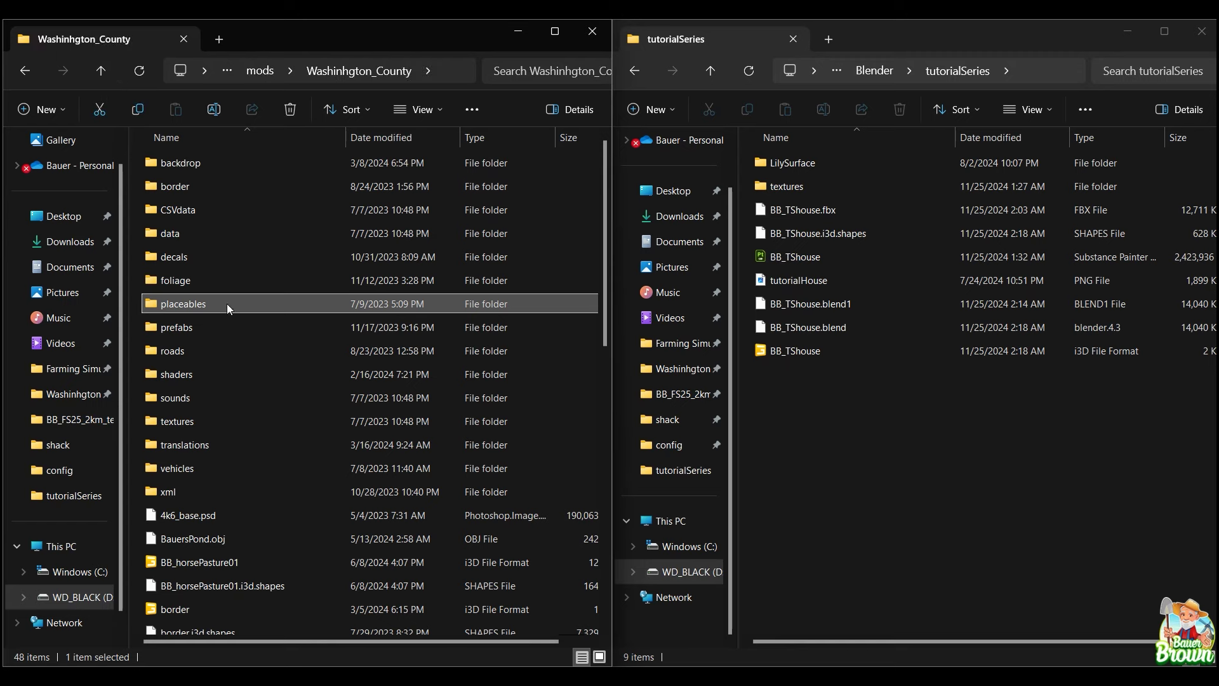
pyautogui.scroll(-6, 379, 395)
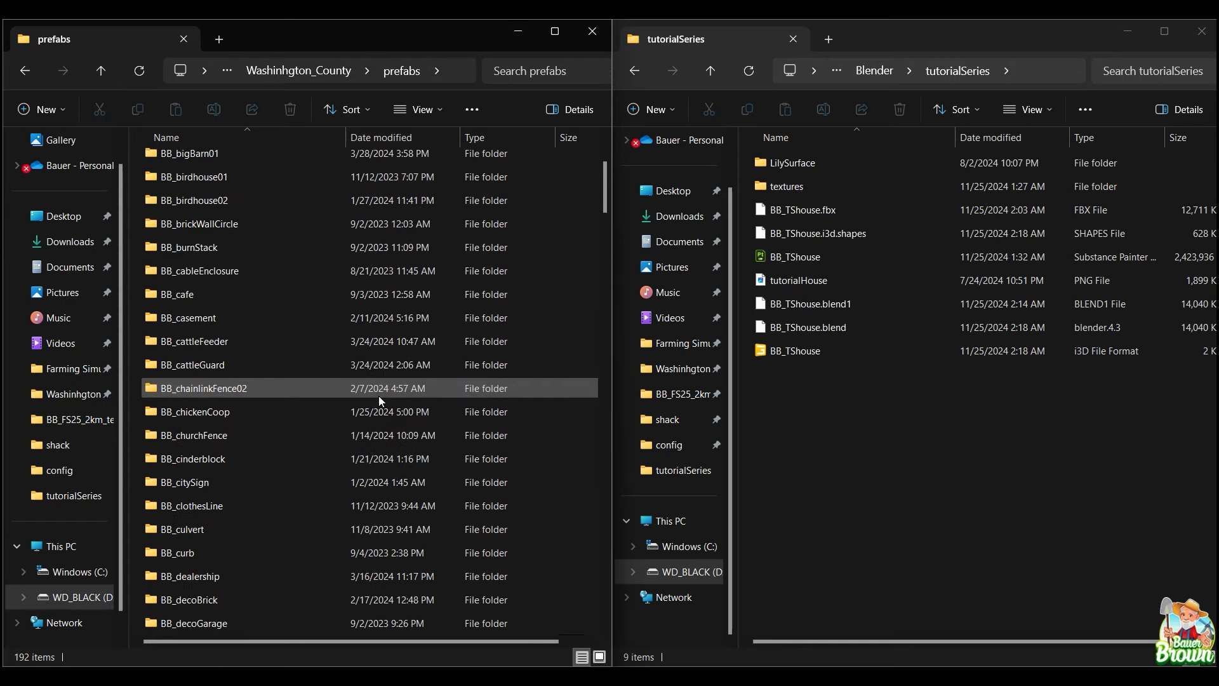
# Create a folder named BB_TShouse01 in prefabs and open it.
pyautogui.click(53, 110)
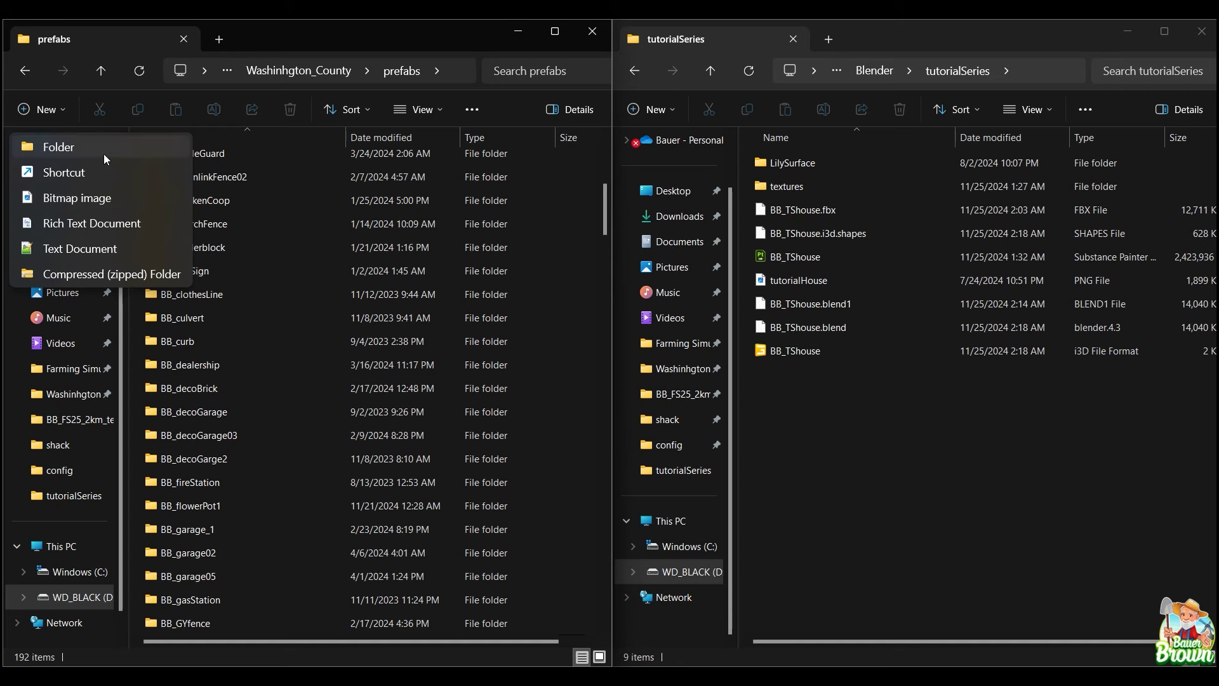
pyautogui.press('Escape')
pyautogui.hotkey('ctrl', 'shift', 'n')
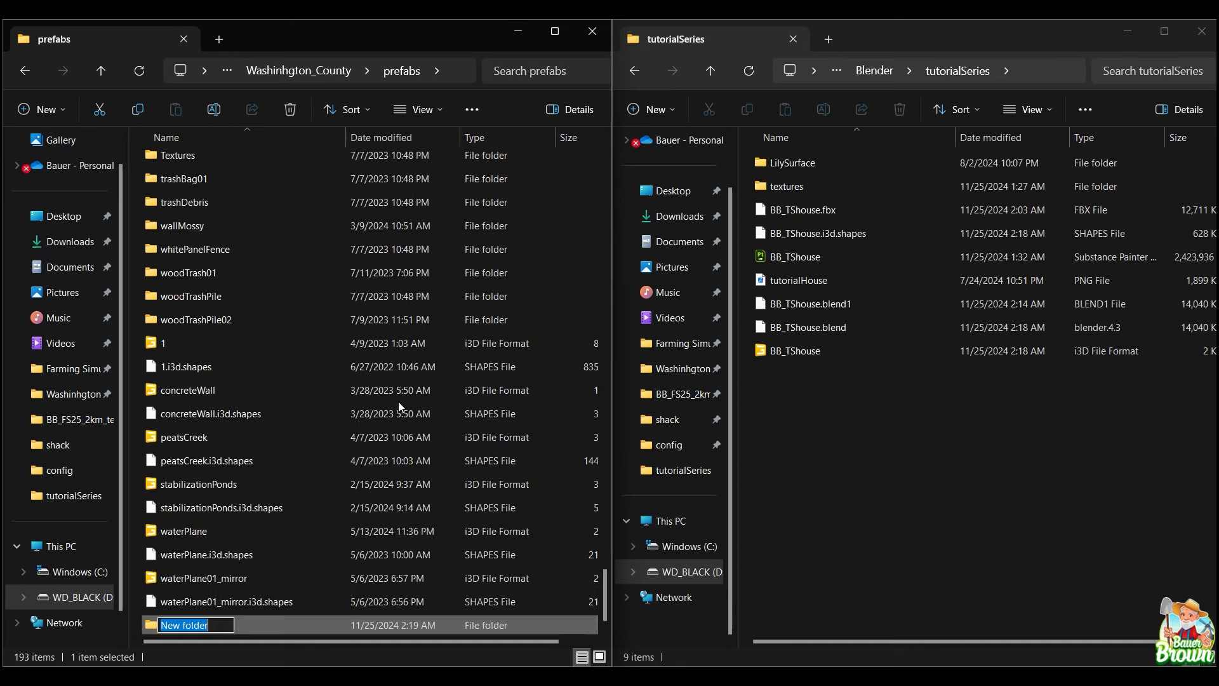
pyautogui.write('B')
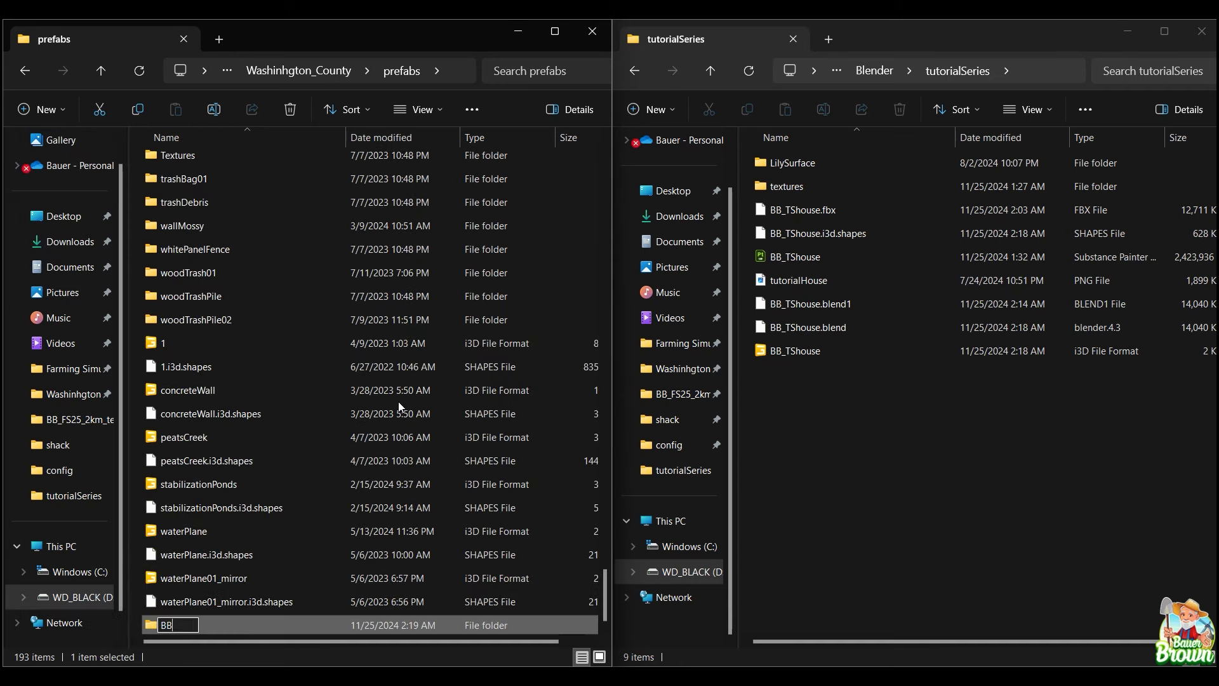
pyautogui.write('B_')
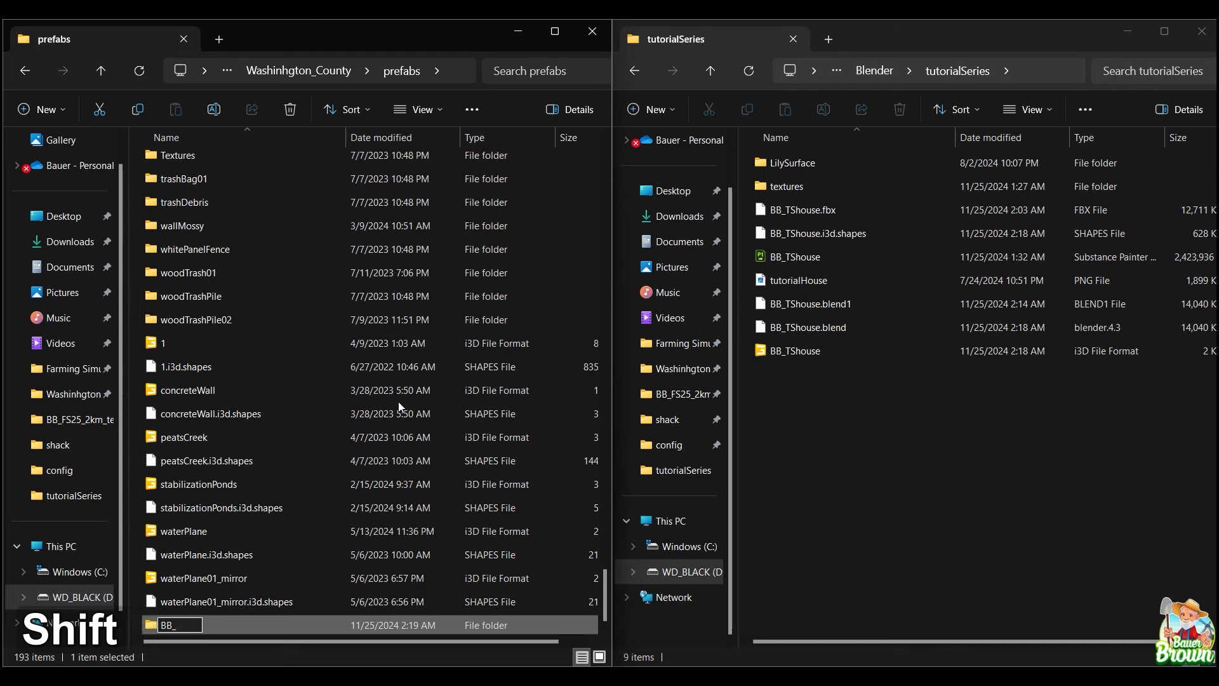
pyautogui.write('TShouse01')
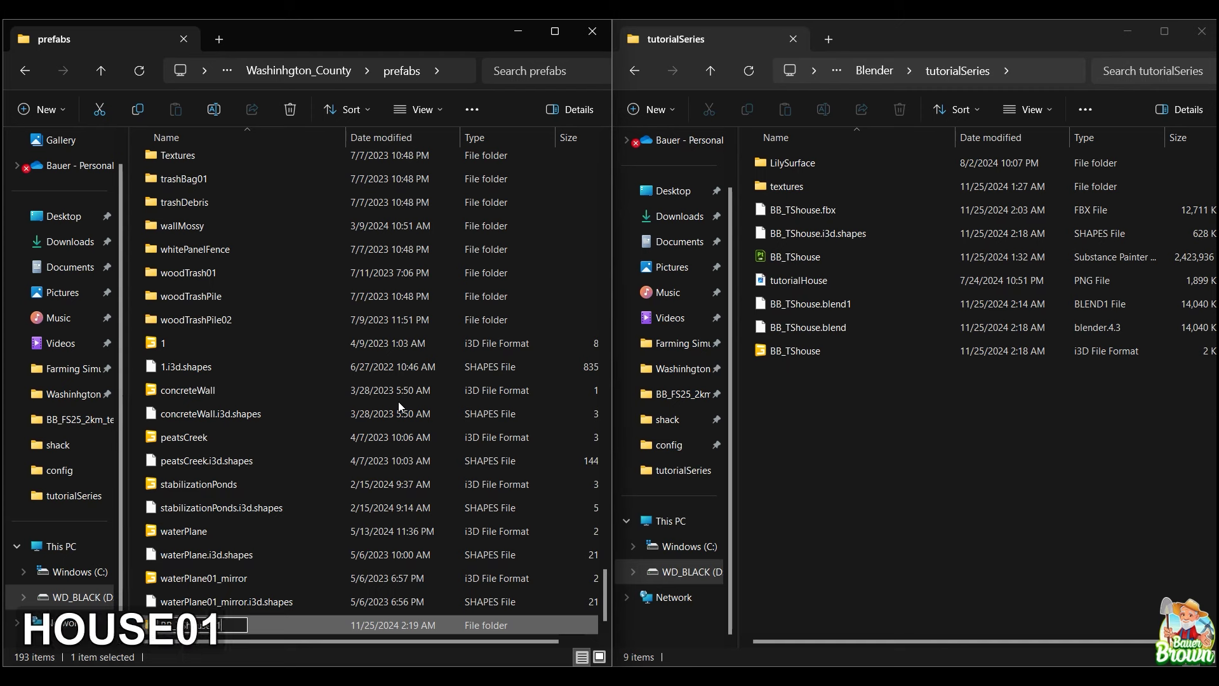
pyautogui.press('Return')
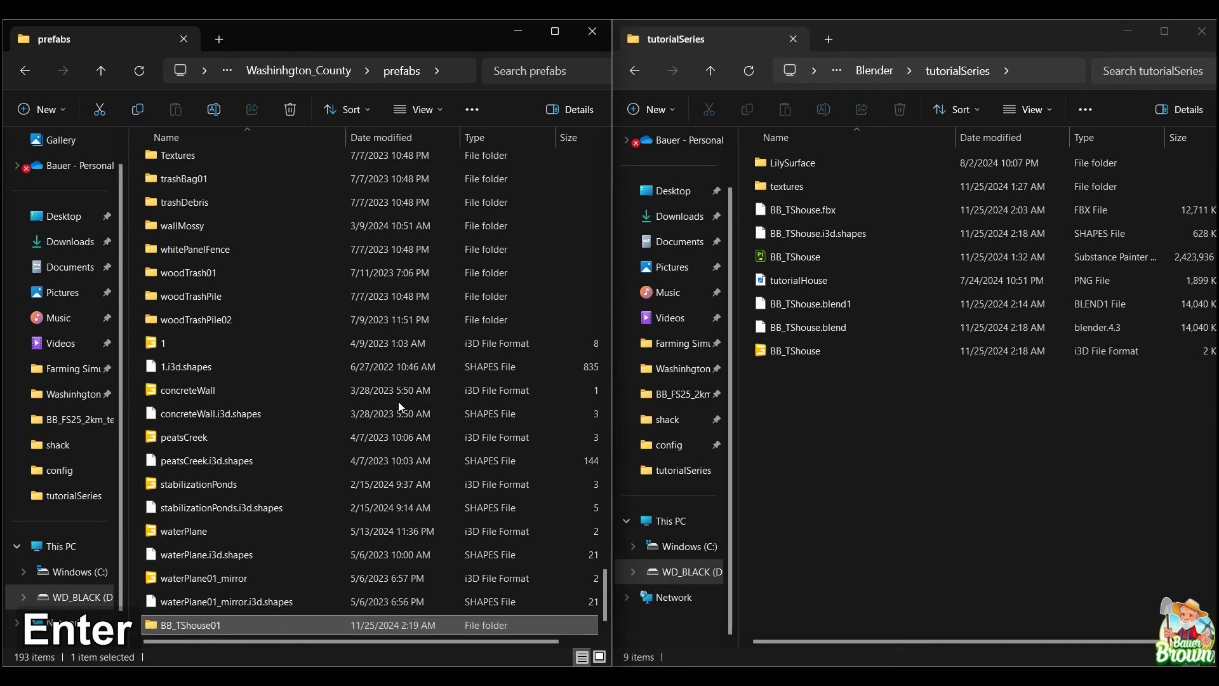
pyautogui.doubleClick(220, 624)
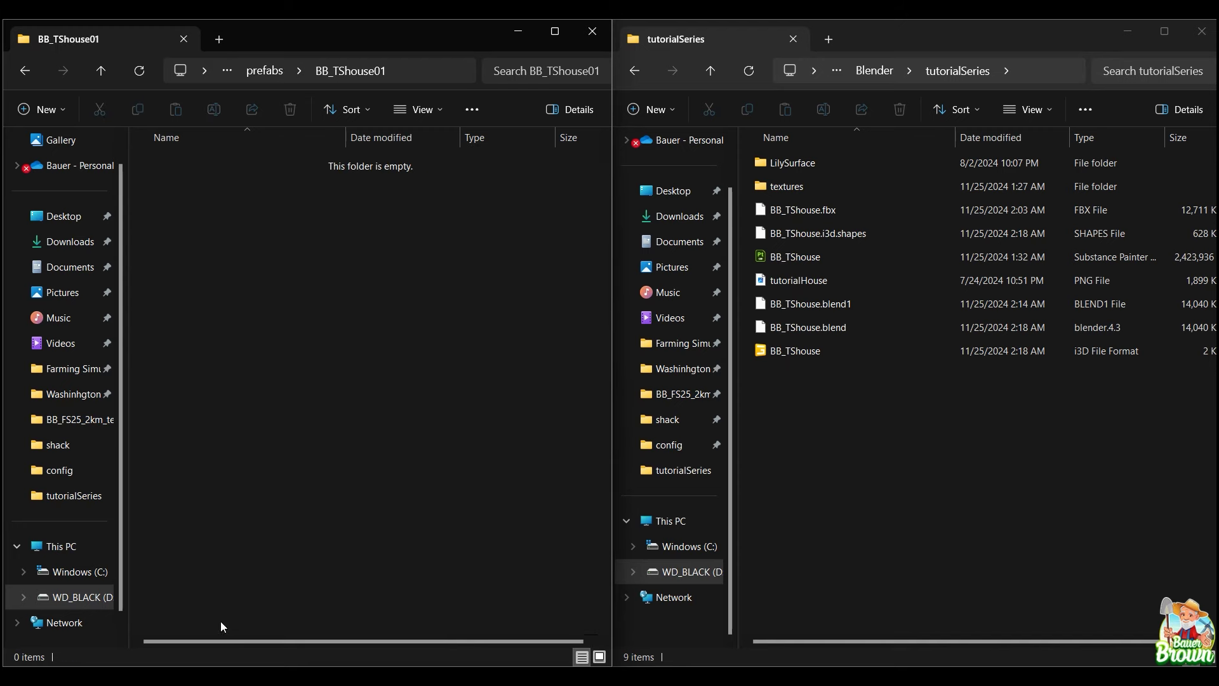
pyautogui.click(851, 352)
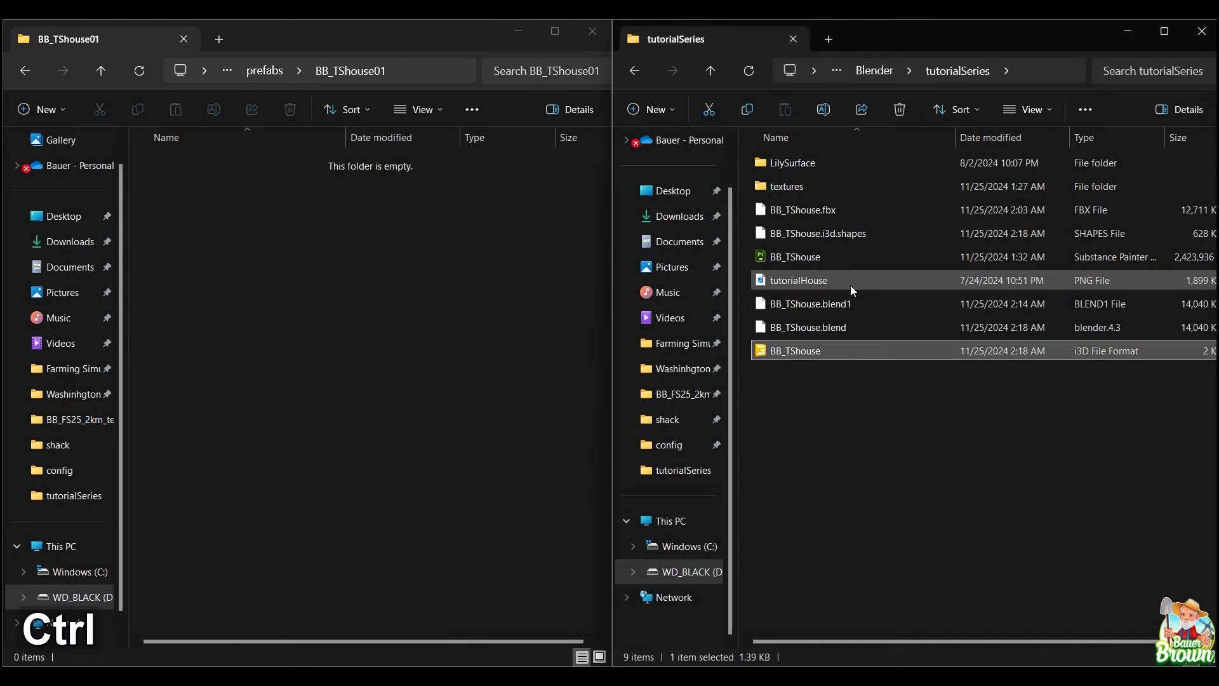
pyautogui.keyDown('ctrl'); pyautogui.click(826, 235); pyautogui.keyUp('ctrl')
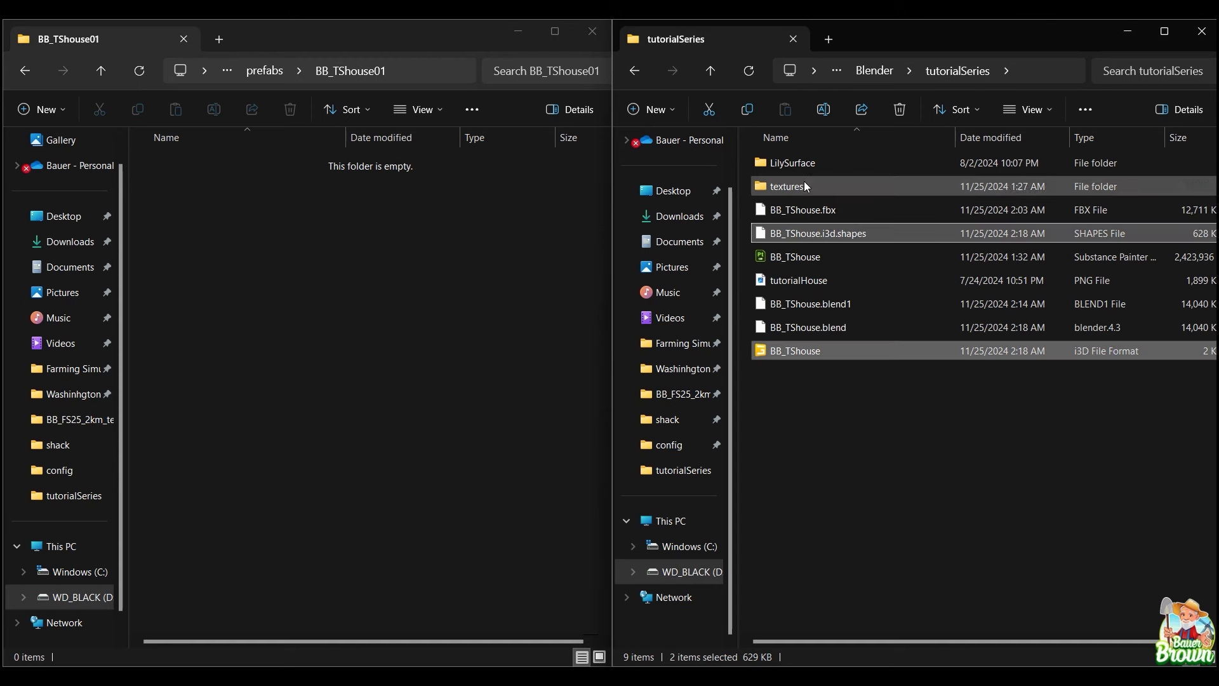
pyautogui.moveTo(827, 188); pyautogui.dragTo(212, 327, button='right')
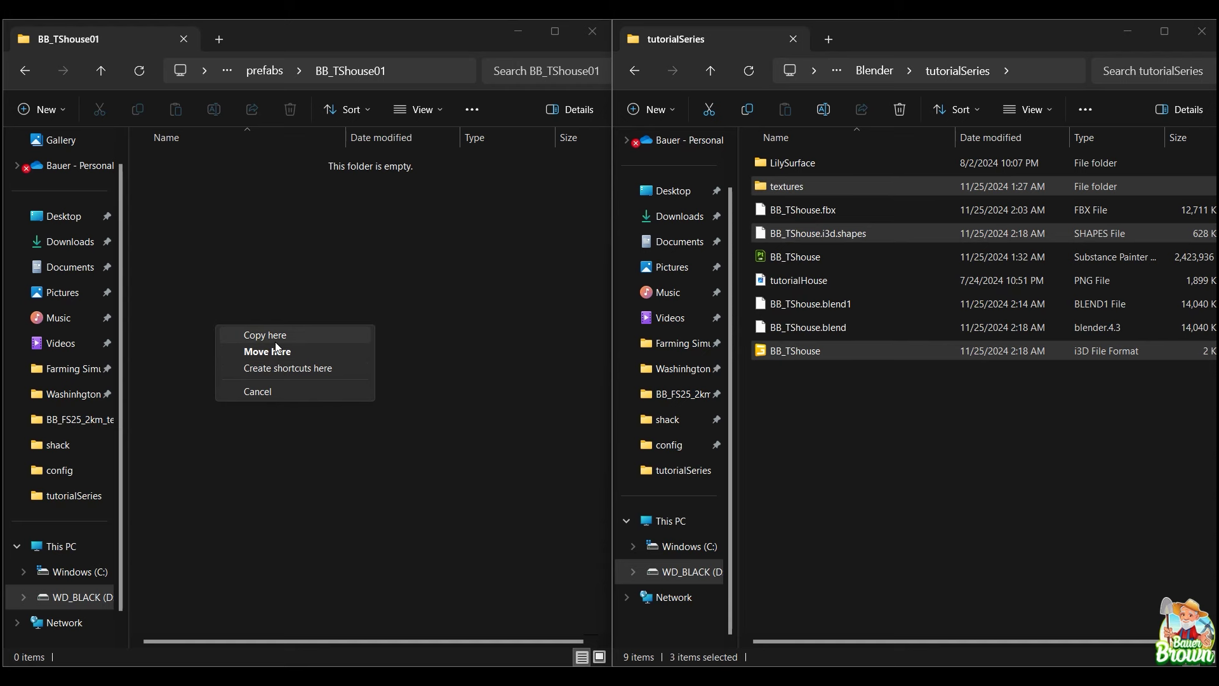
pyautogui.click(957, 478)
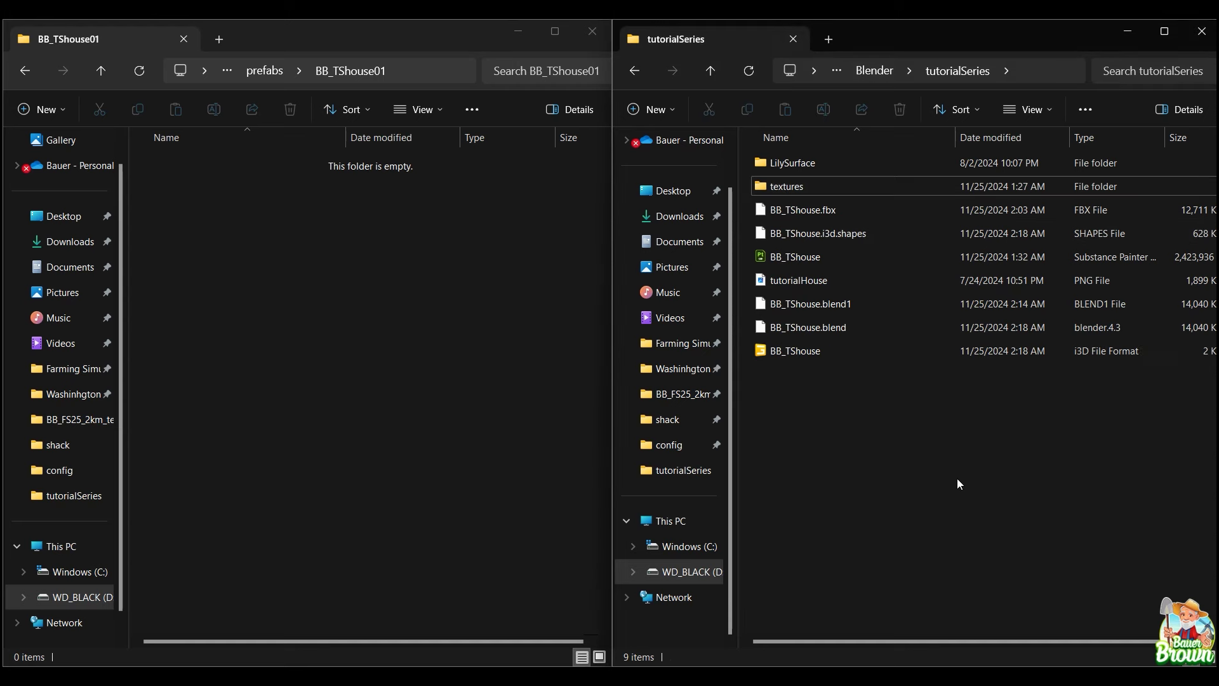
# Check the converted images in the textures' results folder and copy that folder into BB_TShouse01.
pyautogui.doubleClick(794, 188)
pyautogui.click(791, 184)
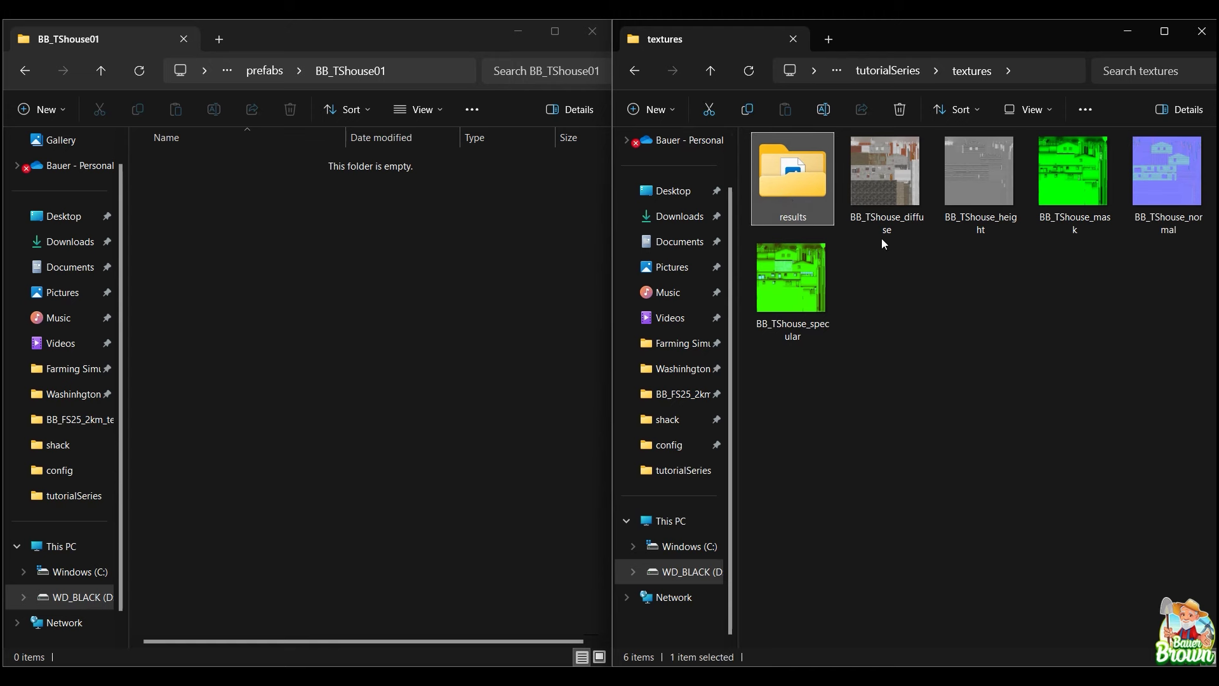
pyautogui.doubleClick(773, 174)
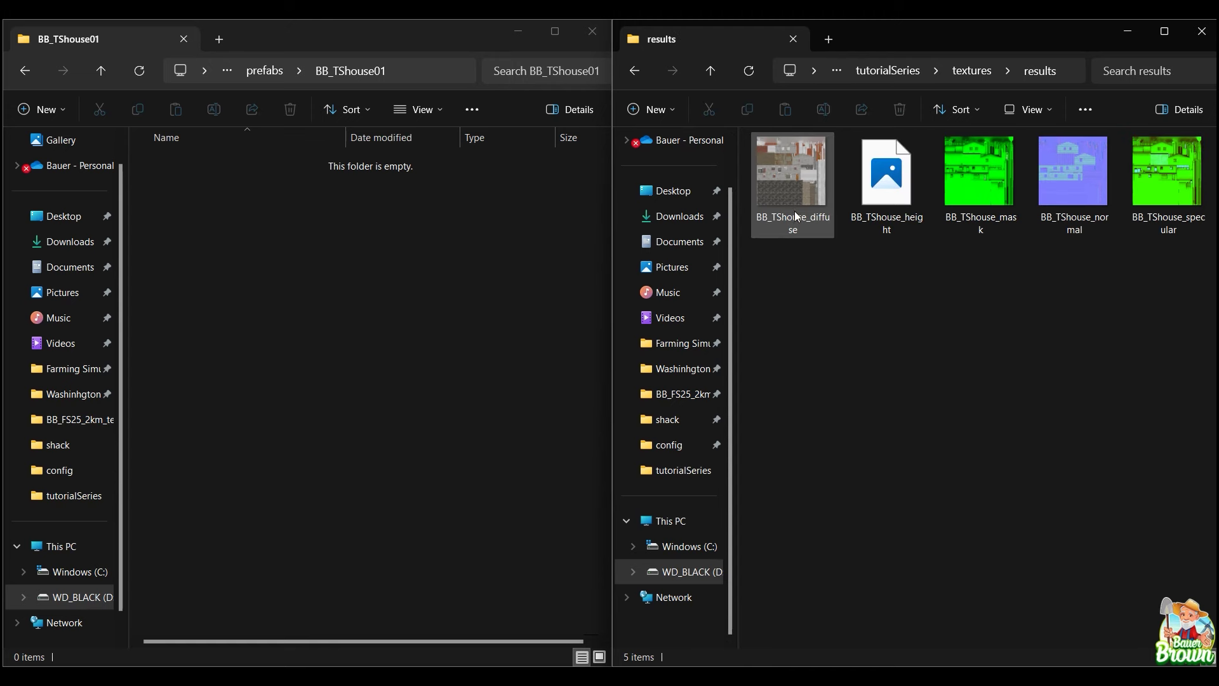
pyautogui.click(634, 71)
pyautogui.moveTo(782, 184); pyautogui.dragTo(323, 263)
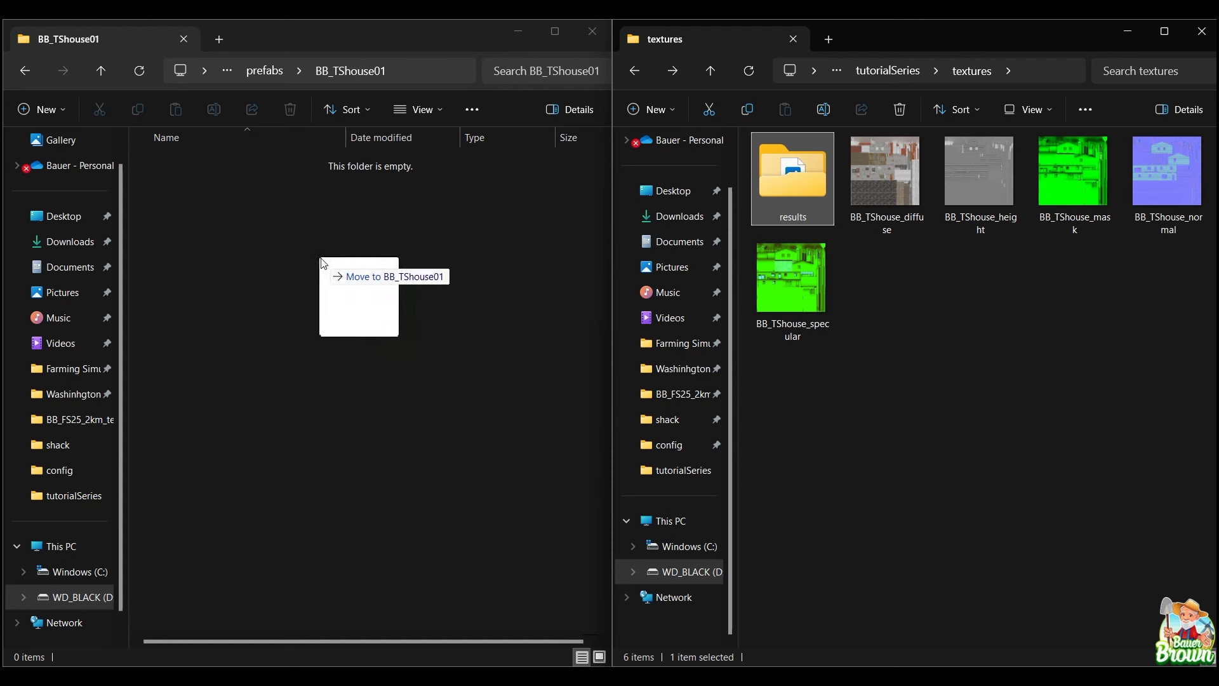
pyautogui.moveTo(322, 263); pyautogui.dragTo(322, 263, button='right')
pyautogui.click(364, 269)
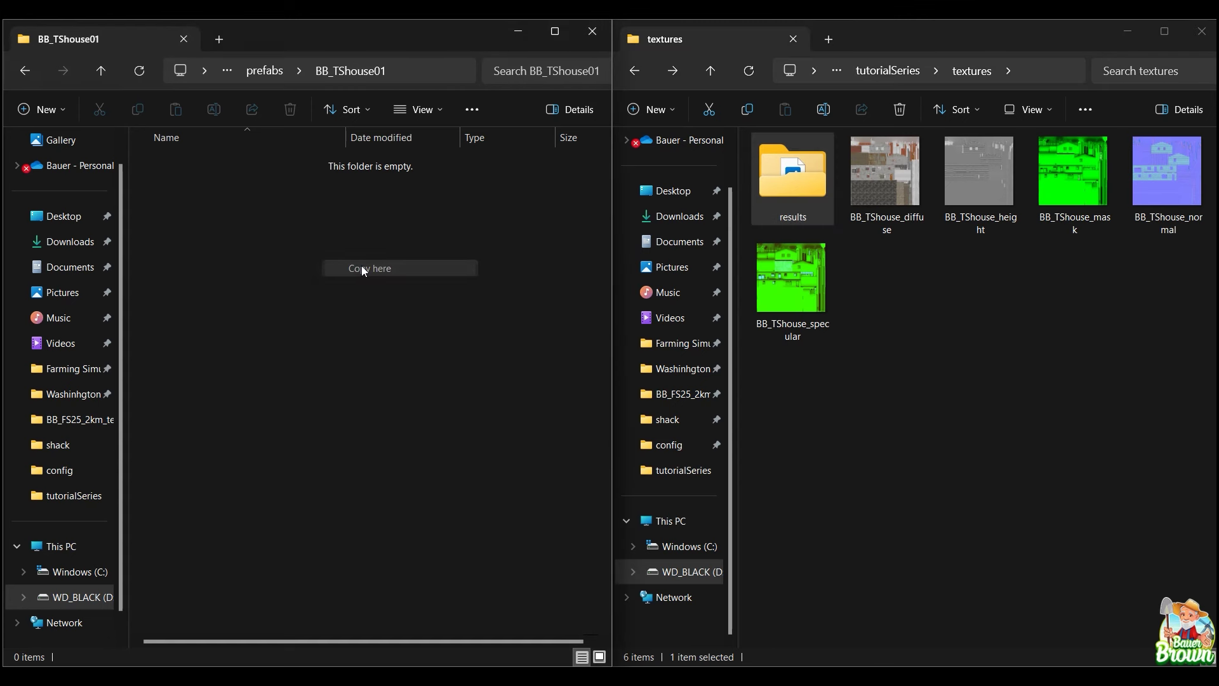
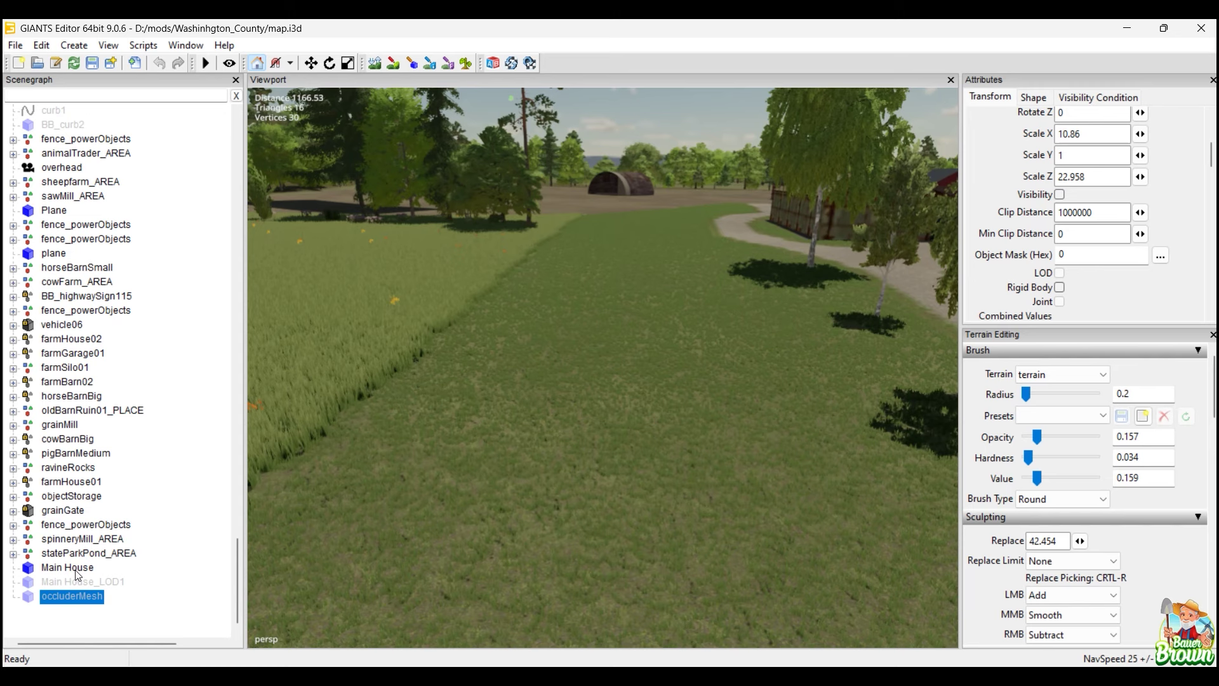
# Group Main House, Main House_LOD1 and occluderMesh, and name the group BB_TShouse01.
pyautogui.keyDown('ctrl'); pyautogui.click(76, 571); pyautogui.keyUp('ctrl')
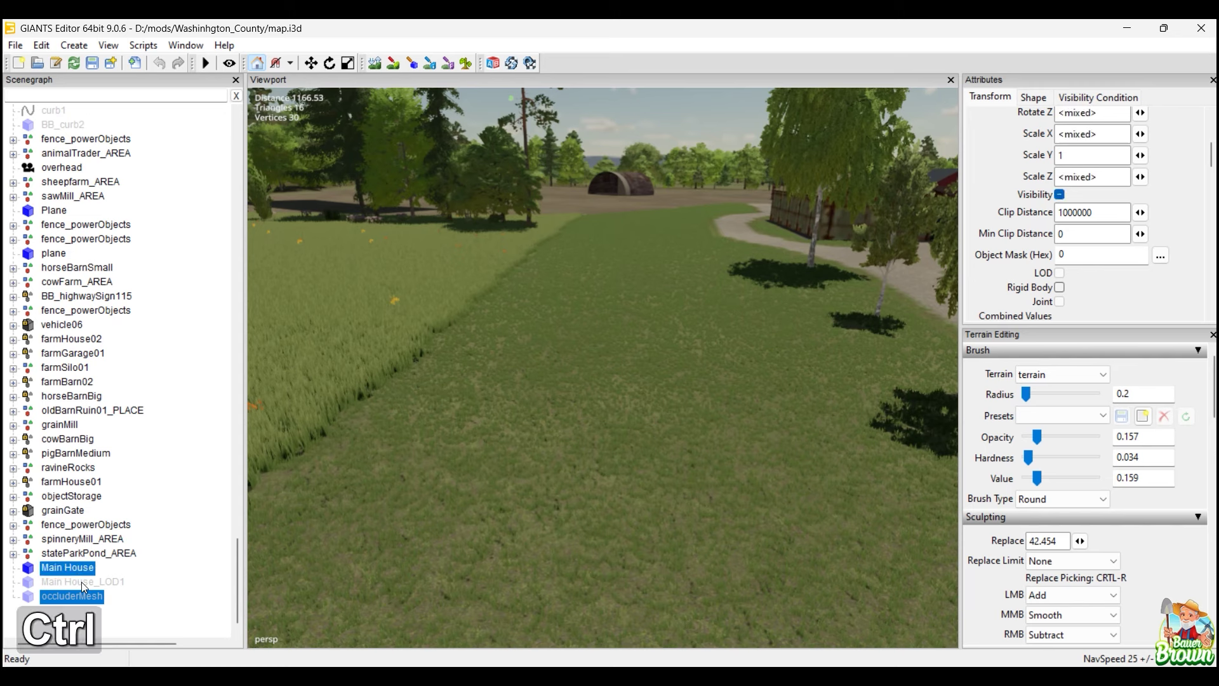
pyautogui.keyDown('ctrl'); pyautogui.click(82, 582); pyautogui.keyUp('ctrl')
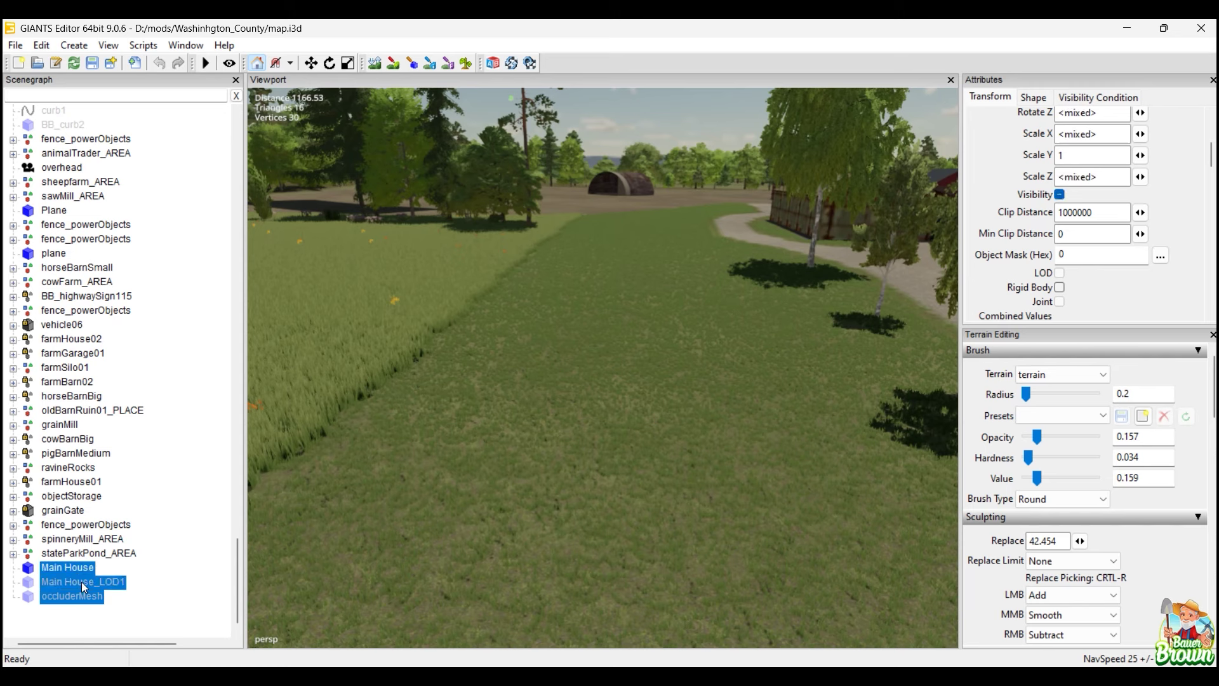
pyautogui.hotkey('ctrl', 'g')
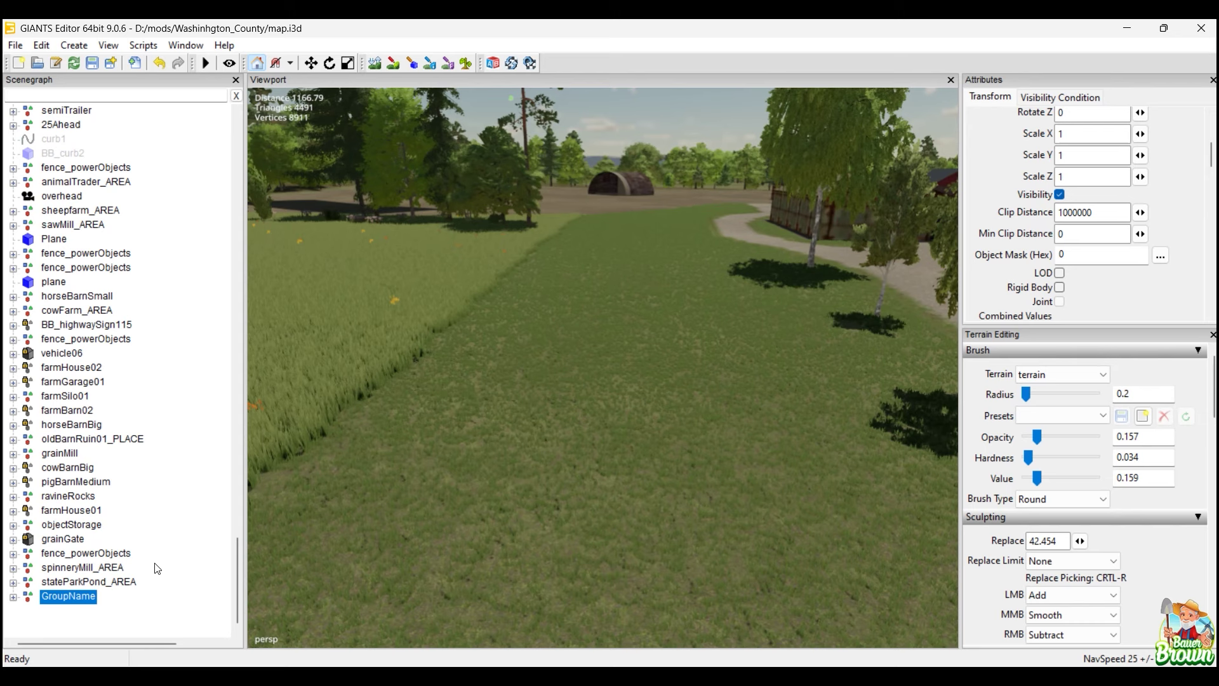
pyautogui.doubleClick(71, 601)
pyautogui.write('BB')
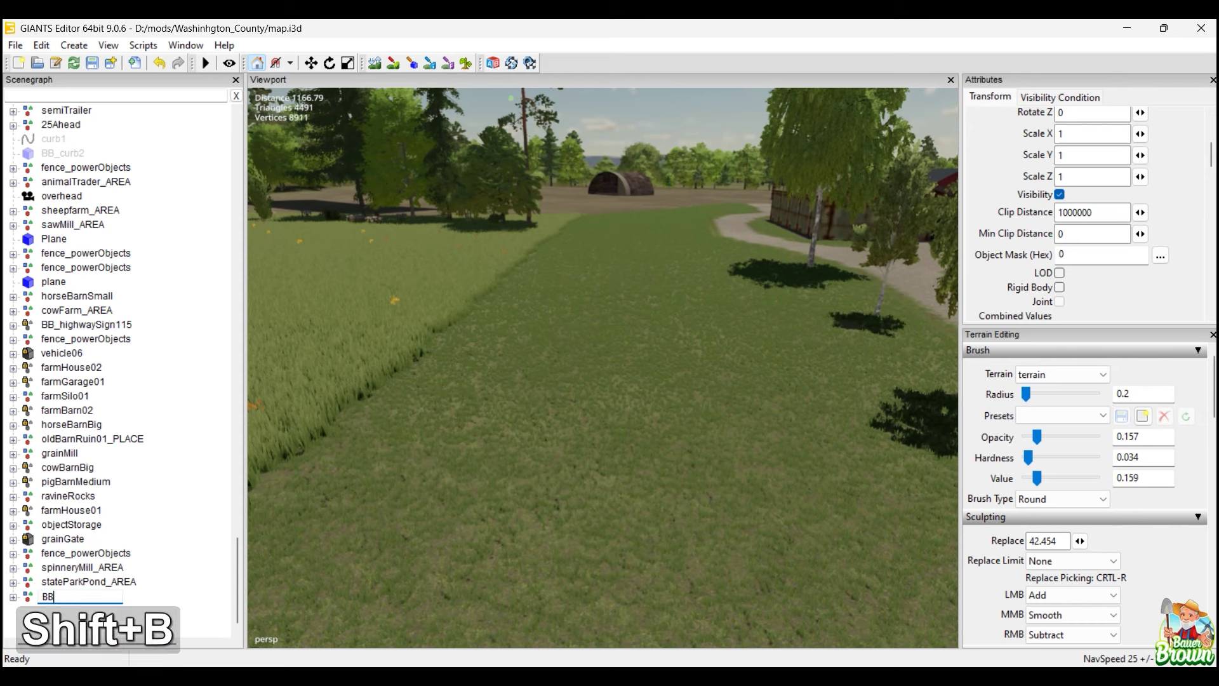
pyautogui.write('_TS')
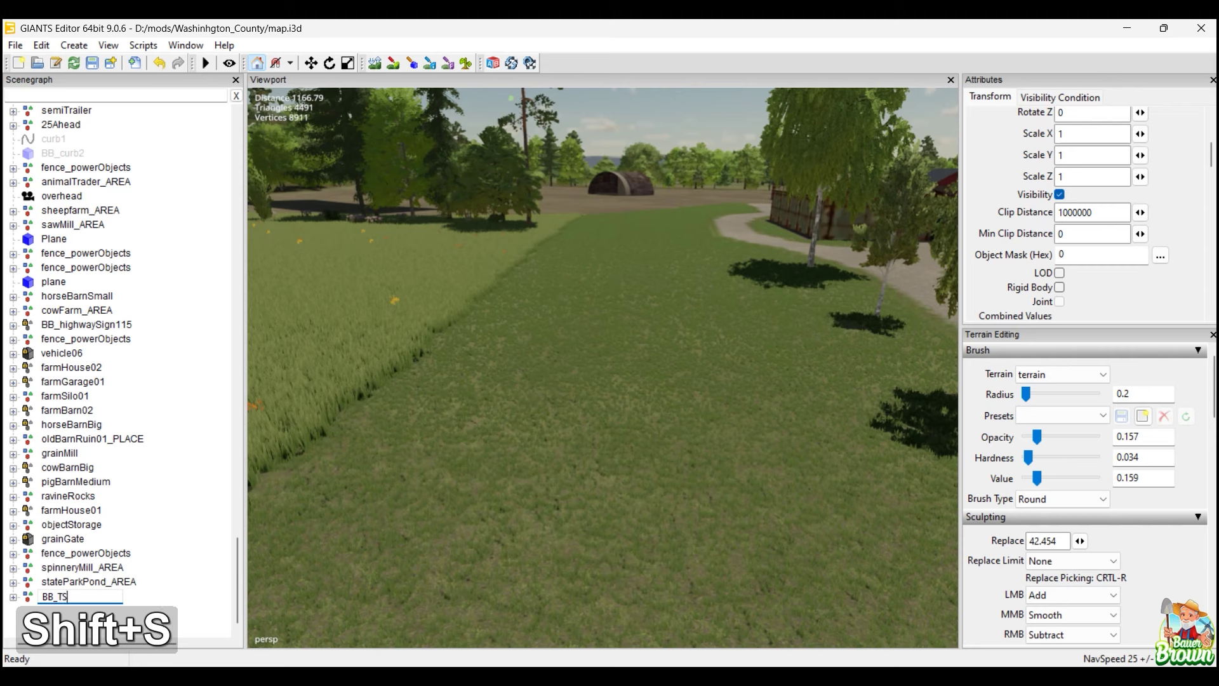
pyautogui.write('house01')
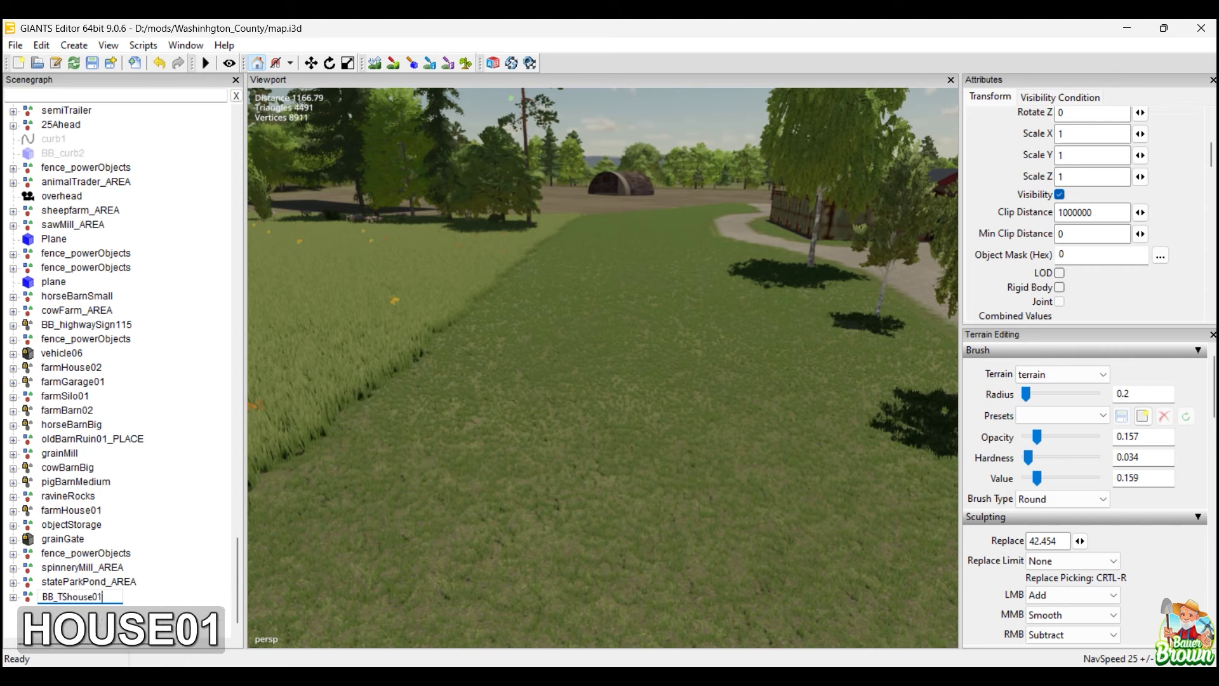
pyautogui.press('Return')
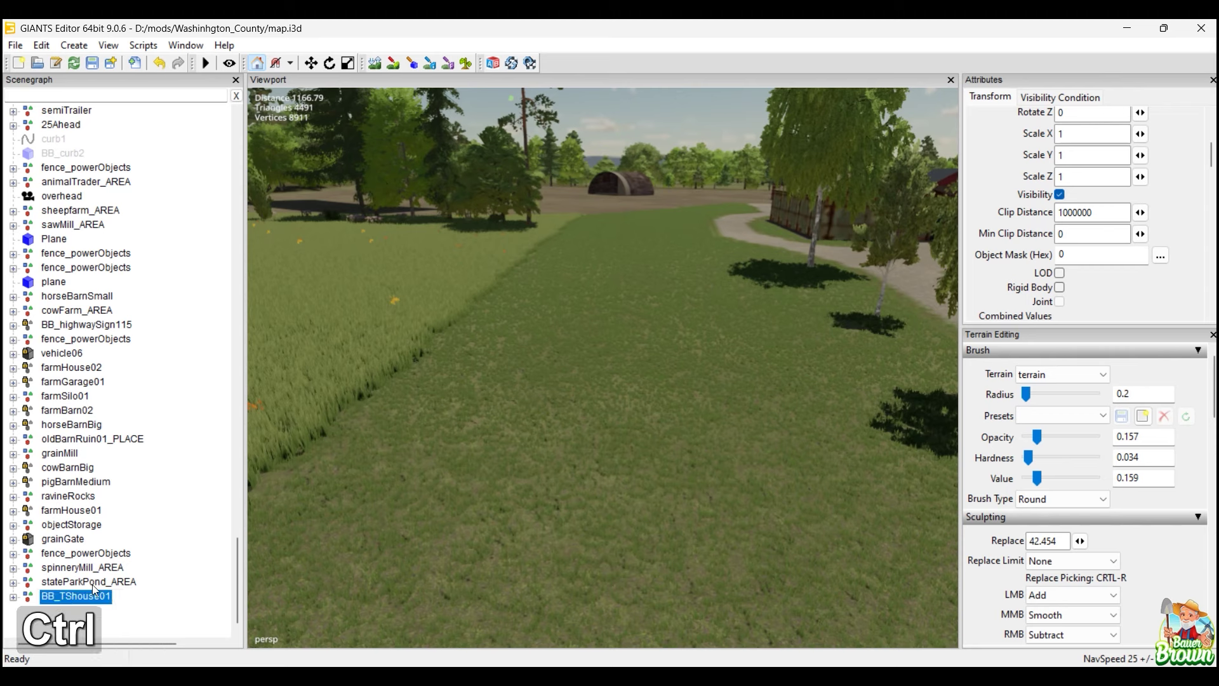
# Move the BB_TShouse01 group into the houses group and frame the house in the viewport.
pyautogui.hotkey('ctrl', 'x')
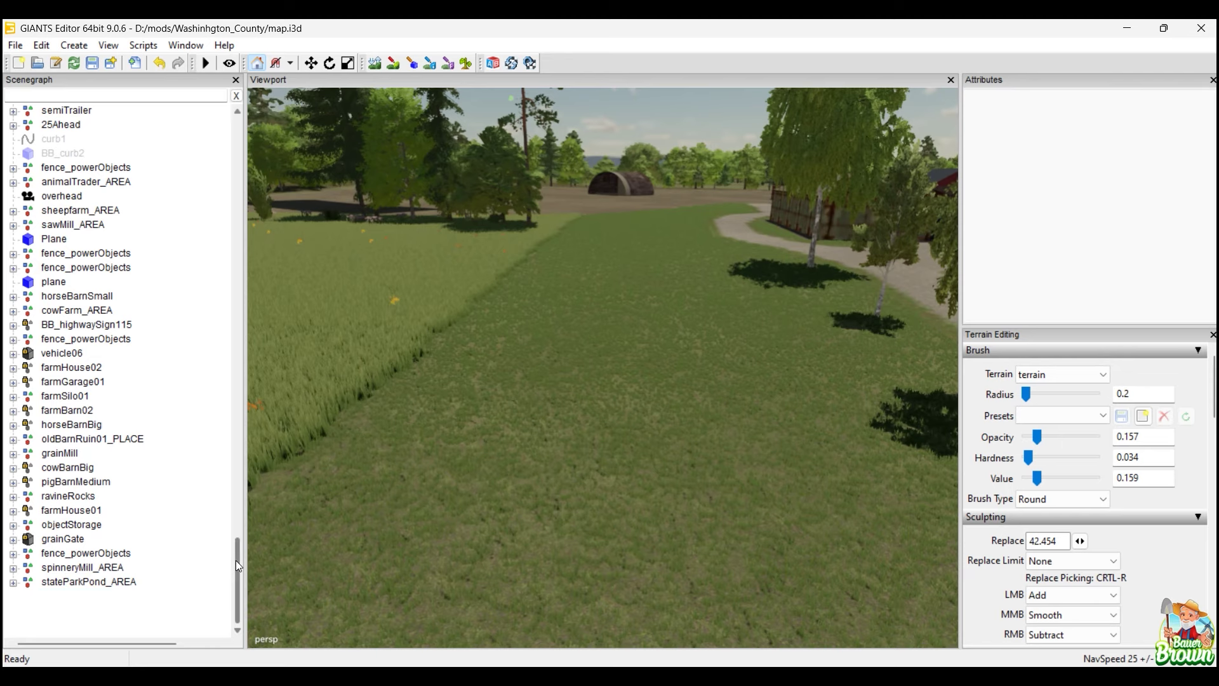
pyautogui.moveTo(238, 571); pyautogui.dragTo(273, 171)
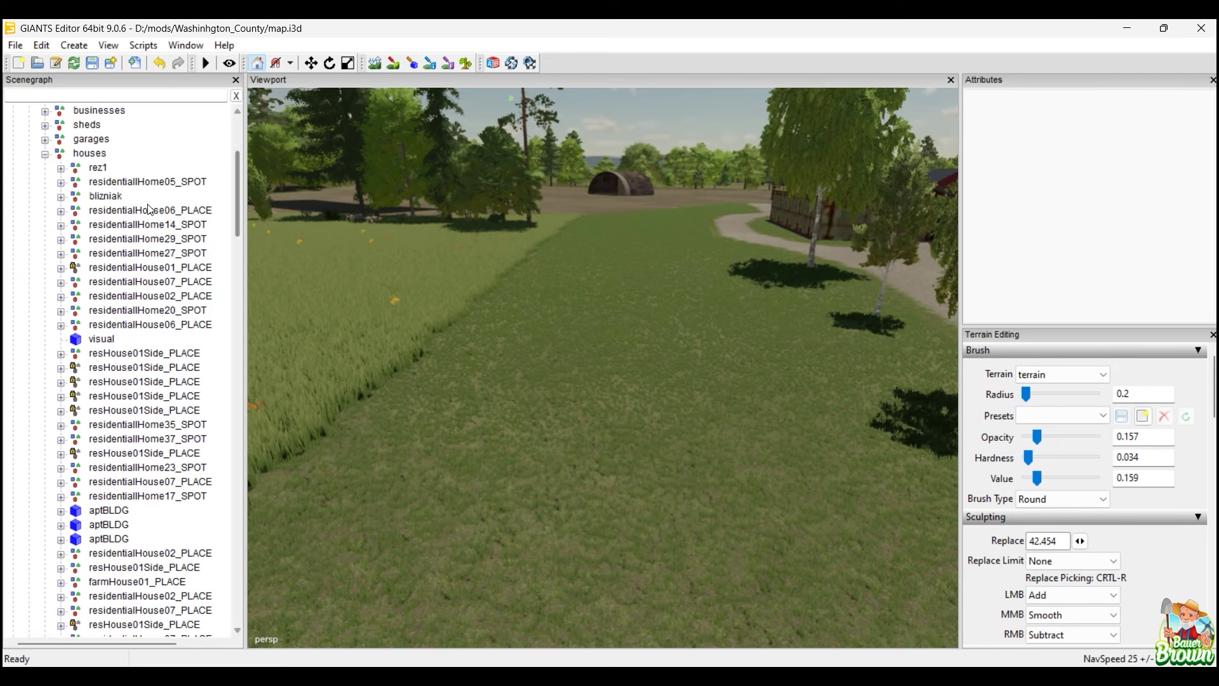
pyautogui.click(103, 155)
pyautogui.hotkey('ctrl', 'v')
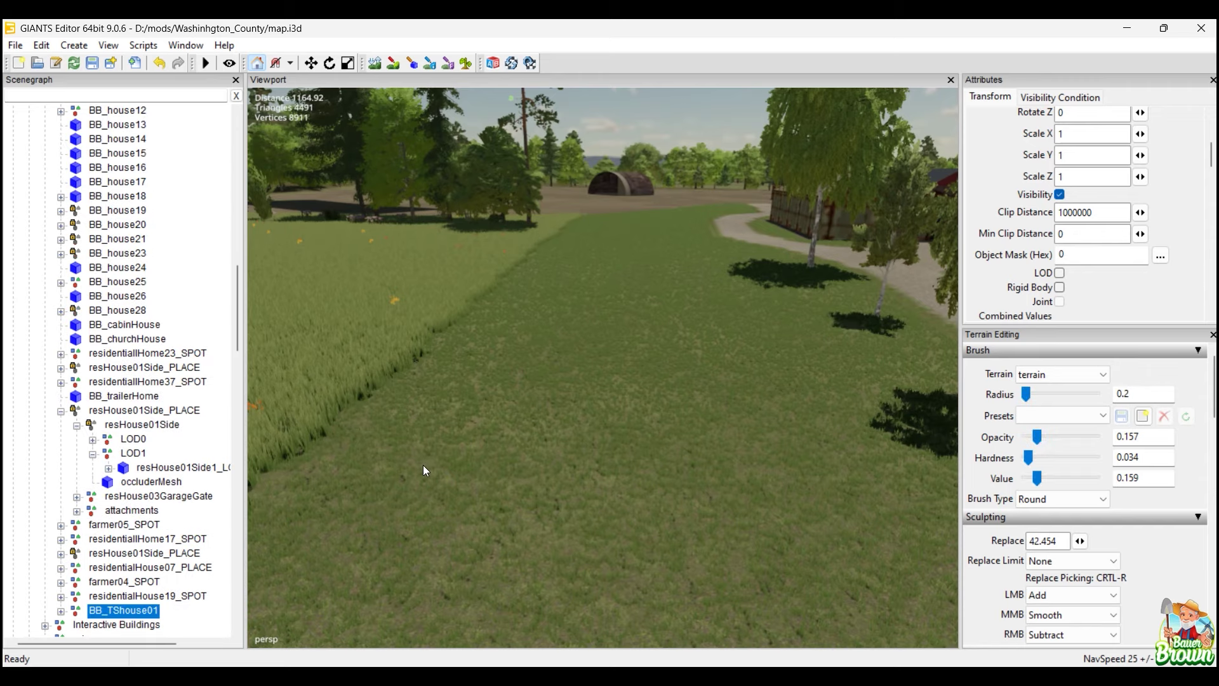
pyautogui.hotkey('ctrl', 'b')
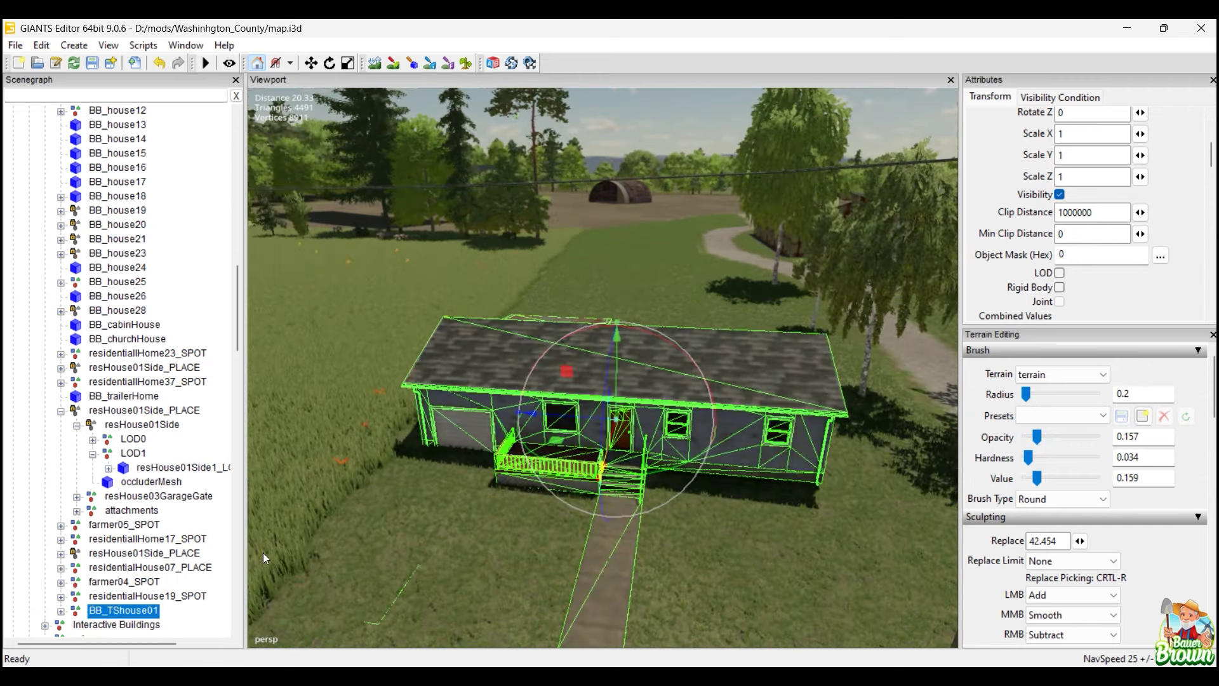
pyautogui.keyDown('alt'); pyautogui.moveTo(376, 519); pyautogui.dragTo(447, 508); pyautogui.keyUp('alt')
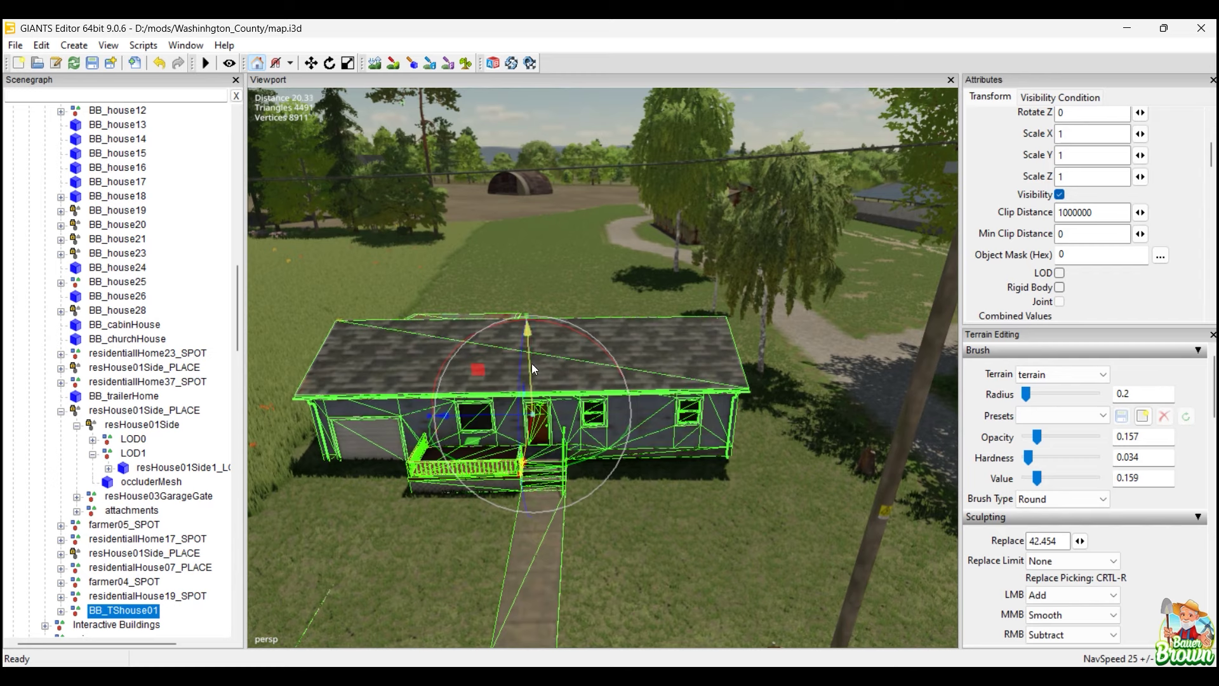
pyautogui.keyDown('alt'); pyautogui.moveTo(531, 363); pyautogui.dragTo(578, 483, button='middle'); pyautogui.keyUp('alt')
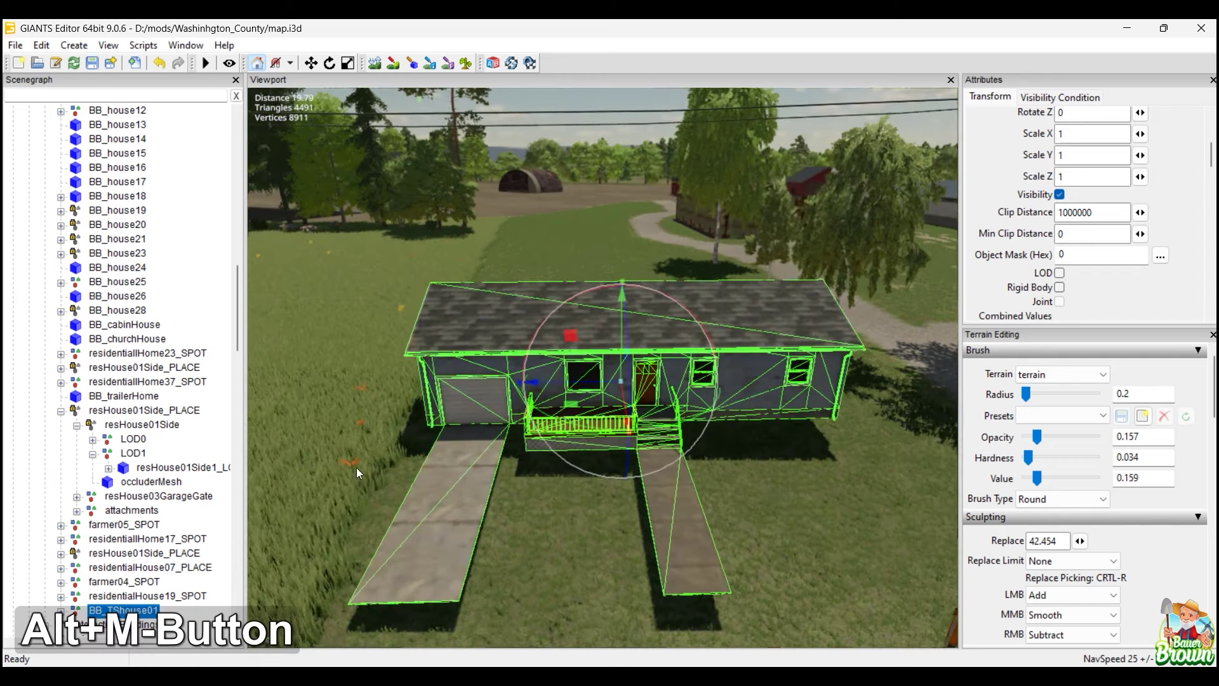
# Examine the objects inside BB_TShouse01 and compare their LOD structure and naming with BB_house25.
pyautogui.scroll(-2, 145, 468)
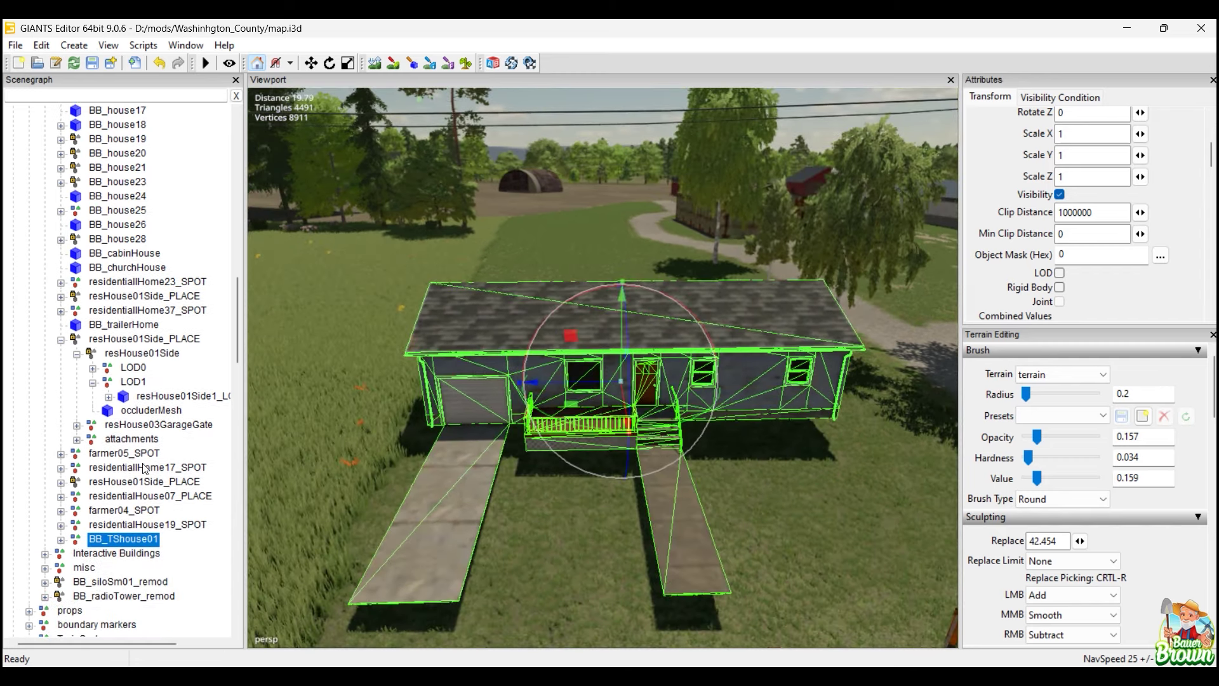
pyautogui.click(60, 540)
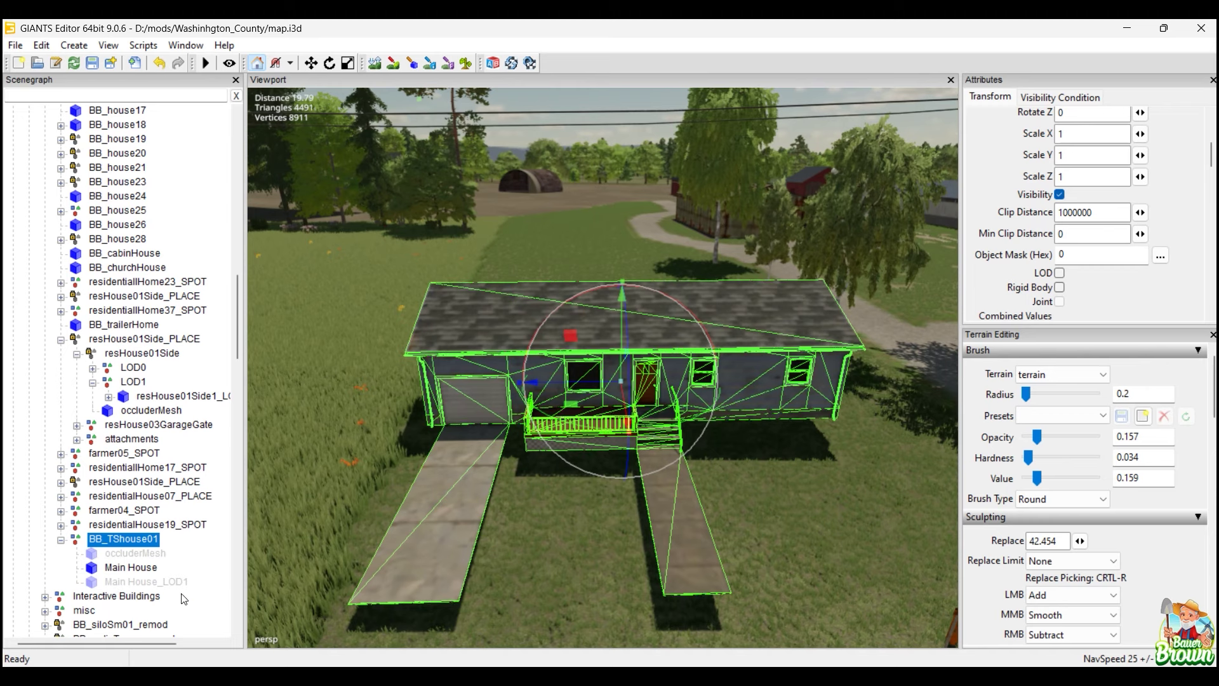
pyautogui.click(140, 554)
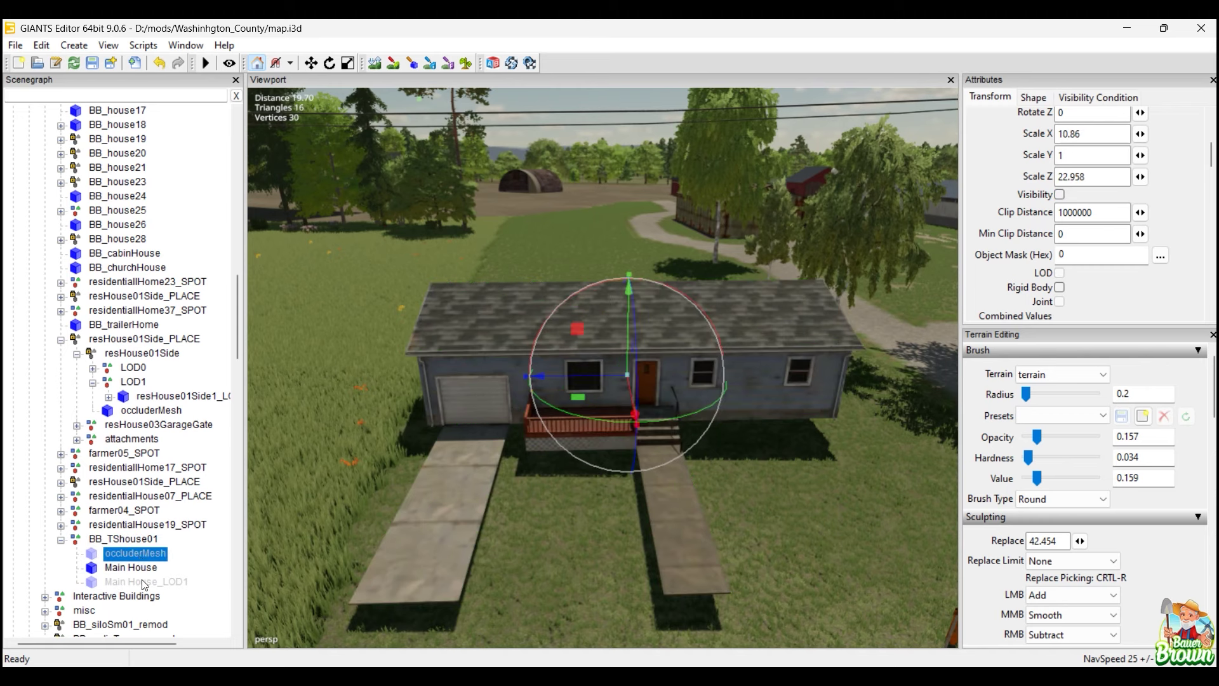
pyautogui.click(145, 583)
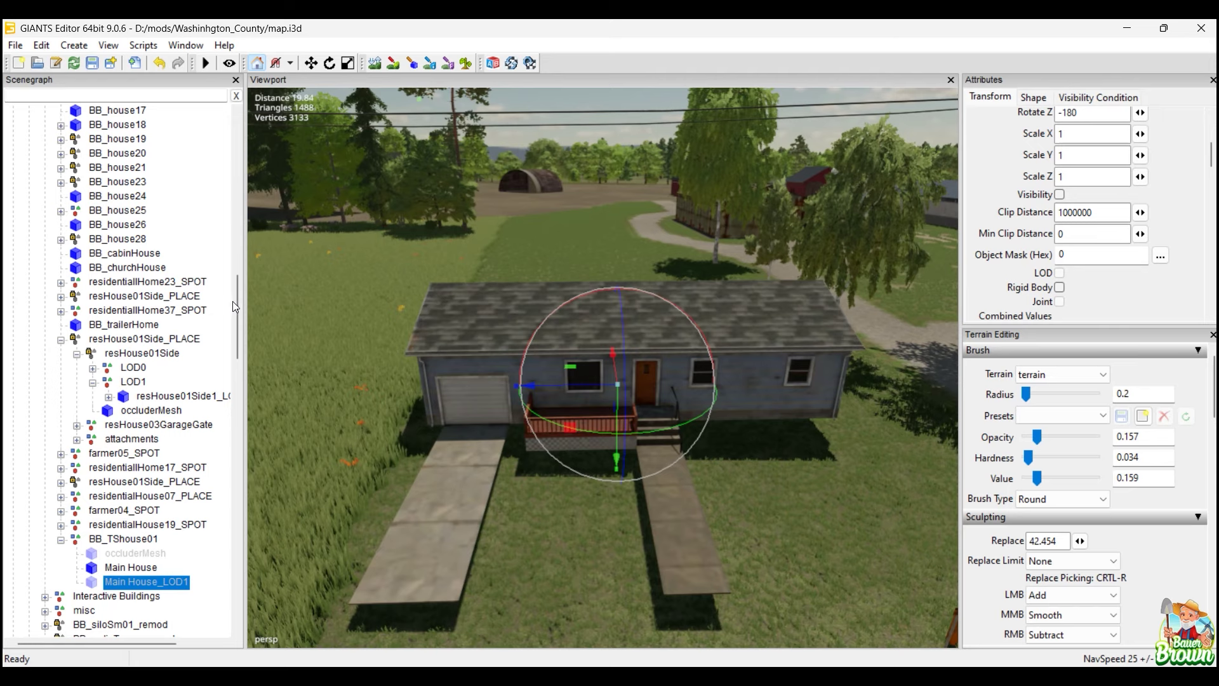
pyautogui.moveTo(239, 313)
pyautogui.mouseDown()
pyautogui.moveTo(265, 163)
pyautogui.moveTo(254, 313)
pyautogui.mouseUp()
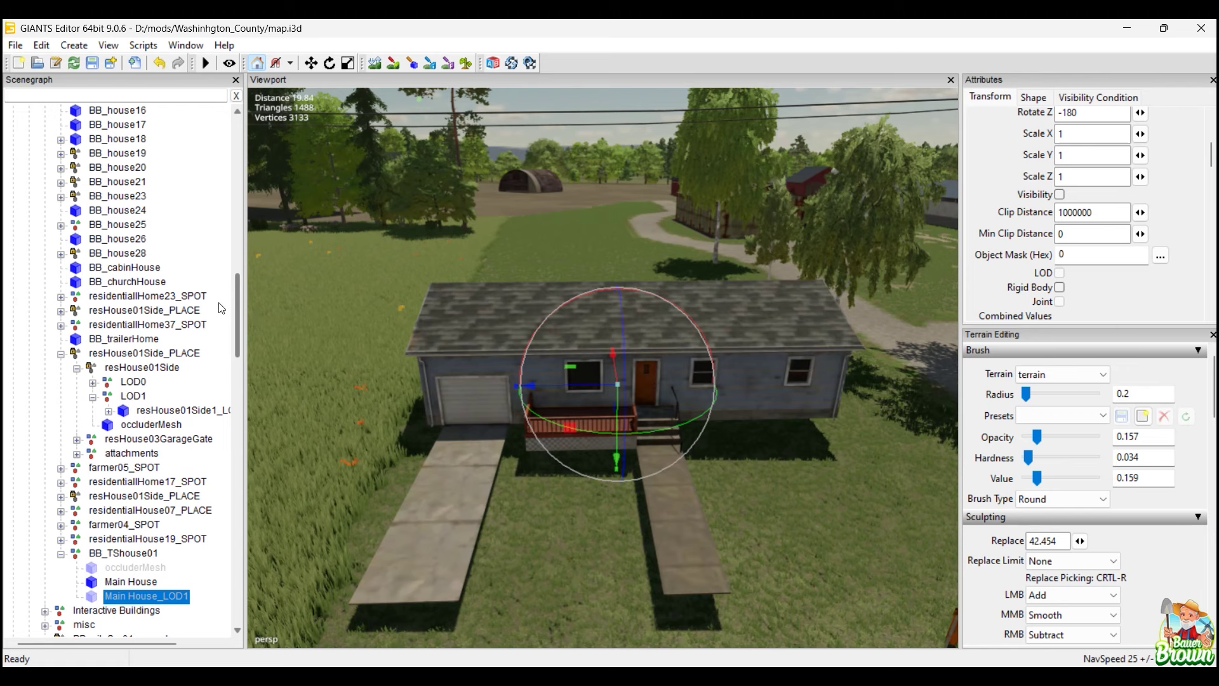
pyautogui.click(61, 225)
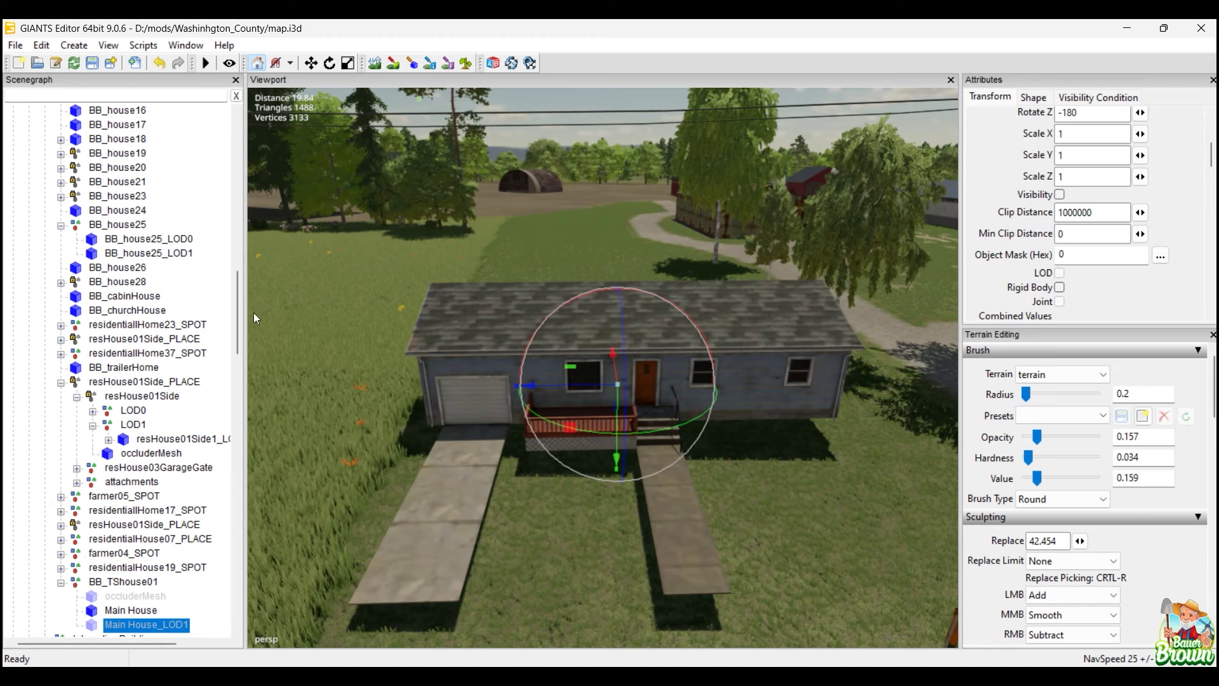
pyautogui.moveTo(237, 299); pyautogui.dragTo(235, 339)
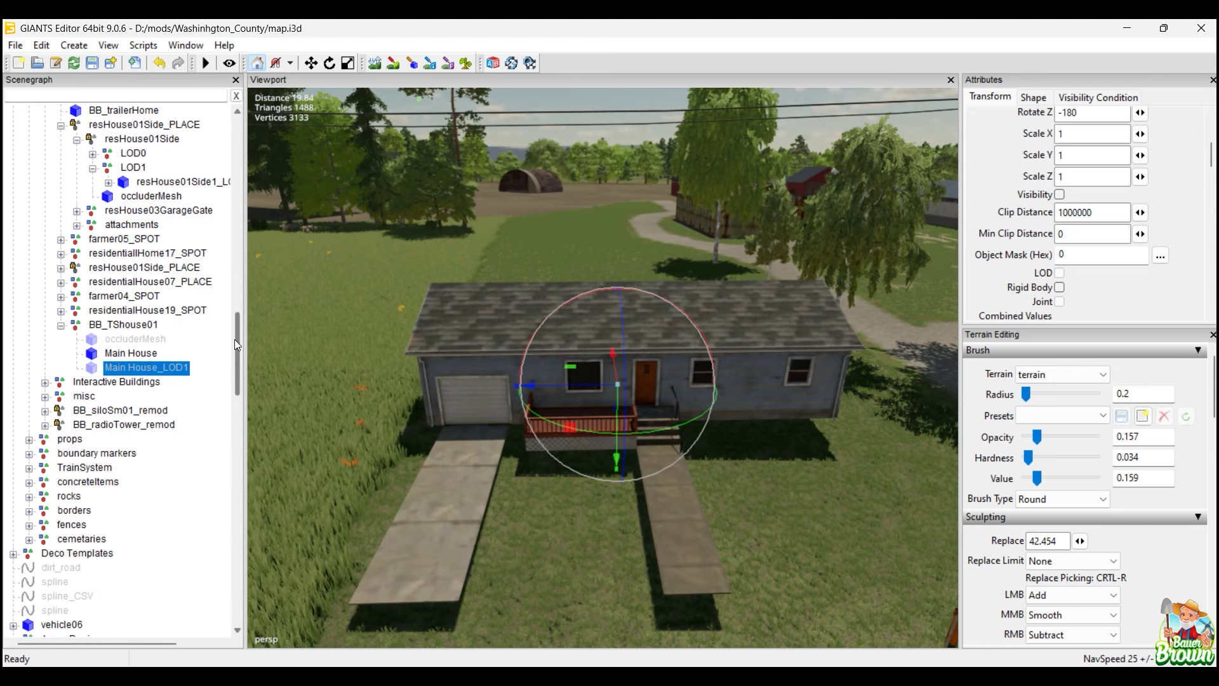
# Rename the Main House object in BB_TShouse01 to Main House_LOD0.
pyautogui.click(151, 357)
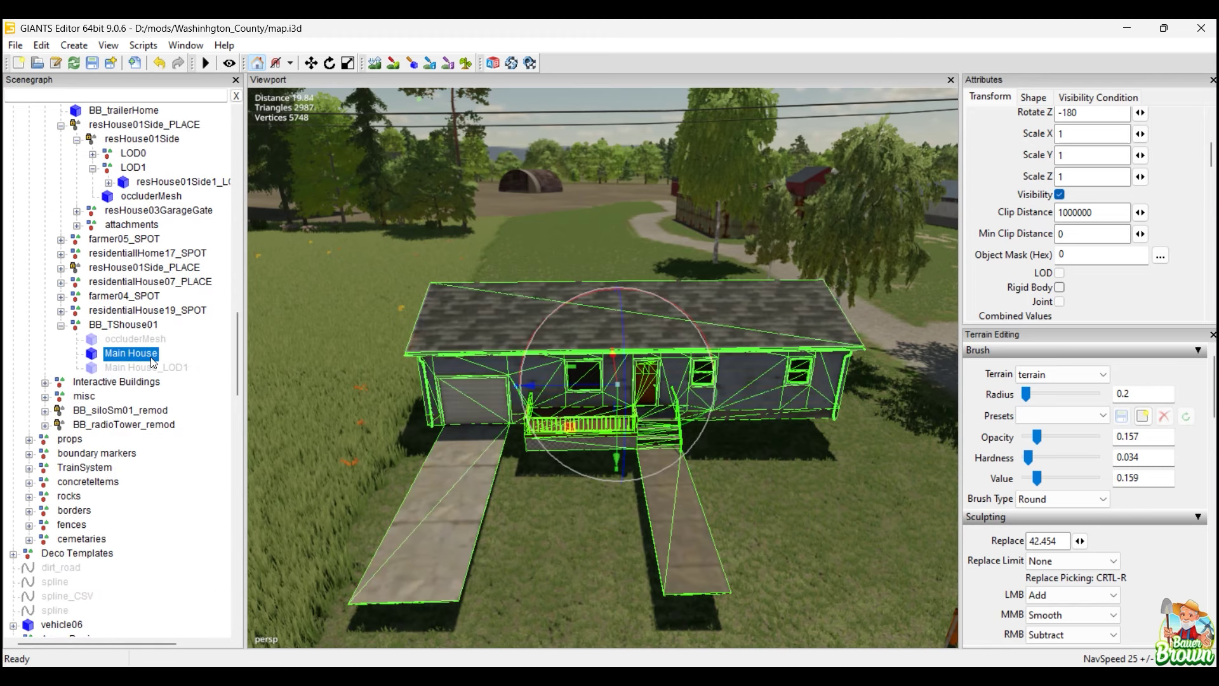
pyautogui.click(151, 357)
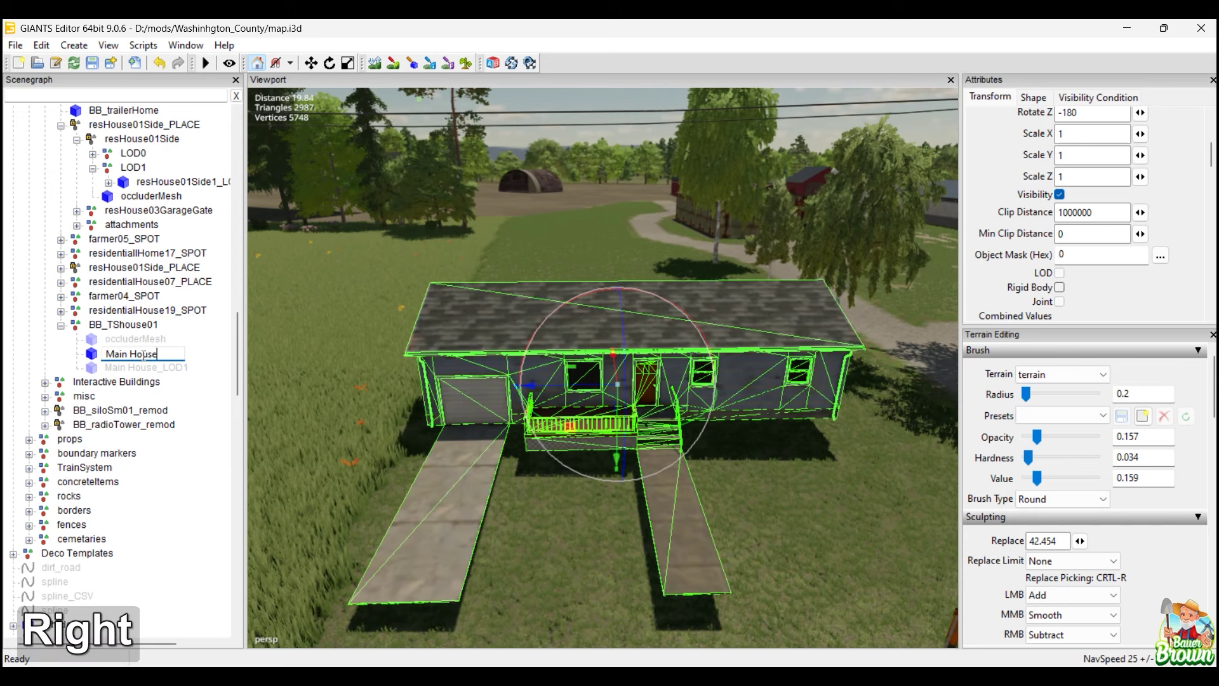
pyautogui.write('_')
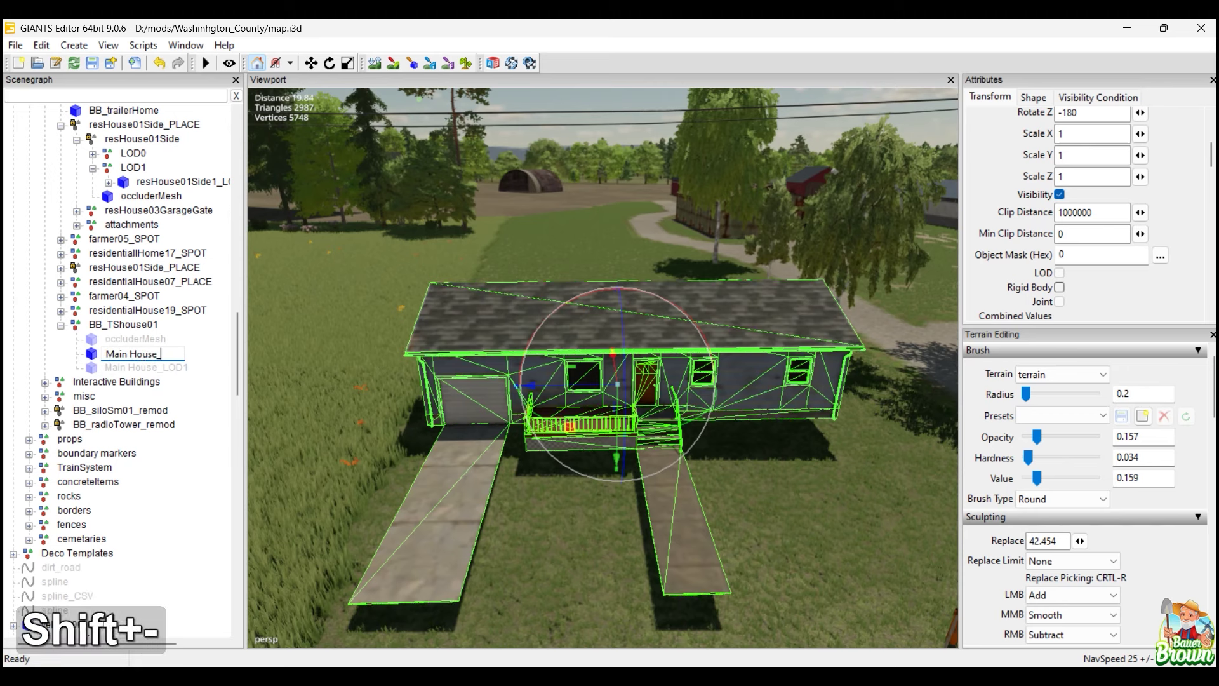
pyautogui.write('LOD')
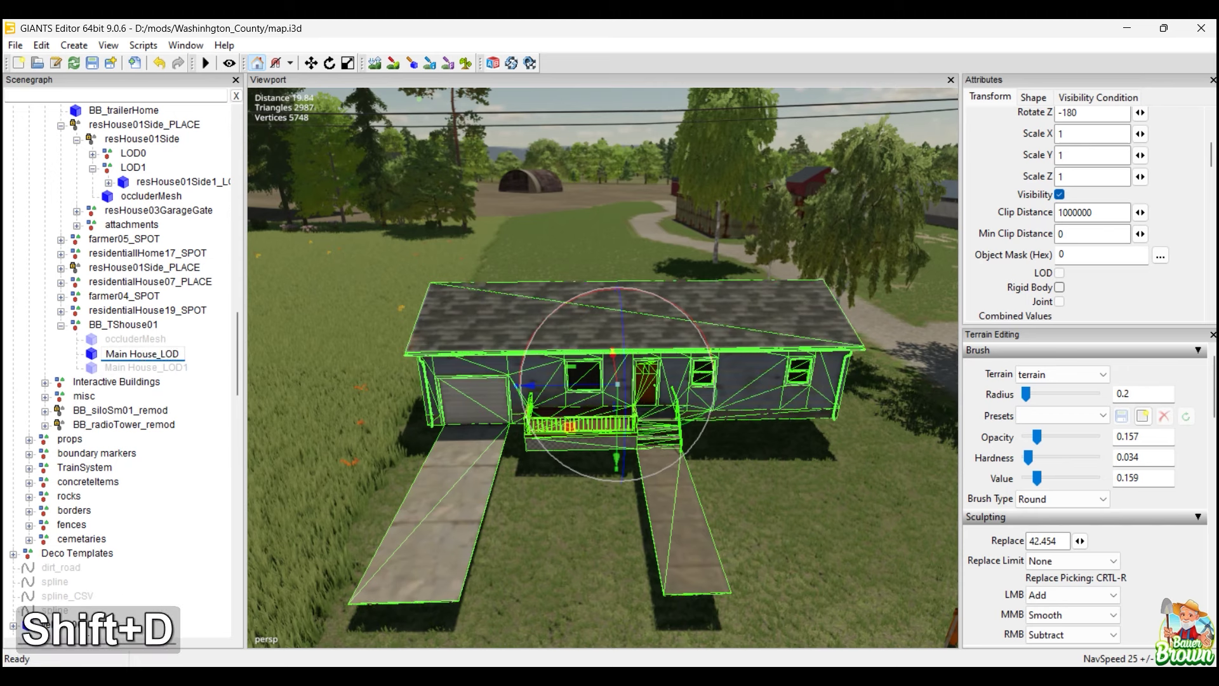
pyautogui.write('0')
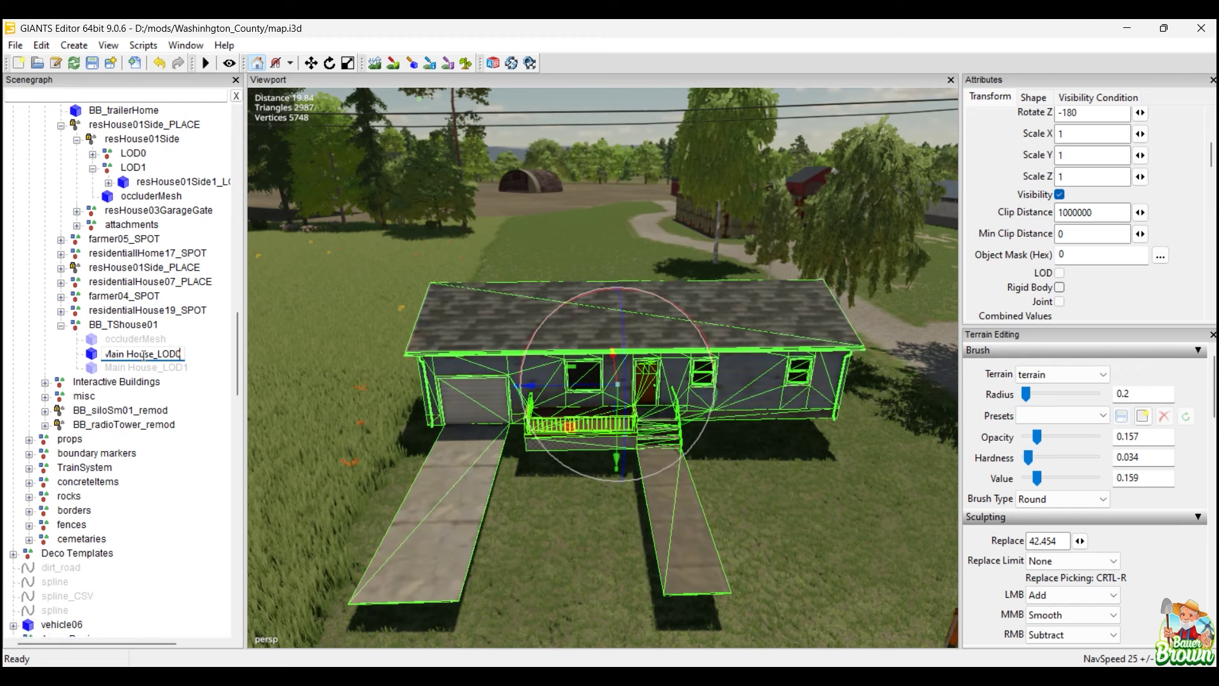
pyautogui.press('Return')
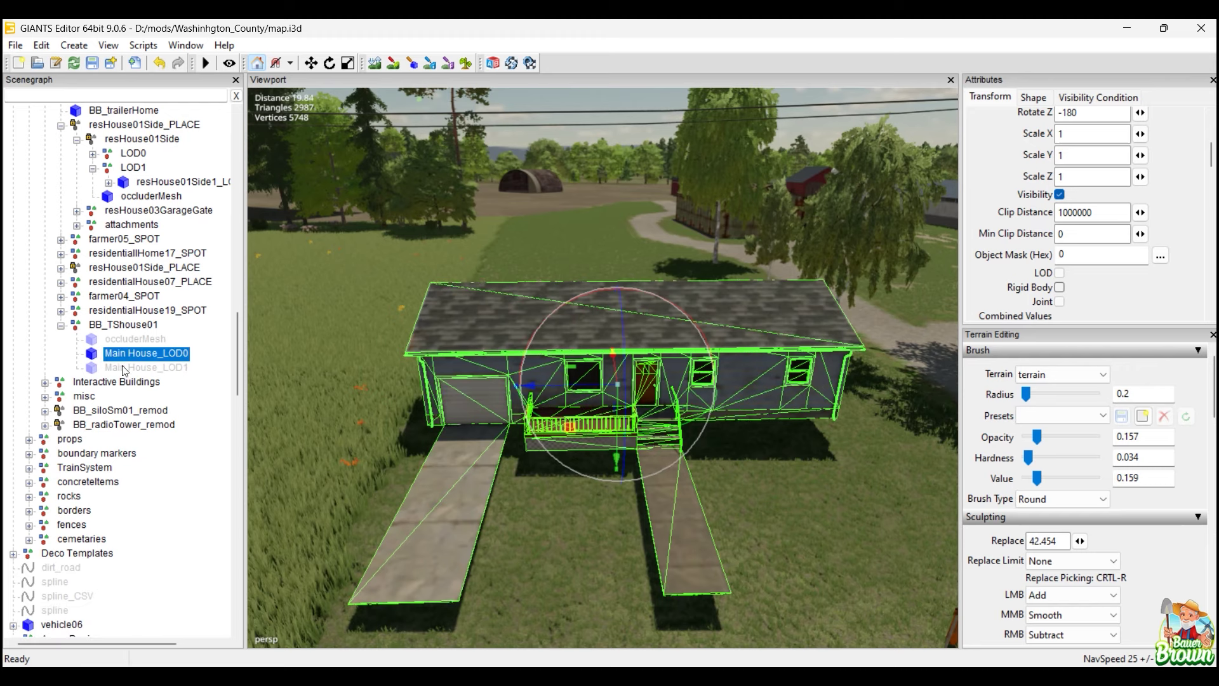
# Enable Occluder Mesh on the occluderMesh shape in BB_TShouse01 and make Main House_LOD1 visible.
pyautogui.click(144, 326)
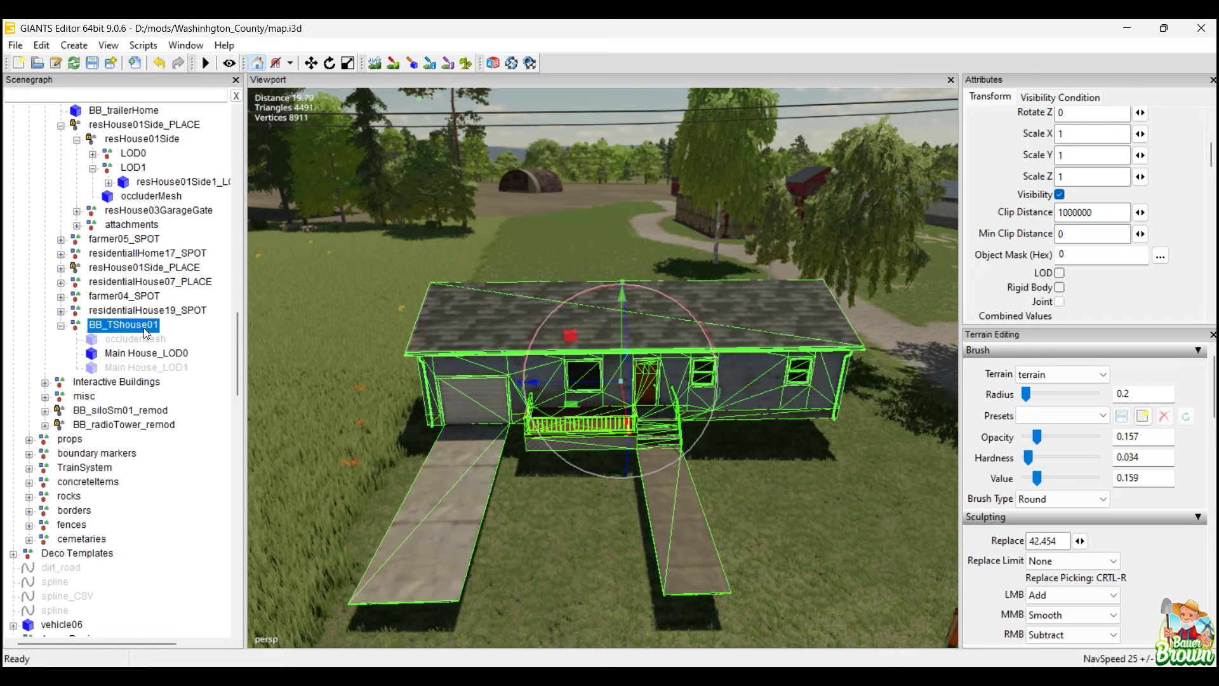
pyautogui.click(137, 340)
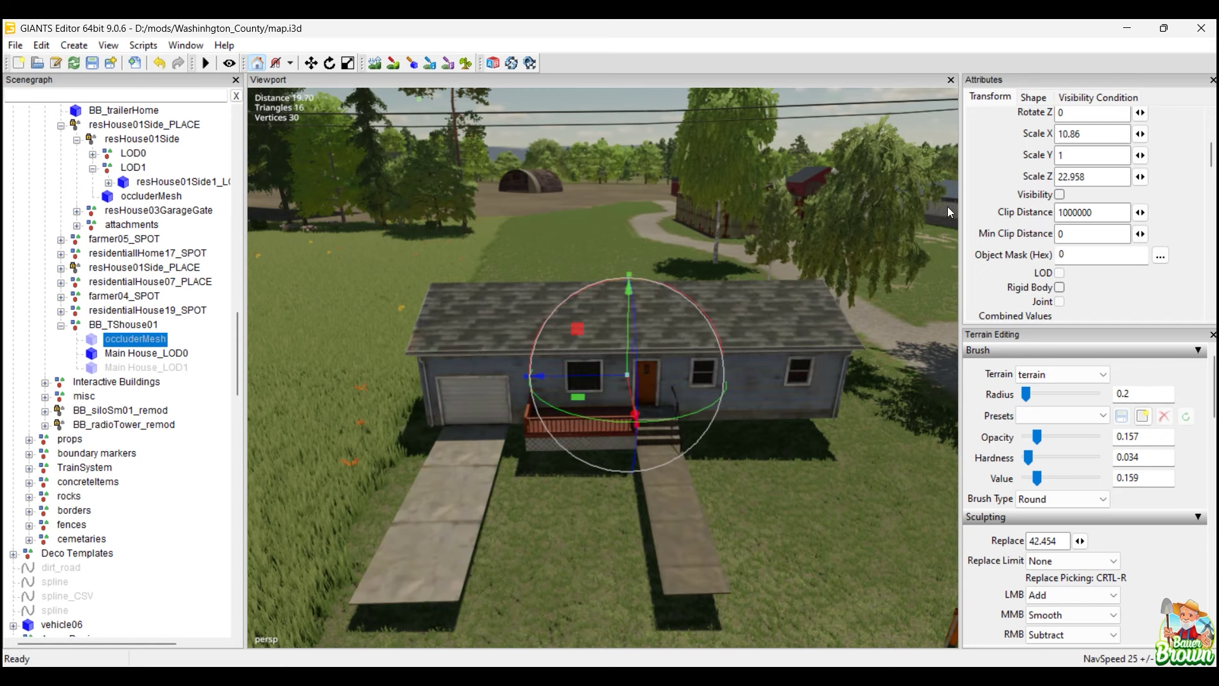
pyautogui.click(1035, 98)
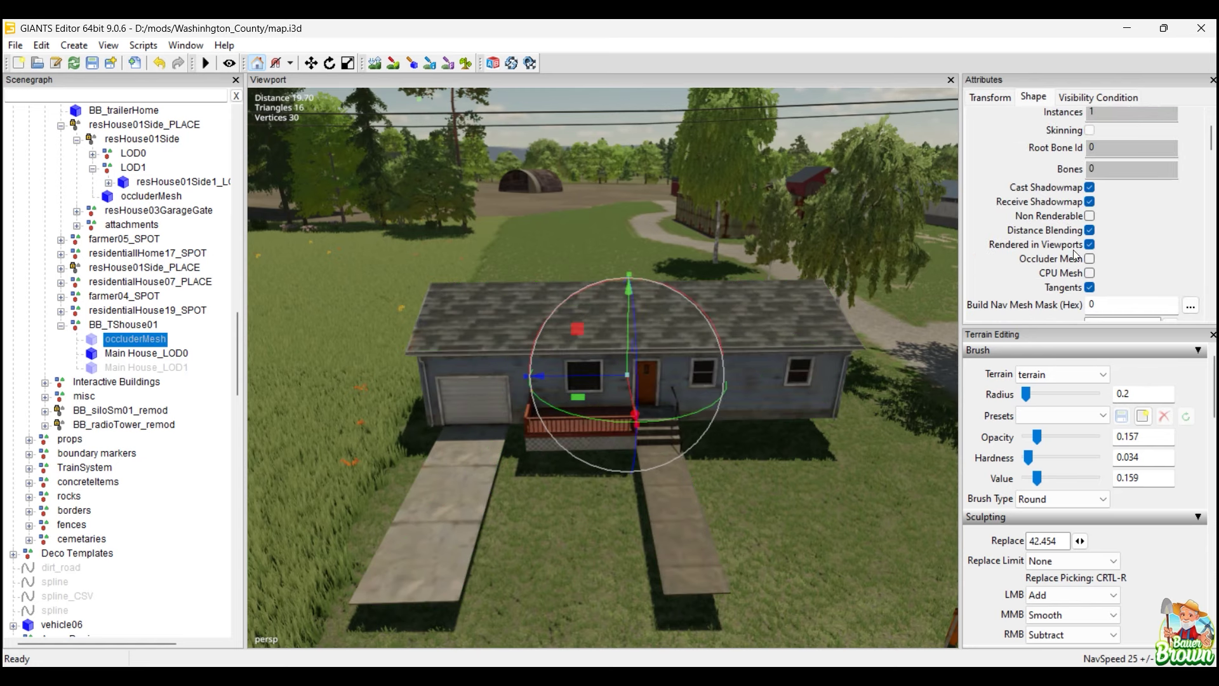
pyautogui.click(1090, 260)
pyautogui.click(977, 97)
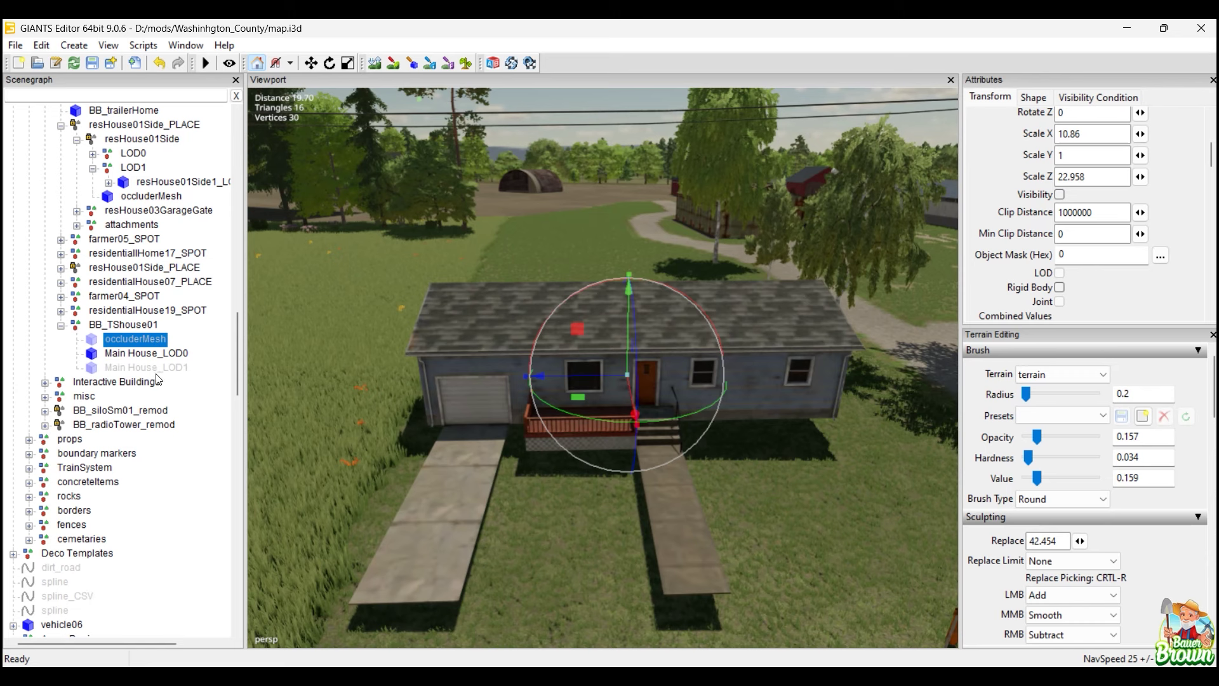
pyautogui.click(127, 368)
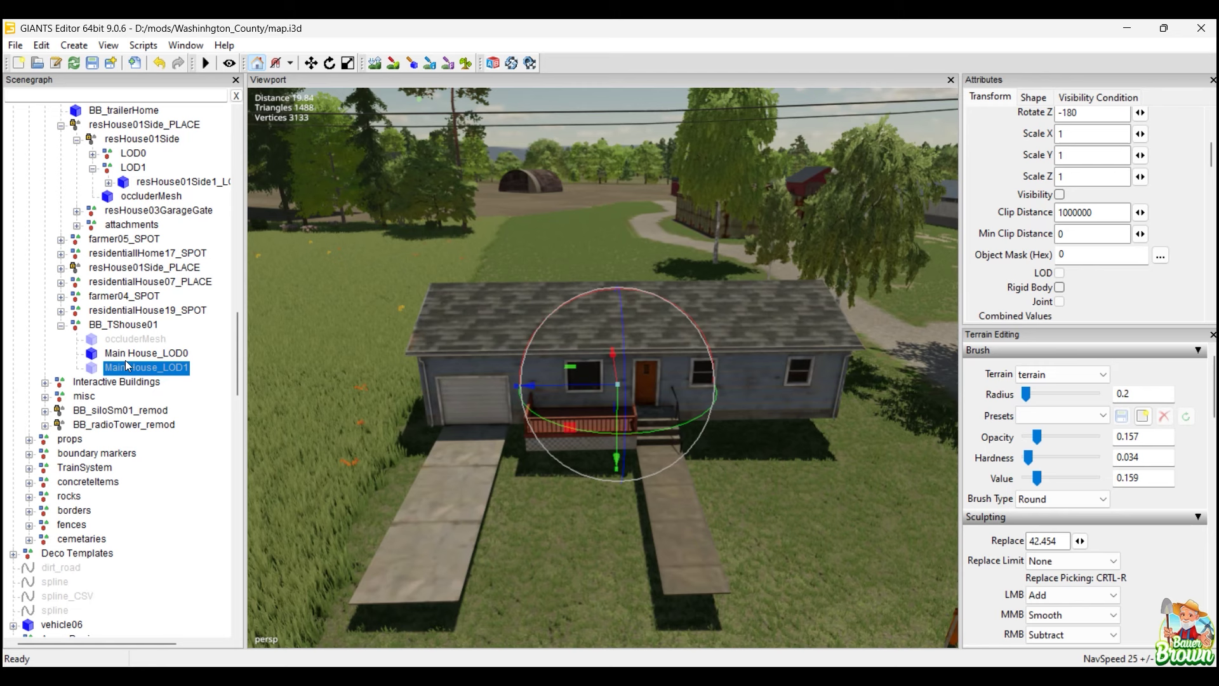
pyautogui.hotkey('shift', 'h')
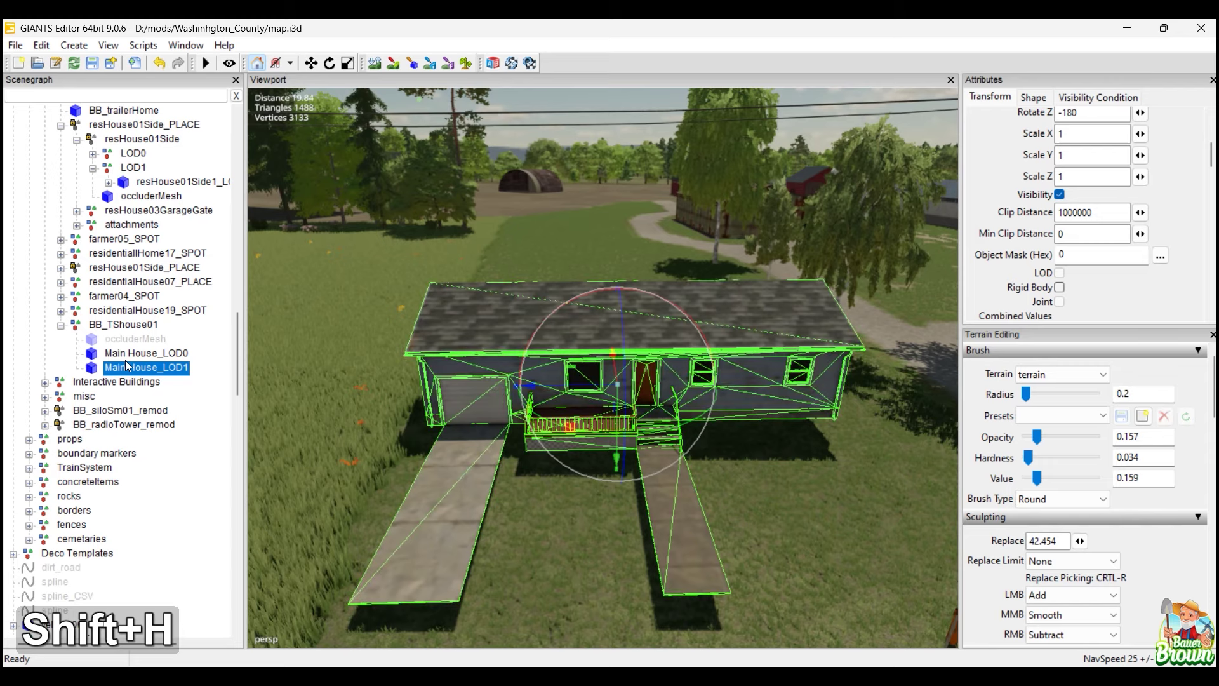
pyautogui.click(134, 326)
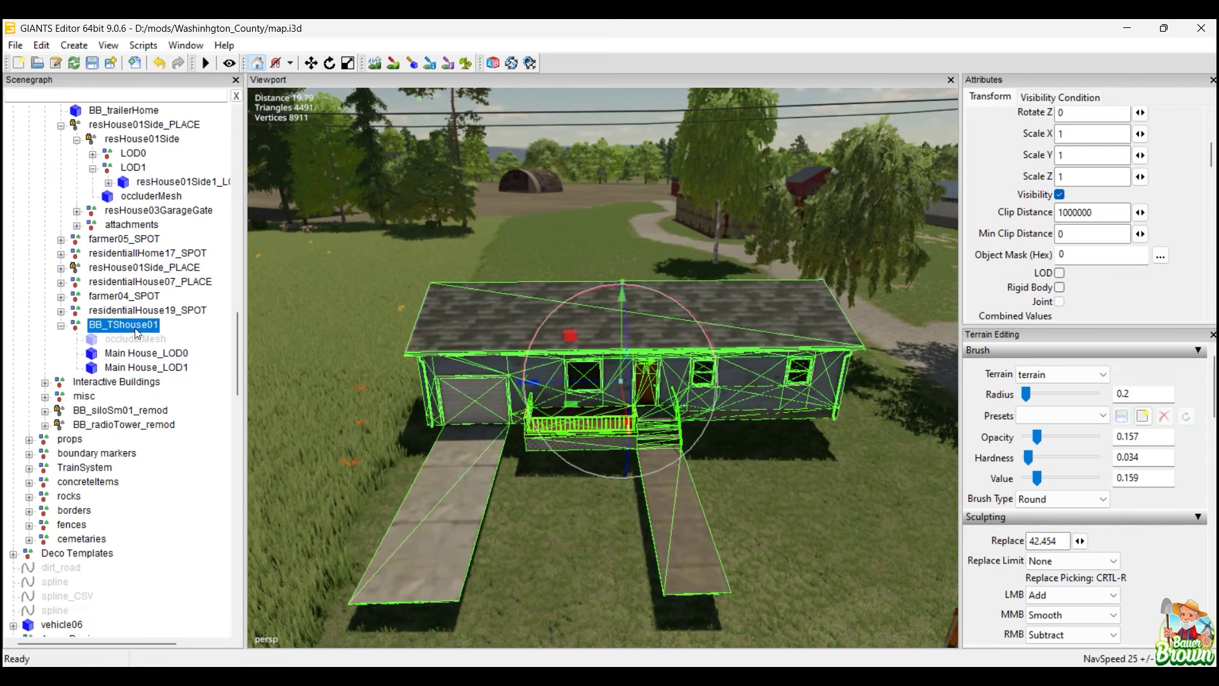
pyautogui.click(1058, 287)
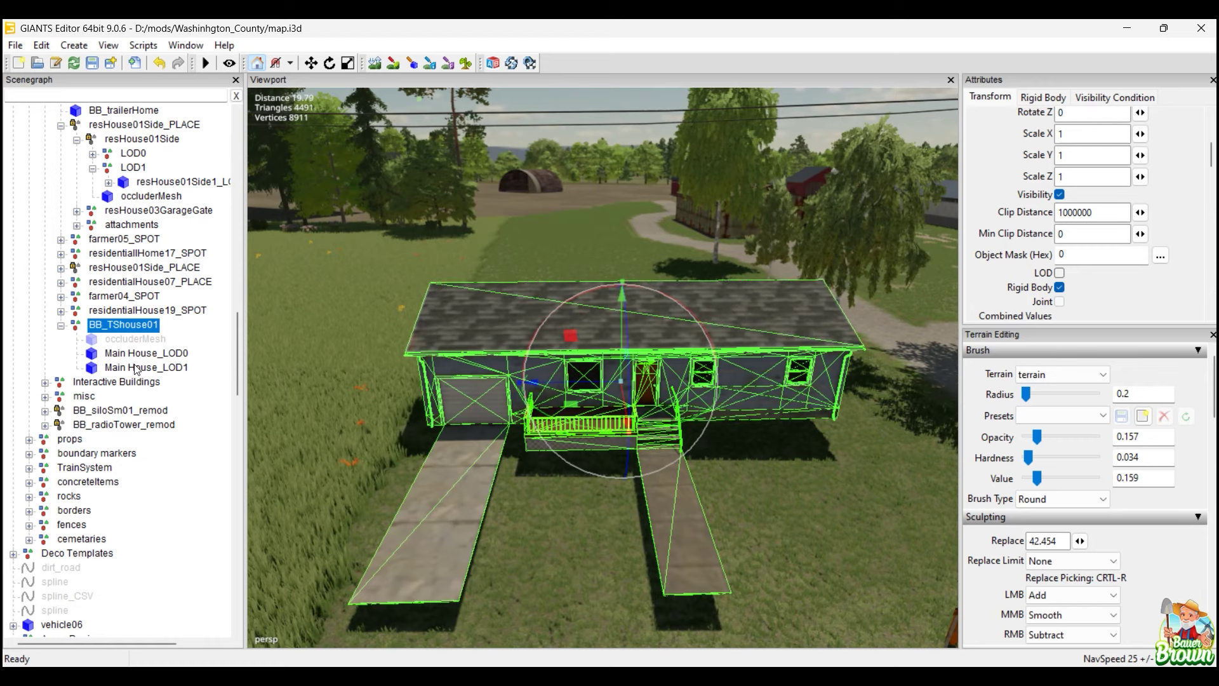
pyautogui.click(1059, 287)
# Enable Rigid Body on Main House_LOD0, check its collision and shape settings, and enable Rigid Body on Main House_LOD1.
pyautogui.click(177, 355)
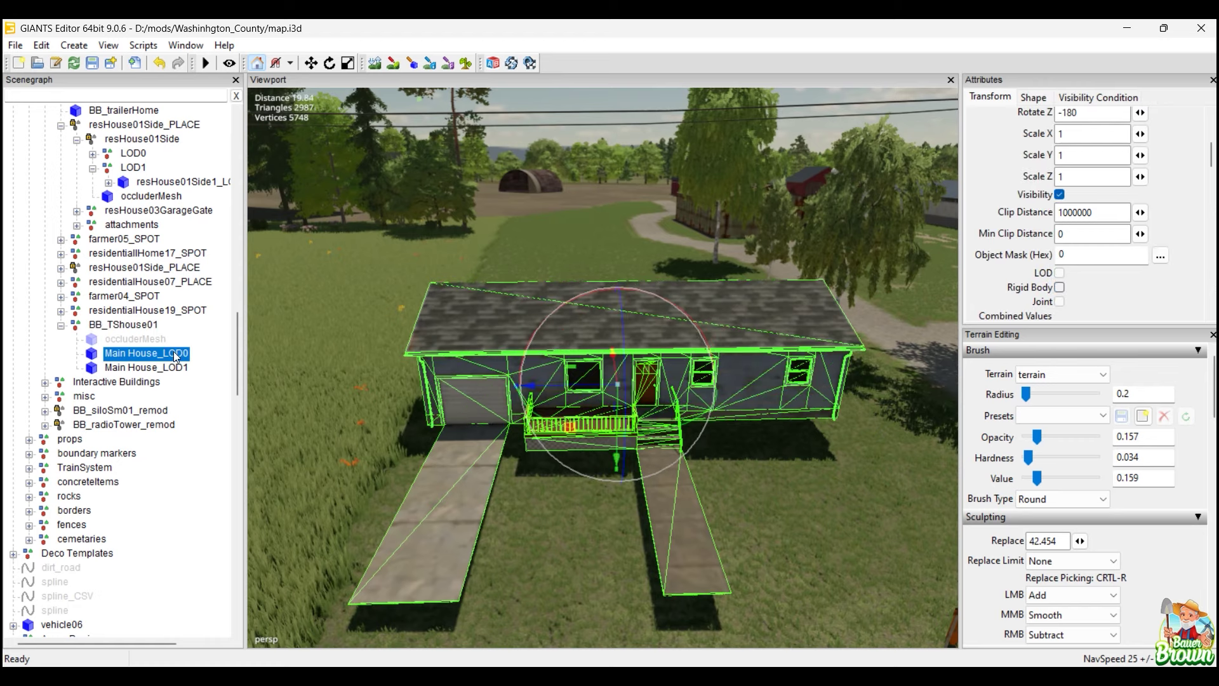
pyautogui.click(1059, 288)
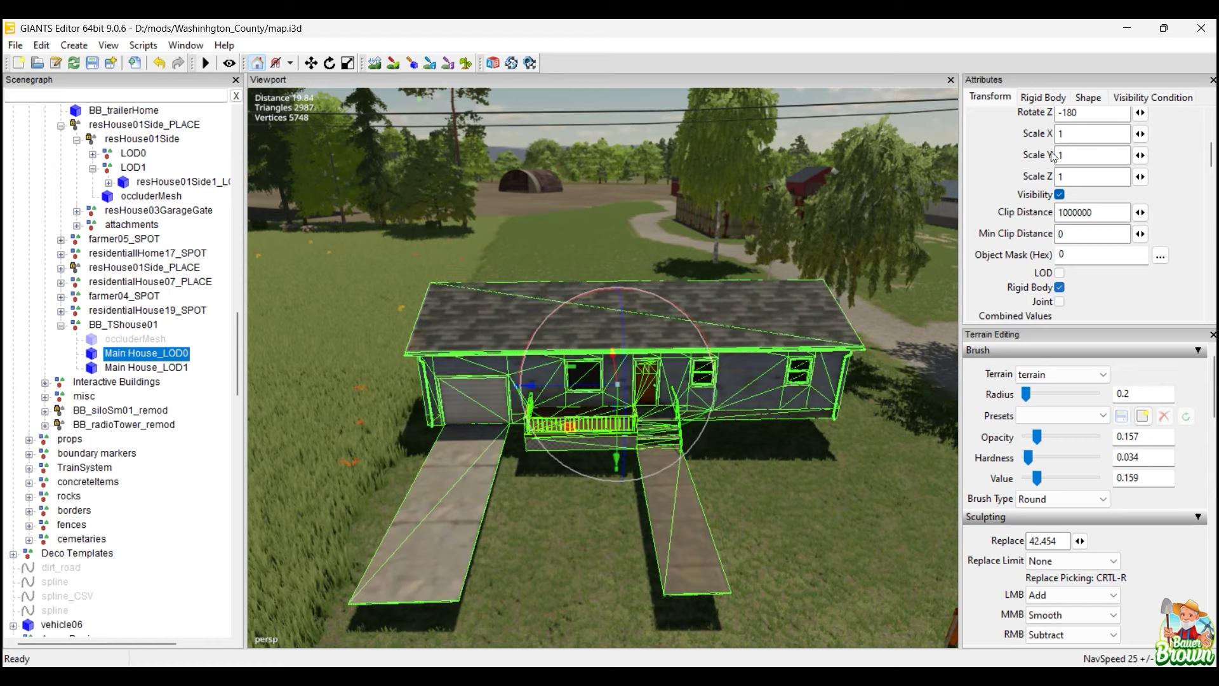
pyautogui.click(1050, 97)
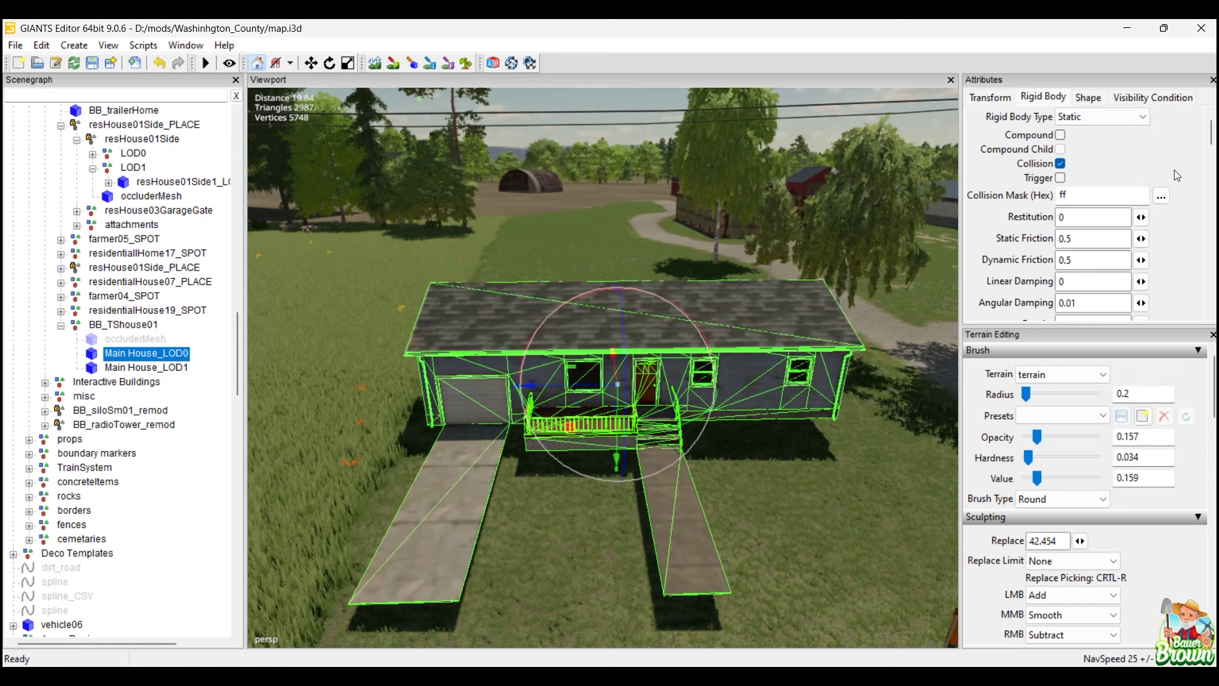
pyautogui.scroll(-3, 1193, 215)
pyautogui.scroll(3, 1193, 216)
pyautogui.click(1088, 98)
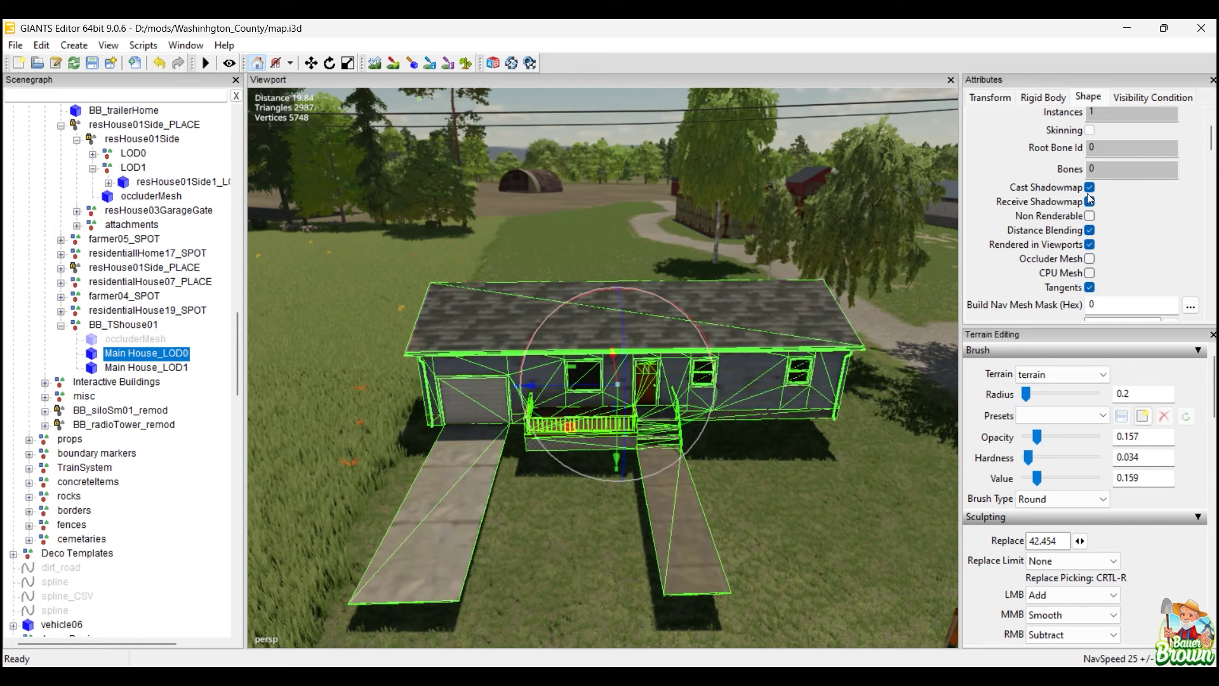
pyautogui.click(148, 369)
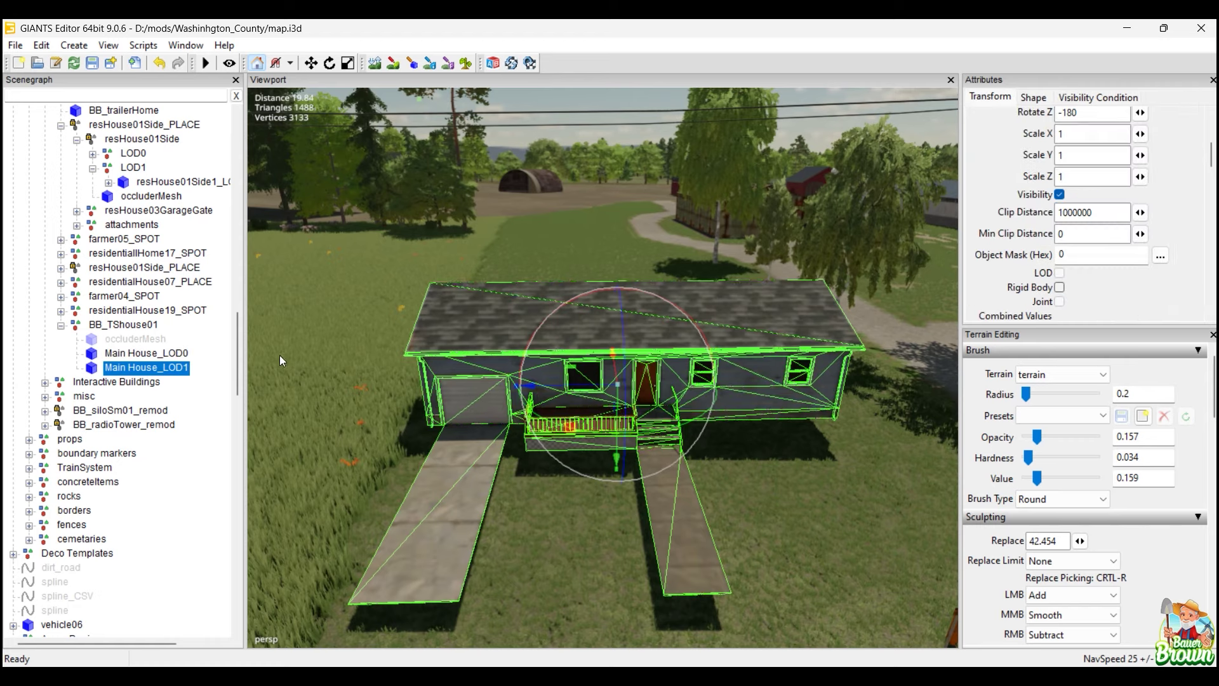
pyautogui.click(1060, 288)
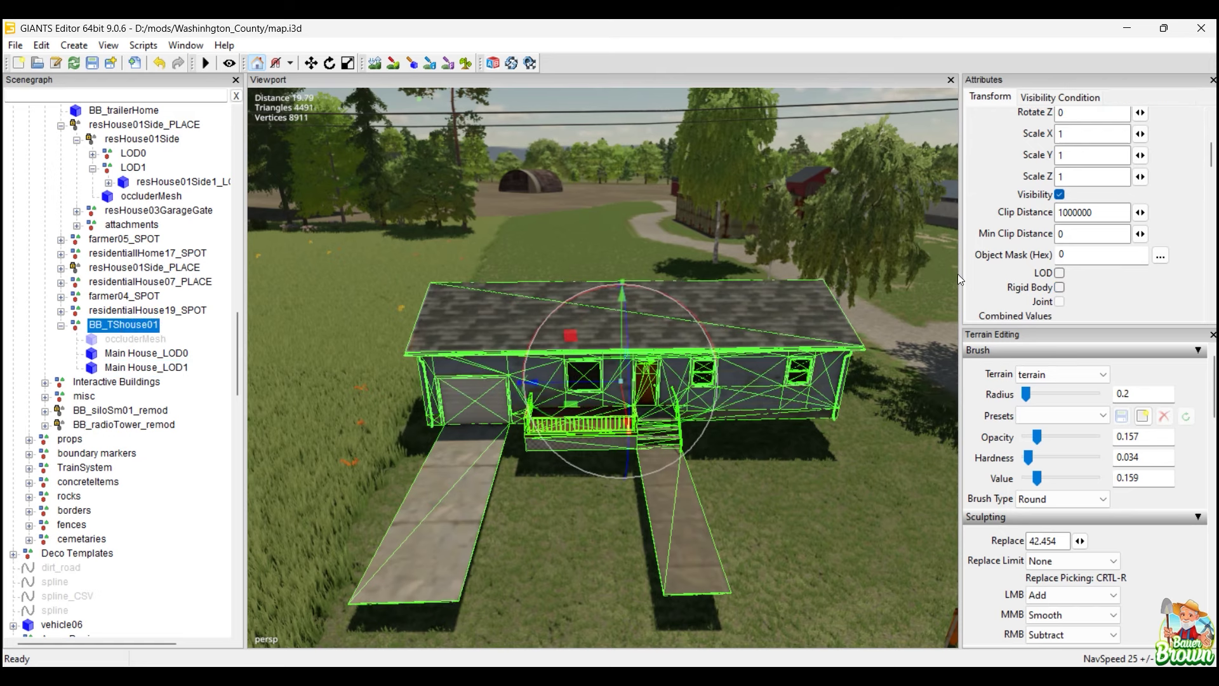
# Enable LOD on the BB_TShouse01 group and set its LOD Level 1 distance to 50.
pyautogui.press('Escape')
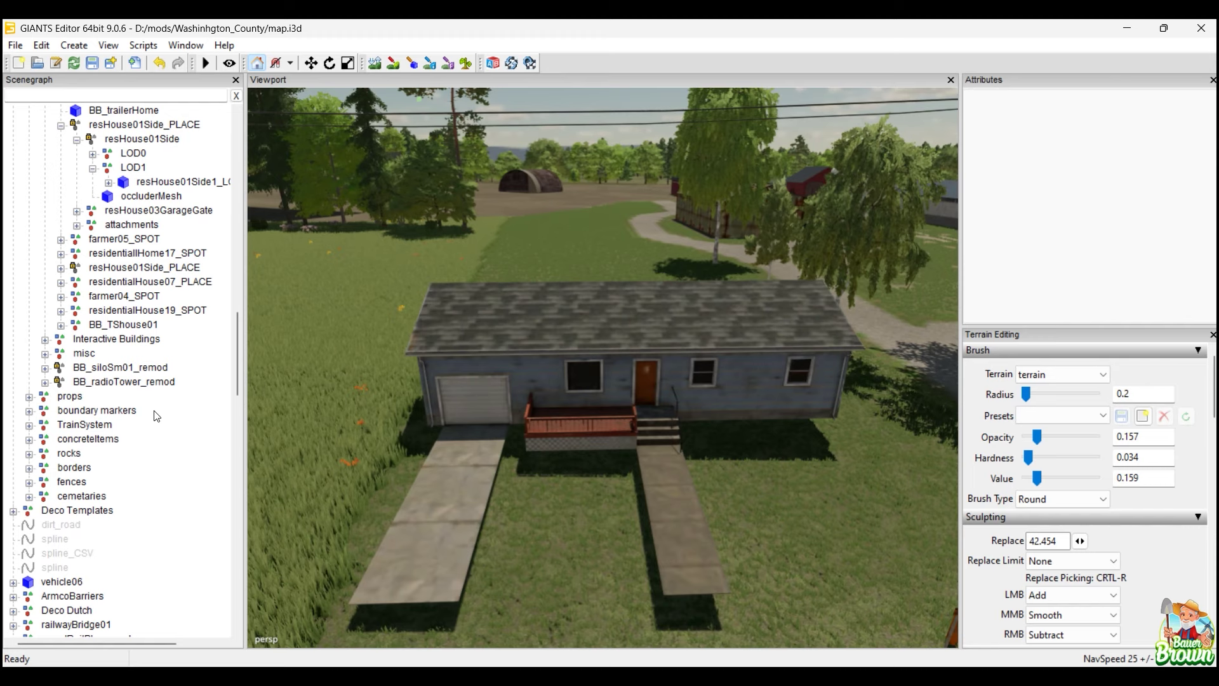
pyautogui.scroll(2, 157, 416)
pyautogui.click(149, 386)
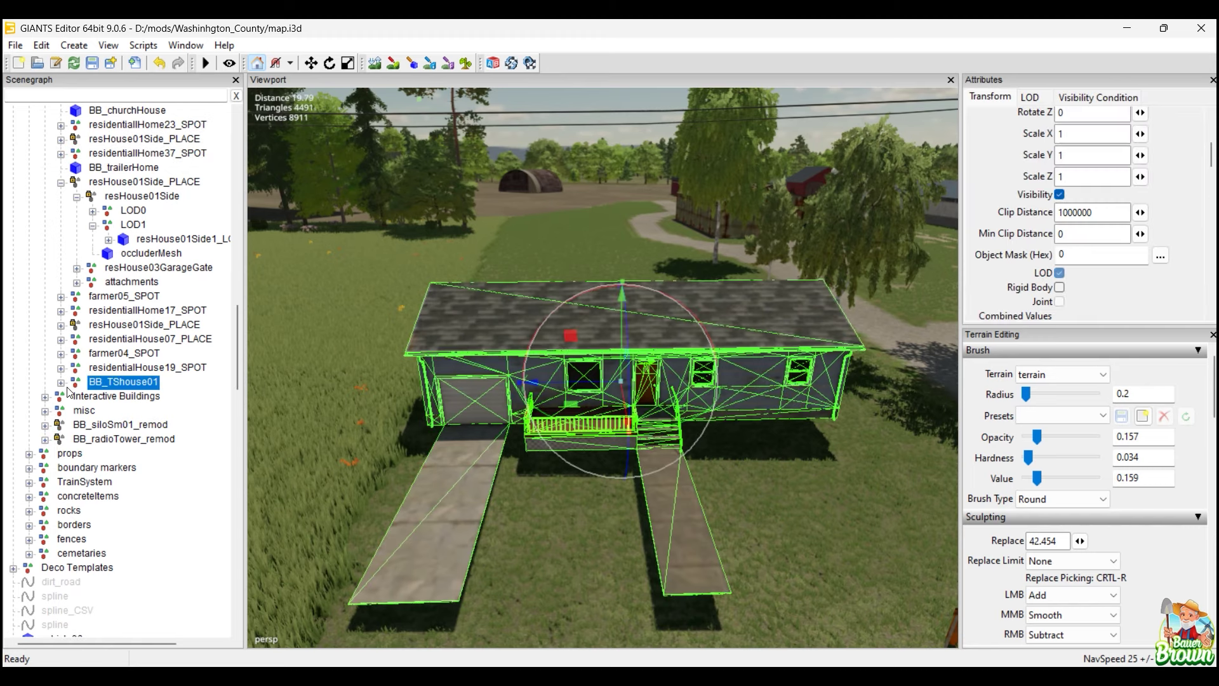
pyautogui.click(61, 382)
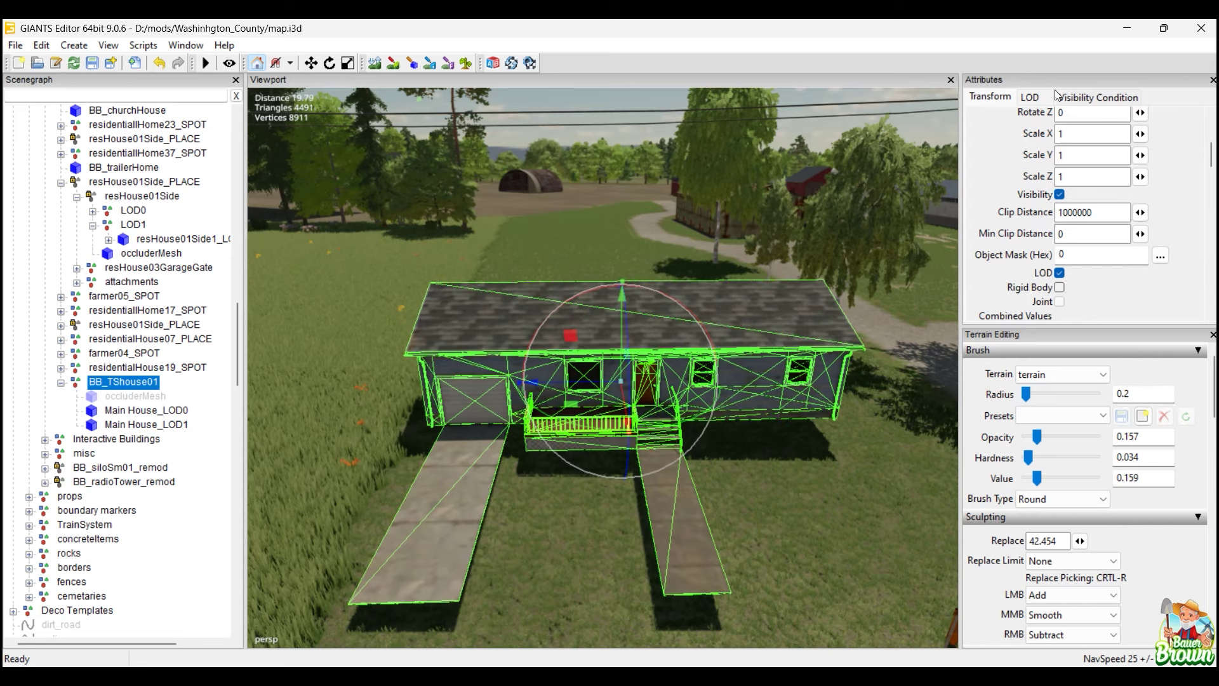
pyautogui.click(1033, 98)
pyautogui.doubleClick(1057, 136)
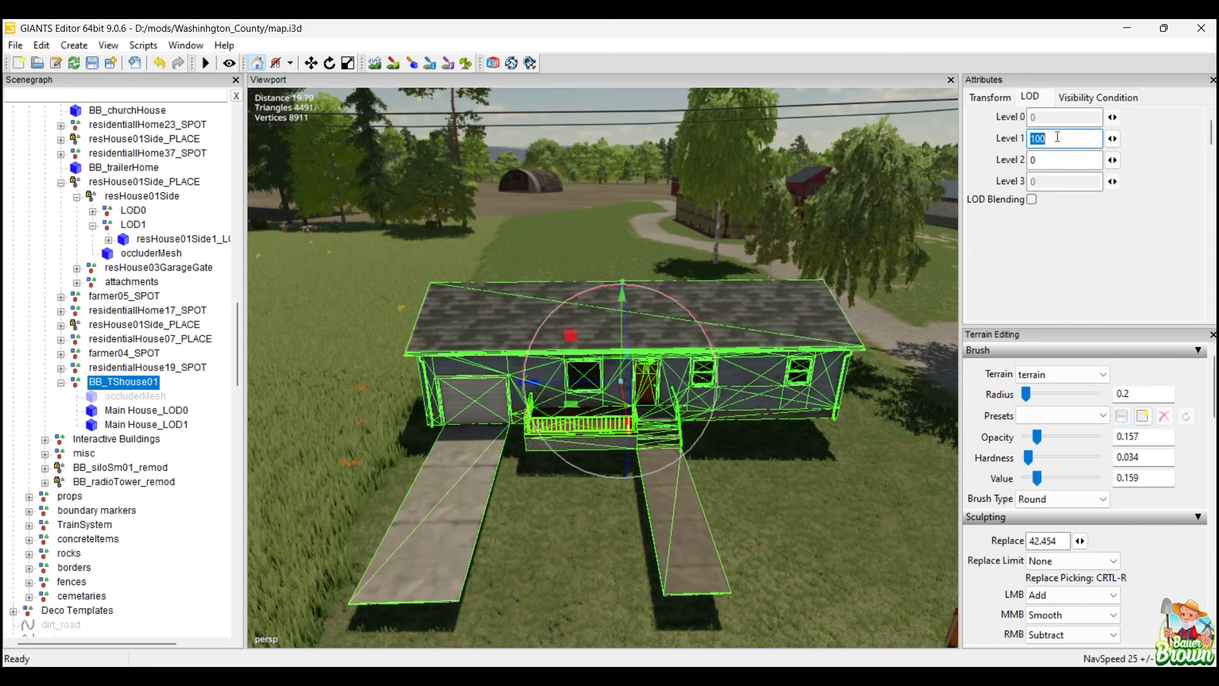
pyautogui.write('50')
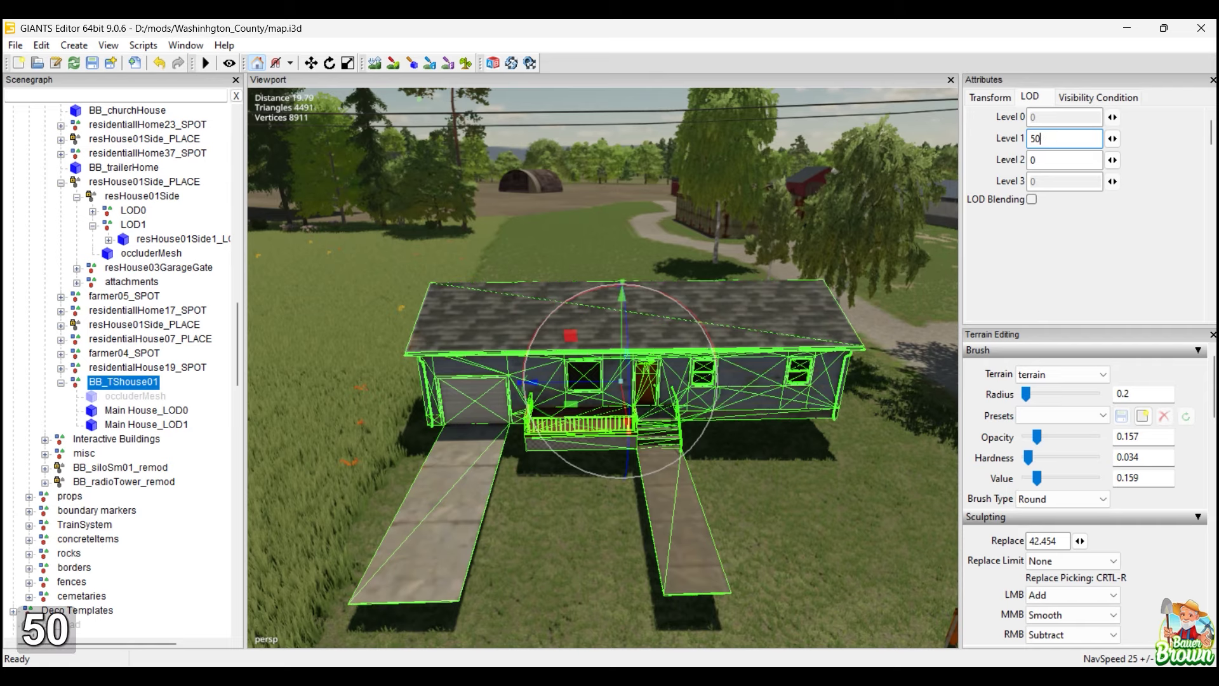
pyautogui.press('Return')
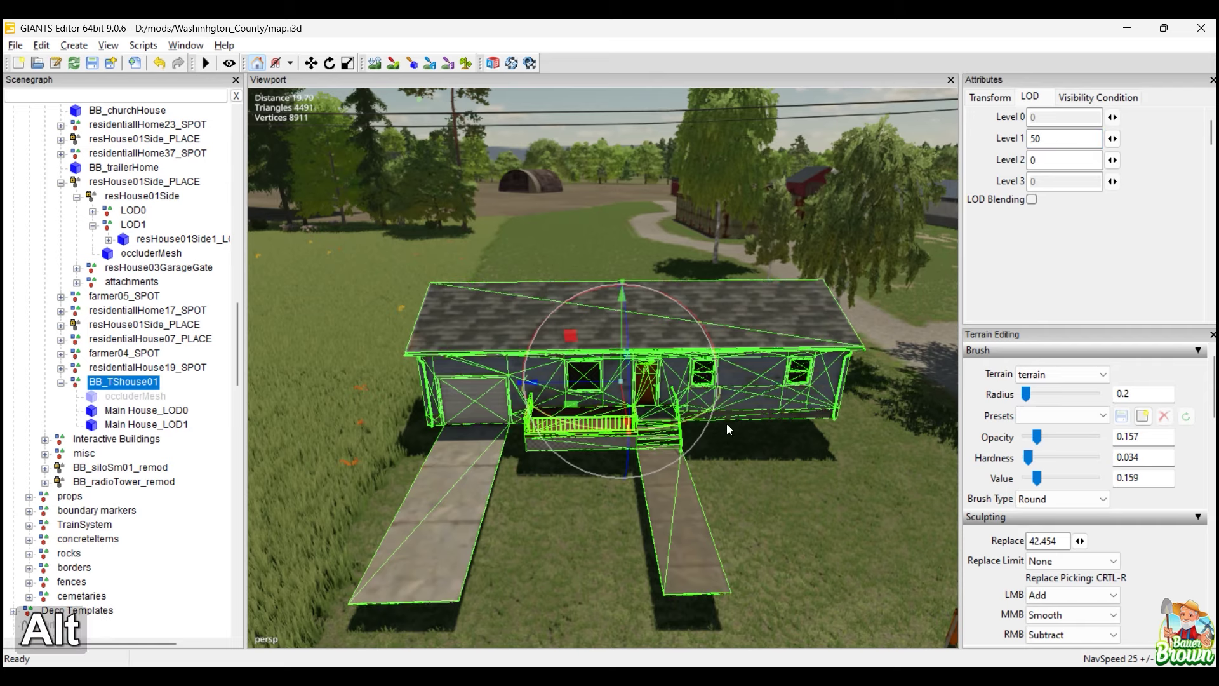
# Hide Main House_LOD0 and inspect the remaining Main House_LOD1 mesh from several angles and distances.
pyautogui.keyDown('alt'); pyautogui.moveTo(726, 425); pyautogui.dragTo(616, 497, button='right'); pyautogui.keyUp('alt')
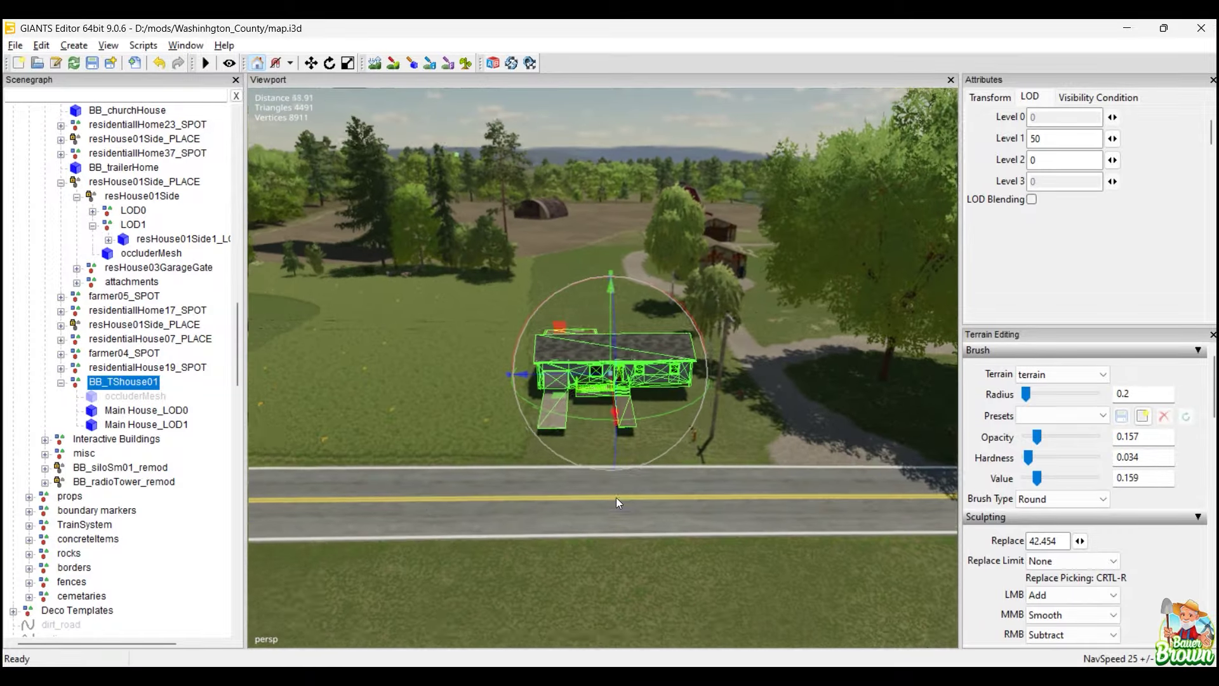
pyautogui.click(143, 410)
pyautogui.scroll(3, 405, 436)
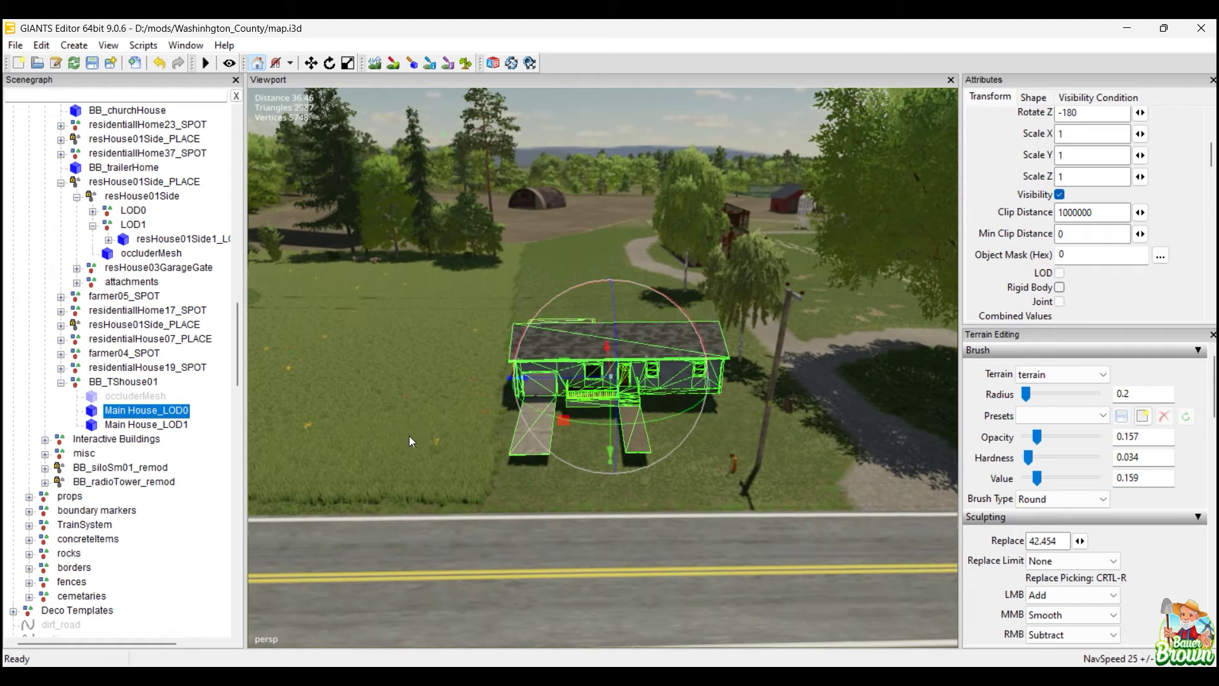
pyautogui.keyDown('alt'); pyautogui.moveTo(404, 439); pyautogui.dragTo(381, 384, button='right'); pyautogui.keyUp('alt')
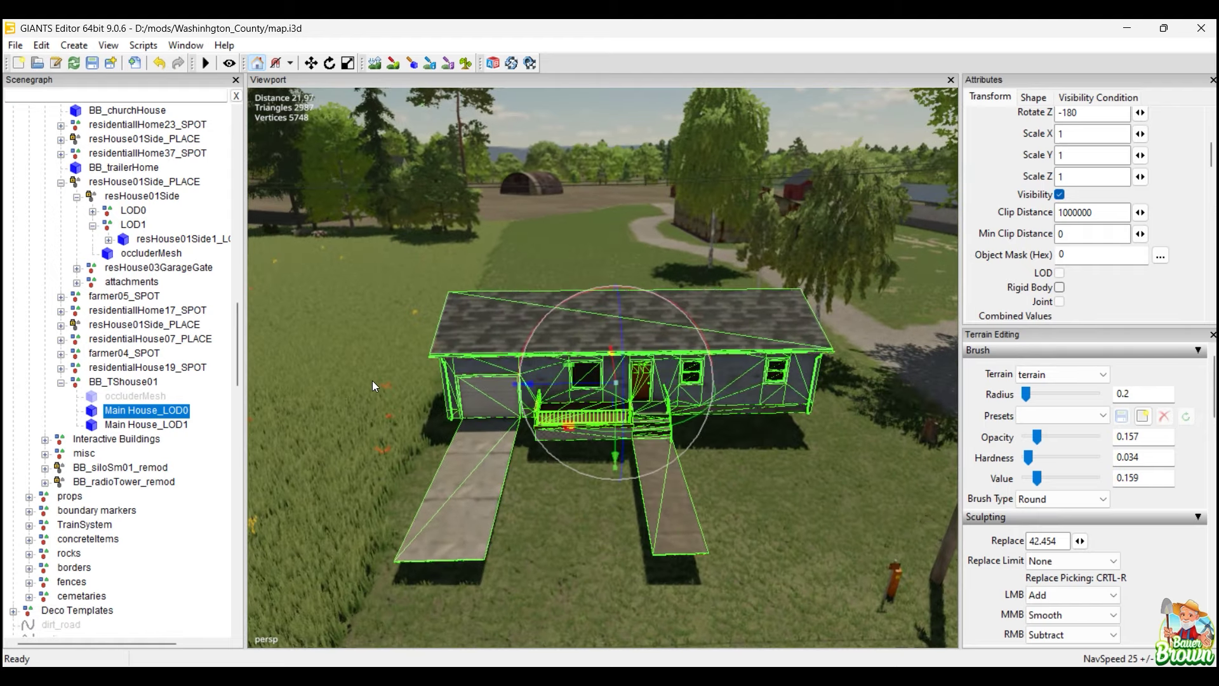
pyautogui.hotkey('ctrl', 'h')
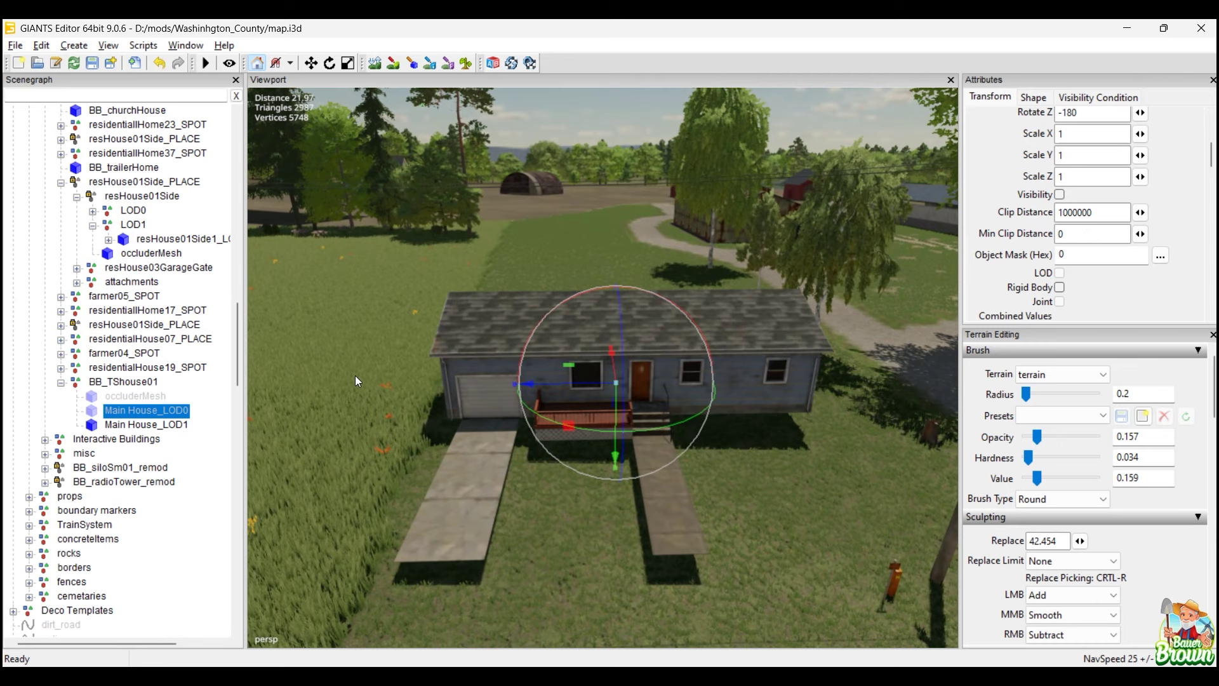
pyautogui.keyDown('alt'); pyautogui.moveTo(394, 435); pyautogui.dragTo(478, 460, button='middle'); pyautogui.keyUp('alt')
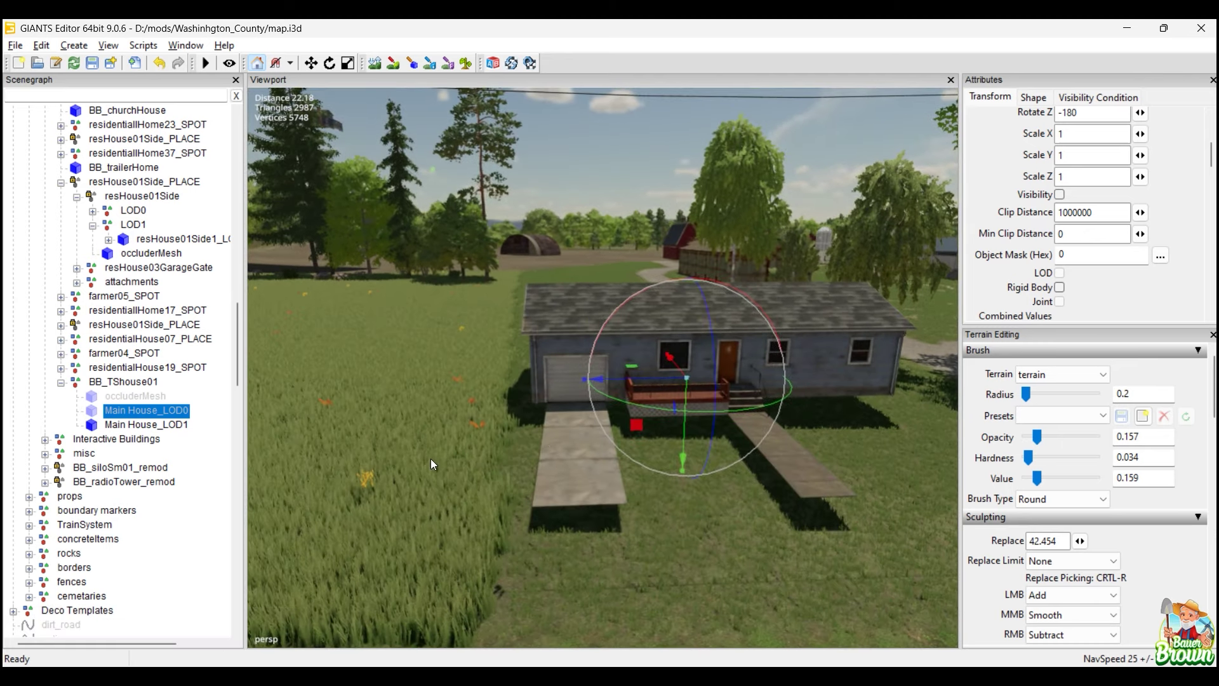
pyautogui.scroll(-2, 431, 459)
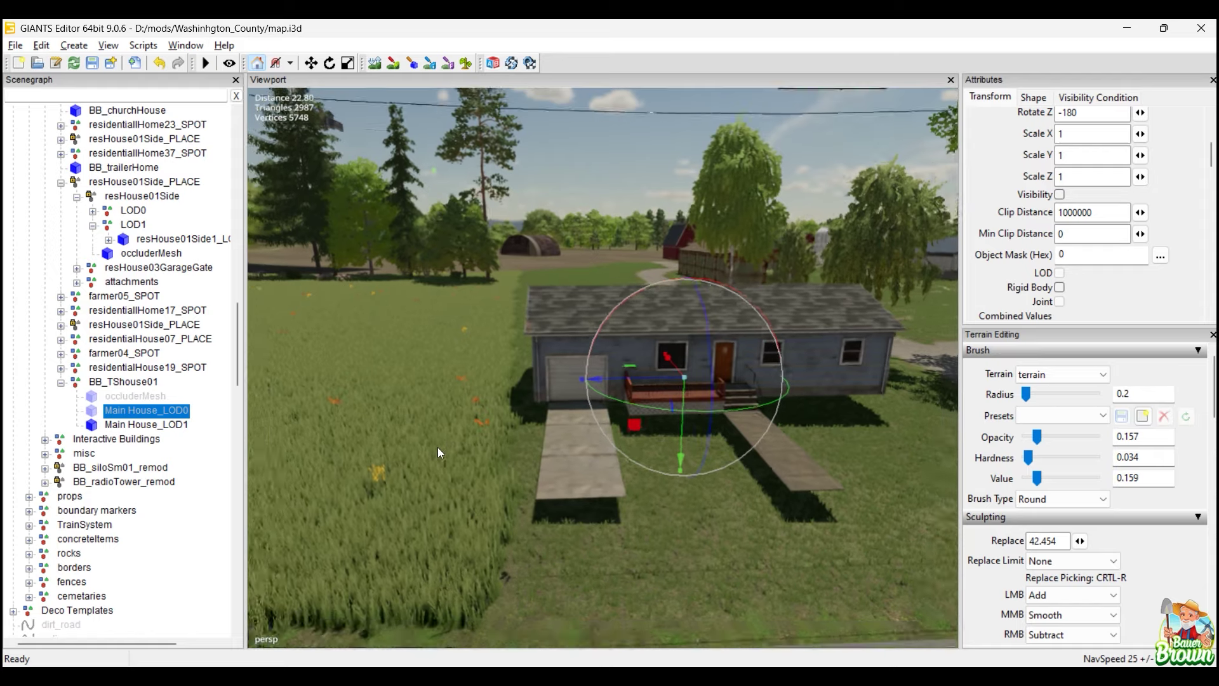
pyautogui.keyDown('alt'); pyautogui.moveTo(437, 447); pyautogui.dragTo(762, 445, button='right'); pyautogui.keyUp('alt')
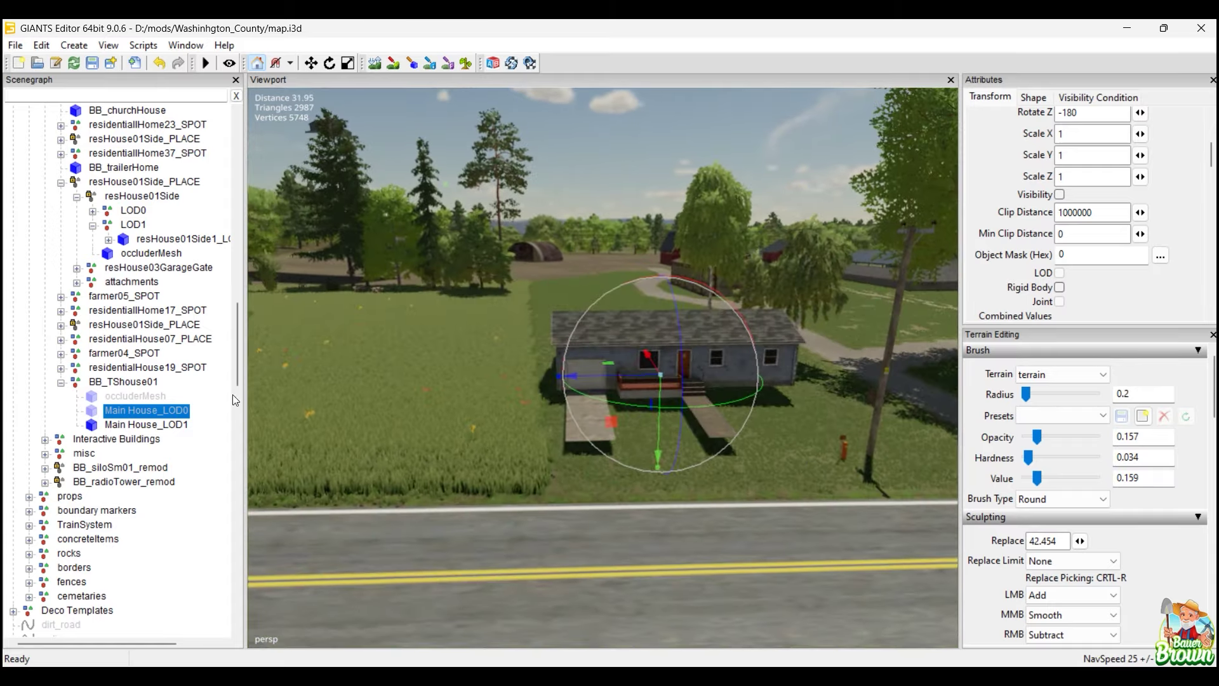
# Compare the shape attributes of the two Main House meshes and review the LOD settings of BB_TShouse01.
pyautogui.click(141, 424)
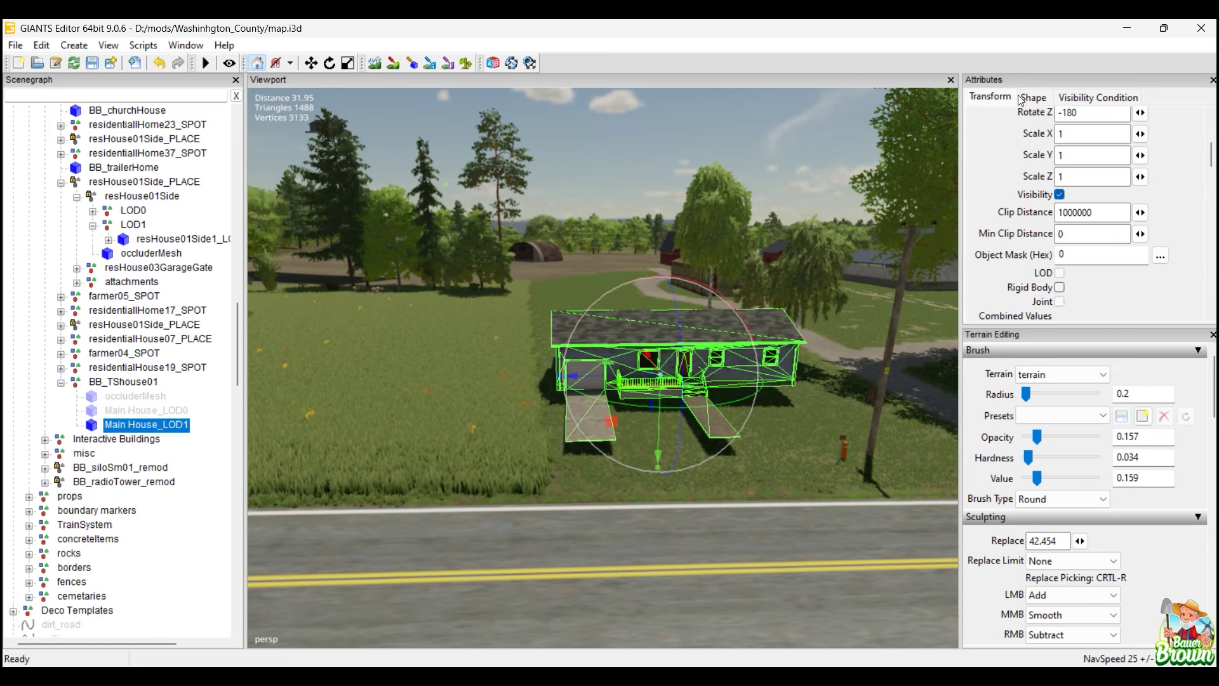
pyautogui.click(1025, 99)
pyautogui.click(182, 413)
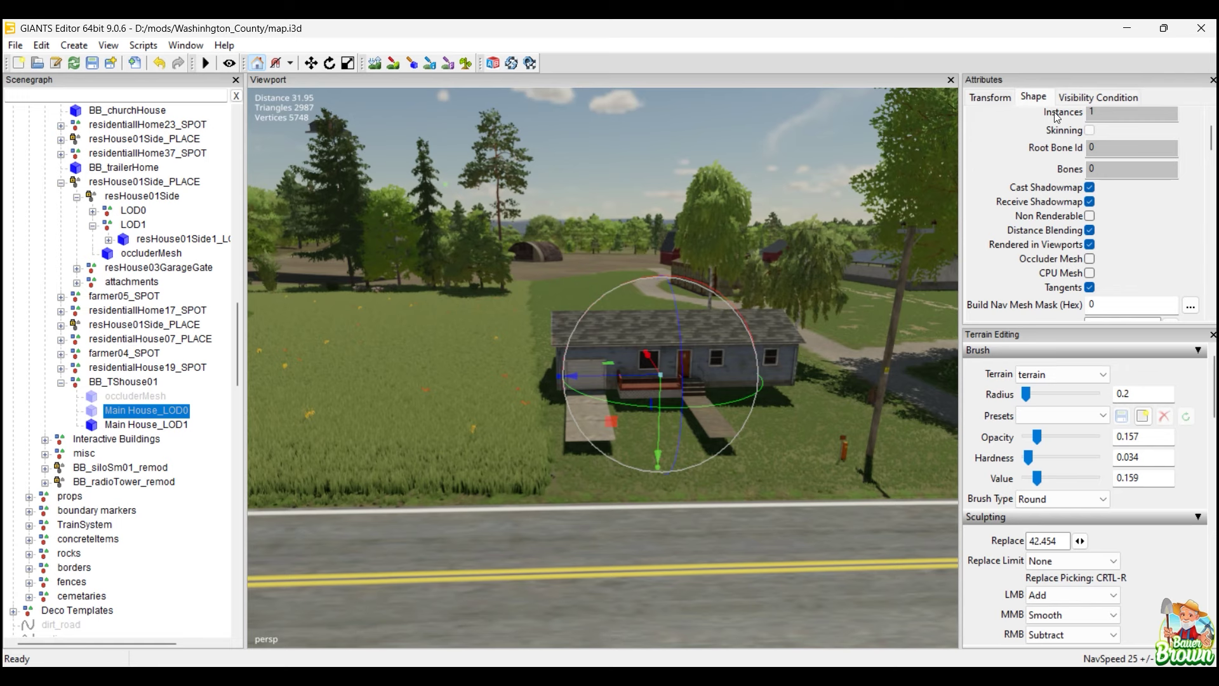
pyautogui.scroll(2, 1141, 249)
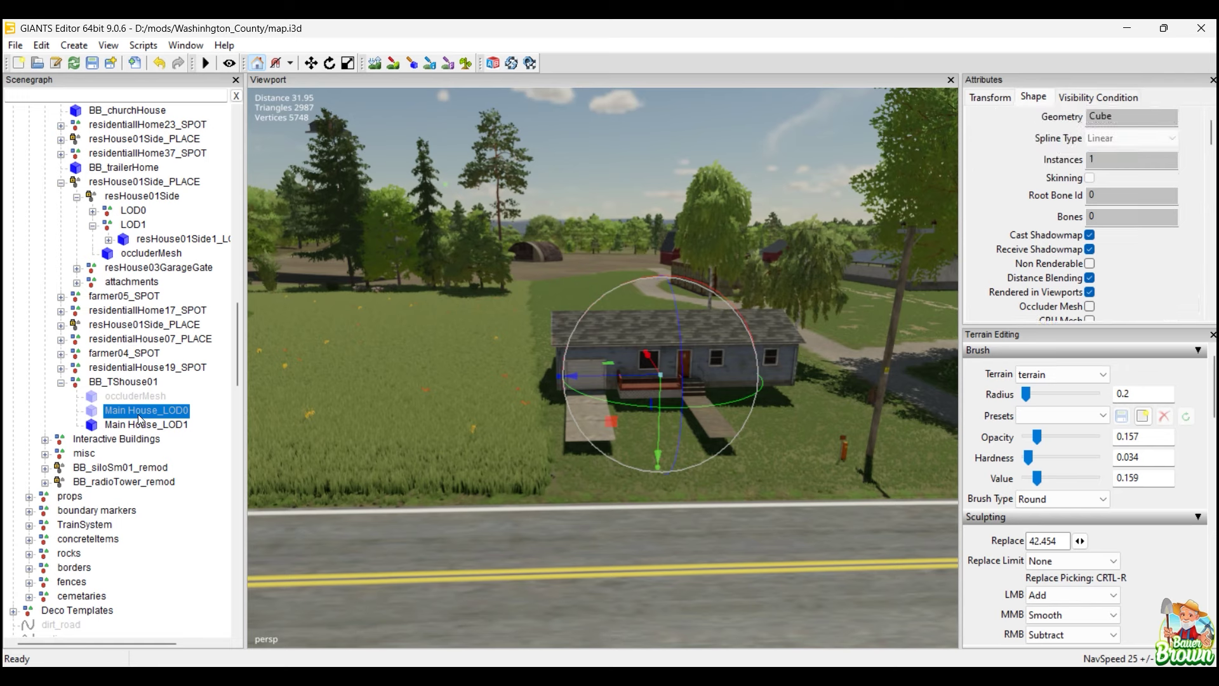
pyautogui.click(125, 383)
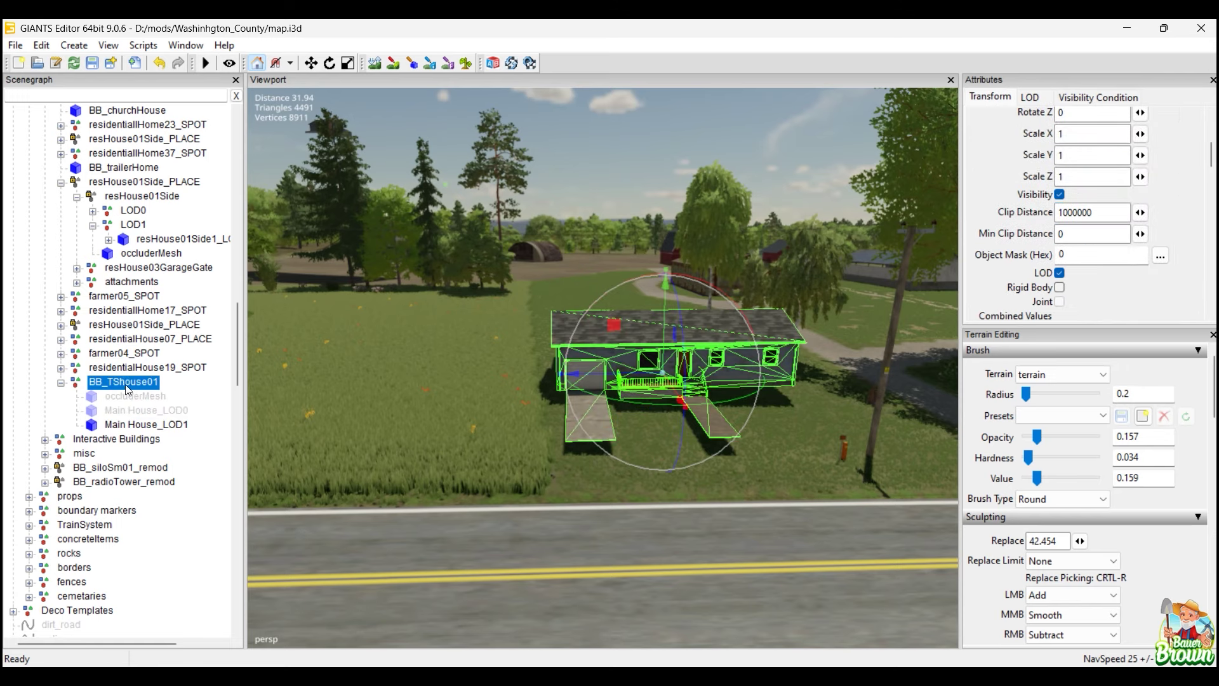
pyautogui.click(1030, 96)
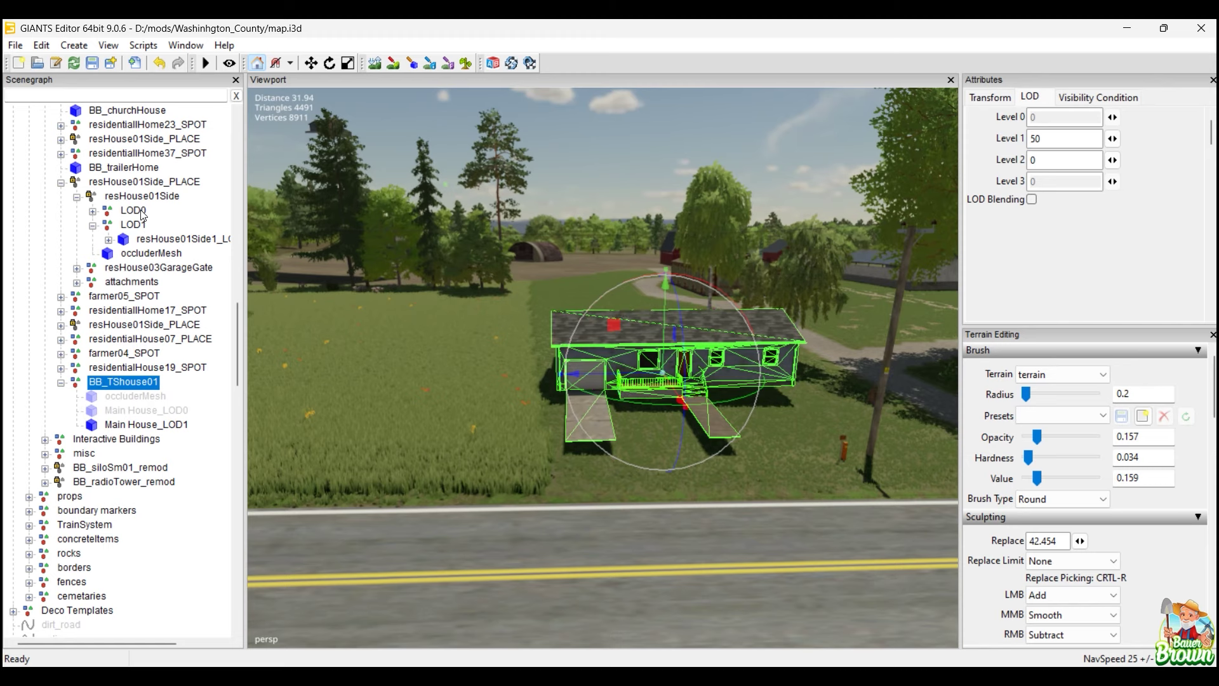
# Check the LOD settings of BB_house25 as a reference and turn on LOD Blending for BB_TShouse01.
pyautogui.scroll(2, 144, 279)
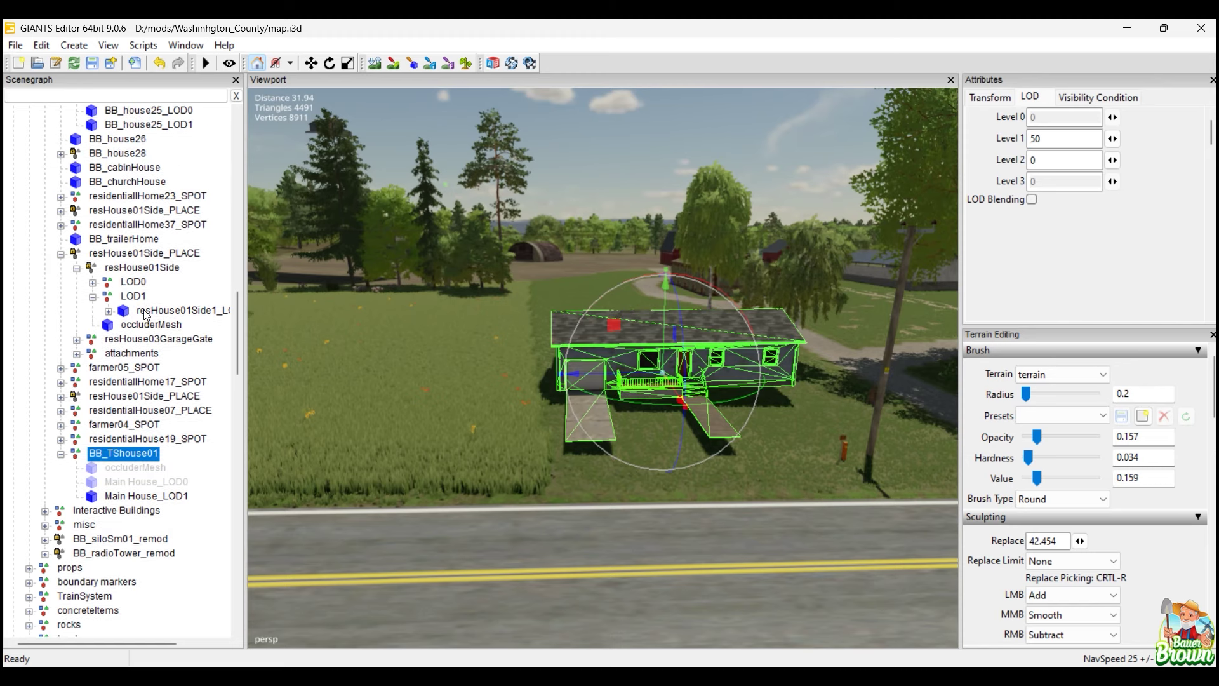
pyautogui.scroll(1, 159, 197)
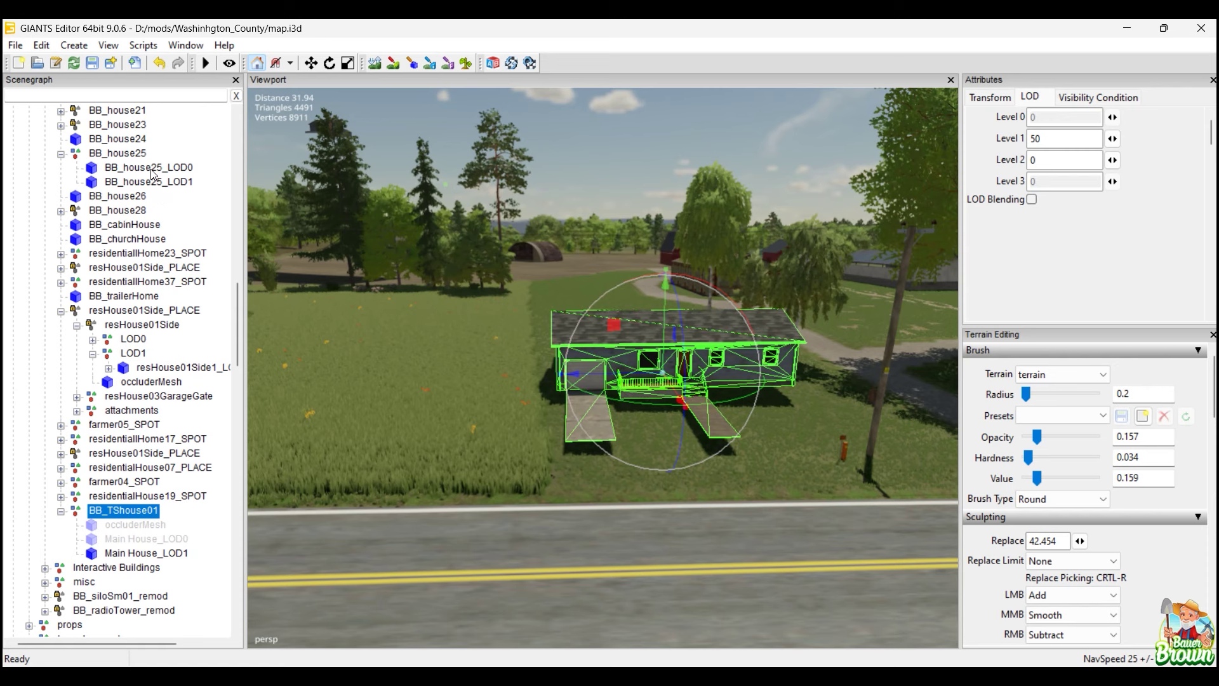
pyautogui.click(150, 167)
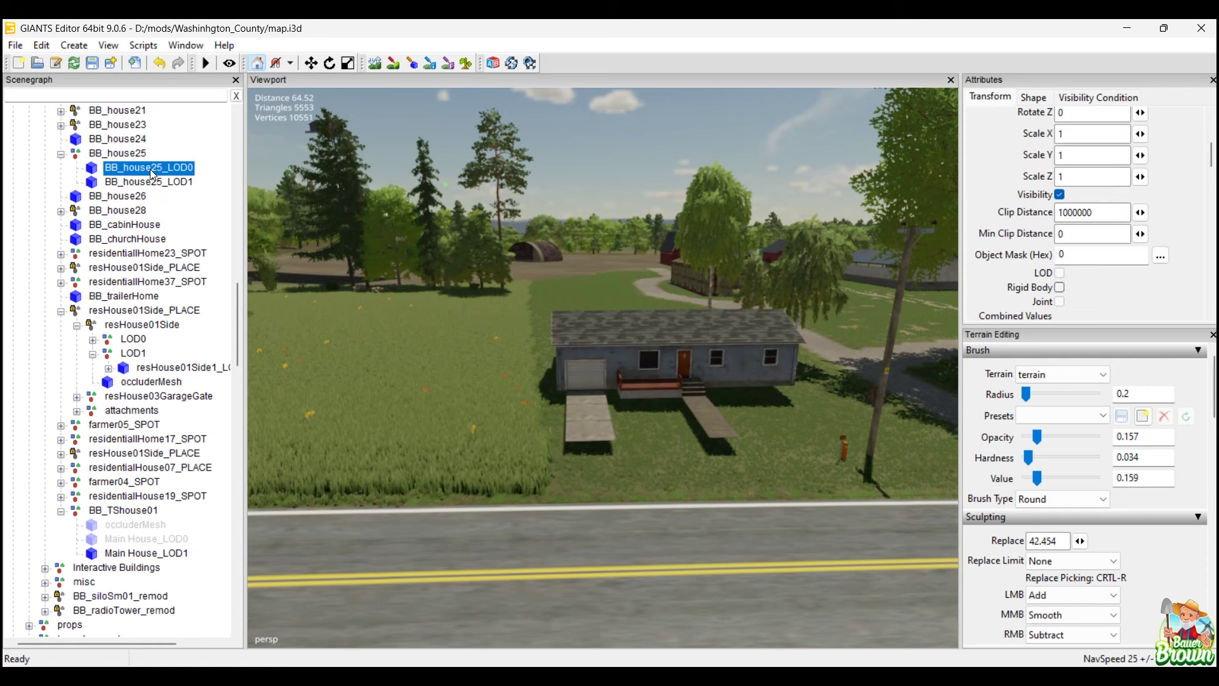
pyautogui.click(126, 156)
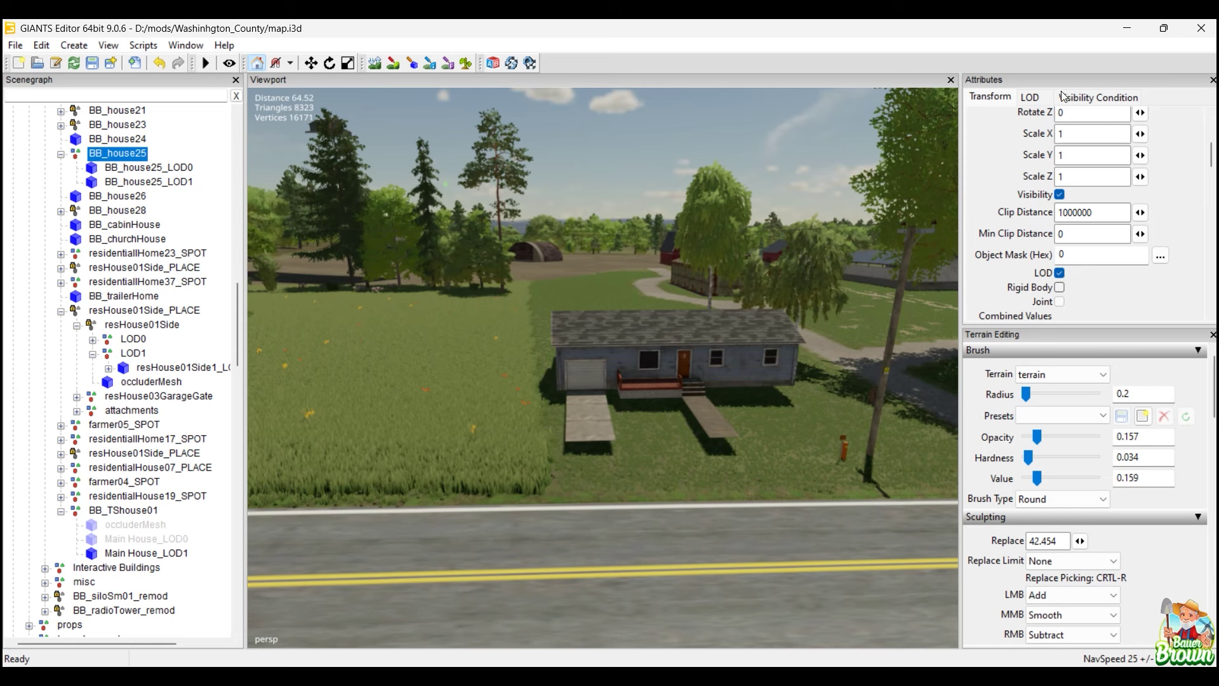
pyautogui.click(1030, 96)
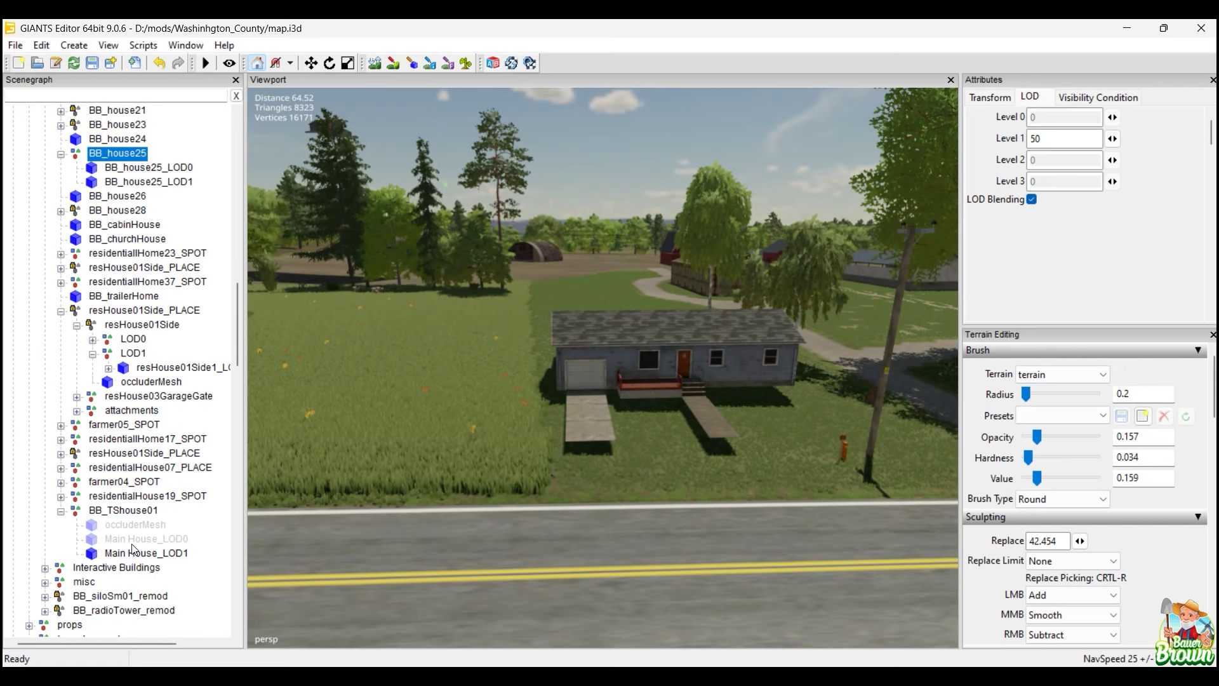
pyautogui.click(129, 512)
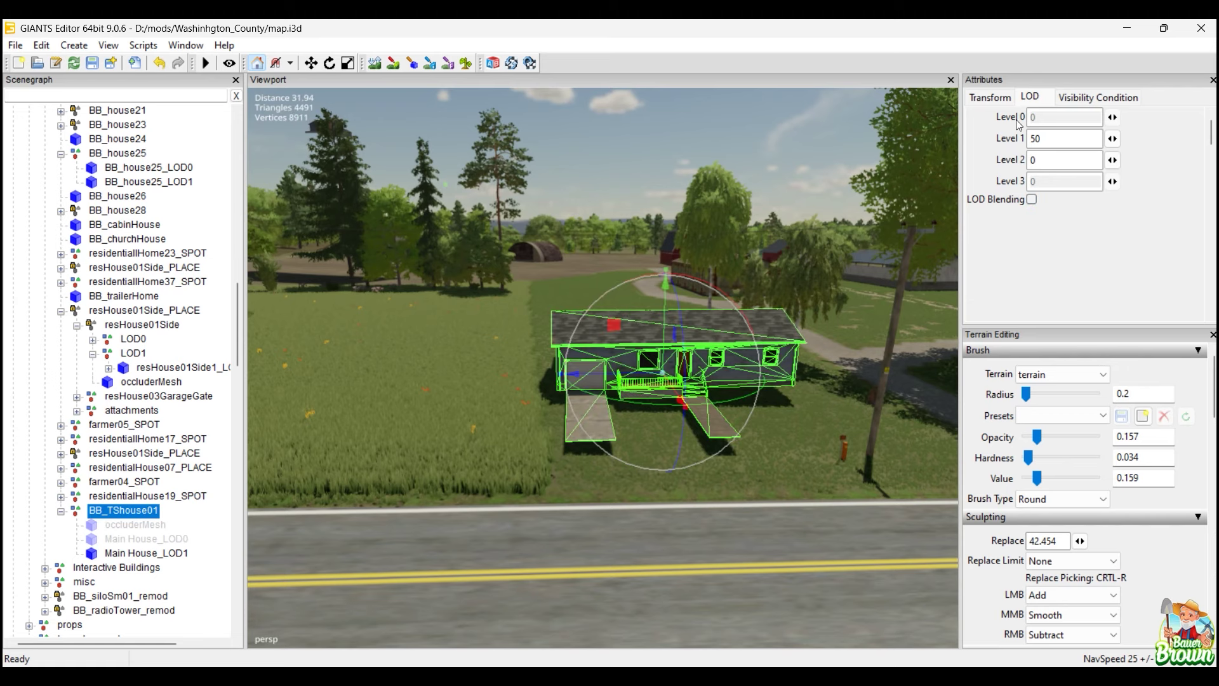
pyautogui.click(1033, 199)
# Compare the transform attributes of BB_house25_LOD0, BB_house25_LOD1 and Main House_LOD0.
pyautogui.click(150, 169)
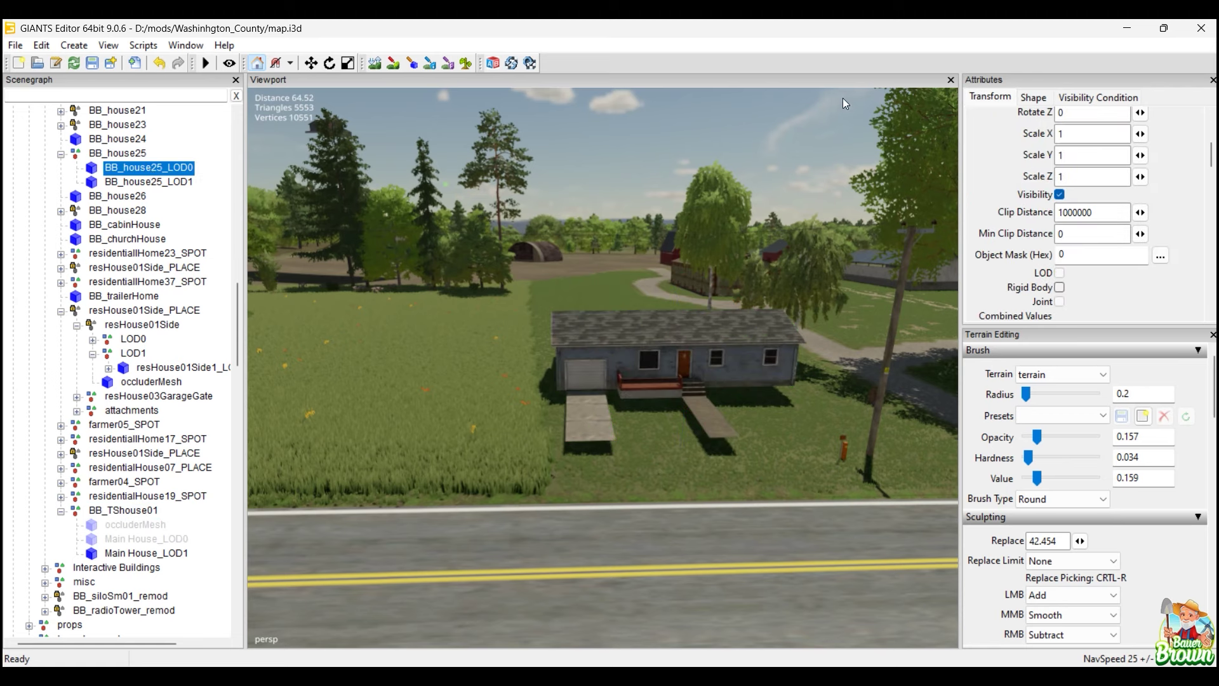
pyautogui.scroll(-2, 1133, 237)
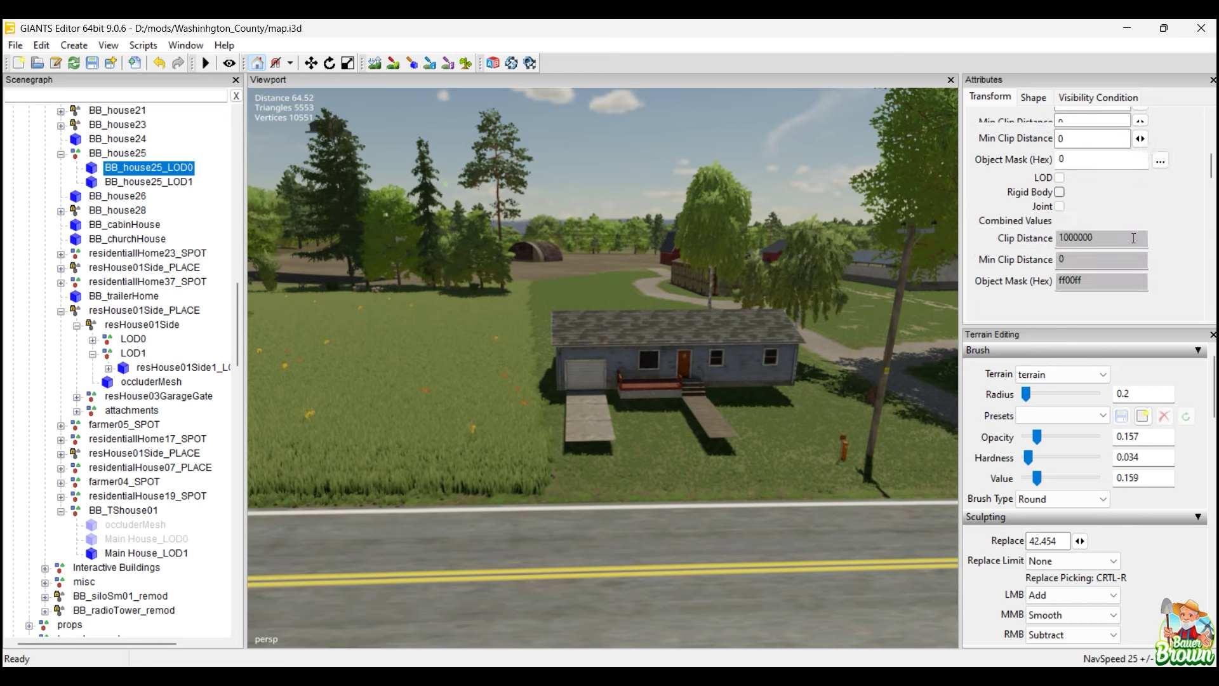
pyautogui.scroll(3, 1133, 238)
pyautogui.scroll(2, 1133, 237)
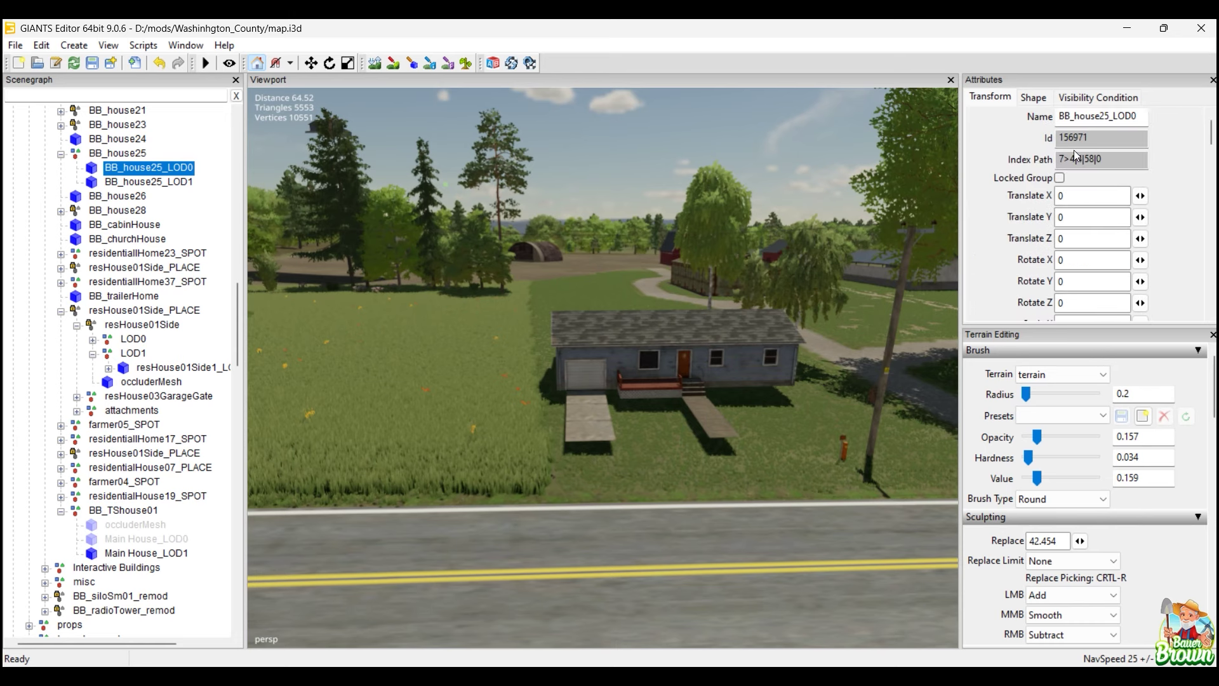
pyautogui.scroll(-3, 1036, 212)
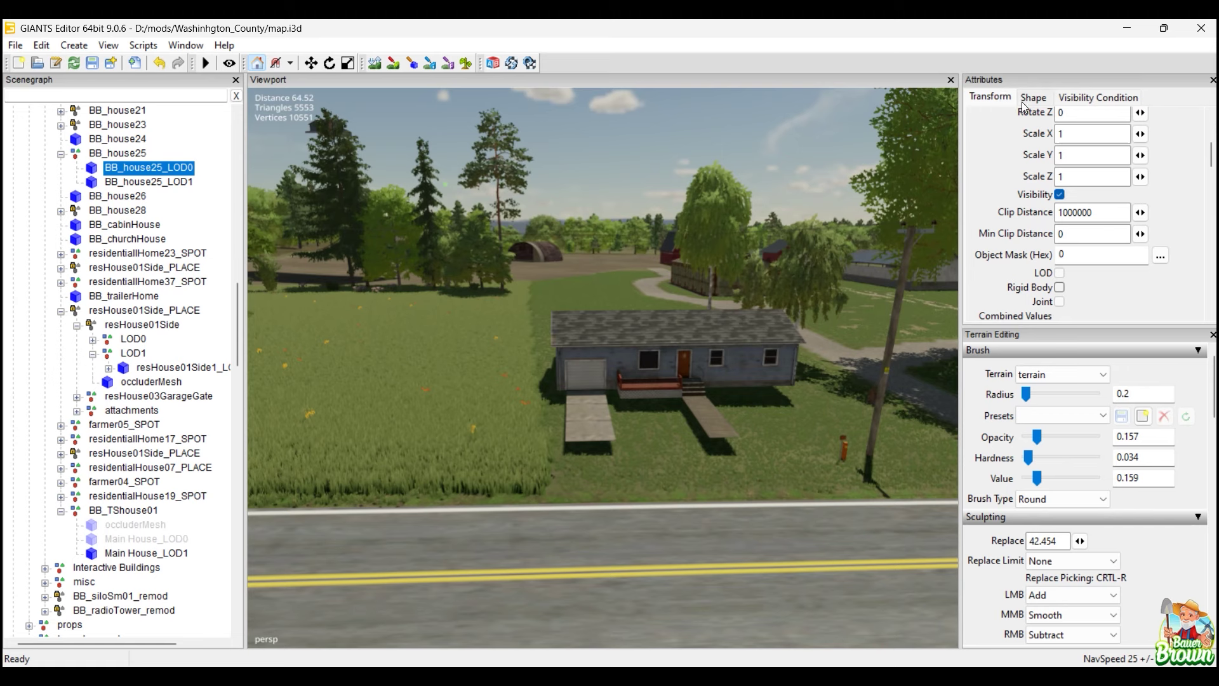
pyautogui.scroll(-3, 1076, 252)
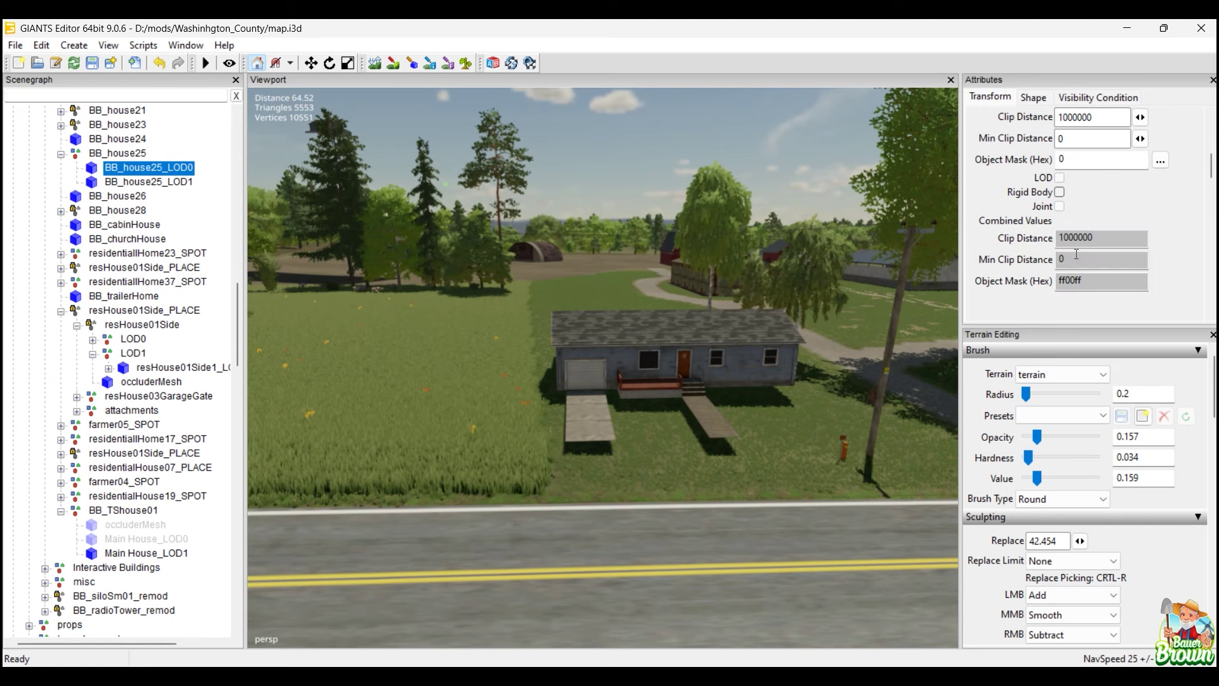
pyautogui.scroll(6, 1077, 252)
pyautogui.click(159, 183)
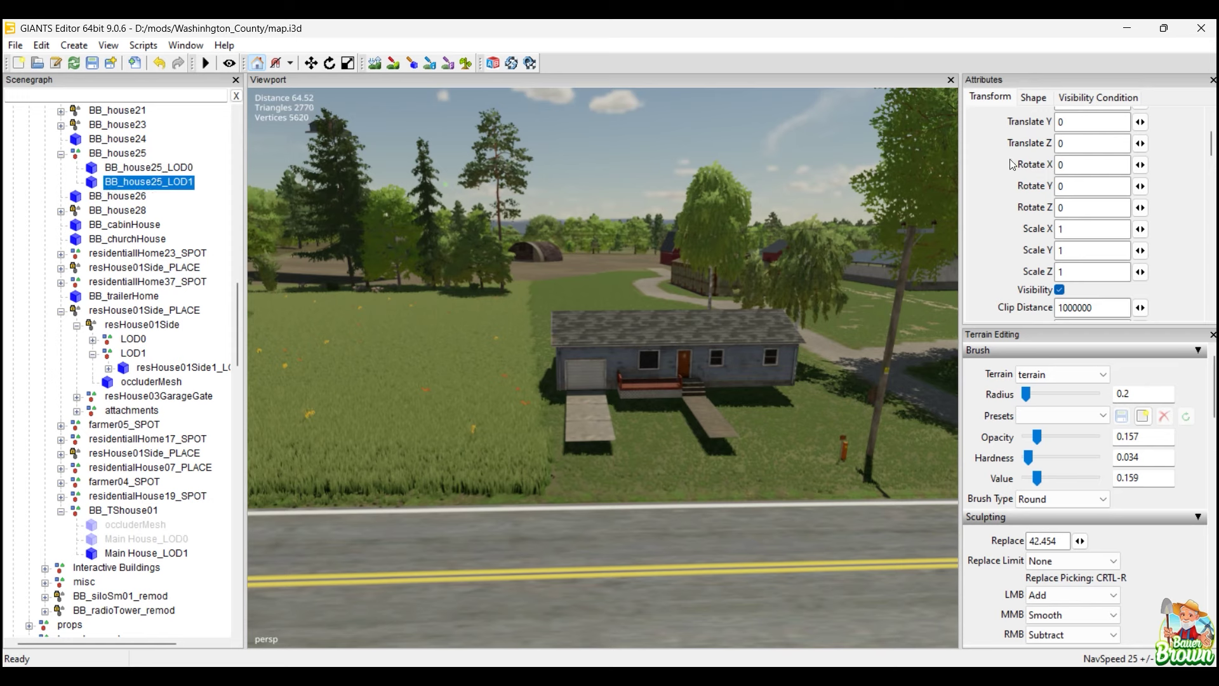
pyautogui.scroll(-4, 1012, 165)
pyautogui.scroll(4, 1013, 171)
pyautogui.click(133, 541)
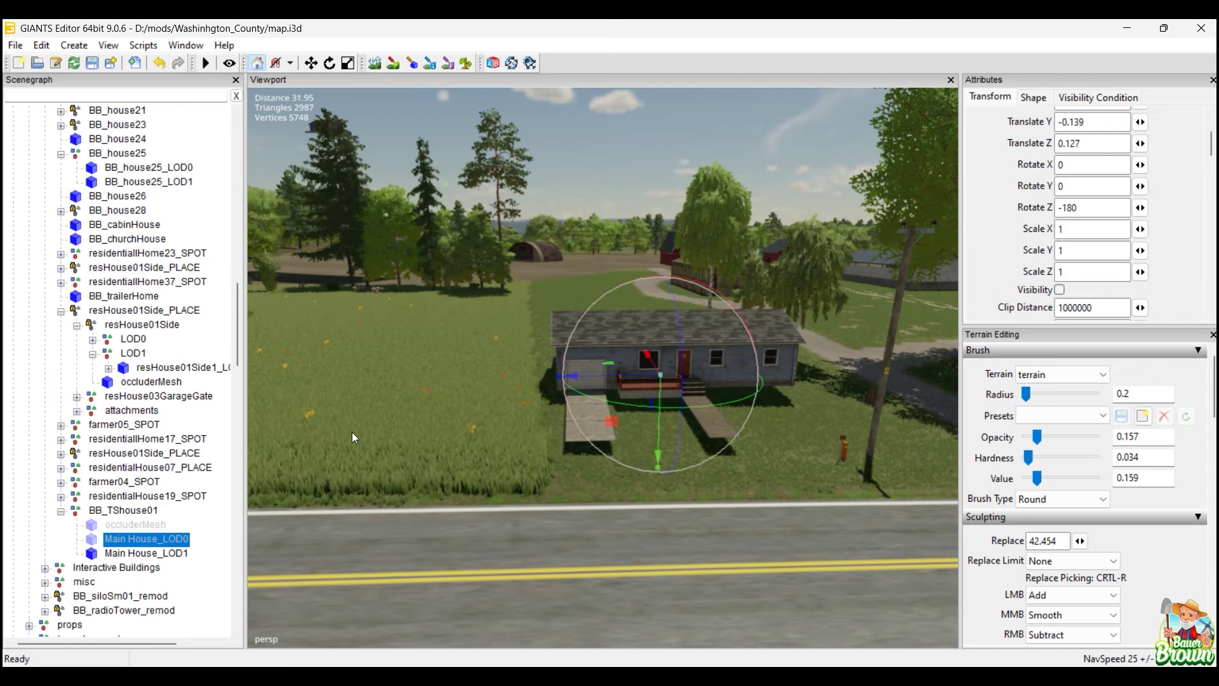
# Locate the BB_house25 house on the map and hide its BB_house25_LOD0 mesh.
pyautogui.keyDown('alt'); pyautogui.moveTo(524, 372); pyautogui.dragTo(226, 510, button='right'); pyautogui.keyUp('alt')
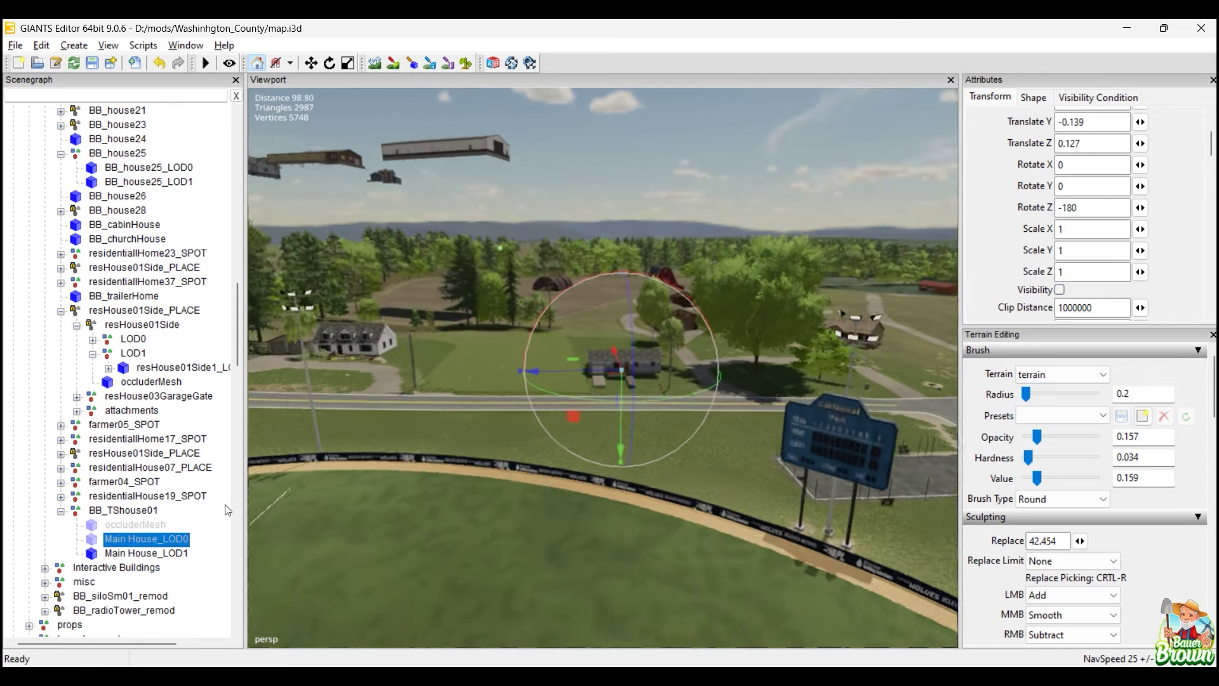
pyautogui.keyDown('alt'); pyautogui.moveTo(504, 493); pyautogui.dragTo(329, 545, button='right'); pyautogui.keyUp('alt')
pyautogui.keyDown('alt'); pyautogui.moveTo(431, 489); pyautogui.dragTo(458, 336, button='middle'); pyautogui.keyUp('alt')
pyautogui.click(547, 279)
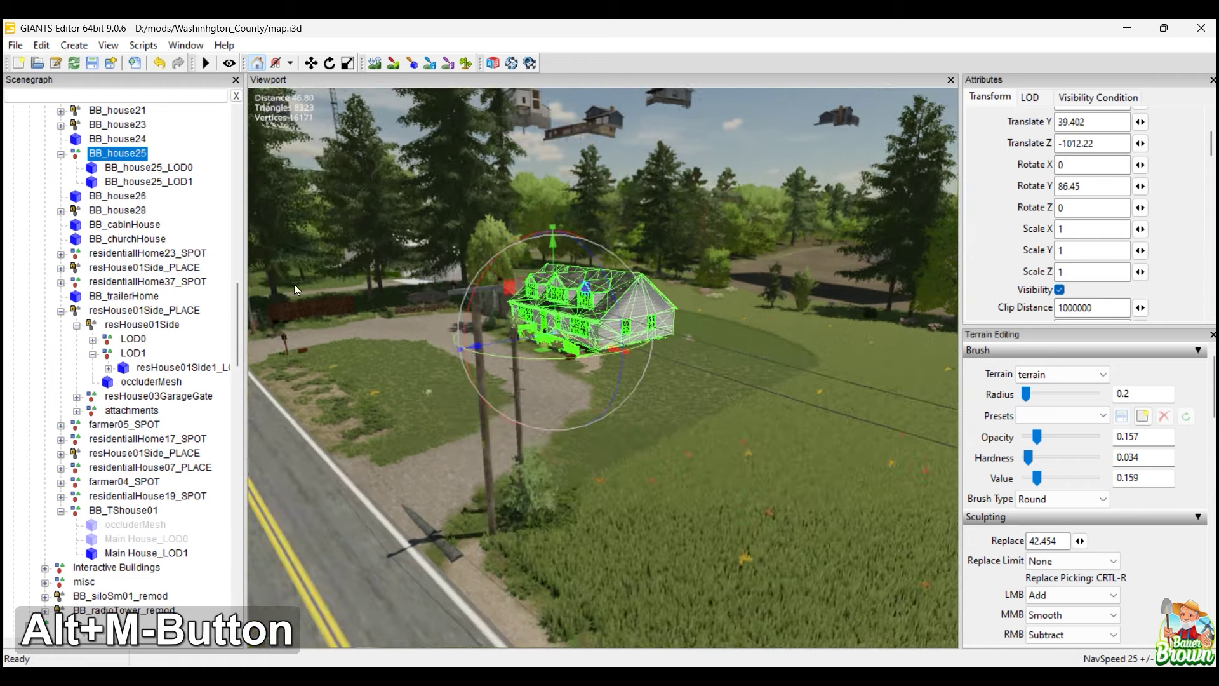
pyautogui.press('Down')
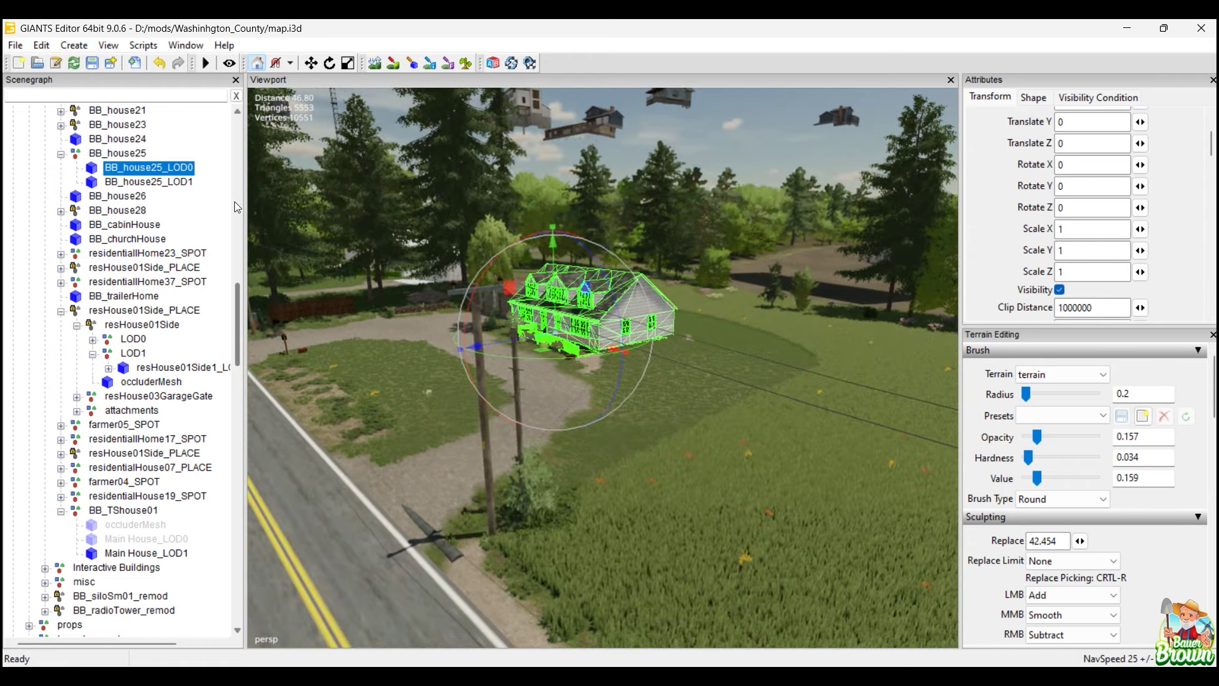
pyautogui.hotkey('ctrl', 'h')
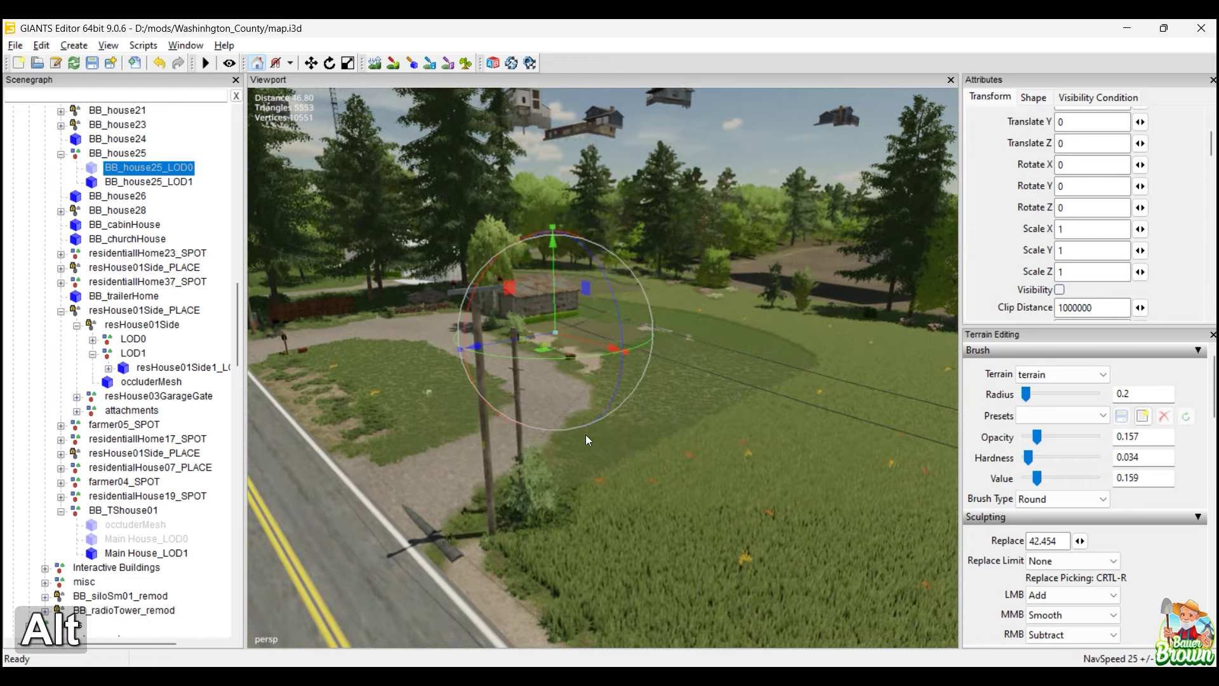
# Make the BB_house25_LOD0 mesh visible again, then view BB_TShouse01 up close with Main House_LOD0 selected.
pyautogui.keyDown('alt'); pyautogui.moveTo(688, 418); pyautogui.dragTo(438, 448, button='right'); pyautogui.keyUp('alt')
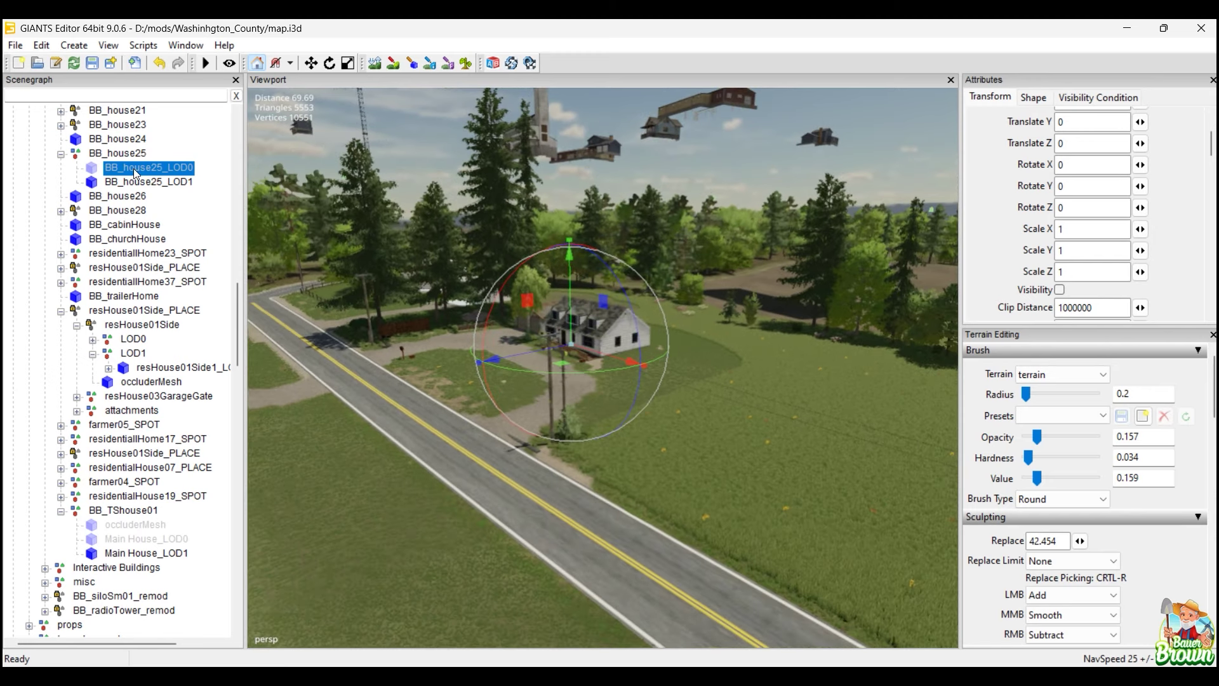
pyautogui.hotkey('shift', 'h')
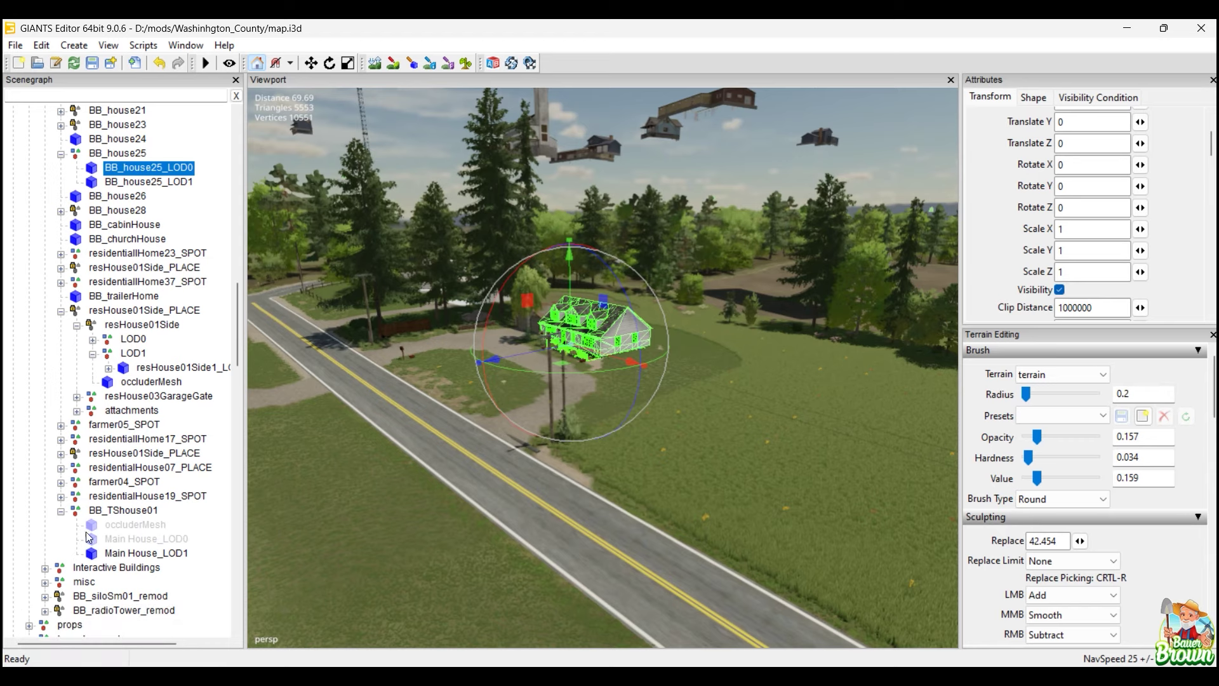
pyautogui.click(117, 540)
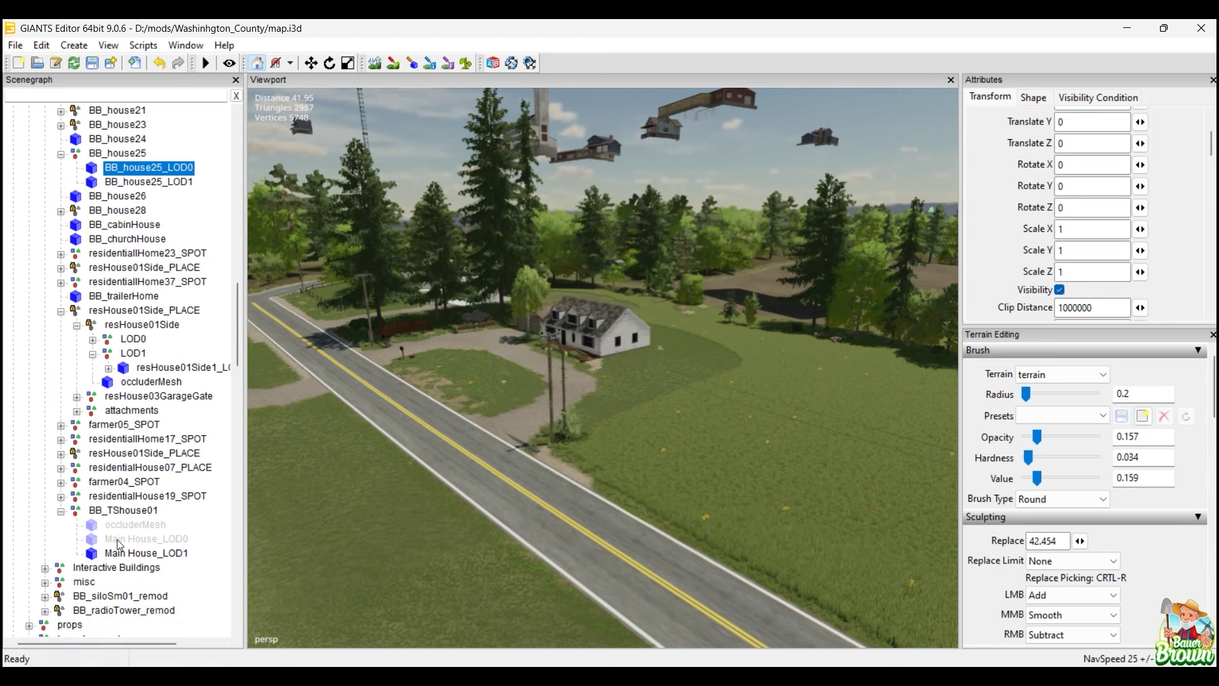
pyautogui.keyDown('alt'); pyautogui.moveTo(728, 455); pyautogui.dragTo(498, 479, button='middle'); pyautogui.keyUp('alt')
pyautogui.click(155, 512)
pyautogui.click(145, 540)
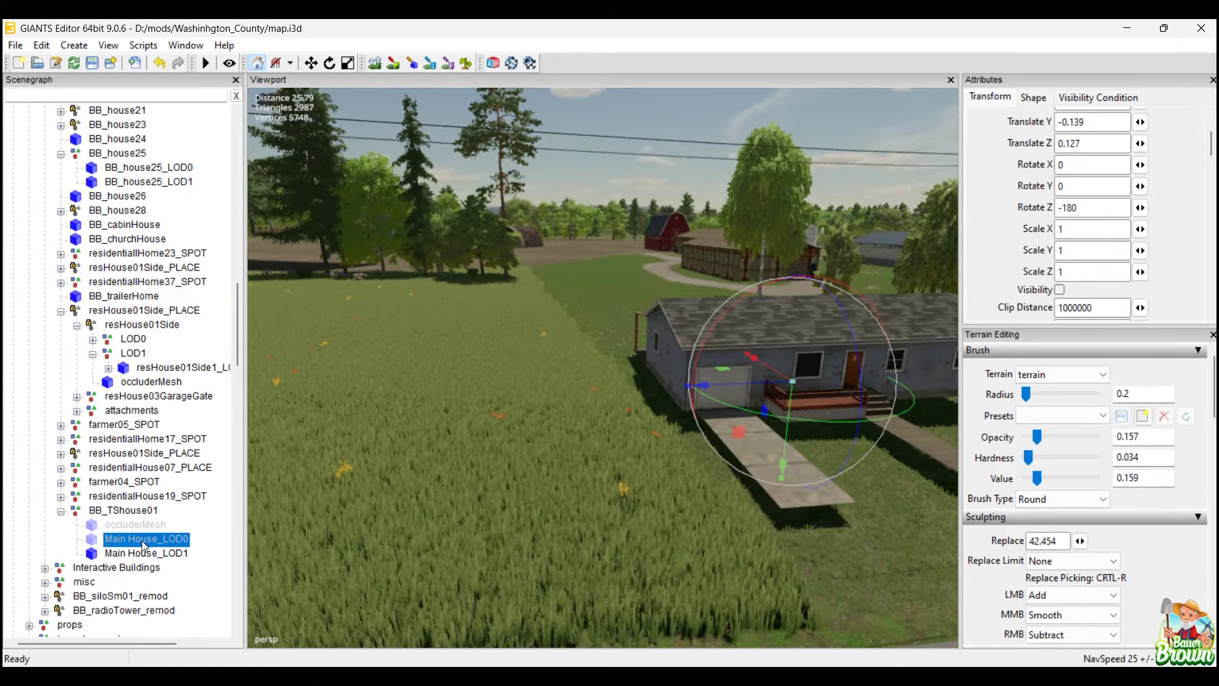
pyautogui.keyDown('alt'); pyautogui.moveTo(306, 527); pyautogui.dragTo(468, 504, button='middle'); pyautogui.keyUp('alt')
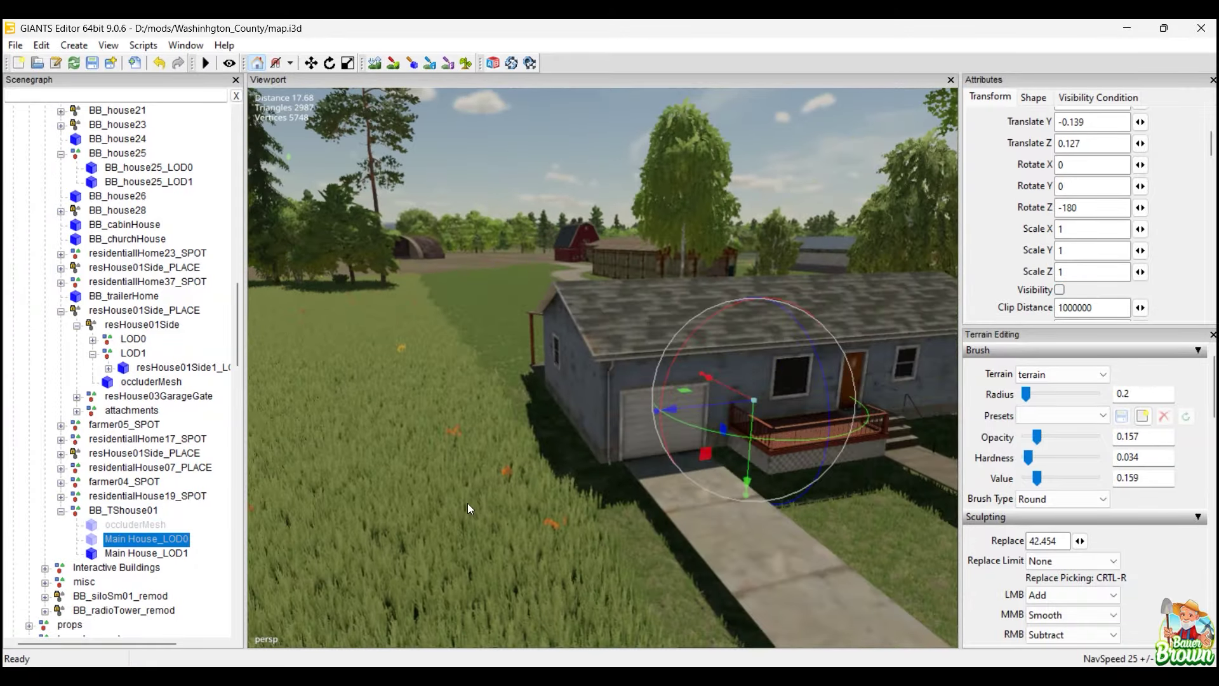
# Compare the transform attributes and LOD settings of the BB_TShouse01 and BB_house25 groups.
pyautogui.click(152, 512)
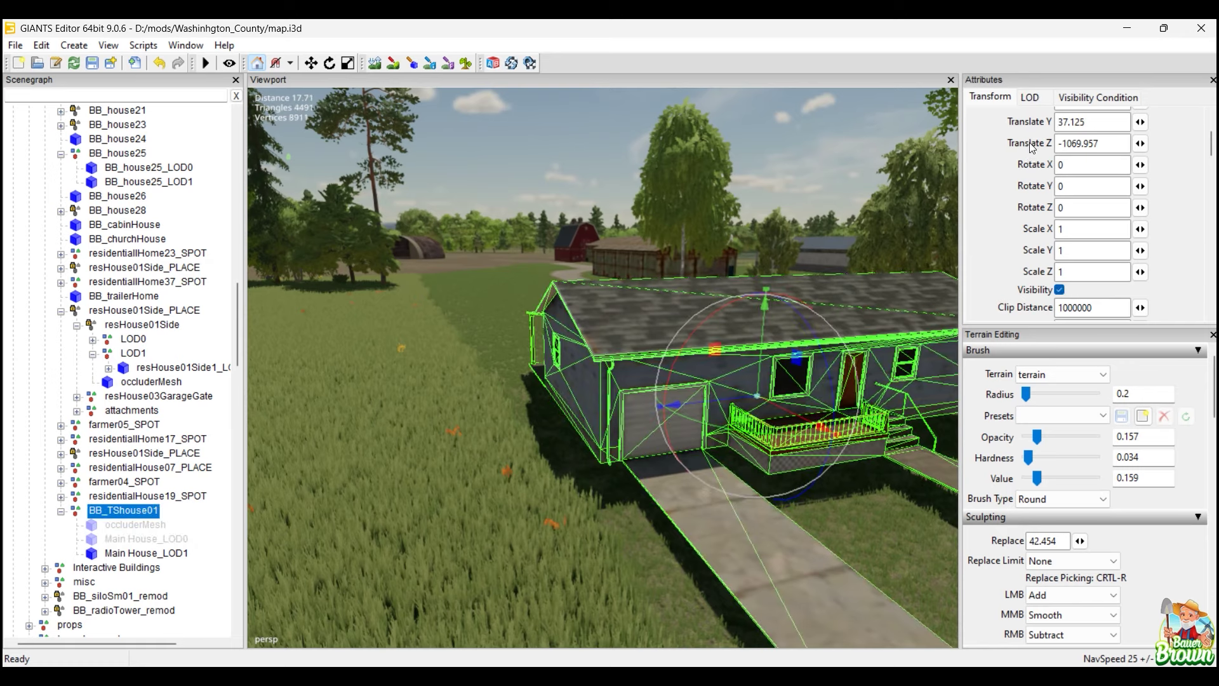
pyautogui.scroll(3, 1030, 148)
pyautogui.scroll(-5, 1007, 178)
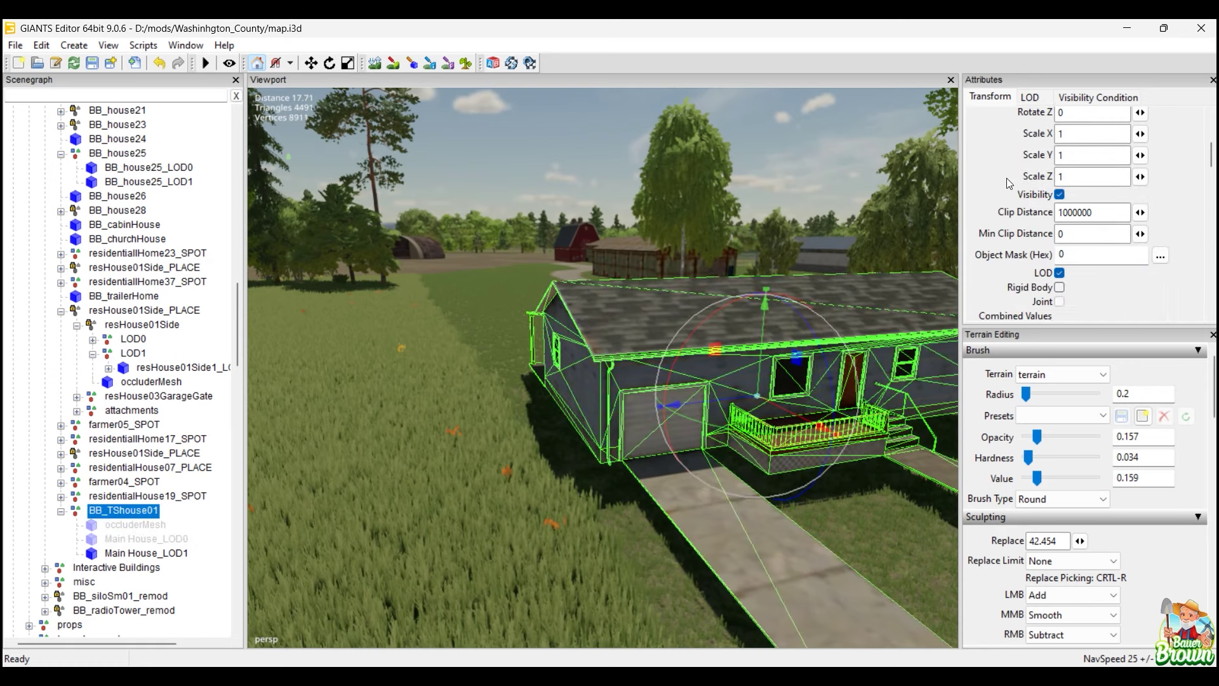
pyautogui.scroll(1, 126, 332)
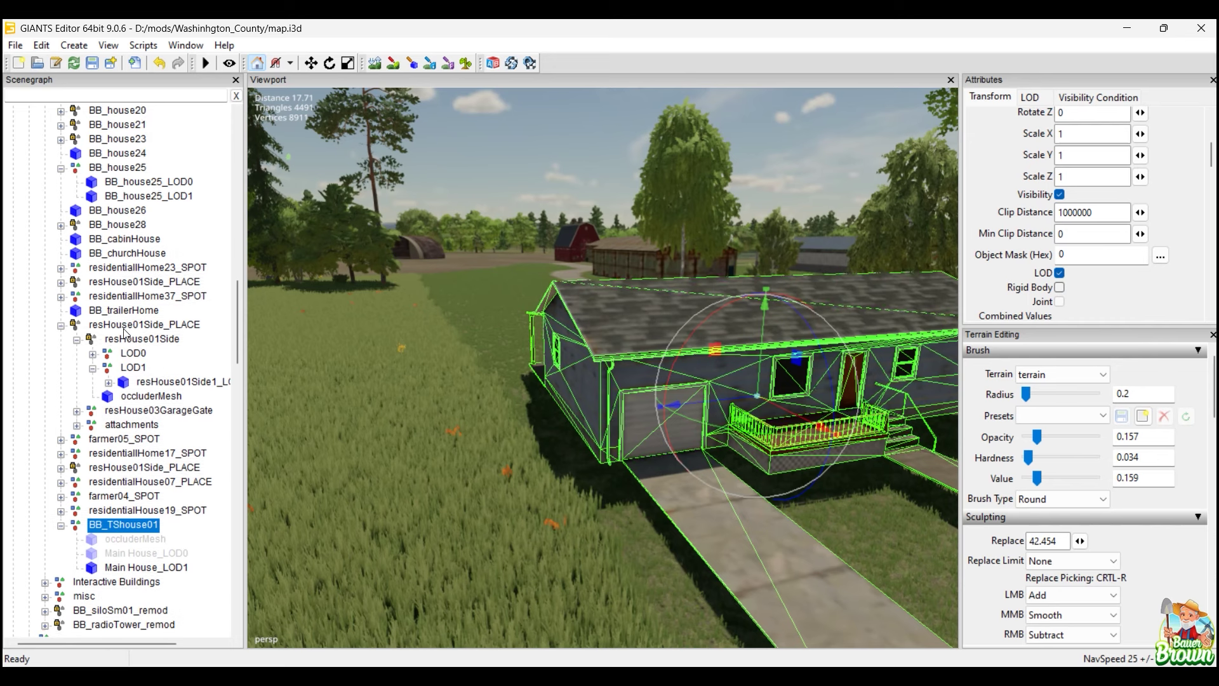
pyautogui.scroll(1, 125, 332)
pyautogui.click(118, 183)
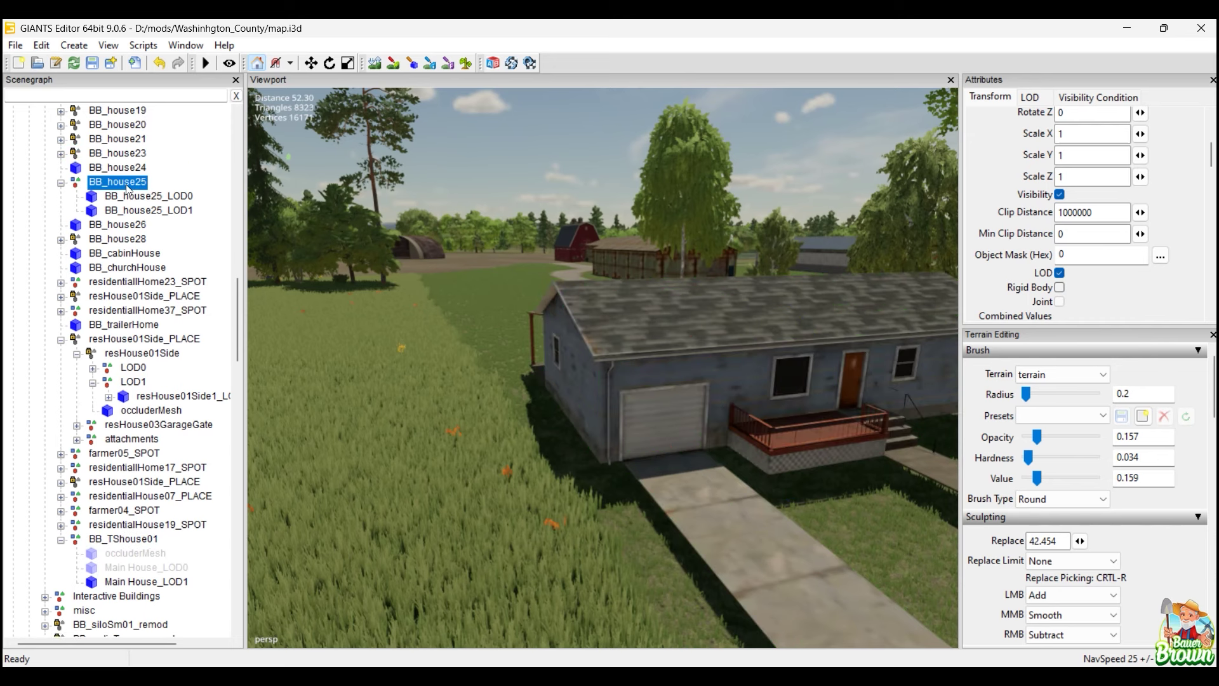
pyautogui.scroll(5, 1159, 288)
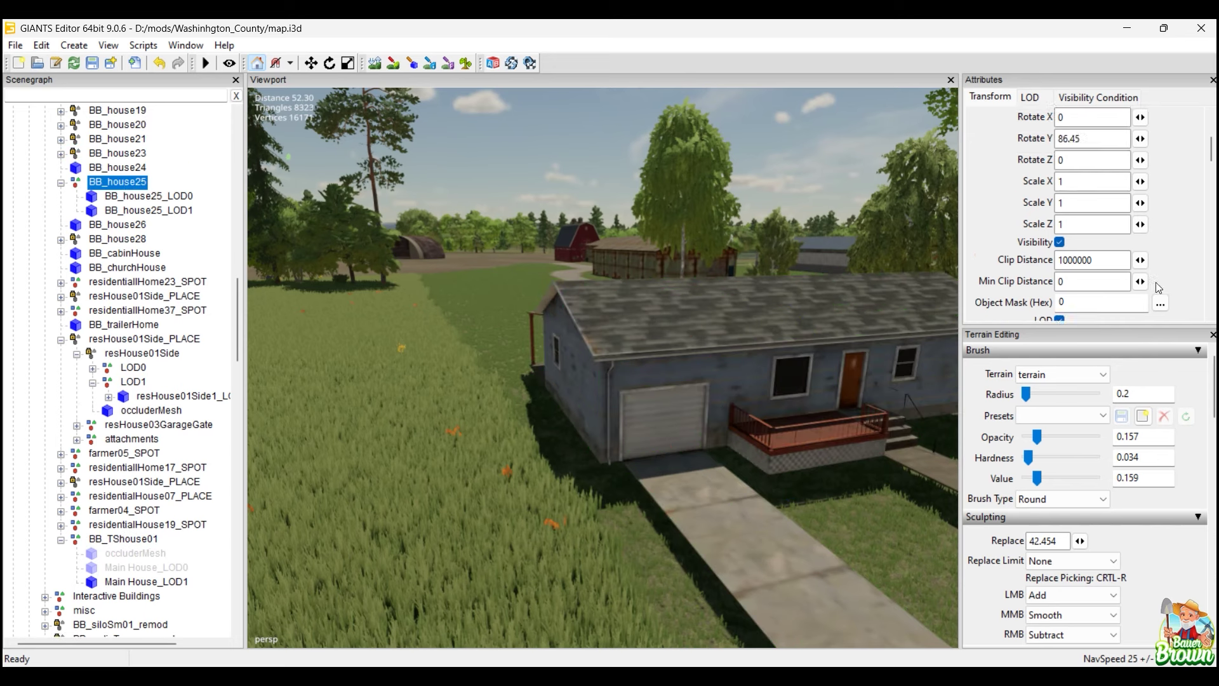
pyautogui.scroll(-6, 1156, 282)
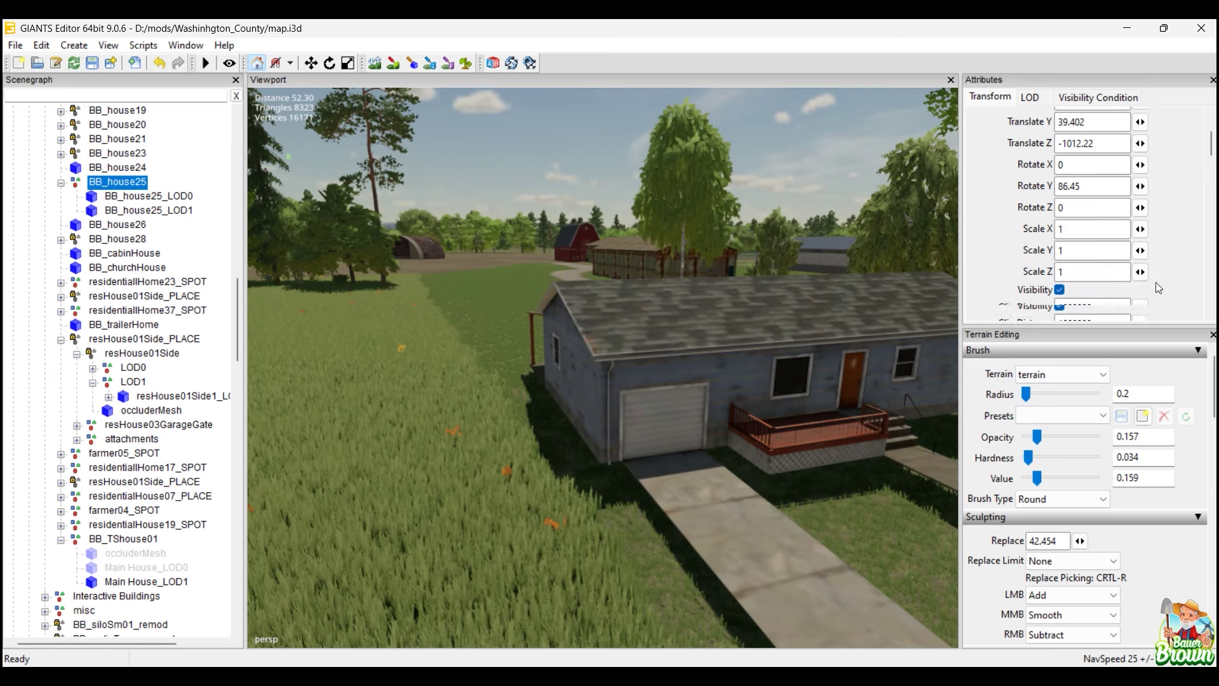
pyautogui.scroll(3, 1156, 282)
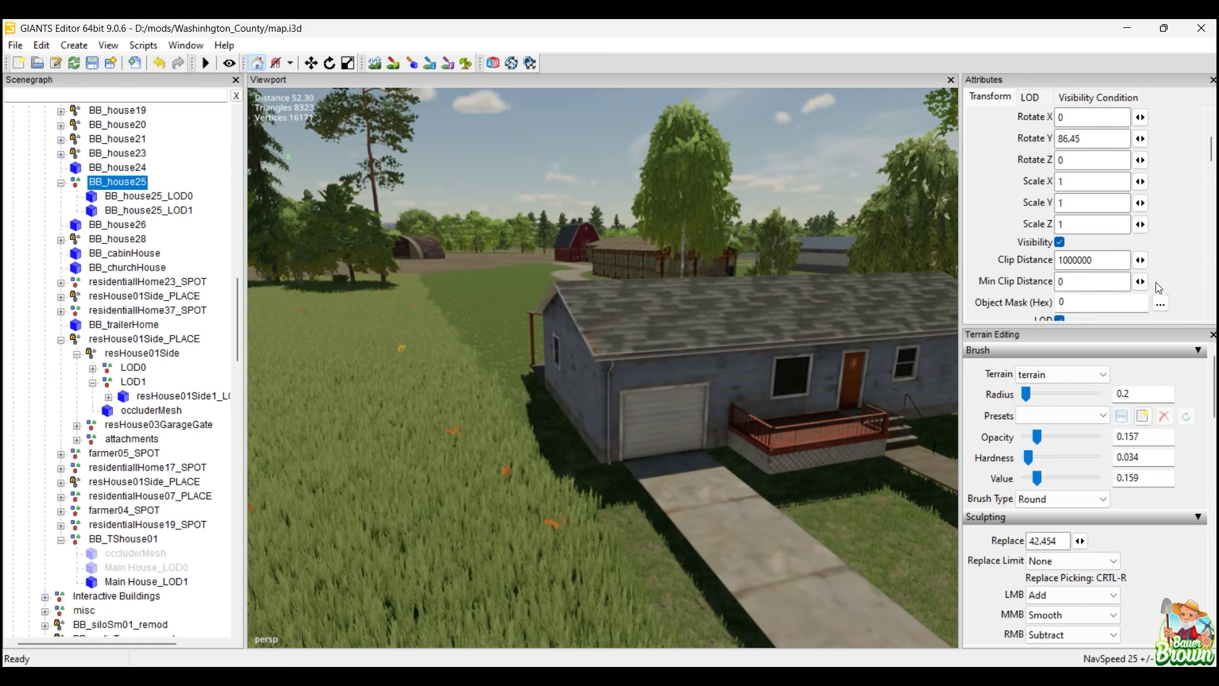
pyautogui.click(141, 542)
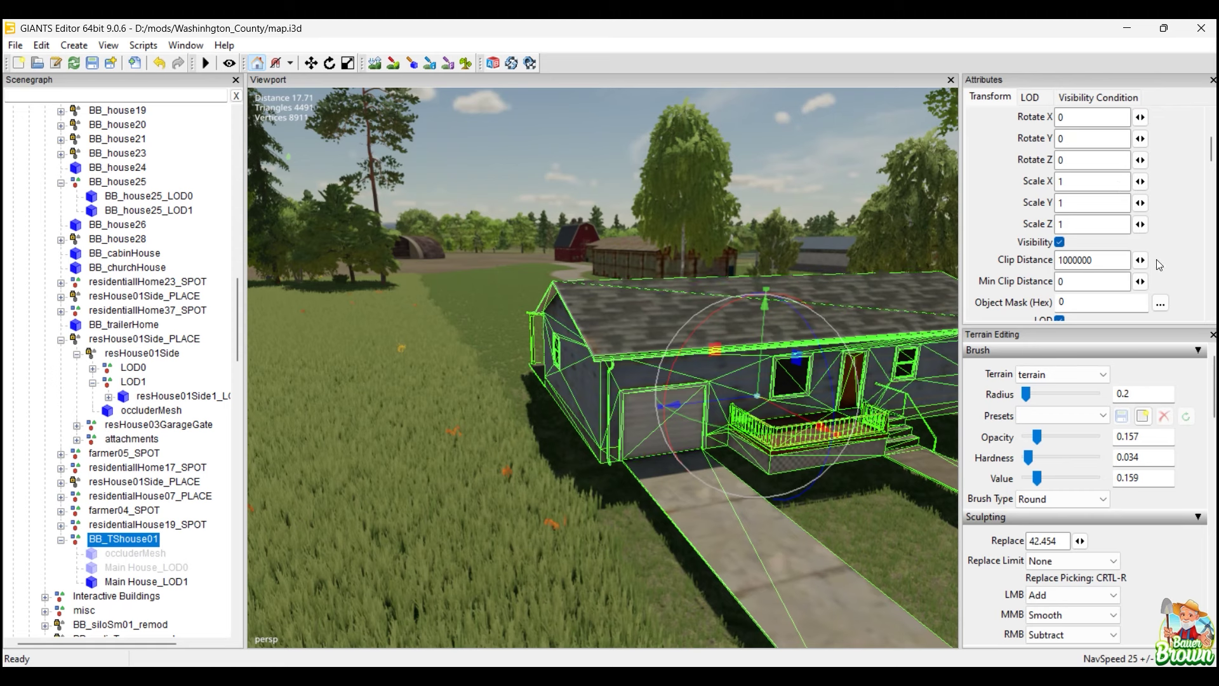
pyautogui.scroll(-2, 1162, 261)
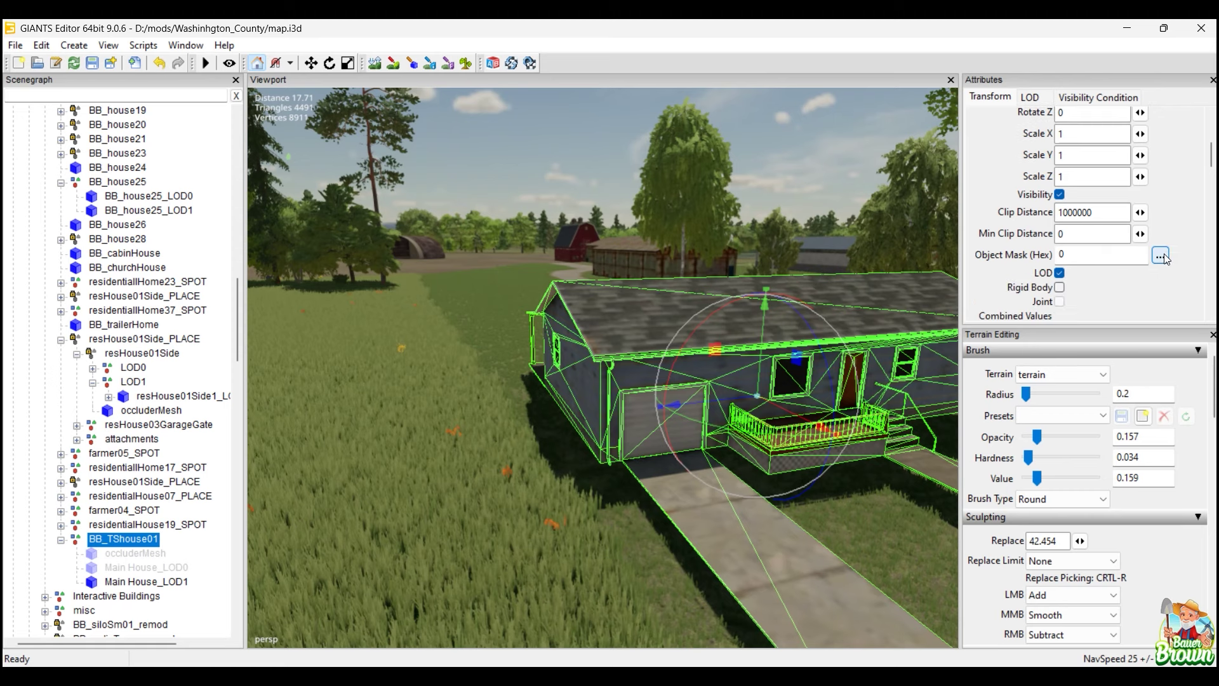
pyautogui.click(104, 182)
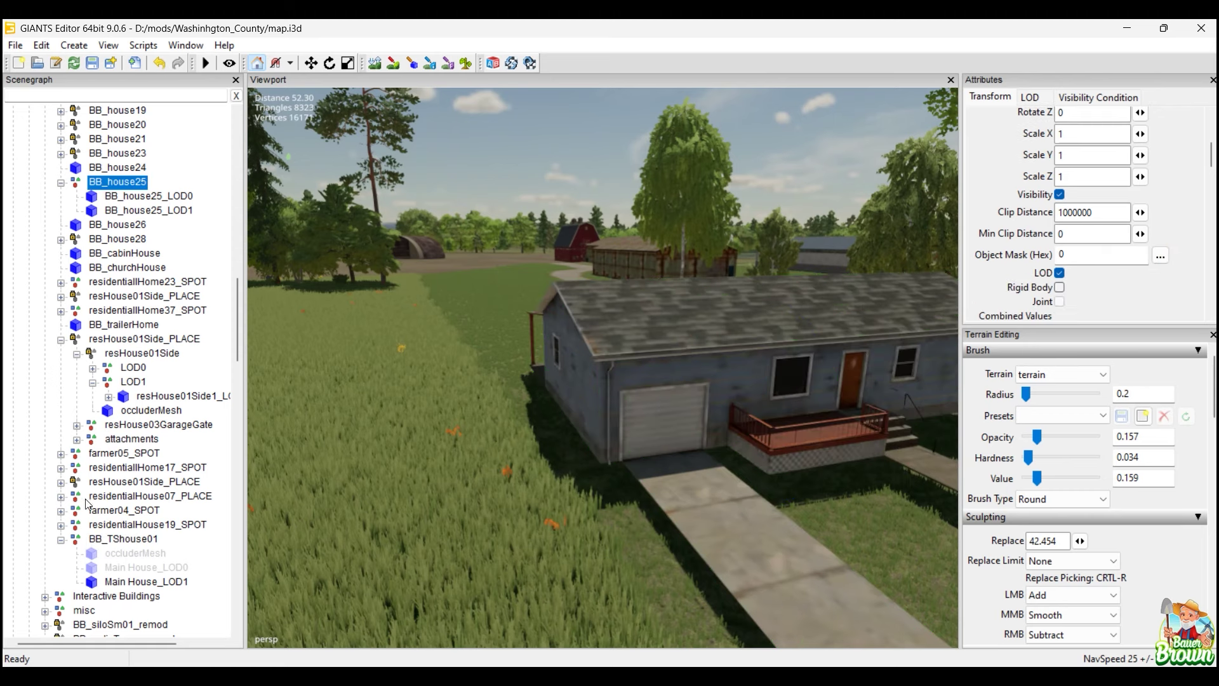
pyautogui.click(124, 542)
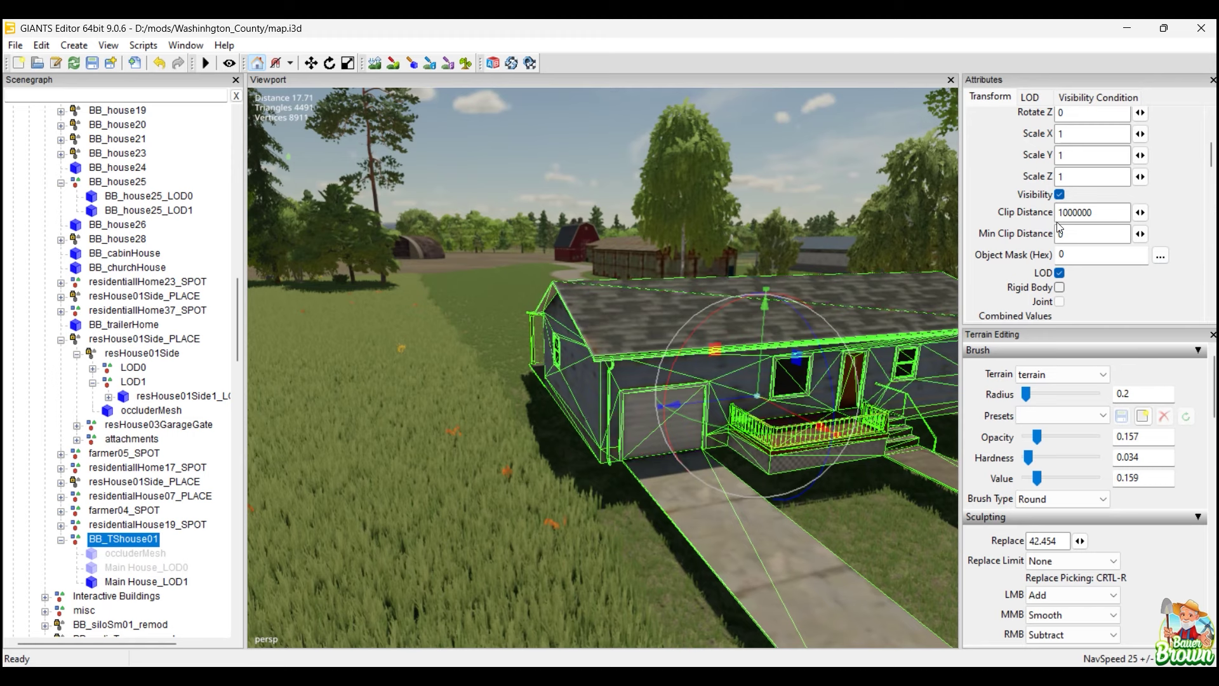
pyautogui.scroll(-4, 1161, 291)
pyautogui.scroll(6, 1161, 292)
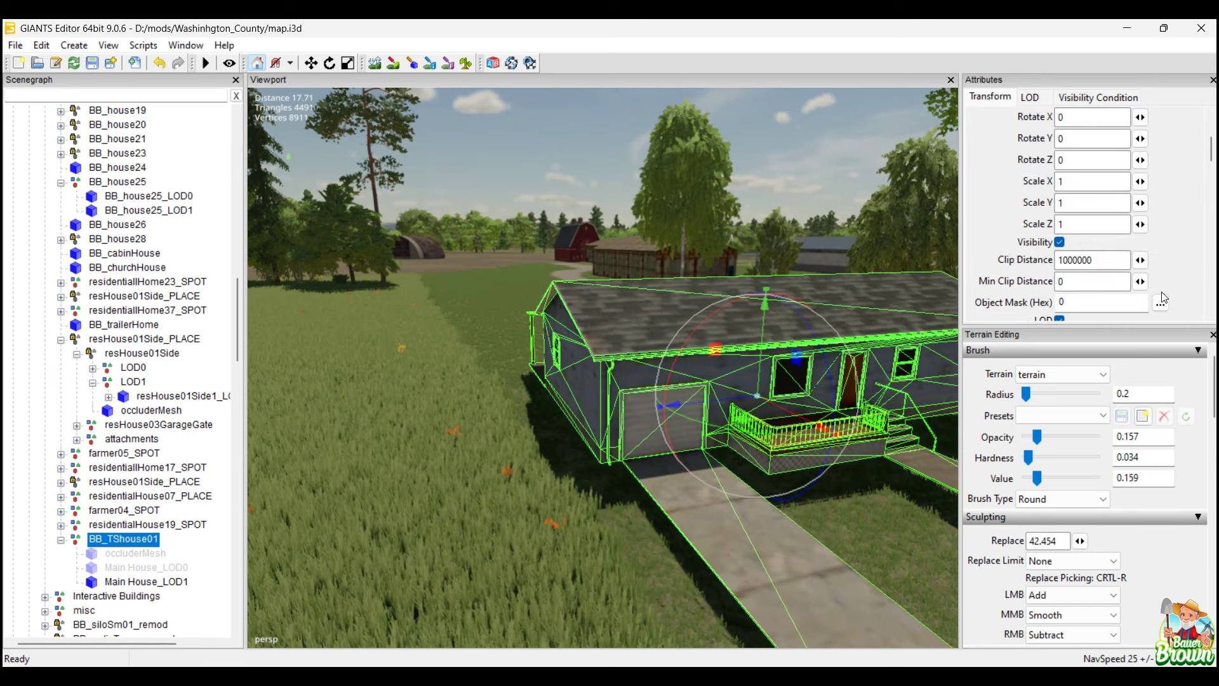
pyautogui.click(1030, 97)
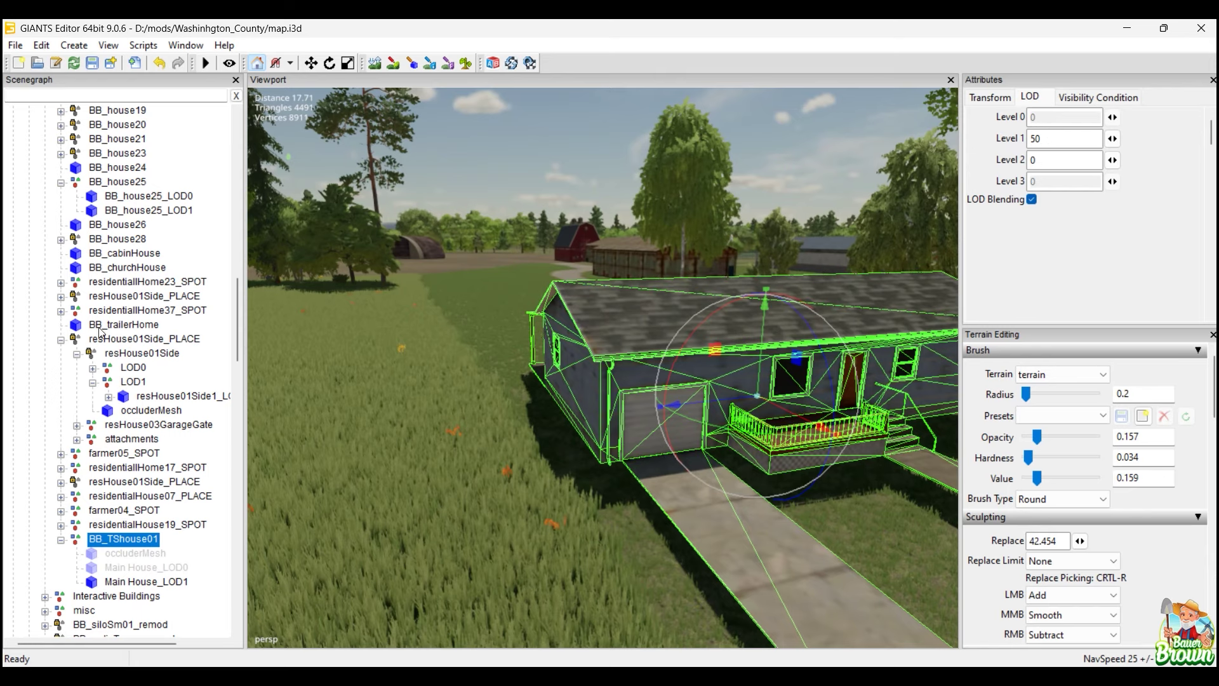
pyautogui.click(131, 186)
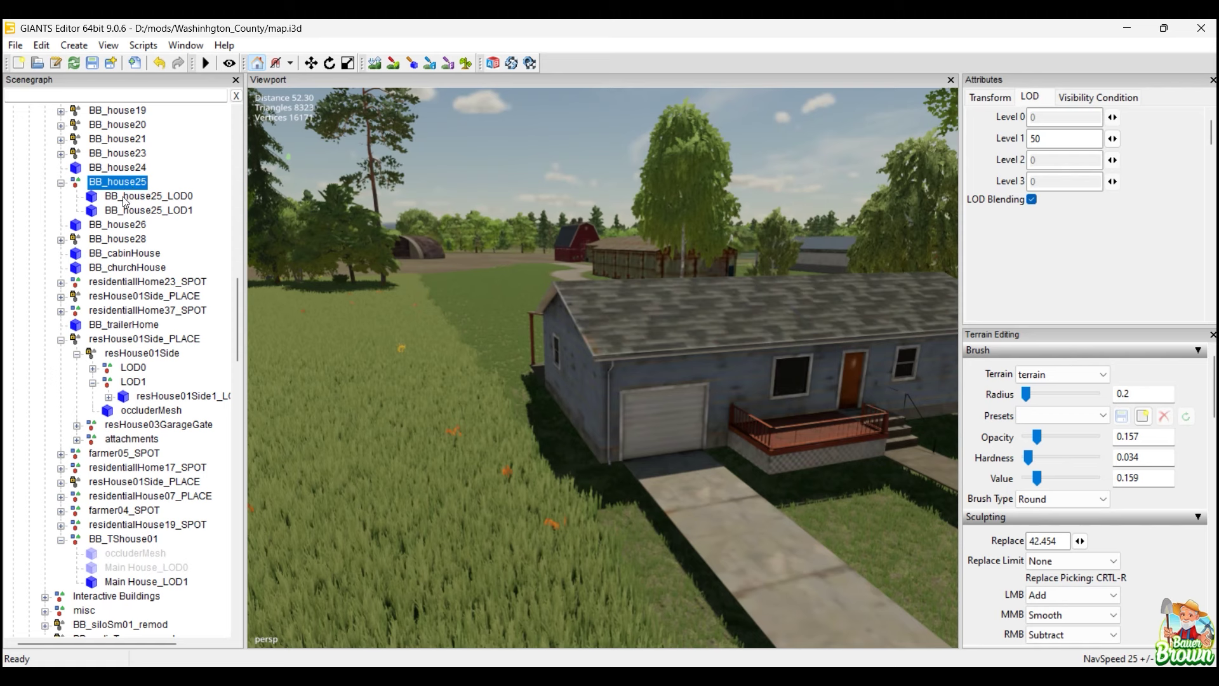
# Review the transform attributes and combined values of the BB_house25_LOD0 and BB_house25_LOD1 meshes.
pyautogui.click(125, 197)
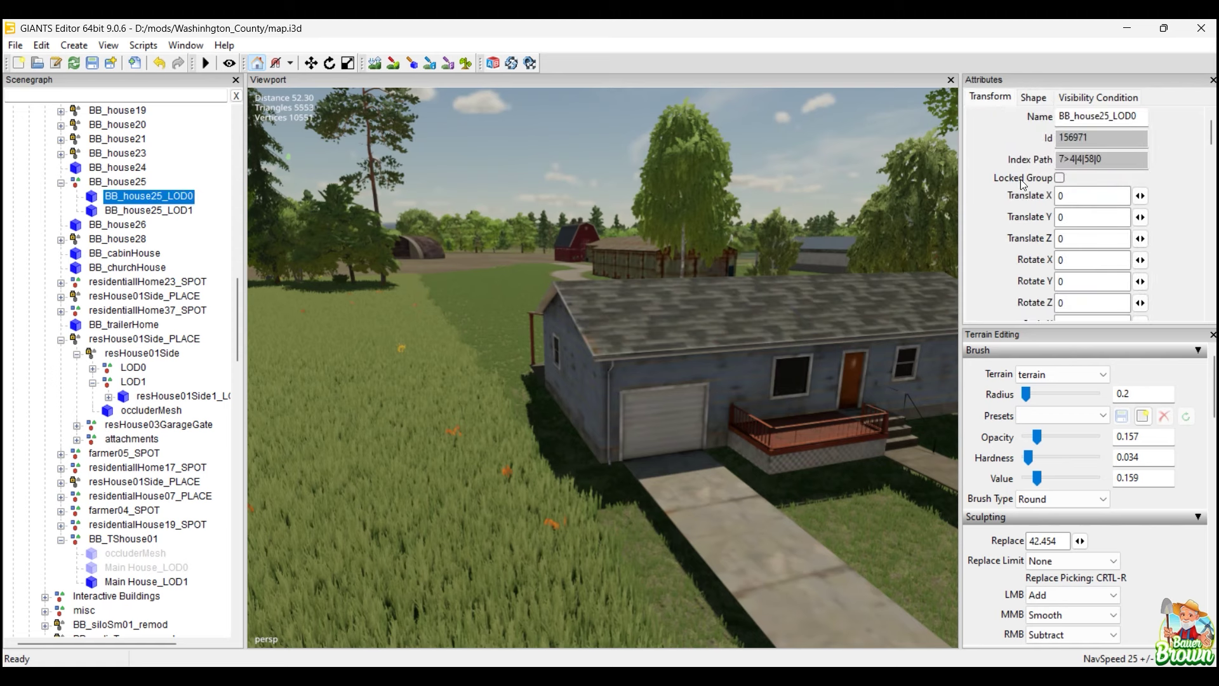
pyautogui.scroll(-5, 1166, 190)
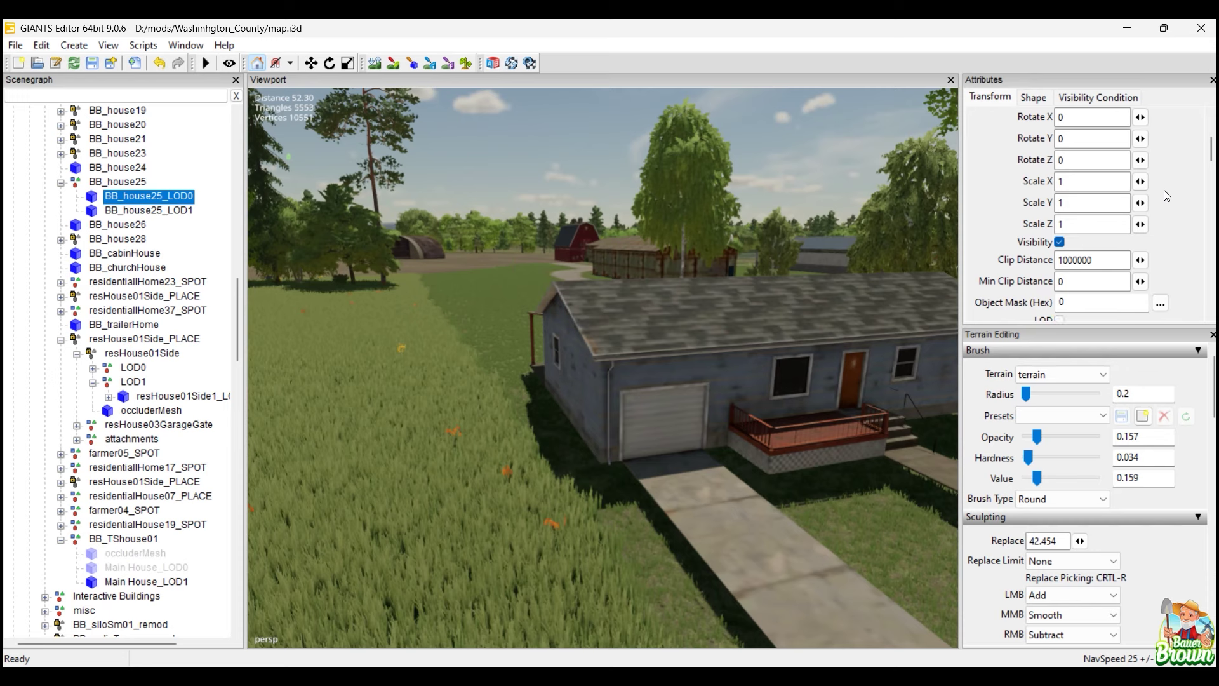
pyautogui.scroll(-3, 1164, 189)
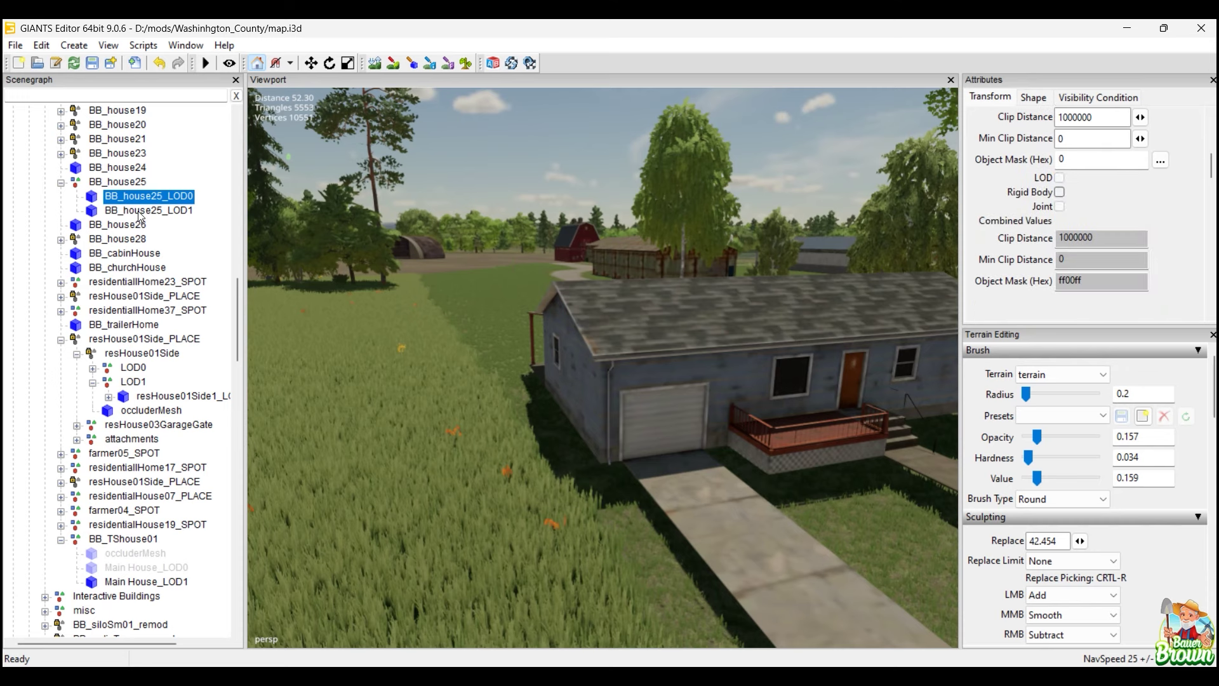
pyautogui.press('Down')
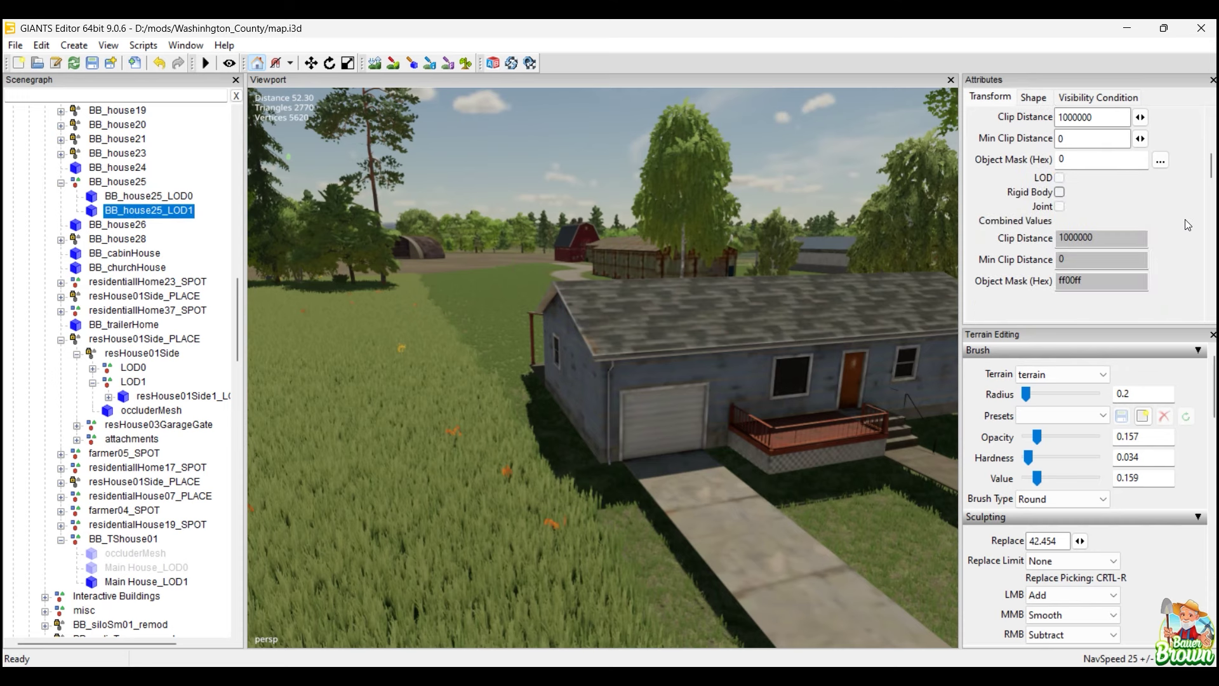
pyautogui.scroll(8, 1185, 219)
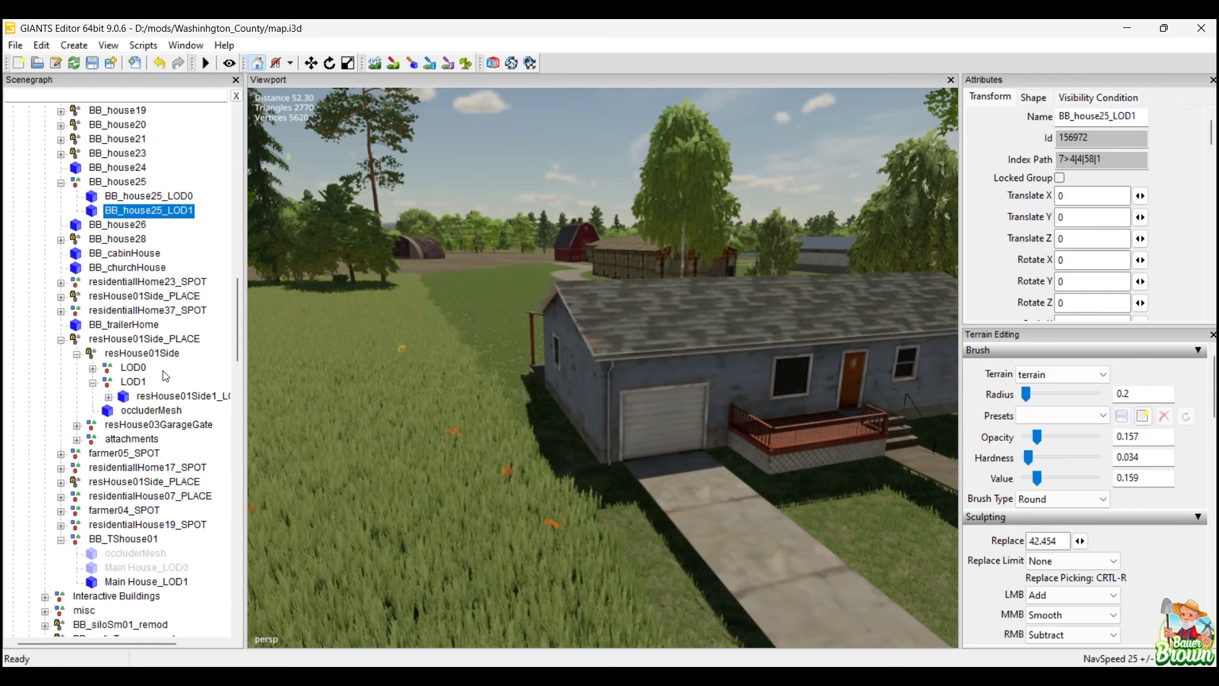
# Make the Main House_LOD0 mesh visible and view BB_TShouse01 from farther away.
pyautogui.scroll(-1, 167, 397)
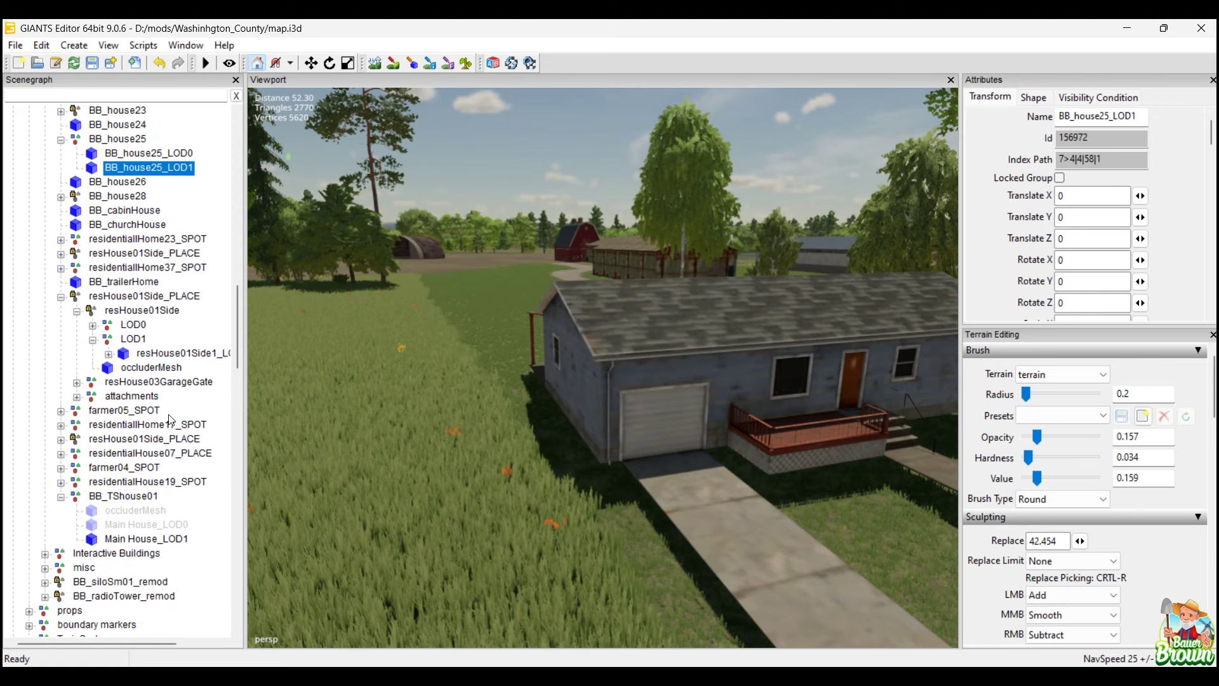
pyautogui.click(136, 526)
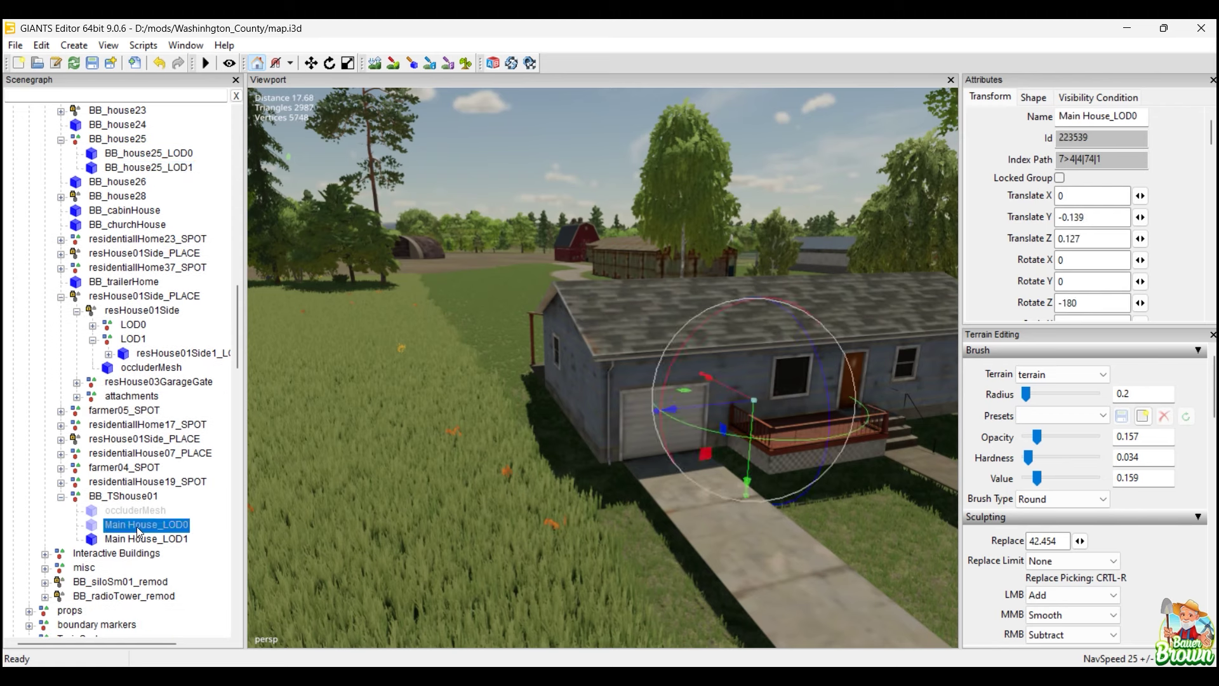
pyautogui.hotkey('shift', 'h')
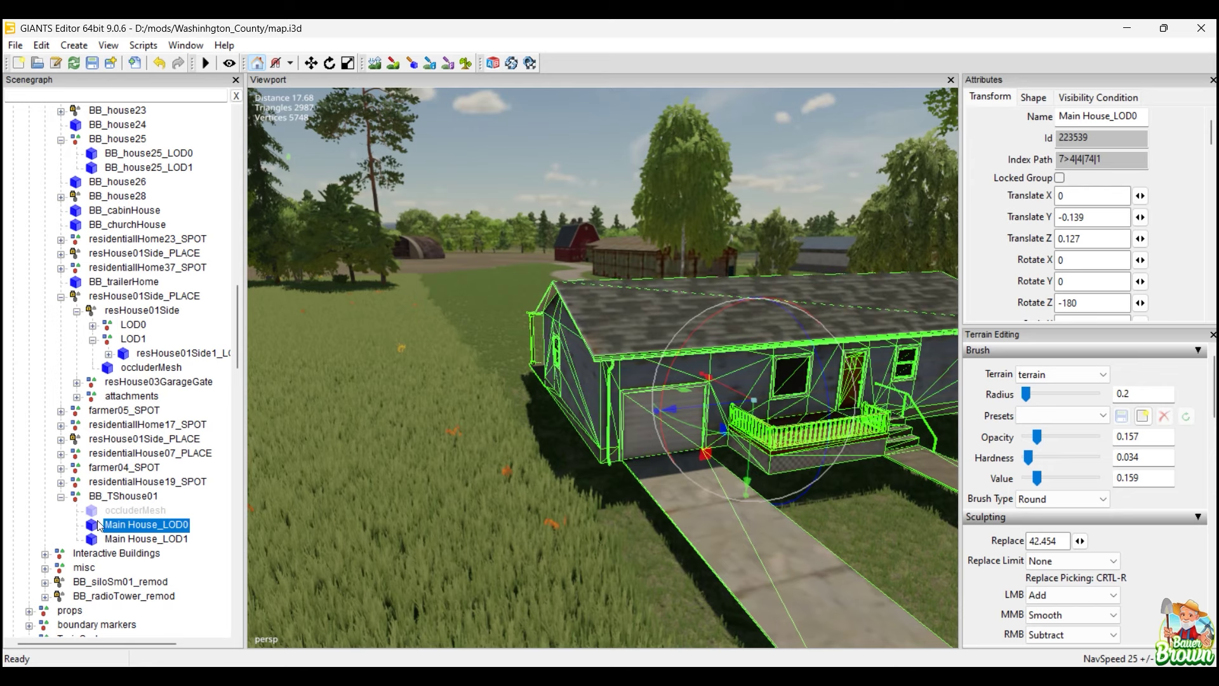
pyautogui.click(122, 496)
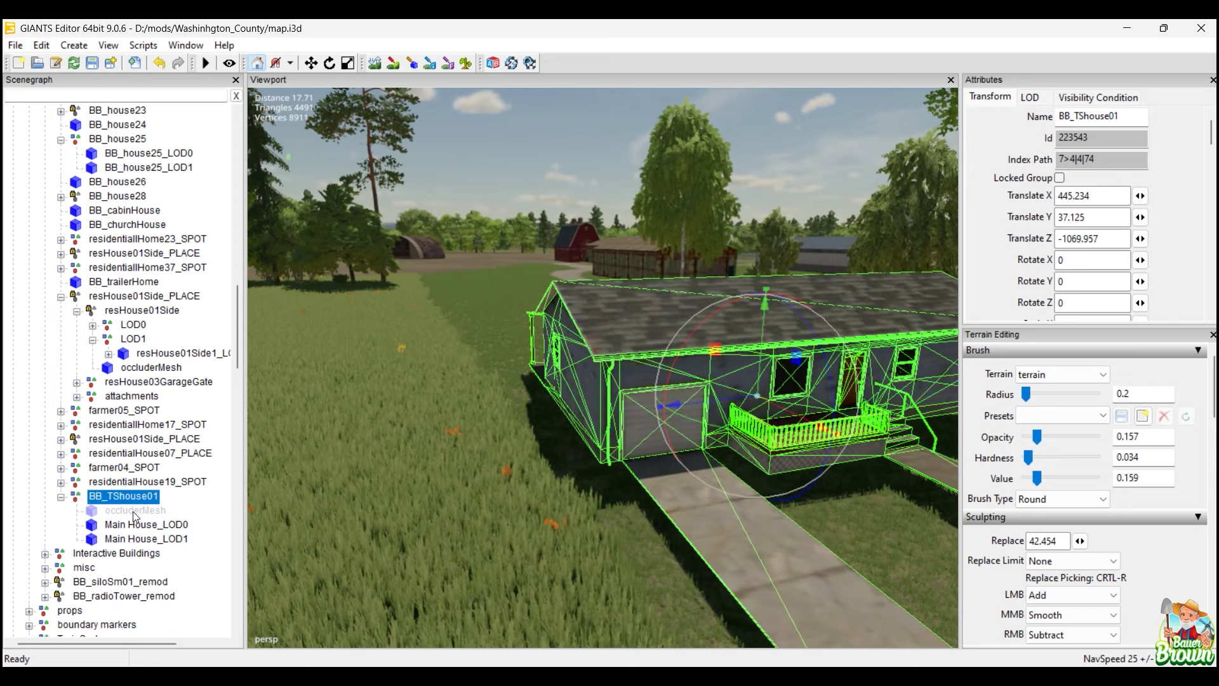
pyautogui.click(133, 511)
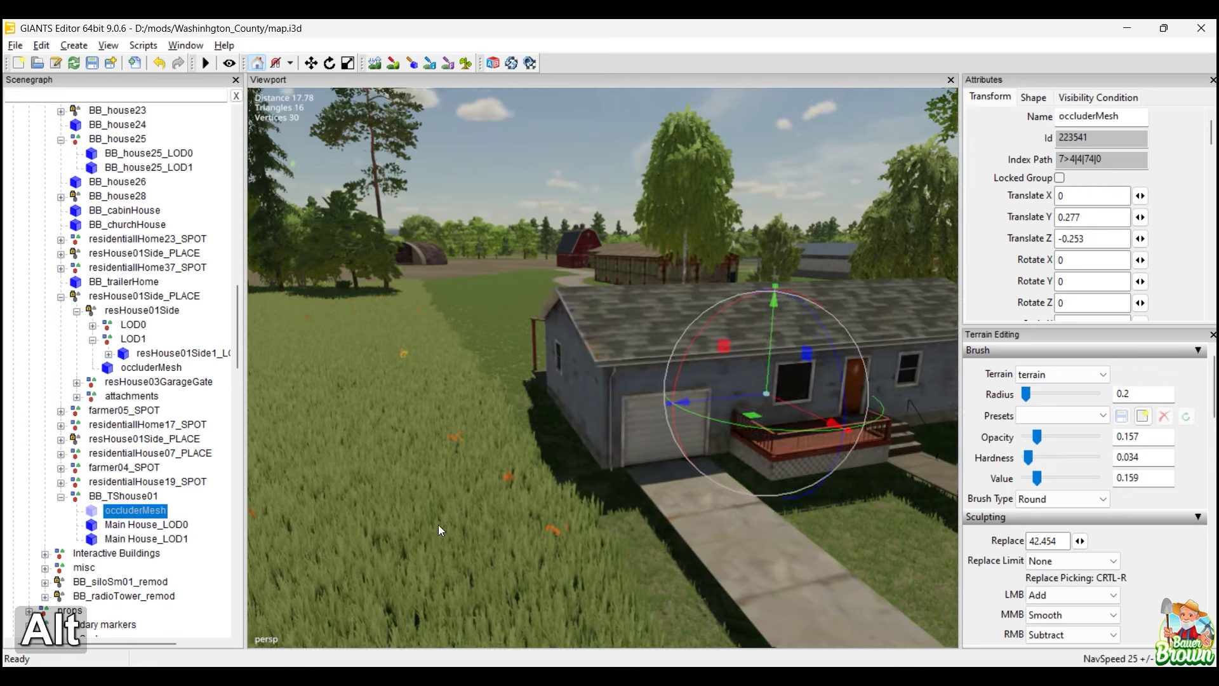
pyautogui.keyDown('alt'); pyautogui.moveTo(438, 525); pyautogui.dragTo(635, 550, button='middle'); pyautogui.keyUp('alt')
# Hide the Main House_LOD0 mesh and inspect the house front up close and from a distance.
pyautogui.click(168, 525)
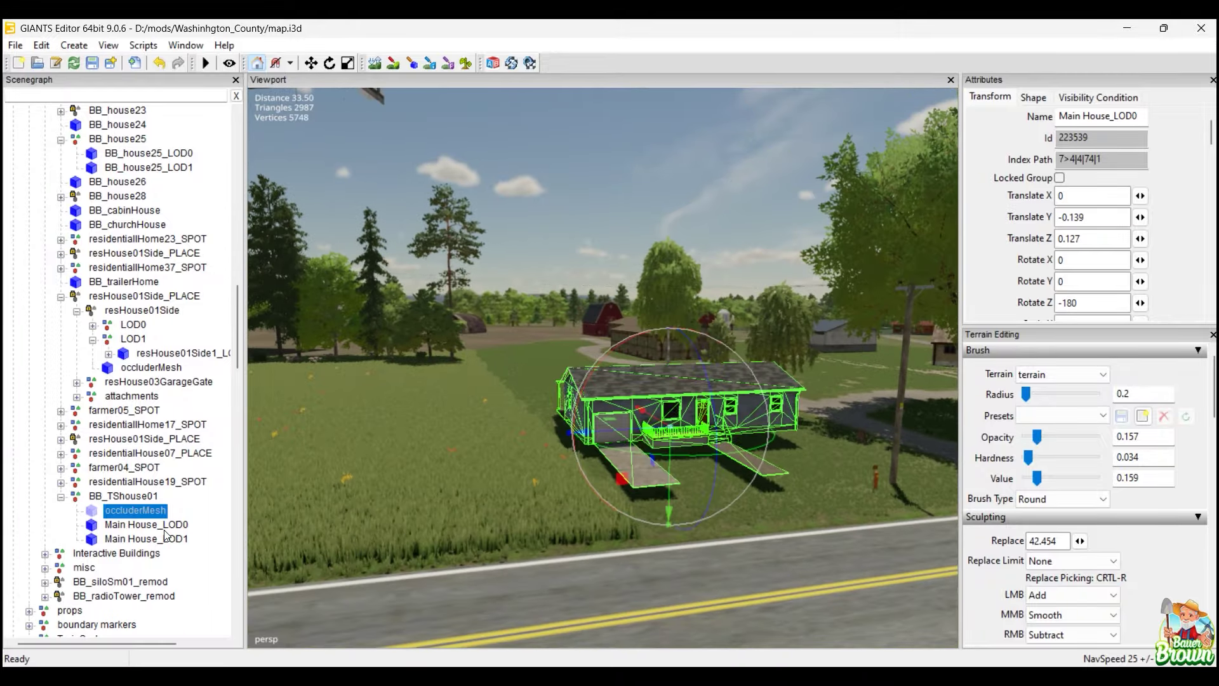
pyautogui.hotkey('ctrl', 'h')
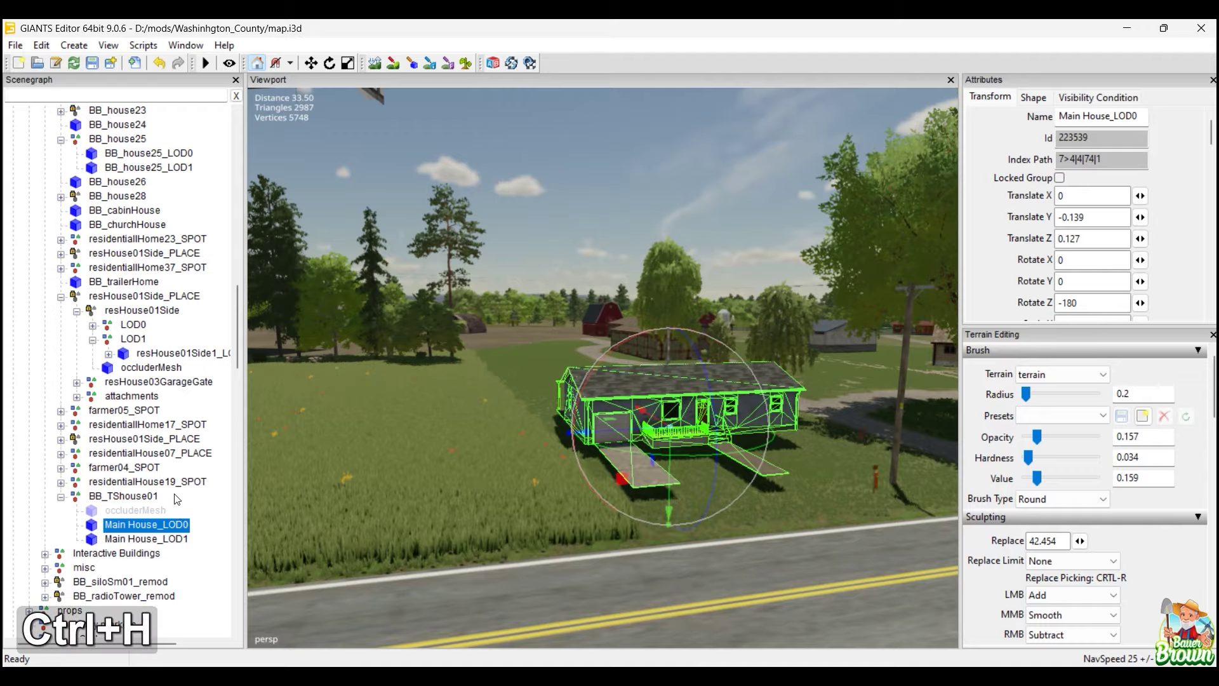
pyautogui.keyDown('alt'); pyautogui.moveTo(279, 527); pyautogui.dragTo(867, 419, button='middle'); pyautogui.keyUp('alt')
pyautogui.scroll(5, 882, 406)
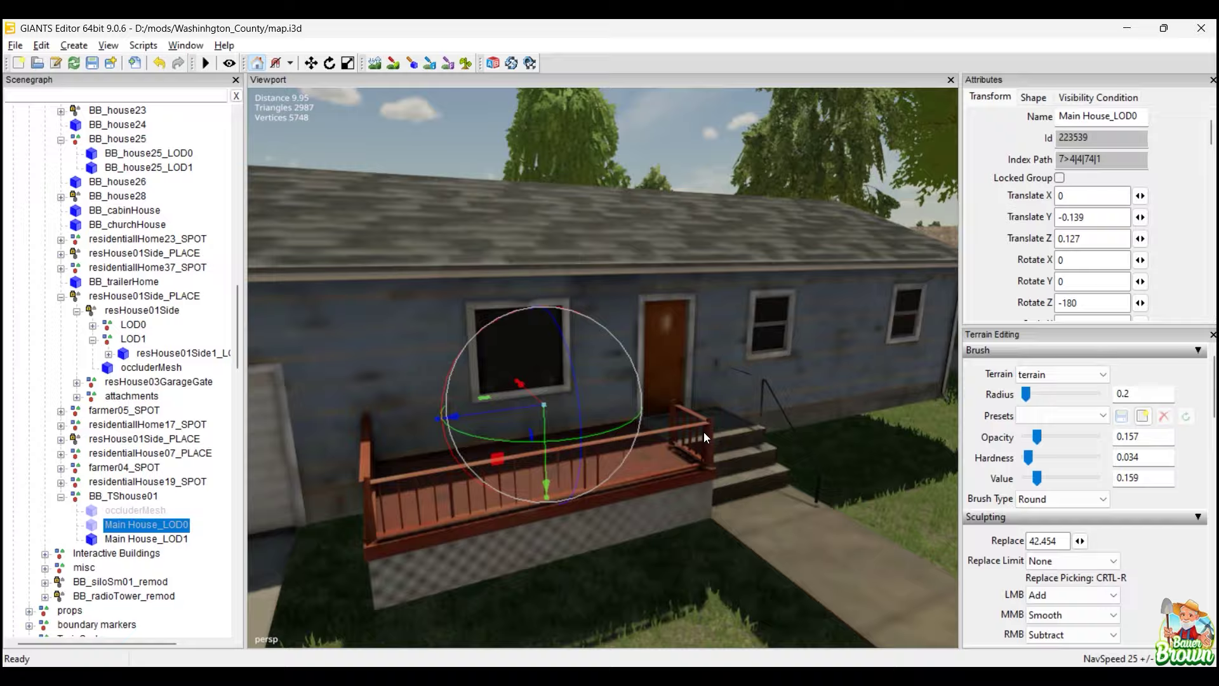
pyautogui.scroll(-5, 704, 432)
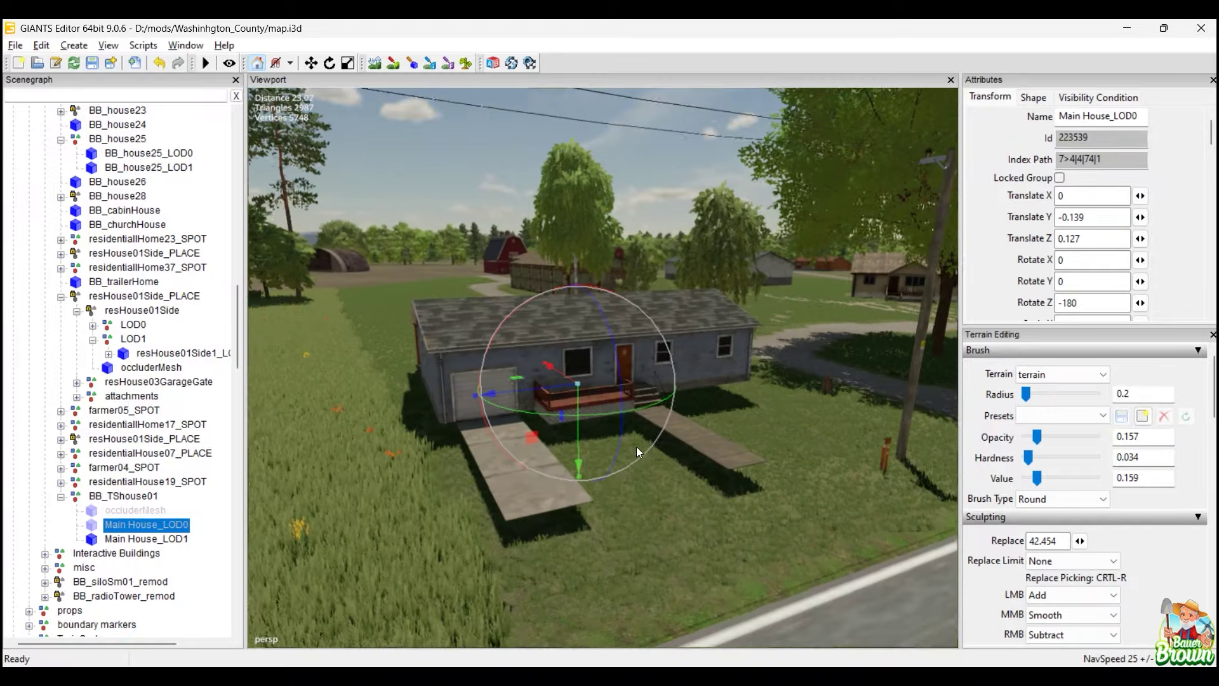
# Set the Level 1 LOD distance of the BB_TShouse01 group to 100.
pyautogui.click(142, 497)
pyautogui.click(1033, 97)
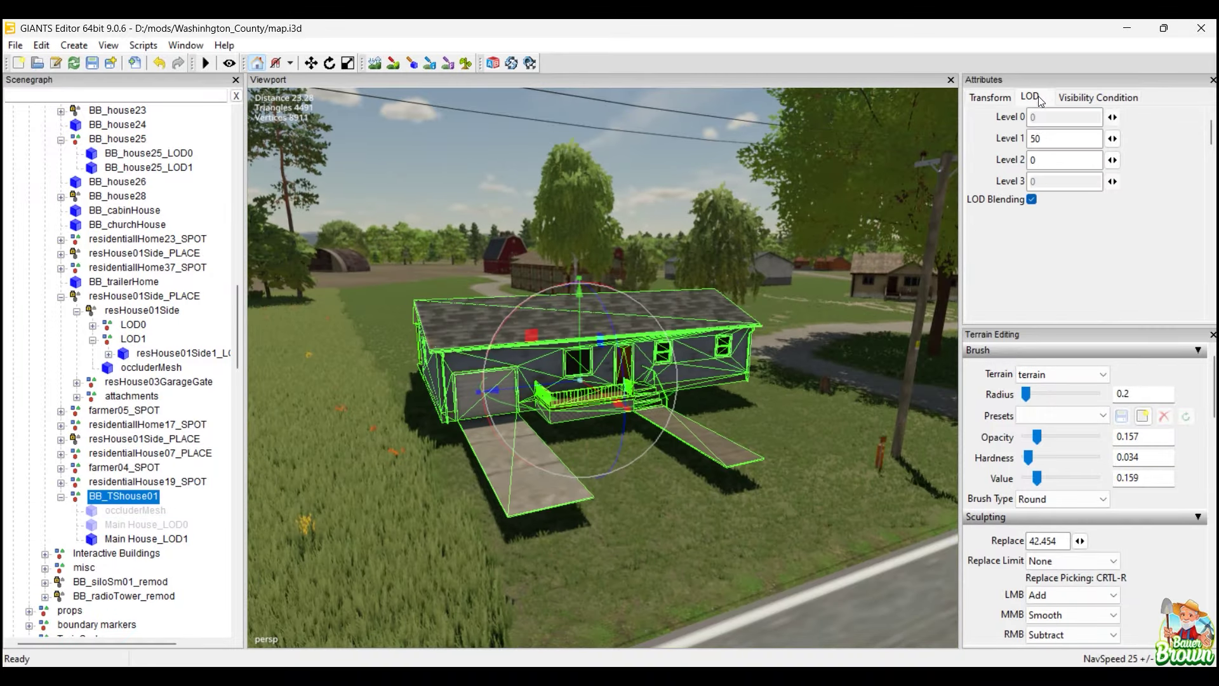
pyautogui.moveTo(1047, 139); pyautogui.dragTo(990, 139)
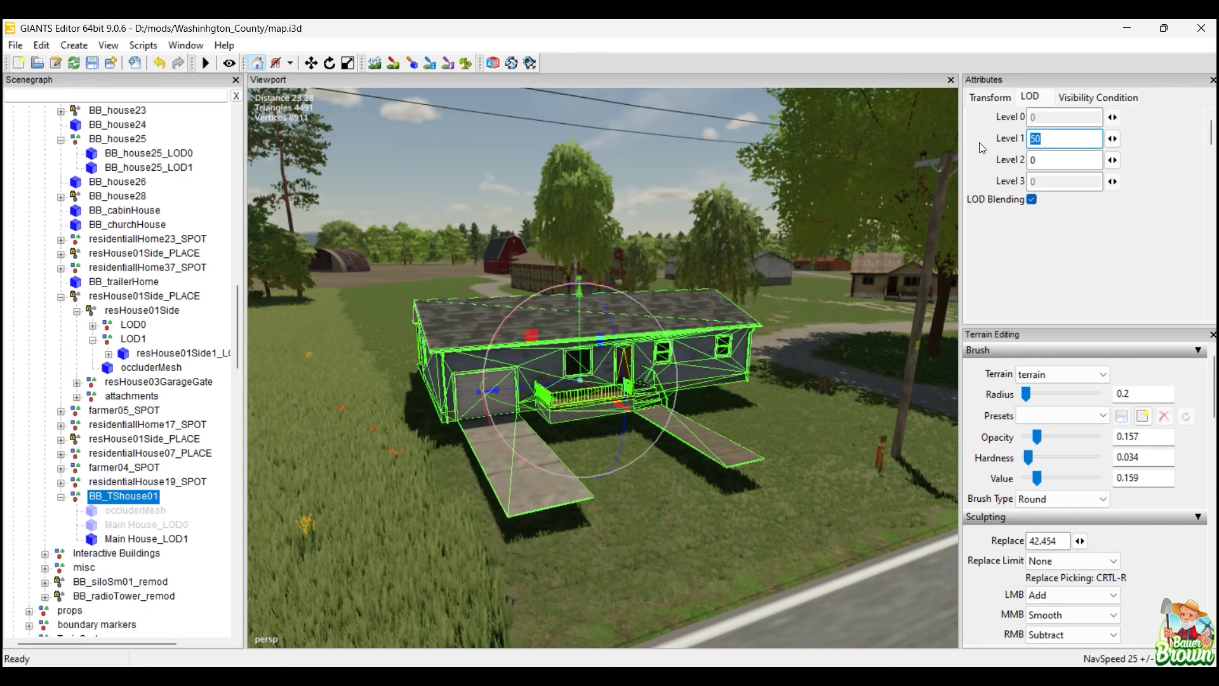
pyautogui.write('100')
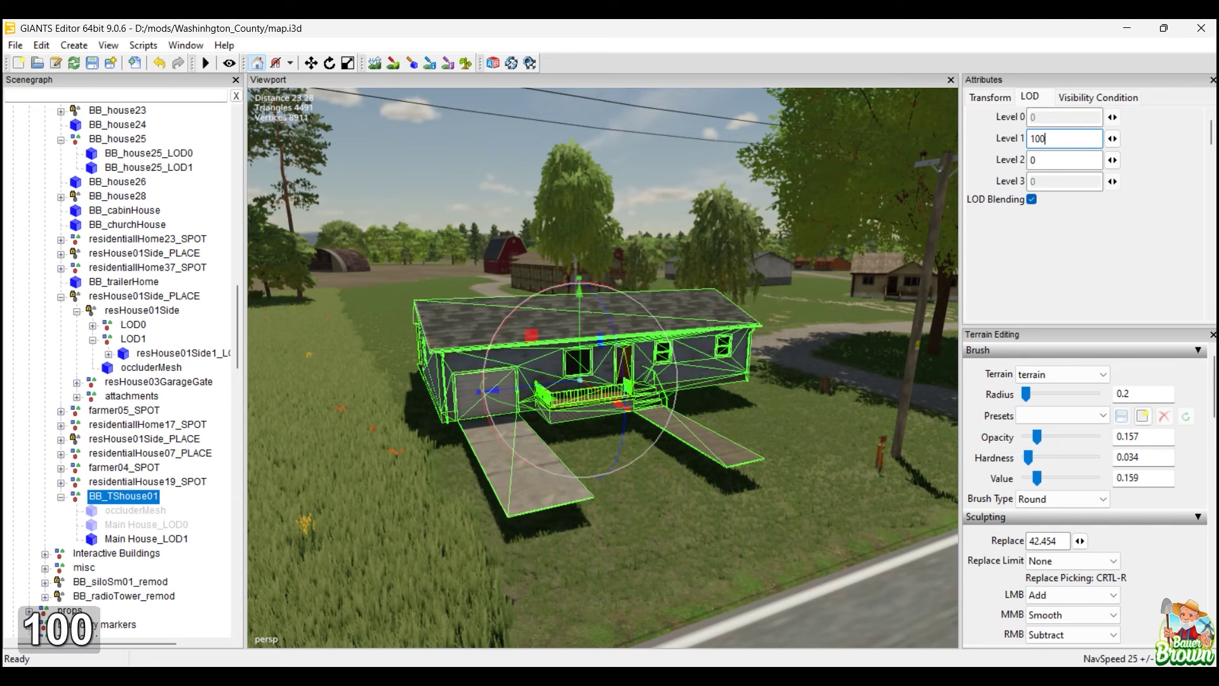
pyautogui.press('Return')
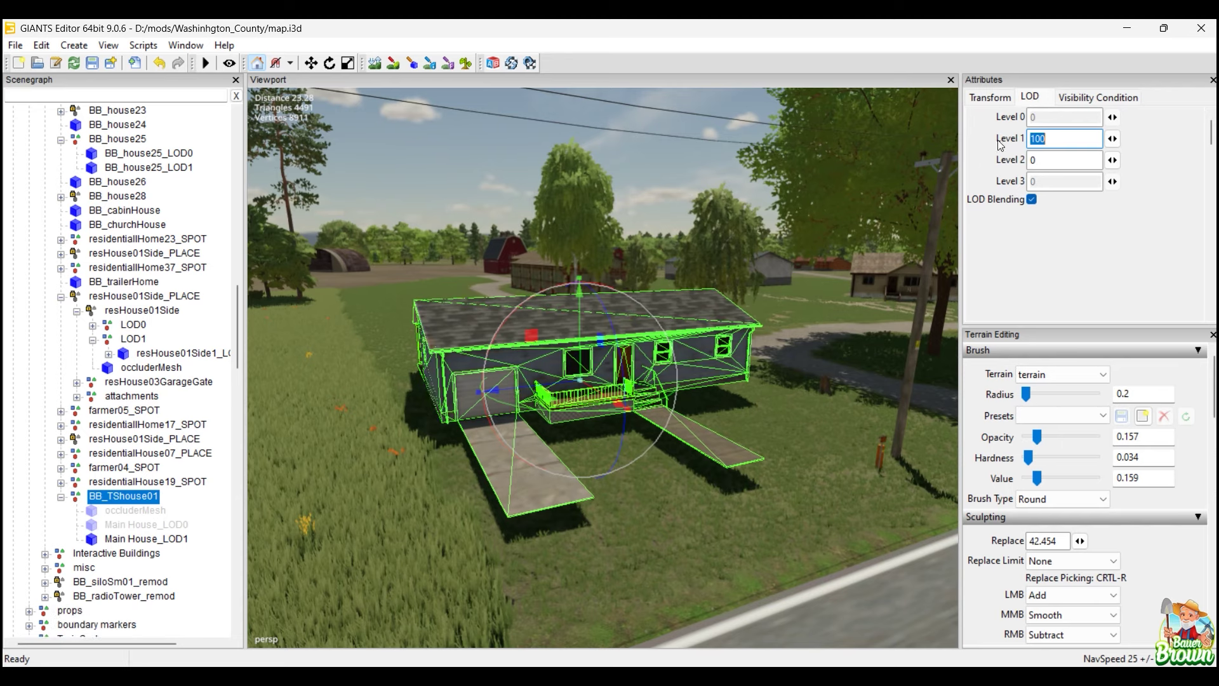
# Examine how BB_TShouse01 looks from far down the road, at mid distance and close to its front.
pyautogui.press('alt')
pyautogui.keyDown('alt'); pyautogui.moveTo(809, 324); pyautogui.dragTo(592, 367, button='middle'); pyautogui.keyUp('alt')
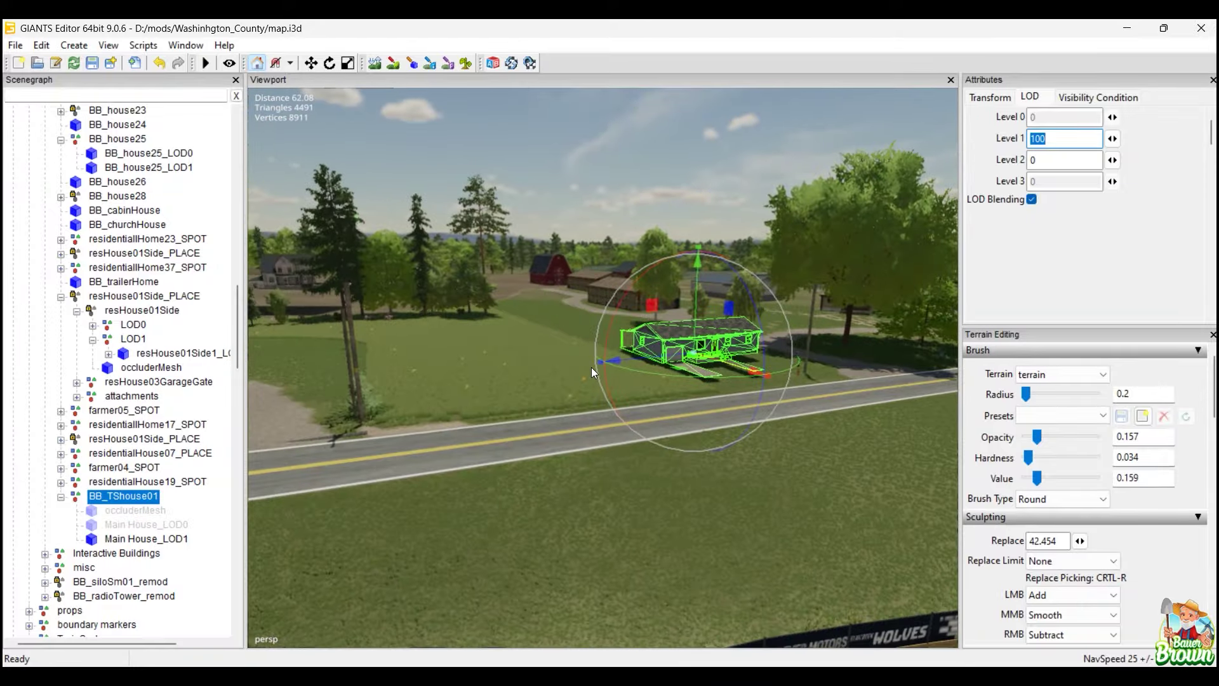
pyautogui.keyDown('alt'); pyautogui.moveTo(567, 484); pyautogui.dragTo(729, 470, button='middle'); pyautogui.keyUp('alt')
pyautogui.keyDown('alt'); pyautogui.moveTo(643, 481); pyautogui.dragTo(672, 445, button='middle'); pyautogui.keyUp('alt')
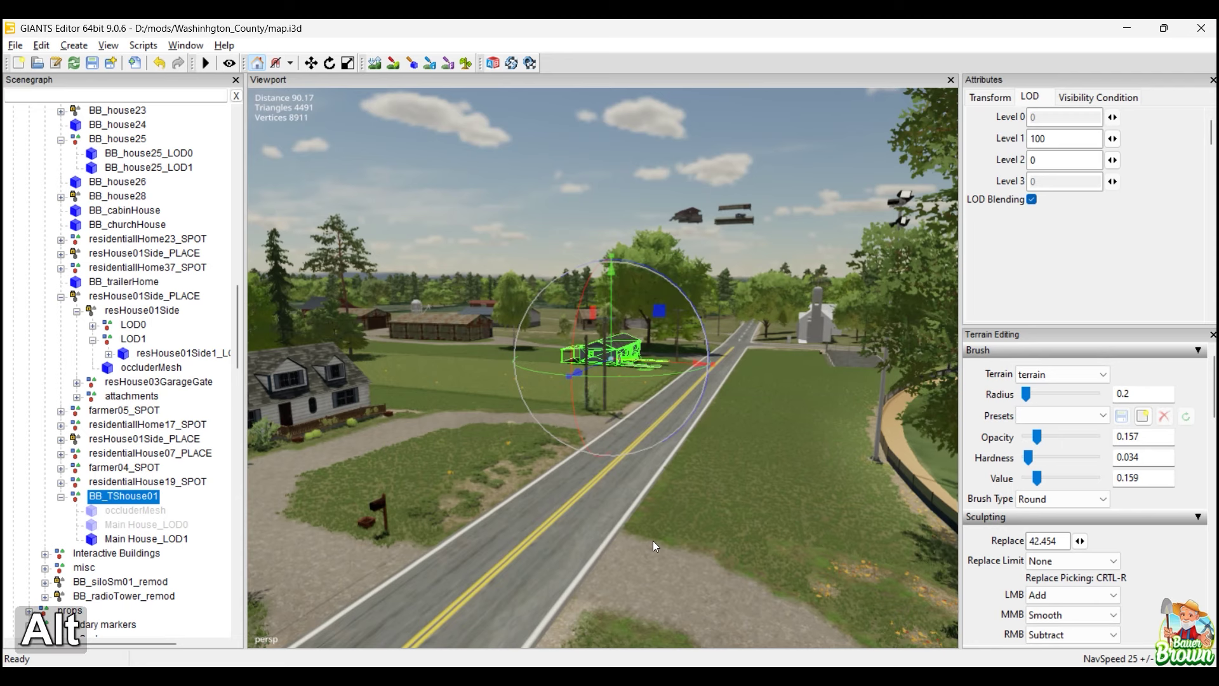
pyautogui.moveTo(653, 540)
pyautogui.keyDown('alt'); pyautogui.mouseDown(button='middle')
pyautogui.moveTo(667, 540)
pyautogui.moveTo(646, 547)
pyautogui.moveTo(665, 520)
pyautogui.moveTo(654, 517)
pyautogui.mouseUp(button='middle'); pyautogui.keyUp('alt')
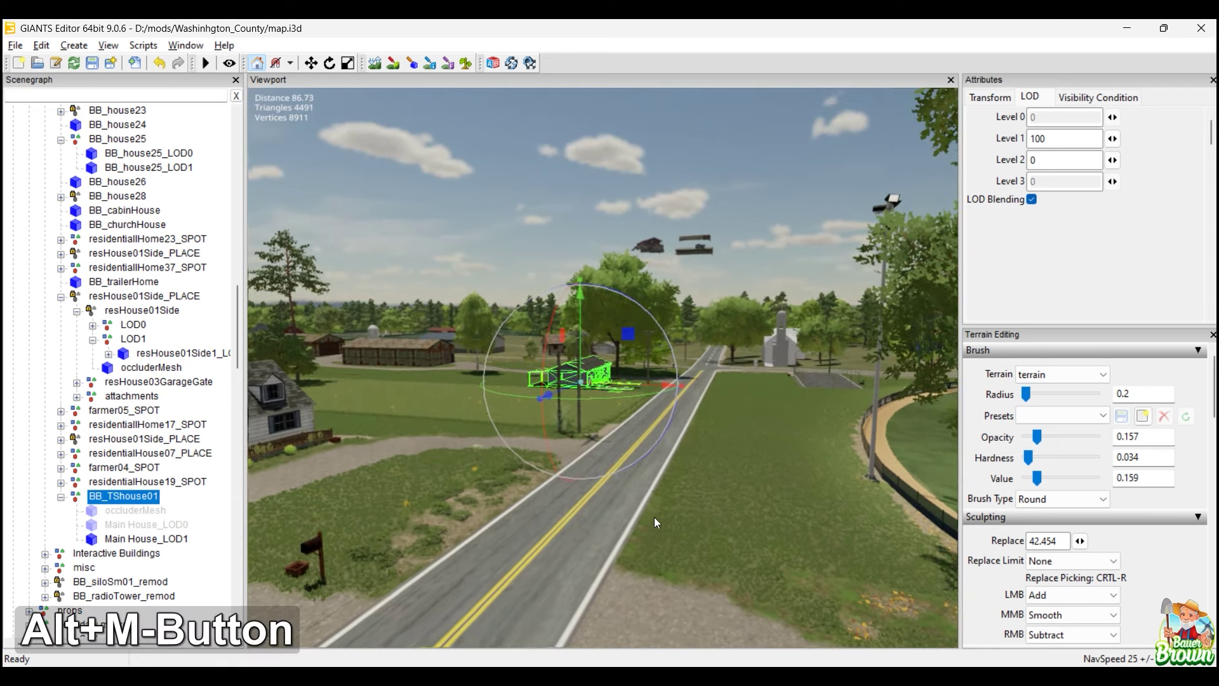
pyautogui.keyDown('alt'); pyautogui.moveTo(531, 543); pyautogui.dragTo(630, 460, button='right'); pyautogui.keyUp('alt')
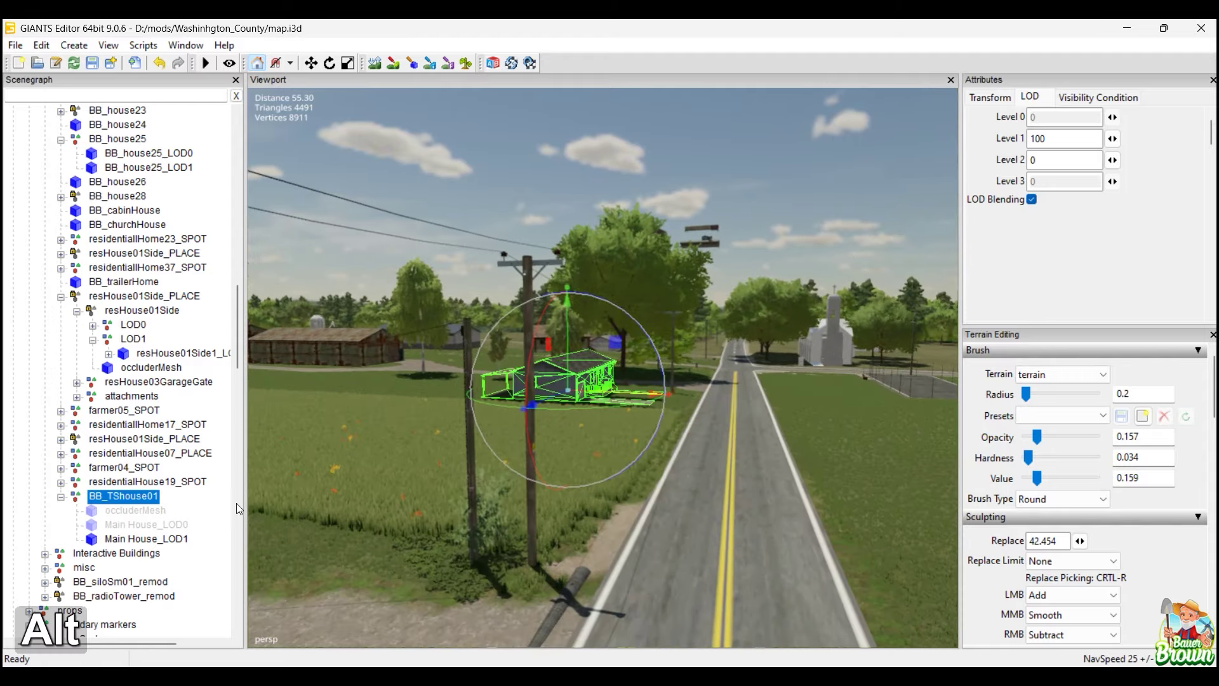
pyautogui.keyDown('alt'); pyautogui.moveTo(752, 520); pyautogui.dragTo(811, 432, button='right'); pyautogui.keyUp('alt')
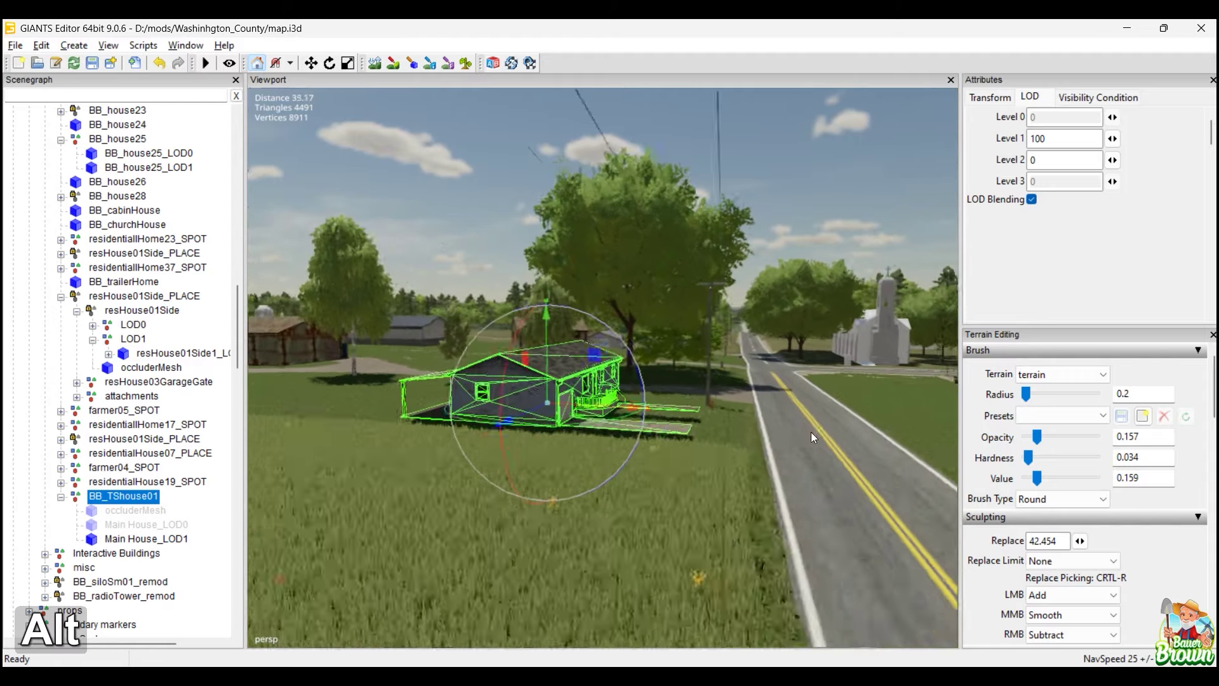
pyautogui.keyDown('alt'); pyautogui.moveTo(811, 431); pyautogui.dragTo(497, 467, button='middle'); pyautogui.keyUp('alt')
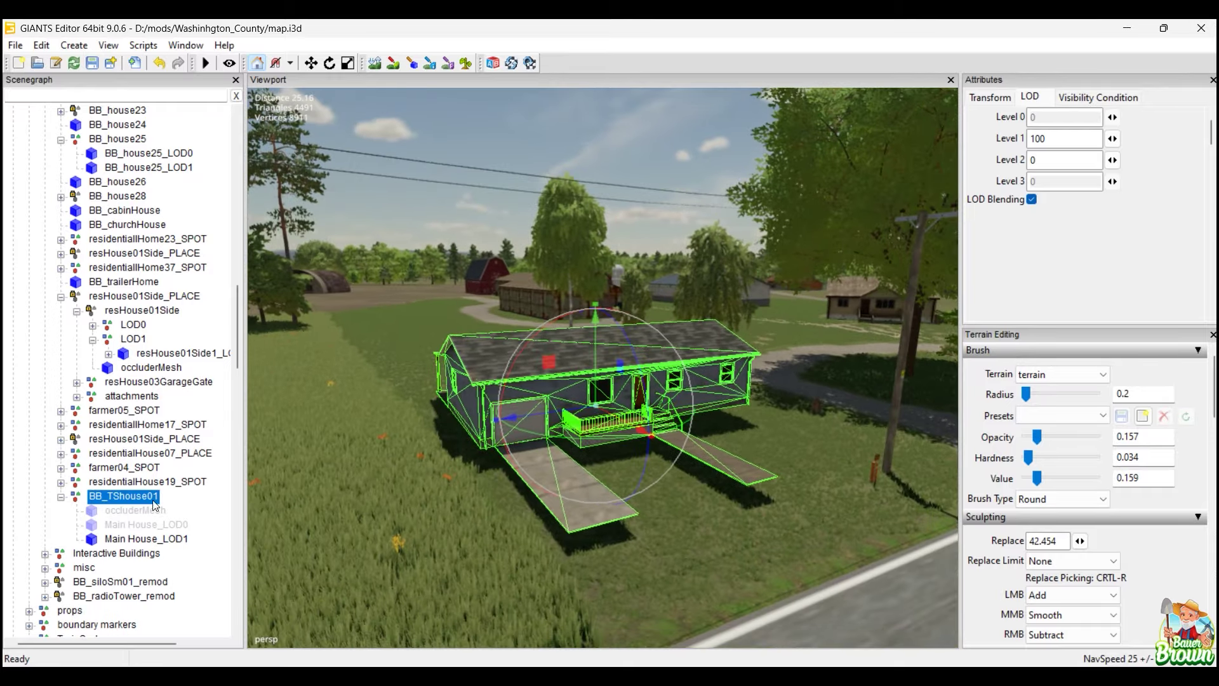
# Set the Level 1 LOD distance of BB_TShouse01 to 50.
pyautogui.doubleClick(1057, 141)
pyautogui.write('50')
pyautogui.press('Return')
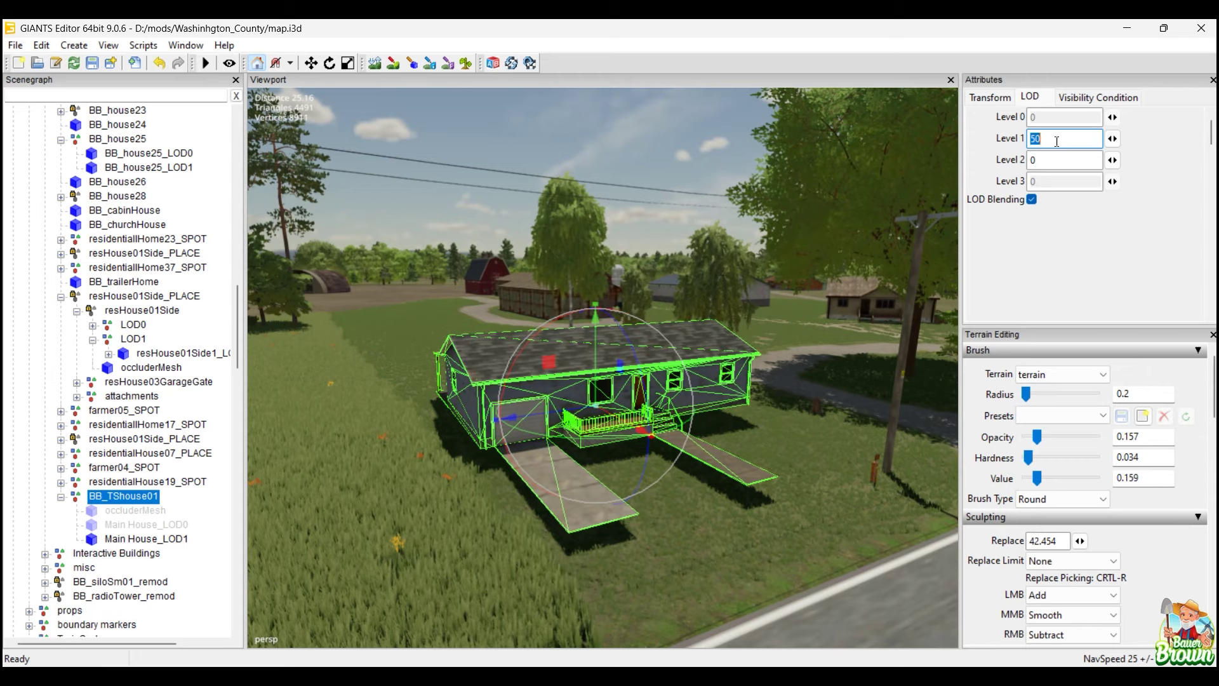
# Make the hidden Main House_LOD0 mesh of BB_TShouse01 visible.
pyautogui.keyDown('alt'); pyautogui.moveTo(737, 501); pyautogui.dragTo(737, 447, button='middle'); pyautogui.keyUp('alt')
pyautogui.keyDown('alt'); pyautogui.scroll(4, 630, 441); pyautogui.keyUp('alt')
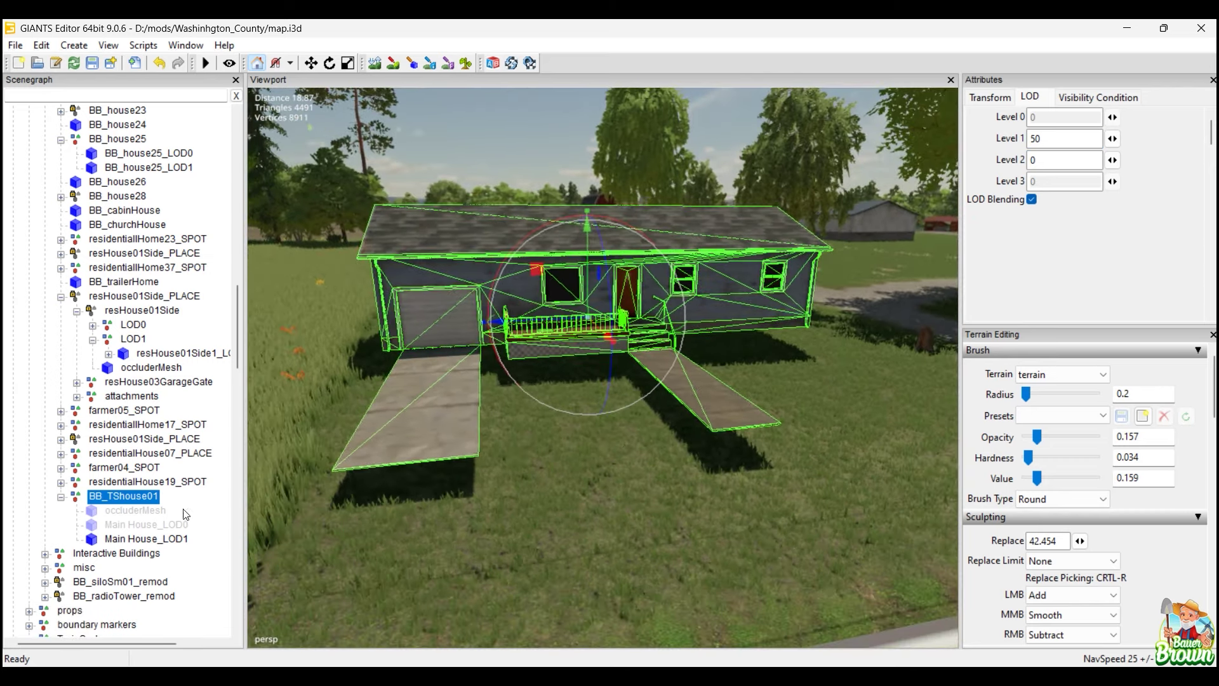
pyautogui.click(129, 526)
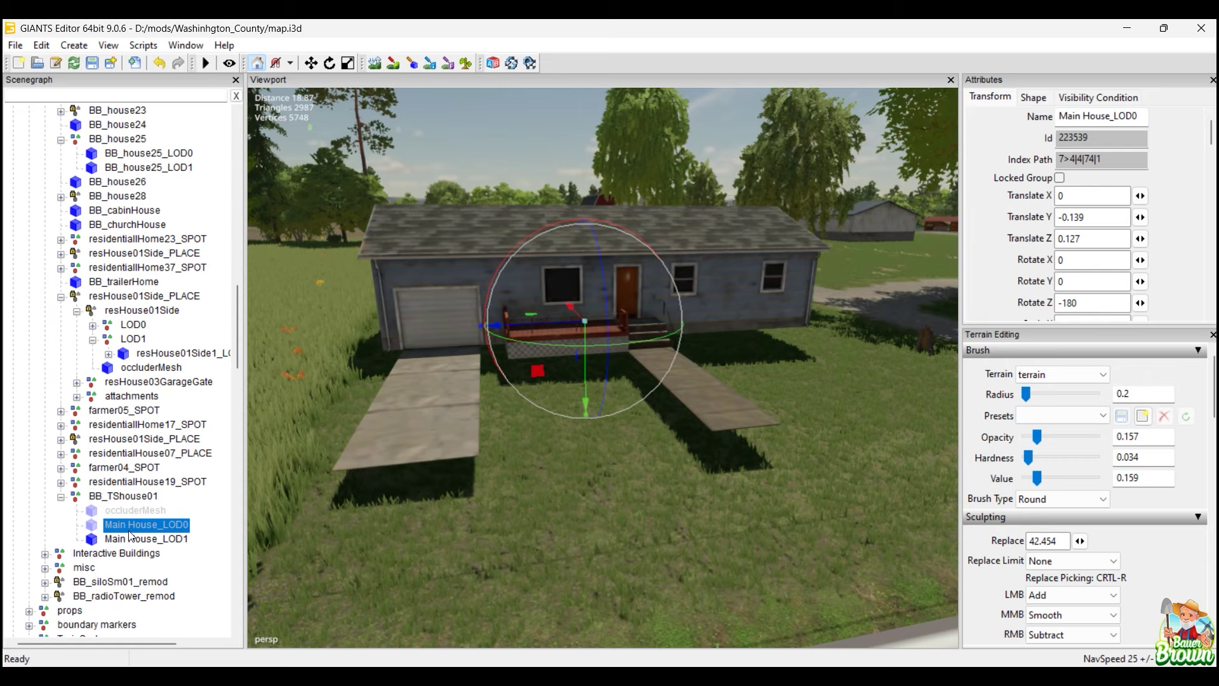
pyautogui.hotkey('shift', 'h')
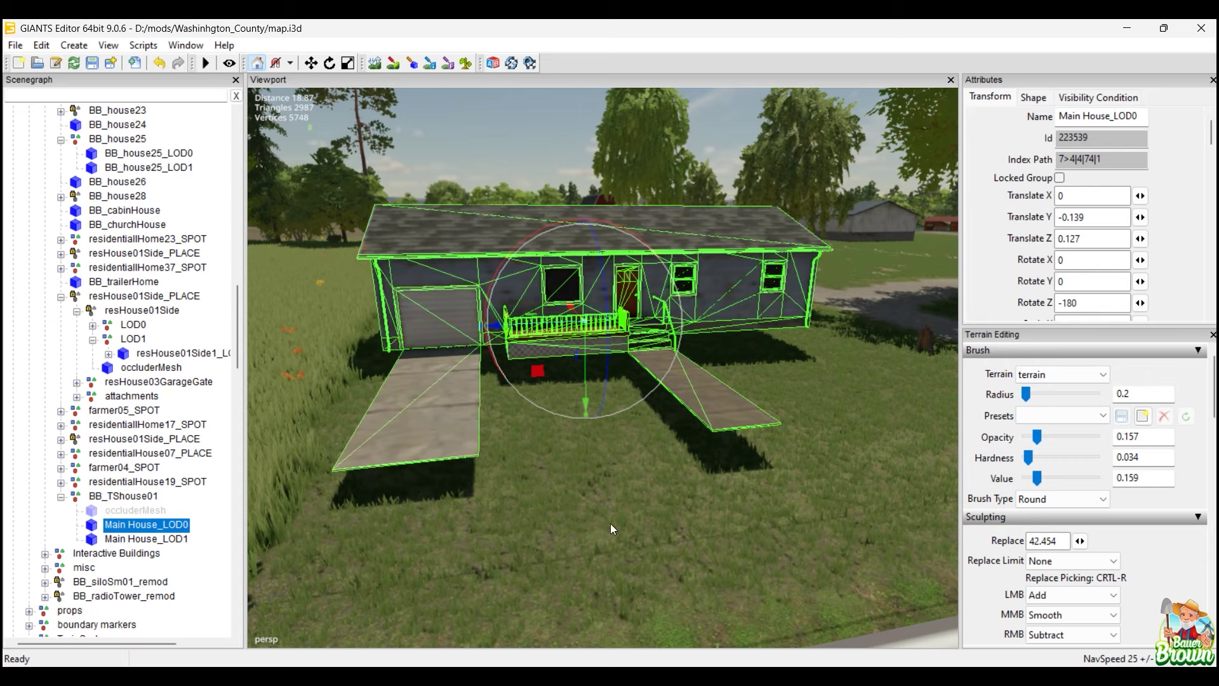
# Temporarily hide the BB_house25_LOD0 mesh to inspect the house from a distance, and make the mesh visible again.
pyautogui.keyDown('alt'); pyautogui.moveTo(671, 541); pyautogui.dragTo(404, 495, button='middle'); pyautogui.keyUp('alt')
pyautogui.moveTo(244, 309)
pyautogui.mouseDown()
pyautogui.moveTo(196, 309)
pyautogui.moveTo(242, 311)
pyautogui.mouseUp()
pyautogui.scroll(3, 236, 309)
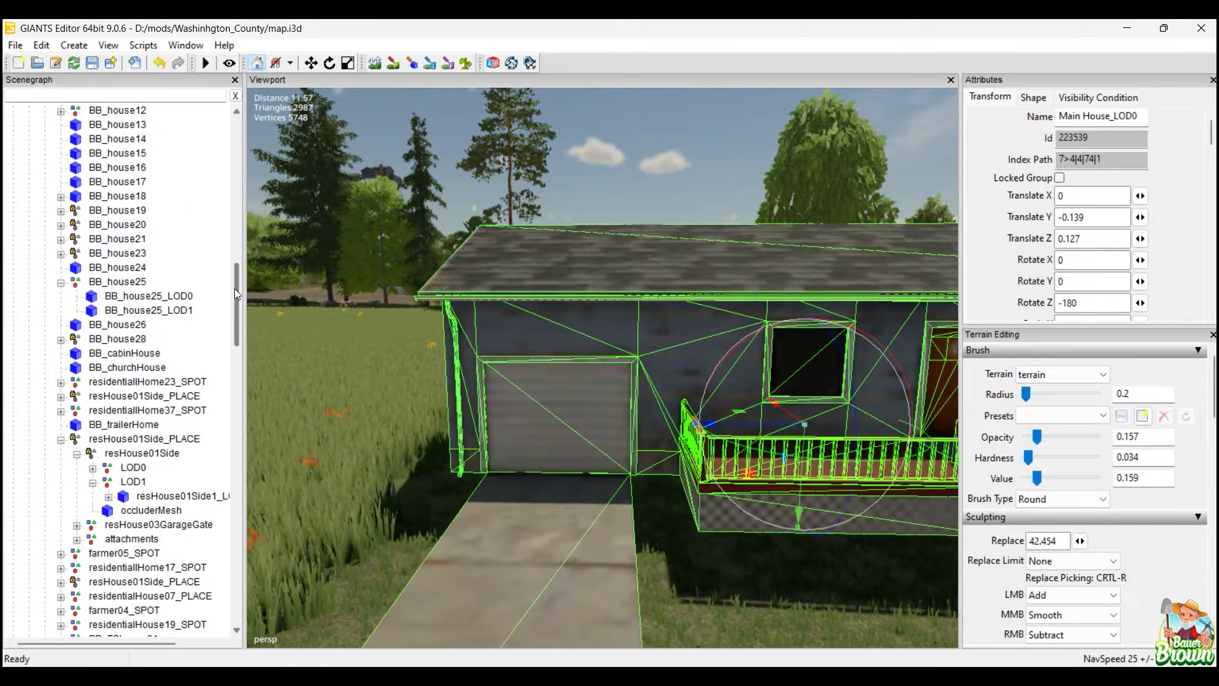
pyautogui.moveTo(447, 417)
pyautogui.keyDown('alt'); pyautogui.mouseDown(button='middle')
pyautogui.moveTo(290, 402)
pyautogui.moveTo(329, 452)
pyautogui.moveTo(472, 417)
pyautogui.mouseUp(button='middle'); pyautogui.keyUp('alt')
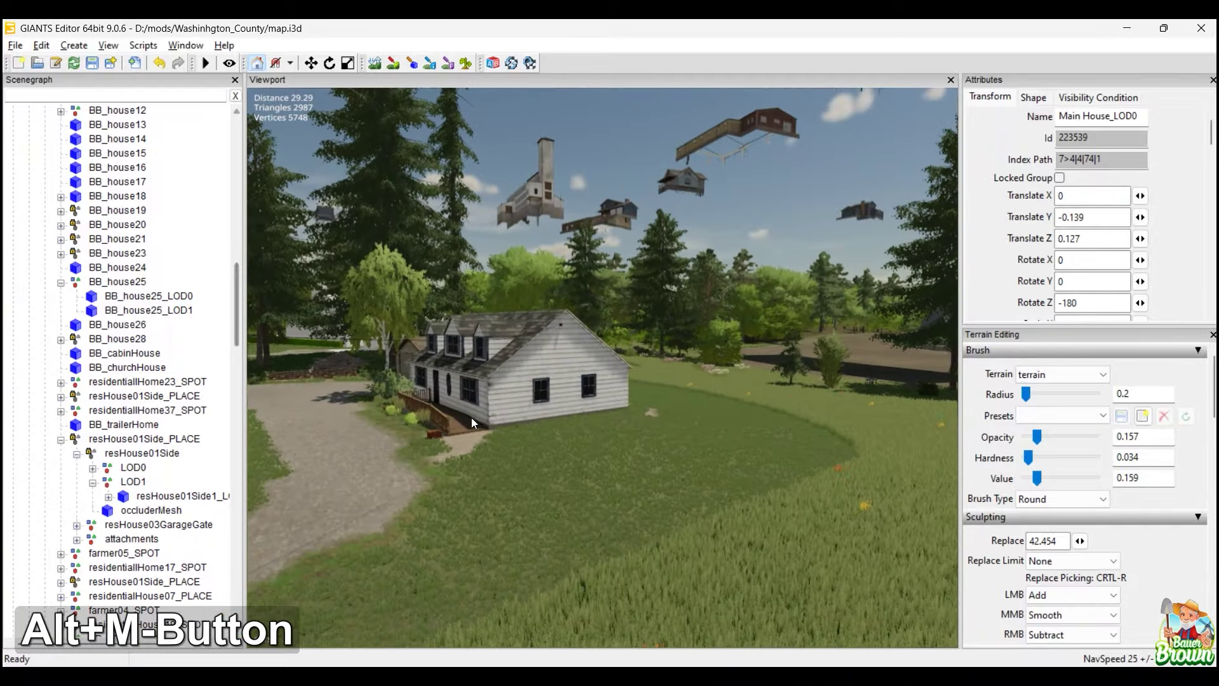
pyautogui.click(124, 298)
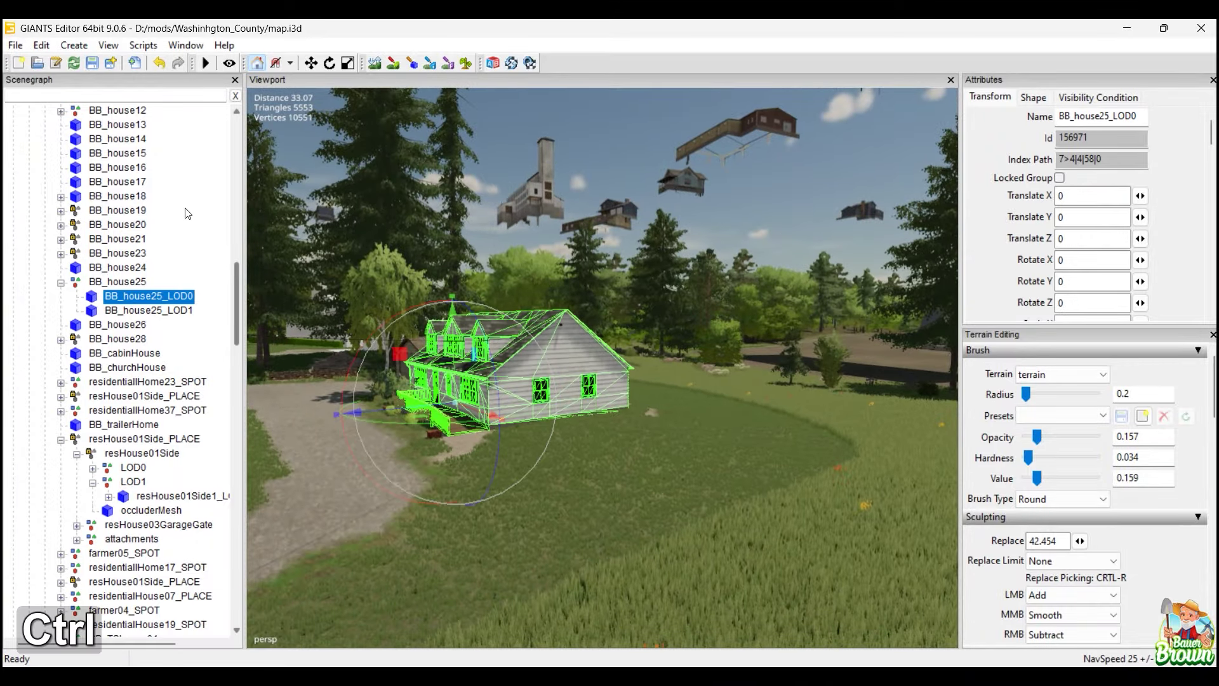
pyautogui.hotkey('ctrl', 'h')
pyautogui.keyDown('alt'); pyautogui.moveTo(402, 463); pyautogui.dragTo(437, 495, button='middle'); pyautogui.keyUp('alt')
pyautogui.hotkey('ctrl', 'h')
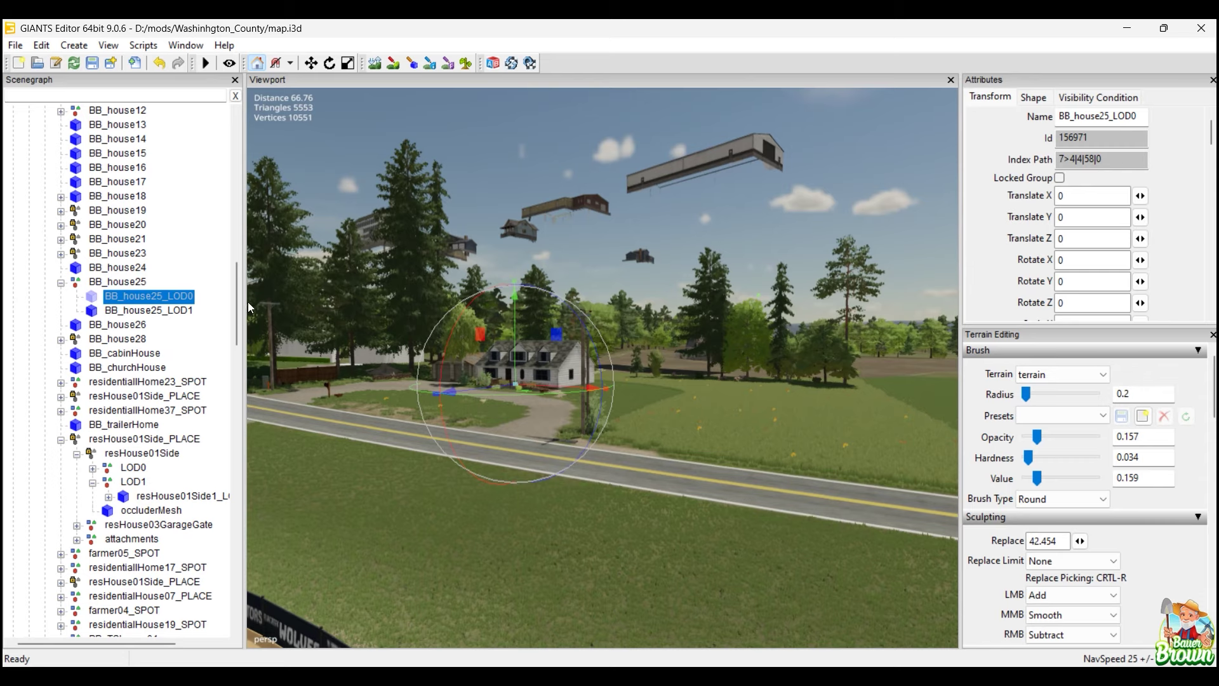
pyautogui.hotkey('shift', 'h')
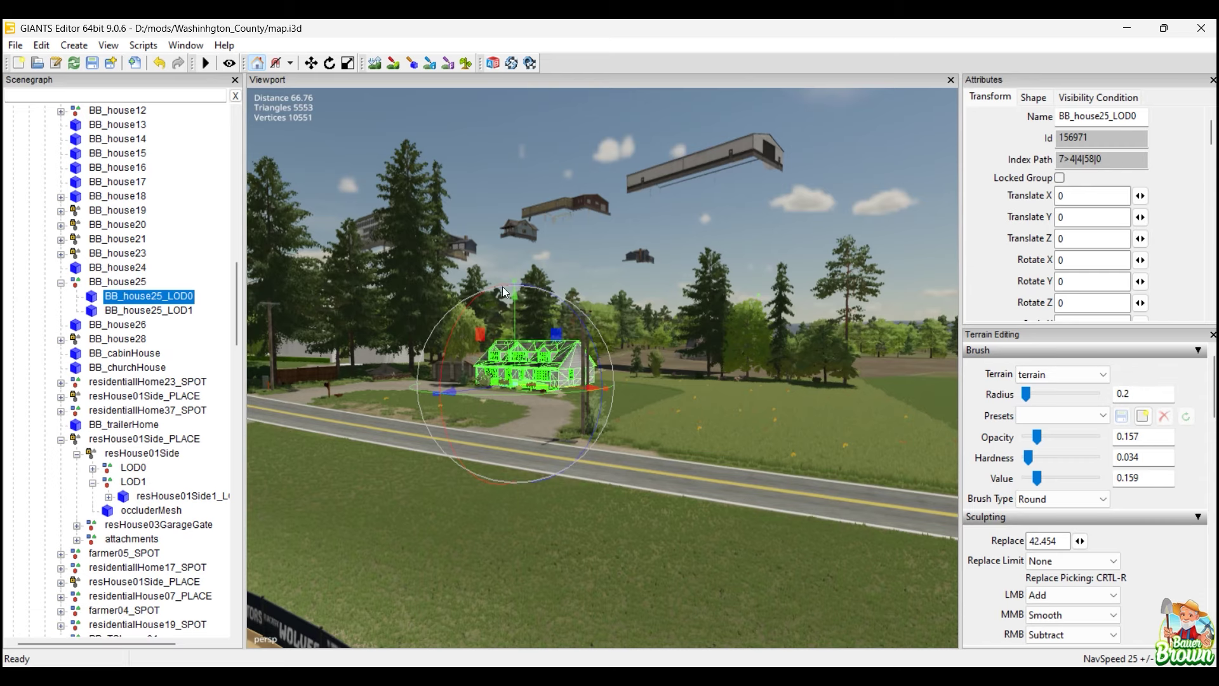
pyautogui.keyDown('alt'); pyautogui.moveTo(470, 452); pyautogui.dragTo(609, 438, button='right'); pyautogui.keyUp('alt')
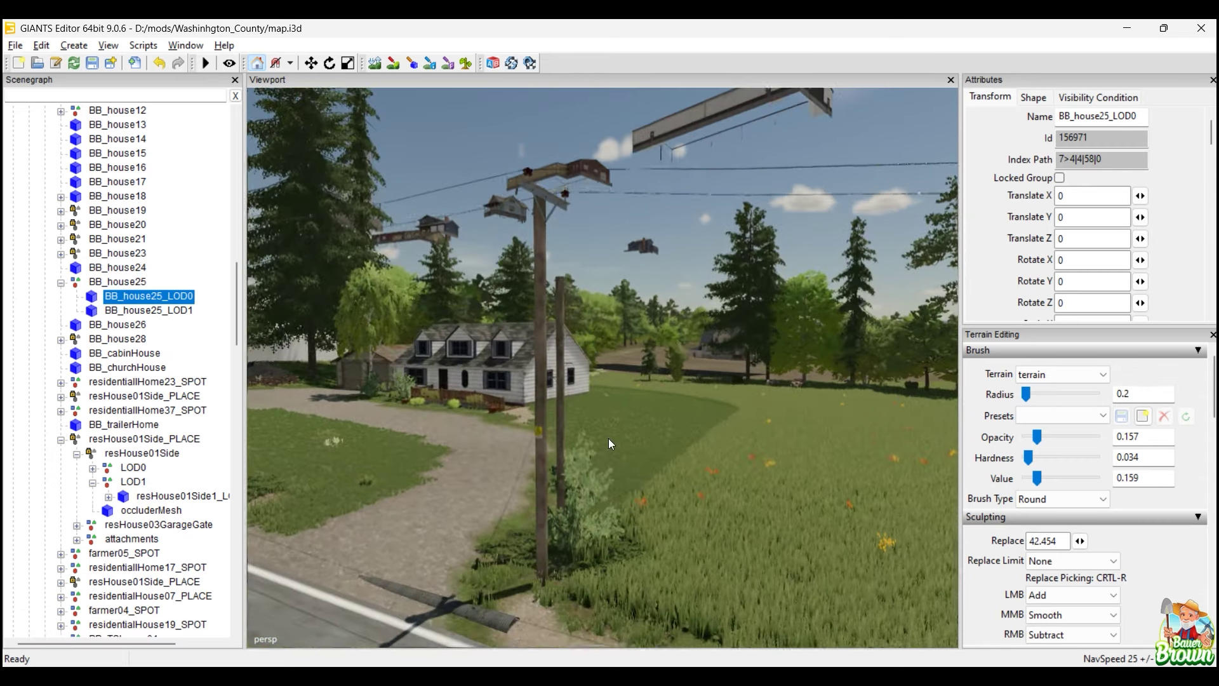
pyautogui.keyDown('alt'); pyautogui.moveTo(609, 438); pyautogui.dragTo(592, 513, button='middle'); pyautogui.keyUp('alt')
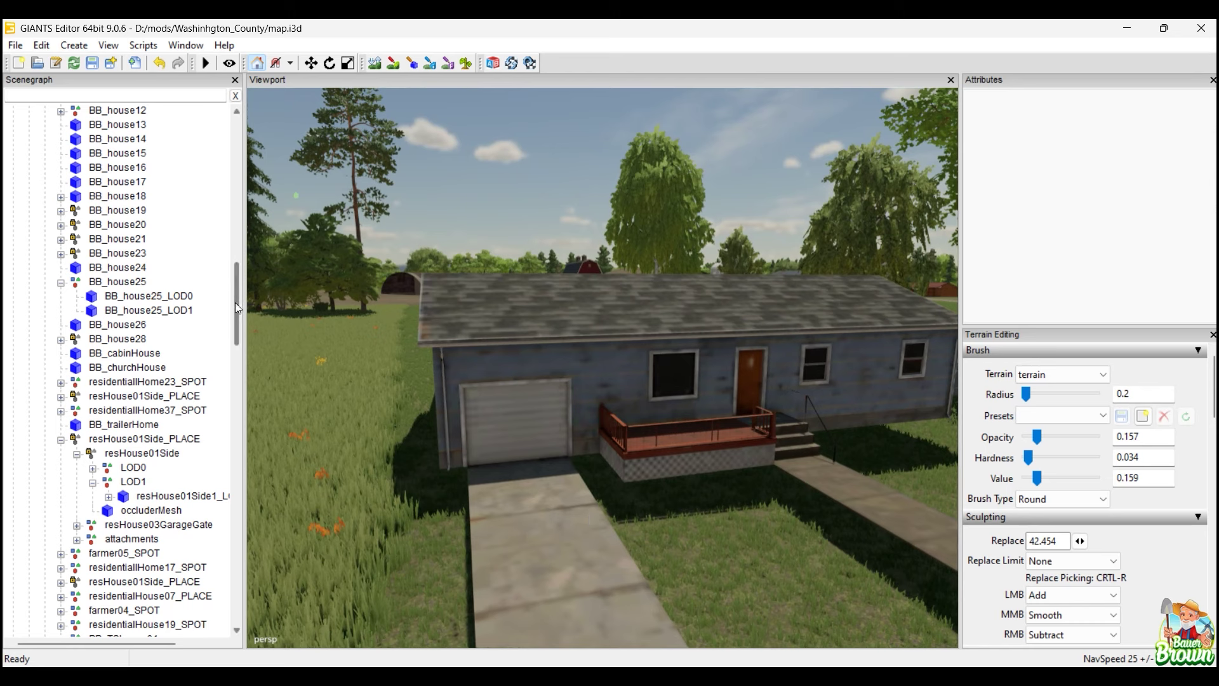
# Open the material editor and load the material of the Main House_LOD0 mesh in BB_TShouse01.
pyautogui.click(140, 284)
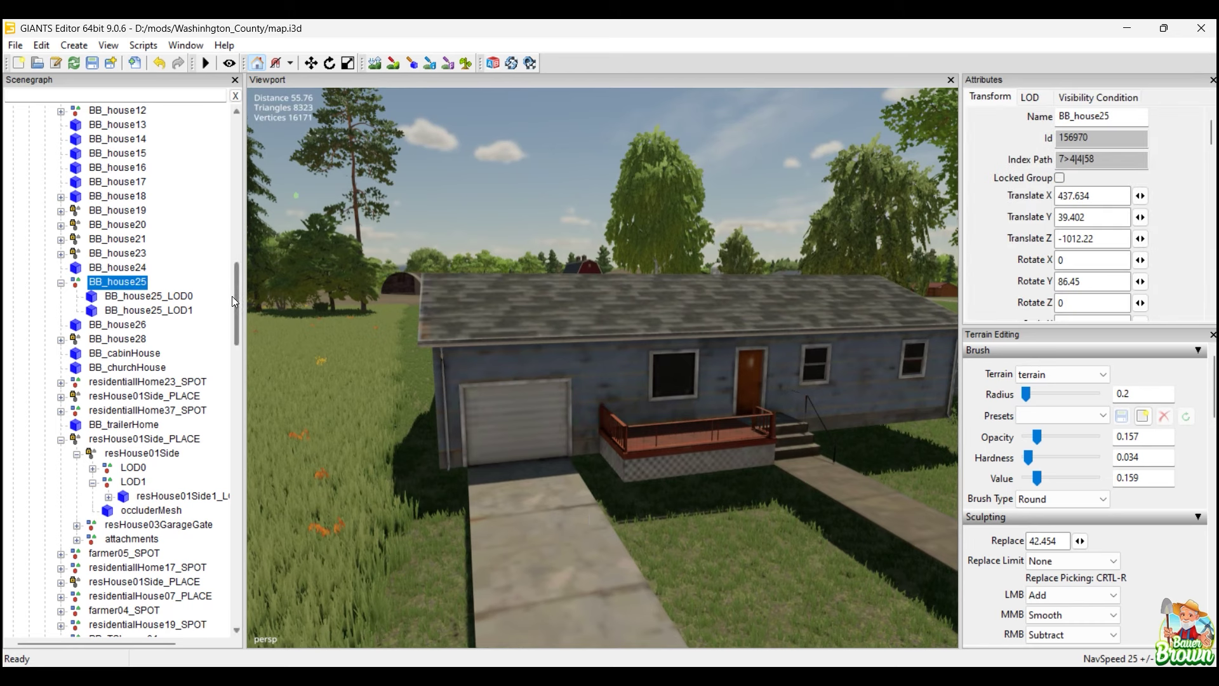
pyautogui.scroll(-1, 189, 389)
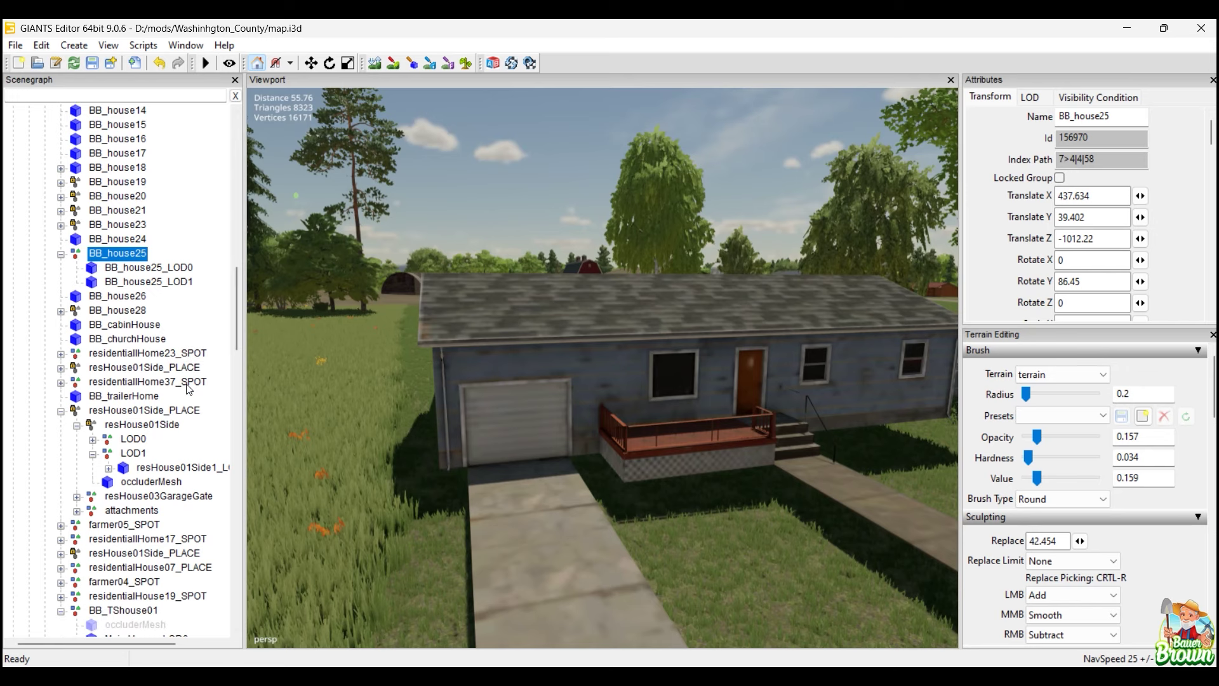
pyautogui.scroll(-2, 188, 388)
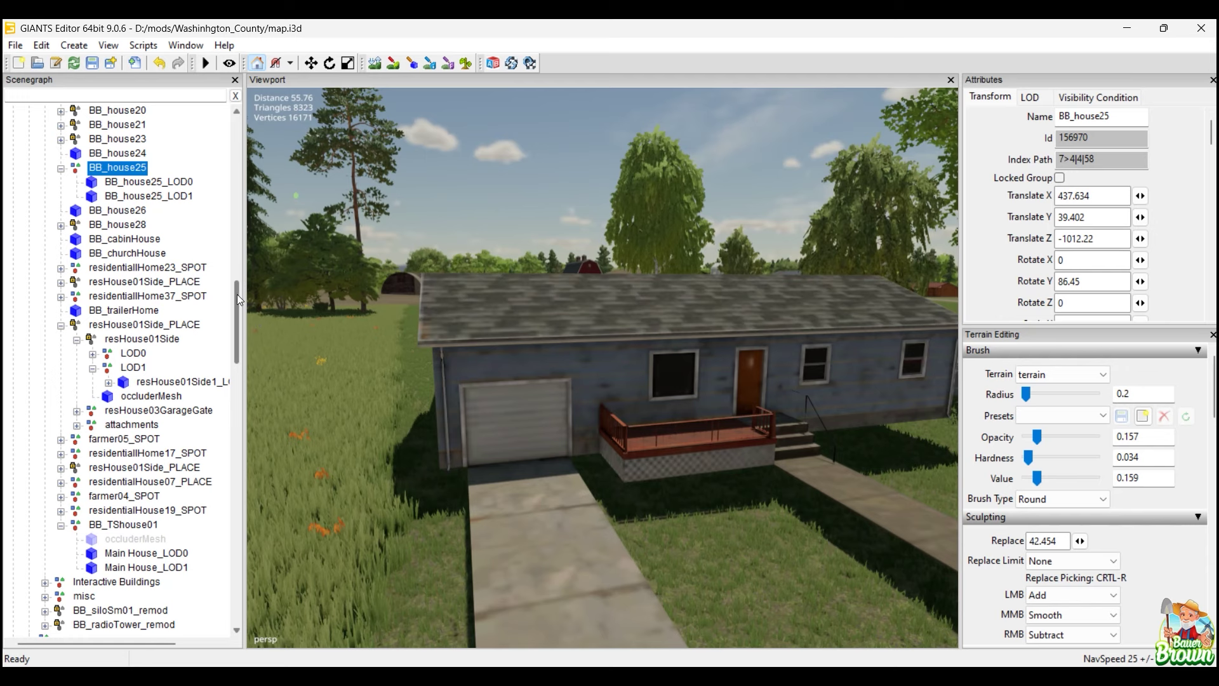
pyautogui.moveTo(238, 294); pyautogui.dragTo(239, 315)
pyautogui.click(141, 383)
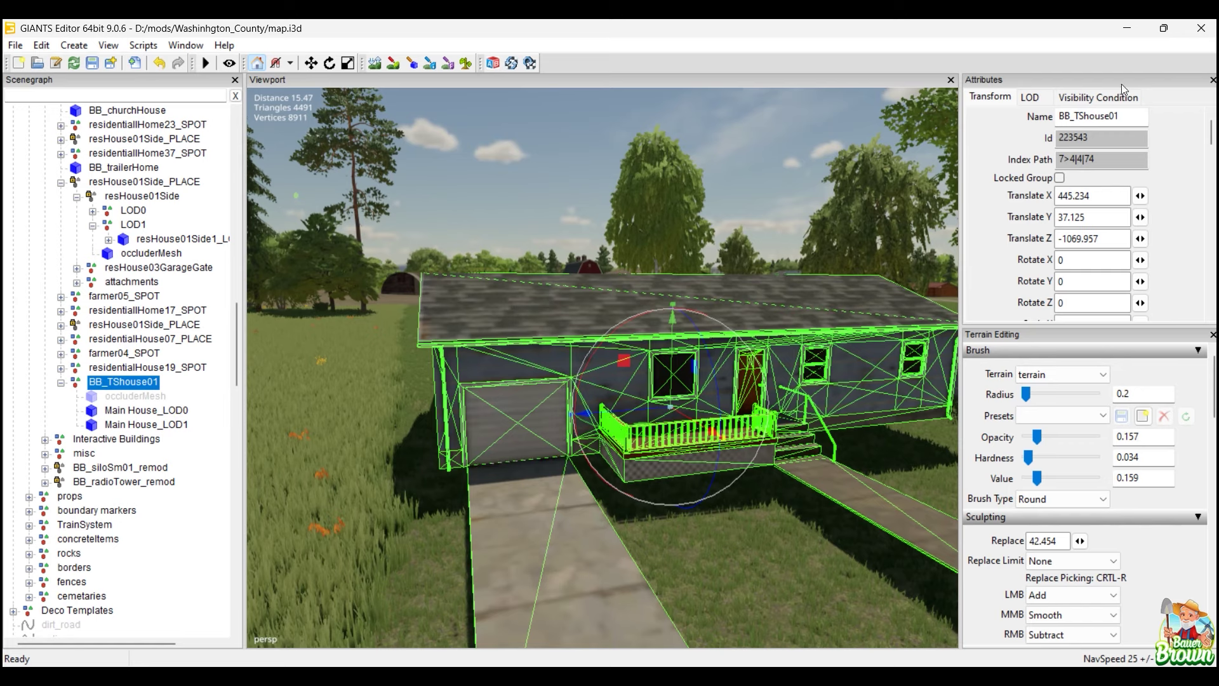
pyautogui.click(184, 46)
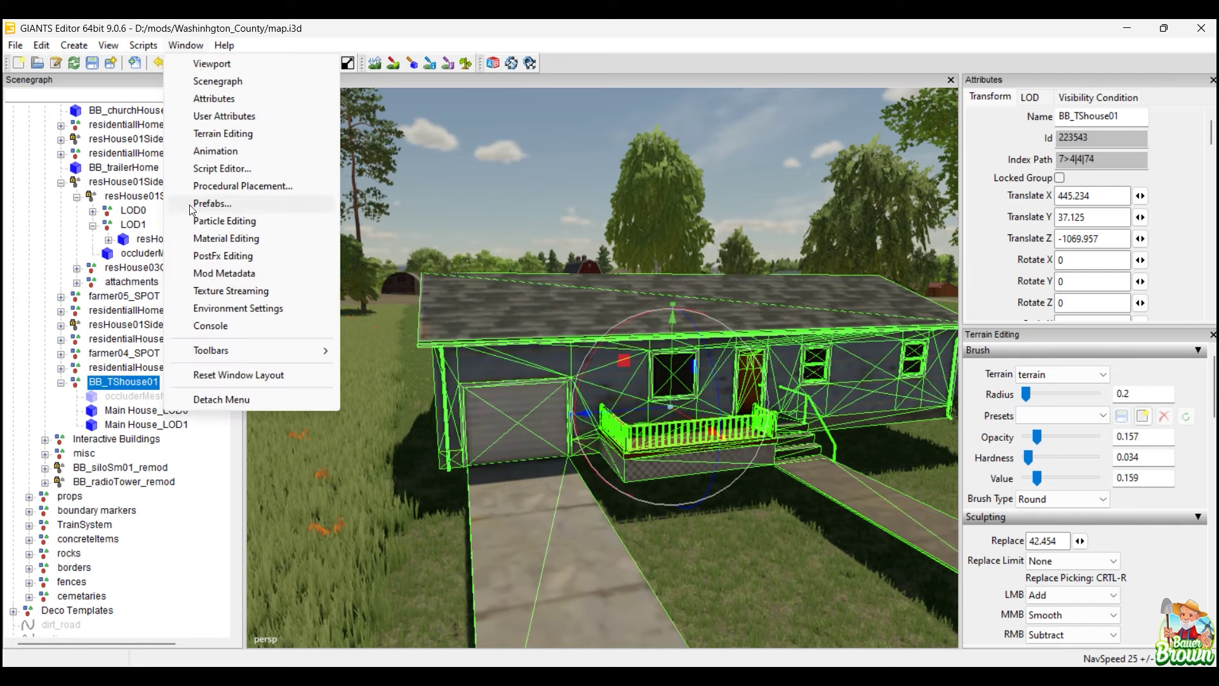
pyautogui.click(233, 241)
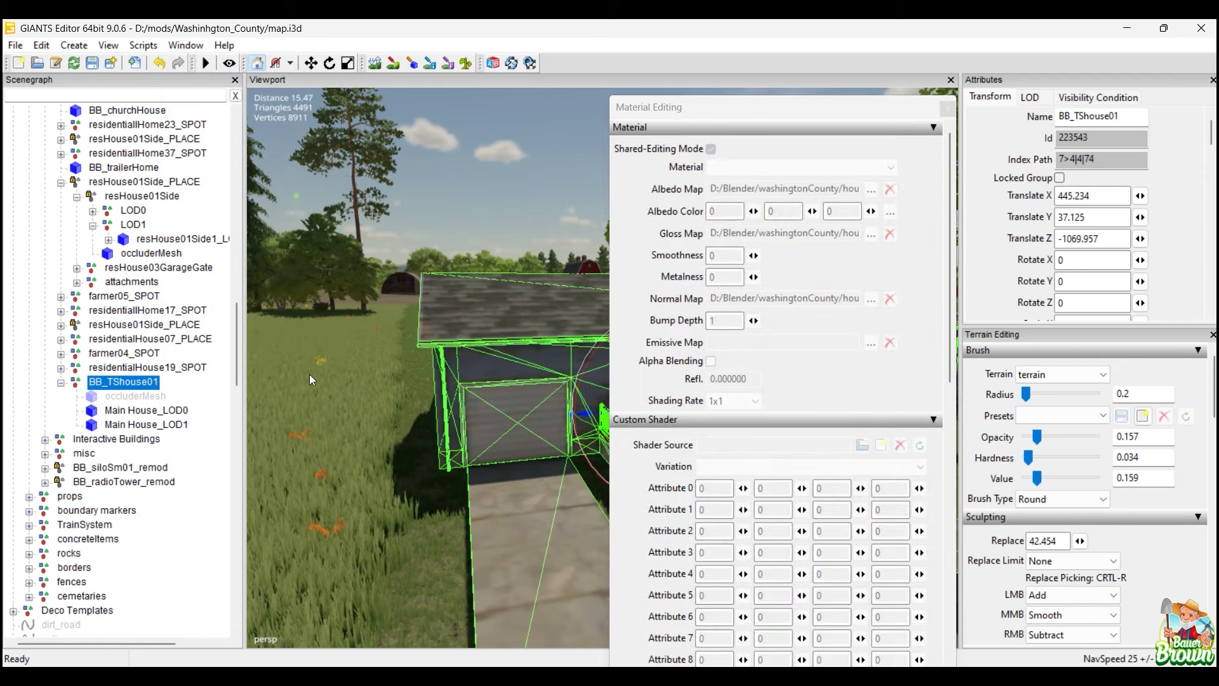
pyautogui.click(178, 413)
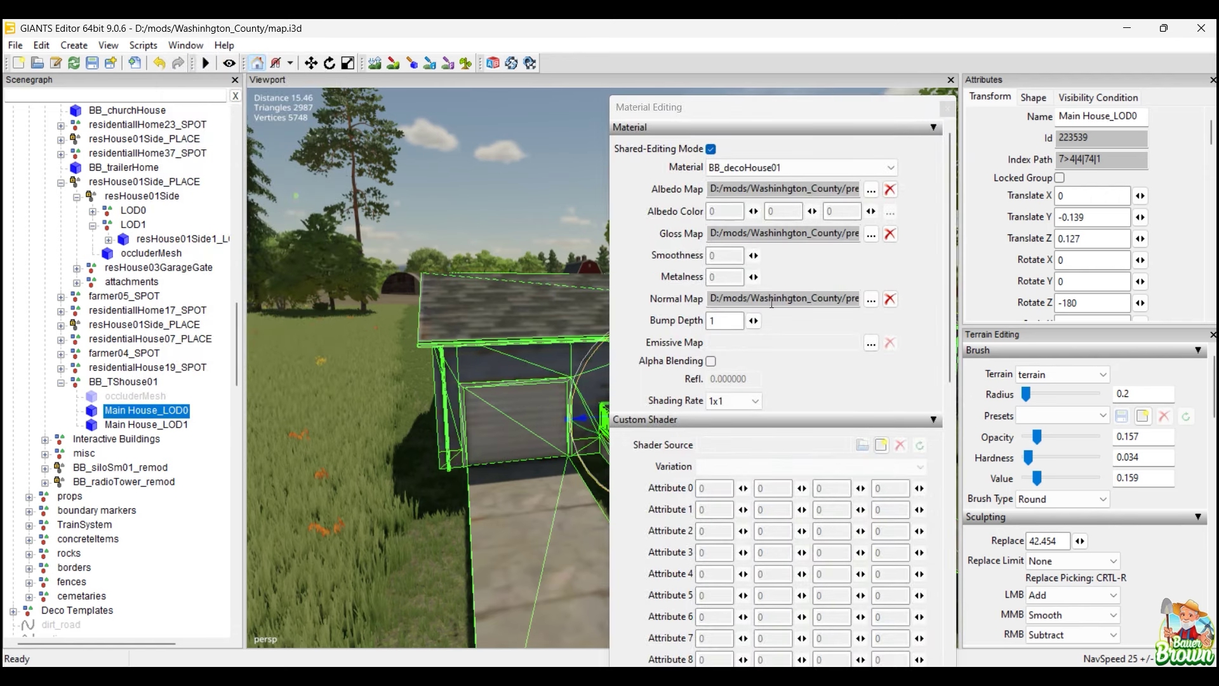
# Try the buildingShader custom shader with the customParallax variation on the Main House_LOD0 material, and remove the shader.
pyautogui.scroll(-3, 846, 398)
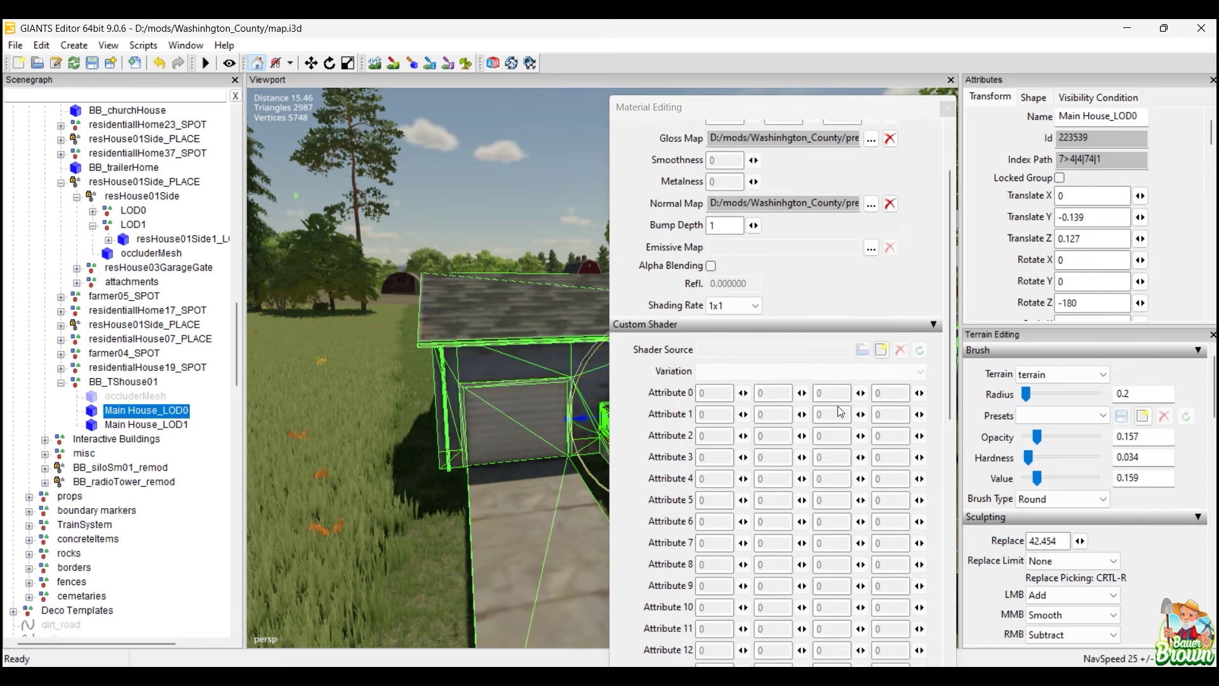
pyautogui.click(883, 351)
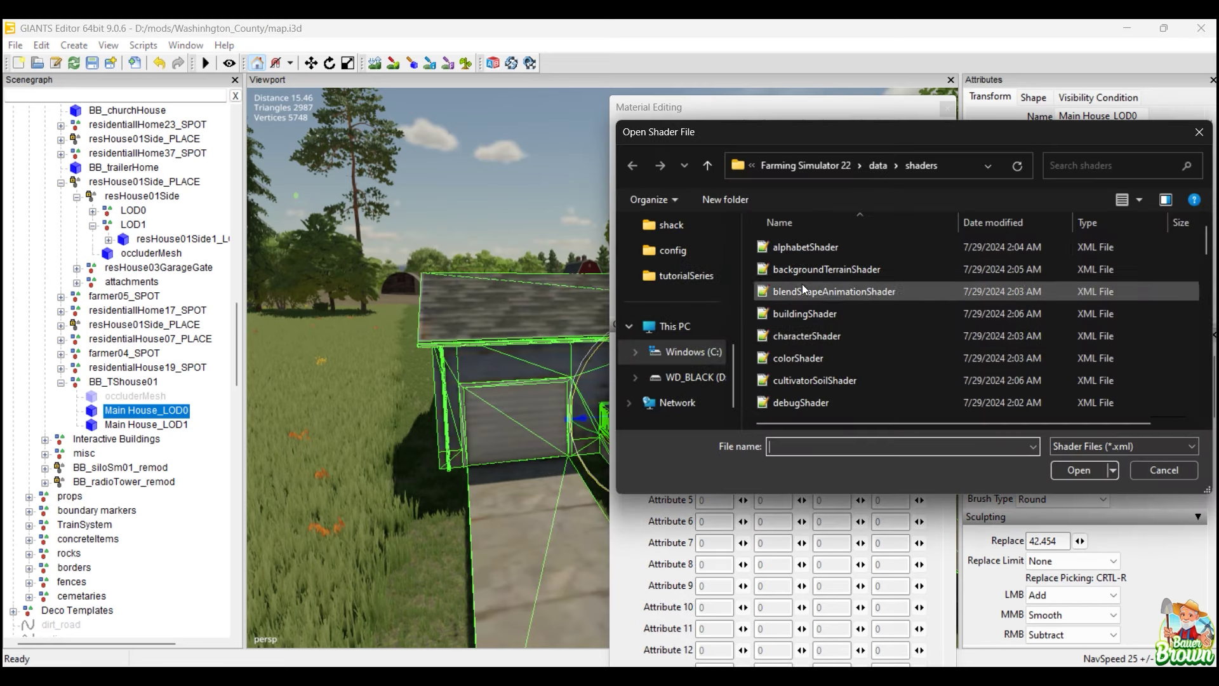
pyautogui.click(803, 318)
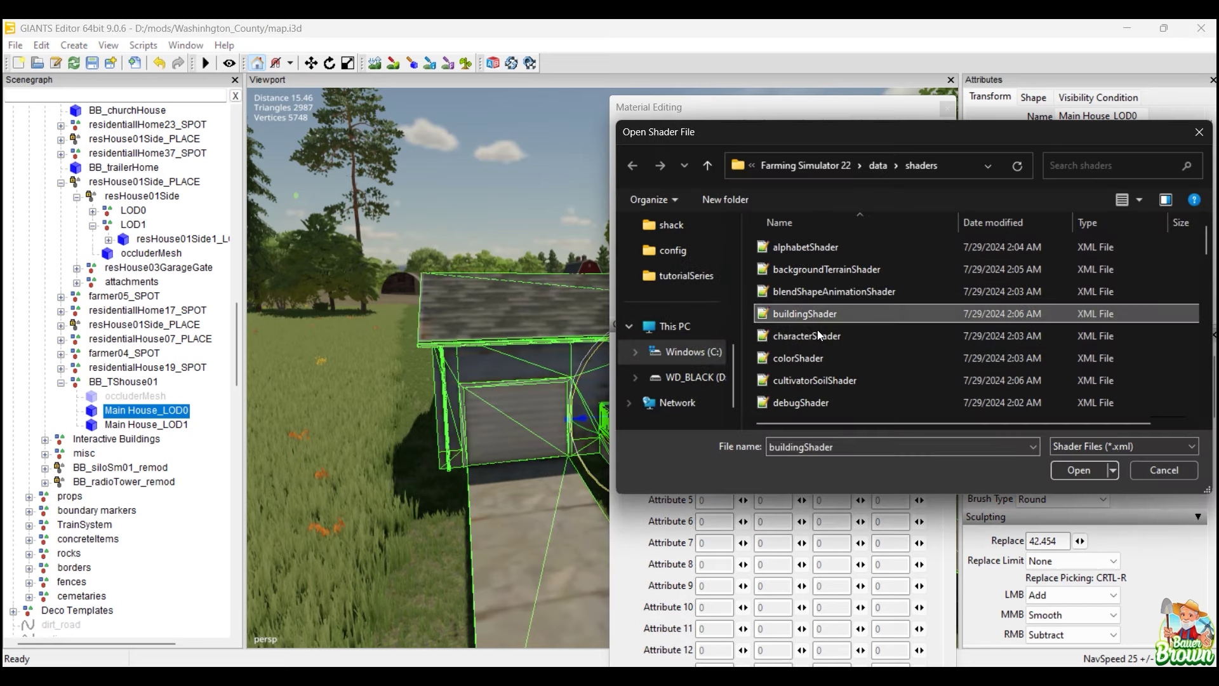
pyautogui.click(1079, 470)
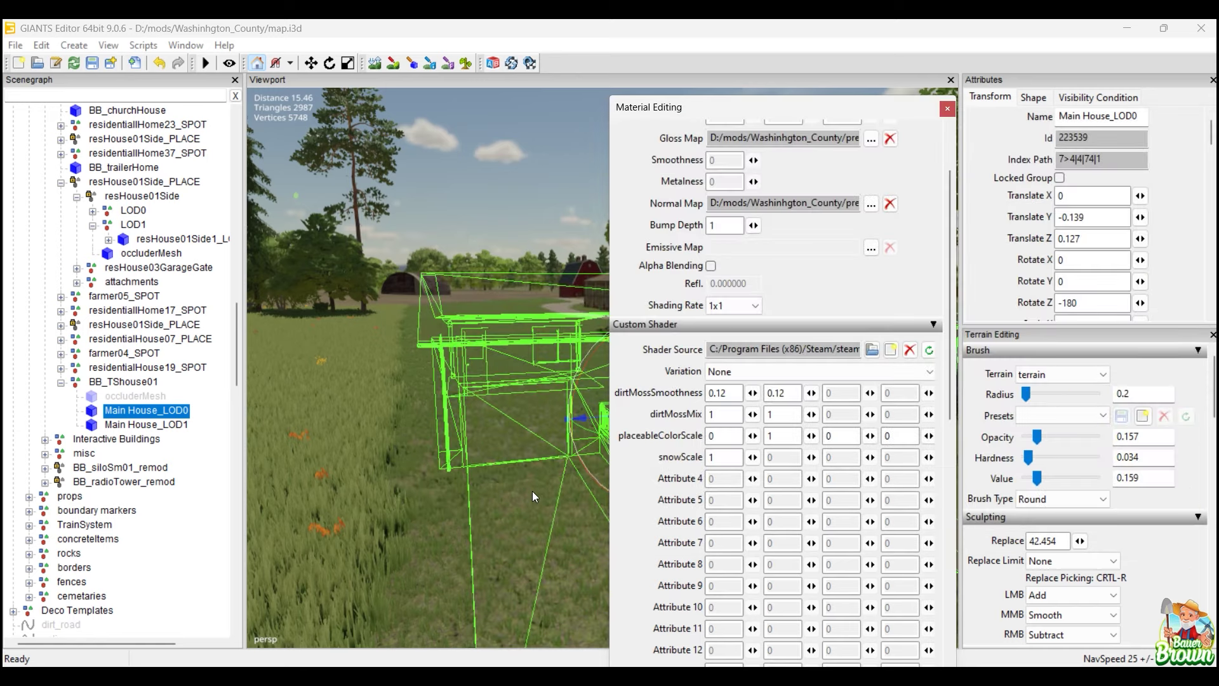
pyautogui.moveTo(448, 544)
pyautogui.keyDown('alt'); pyautogui.mouseDown(button='middle')
pyautogui.moveTo(478, 536)
pyautogui.moveTo(458, 534)
pyautogui.mouseUp(button='middle'); pyautogui.keyUp('alt')
pyautogui.click(845, 373)
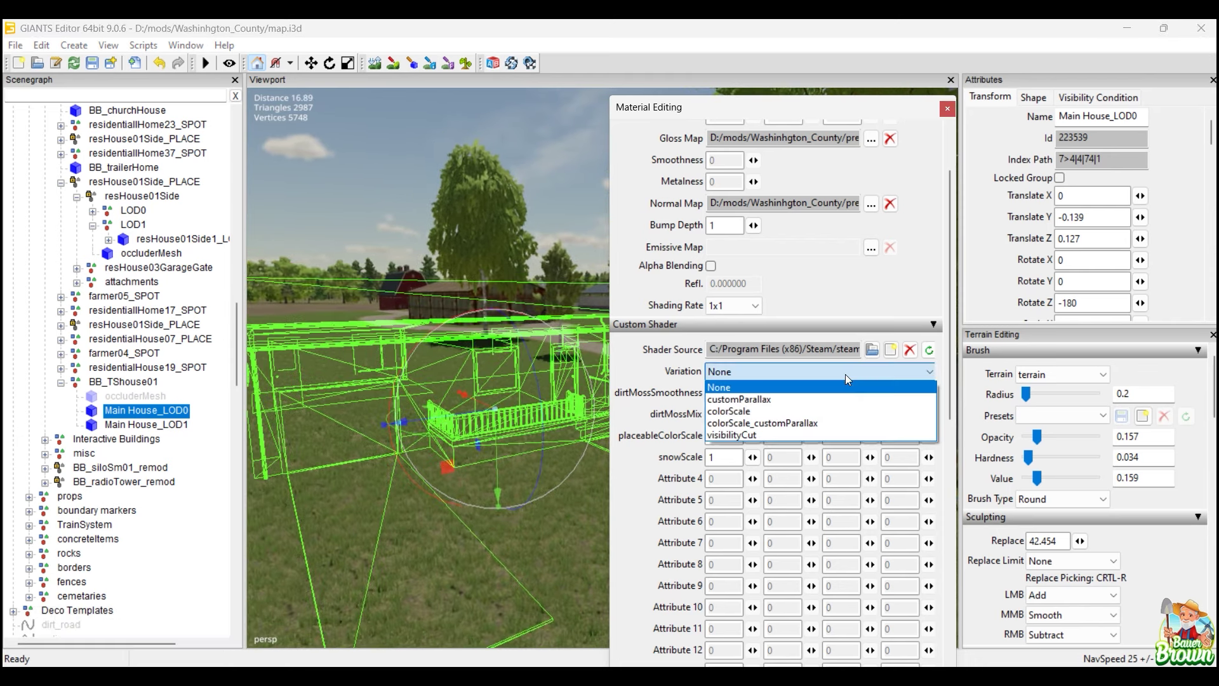
pyautogui.click(831, 400)
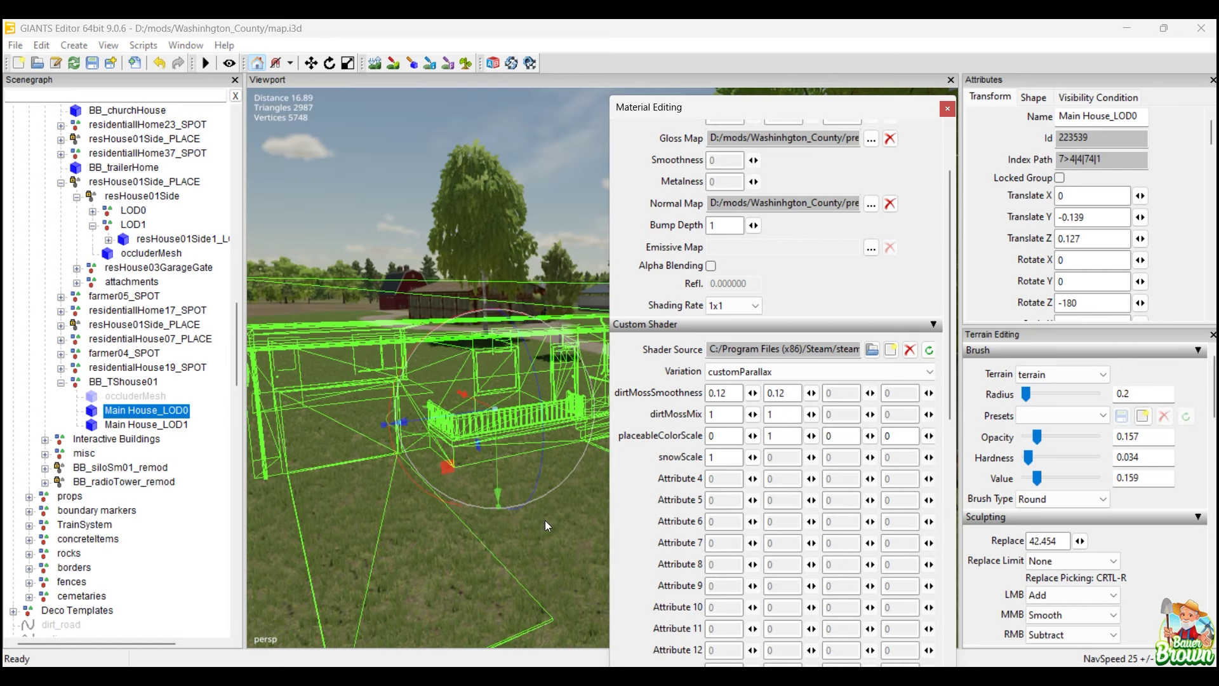
pyautogui.click(910, 350)
pyautogui.keyDown('alt'); pyautogui.moveTo(550, 421); pyautogui.dragTo(533, 419); pyautogui.keyUp('alt')
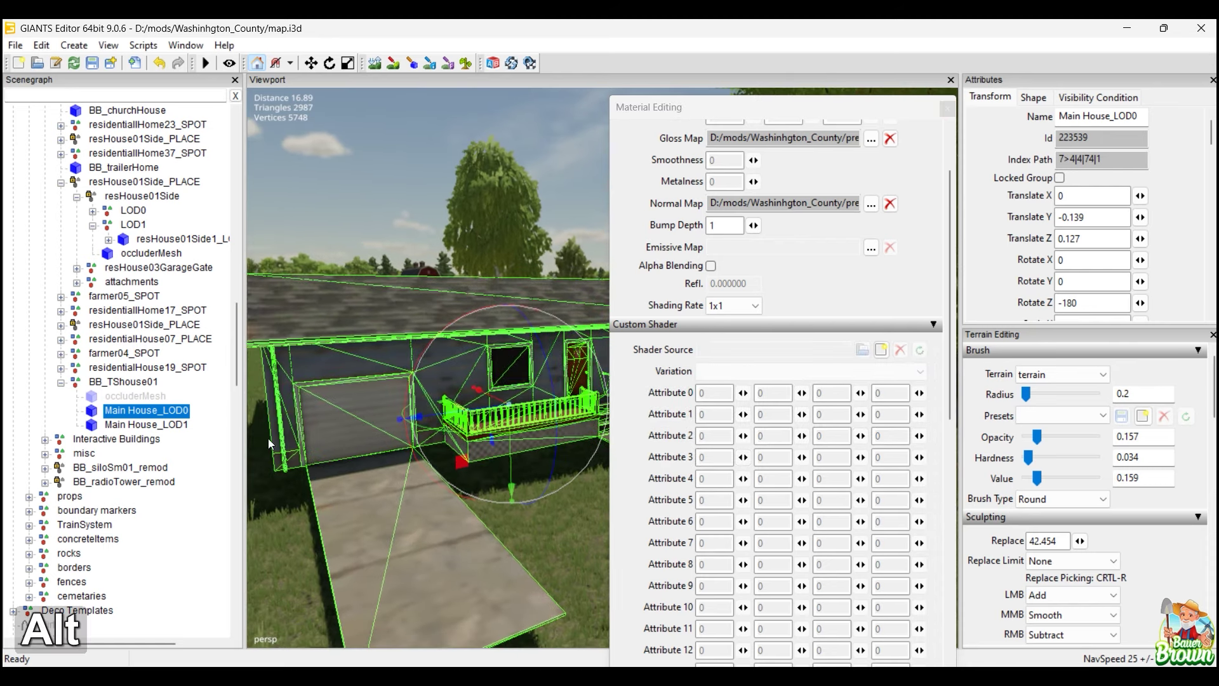
# Close the material editor and examine the front of BB_TShouse01 up close with its selection cleared.
pyautogui.click(124, 382)
pyautogui.keyDown('alt'); pyautogui.moveTo(330, 508); pyautogui.dragTo(399, 475, button='middle'); pyautogui.keyUp('alt')
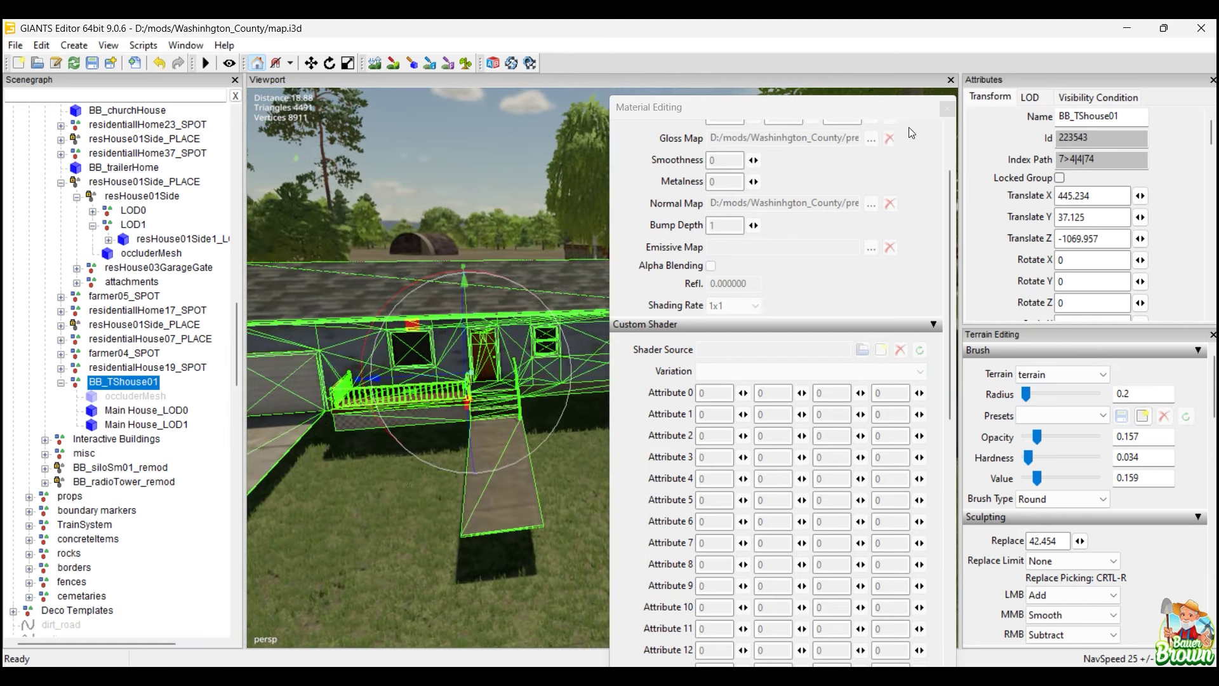
pyautogui.click(947, 110)
pyautogui.moveTo(746, 440)
pyautogui.keyDown('alt'); pyautogui.mouseDown(button='middle')
pyautogui.moveTo(613, 467)
pyautogui.moveTo(637, 443)
pyautogui.moveTo(665, 456)
pyautogui.moveTo(728, 445)
pyautogui.mouseUp(button='middle'); pyautogui.keyUp('alt')
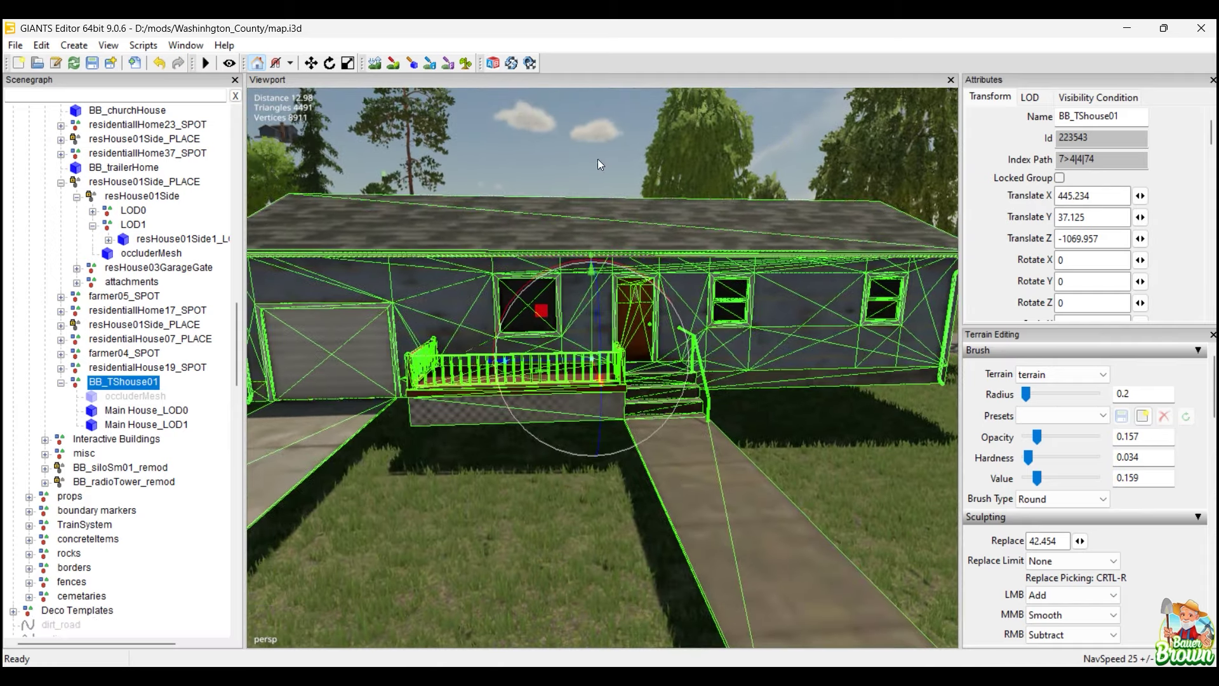
pyautogui.click(589, 120)
pyautogui.keyDown('alt'); pyautogui.moveTo(768, 361); pyautogui.dragTo(649, 443, button='middle'); pyautogui.keyUp('alt')
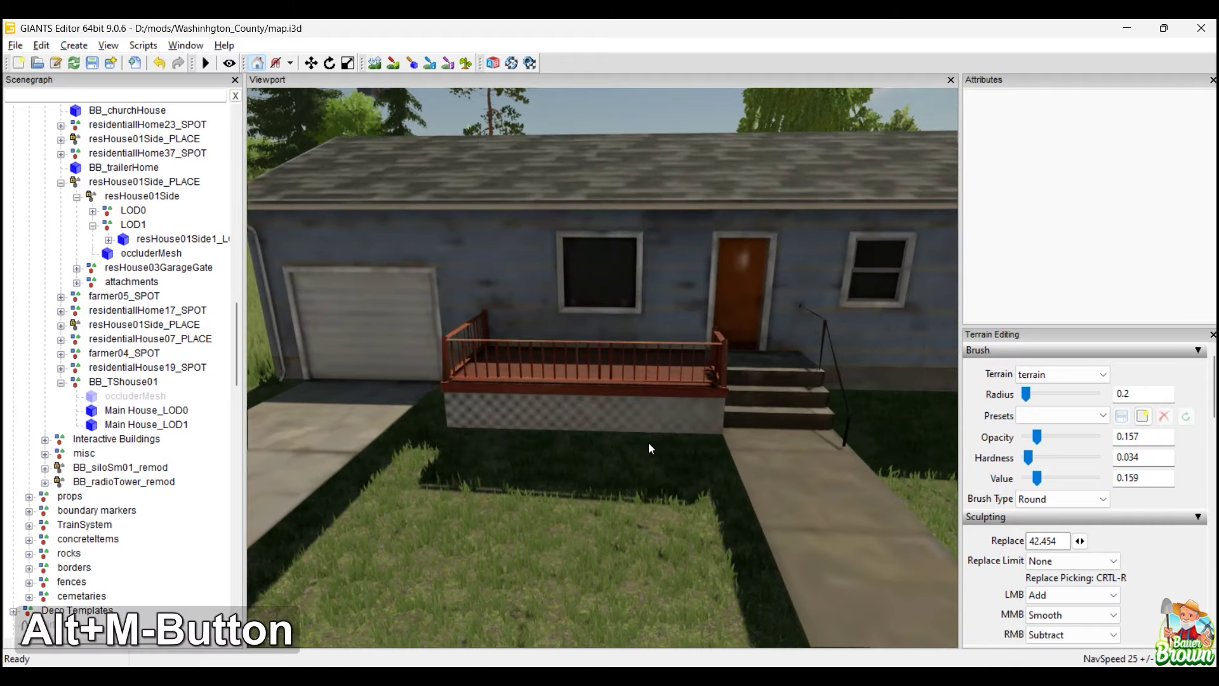
# Reopen the material editor with the material settings of the Main House_LOD0 mesh in BB_TShouse01.
pyautogui.click(179, 47)
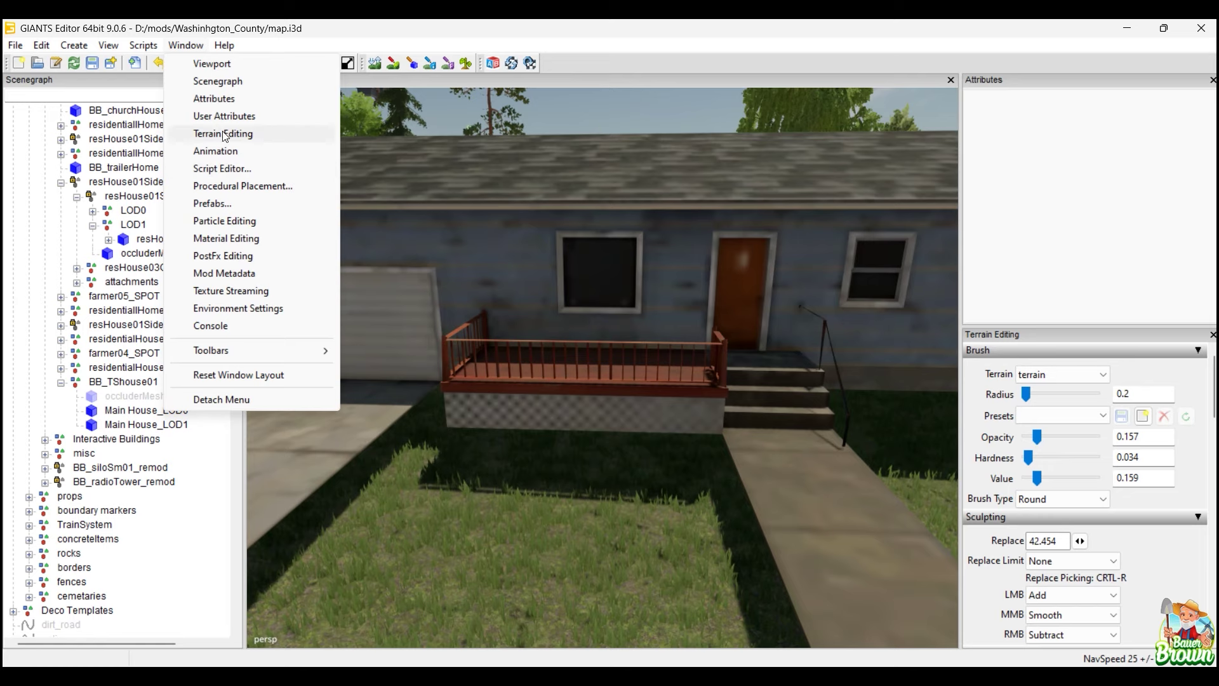
pyautogui.click(253, 244)
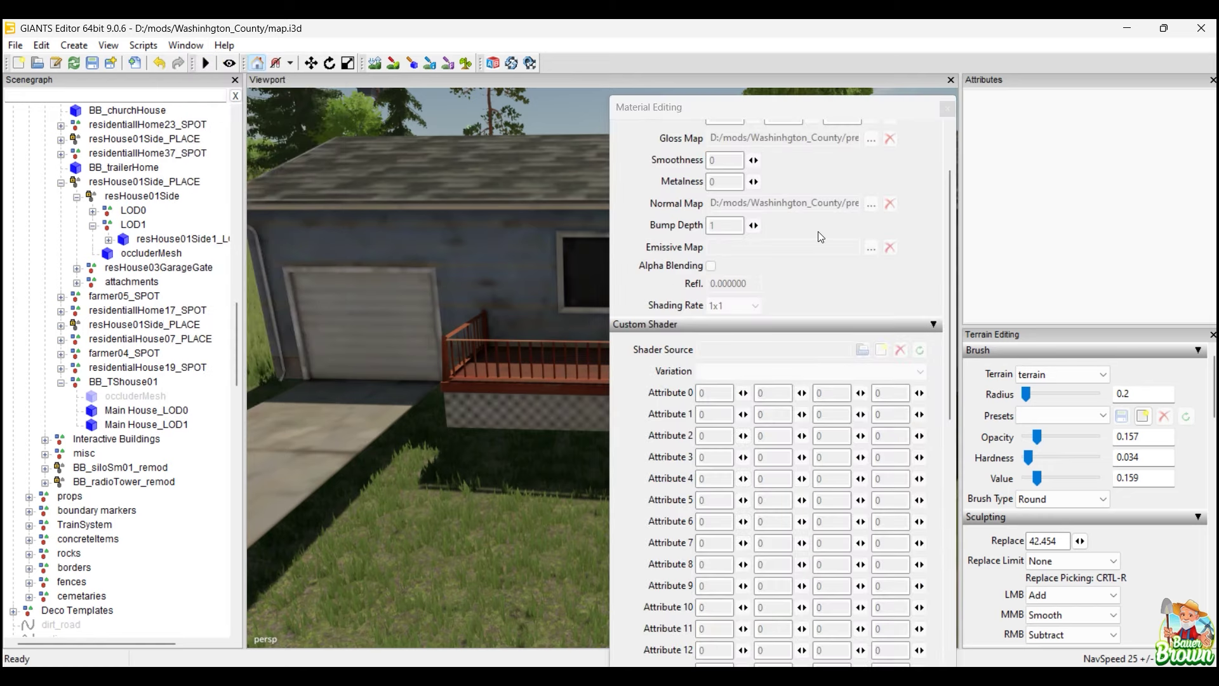
pyautogui.click(146, 411)
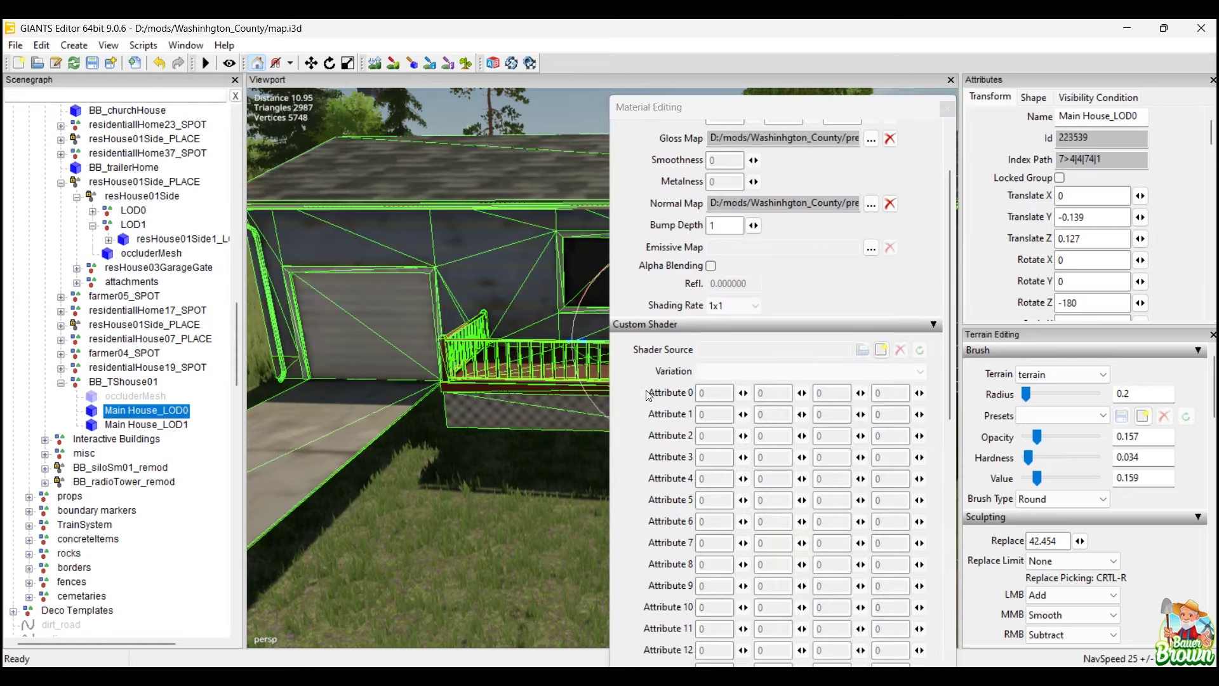
pyautogui.keyDown('alt'); pyautogui.moveTo(600, 406); pyautogui.dragTo(610, 400); pyautogui.keyUp('alt')
pyautogui.keyDown('alt'); pyautogui.moveTo(608, 398); pyautogui.dragTo(616, 335, button='middle'); pyautogui.keyUp('alt')
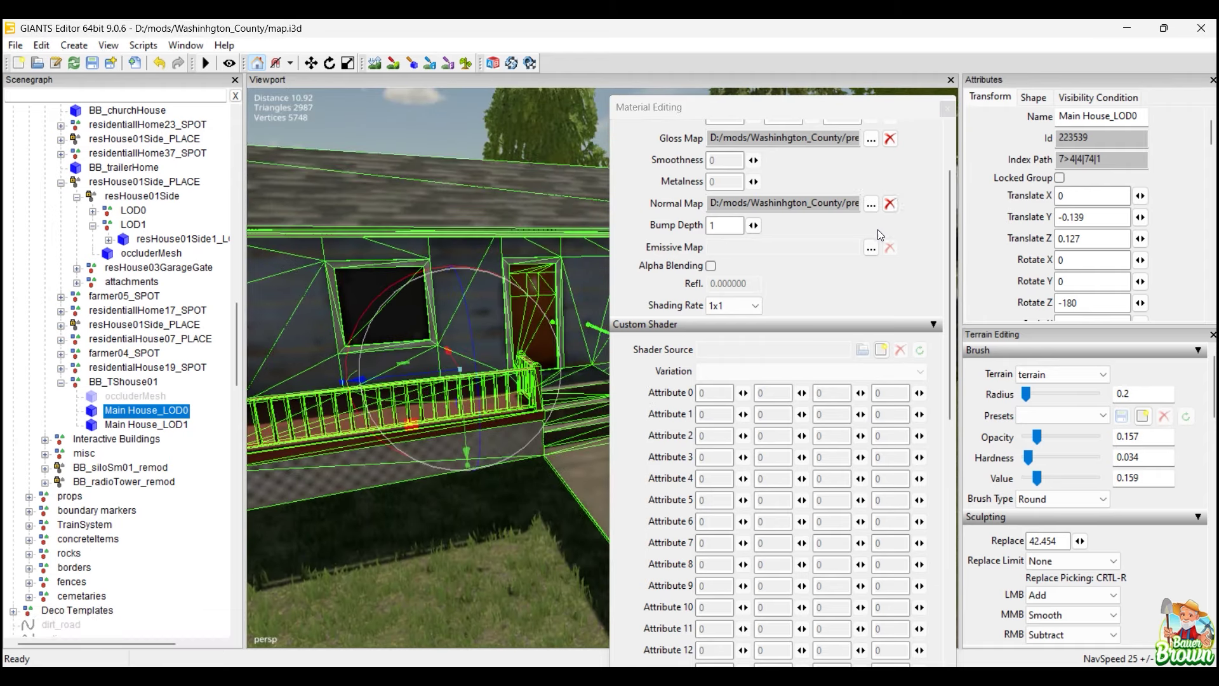
pyautogui.scroll(3, 879, 235)
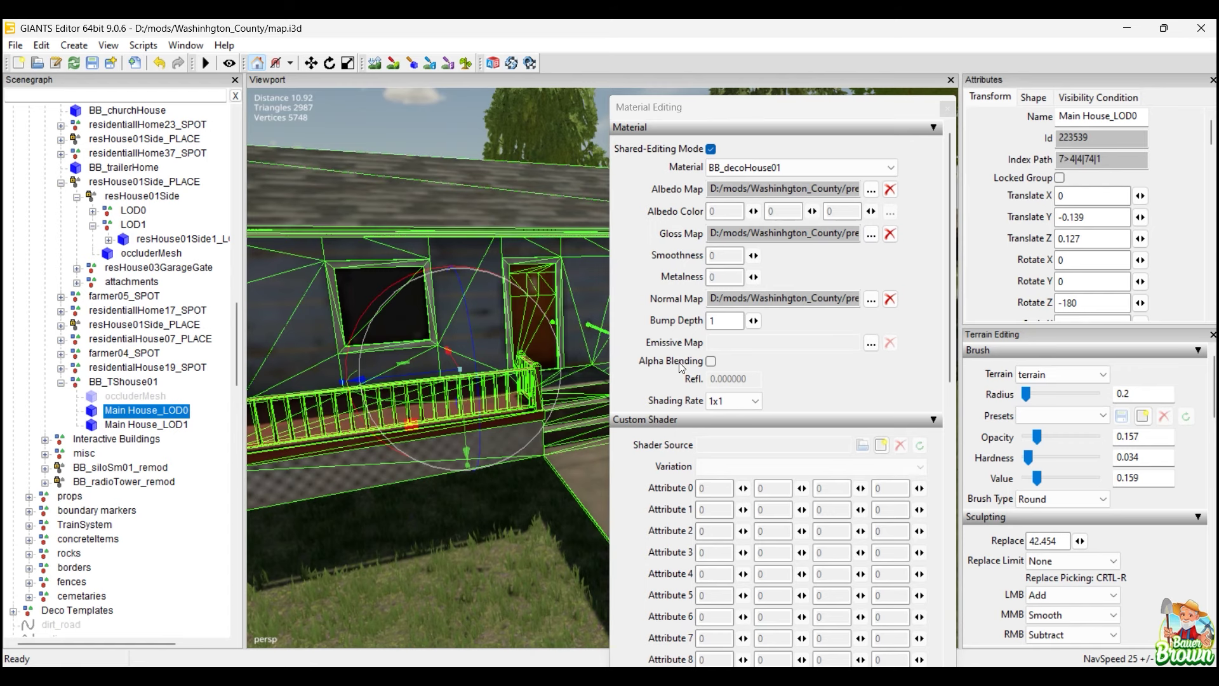
# Reassign the albedo map of the BB_decoHouse01 material to BB_TShouse_diffuse from the BB_TShouse01 textures folder.
pyautogui.click(871, 191)
pyautogui.click(1140, 164)
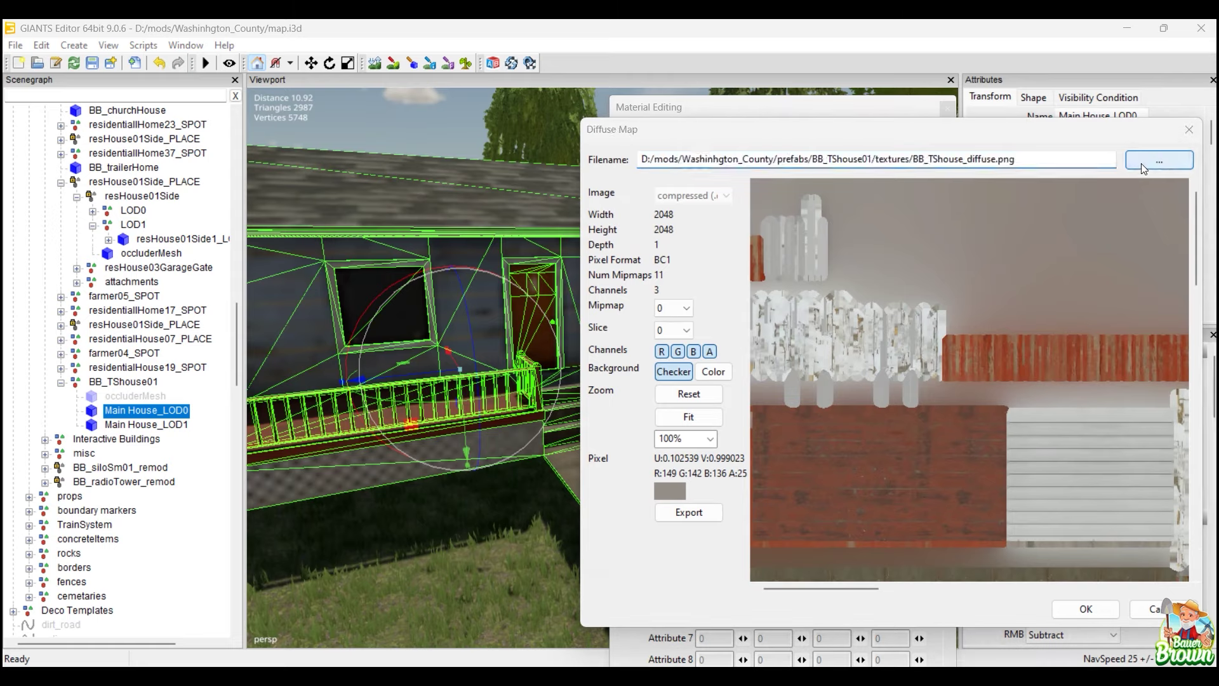
pyautogui.click(769, 281)
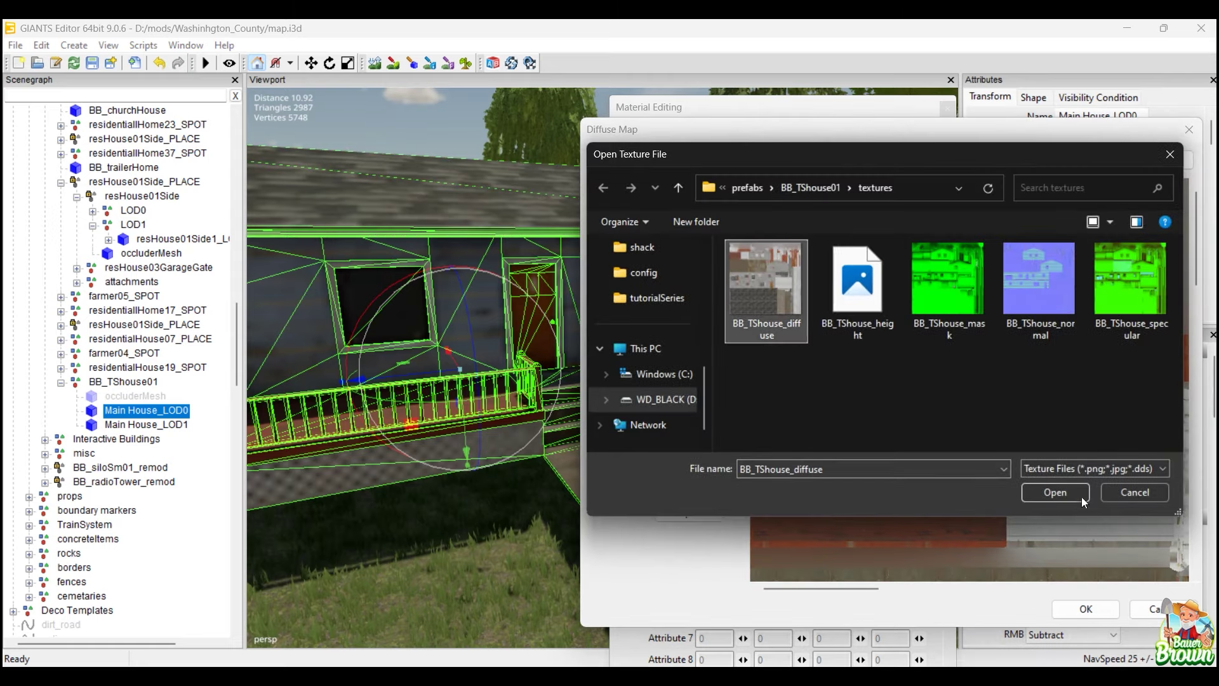
pyautogui.click(1054, 493)
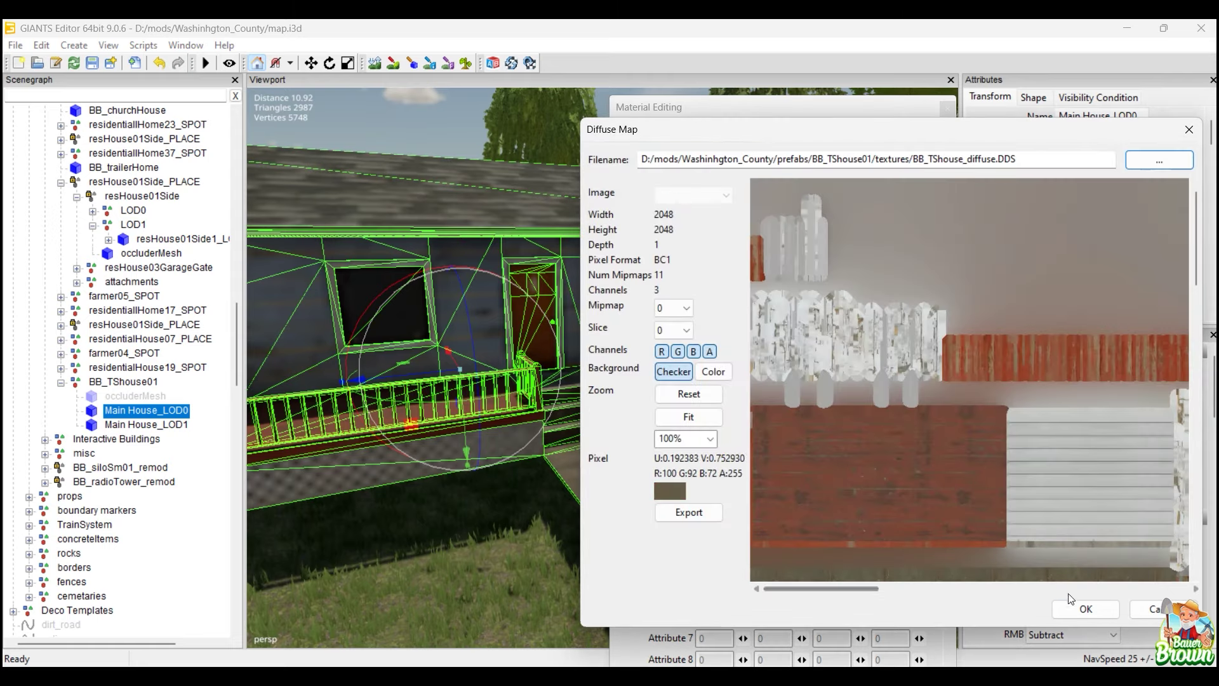
pyautogui.click(1077, 613)
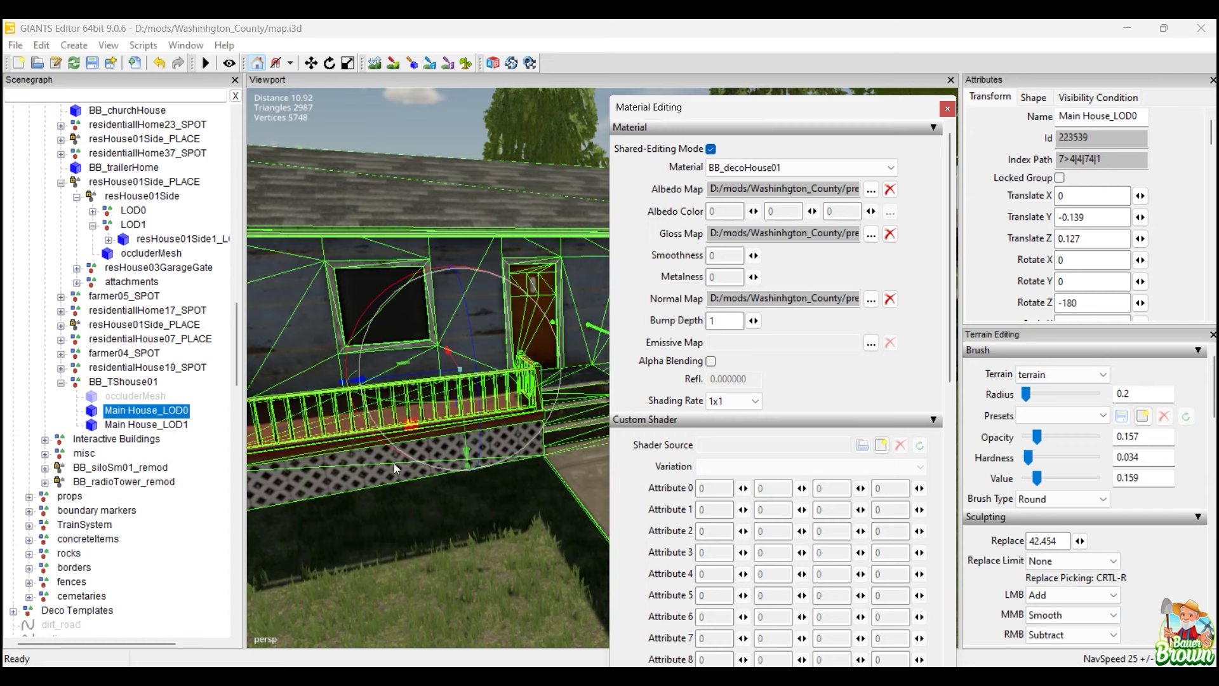
# Reassign the gloss map of the BB_decoHouse01 material to the BB_TShouse_specular texture.
pyautogui.click(865, 234)
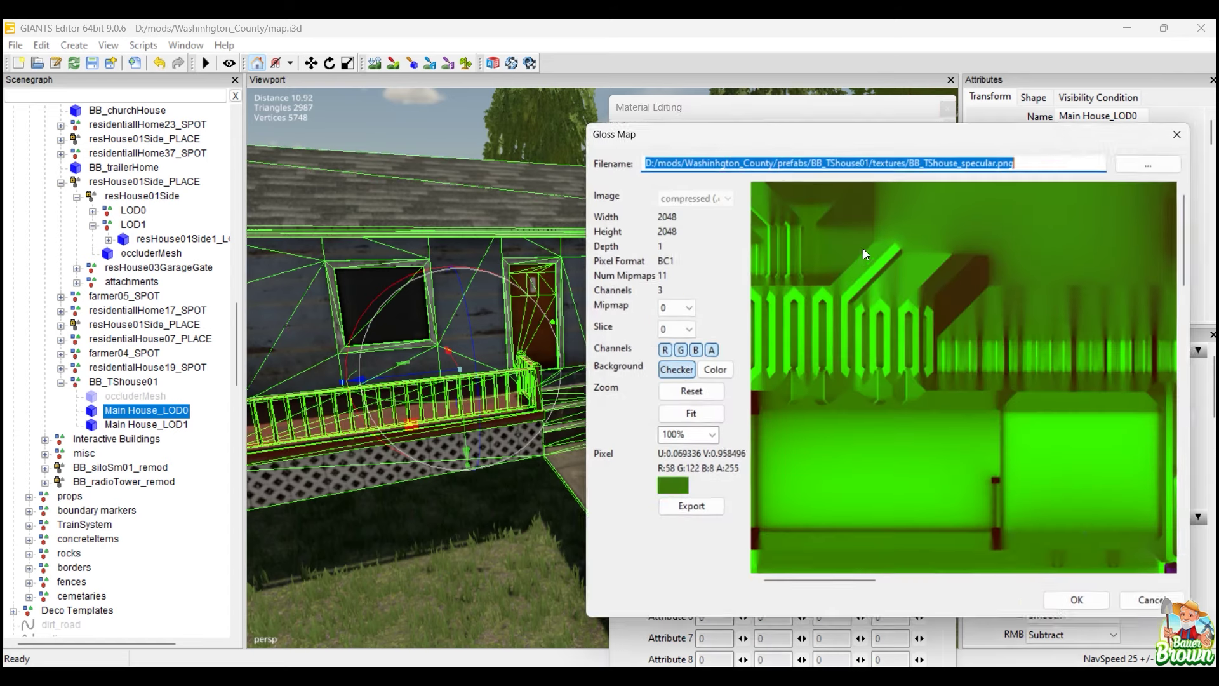
pyautogui.click(1160, 161)
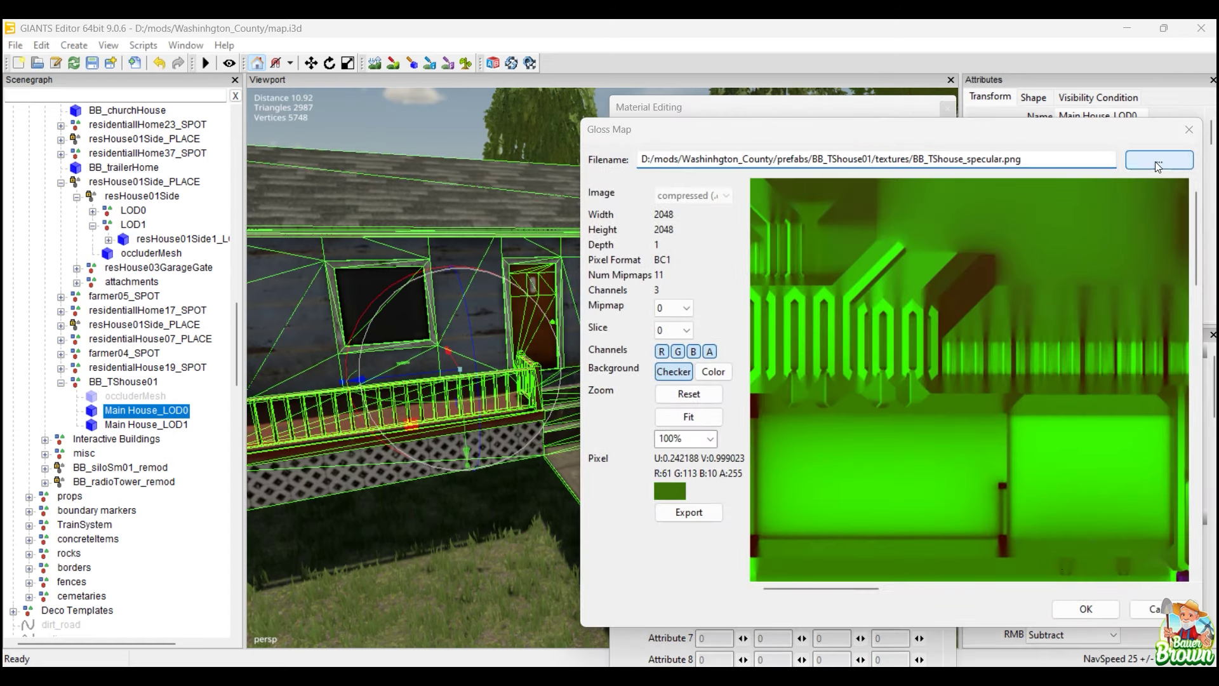
pyautogui.click(1114, 292)
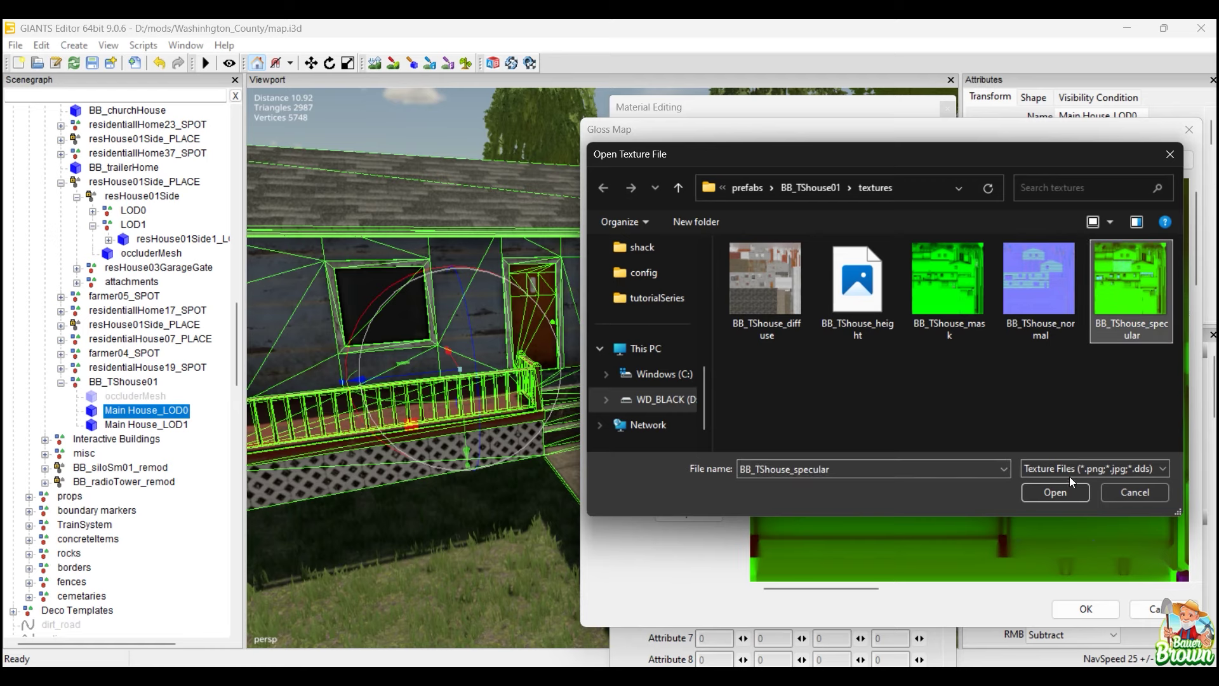
pyautogui.click(1067, 489)
pyautogui.click(1081, 614)
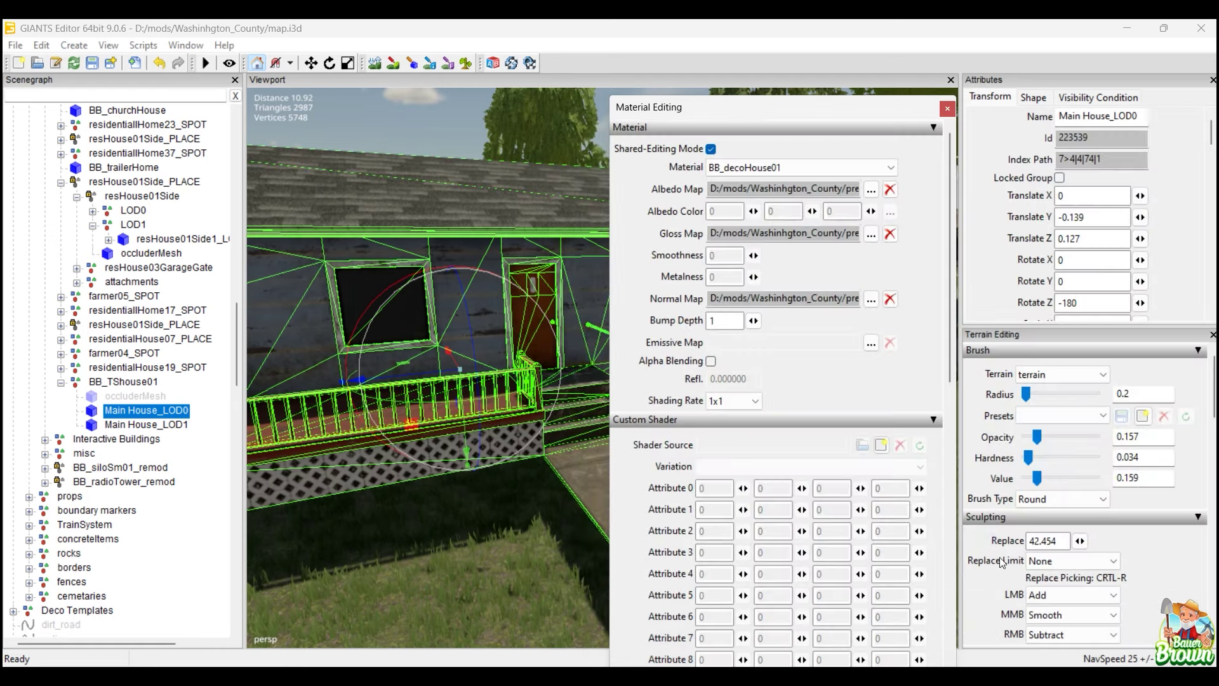
# Reassign the normal map of the BB_decoHouse01 material to the BB_TShouse_normal texture.
pyautogui.click(870, 299)
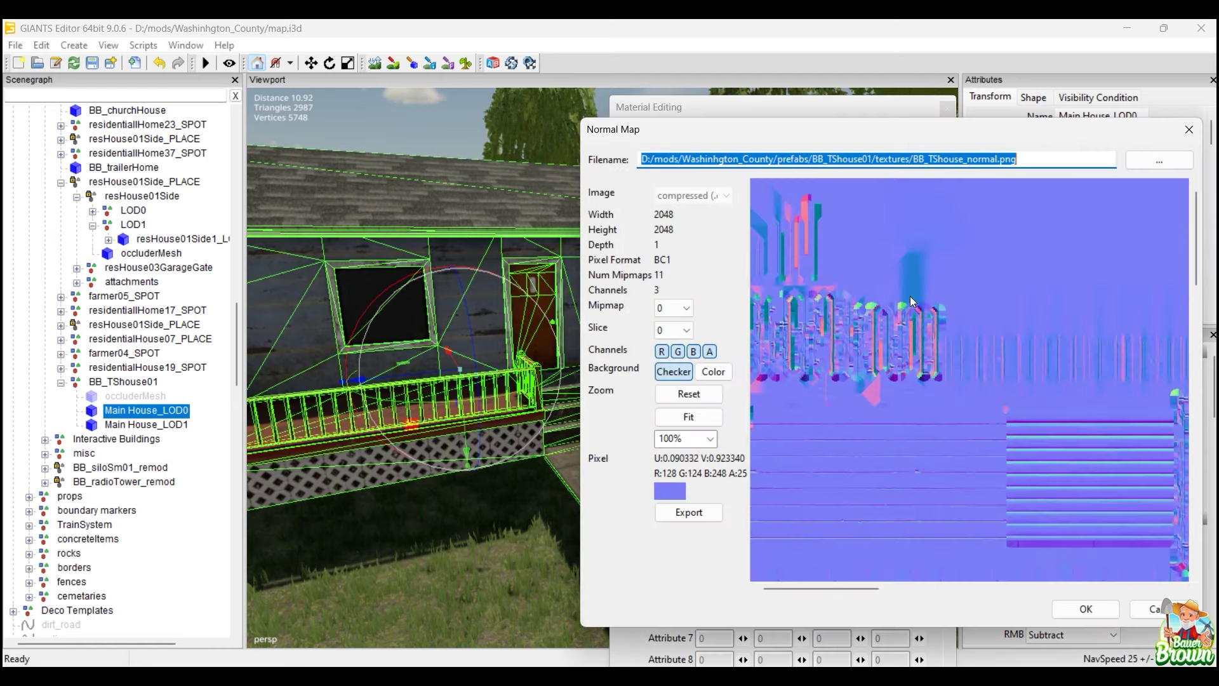
pyautogui.click(1144, 156)
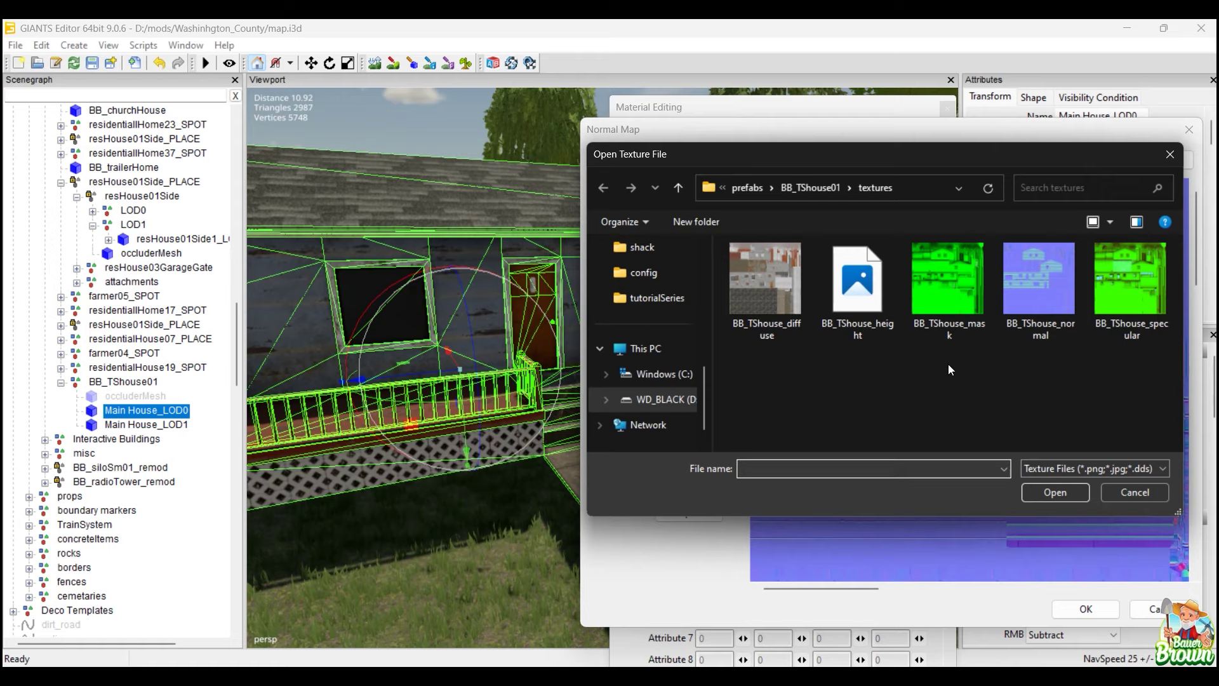
pyautogui.click(1037, 275)
pyautogui.click(1043, 493)
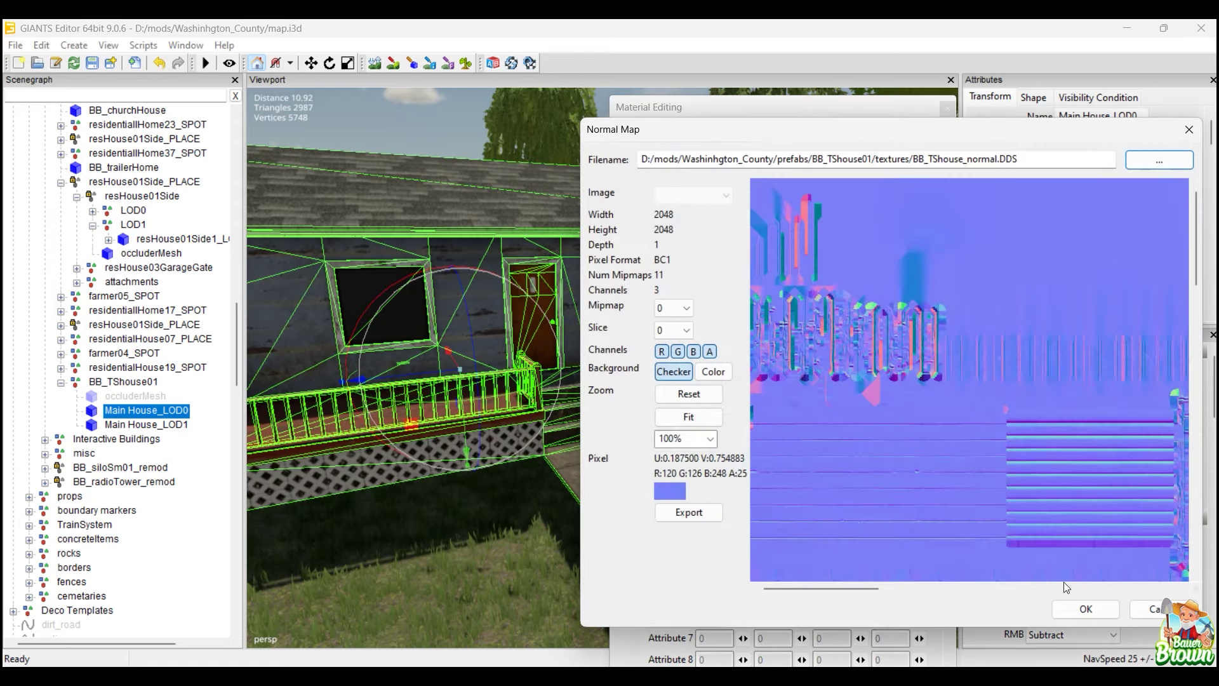
pyautogui.click(1085, 608)
# Try the buildingShader custom shader without a variation on the BB_decoHouse01 material, and remove the shader.
pyautogui.keyDown('alt'); pyautogui.moveTo(566, 498); pyautogui.dragTo(438, 438, button='middle'); pyautogui.keyUp('alt')
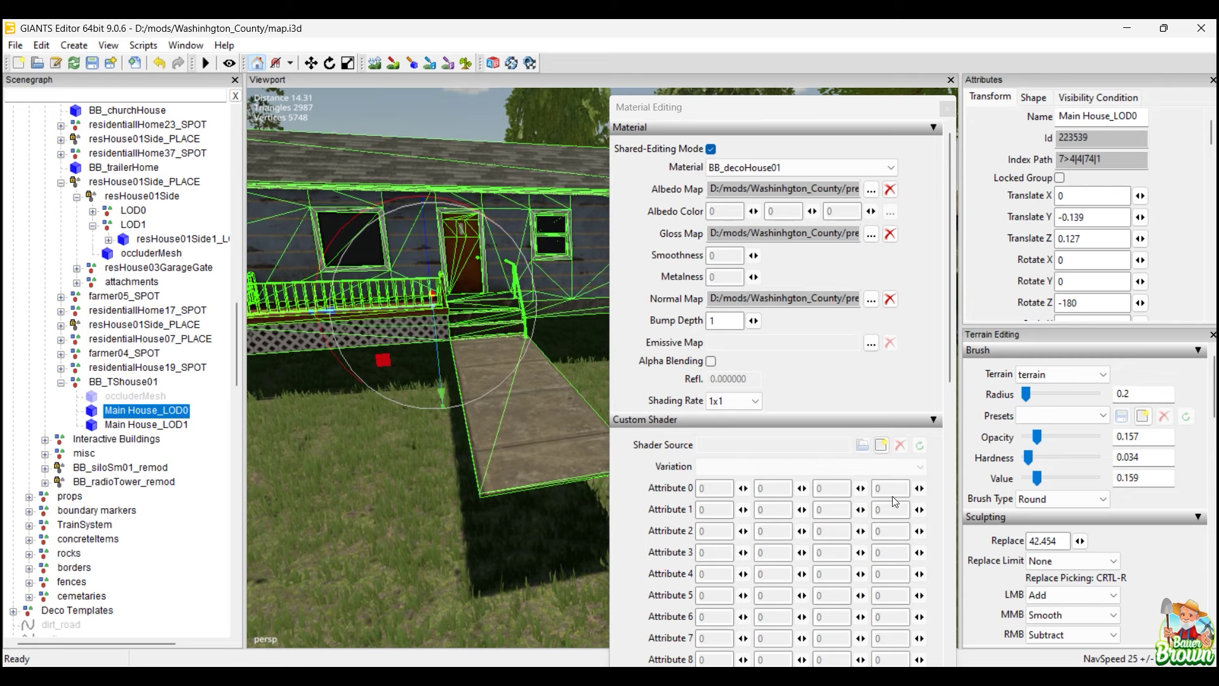
pyautogui.click(881, 446)
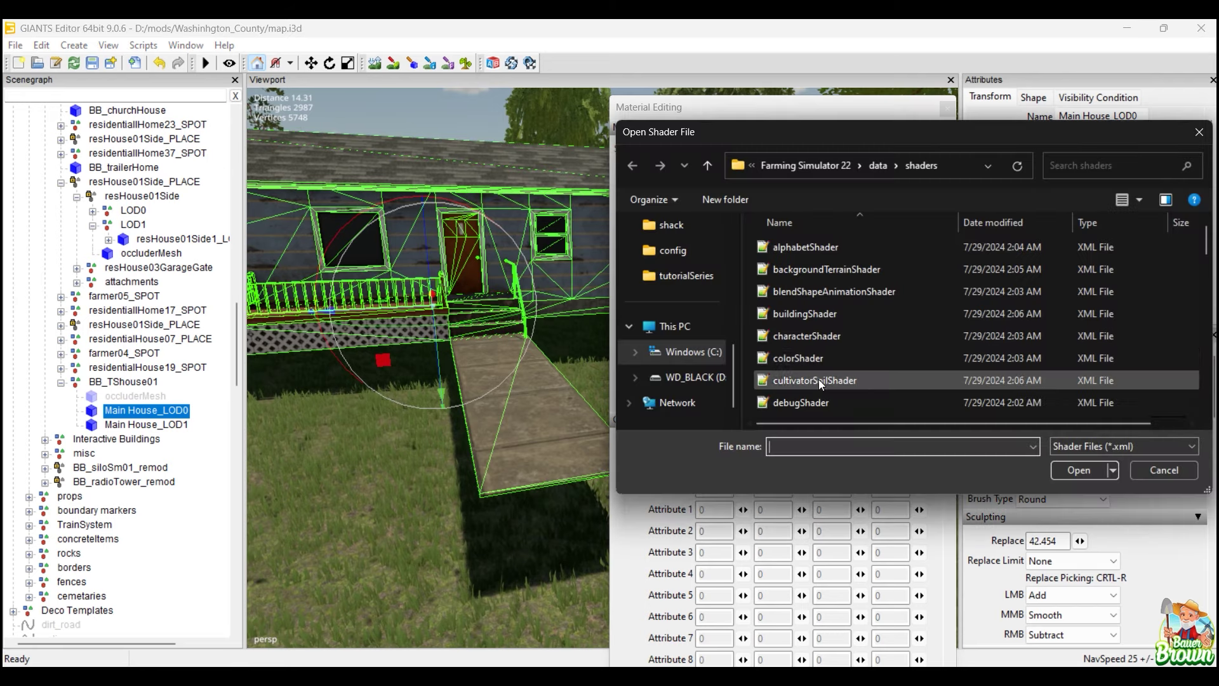
pyautogui.click(813, 312)
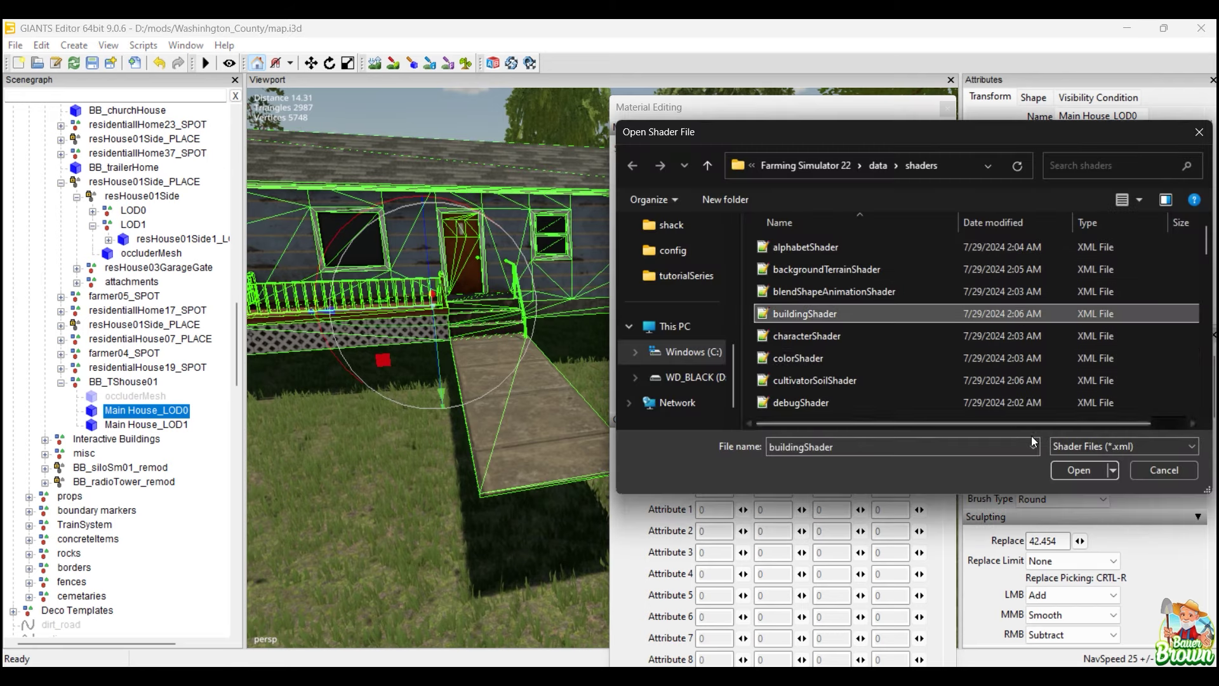
pyautogui.click(1079, 470)
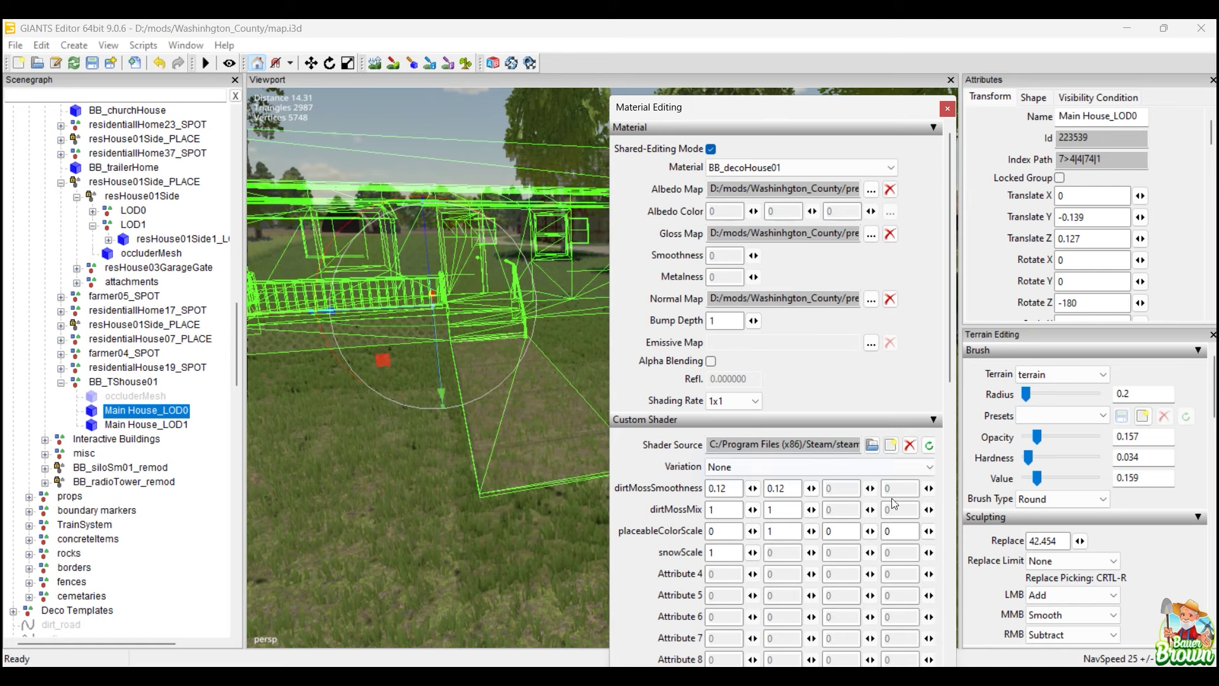
pyautogui.click(910, 444)
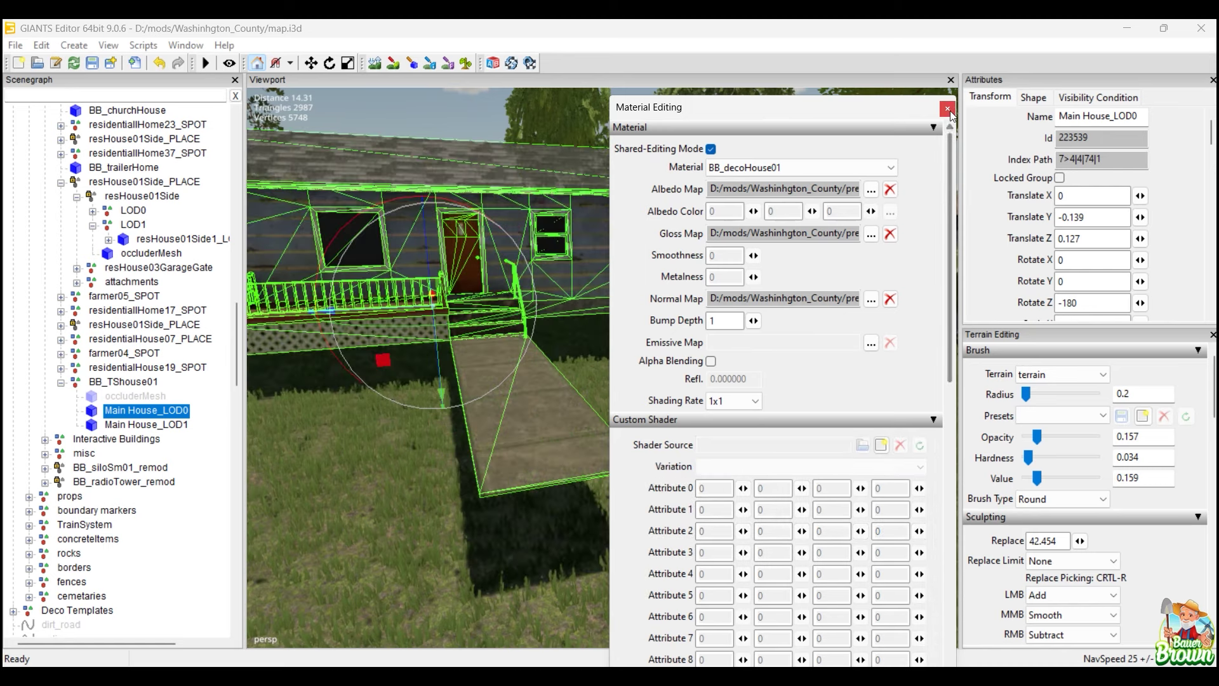
# Delete the BB_TShouse01 house from the map.
pyautogui.click(115, 384)
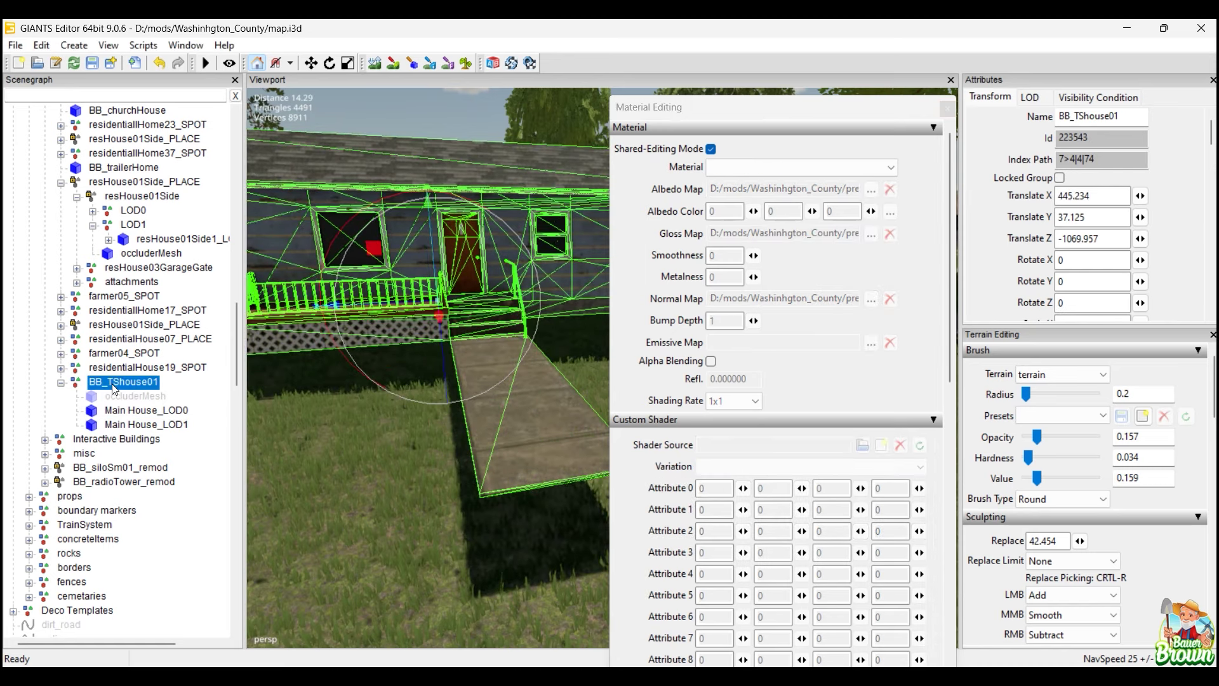
pyautogui.press('Delete')
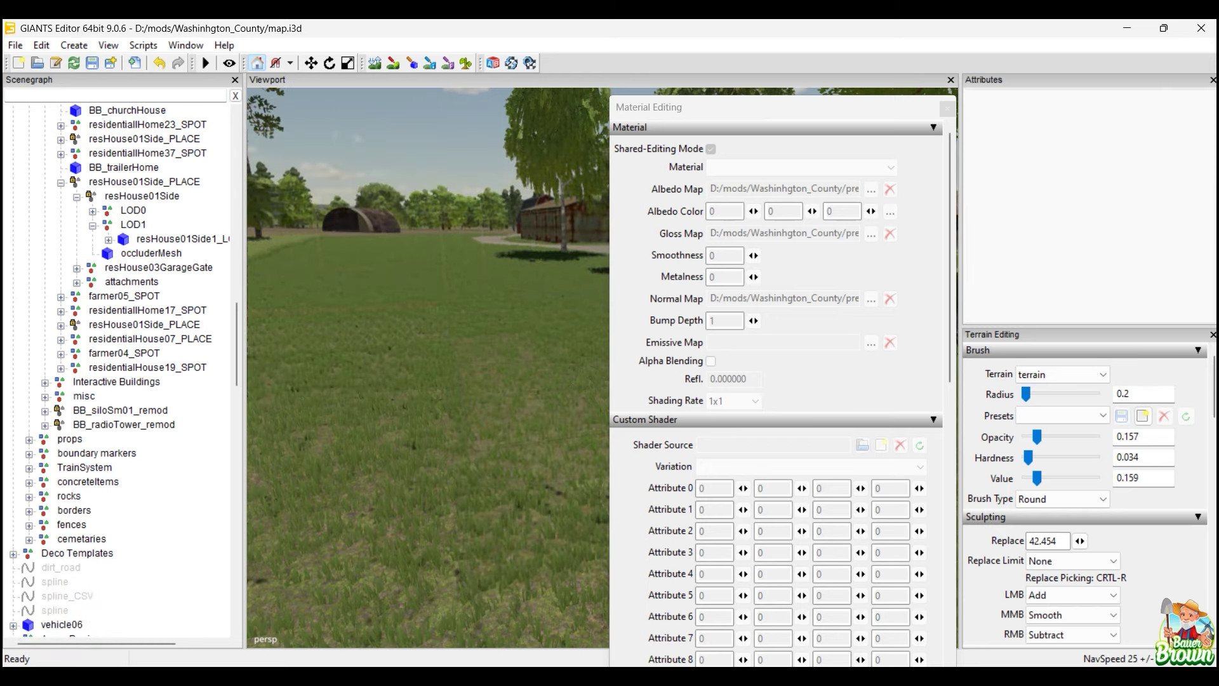
# Switch to Blender, make UVMap the active UV map of Main House, and save the file.
pyautogui.hotkey('alt', 'Tab')
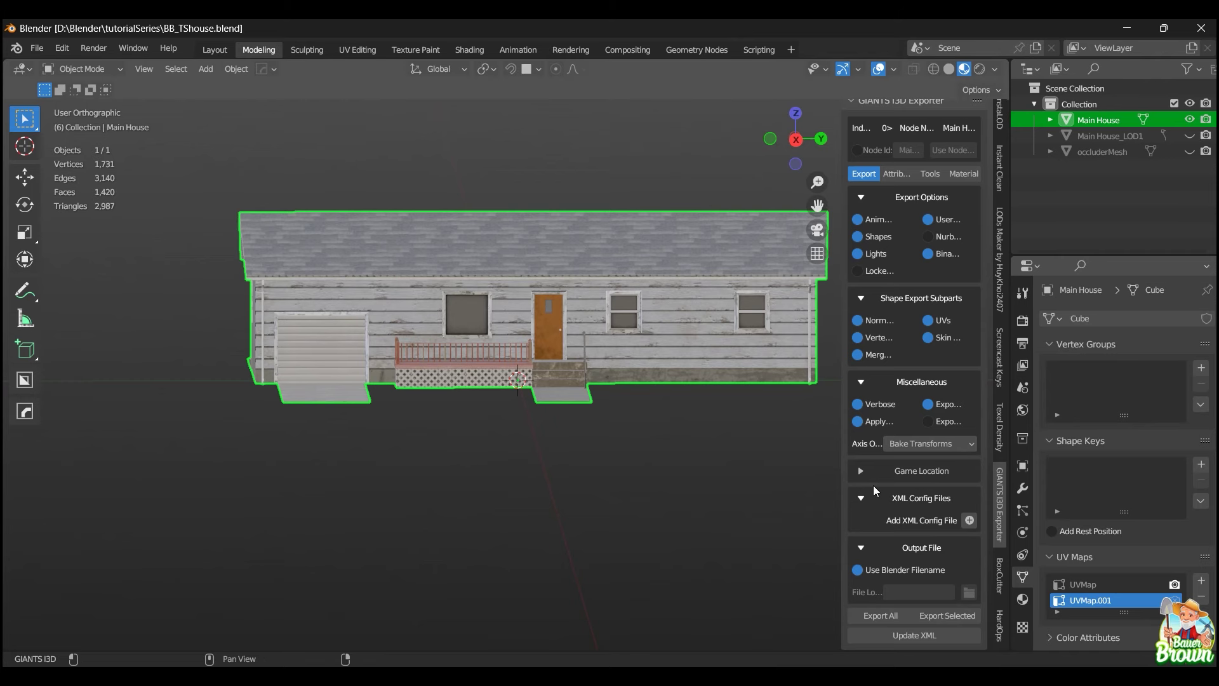
pyautogui.click(1097, 585)
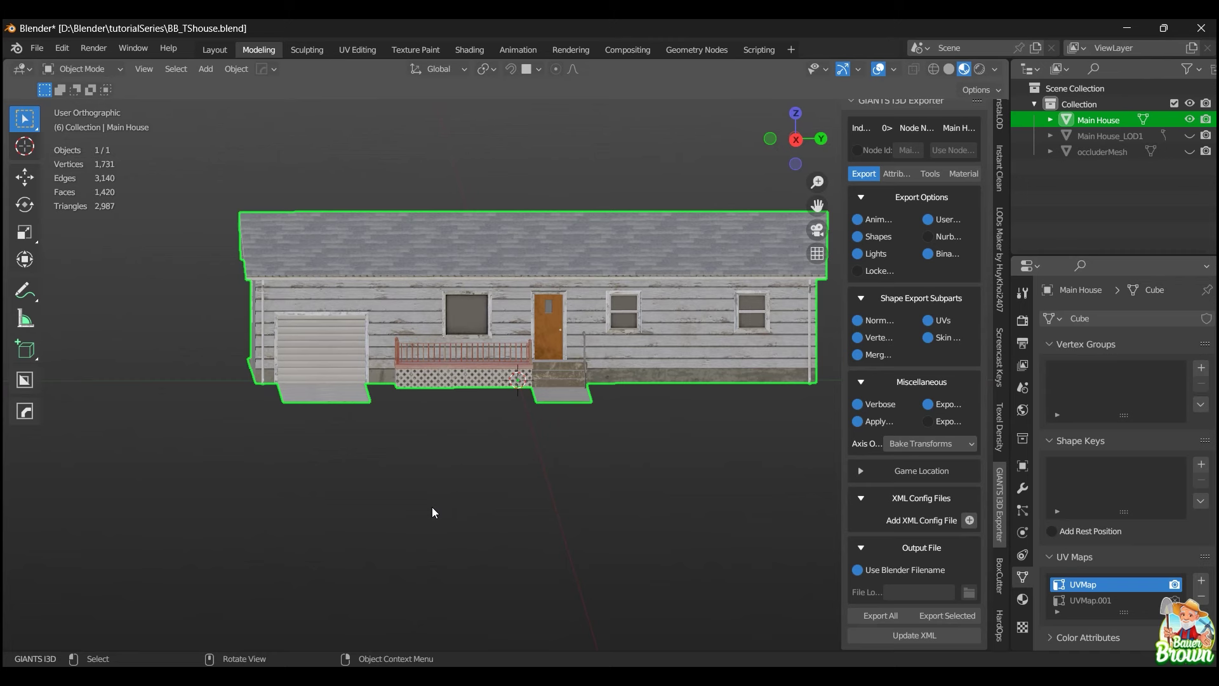
pyautogui.hotkey('ctrl', 's')
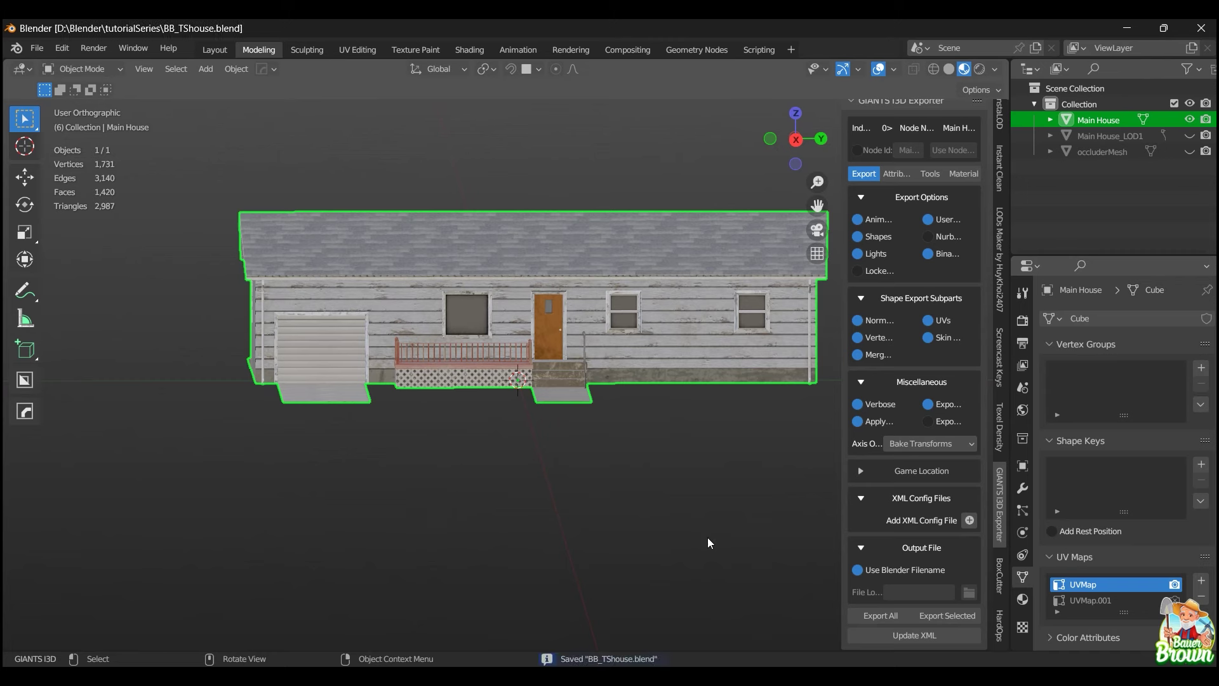
# Export the whole scene to i3d and copy the BB_TShouse i3d and shapes files into the BB_TShouse01 prefab folder, replacing the existing ones.
pyautogui.click(875, 620)
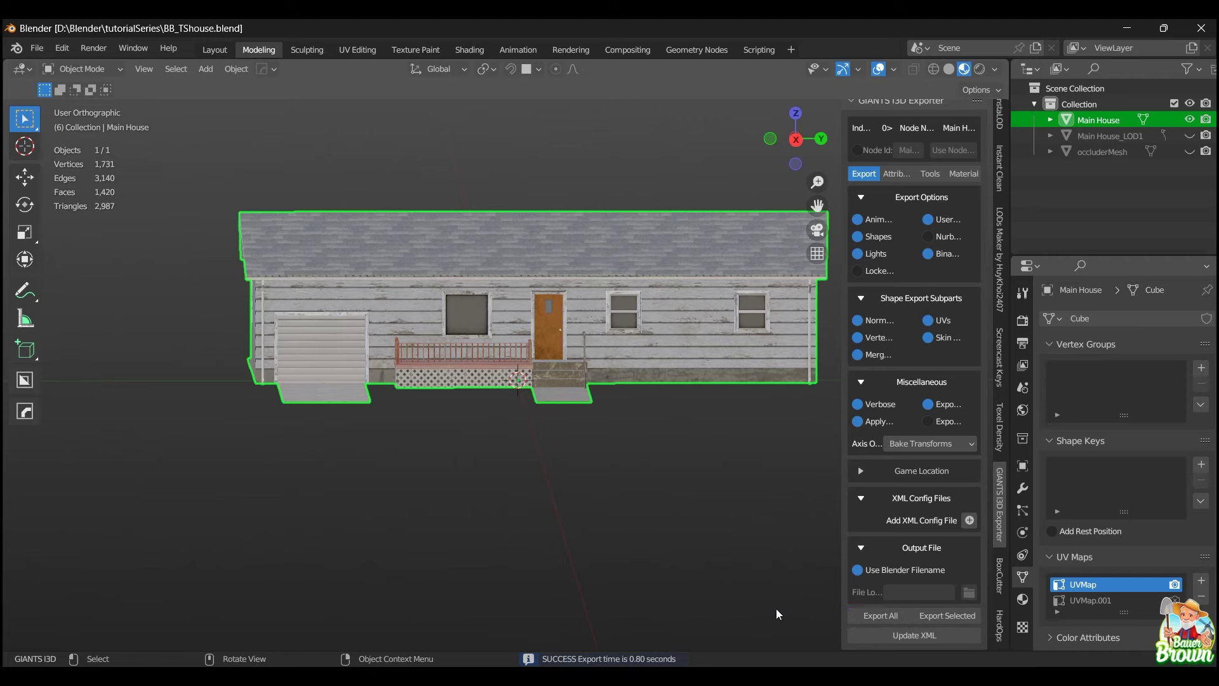
pyautogui.moveTo(543, 598)
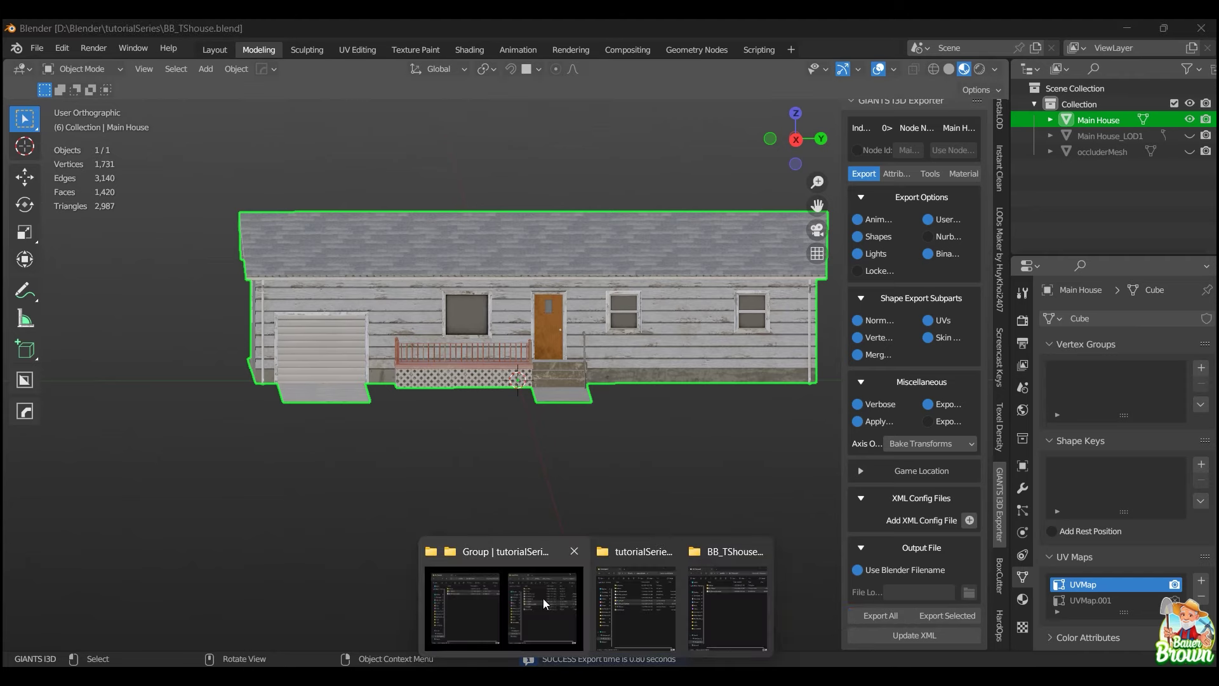
pyautogui.click(493, 553)
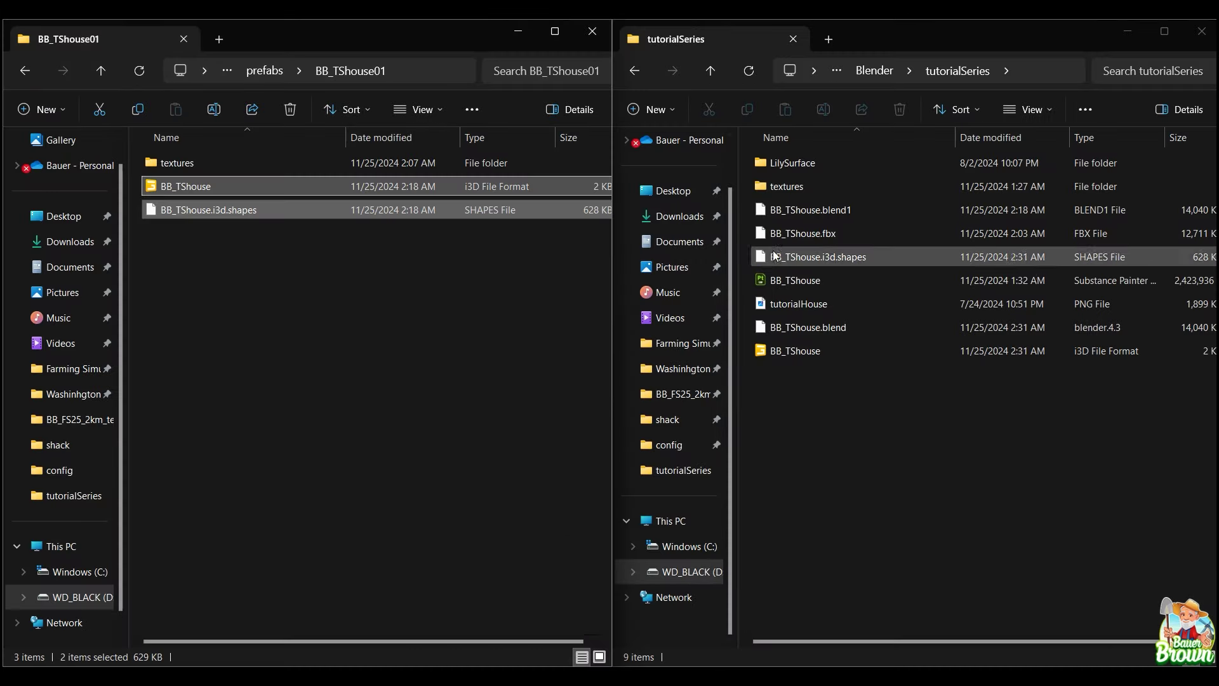
pyautogui.click(801, 357)
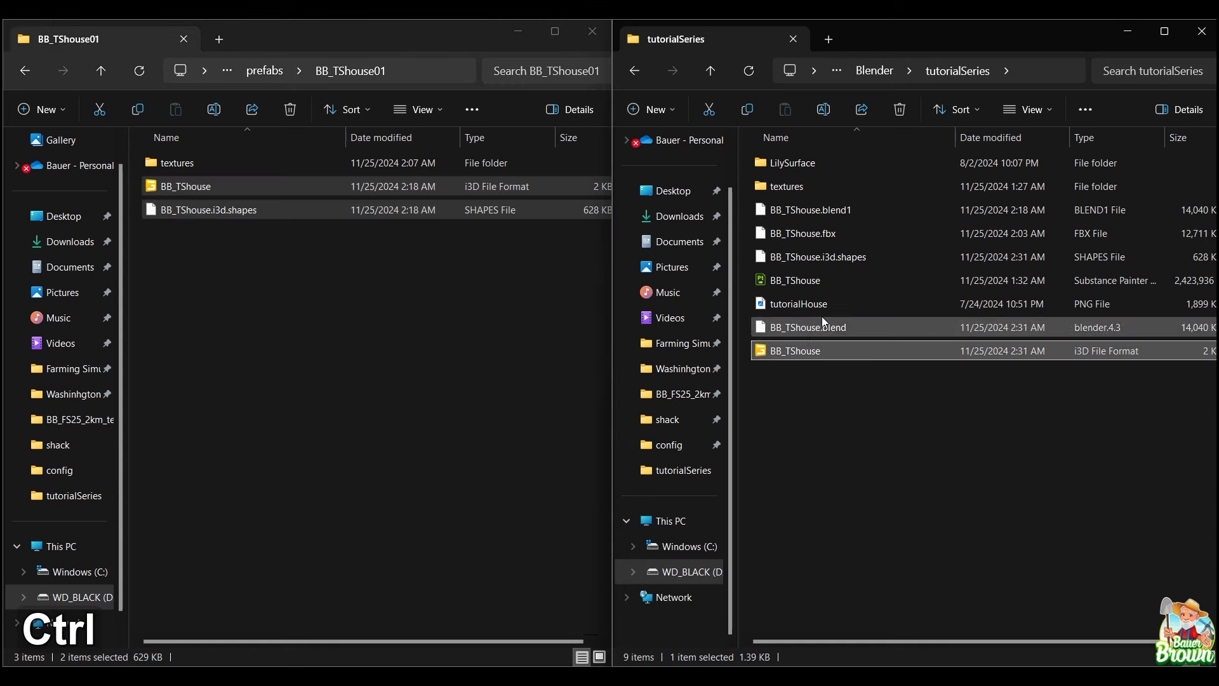
pyautogui.keyDown('ctrl'); pyautogui.click(844, 258); pyautogui.keyUp('ctrl')
pyautogui.moveTo(844, 258); pyautogui.dragTo(461, 323, button='right')
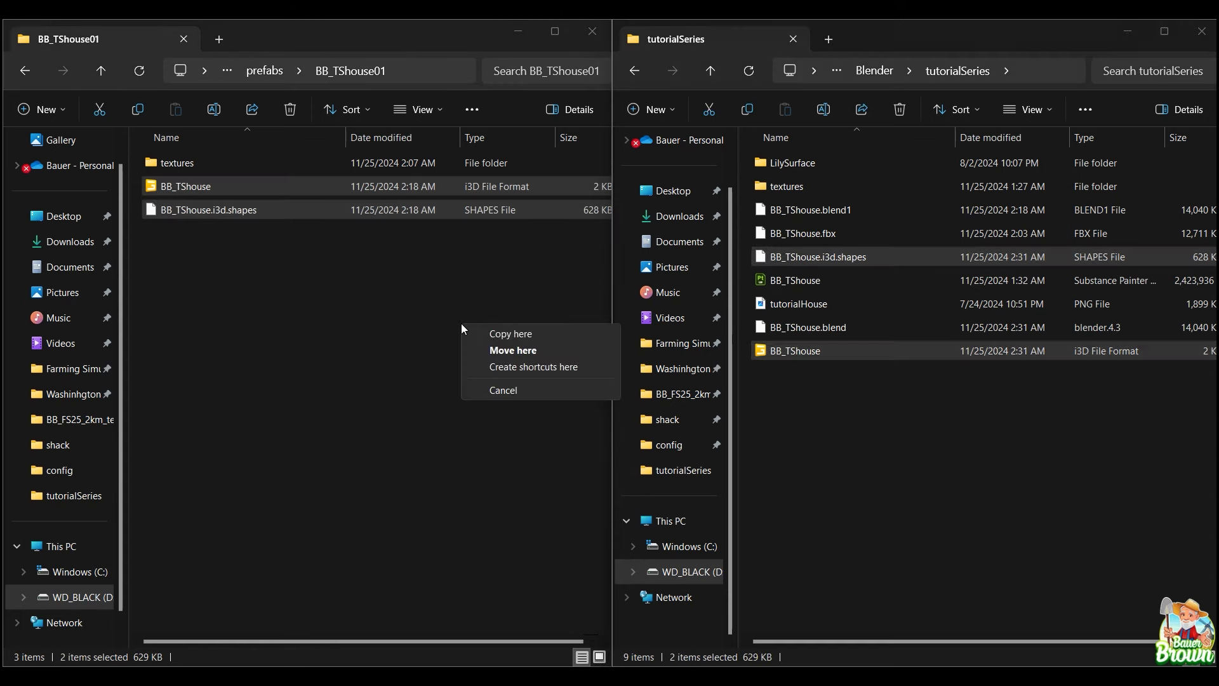
pyautogui.click(499, 334)
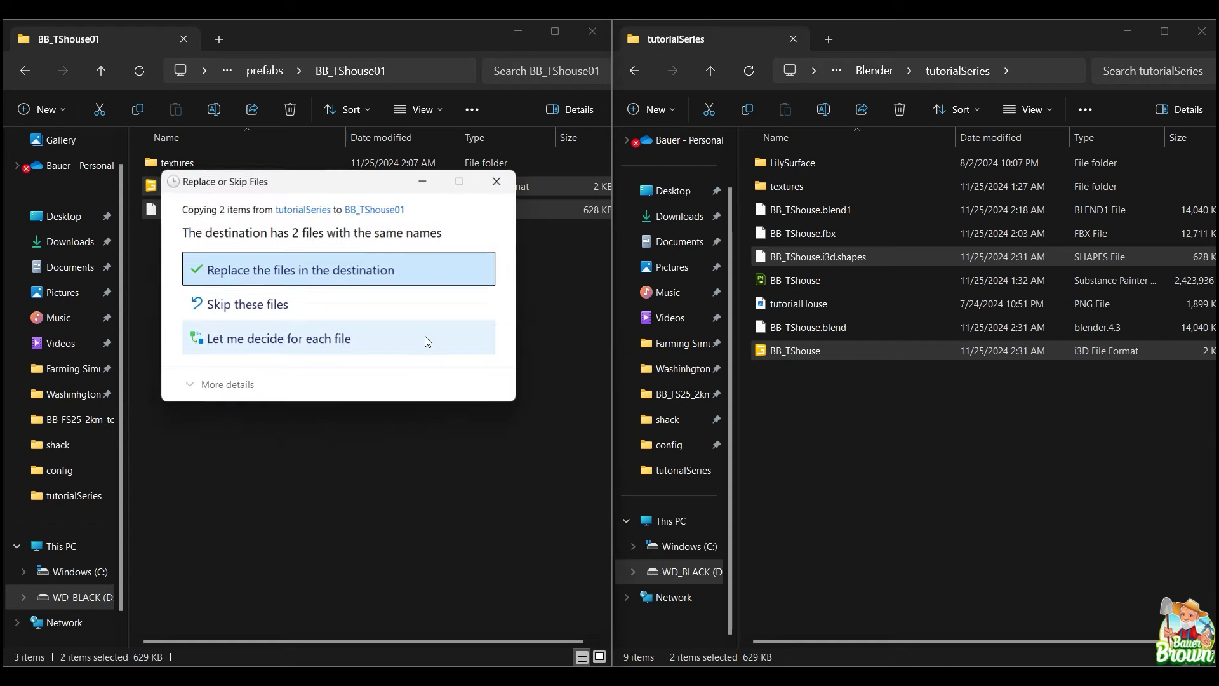
pyautogui.click(302, 270)
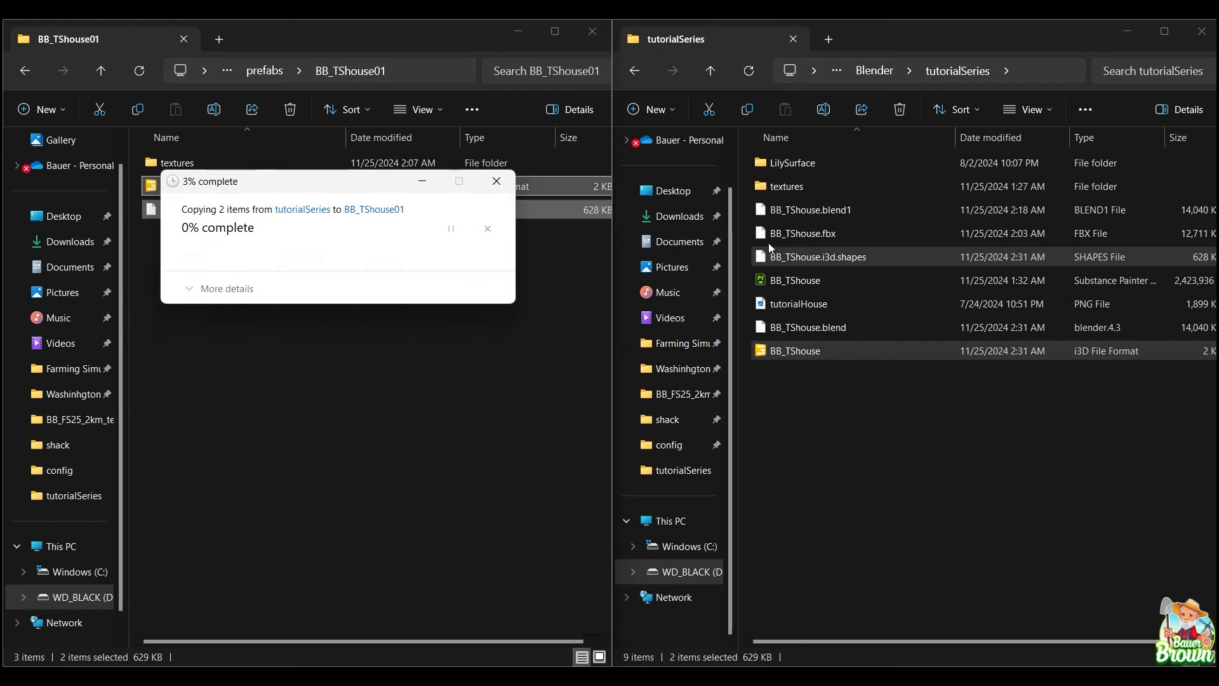
pyautogui.click(1126, 32)
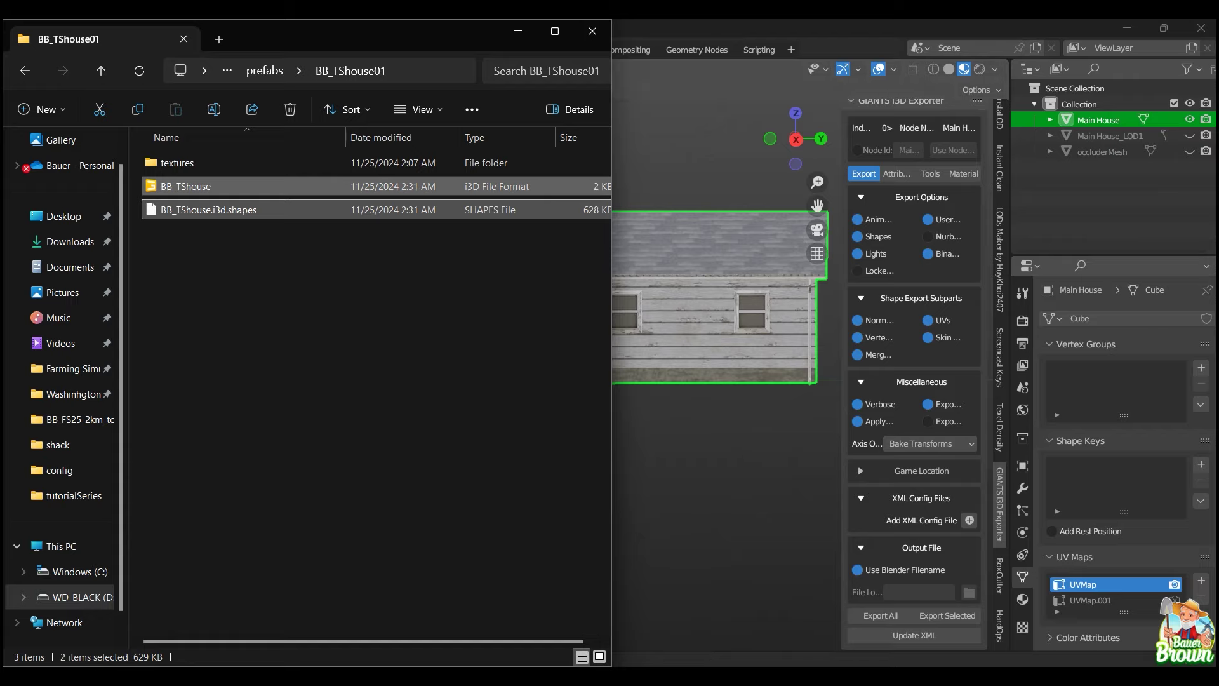
# Switch to GIANTS Editor, close the Material Editing window, and import the BB_TShouse i3d file from the BB_TShouse01 folder into the map.
pyautogui.click(709, 676)
pyautogui.moveTo(595, 675)
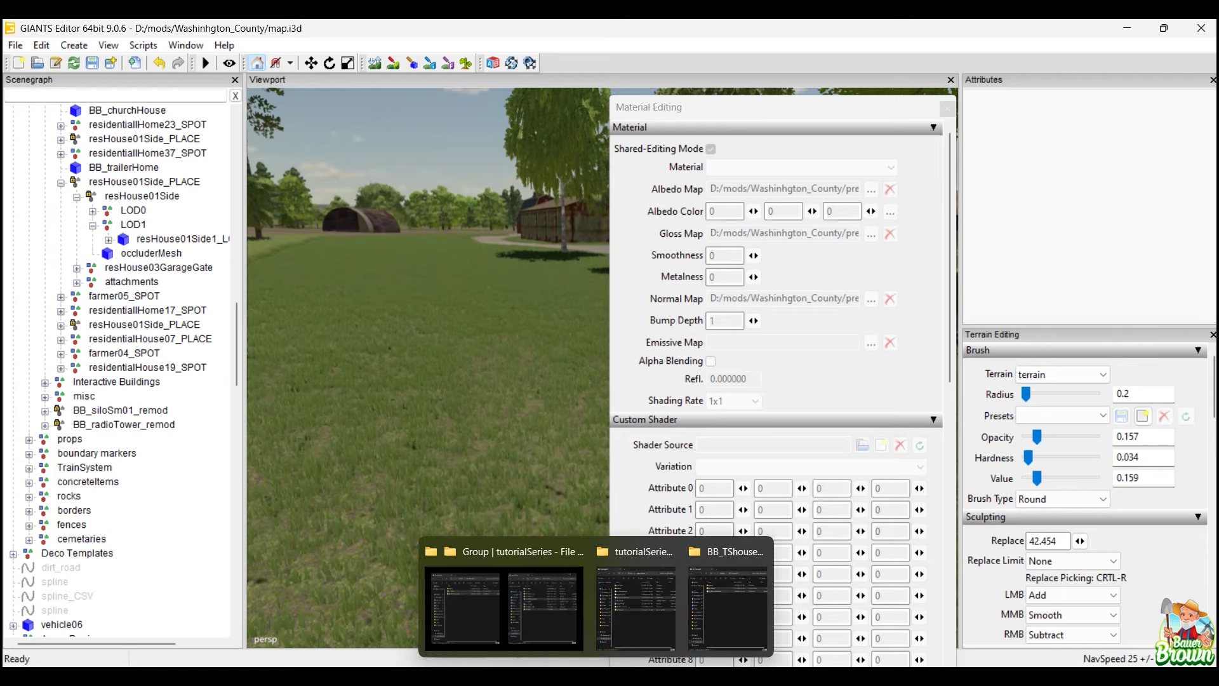
pyautogui.click(531, 557)
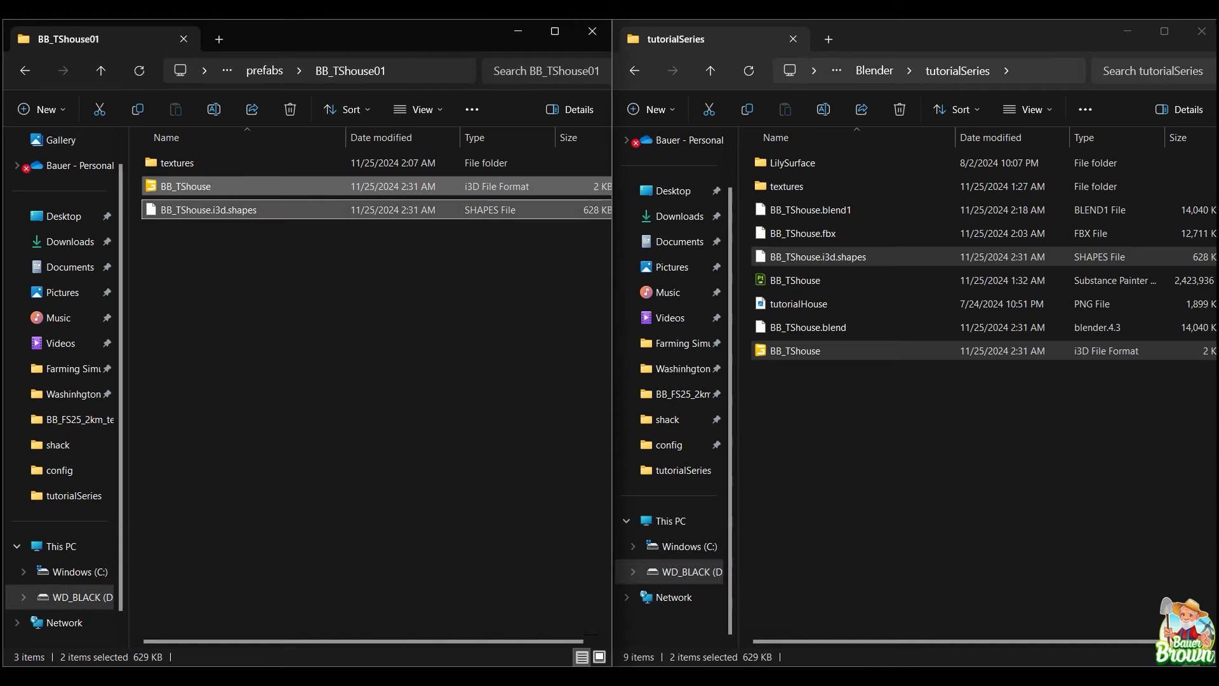
pyautogui.click(1124, 29)
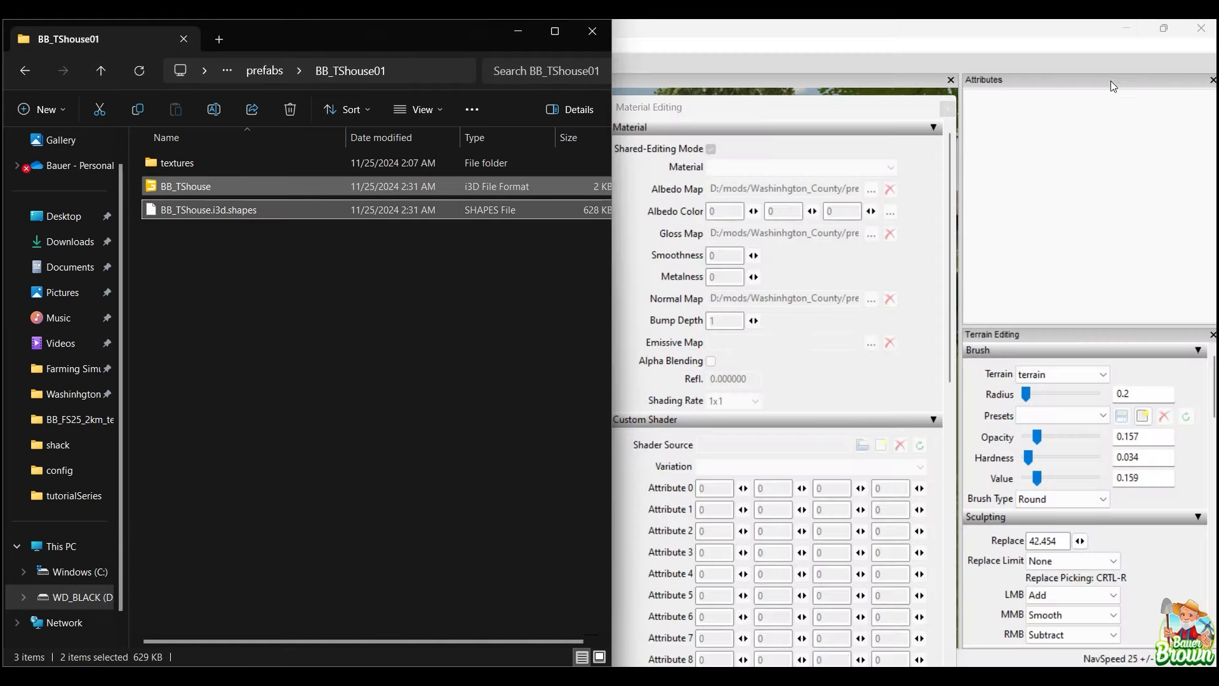
pyautogui.click(950, 105)
pyautogui.moveTo(596, 677)
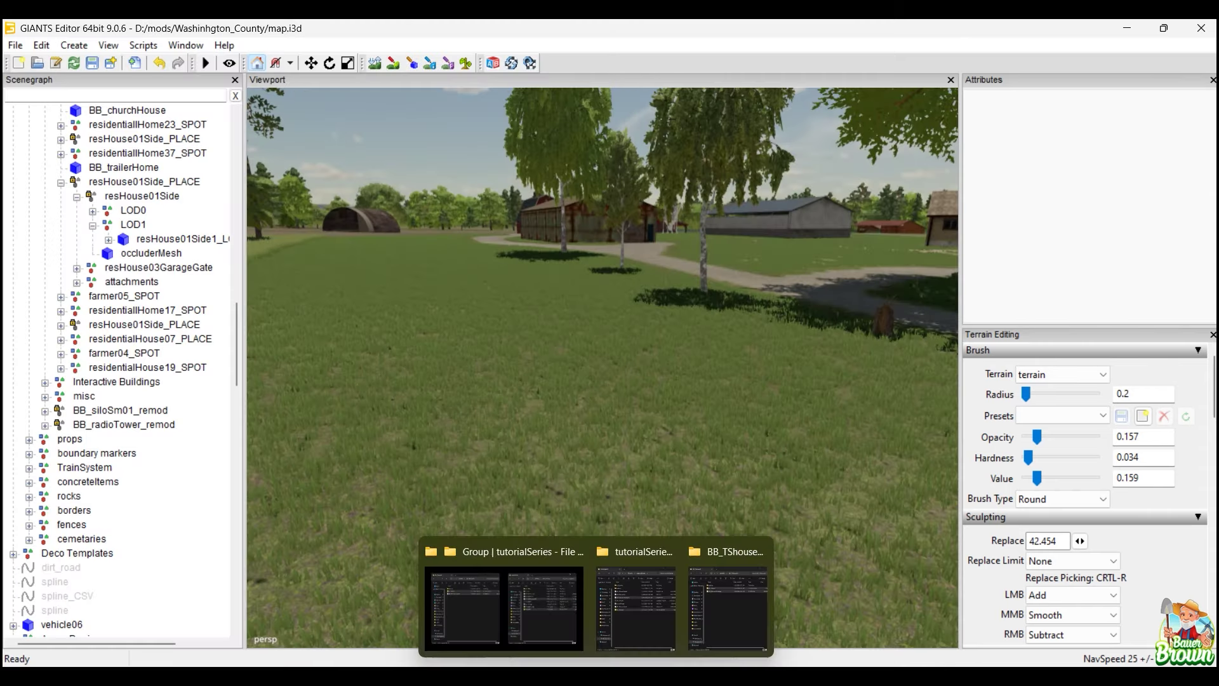
pyautogui.click(540, 567)
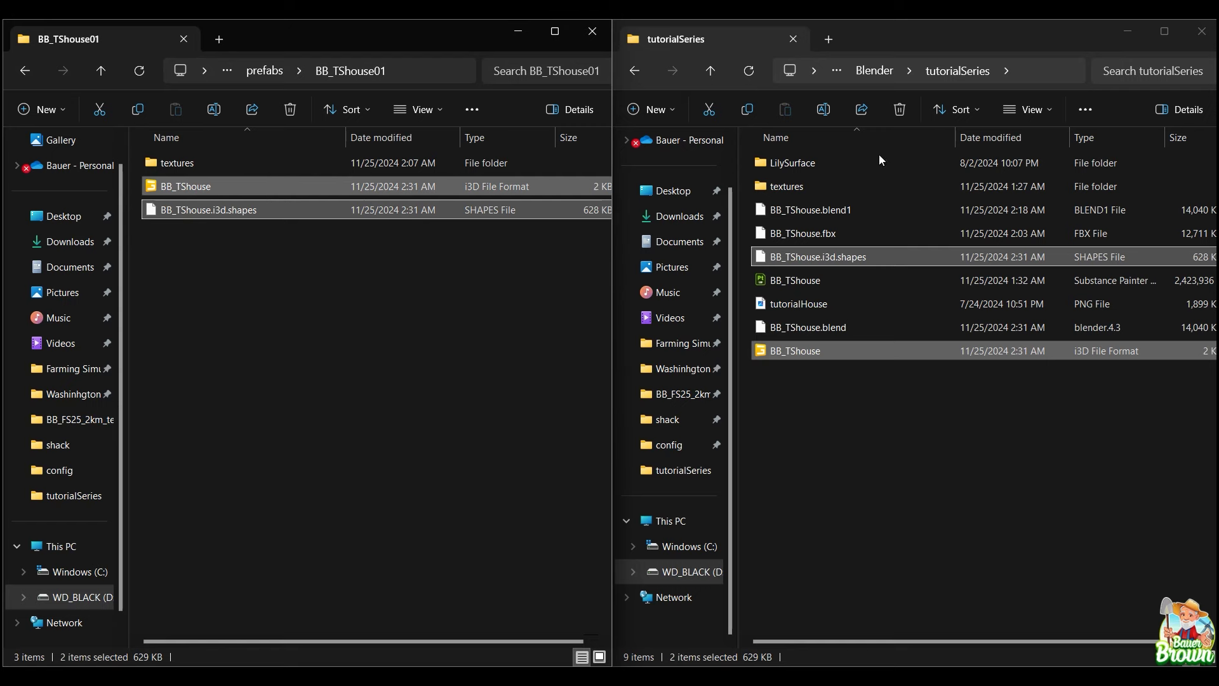
pyautogui.click(1128, 32)
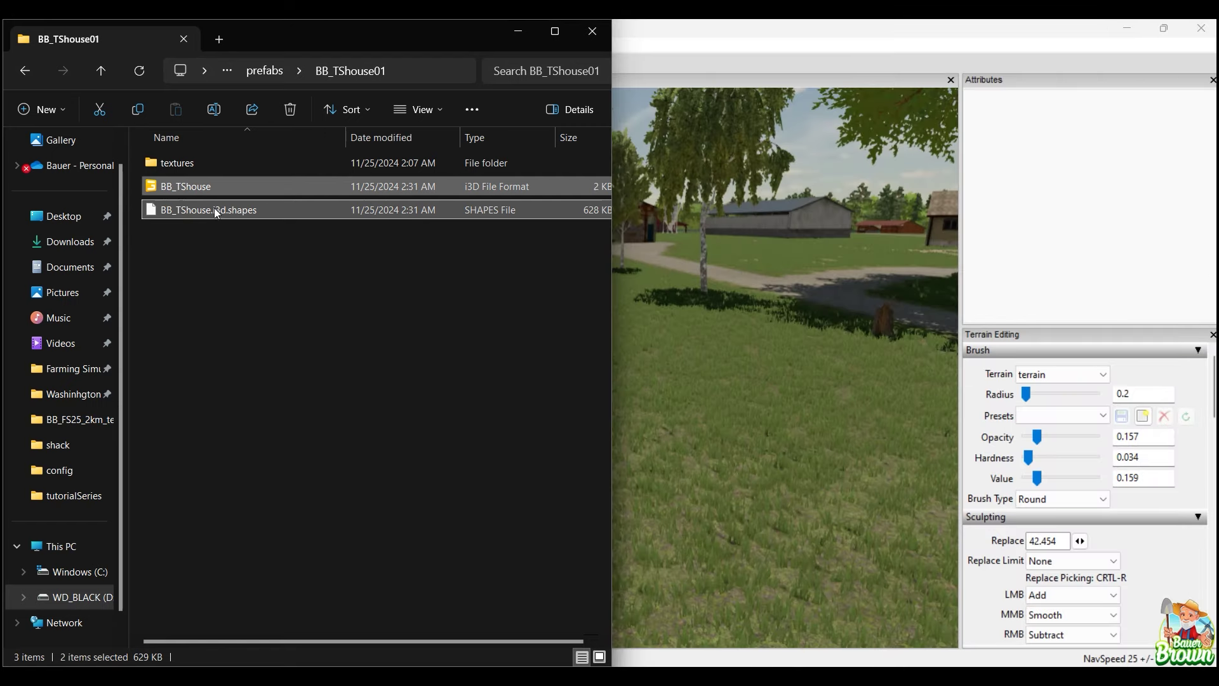
pyautogui.click(207, 190)
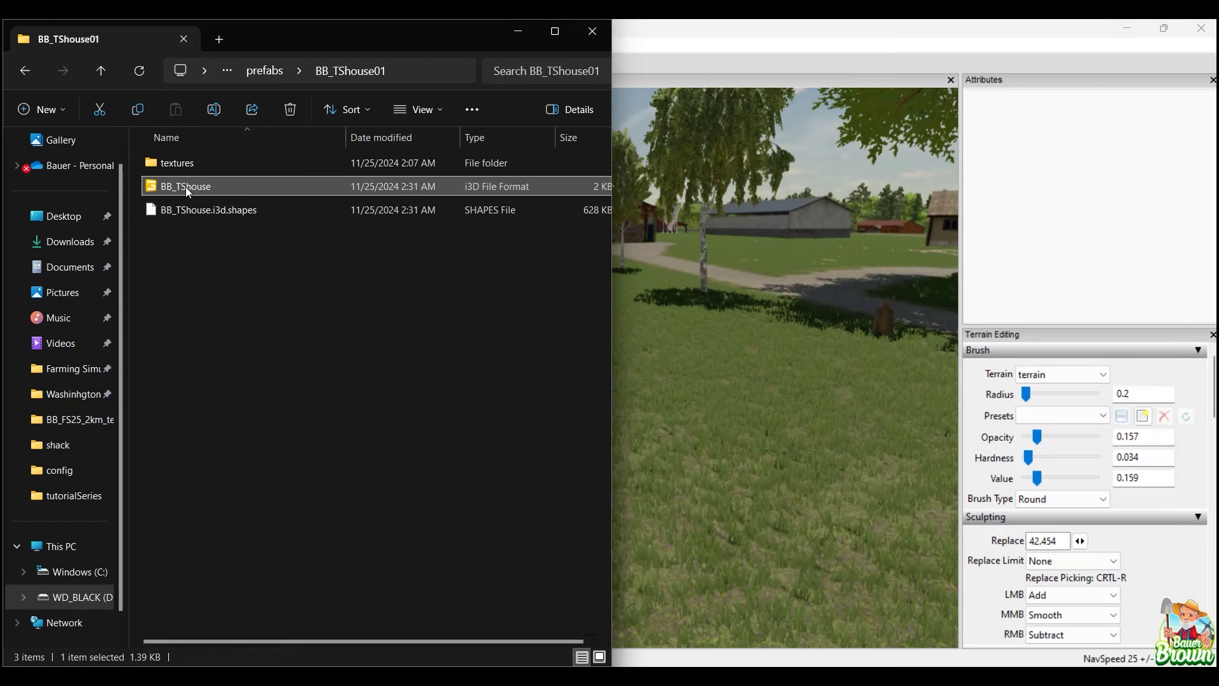
pyautogui.moveTo(177, 185); pyautogui.dragTo(748, 472)
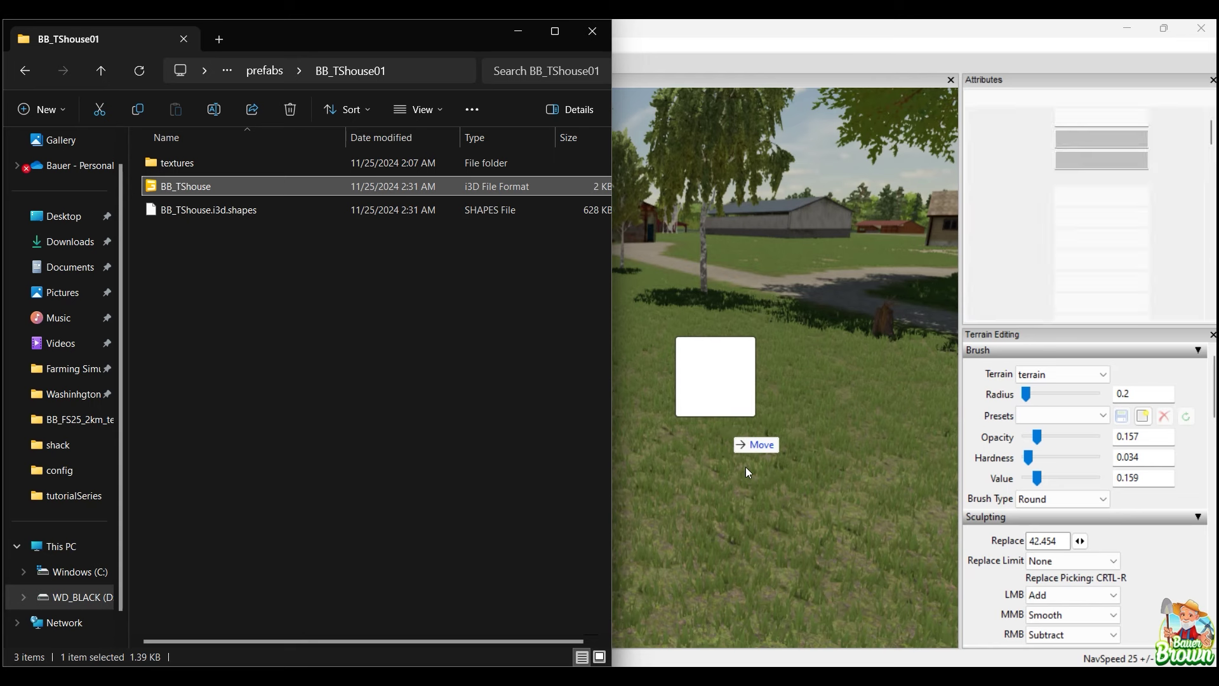
pyautogui.moveTo(741, 454); pyautogui.dragTo(744, 470)
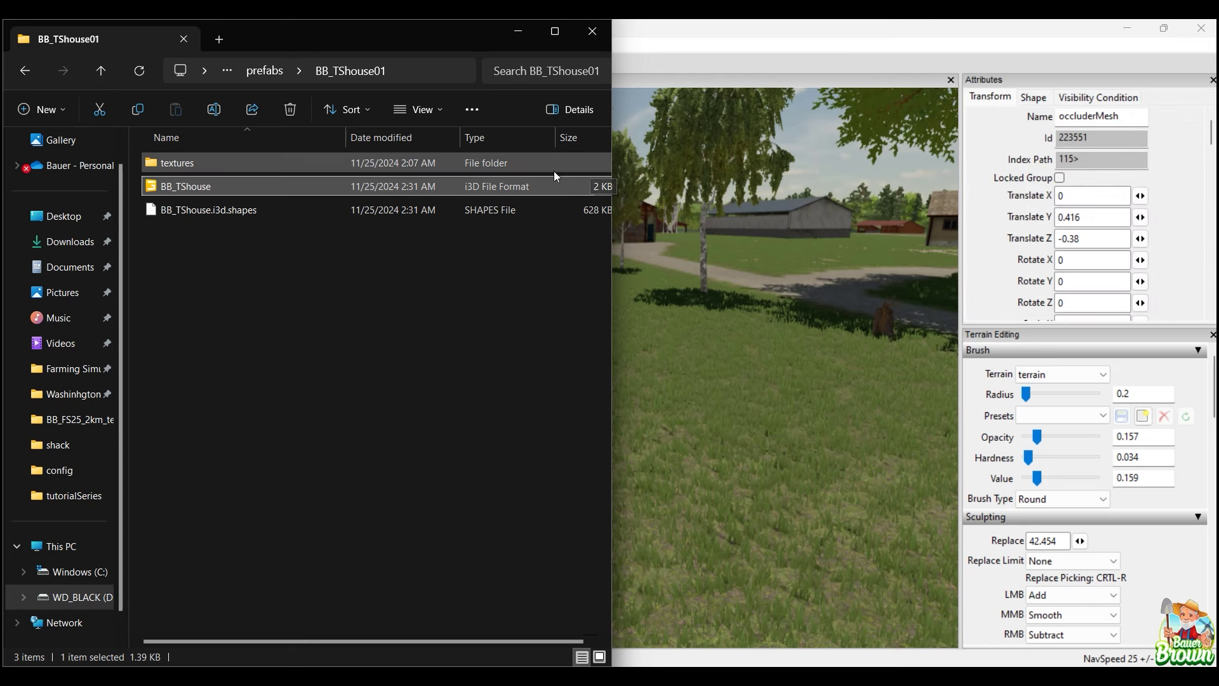
pyautogui.click(519, 31)
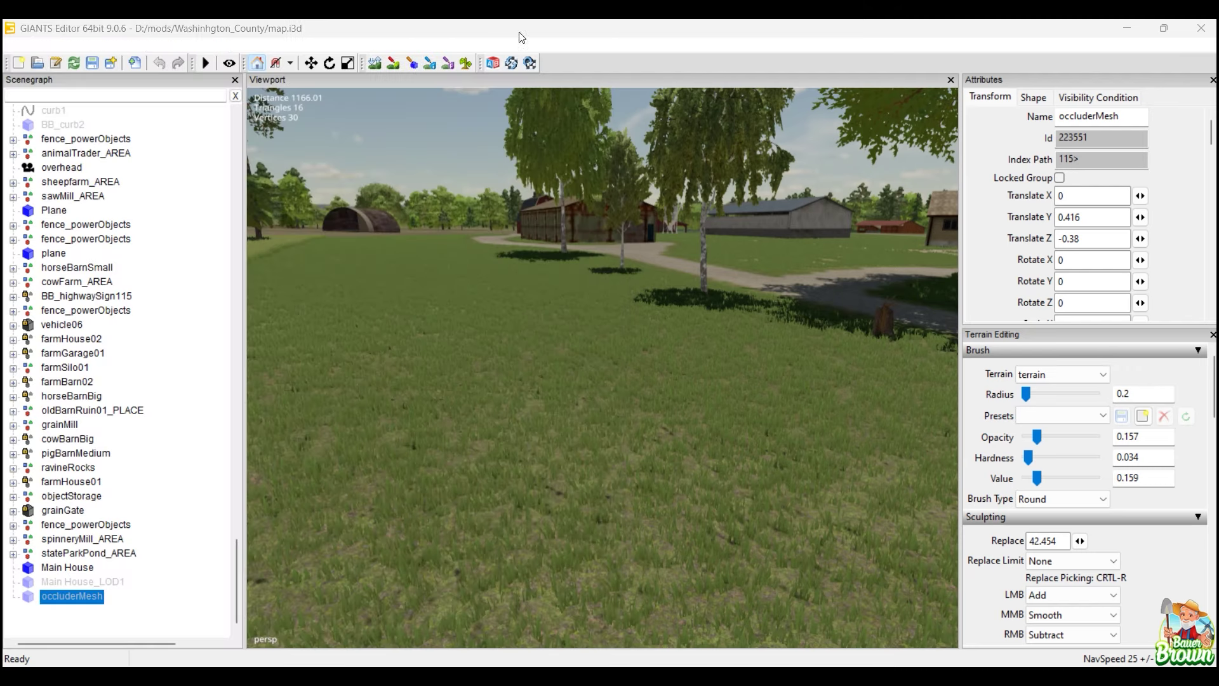
# Group the imported Main House, Main House_LOD1 and occluderMesh objects together.
pyautogui.keyDown('ctrl'); pyautogui.click(68, 570); pyautogui.keyUp('ctrl')
pyautogui.keyDown('ctrl'); pyautogui.click(68, 569); pyautogui.keyUp('ctrl')
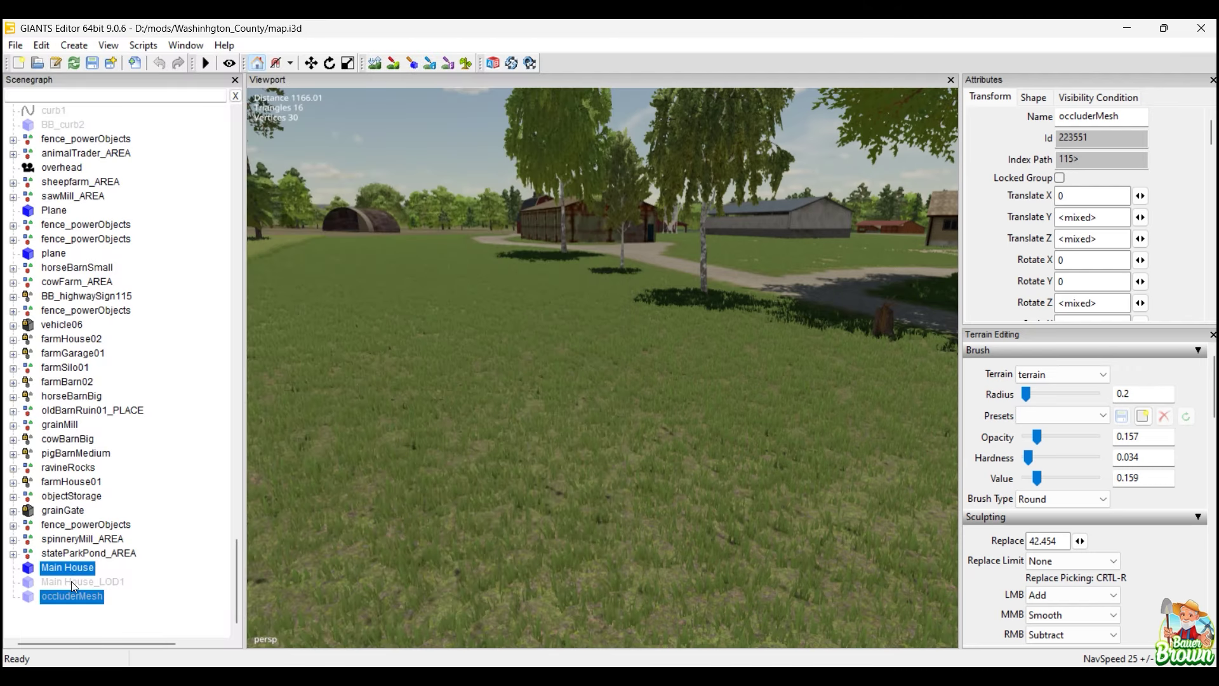
pyautogui.keyDown('ctrl'); pyautogui.click(71, 581); pyautogui.keyUp('ctrl')
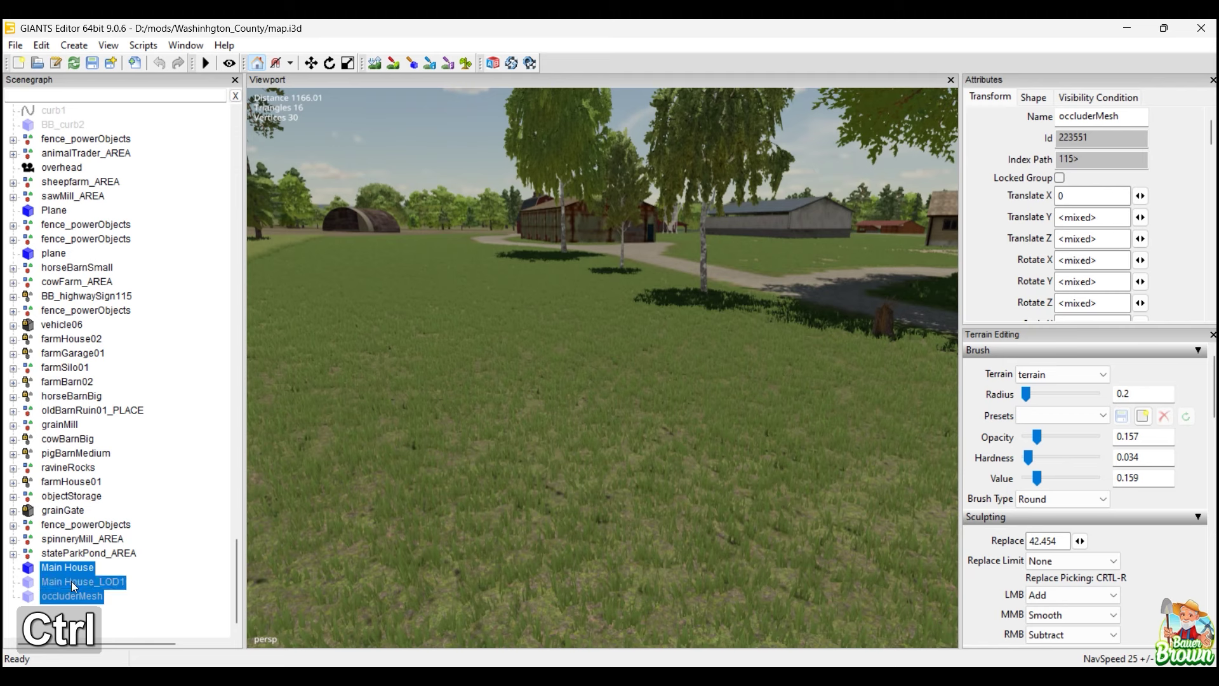
pyautogui.hotkey('ctrl', 'g')
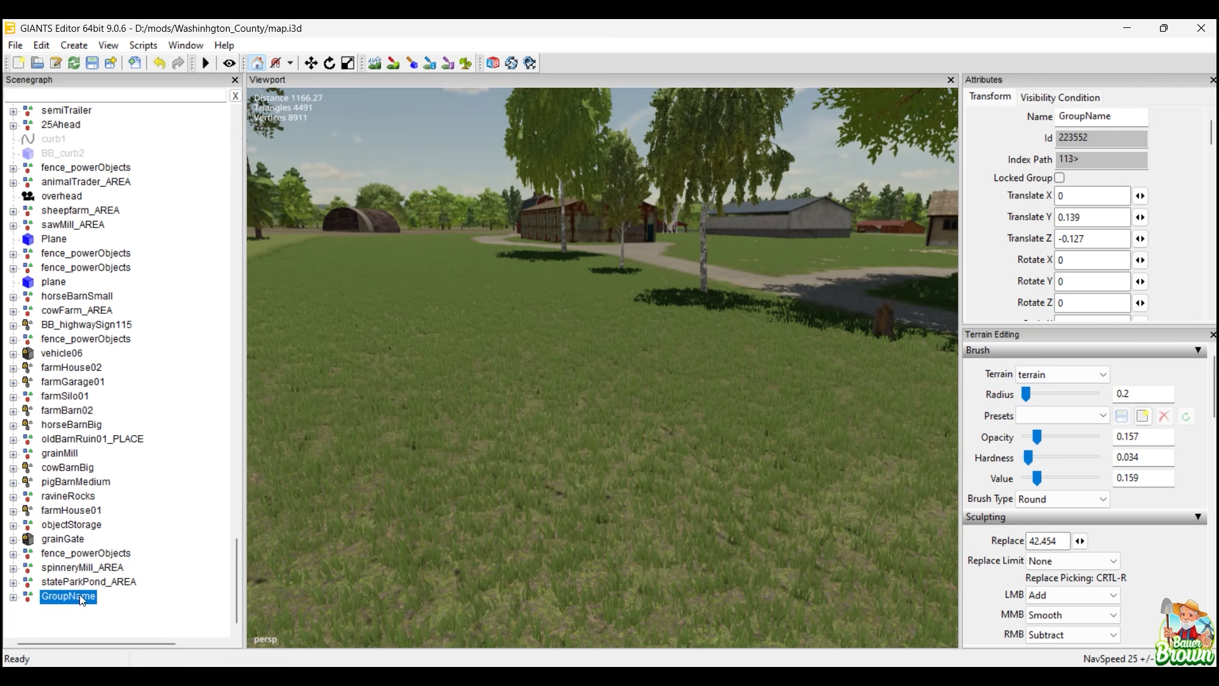
# Rename the new group of house meshes as BB_TShouse01.
pyautogui.doubleClick(68, 597)
pyautogui.write('B')
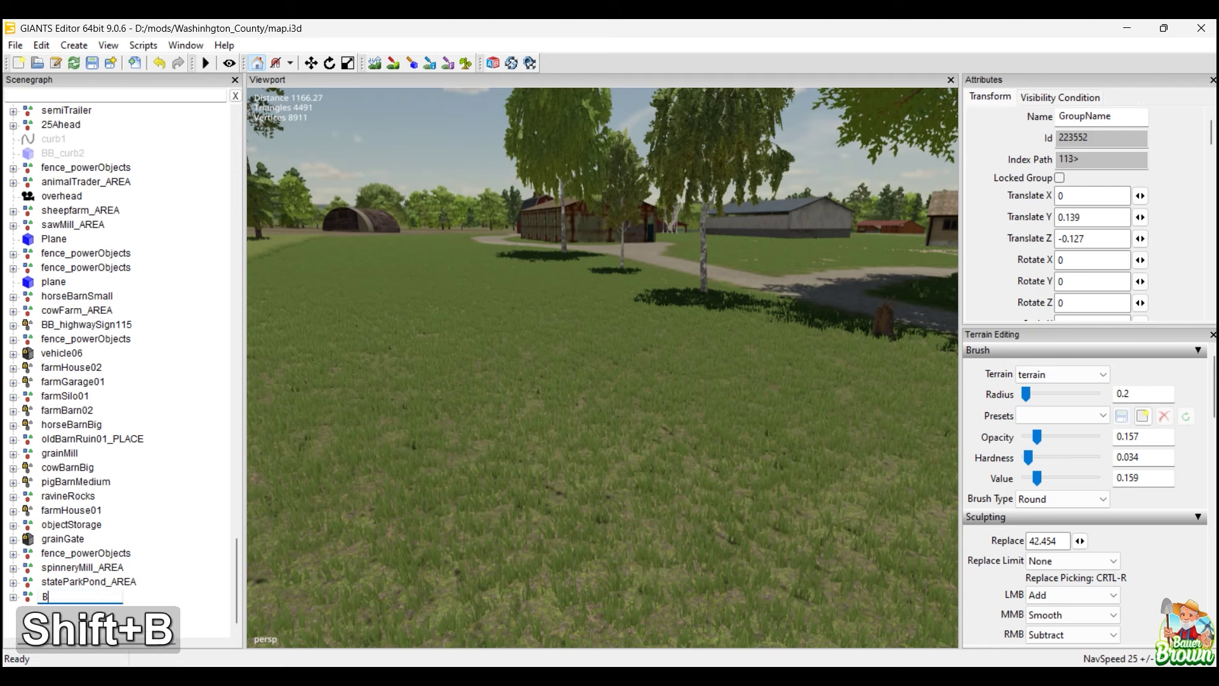
pyautogui.write('B_TSh')
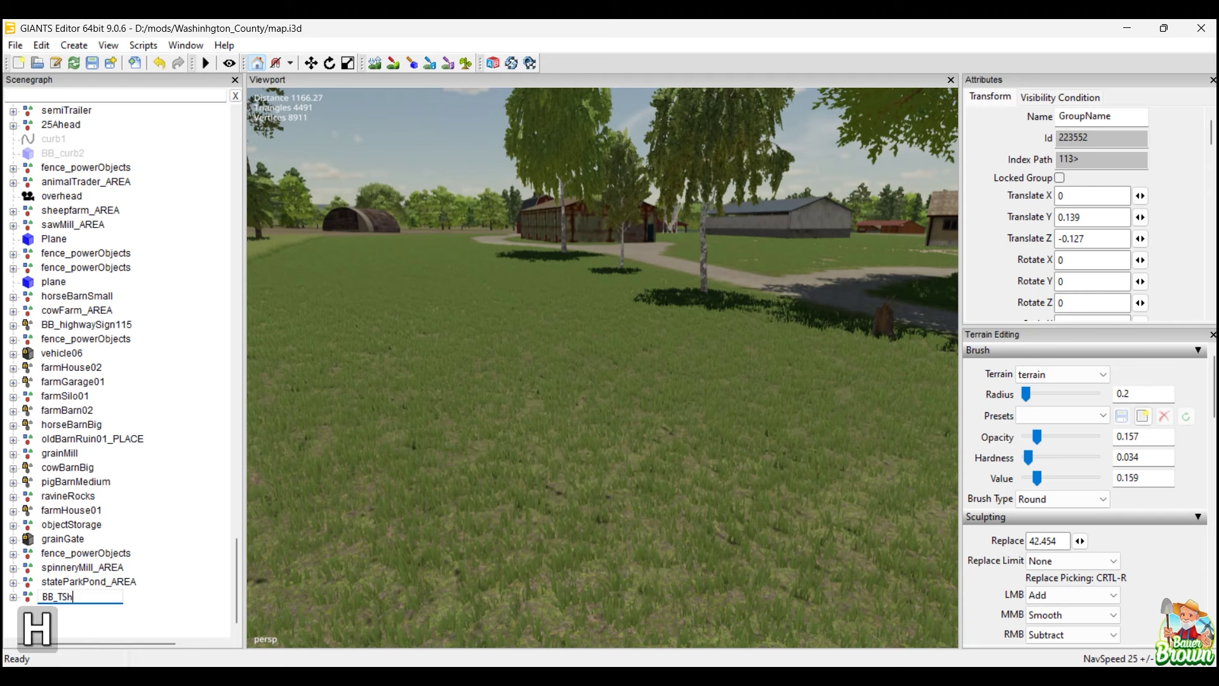
pyautogui.write('ouse0')
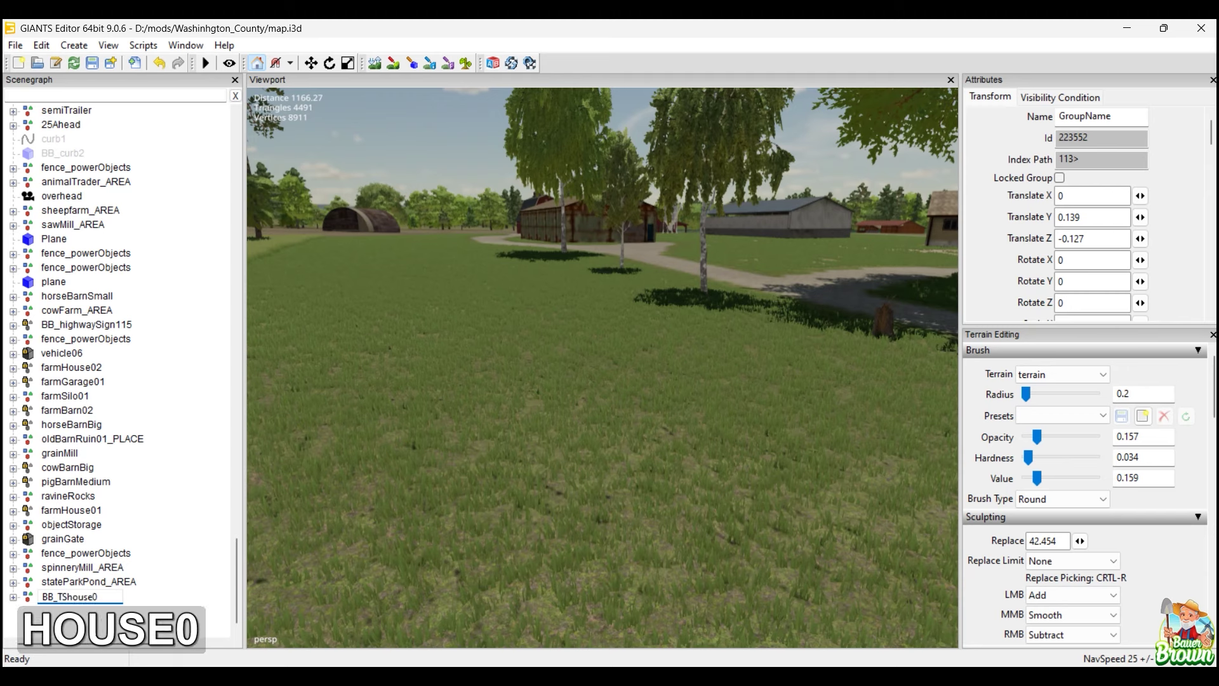
pyautogui.write('1')
pyautogui.press('Return')
# Move the BB_TShouse01 group into the houses group under buildings.
pyautogui.hotkey('ctrl', 'x')
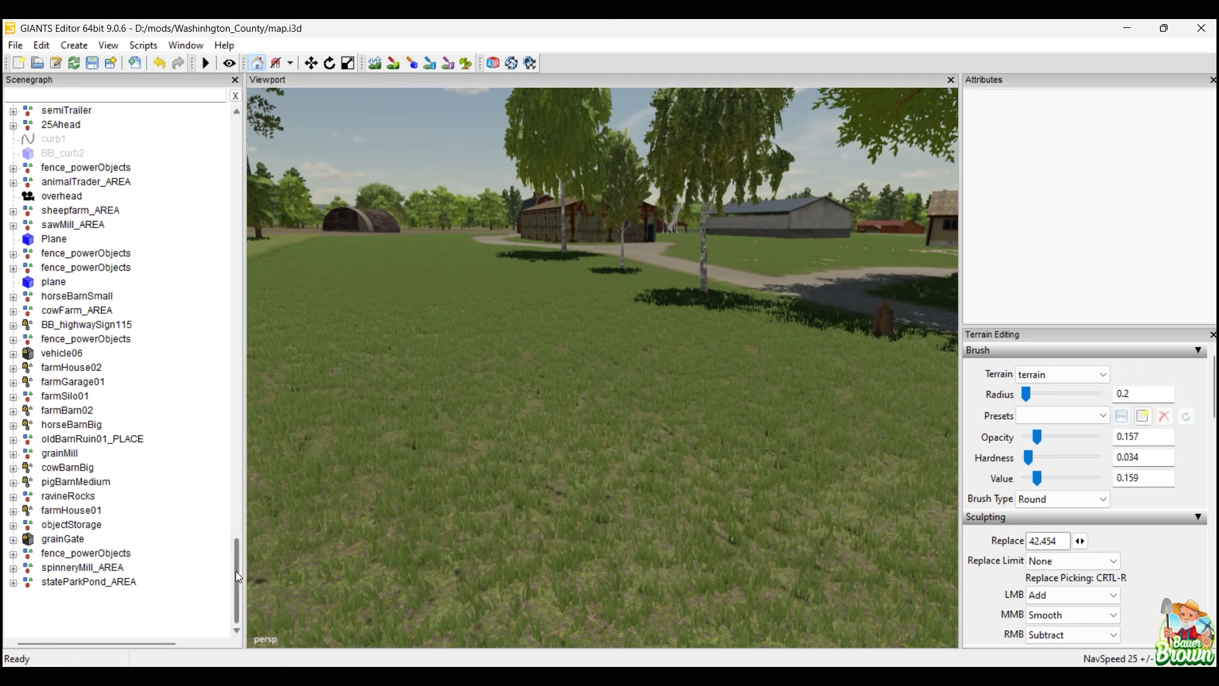
pyautogui.moveTo(235, 570); pyautogui.dragTo(85, 236)
pyautogui.click(100, 215)
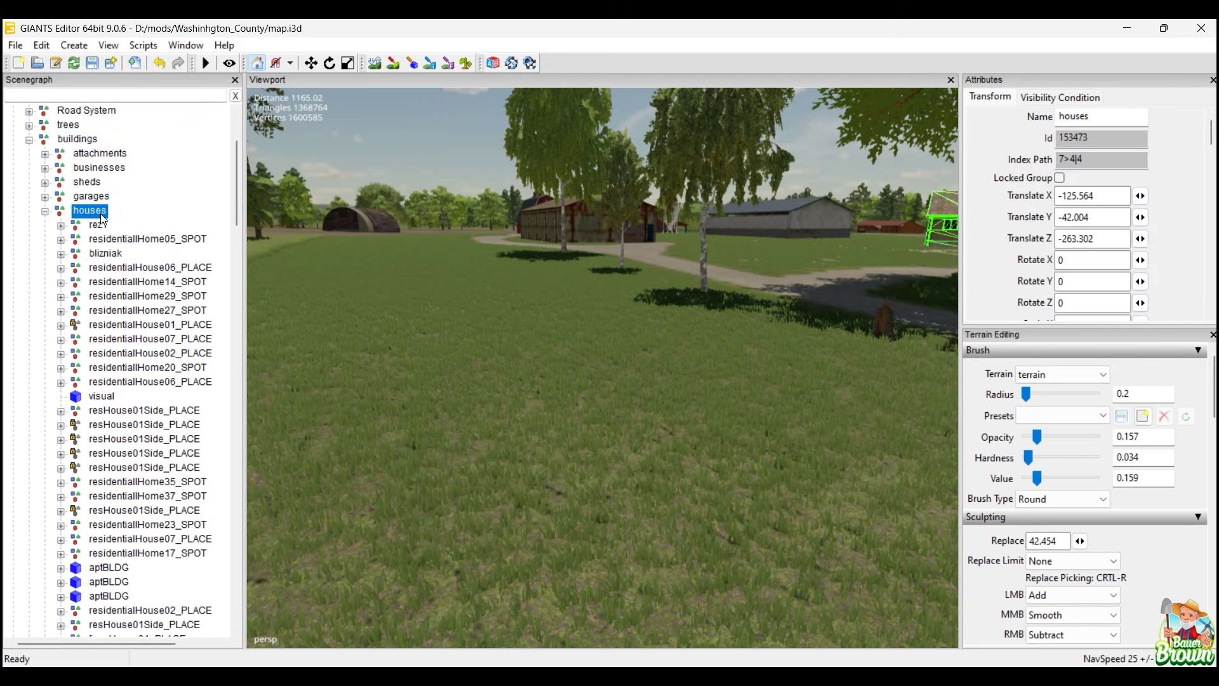
pyautogui.hotkey('ctrl', 'v')
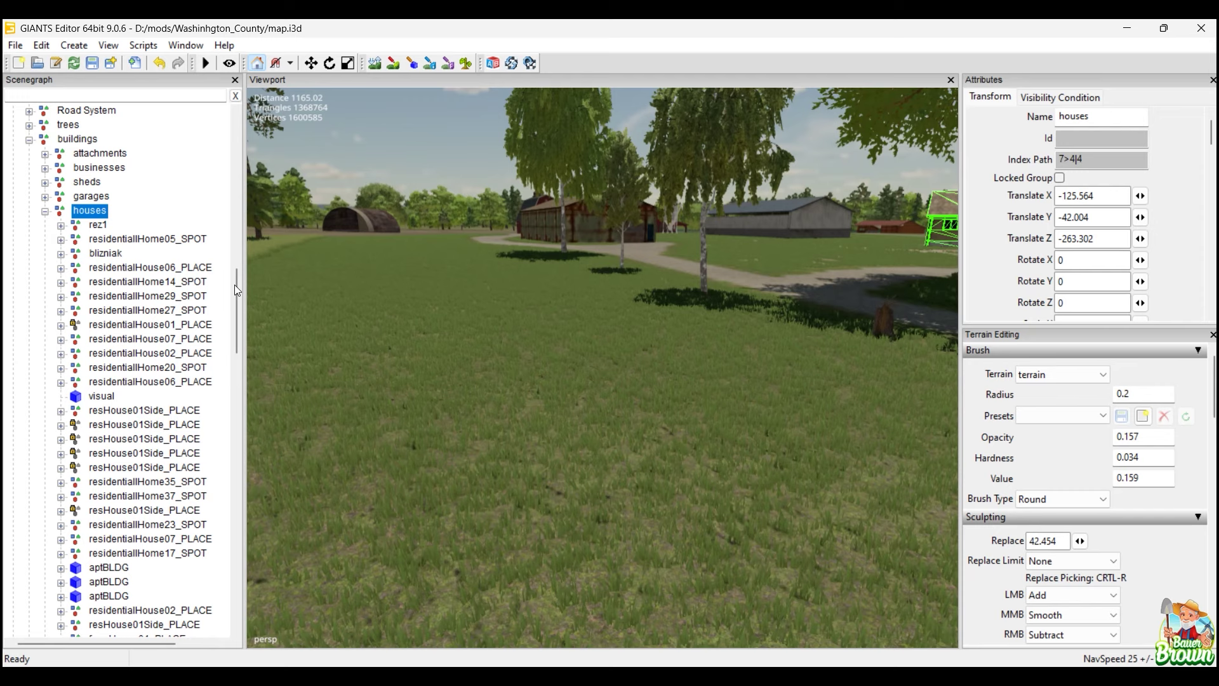
# Rename the Main House mesh inside BB_TShouse01 as MainHouse, without the space.
pyautogui.scroll(-3, 96, 463)
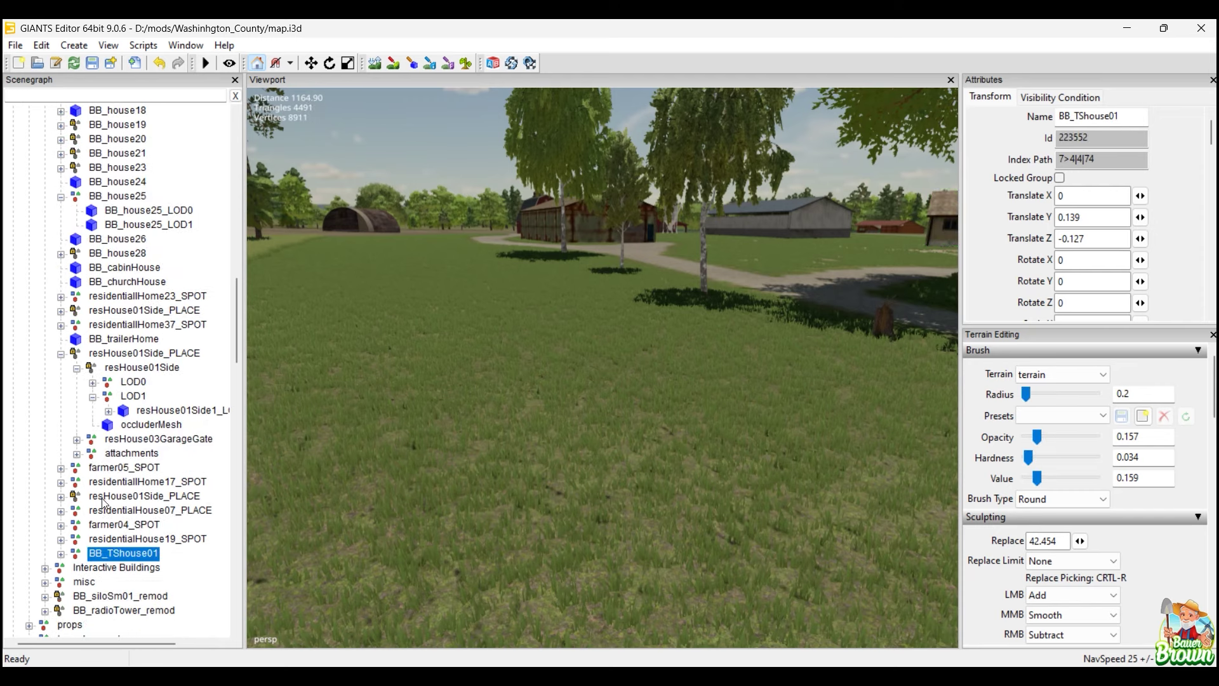
pyautogui.click(61, 510)
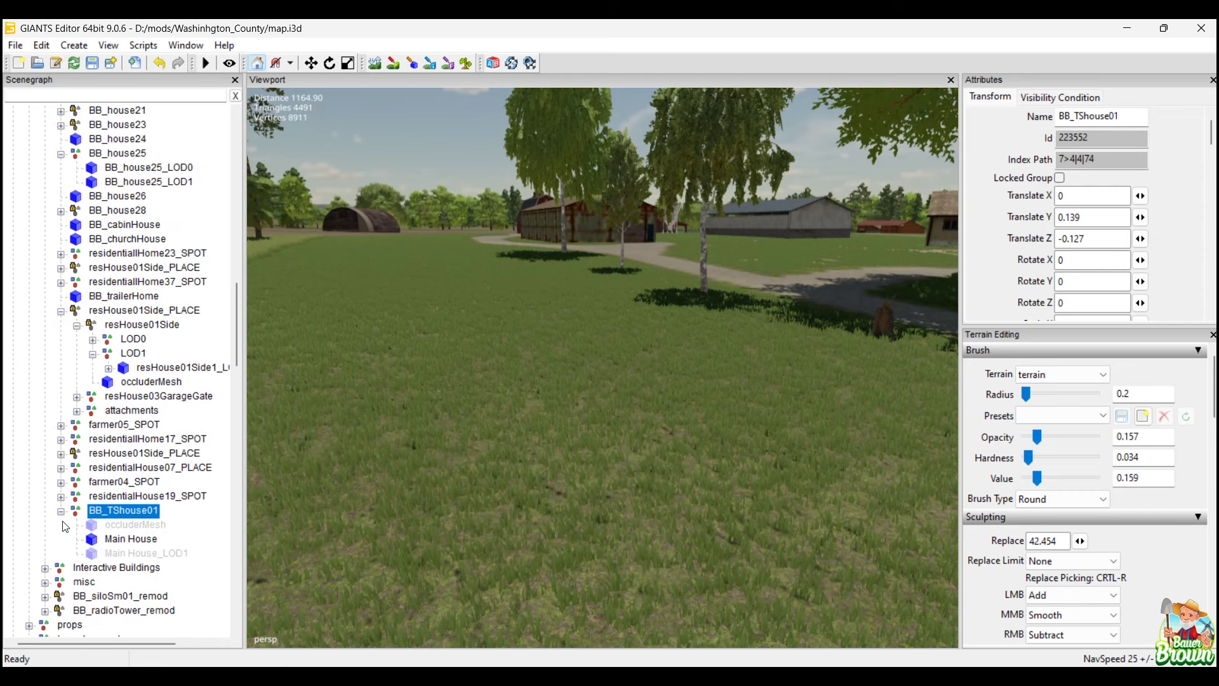
pyautogui.click(124, 541)
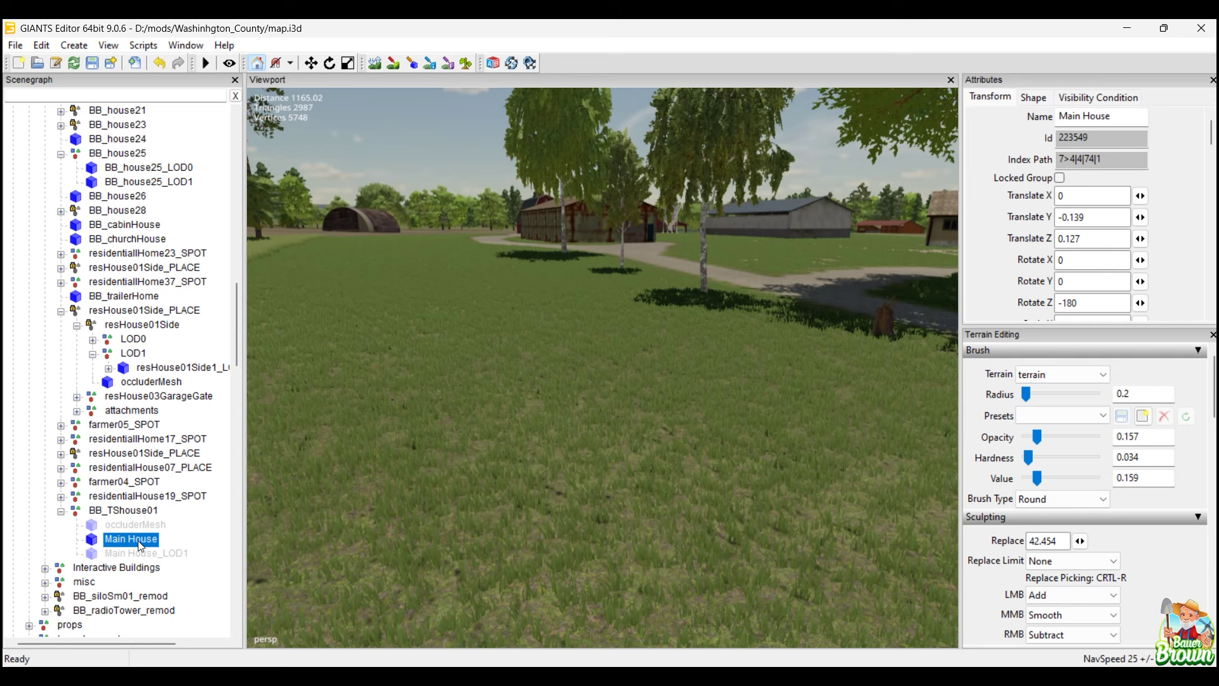
pyautogui.click(139, 545)
pyautogui.click(178, 540)
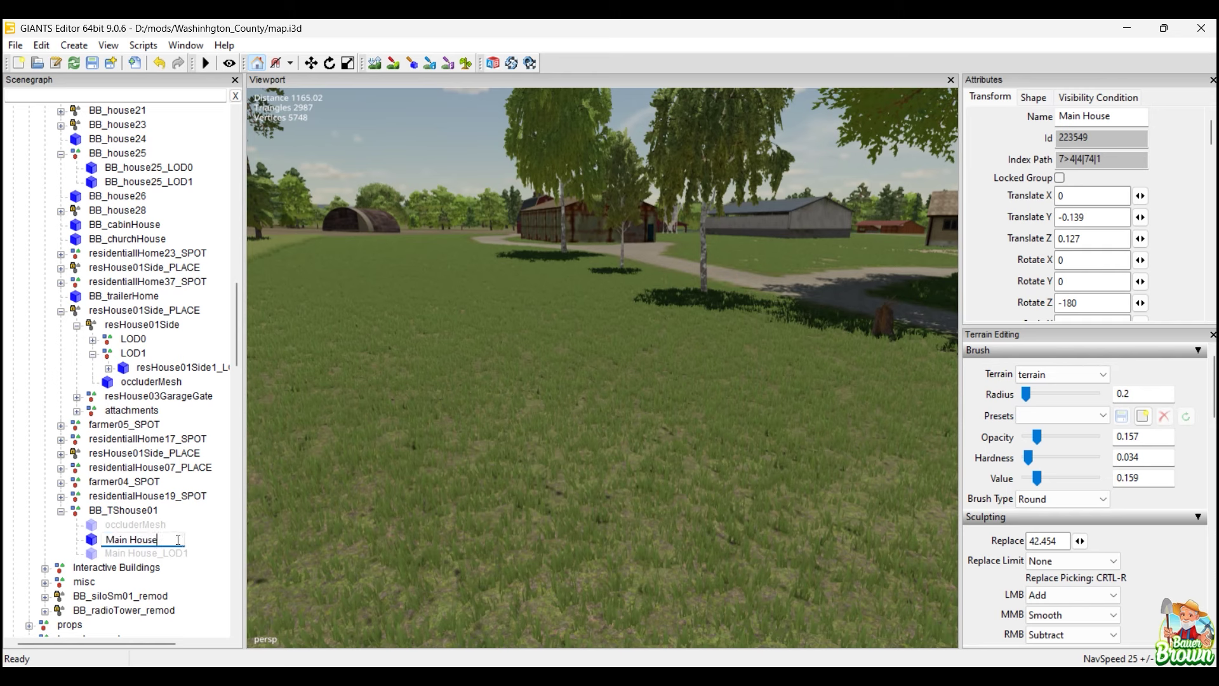
pyautogui.press('Left')
pyautogui.press('Left')
pyautogui.press('Left')
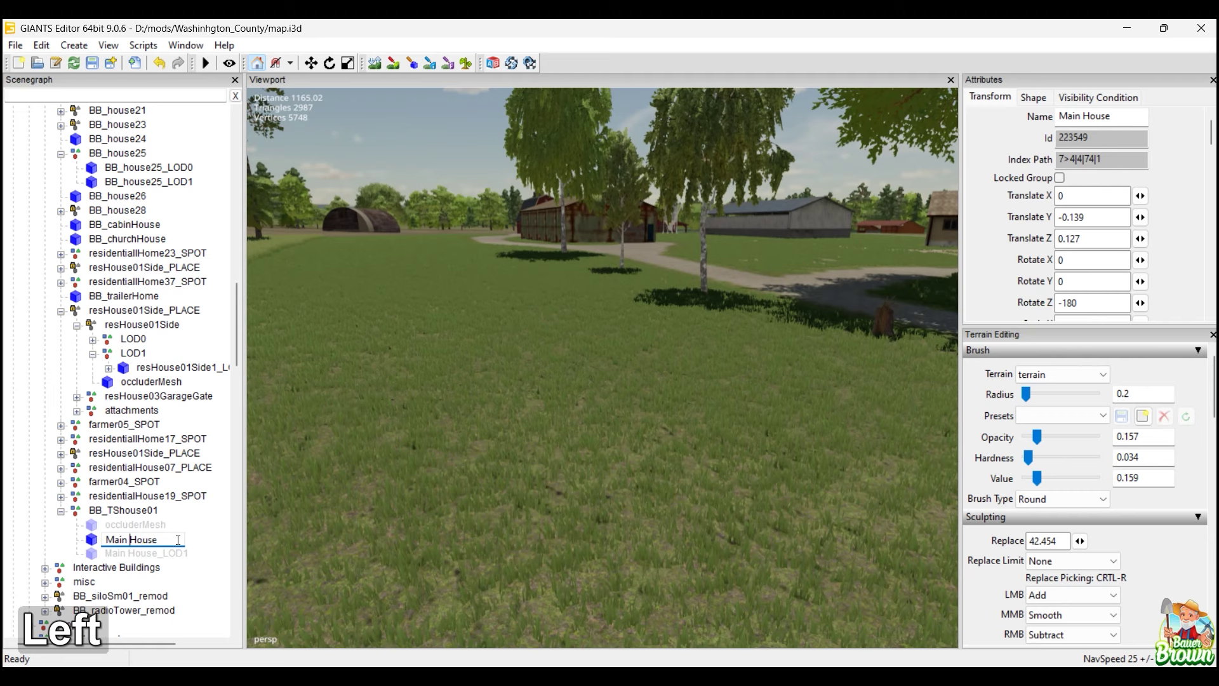
pyautogui.press('BackSpace')
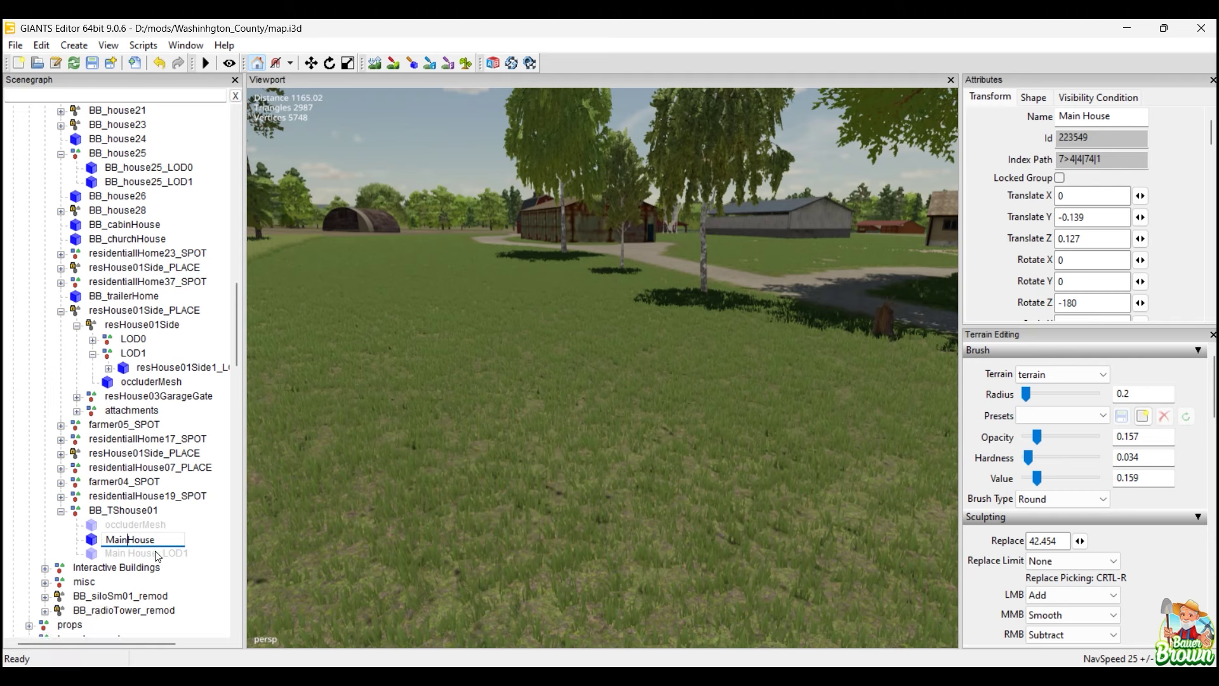
# Rename the Main House_LOD1 mesh inside BB_TShouse01 as MainHouse_LOD1.
pyautogui.click(136, 557)
pyautogui.click(129, 552)
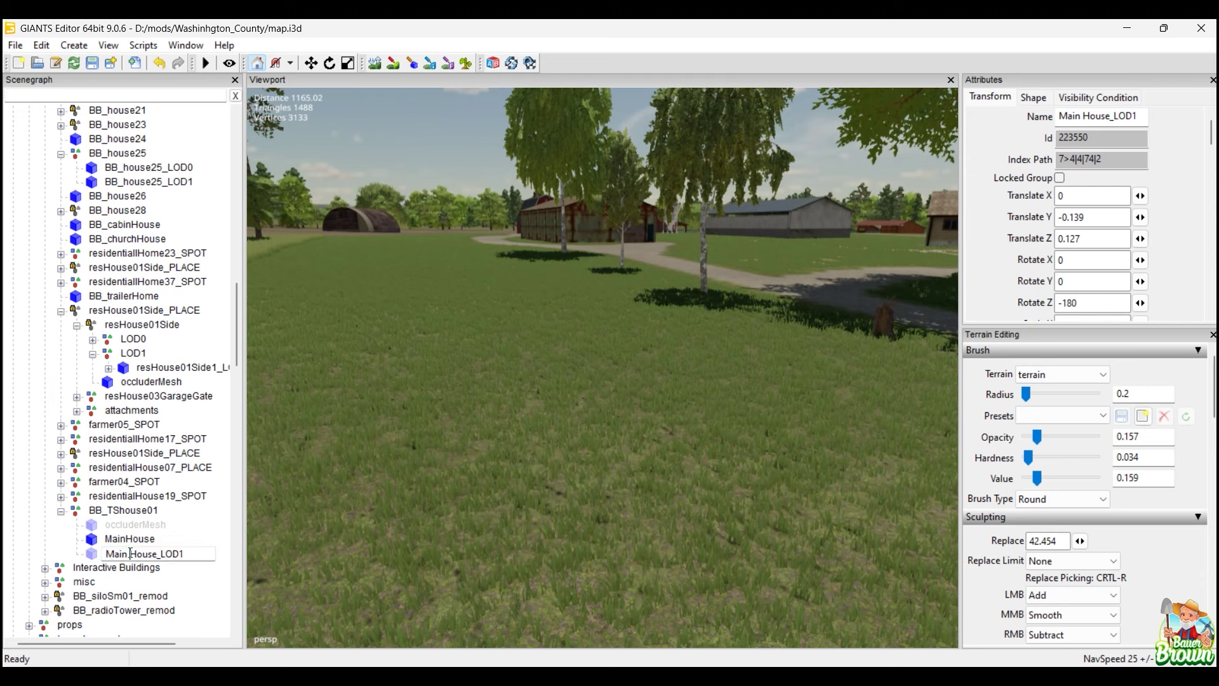
pyautogui.press('BackSpace')
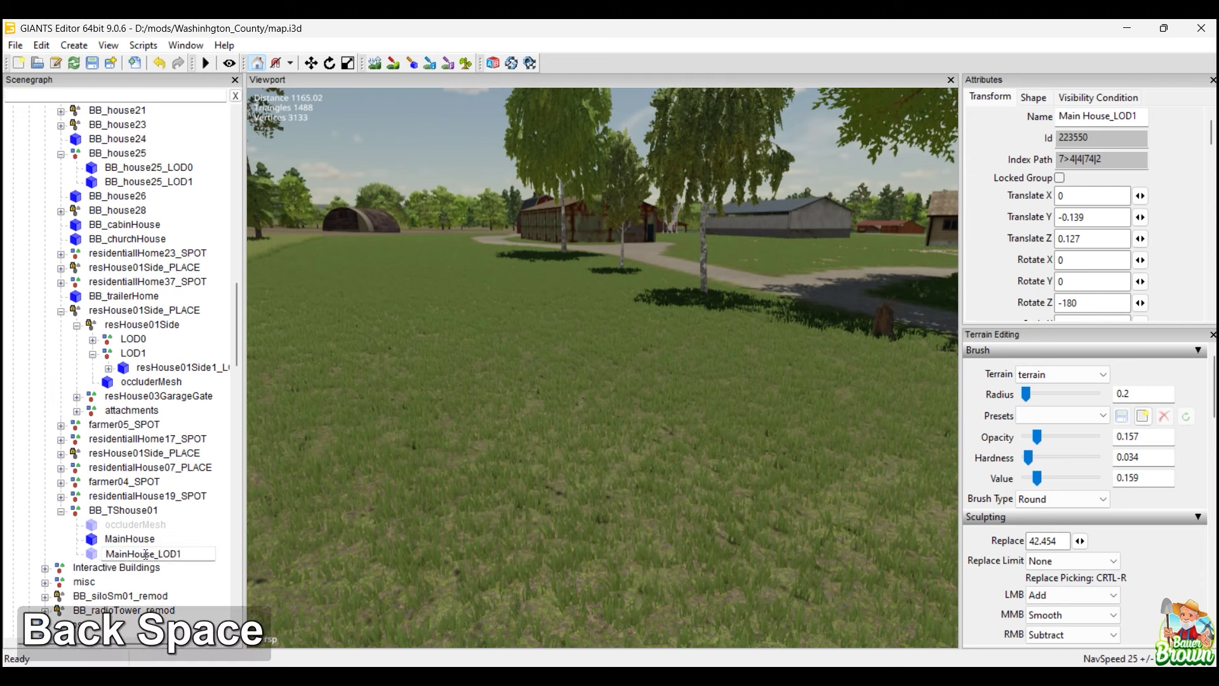
# Rename the MainHouse mesh inside BB_TShouse01 as MainHouse_LOD0.
pyautogui.click(160, 538)
pyautogui.click(160, 538)
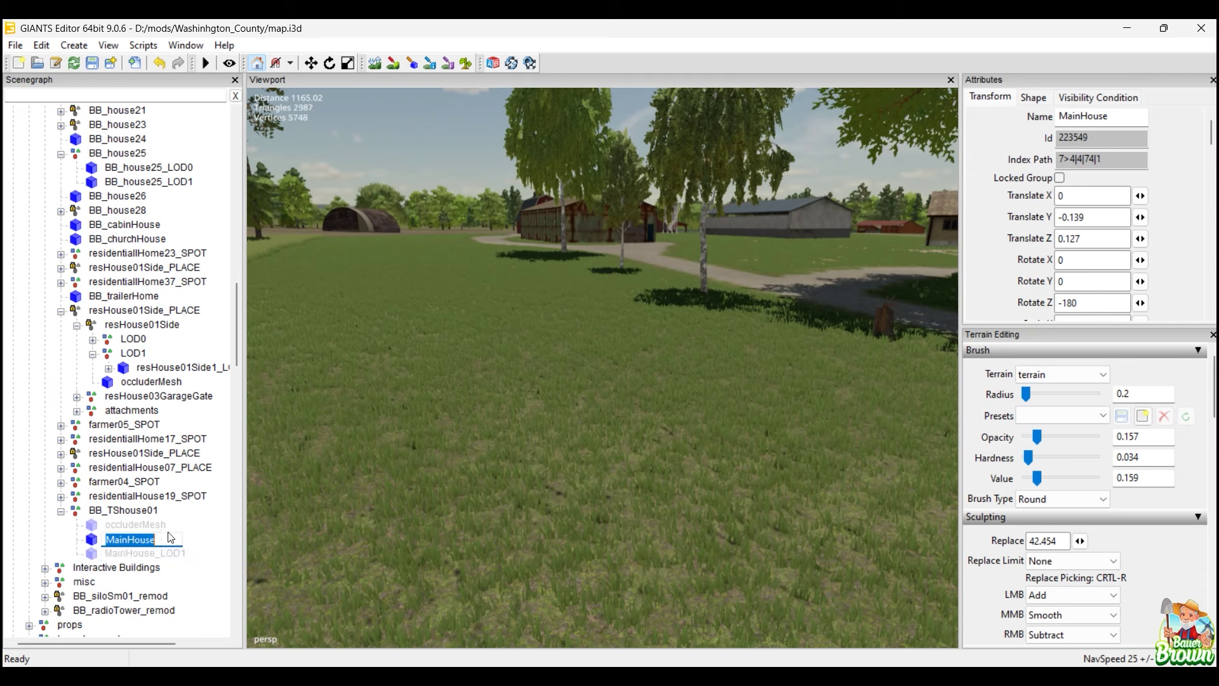
pyautogui.press('Right')
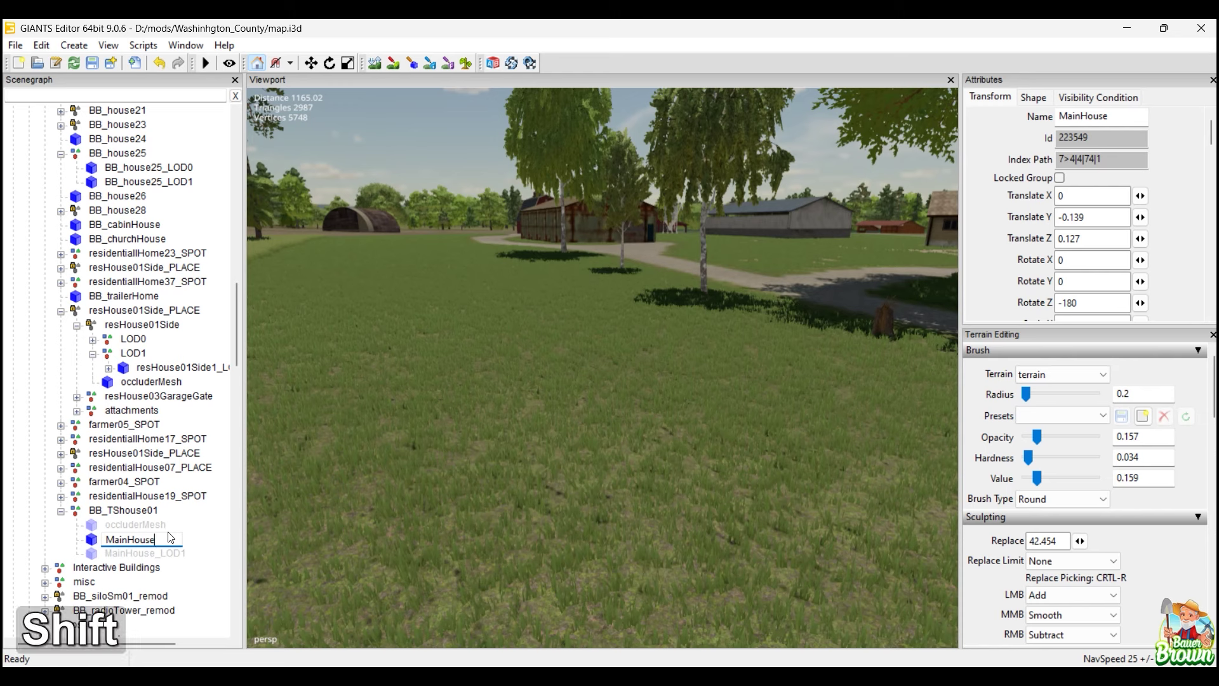
pyautogui.write('_LOD')
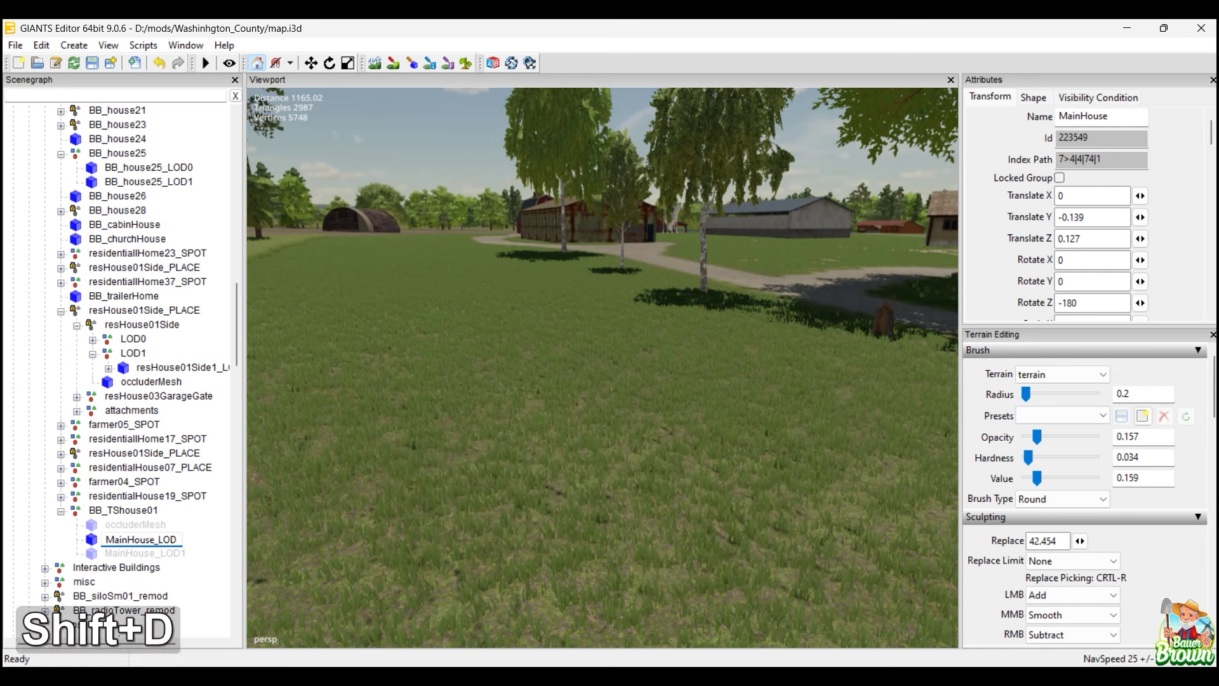
pyautogui.write('0')
pyautogui.press('Return')
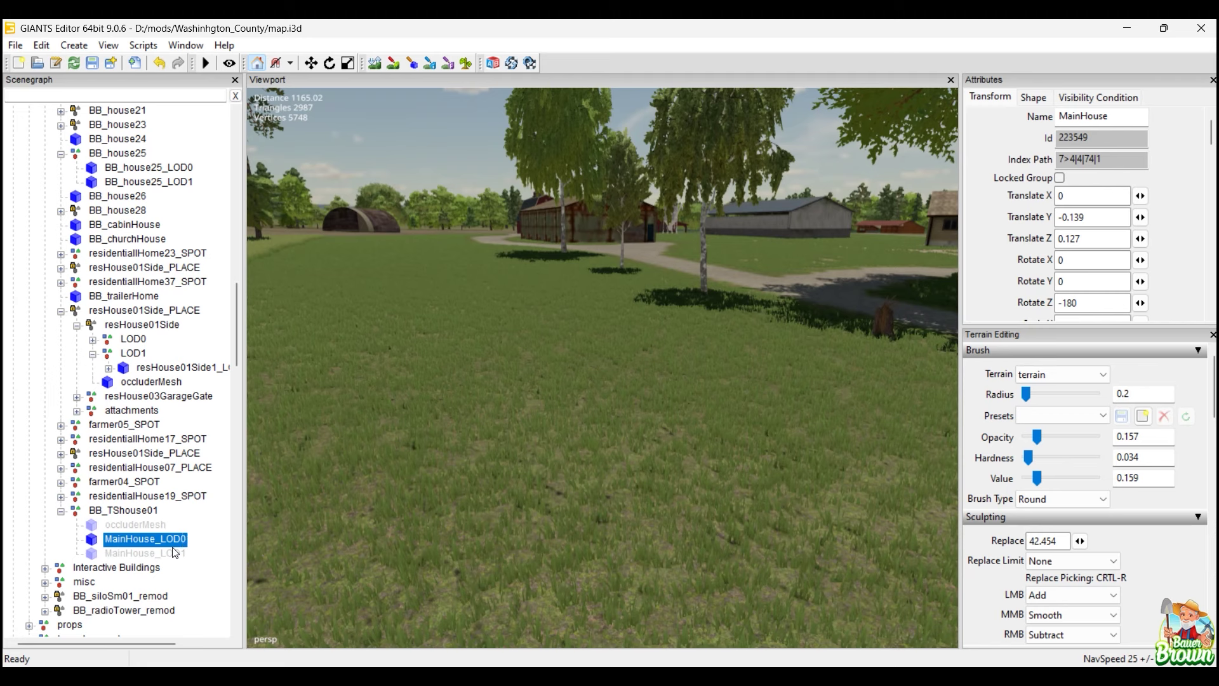
# Unhide the MainHouse_LOD1 mesh and enable its Rigid Body option.
pyautogui.click(178, 555)
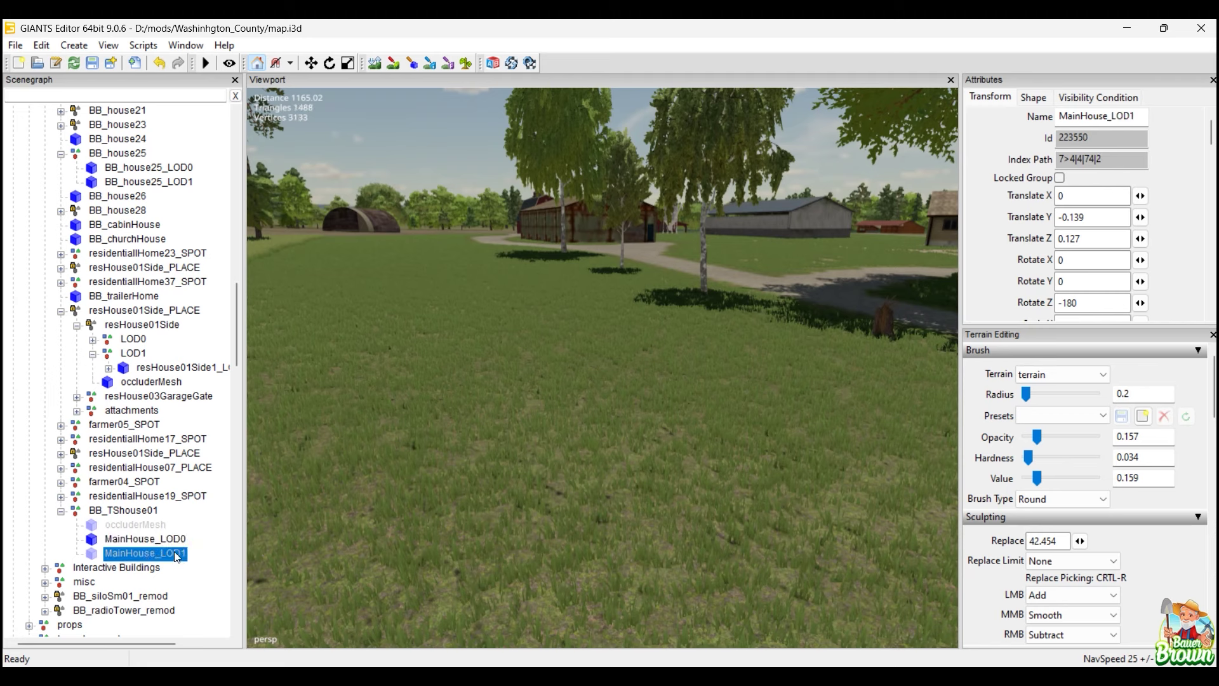
pyautogui.hotkey('shift', 'h')
pyautogui.scroll(-4, 1143, 146)
pyautogui.scroll(-3, 1146, 259)
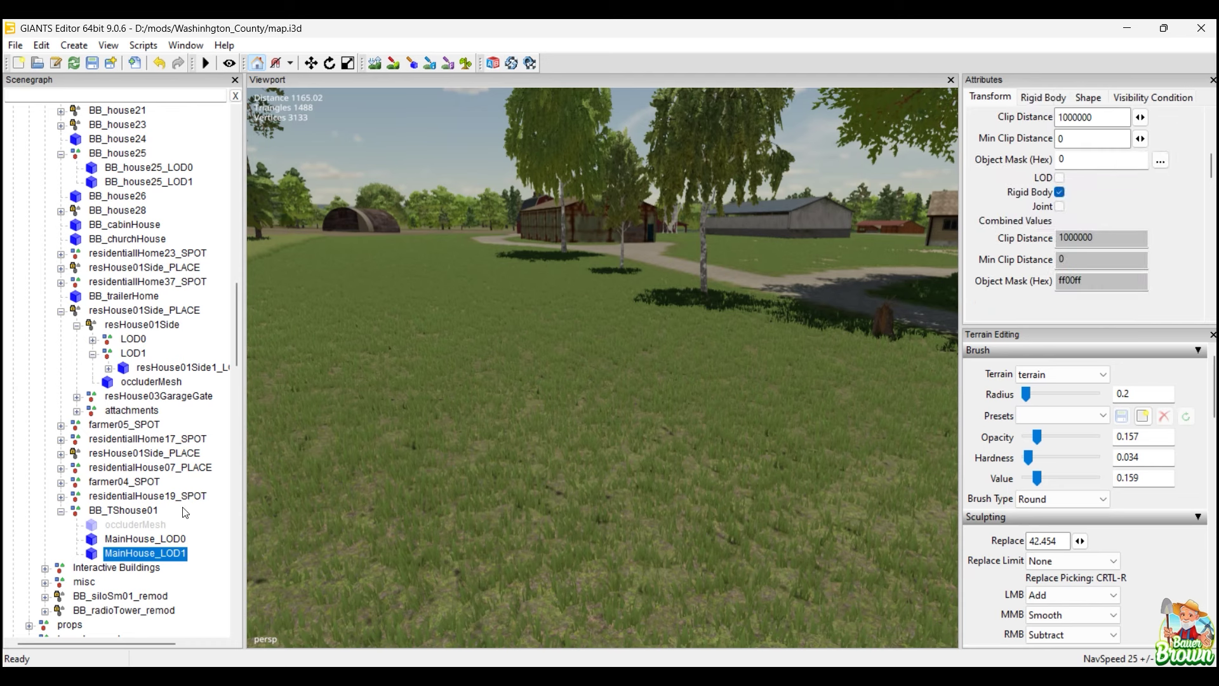
pyautogui.click(151, 539)
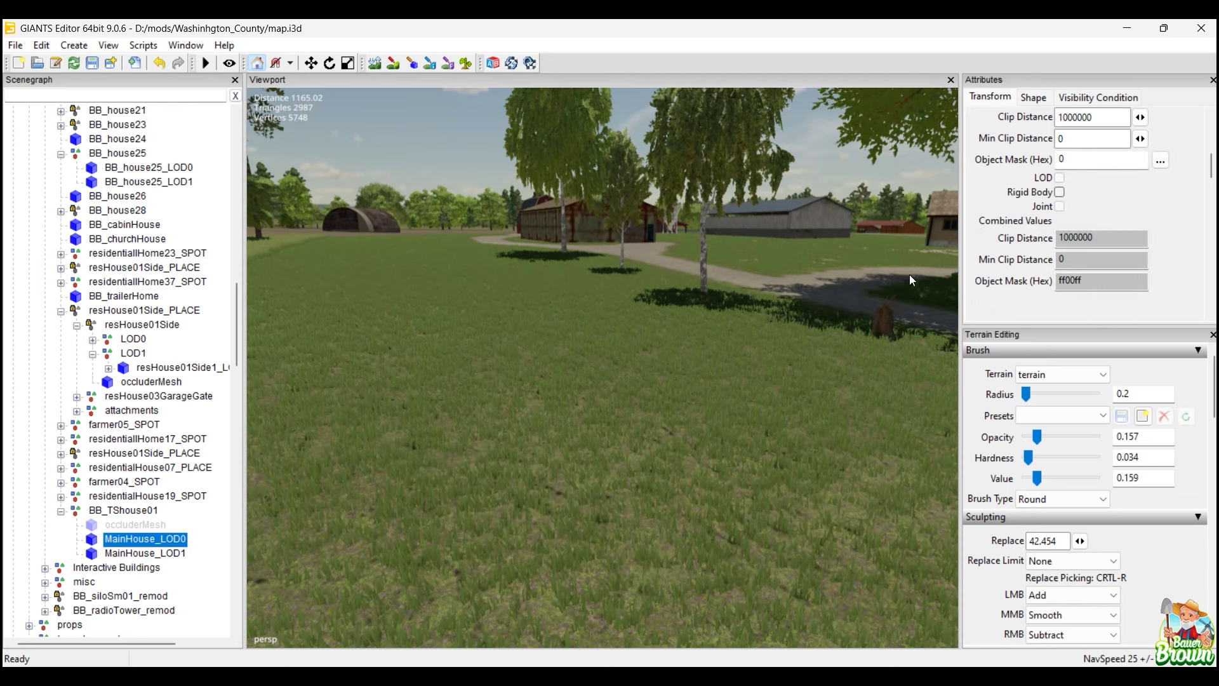
pyautogui.click(1059, 192)
# Enable the LOD option on the BB_TShouse01 group and collapse the group.
pyautogui.click(152, 512)
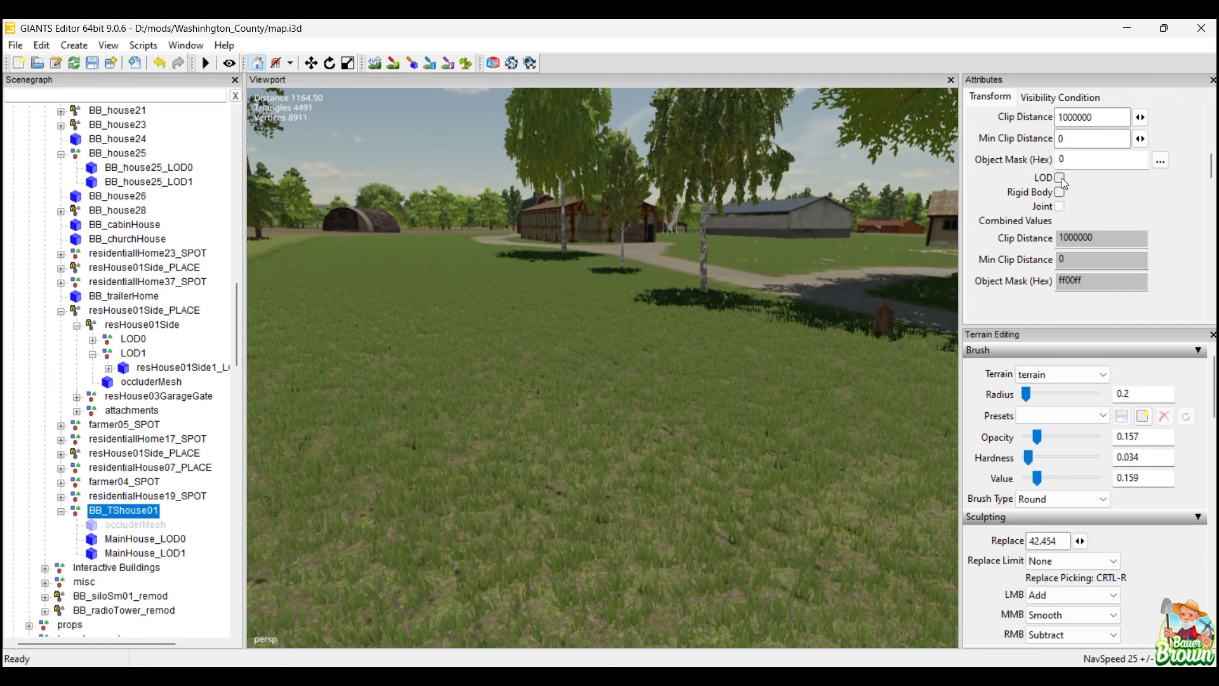
pyautogui.press('Escape')
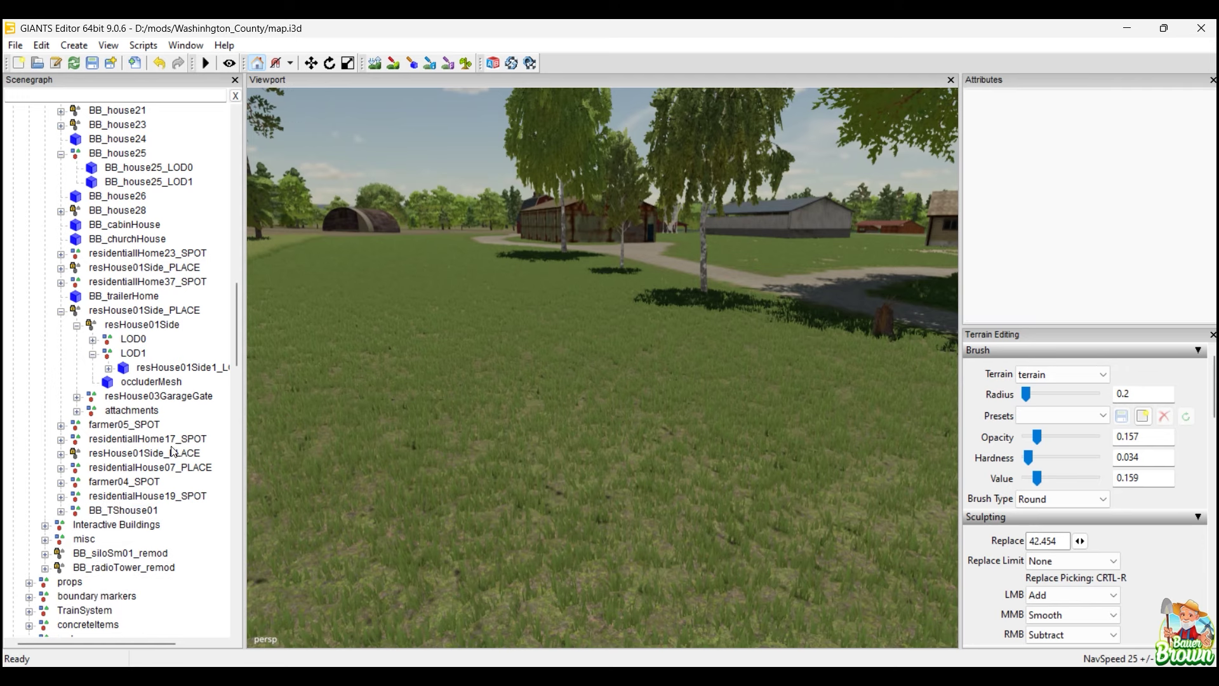
pyautogui.moveTo(236, 310)
pyautogui.mouseDown()
pyautogui.moveTo(239, 362)
pyautogui.moveTo(243, 303)
pyautogui.mouseUp()
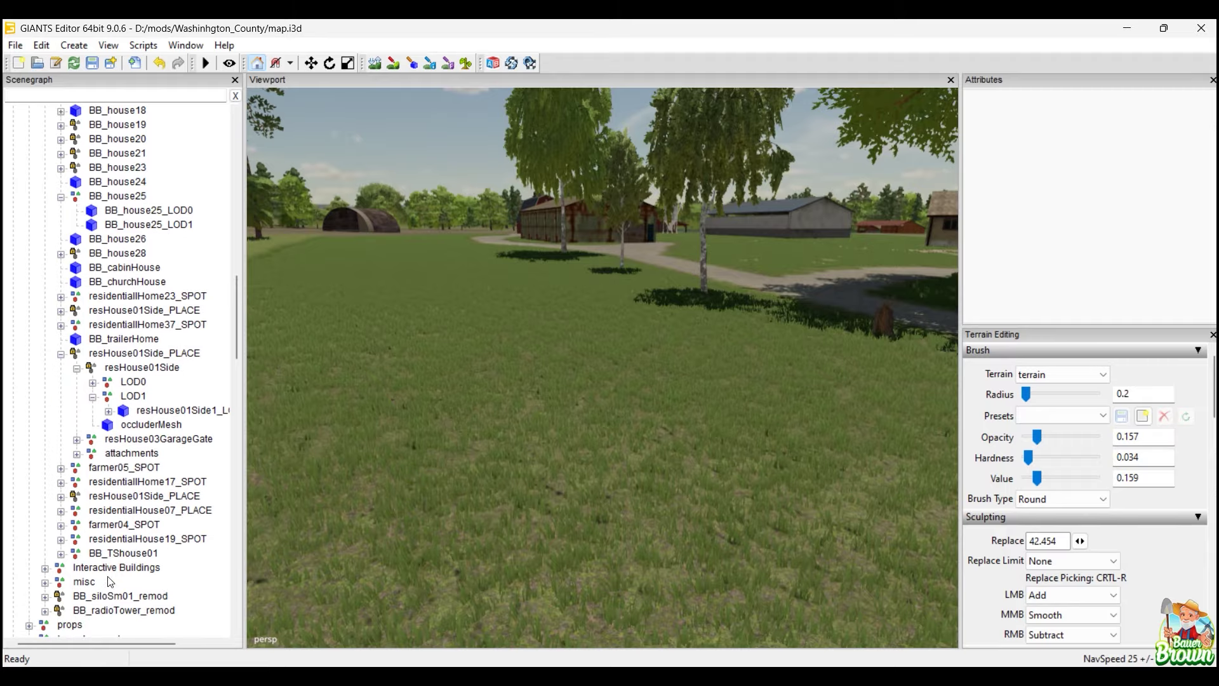
# Place the BB_TShouse01 house on the grass beside the road, near the utility pole.
pyautogui.click(121, 553)
pyautogui.hotkey('ctrl', 'b')
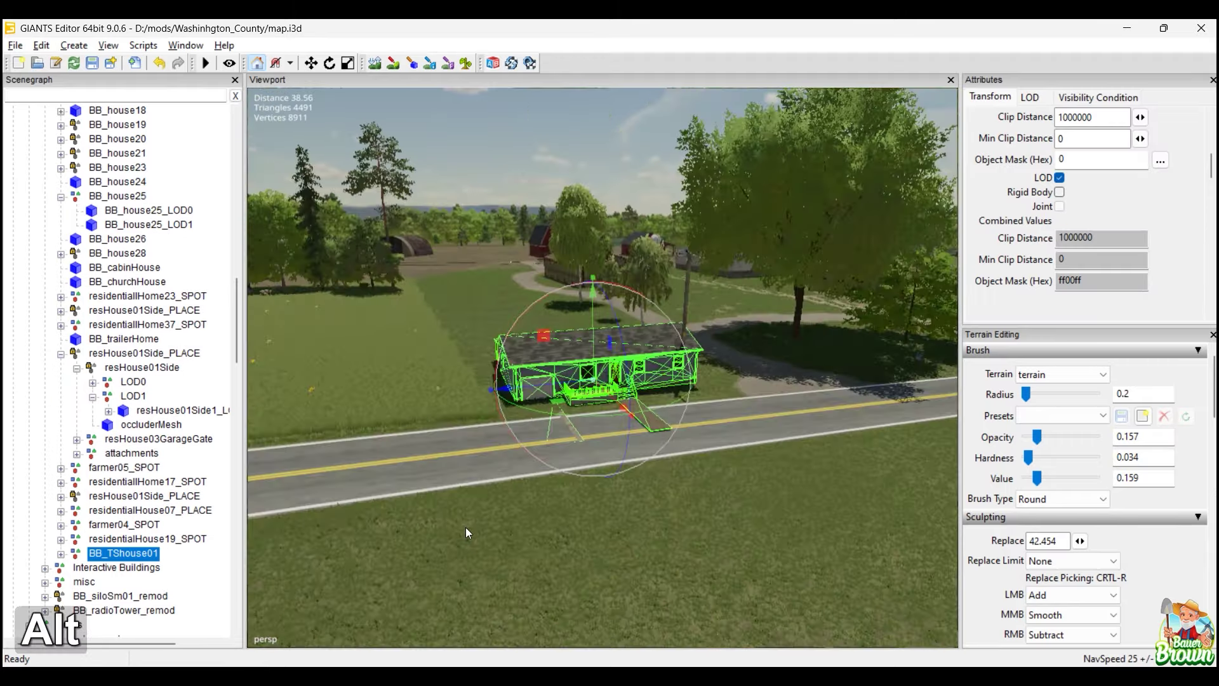
pyautogui.keyDown('alt'); pyautogui.moveTo(466, 533); pyautogui.dragTo(500, 474, button='middle'); pyautogui.keyUp('alt')
# Set the Level 1 LOD distance of the BB_TShouse01 group to 50.
pyautogui.click(61, 553)
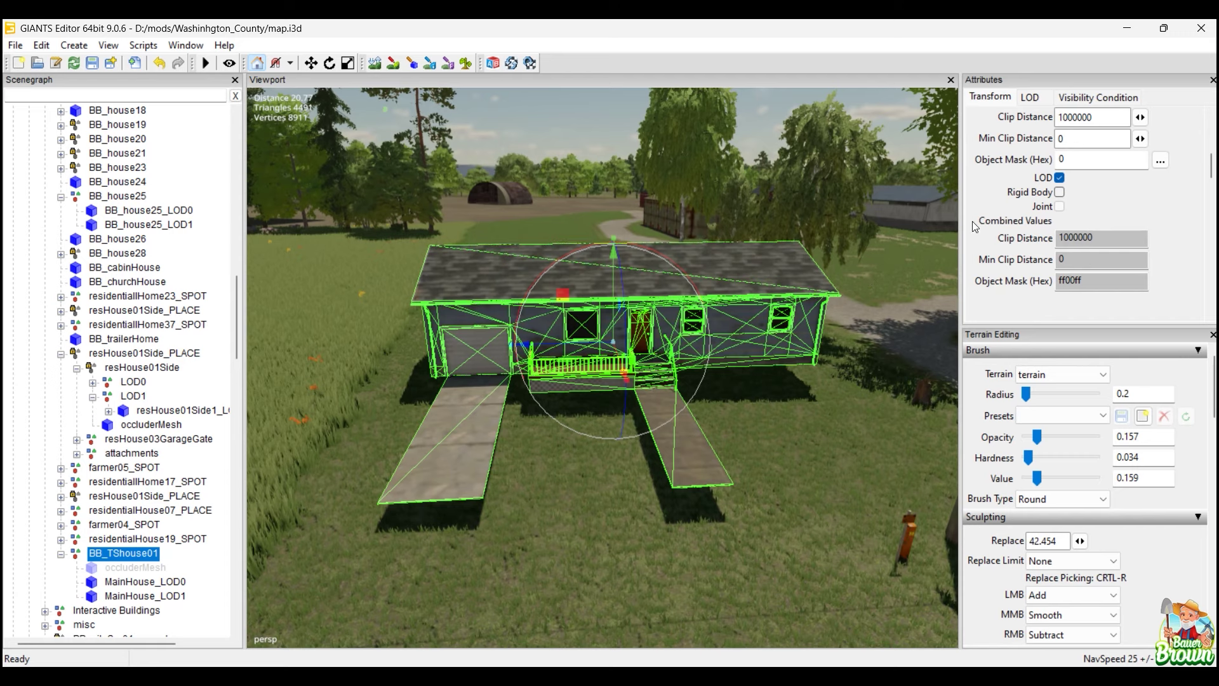
pyautogui.click(1031, 97)
pyautogui.doubleClick(1037, 138)
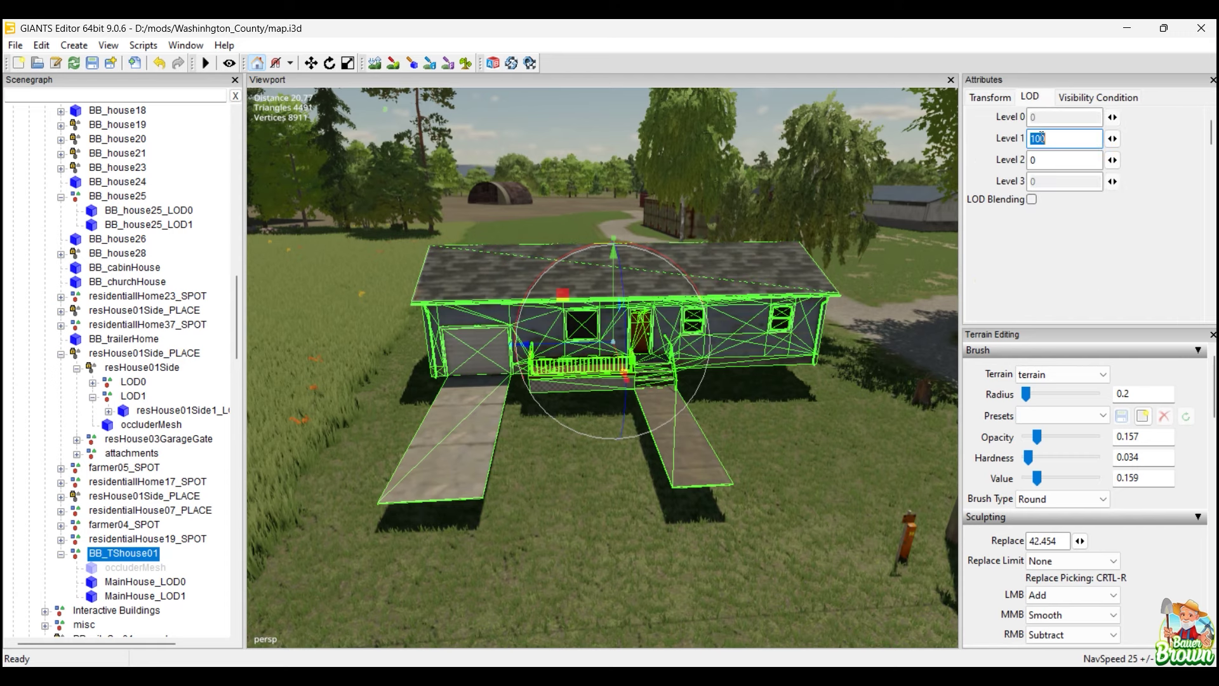
pyautogui.write('50')
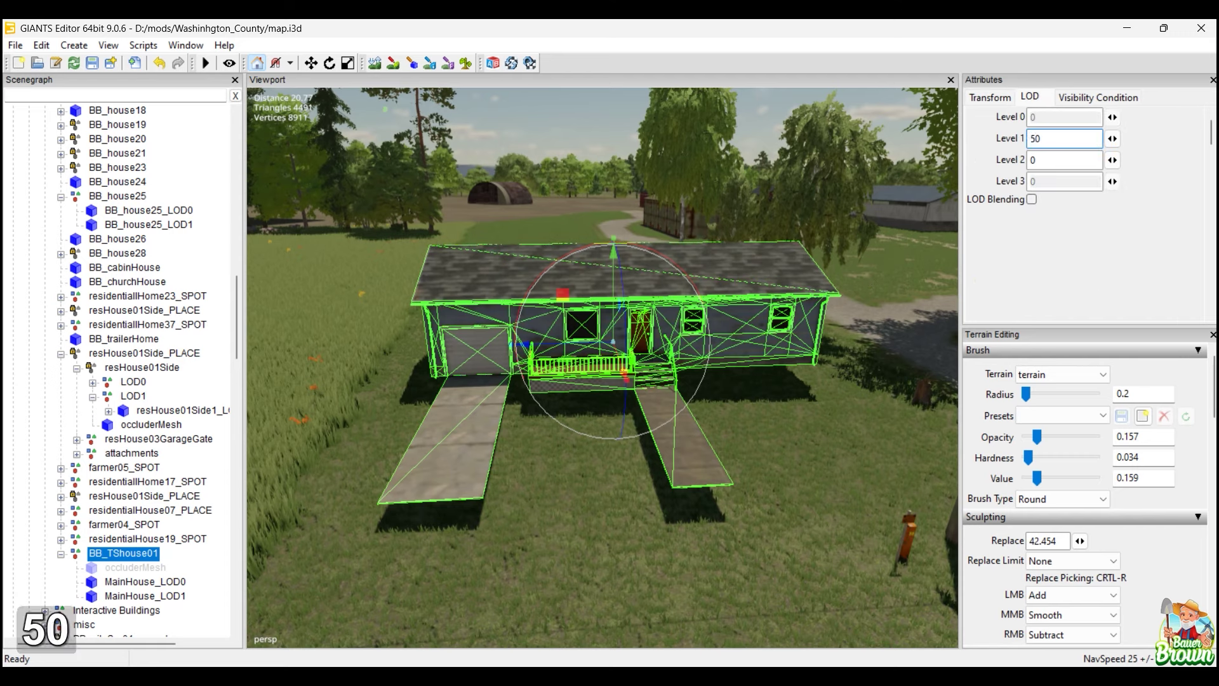
pyautogui.press('Return')
# Temporarily hide MainHouse_LOD0 to examine the MainHouse_LOD1 mesh from several angles, and make MainHouse_LOD0 visible again.
pyautogui.scroll(-1, 163, 446)
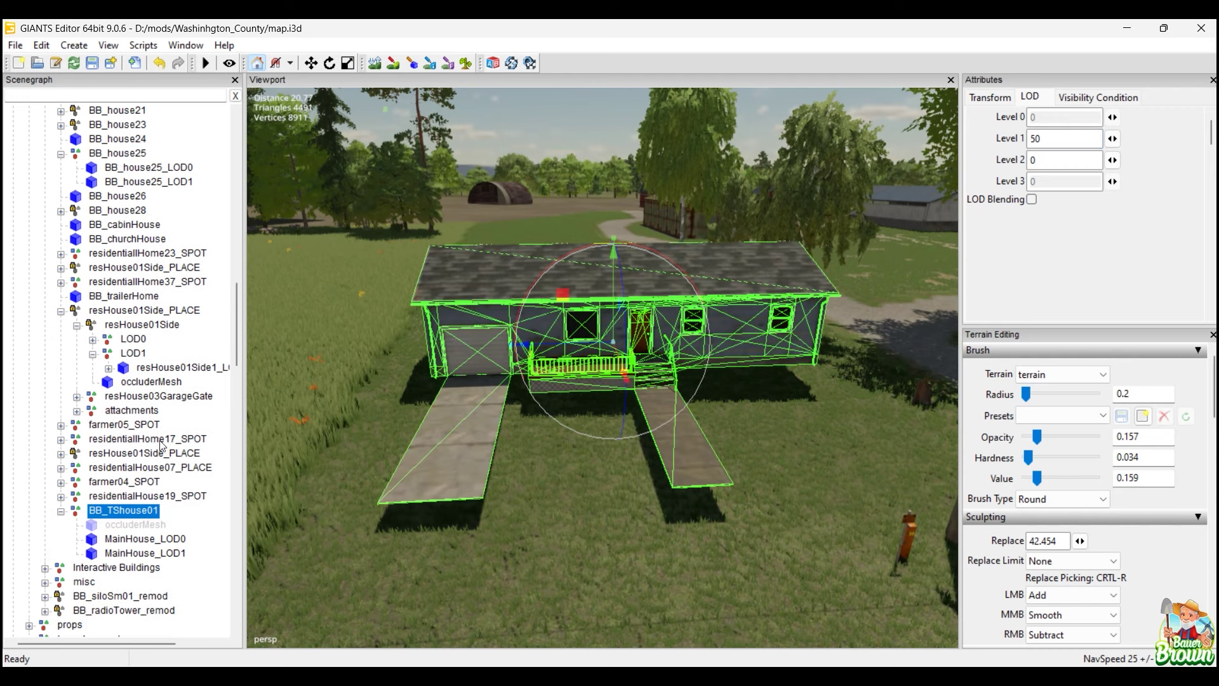
pyautogui.click(150, 540)
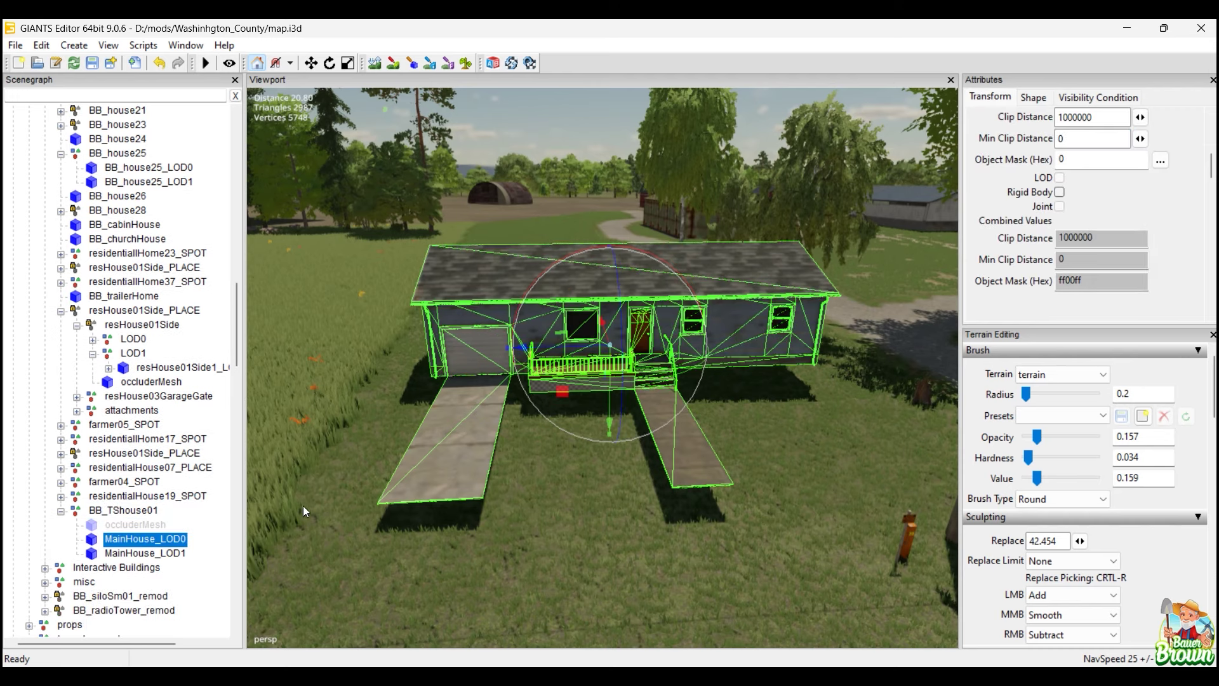
pyautogui.hotkey('ctrl', 'h')
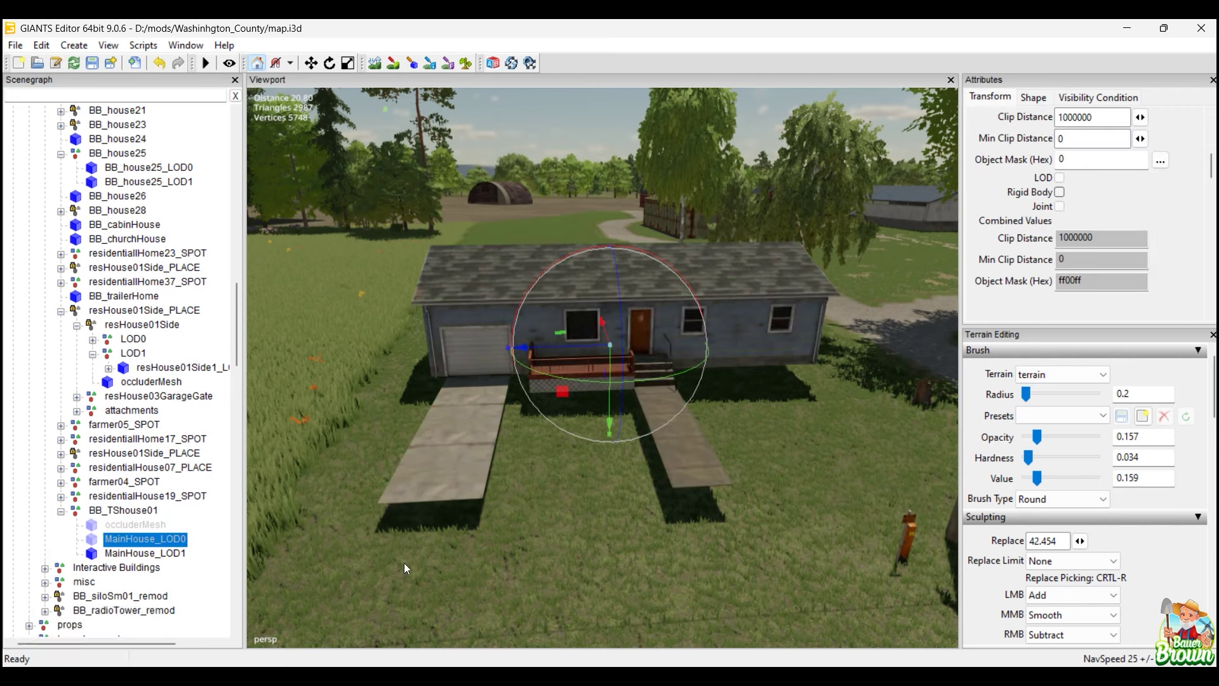
pyautogui.press('Home')
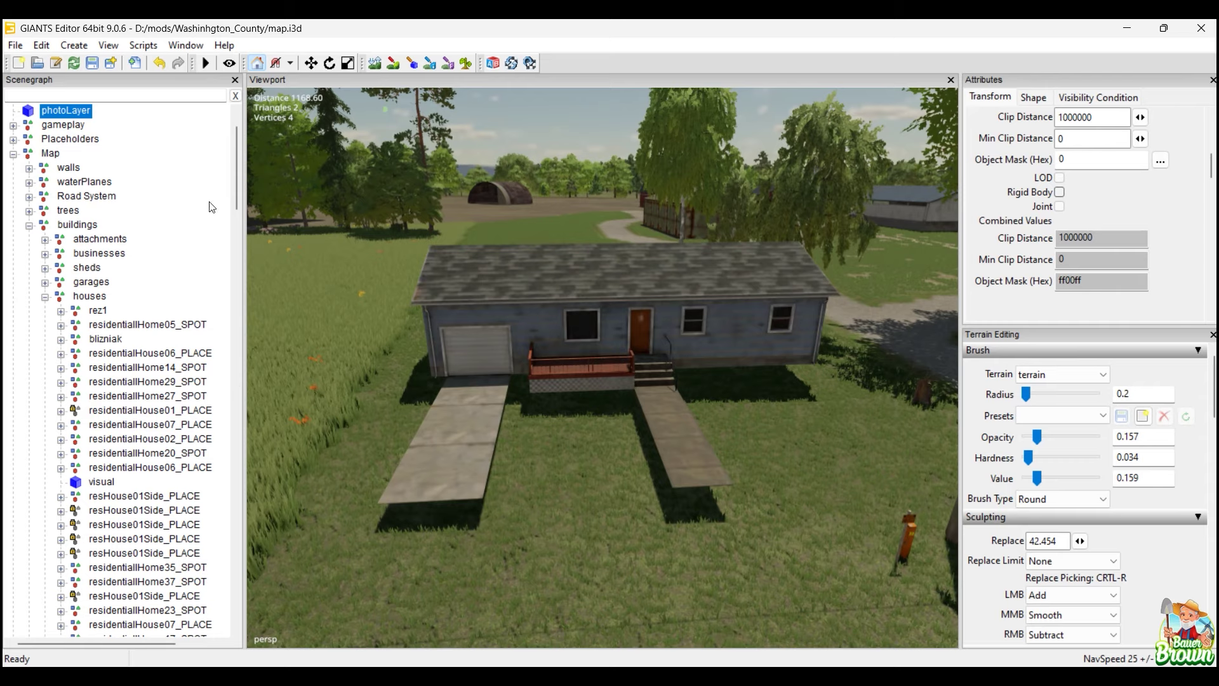
pyautogui.moveTo(235, 155); pyautogui.dragTo(227, 331)
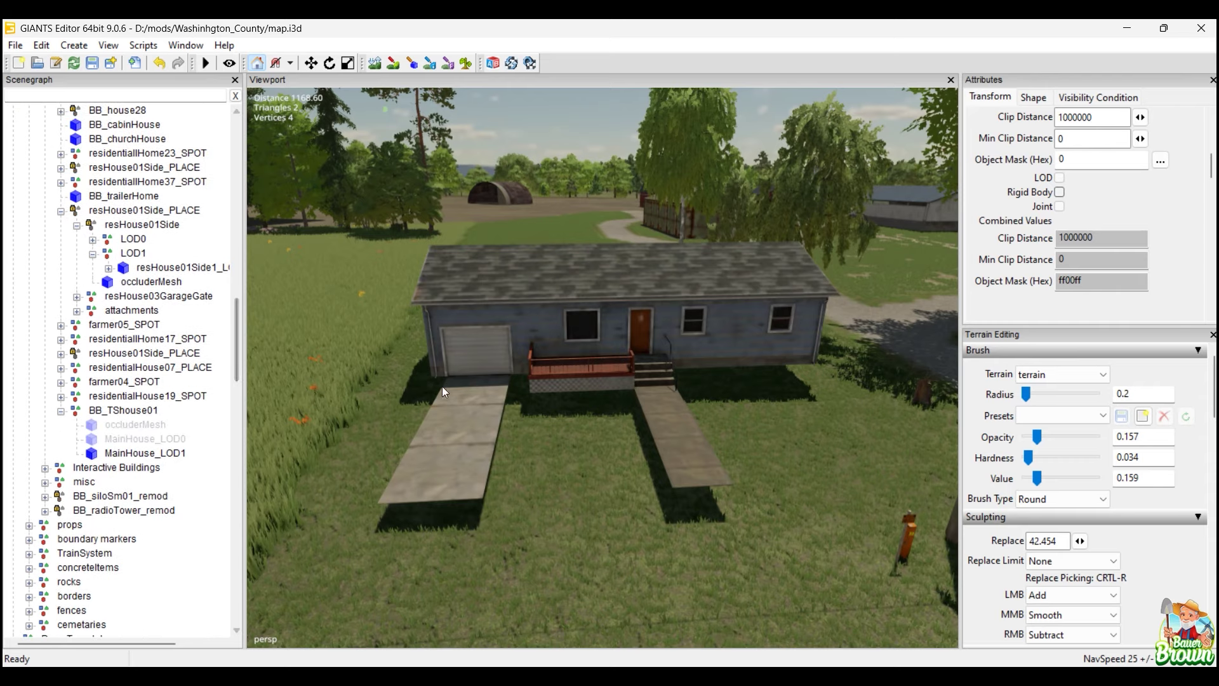
pyautogui.keyDown('alt'); pyautogui.moveTo(629, 447); pyautogui.dragTo(638, 390, button='right'); pyautogui.keyUp('alt')
pyautogui.keyDown('alt'); pyautogui.moveTo(639, 390); pyautogui.dragTo(472, 478, button='middle'); pyautogui.keyUp('alt')
pyautogui.keyDown('alt'); pyautogui.moveTo(482, 478); pyautogui.dragTo(655, 406, button='right'); pyautogui.keyUp('alt')
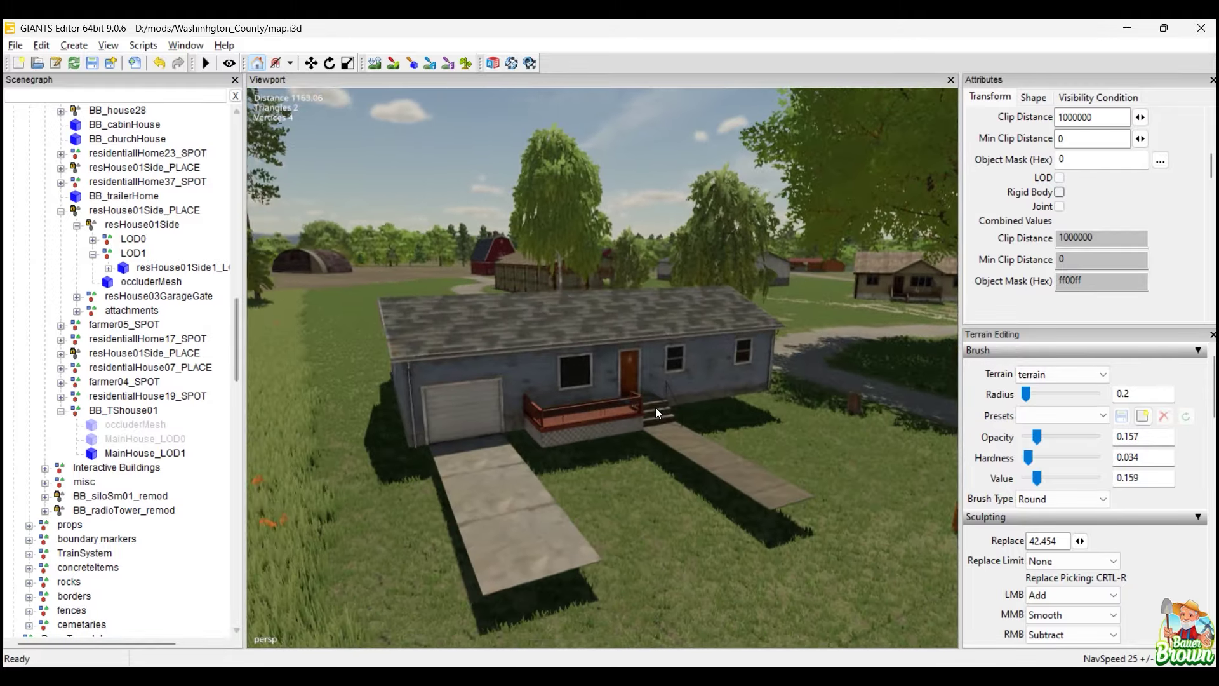
pyautogui.click(129, 440)
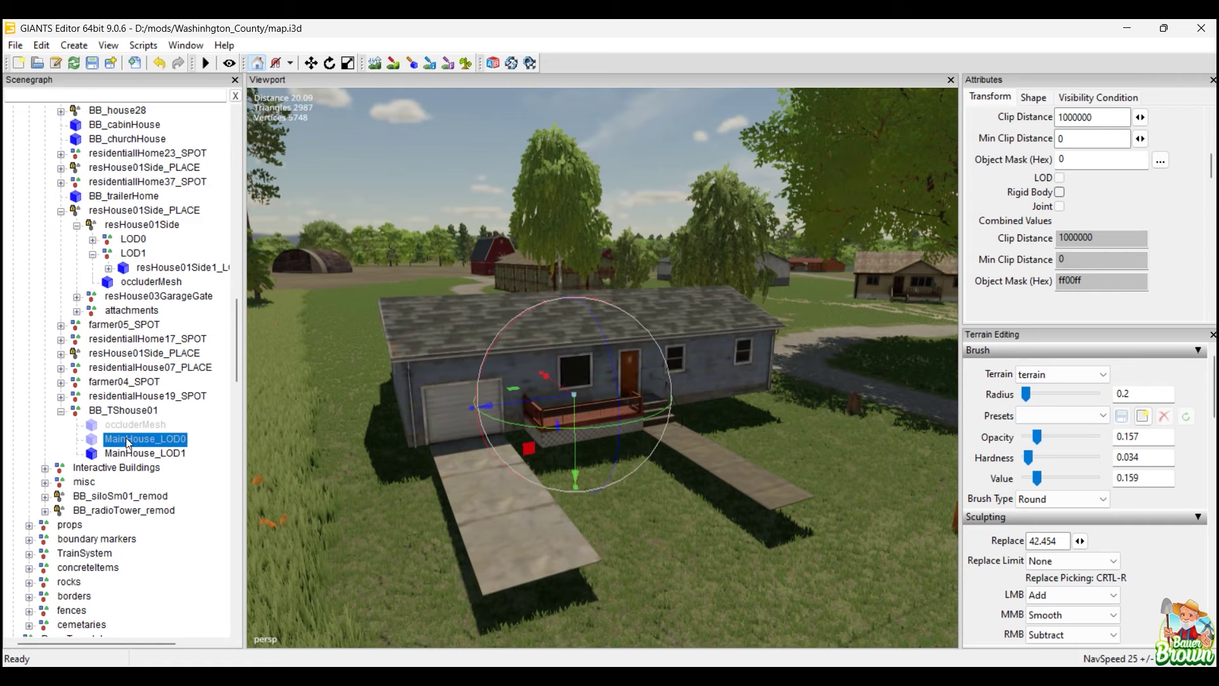
pyautogui.hotkey('shift', 'h')
pyautogui.keyDown('alt'); pyautogui.moveTo(516, 371); pyautogui.dragTo(540, 460, button='middle'); pyautogui.keyUp('alt')
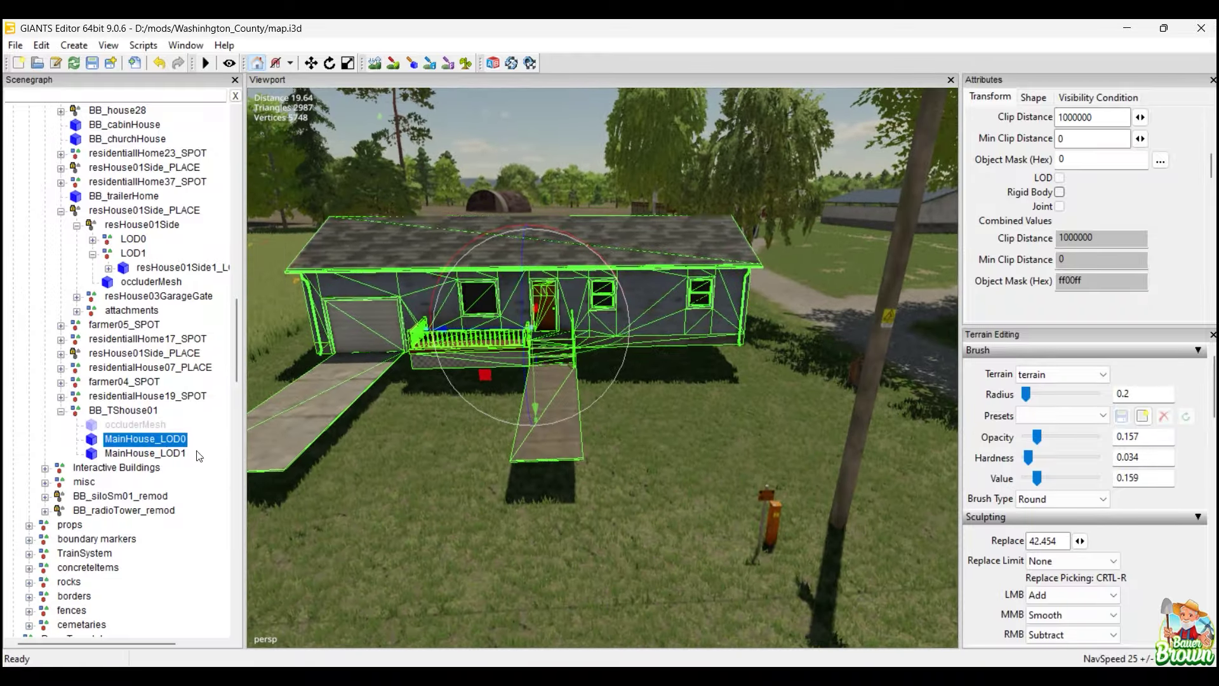
# Turn on LOD Blending for the BB_TShouse01 group.
pyautogui.click(124, 410)
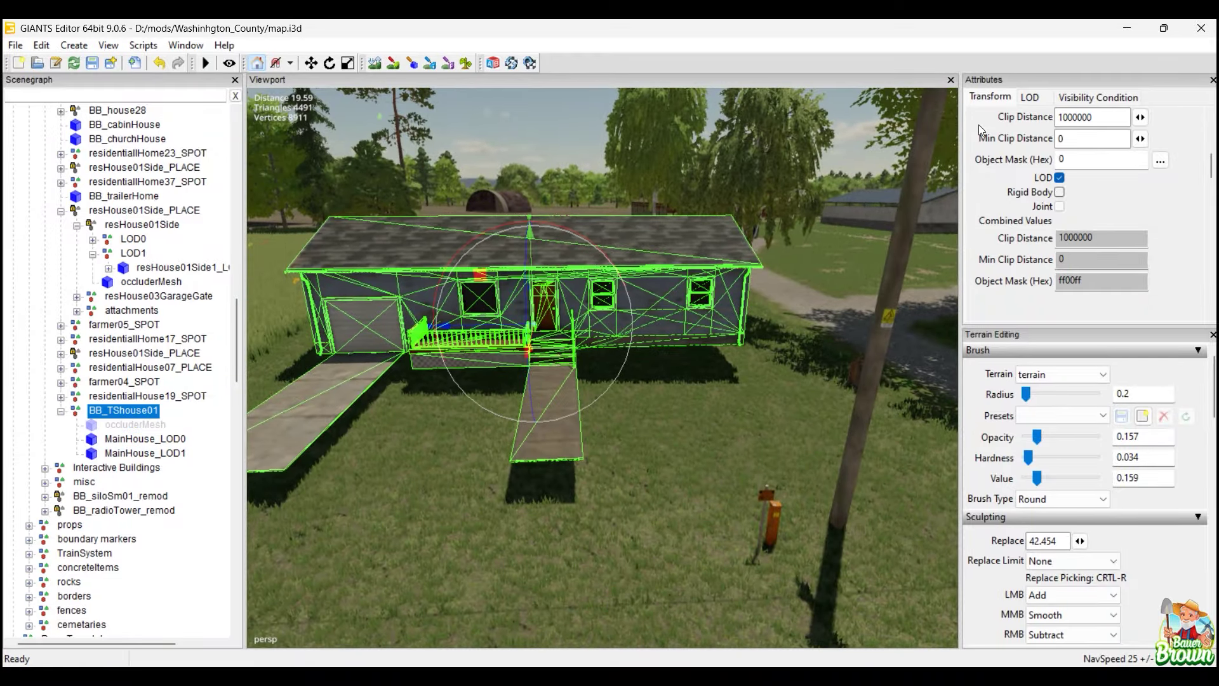
pyautogui.scroll(6, 1149, 216)
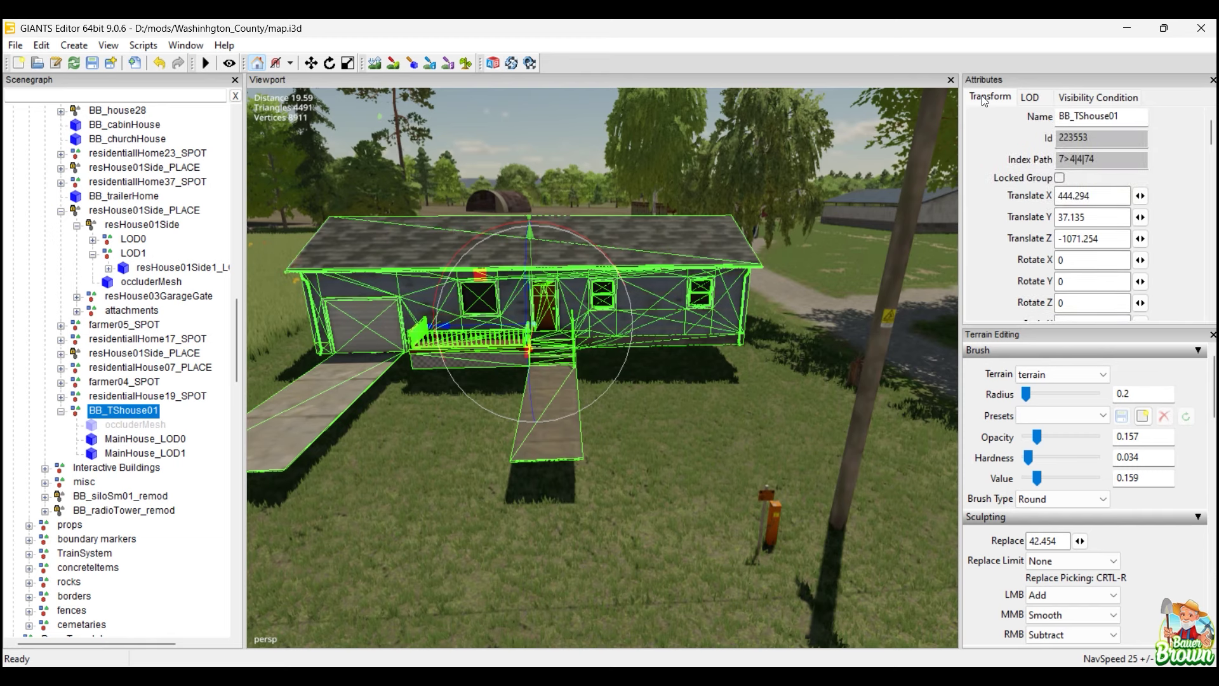
pyautogui.click(1029, 98)
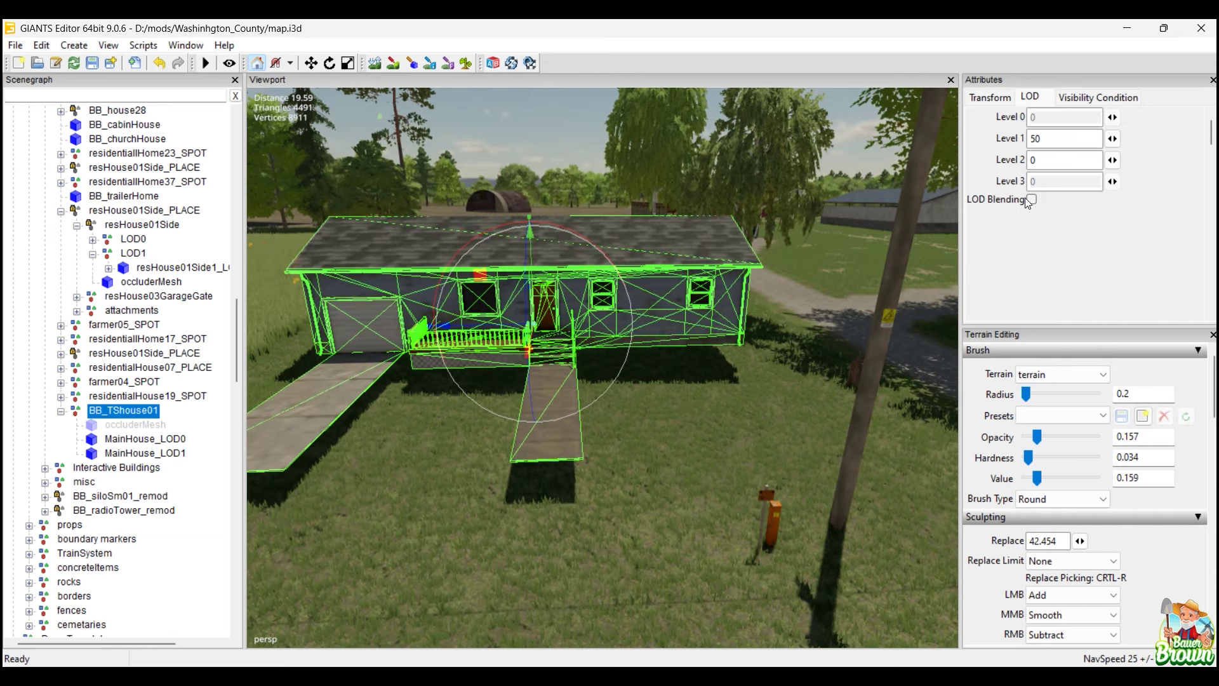
pyautogui.click(1033, 200)
pyautogui.click(987, 96)
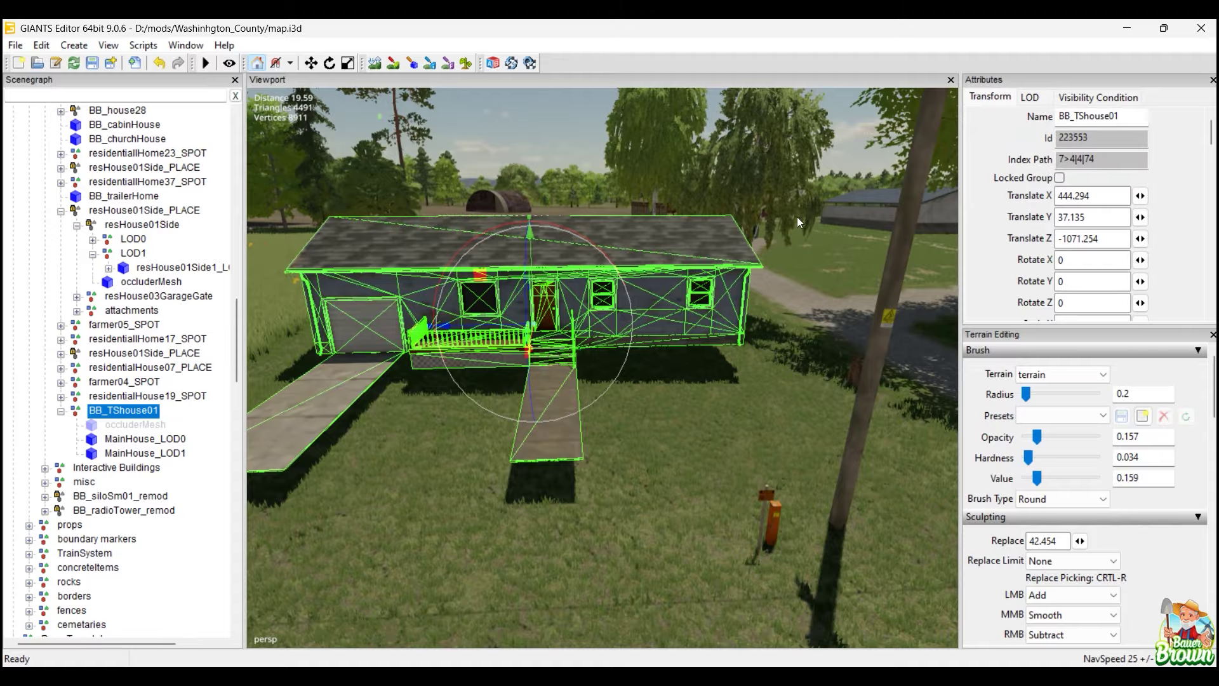
# Examine the BB_TShouse01 house from different distances and review its LOD and visibility condition settings.
pyautogui.keyDown('alt'); pyautogui.moveTo(694, 379); pyautogui.dragTo(601, 433, button='right'); pyautogui.keyUp('alt')
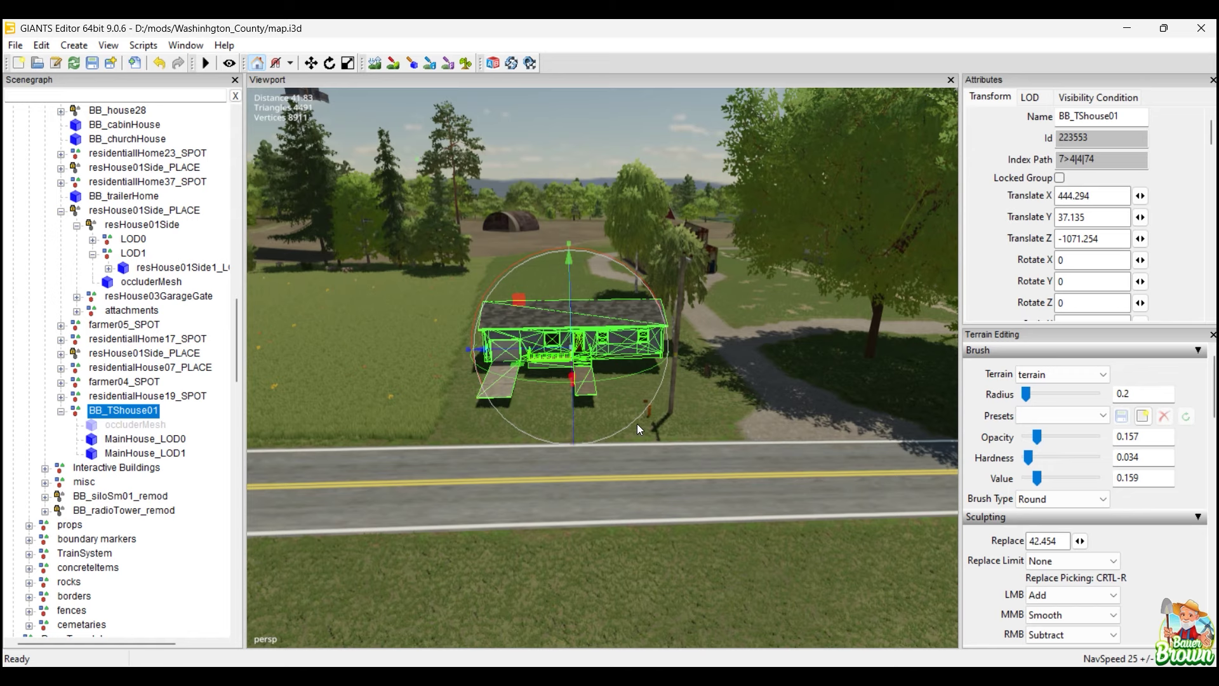
pyautogui.keyDown('alt'); pyautogui.moveTo(558, 479); pyautogui.dragTo(635, 413, button='right'); pyautogui.keyUp('alt')
pyautogui.click(1031, 98)
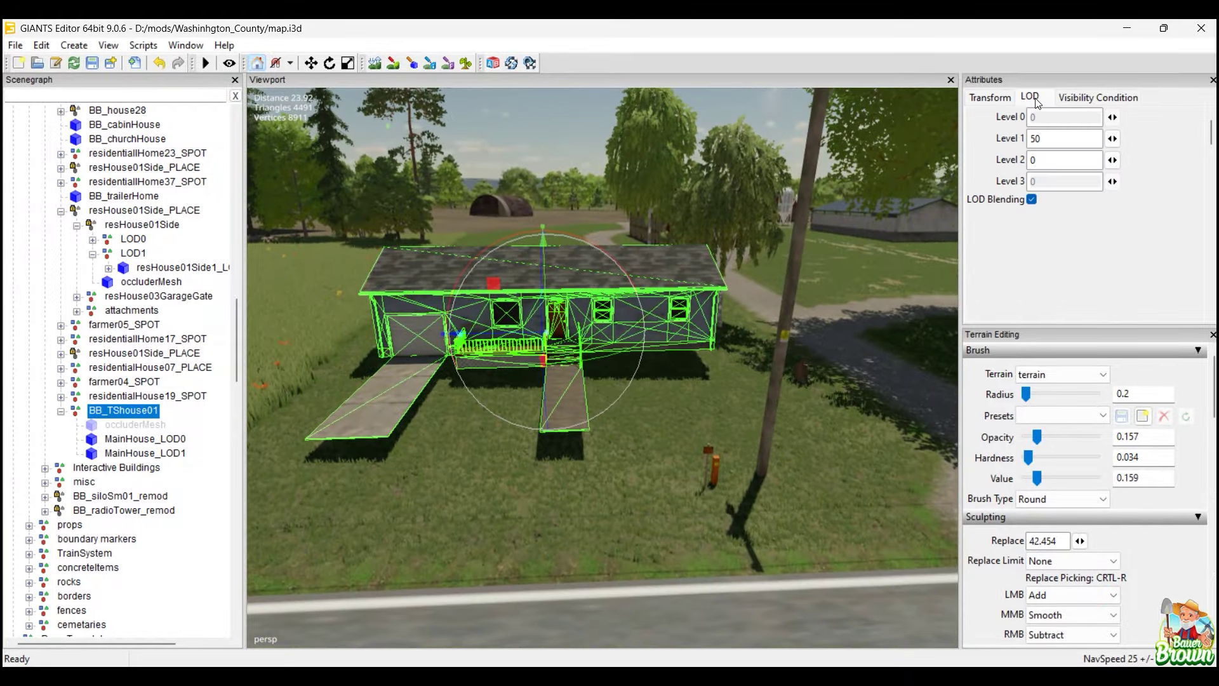
pyautogui.click(986, 95)
pyautogui.click(1075, 100)
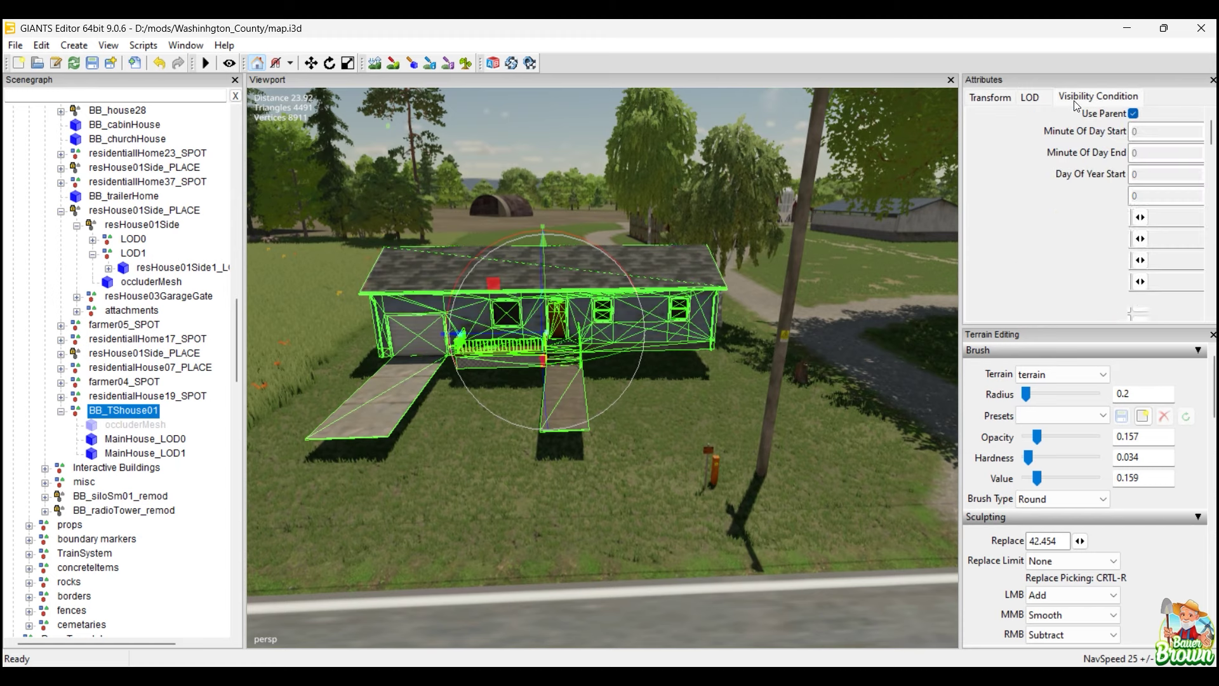
pyautogui.click(1032, 100)
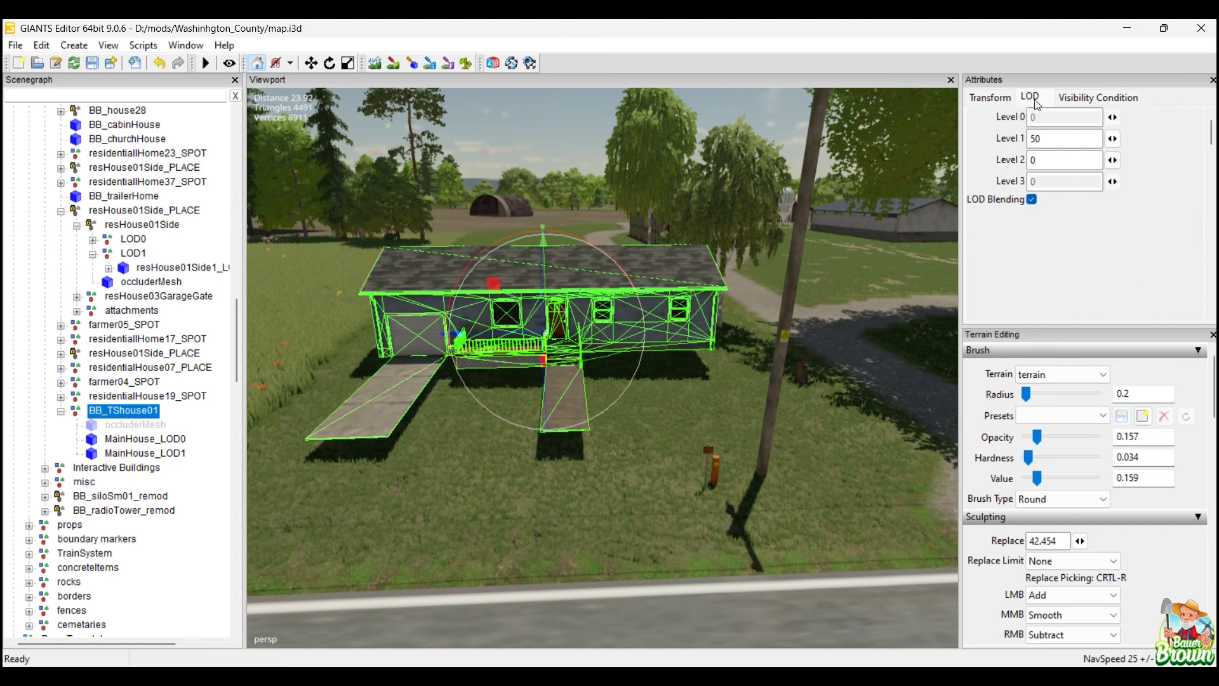
pyautogui.click(1002, 100)
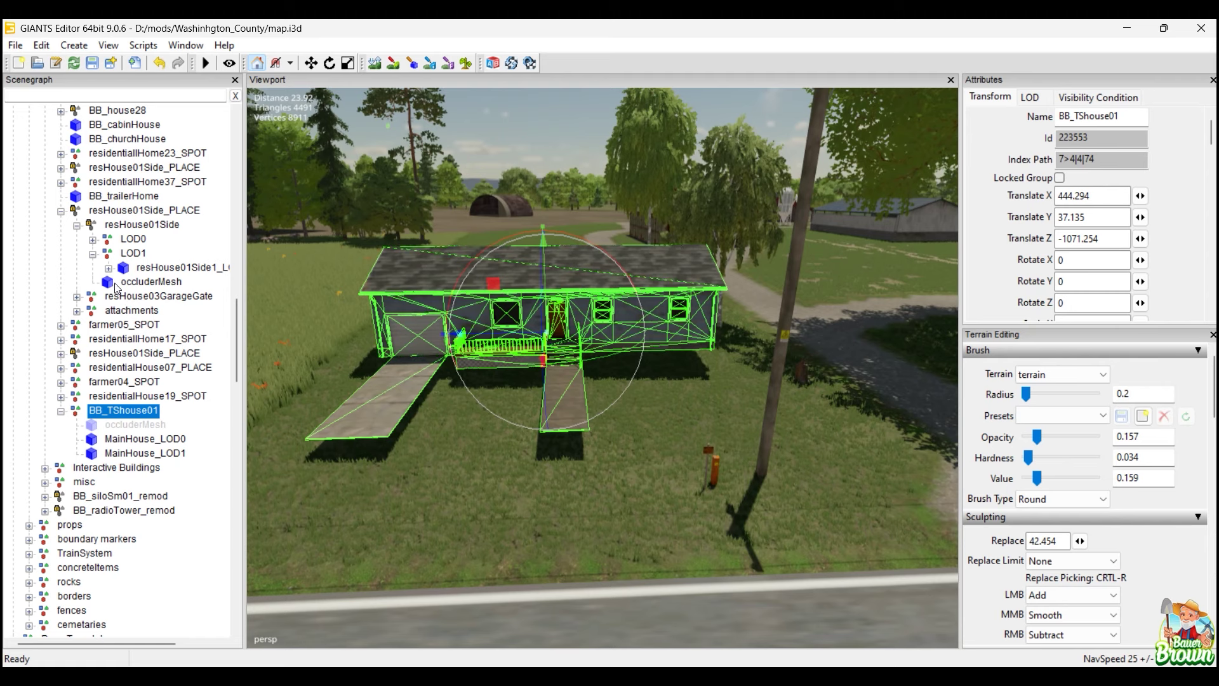
# Check the LOD settings of the existing BB_house25 group as a reference for the new house.
pyautogui.scroll(2, 136, 224)
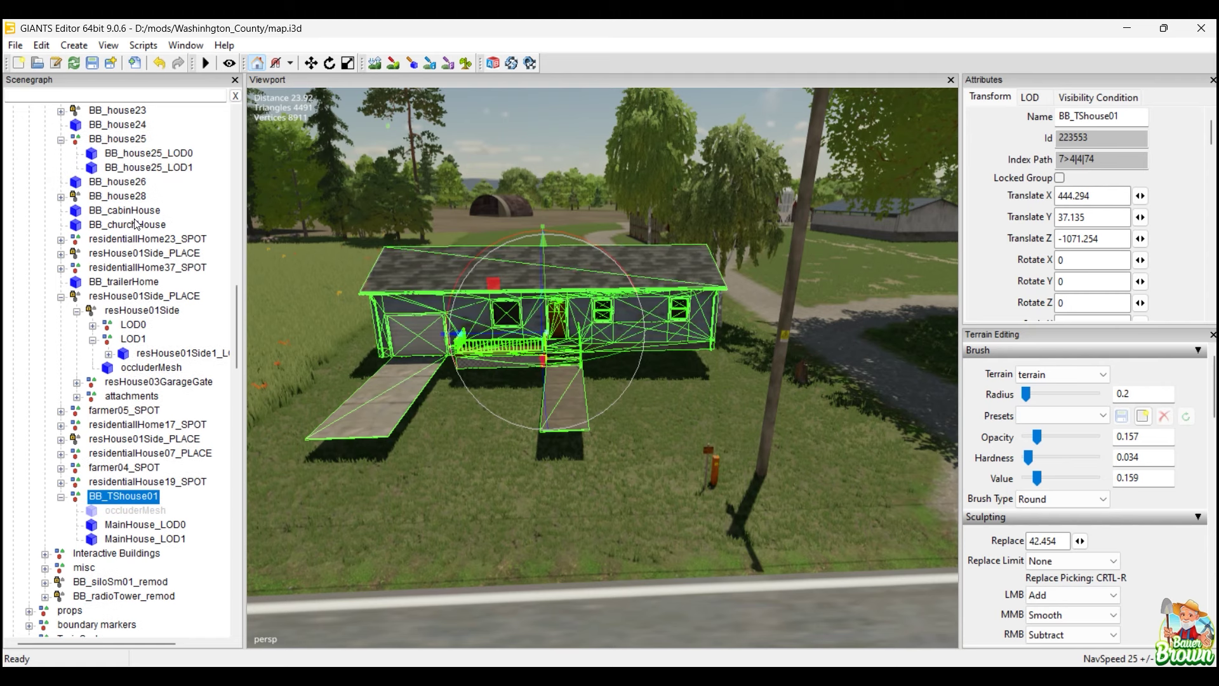
pyautogui.click(135, 139)
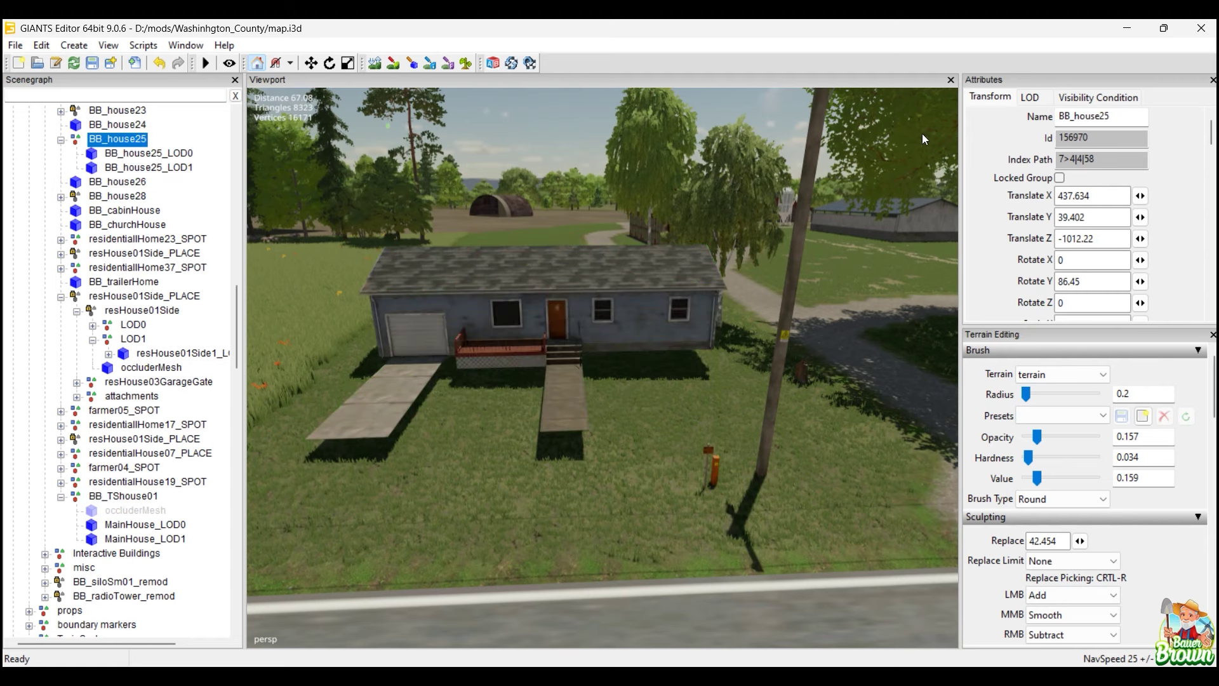
pyautogui.click(1029, 98)
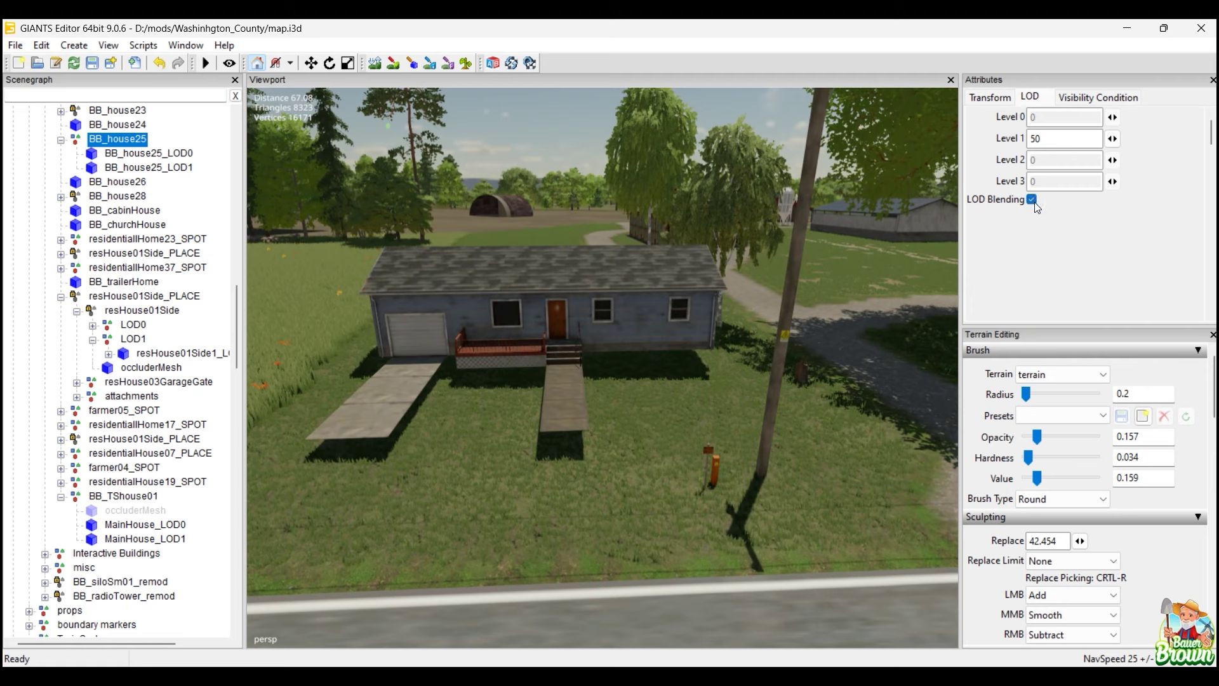
pyautogui.click(992, 98)
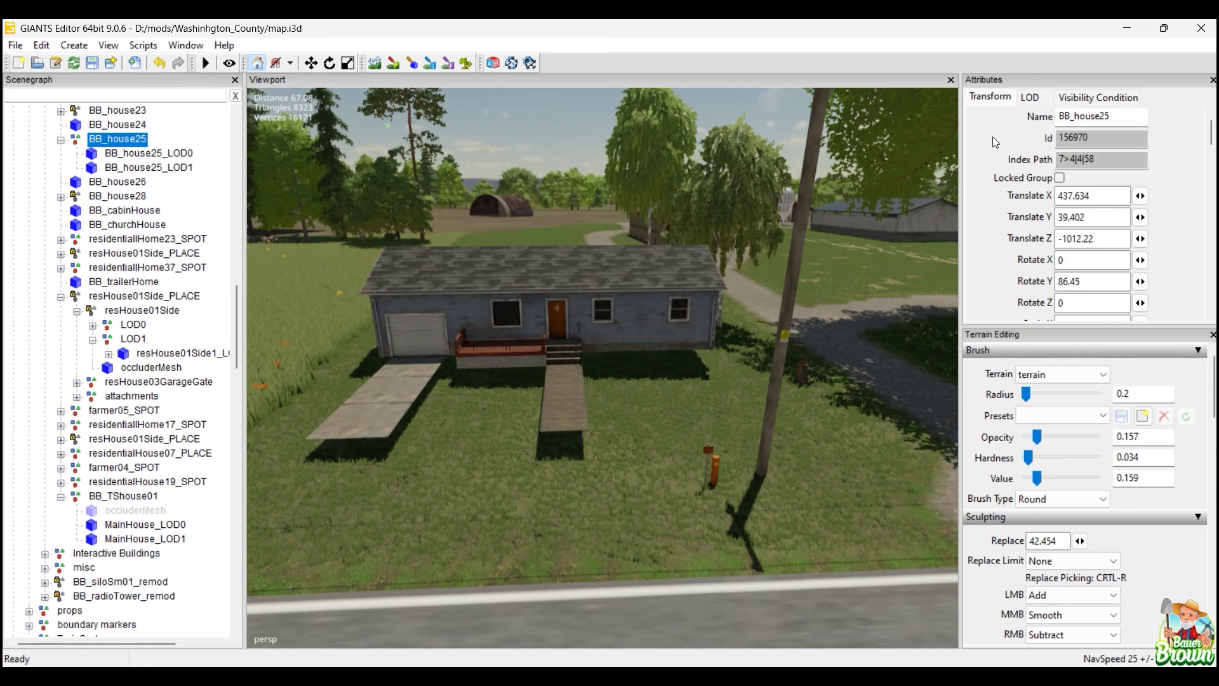
# Compare the transform settings of the BB_house25 and BB_TShouse01 groups and recheck the LOD levels of BB_TShouse01.
pyautogui.scroll(-5, 1011, 174)
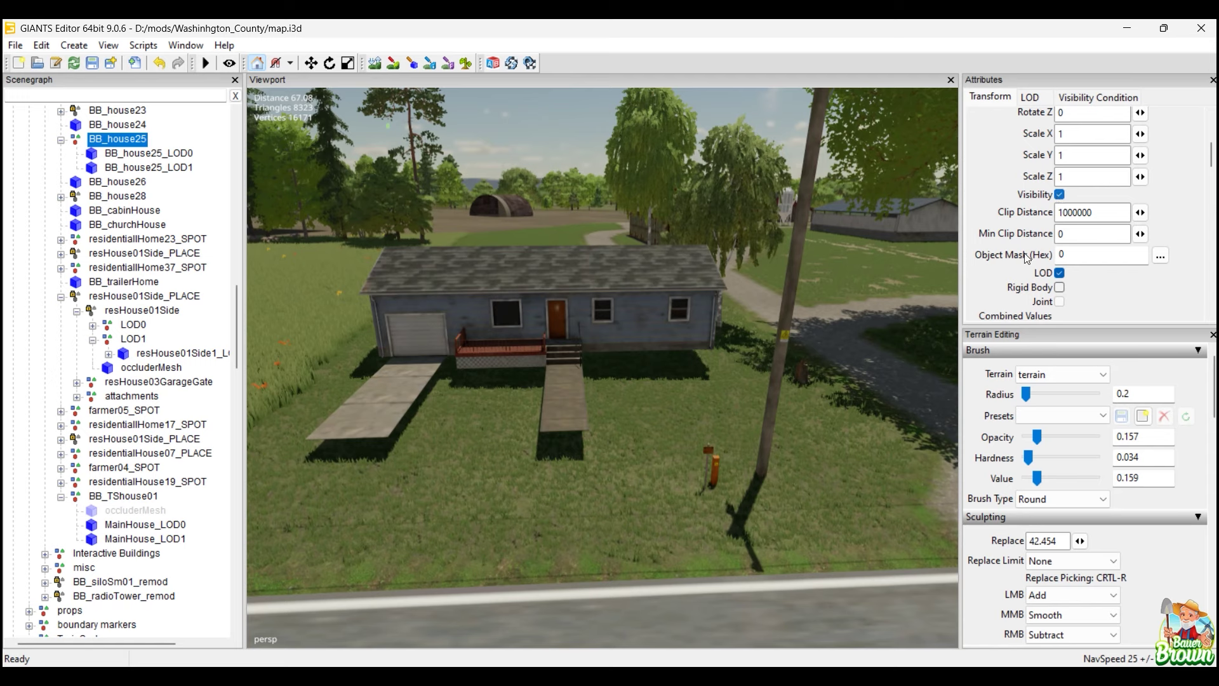
pyautogui.scroll(-5, 1024, 261)
pyautogui.scroll(2, 1022, 266)
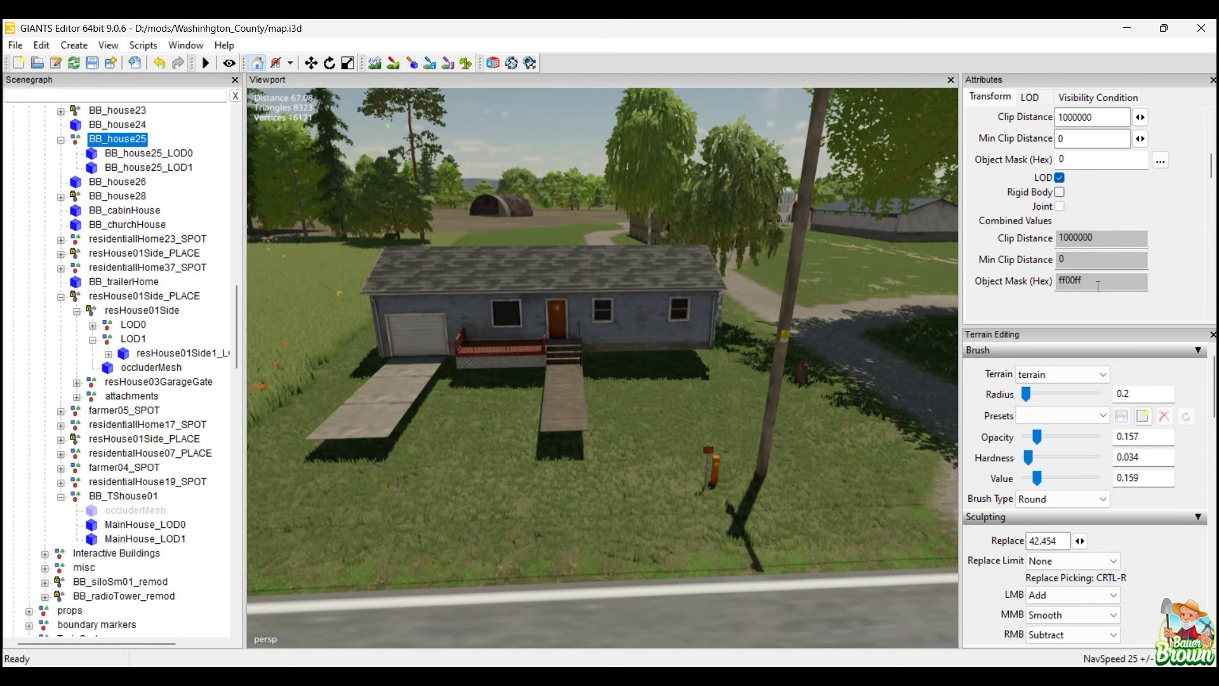
pyautogui.click(147, 525)
pyautogui.click(139, 497)
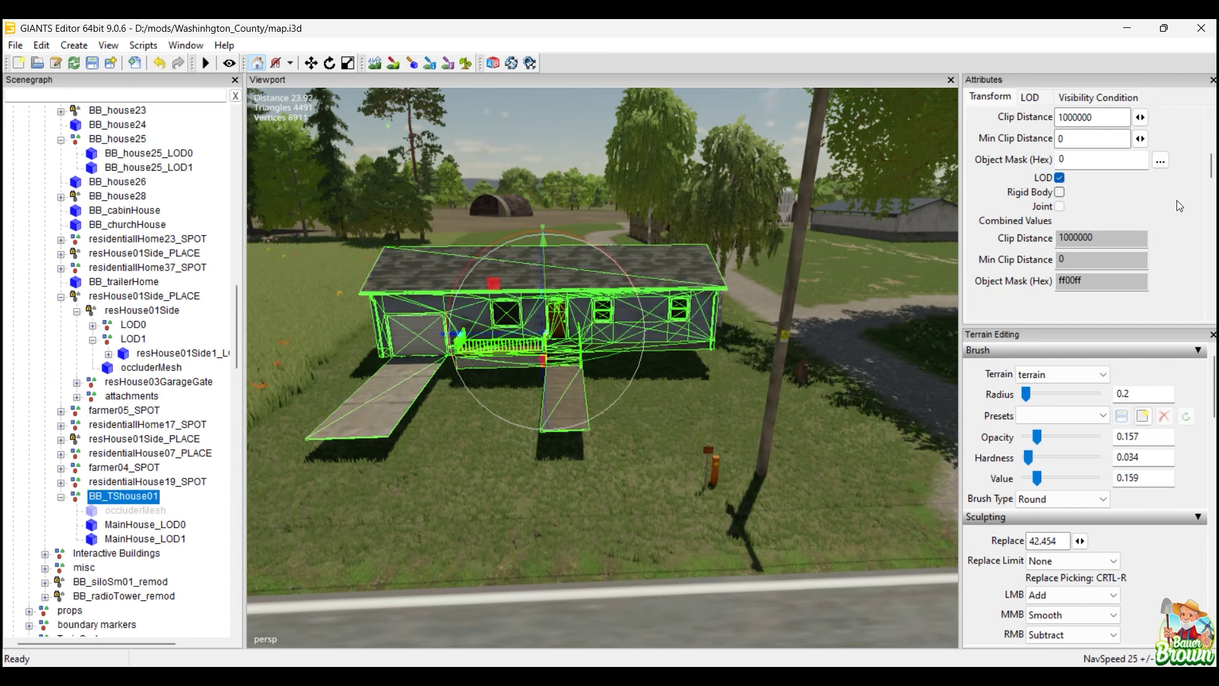
pyautogui.scroll(2, 1168, 231)
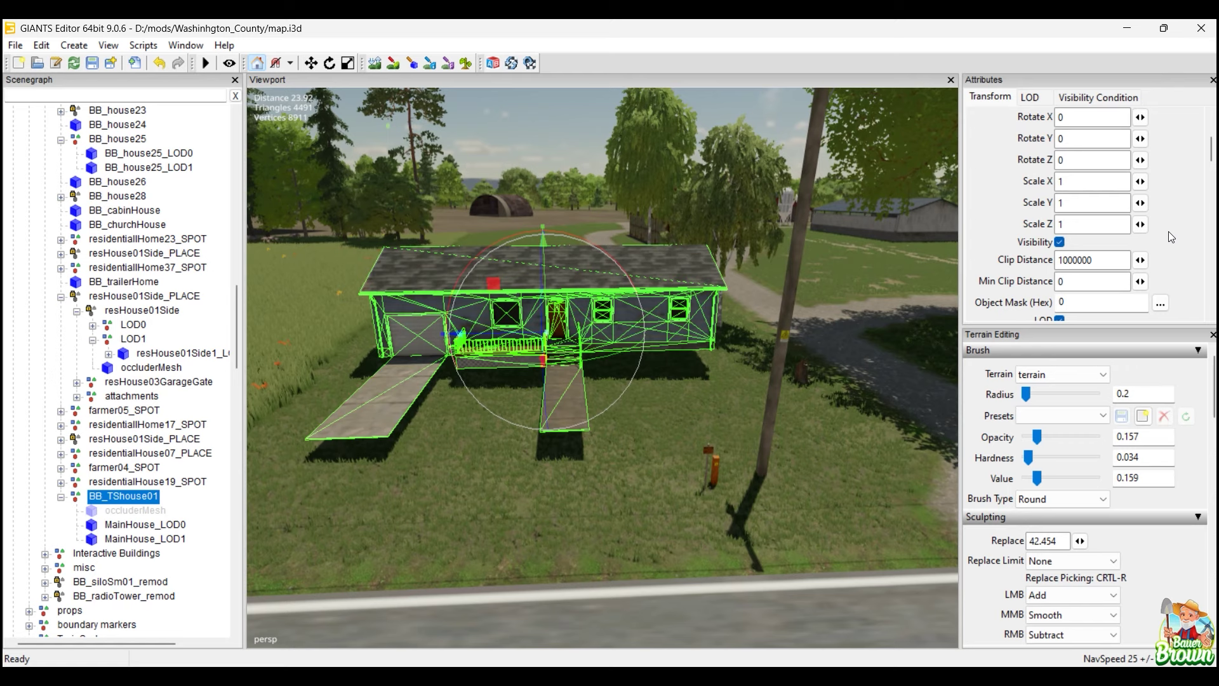
pyautogui.scroll(3, 1169, 232)
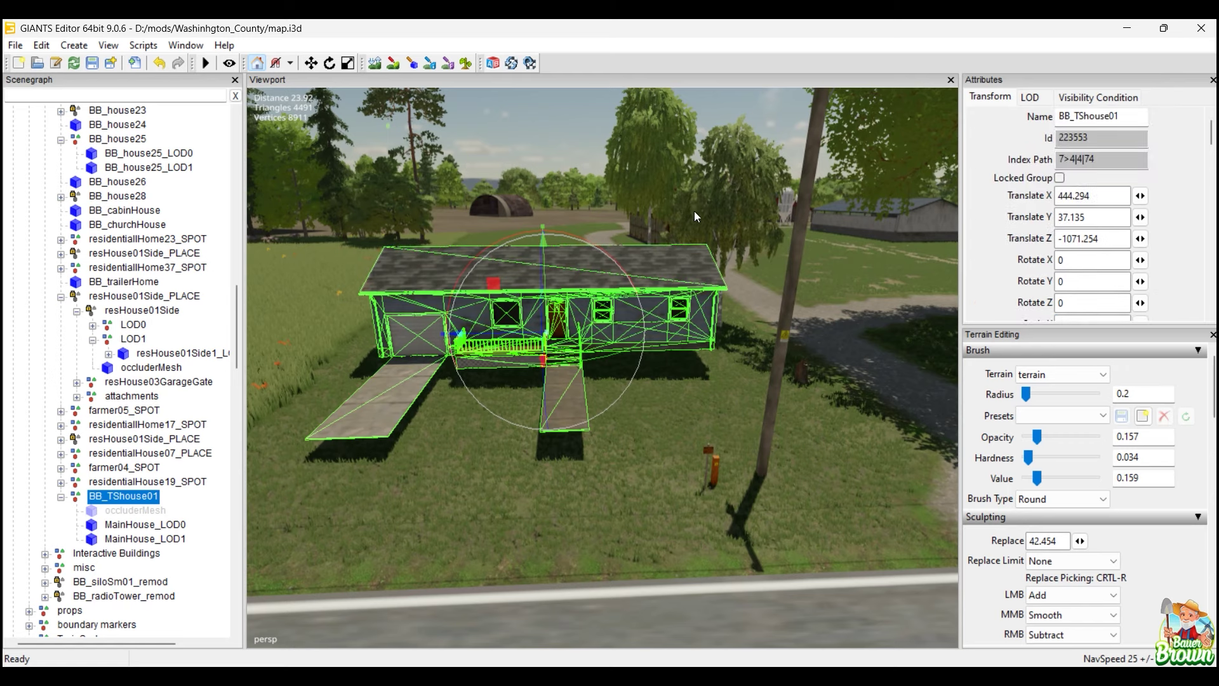
pyautogui.click(1029, 98)
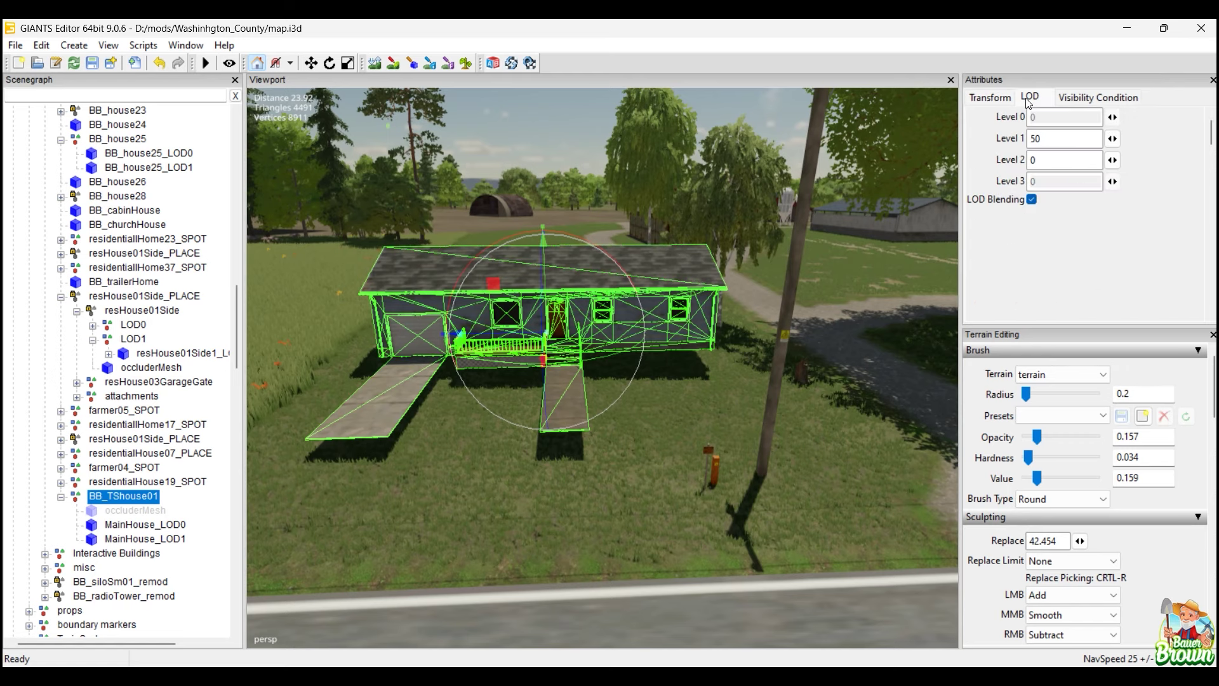
pyautogui.click(991, 97)
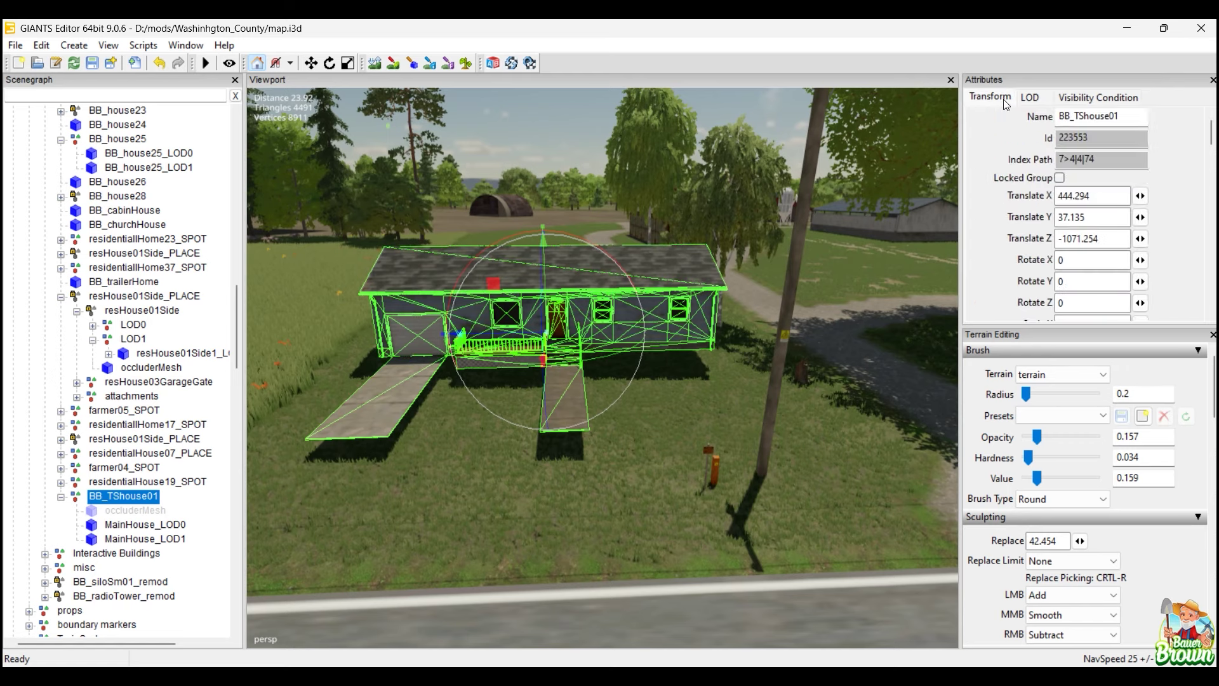
# Move occluderMesh out of the BB_TShouse01 group, placing it directly above the group in the scenegraph.
pyautogui.click(144, 523)
pyautogui.press('Up')
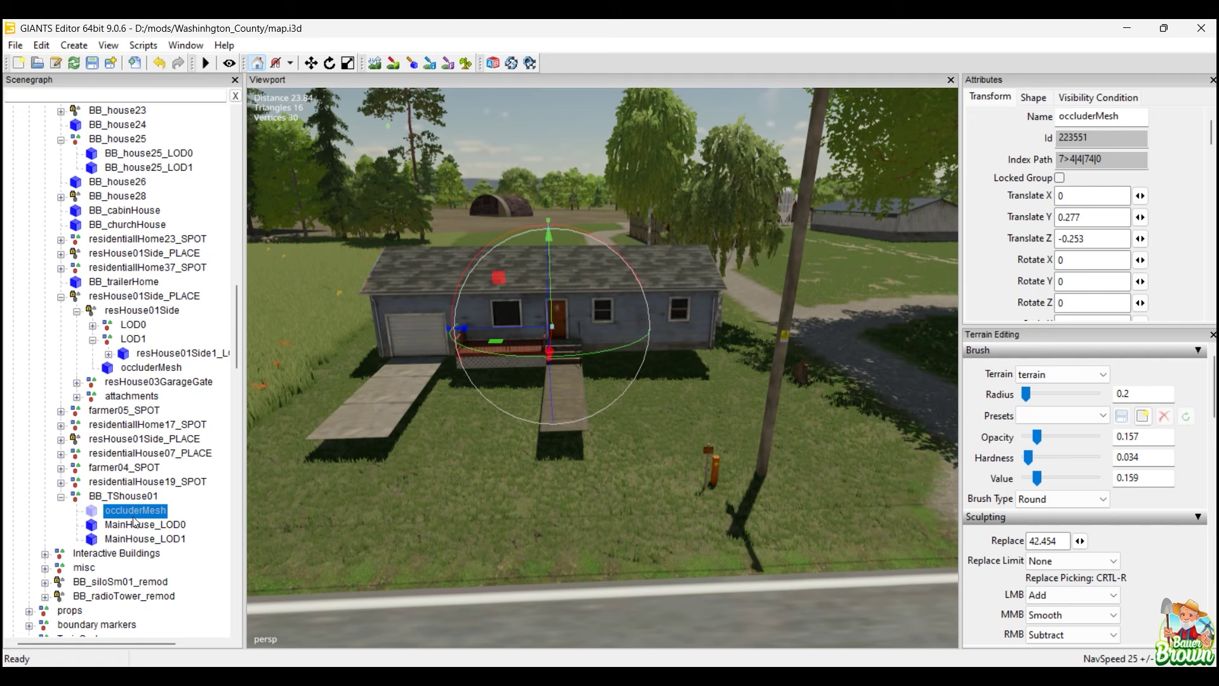
pyautogui.moveTo(143, 511); pyautogui.dragTo(193, 498, button='middle')
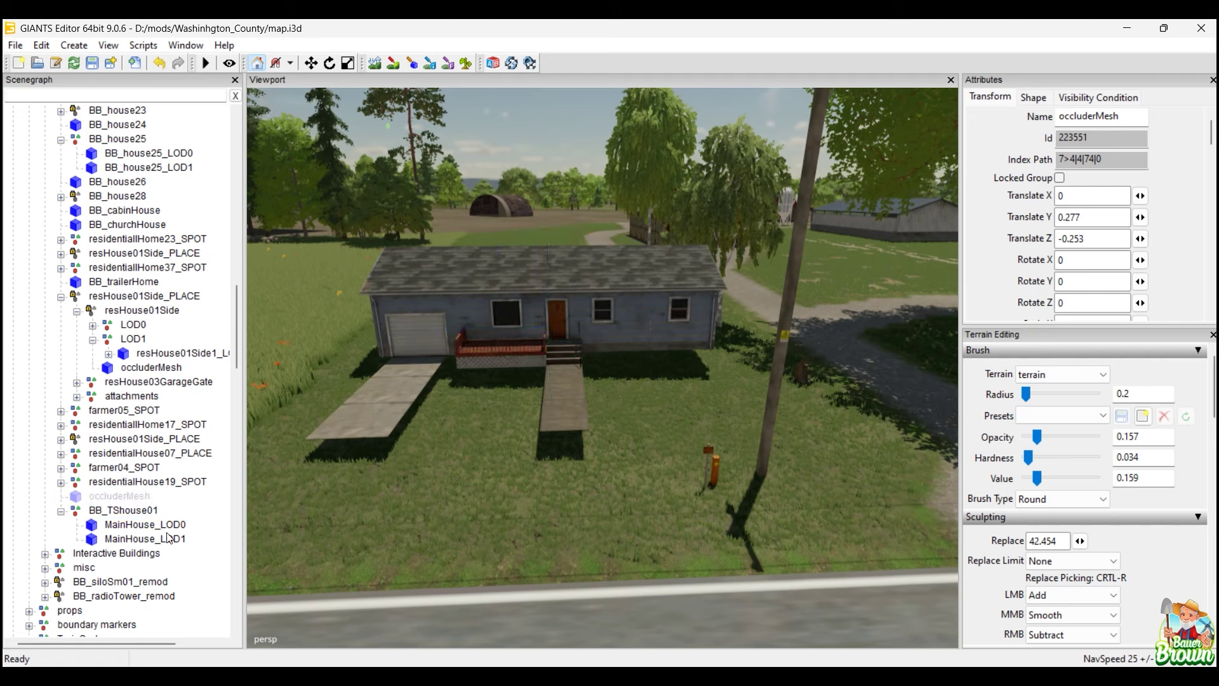
# Hide MainHouse_LOD0 and examine the BB_TShouse01 house from across the road.
pyautogui.click(169, 527)
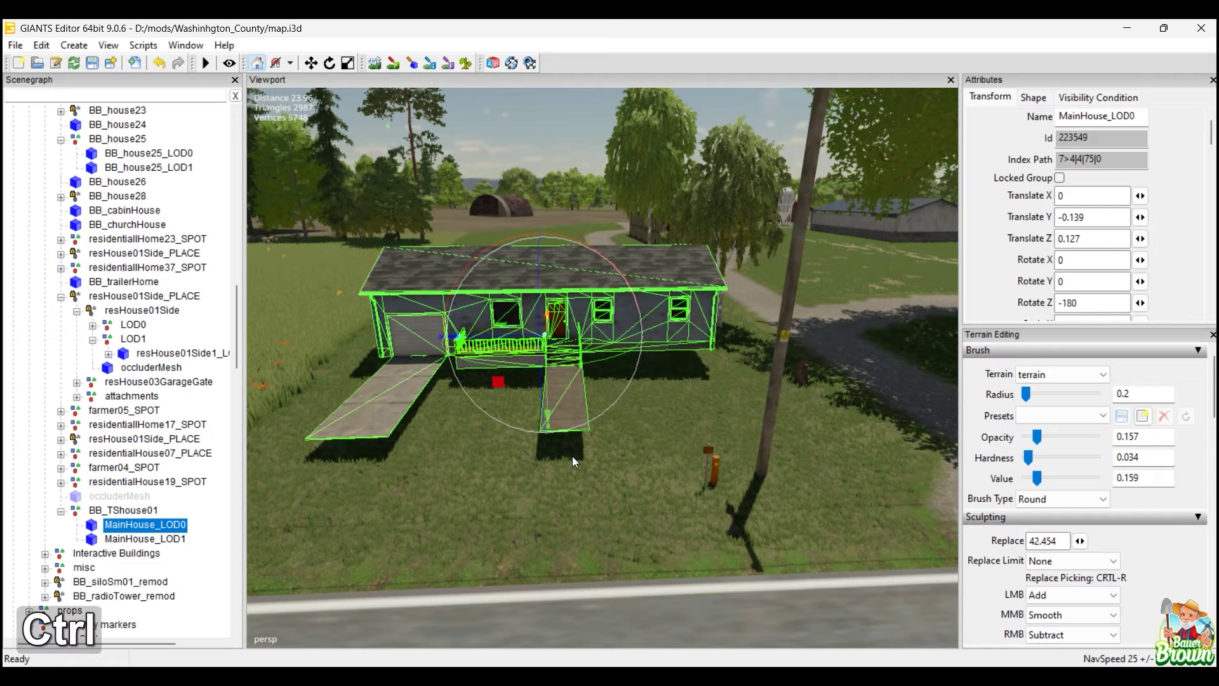
pyautogui.hotkey('ctrl', 'h')
pyautogui.press('alt')
pyautogui.keyDown('alt'); pyautogui.moveTo(517, 459); pyautogui.dragTo(434, 546, button='right'); pyautogui.keyUp('alt')
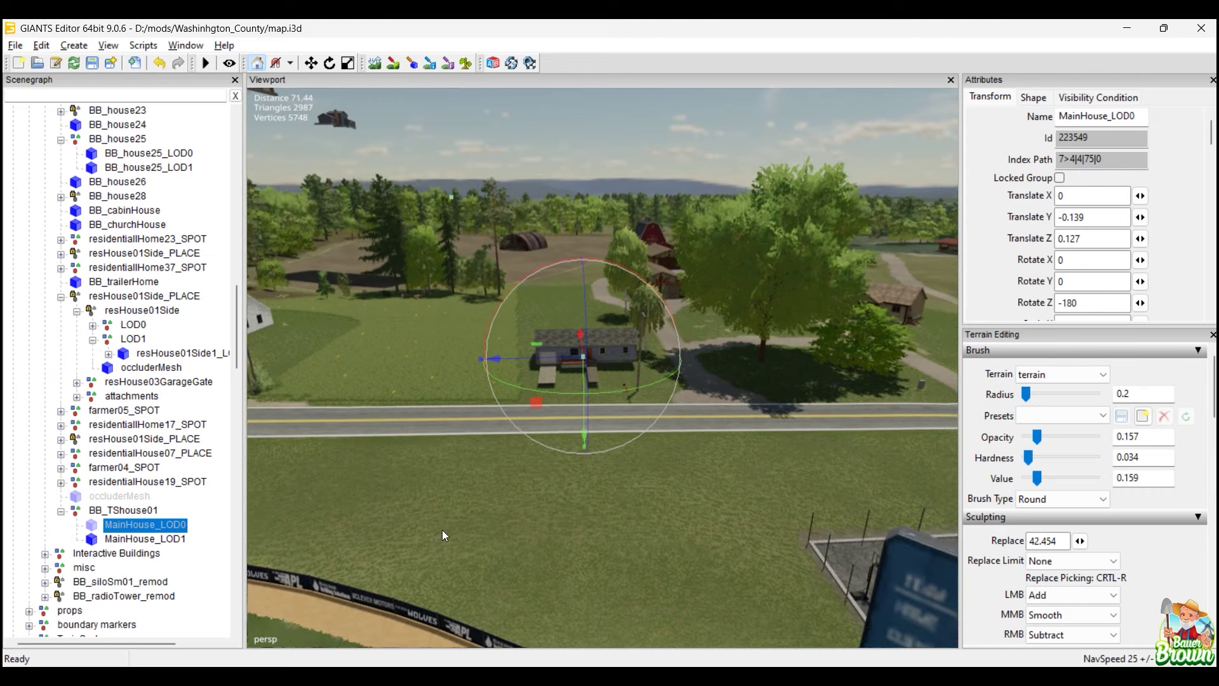
pyautogui.keyDown('alt'); pyautogui.moveTo(442, 530); pyautogui.dragTo(501, 515, button='middle'); pyautogui.keyUp('alt')
pyautogui.keyDown('alt'); pyautogui.moveTo(503, 515); pyautogui.dragTo(470, 532, button='right'); pyautogui.keyUp('alt')
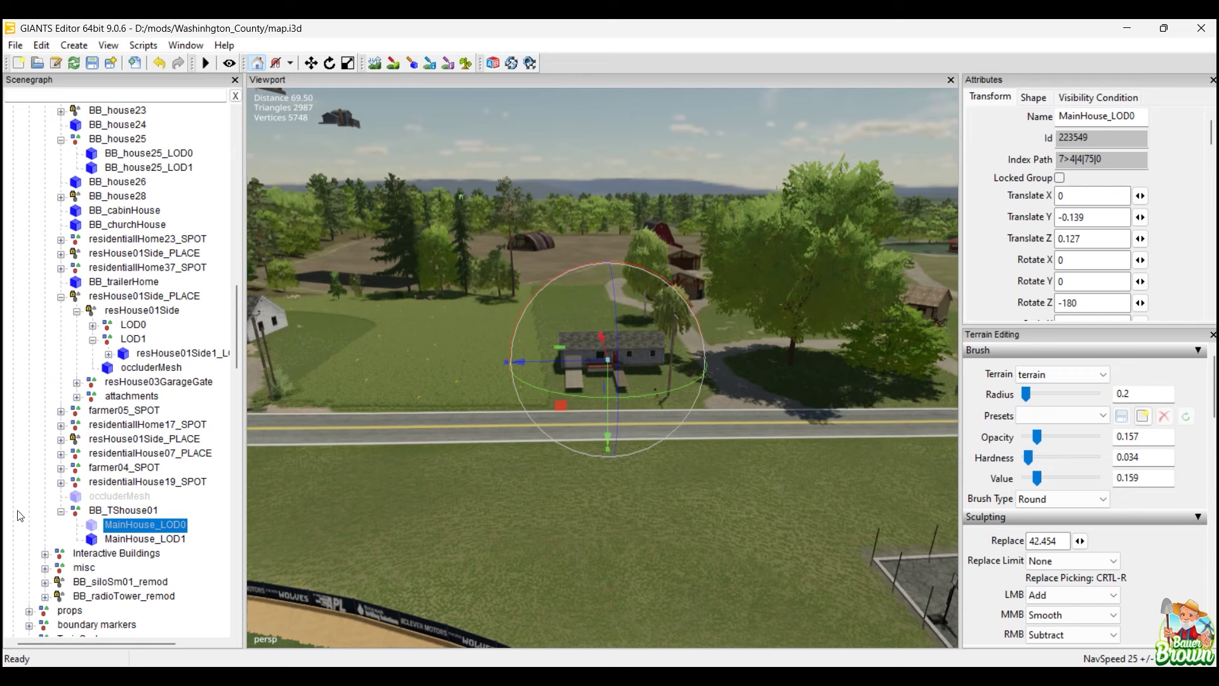
pyautogui.keyDown('alt'); pyautogui.moveTo(761, 477); pyautogui.dragTo(489, 566, button='middle'); pyautogui.keyUp('alt')
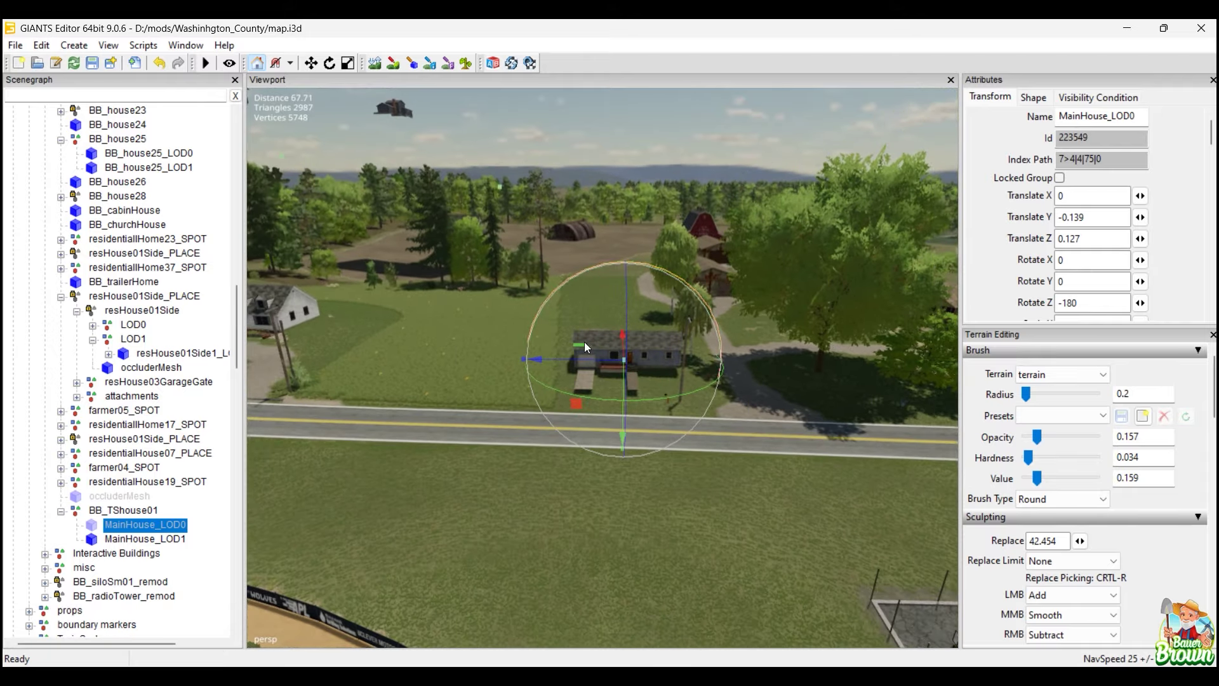
pyautogui.moveTo(535, 519)
pyautogui.keyDown('alt'); pyautogui.mouseDown(button='middle')
pyautogui.moveTo(511, 532)
pyautogui.moveTo(536, 514)
pyautogui.moveTo(520, 524)
pyautogui.mouseUp(button='middle'); pyautogui.keyUp('alt')
# Move occluderMesh back into the BB_TShouse01 group as its first child, above MainHouse_LOD0.
pyautogui.click(121, 496)
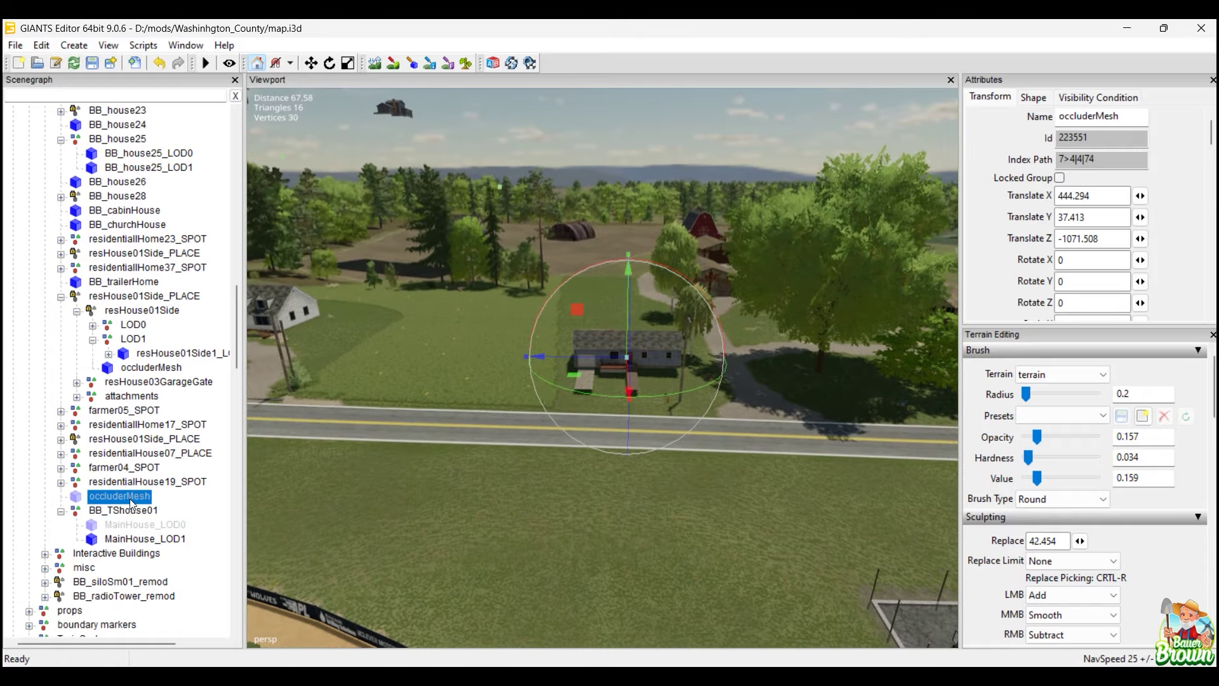
pyautogui.moveTo(124, 501); pyautogui.dragTo(210, 535, button='middle')
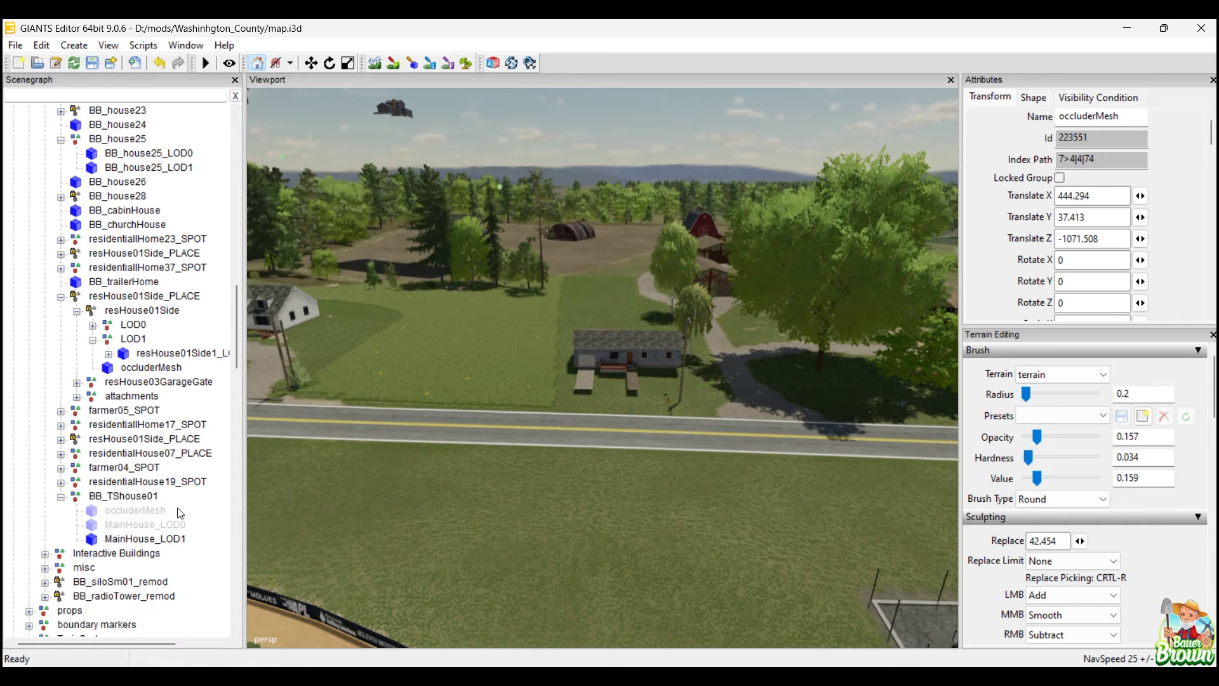
pyautogui.keyDown('alt'); pyautogui.moveTo(479, 475); pyautogui.dragTo(529, 482); pyautogui.keyUp('alt')
# Make MainHouse_LOD0 visible again and view the house from closer up.
pyautogui.click(179, 526)
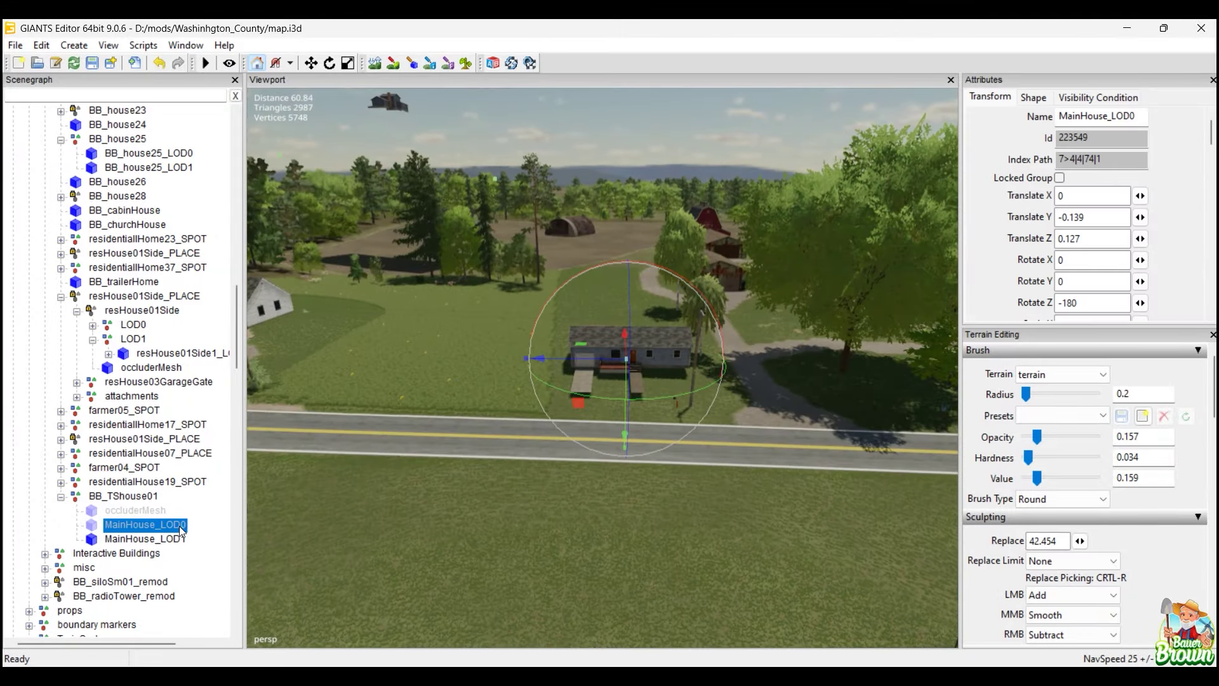
pyautogui.hotkey('shift', 'h')
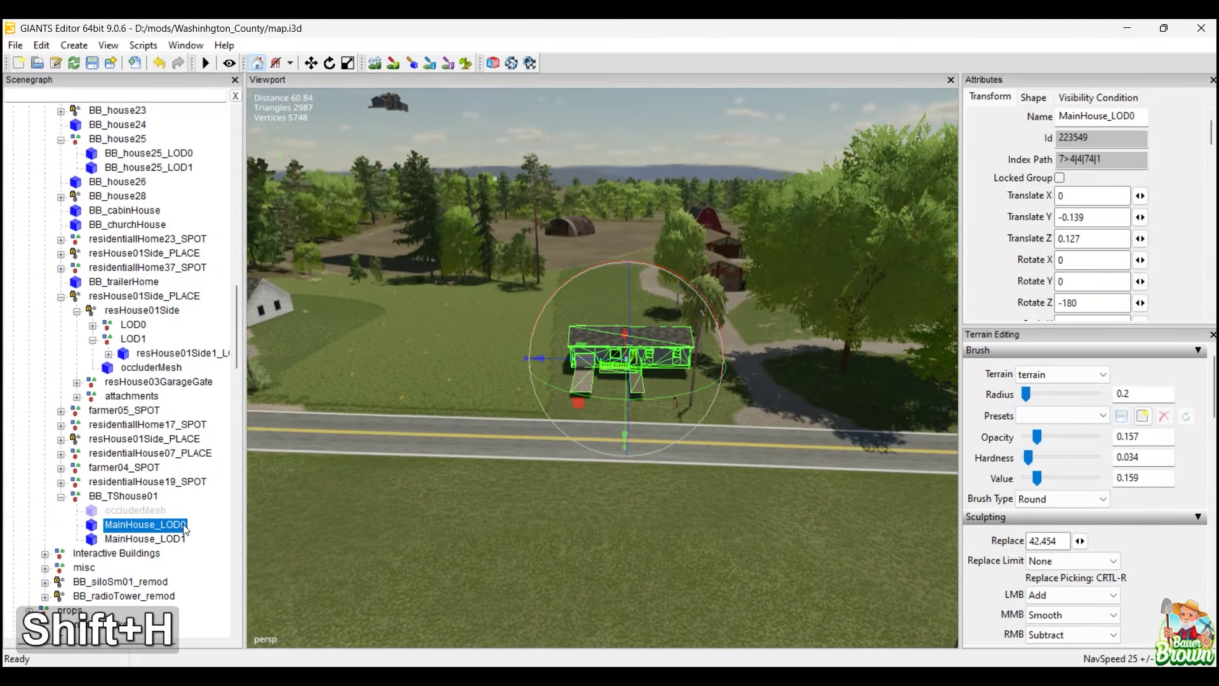
pyautogui.press('alt')
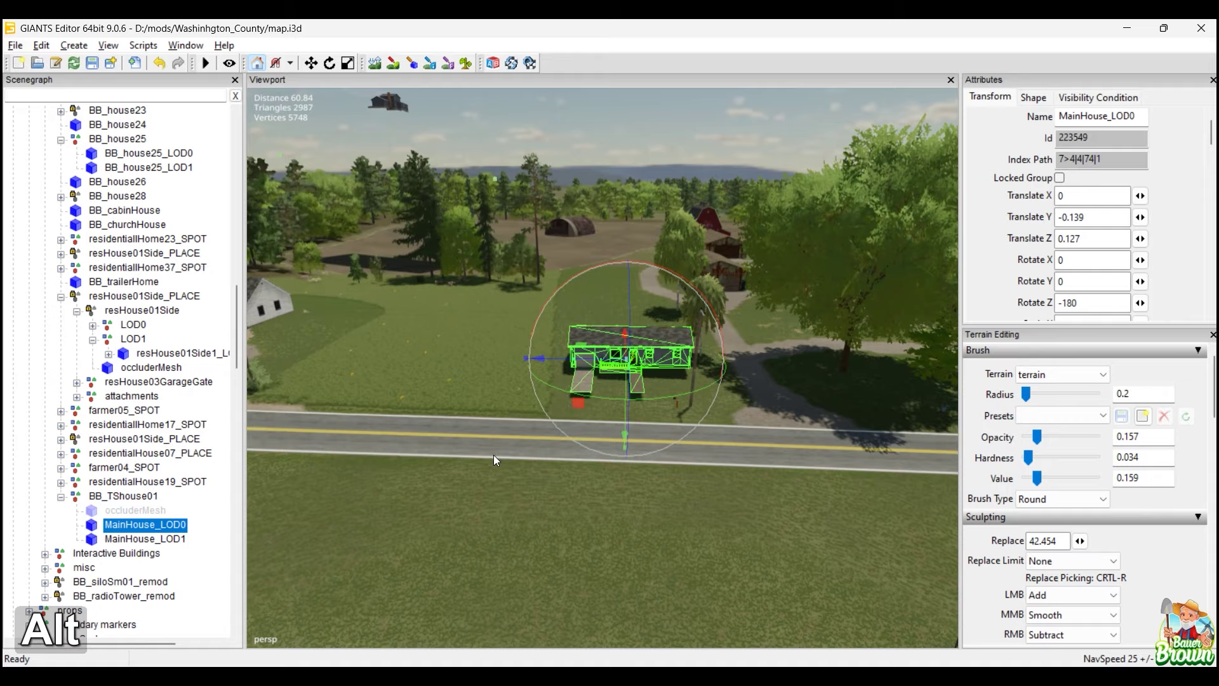
pyautogui.keyDown('alt'); pyautogui.moveTo(494, 455); pyautogui.dragTo(540, 483, button='right'); pyautogui.keyUp('alt')
# Turn on the Occluder Mesh option in the shape attributes of the BB_TShouse01 occluderMesh.
pyautogui.click(120, 512)
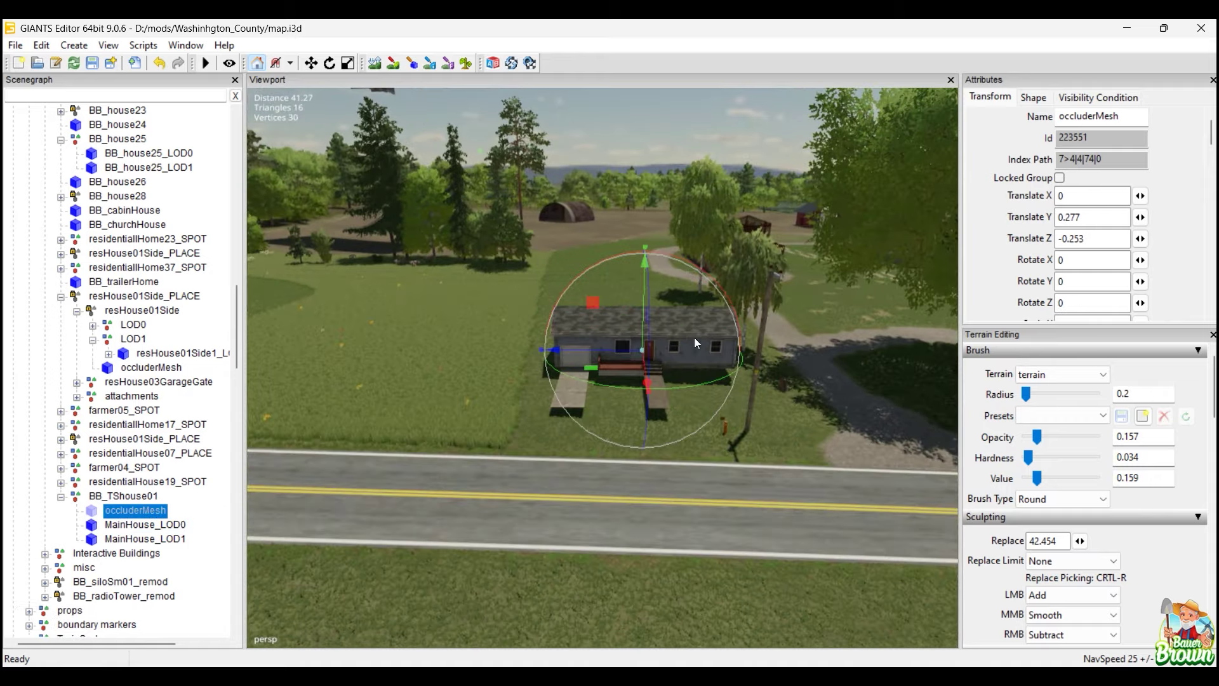
pyautogui.click(1039, 102)
pyautogui.scroll(-1, 1040, 244)
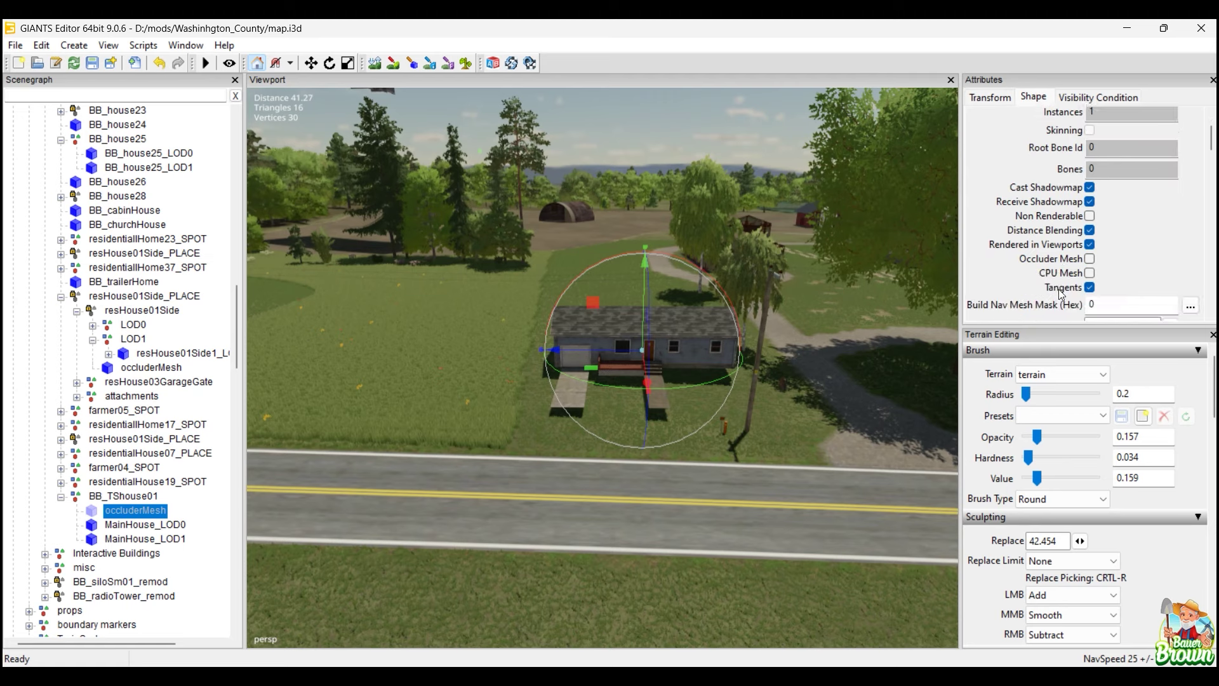
pyautogui.click(1090, 259)
pyautogui.keyDown('alt'); pyautogui.moveTo(592, 511); pyautogui.dragTo(716, 472, button='right'); pyautogui.keyUp('alt')
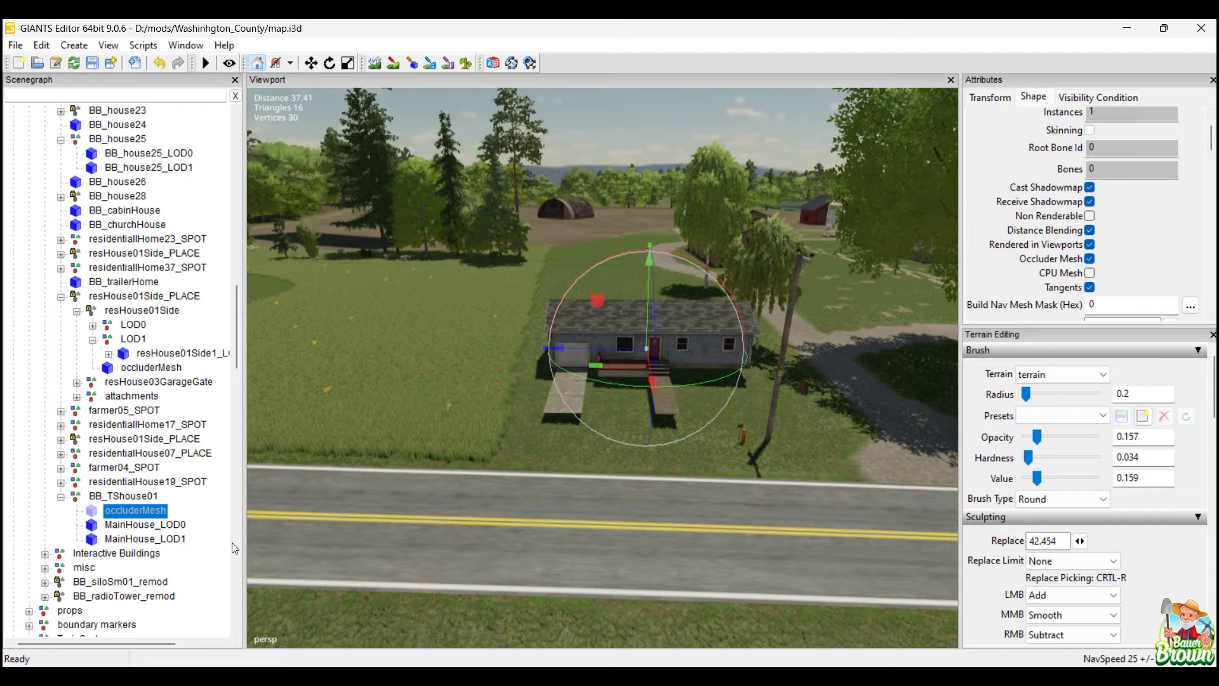
# Temporarily show the BB_TShouse01 occluderMesh to view the house from farther away, and hide the mesh again.
pyautogui.hotkey('shift', 'h')
pyautogui.keyDown('alt'); pyautogui.moveTo(295, 477); pyautogui.dragTo(523, 507, button='right'); pyautogui.keyUp('alt')
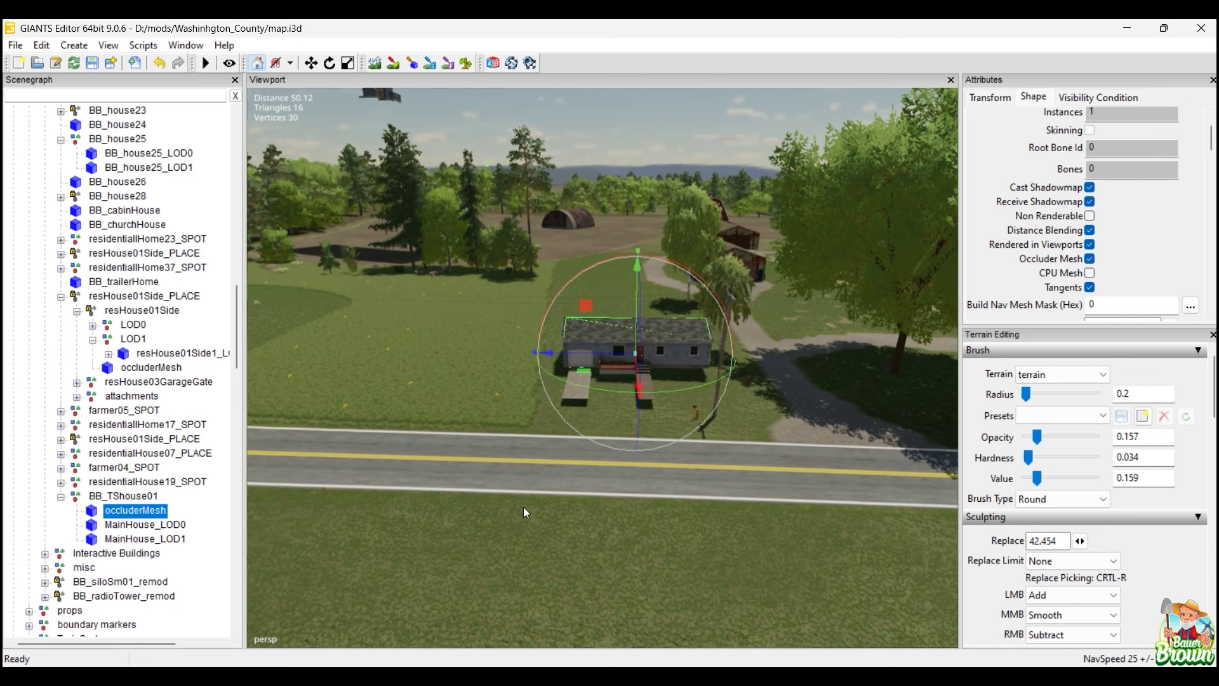
pyautogui.hotkey('ctrl', 'h')
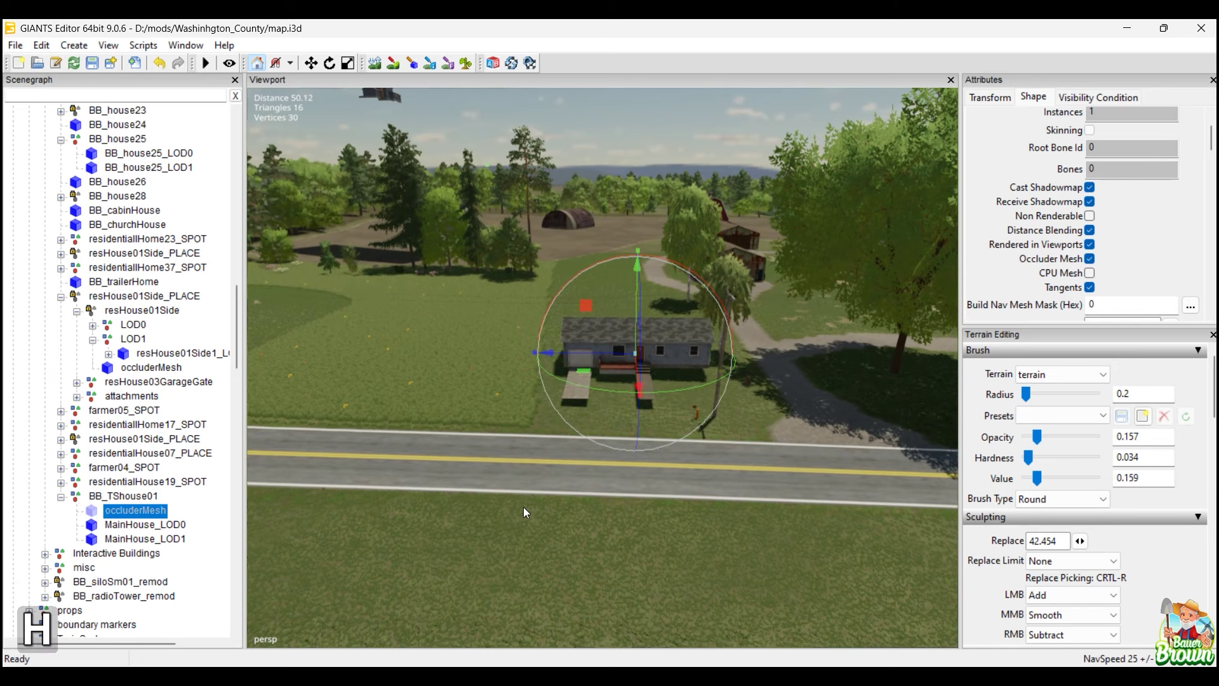
# Turn off Rendered in Viewports for the BB_TShouse01 occluderMesh and review its remaining shape settings.
pyautogui.keyDown('alt'); pyautogui.moveTo(624, 501); pyautogui.dragTo(628, 503, button='right'); pyautogui.keyUp('alt')
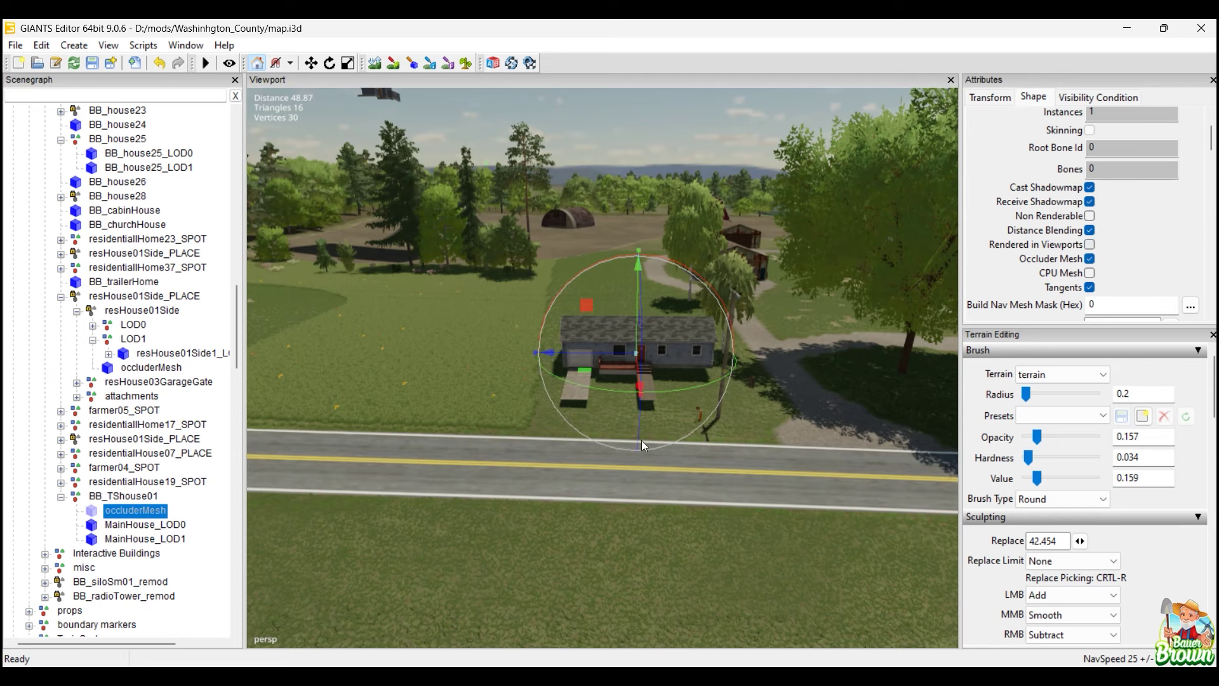
pyautogui.moveTo(680, 449)
pyautogui.keyDown('alt'); pyautogui.mouseDown(button='right')
pyautogui.moveTo(455, 566)
pyautogui.moveTo(621, 477)
pyautogui.moveTo(786, 363)
pyautogui.moveTo(533, 551)
pyautogui.moveTo(681, 462)
pyautogui.mouseUp(button='right'); pyautogui.keyUp('alt')
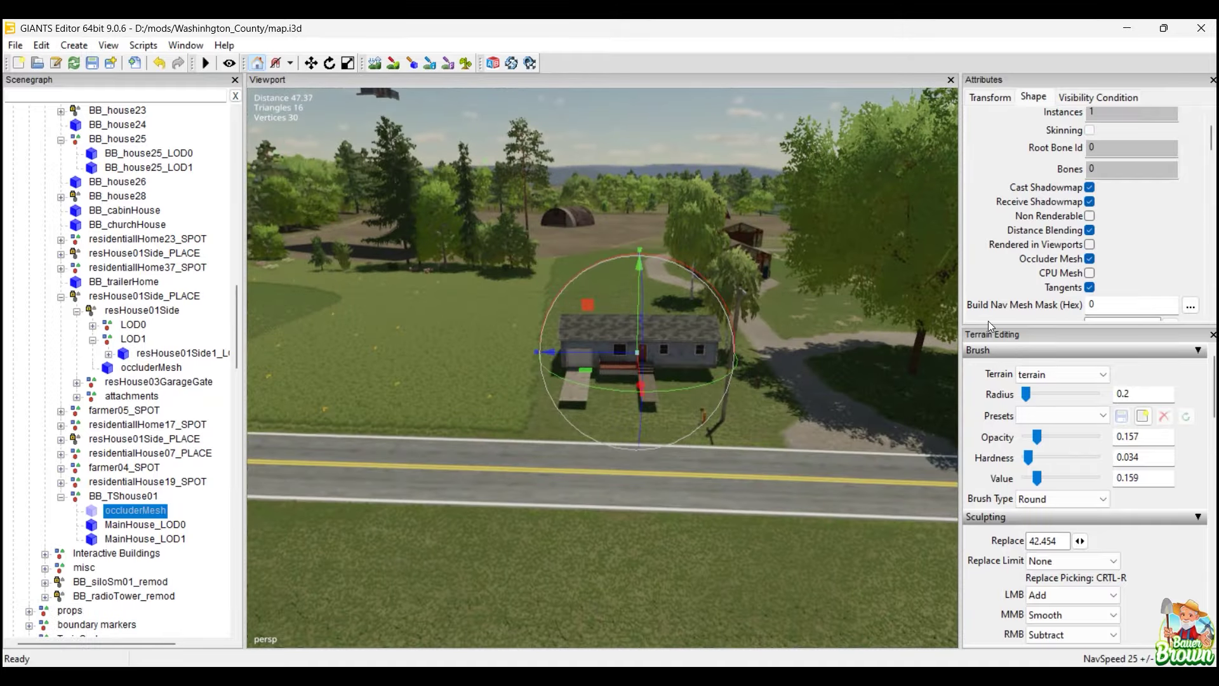
pyautogui.scroll(-3, 1157, 242)
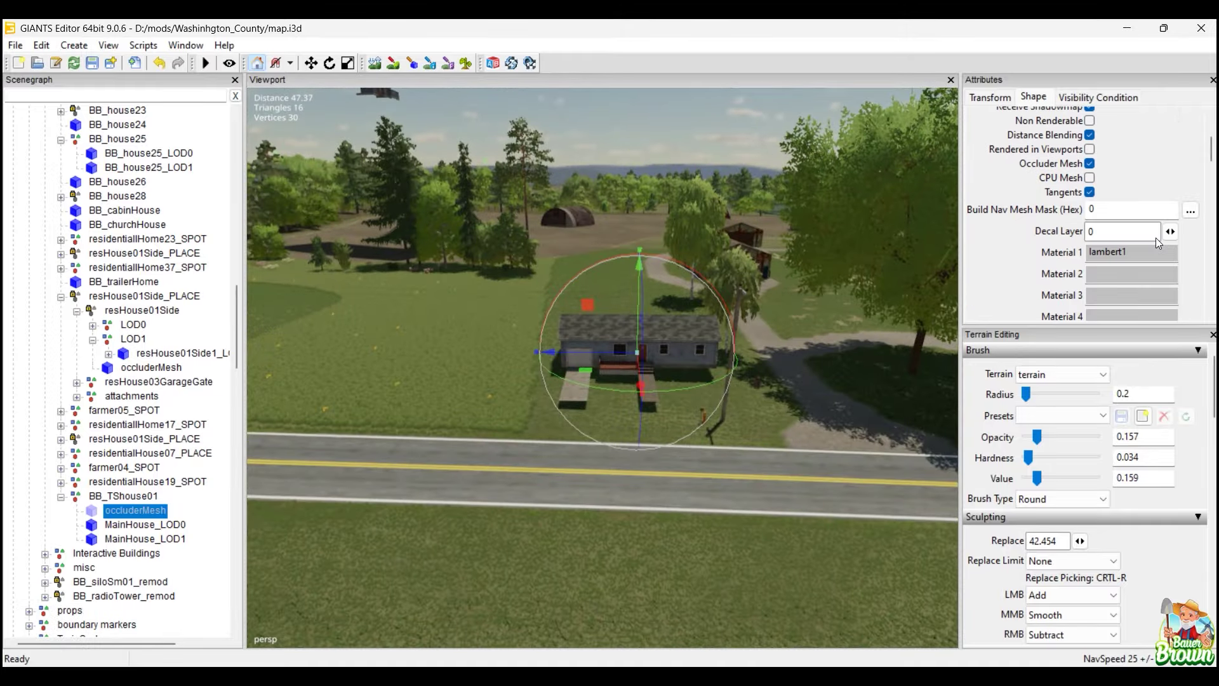
pyautogui.scroll(2, 1157, 242)
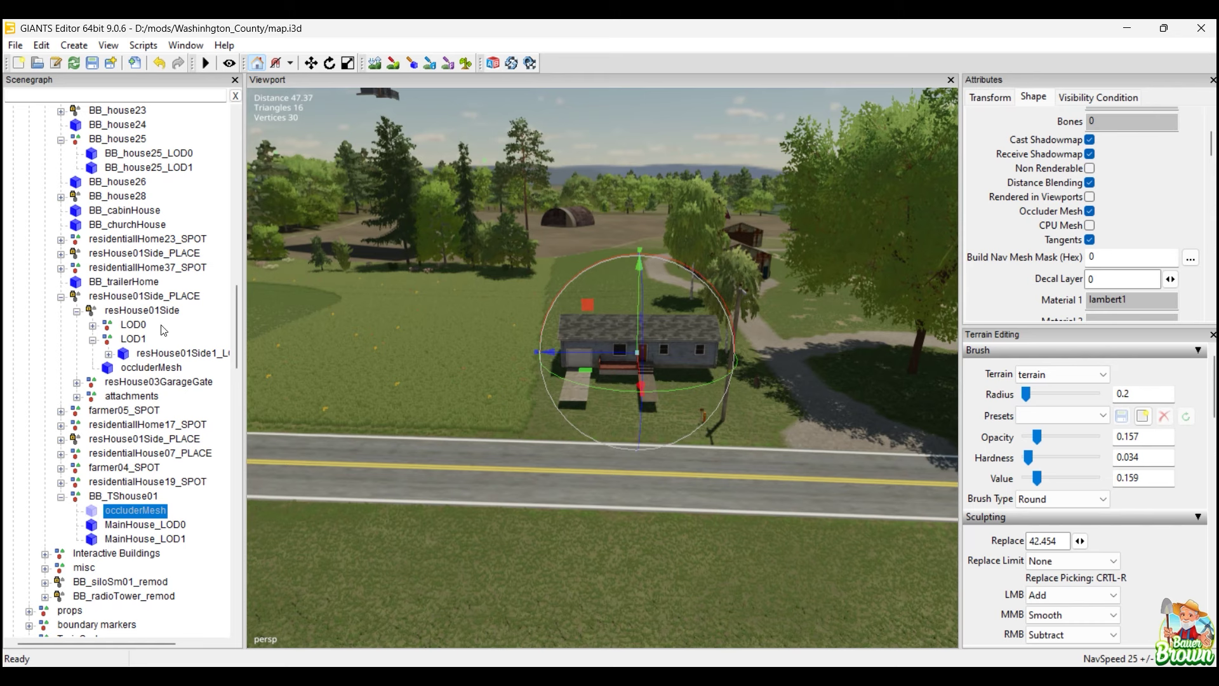
# Check the shape and transform settings of the existing resHouse01Side occluderMesh as a reference.
pyautogui.click(153, 368)
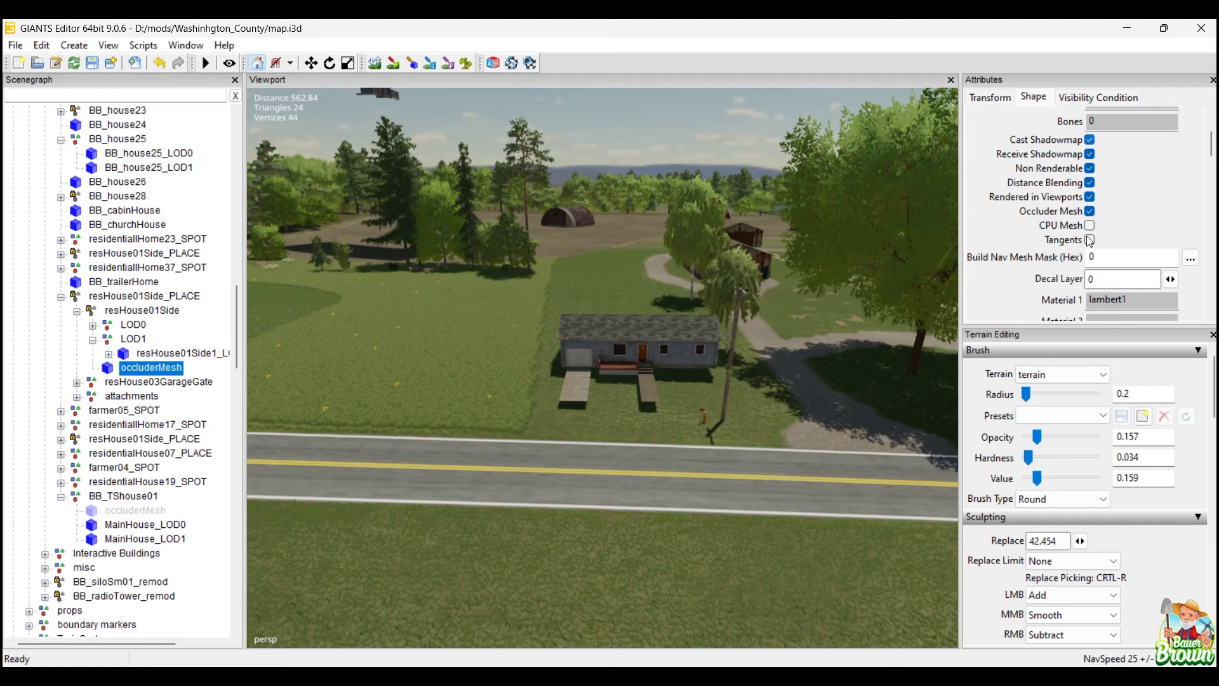
pyautogui.scroll(-3, 1181, 178)
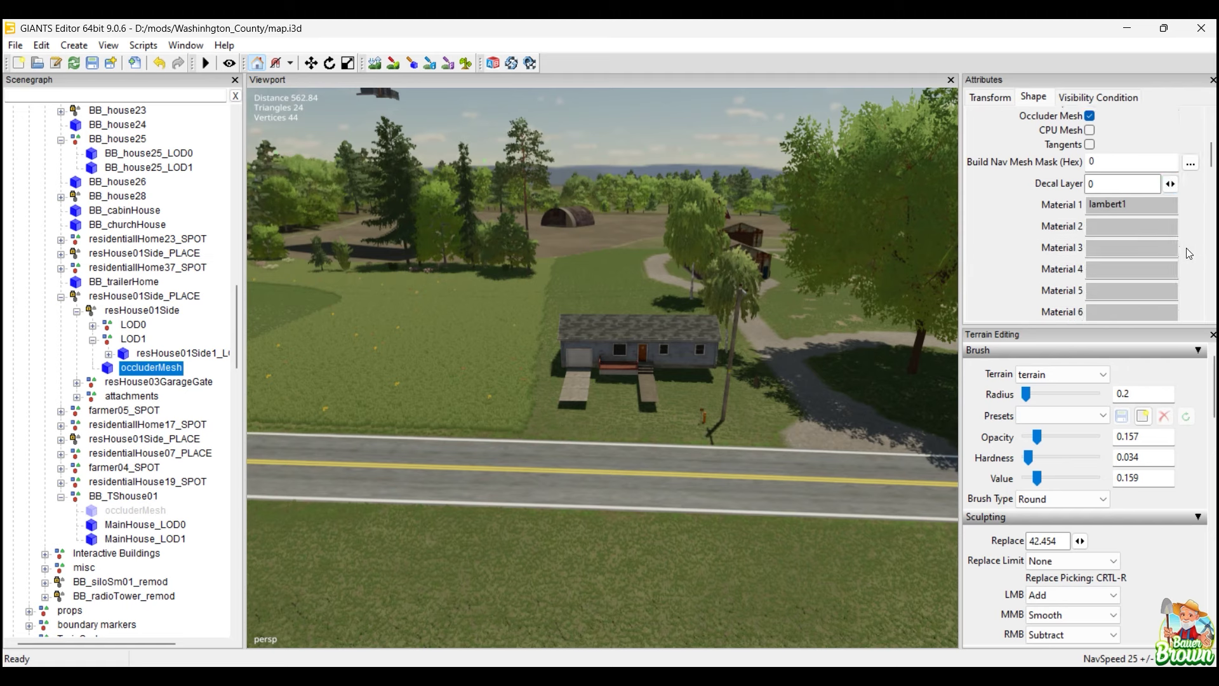
pyautogui.scroll(-6, 1190, 253)
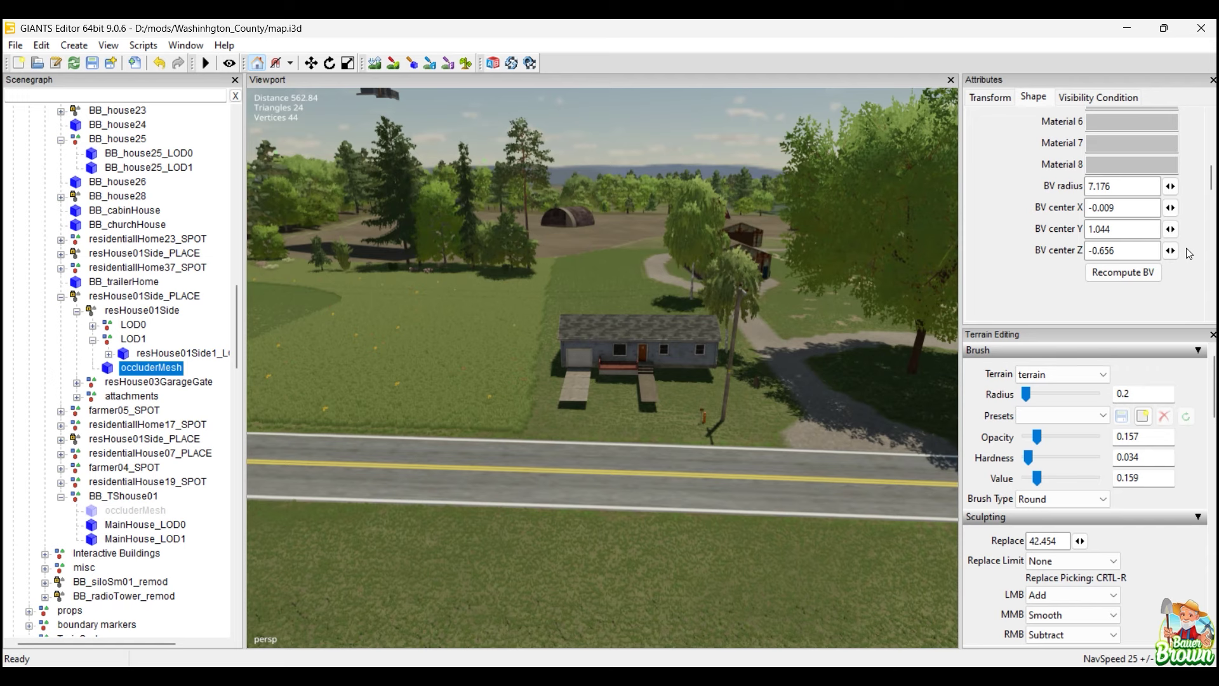
pyautogui.scroll(10, 1190, 254)
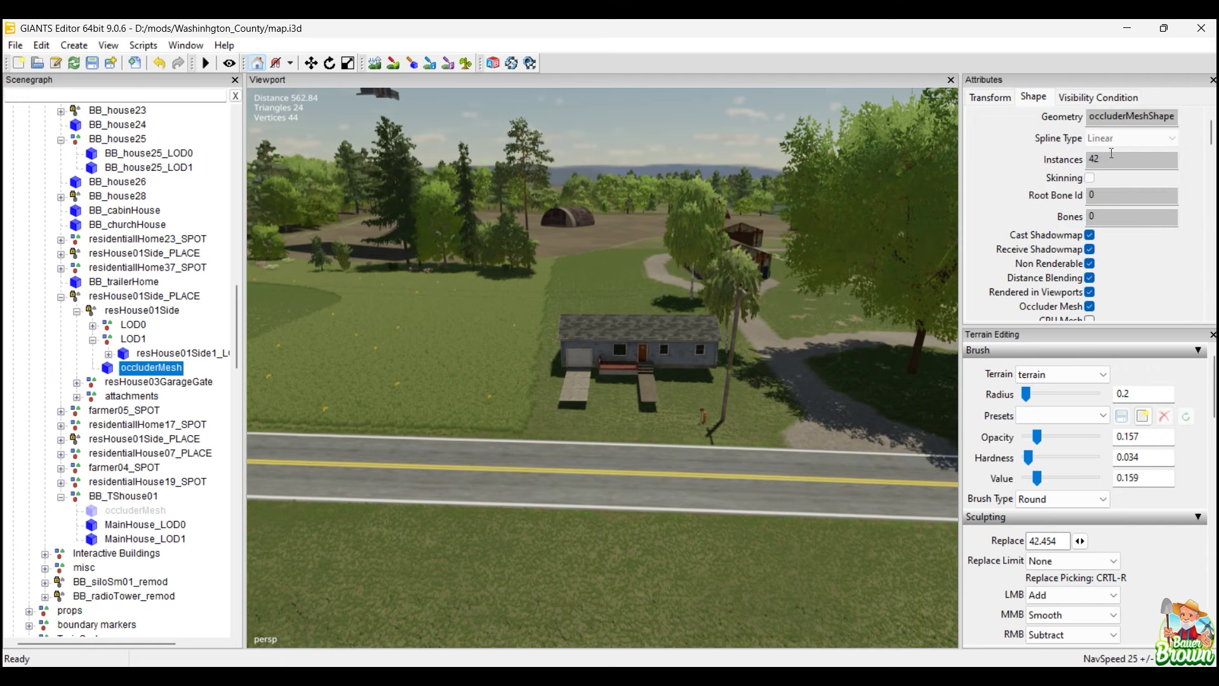
pyautogui.click(998, 98)
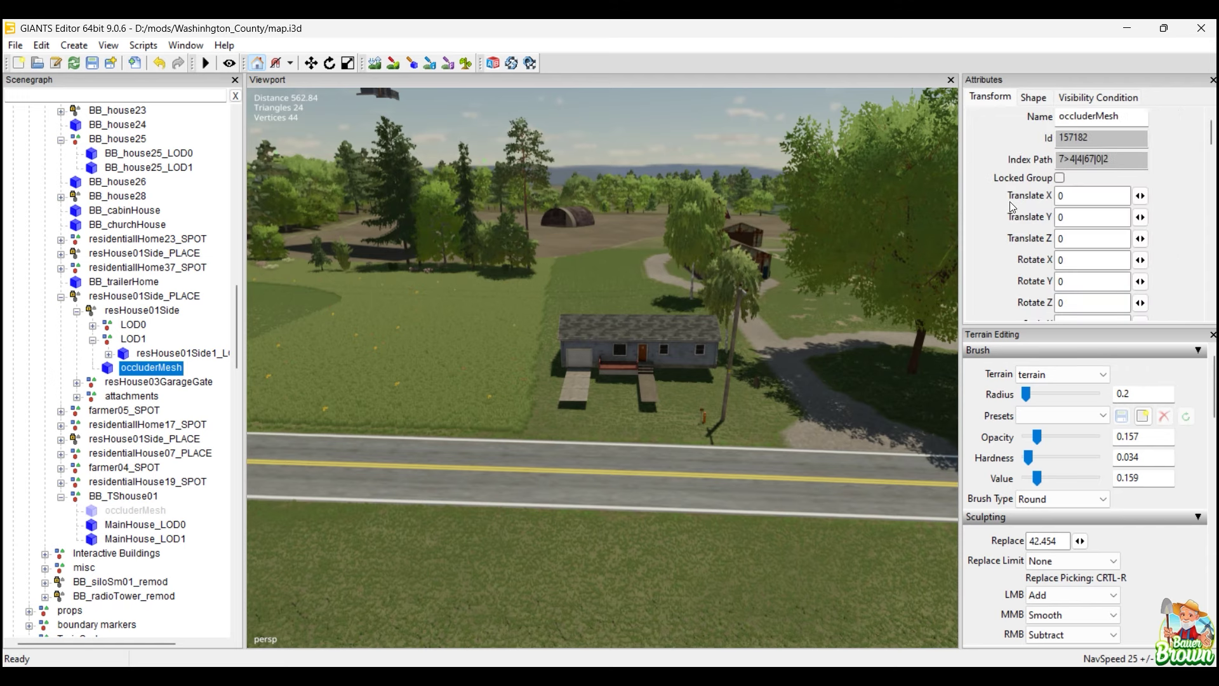
pyautogui.scroll(-6, 1013, 208)
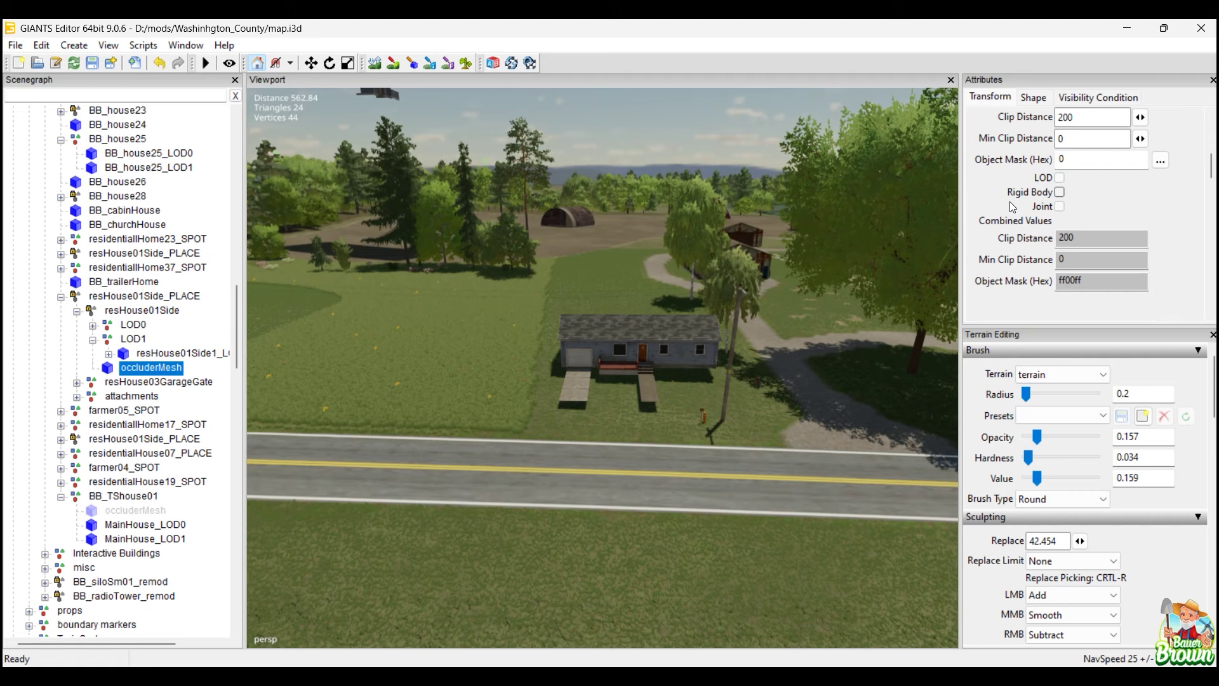
# Make the occluderMesh in the BB_TShouse01 group visible.
pyautogui.click(136, 511)
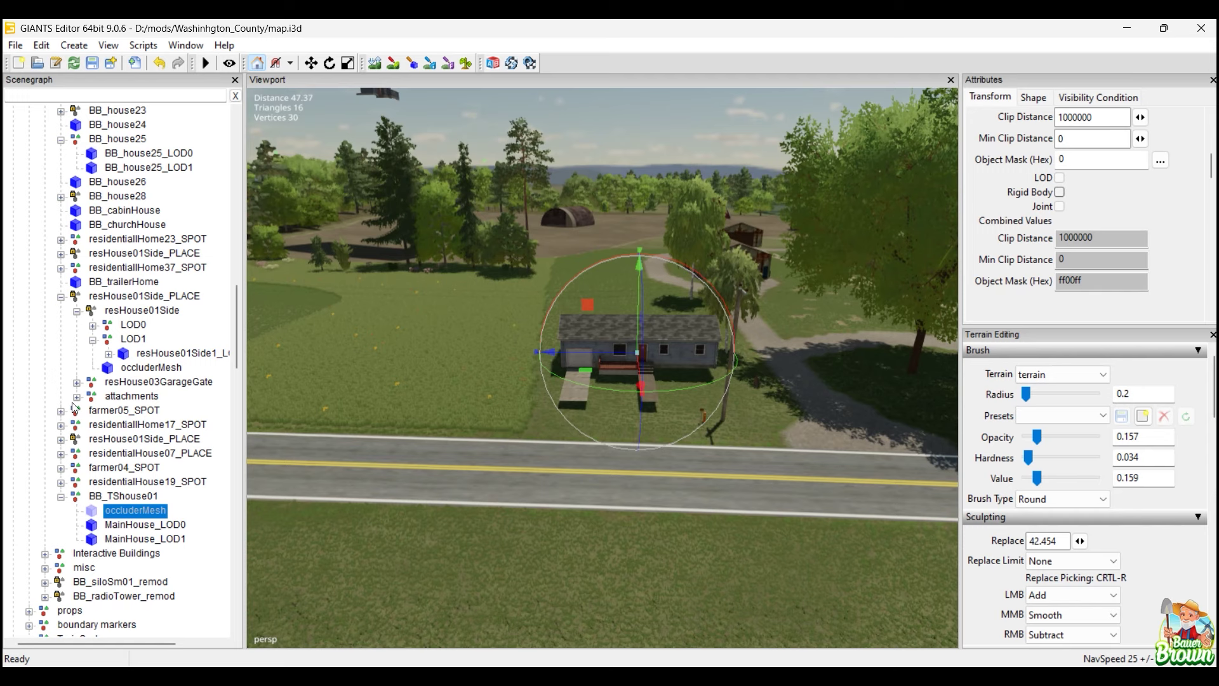
pyautogui.hotkey('shift', 'h')
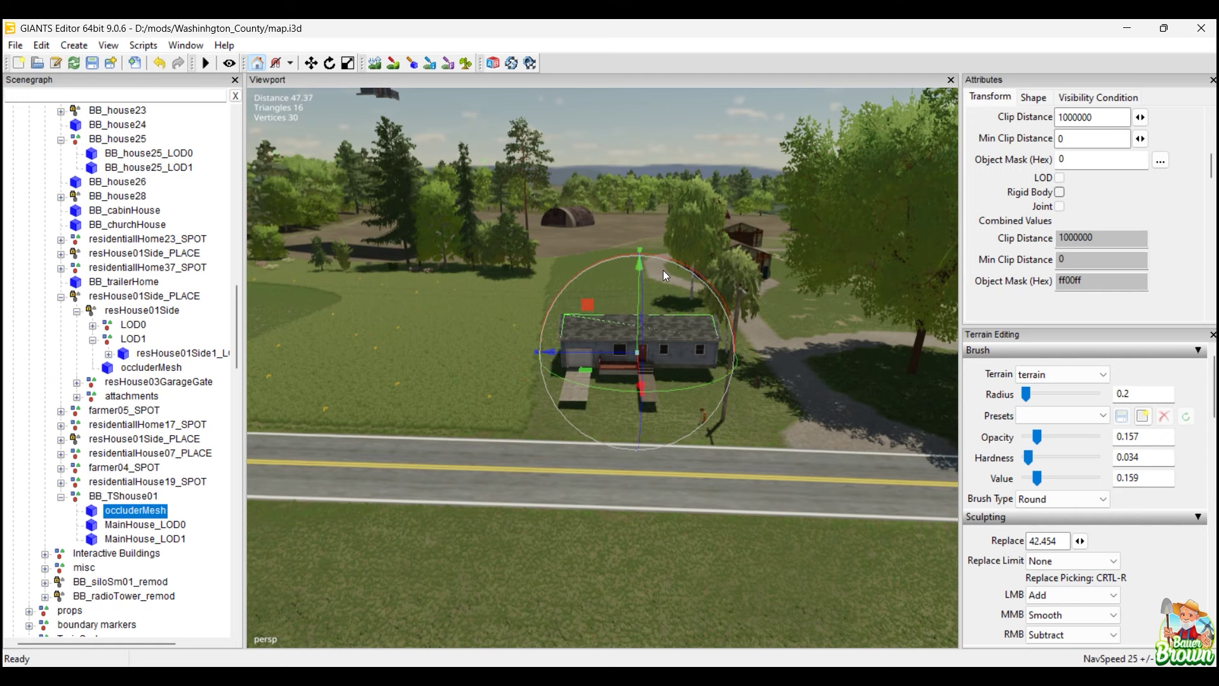
# Turn on Non Renderable and Rendered in Viewports for the BB_TShouse01 occluderMesh and review its remaining shape settings.
pyautogui.scroll(5, 1121, 227)
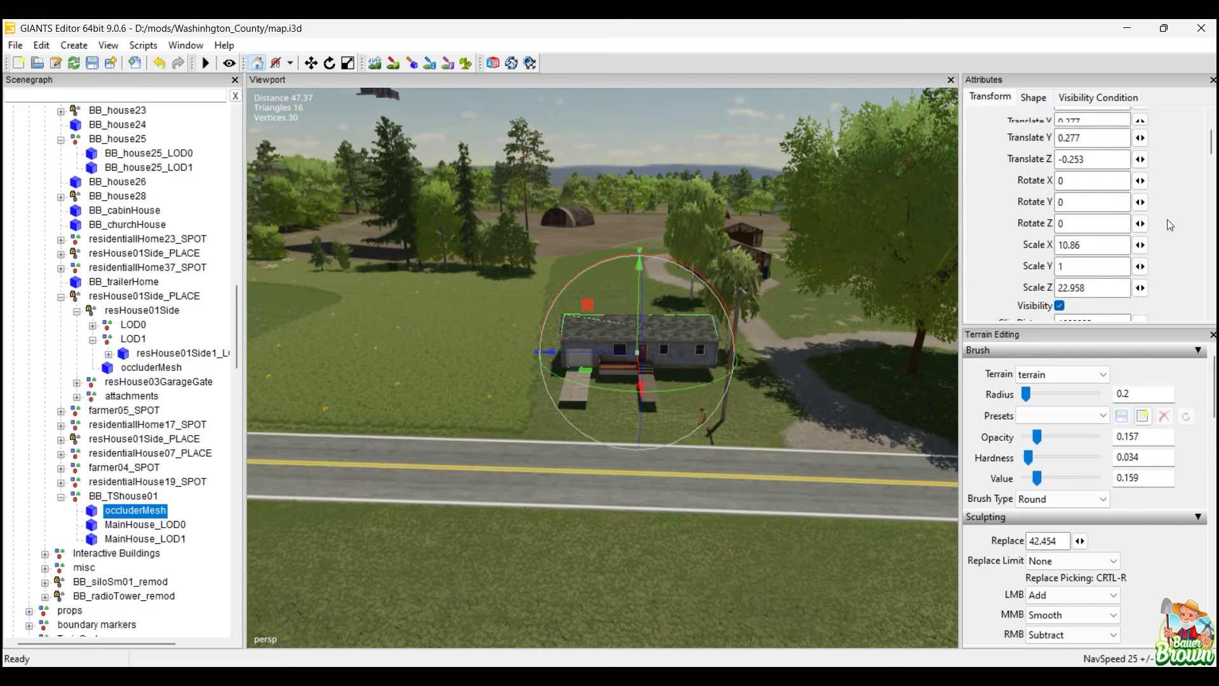
pyautogui.click(1034, 97)
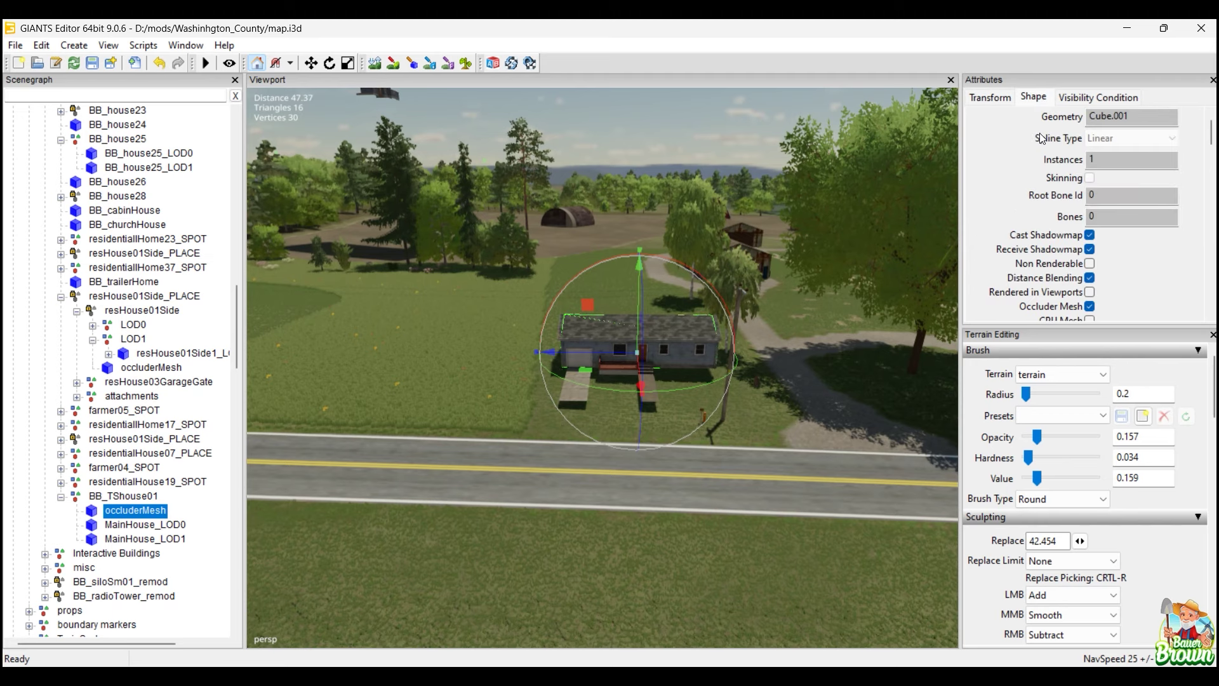
pyautogui.click(1090, 264)
pyautogui.scroll(-1, 1094, 266)
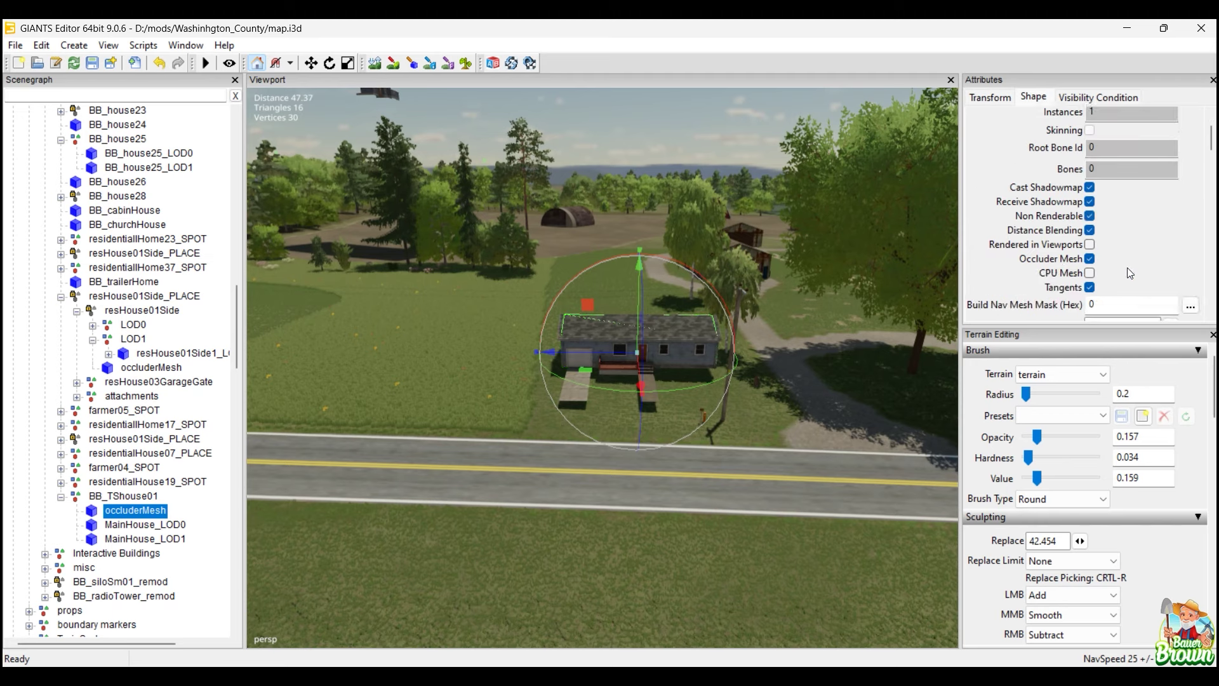
pyautogui.click(1090, 245)
pyautogui.scroll(-2, 1159, 223)
pyautogui.scroll(-2, 1188, 260)
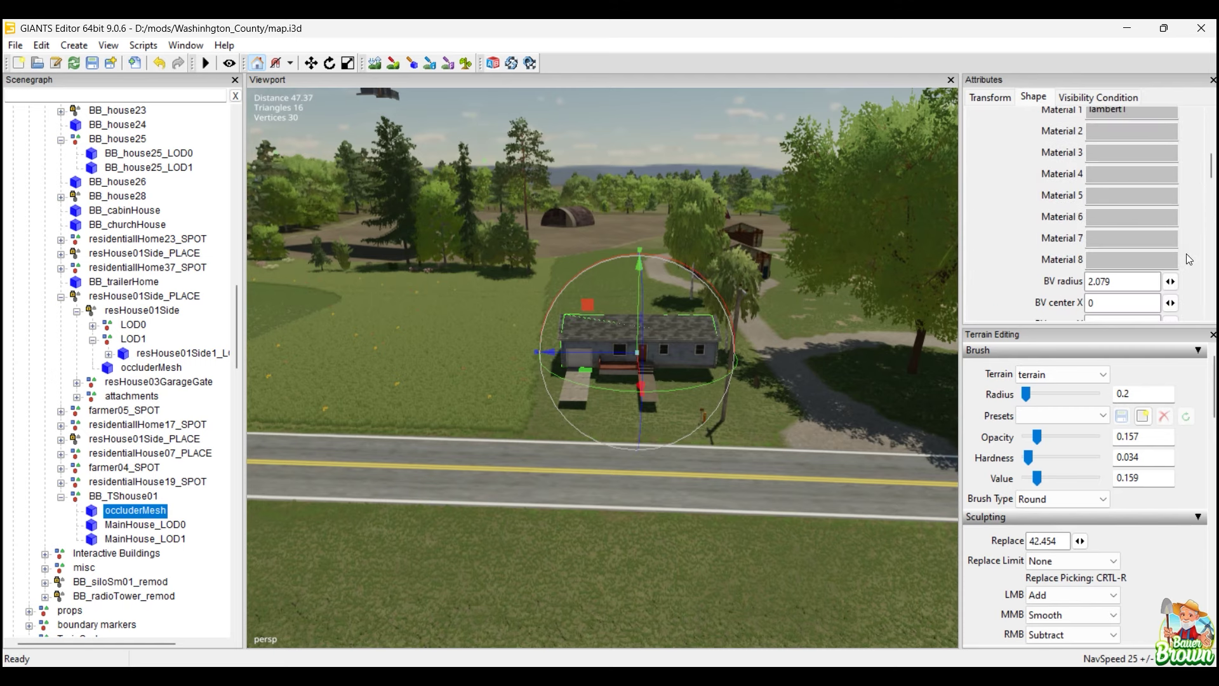
pyautogui.scroll(-2, 1189, 259)
pyautogui.scroll(5, 1189, 259)
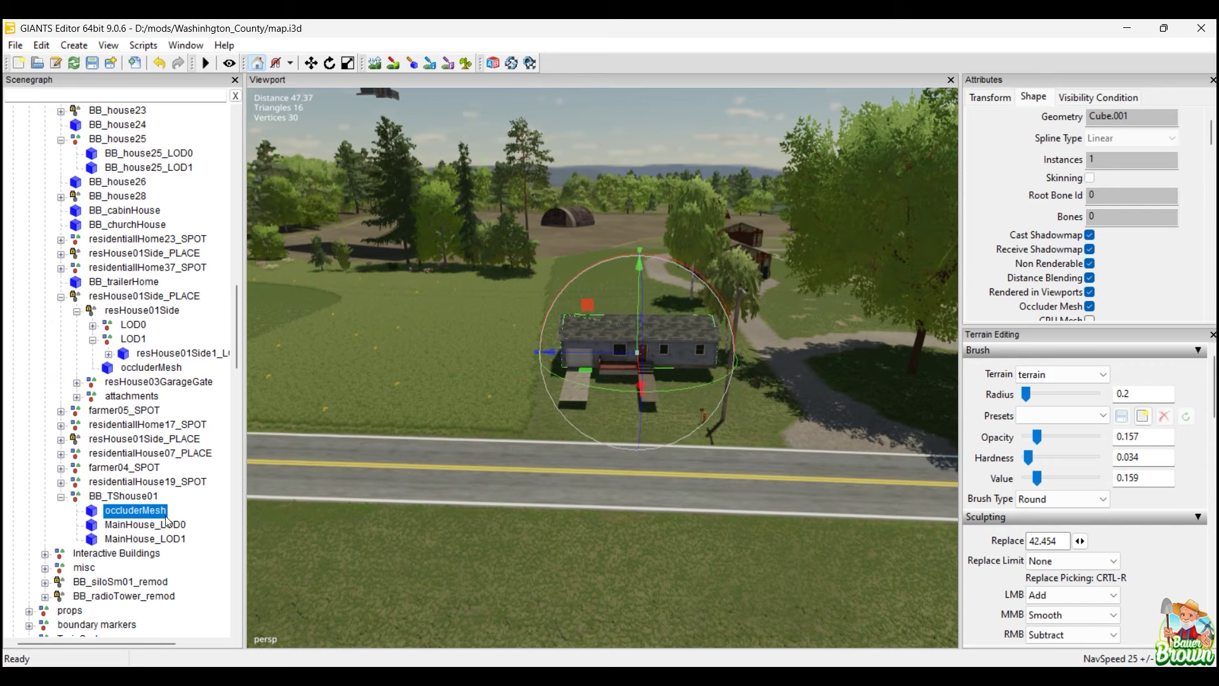
# Hide MainHouse_LOD0 in the BB_TShouse01 group and check how the house displays from far and near.
pyautogui.click(140, 496)
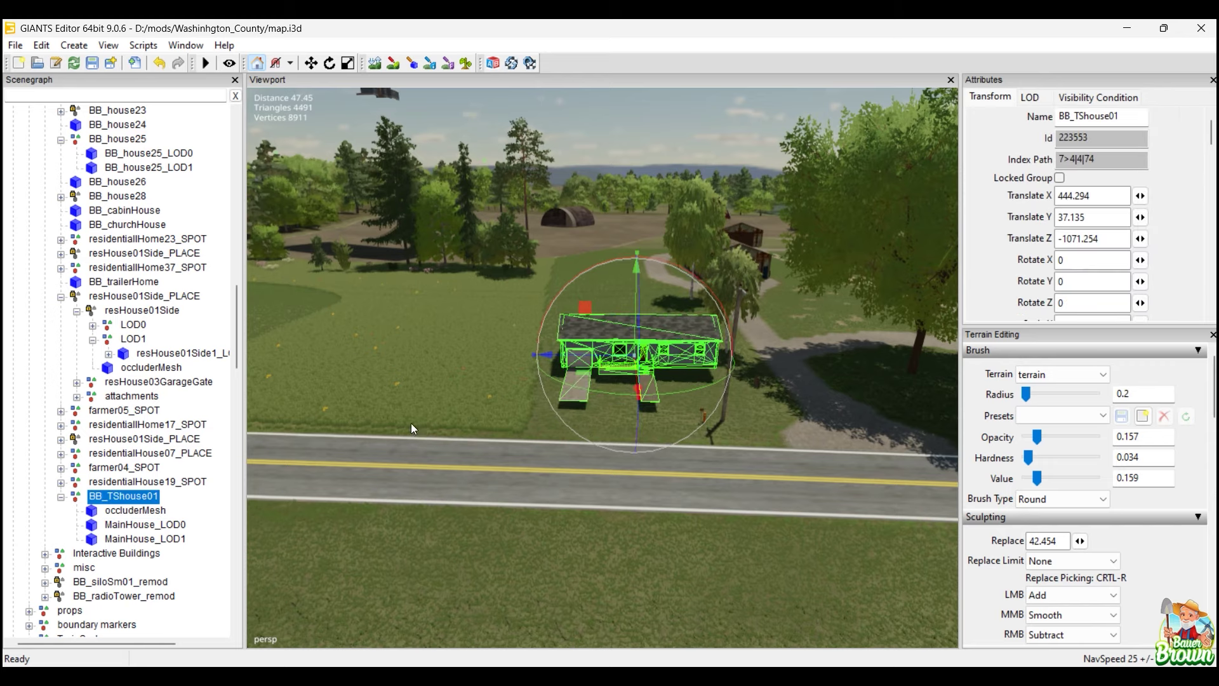
pyautogui.click(569, 126)
pyautogui.keyDown('alt'); pyautogui.moveTo(513, 484); pyautogui.dragTo(536, 498, button='right'); pyautogui.keyUp('alt')
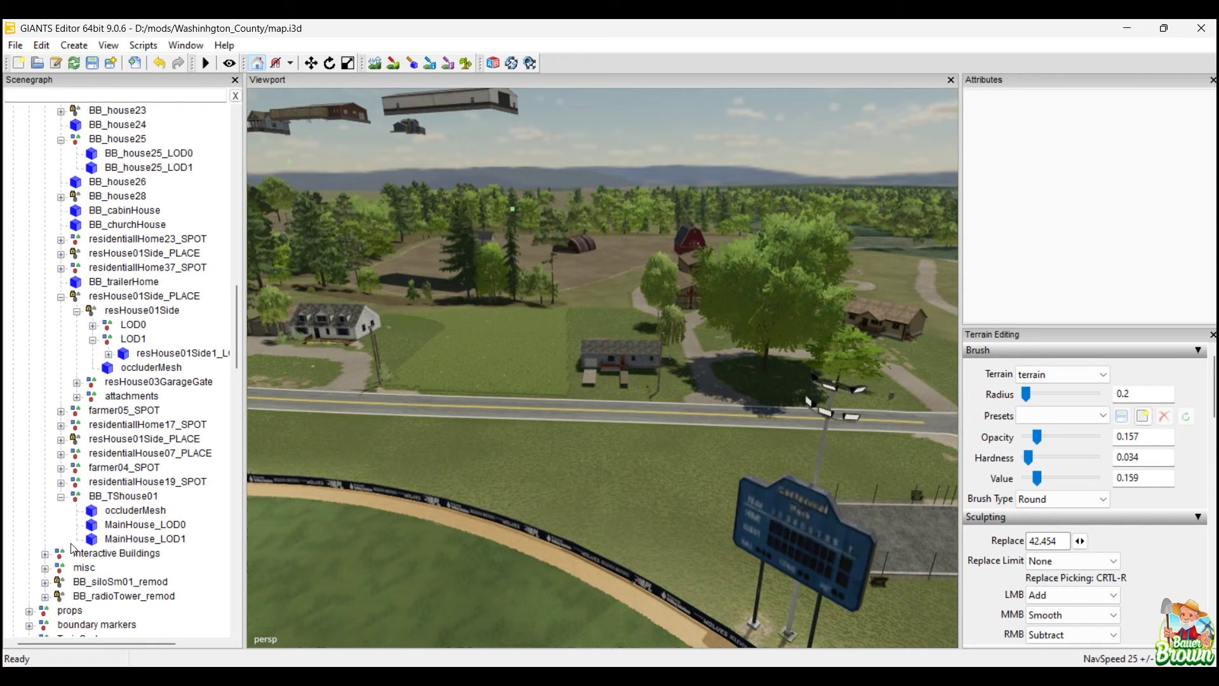
pyautogui.click(145, 525)
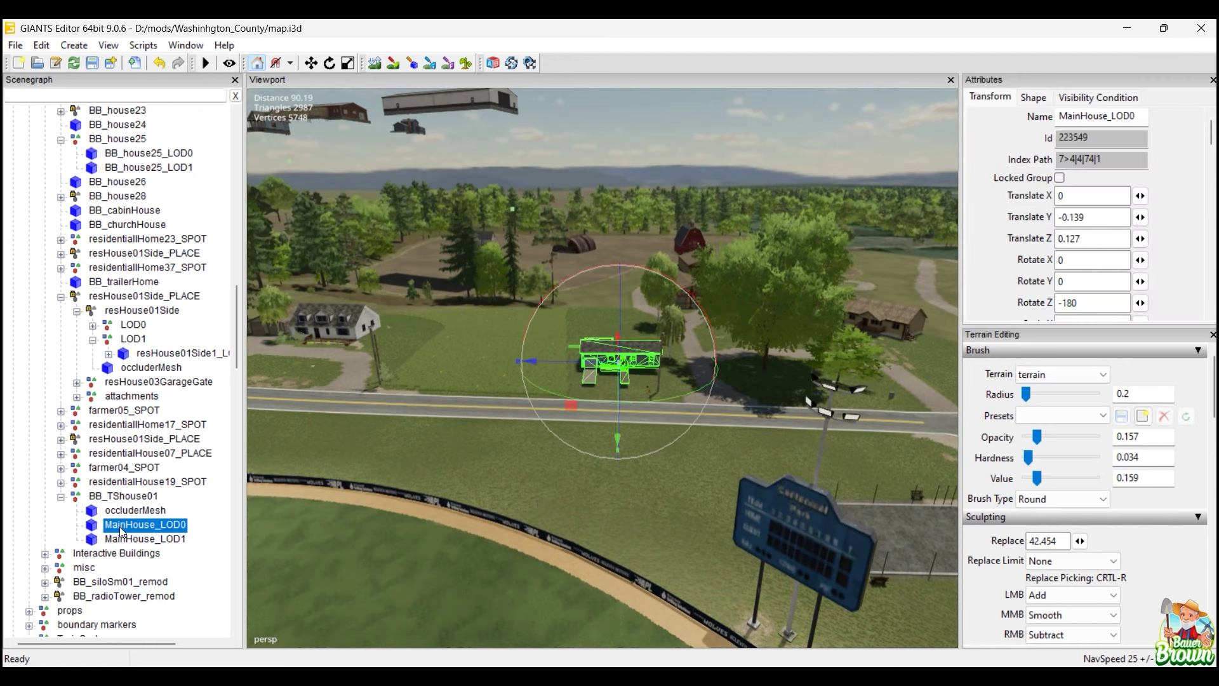
pyautogui.press('h')
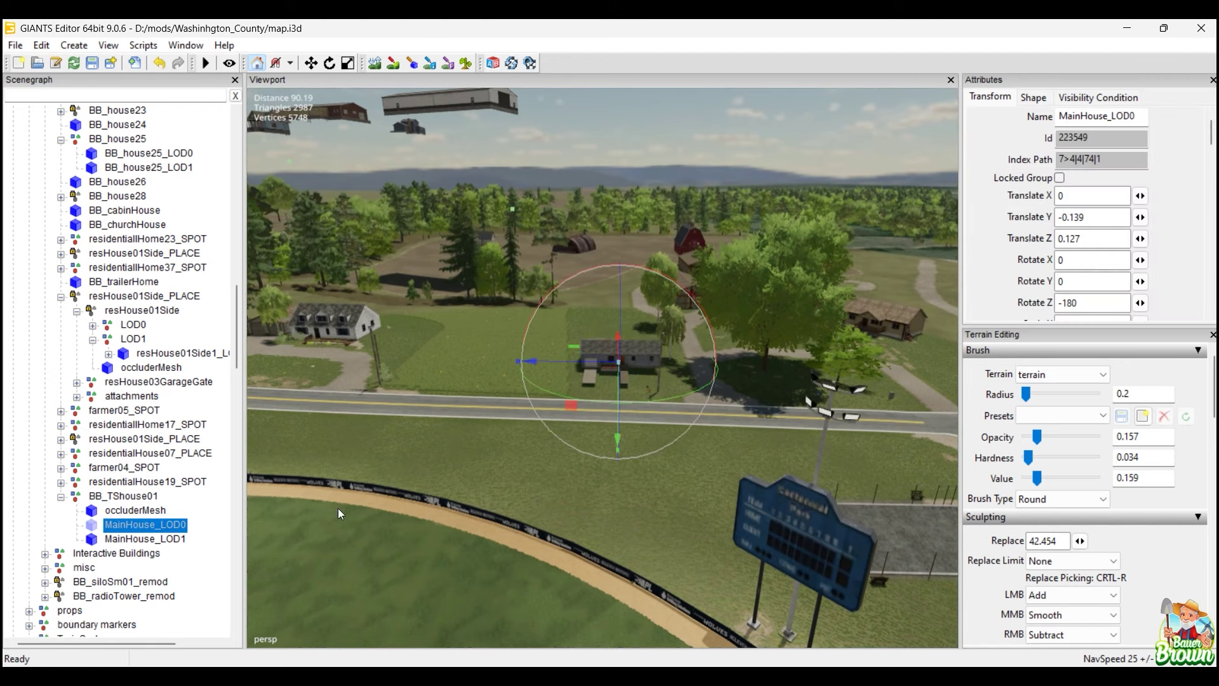
pyautogui.keyDown('alt'); pyautogui.moveTo(435, 513); pyautogui.dragTo(631, 448, button='right'); pyautogui.keyUp('alt')
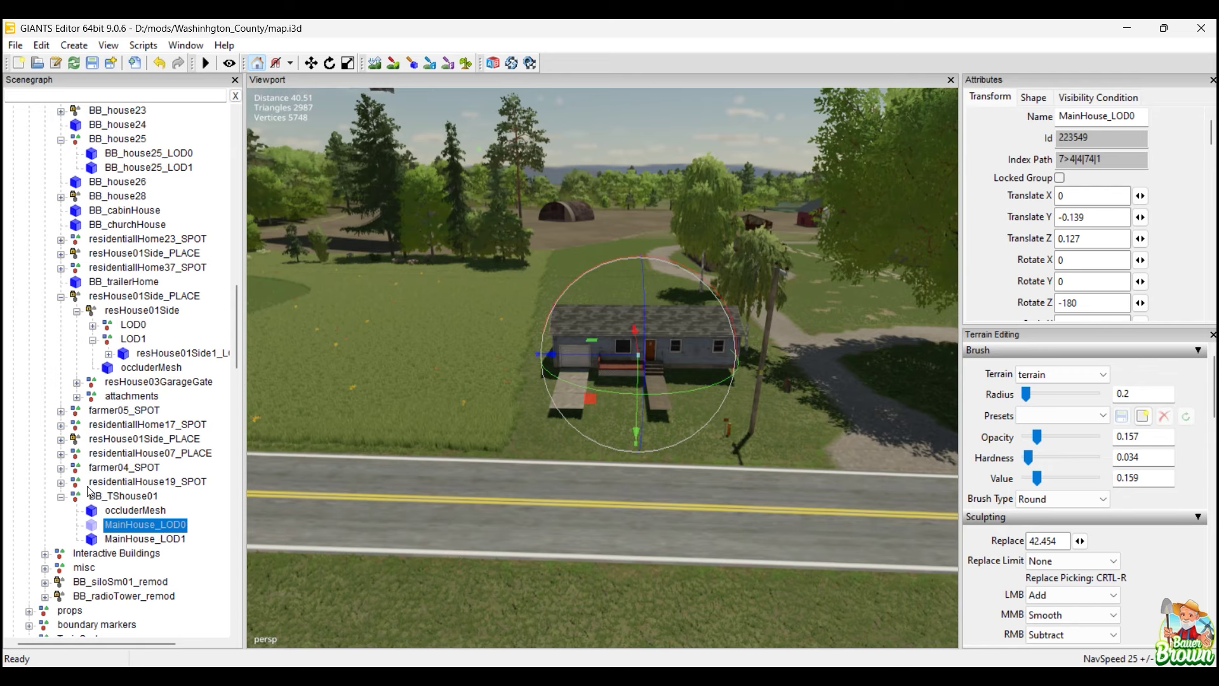
# Move the occluderMesh out of the BB_TShouse01 group to just above it, and make MainHouse_LOD0 visible again.
pyautogui.click(125, 514)
pyautogui.moveTo(126, 513); pyautogui.dragTo(185, 498, button='middle')
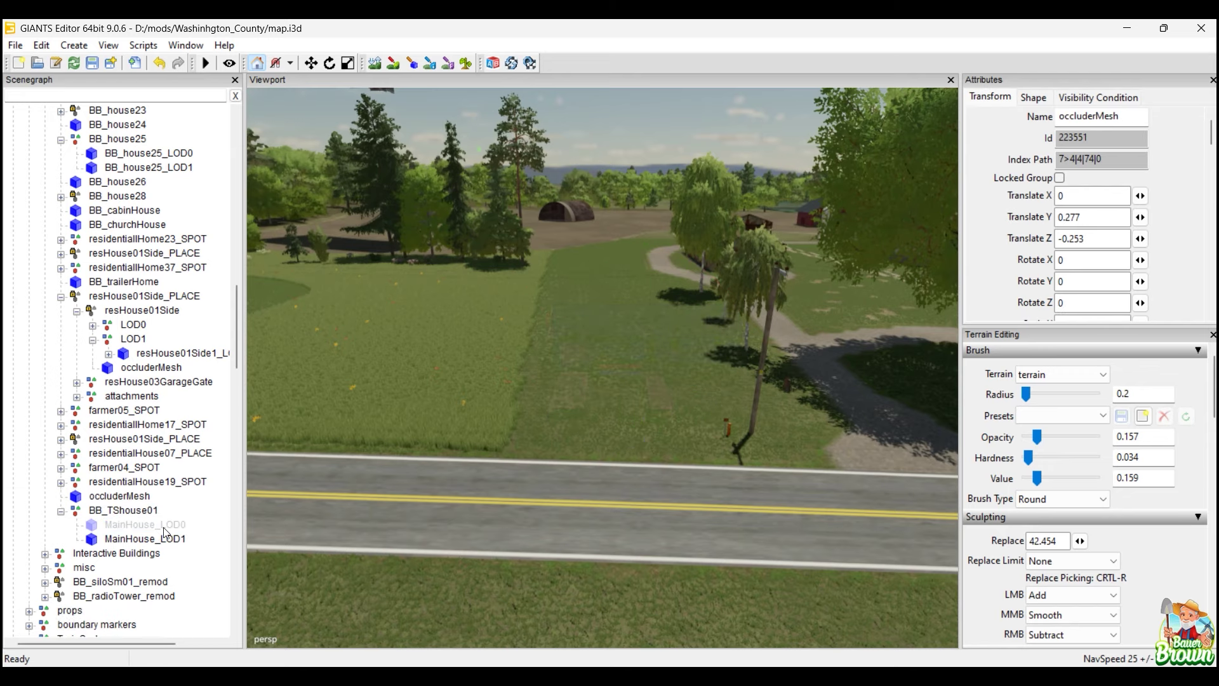
pyautogui.keyDown('alt'); pyautogui.moveTo(541, 494); pyautogui.dragTo(355, 552); pyautogui.keyUp('alt')
pyautogui.click(183, 526)
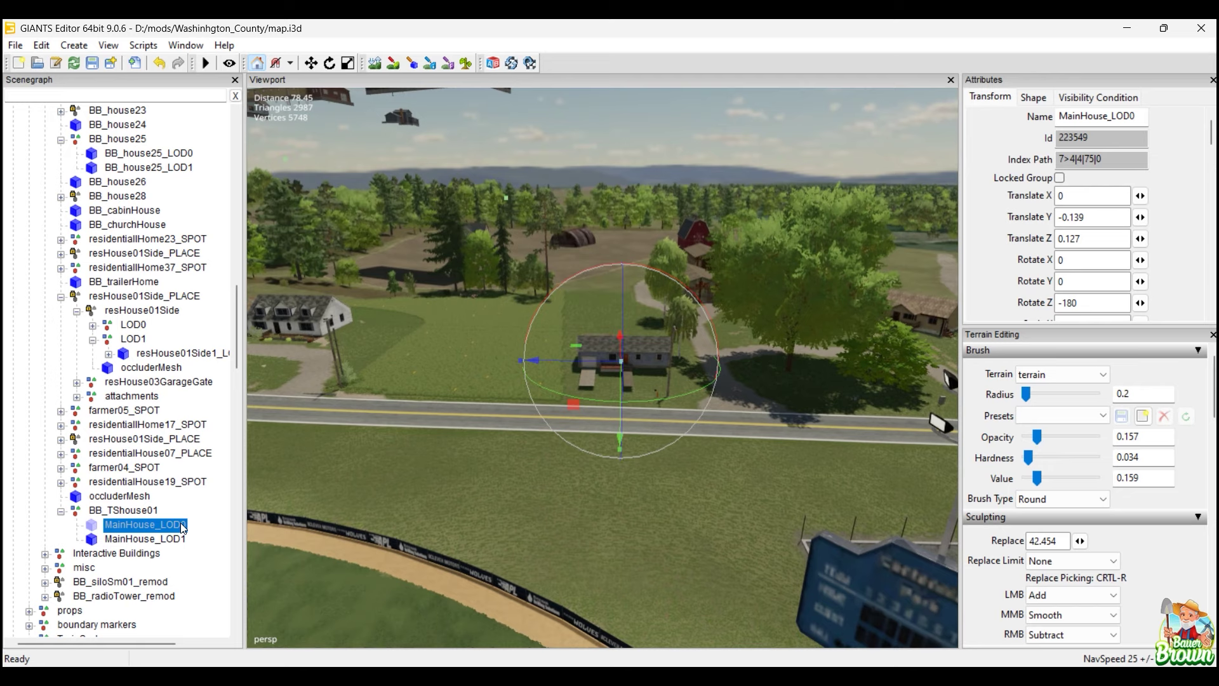
pyautogui.hotkey('shift', 'h')
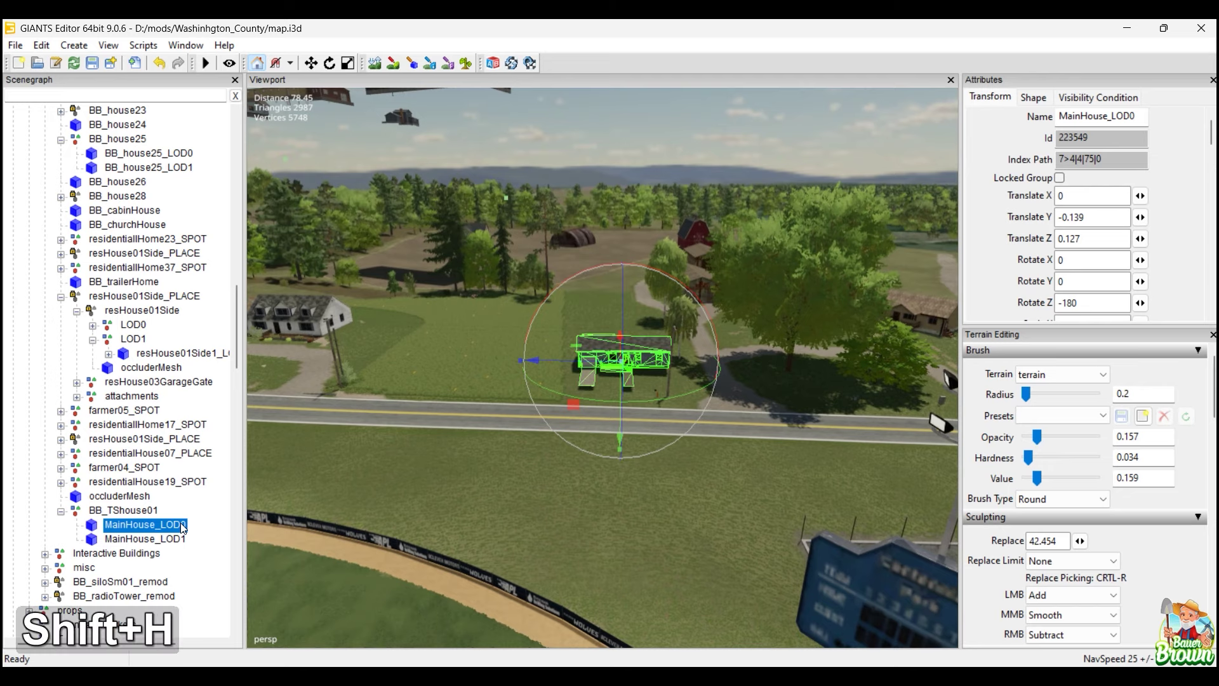
# Examine the BB_TShouse01 house in the viewport from several distances and angles.
pyautogui.click(684, 117)
pyautogui.keyDown('alt'); pyautogui.moveTo(608, 390); pyautogui.dragTo(691, 412, button='middle'); pyautogui.keyUp('alt')
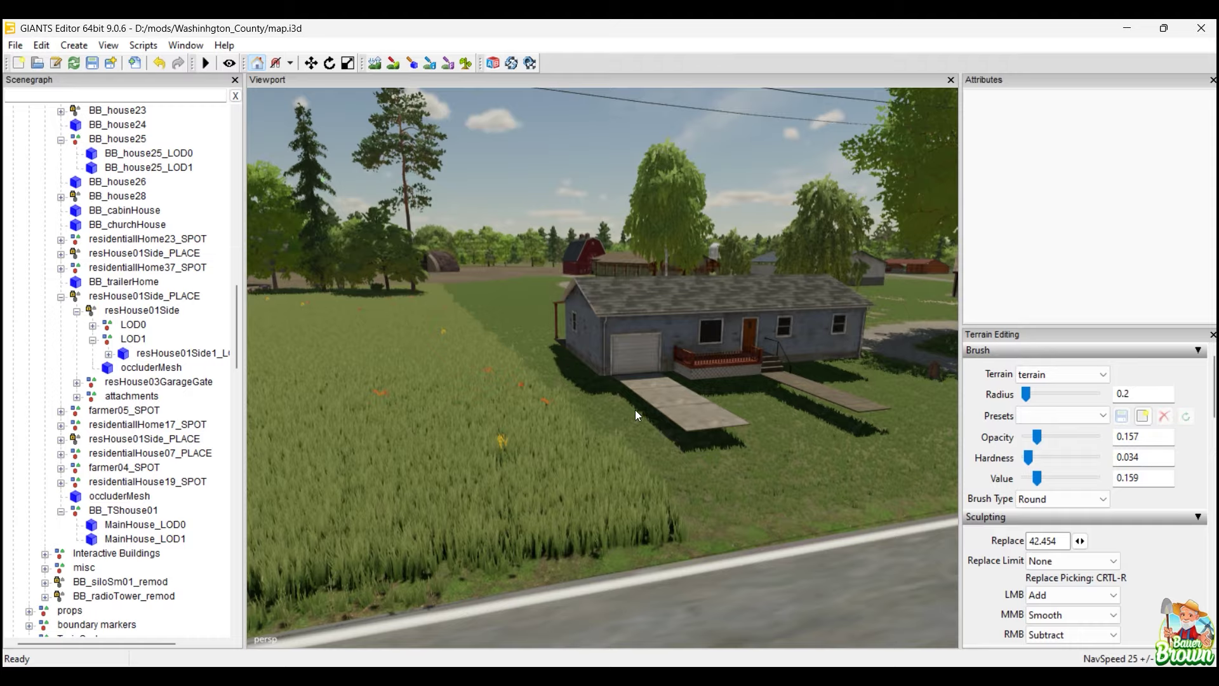
pyautogui.keyDown('alt'); pyautogui.moveTo(635, 409); pyautogui.dragTo(580, 484, button='middle'); pyautogui.keyUp('alt')
pyautogui.keyDown('alt'); pyautogui.moveTo(734, 504); pyautogui.dragTo(719, 501, button='right'); pyautogui.keyUp('alt')
pyautogui.keyDown('alt'); pyautogui.moveTo(719, 502); pyautogui.dragTo(653, 478, button='middle'); pyautogui.keyUp('alt')
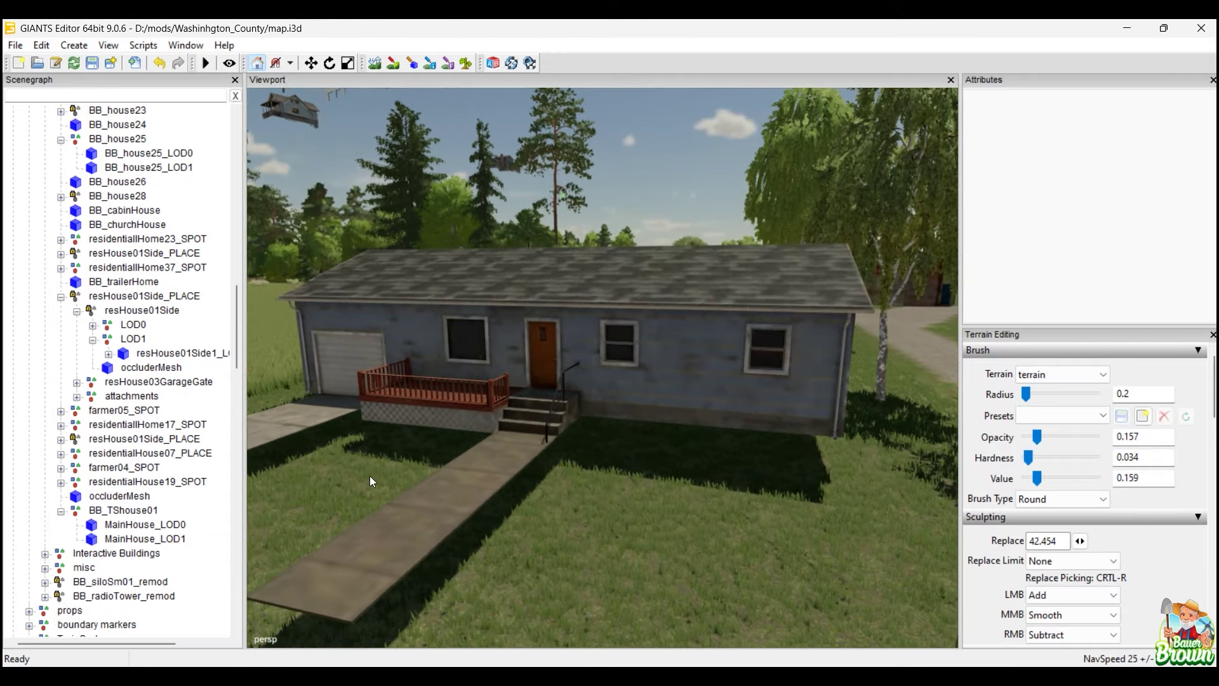
pyautogui.keyDown('alt'); pyautogui.moveTo(531, 478); pyautogui.dragTo(566, 512, button='middle'); pyautogui.keyUp('alt')
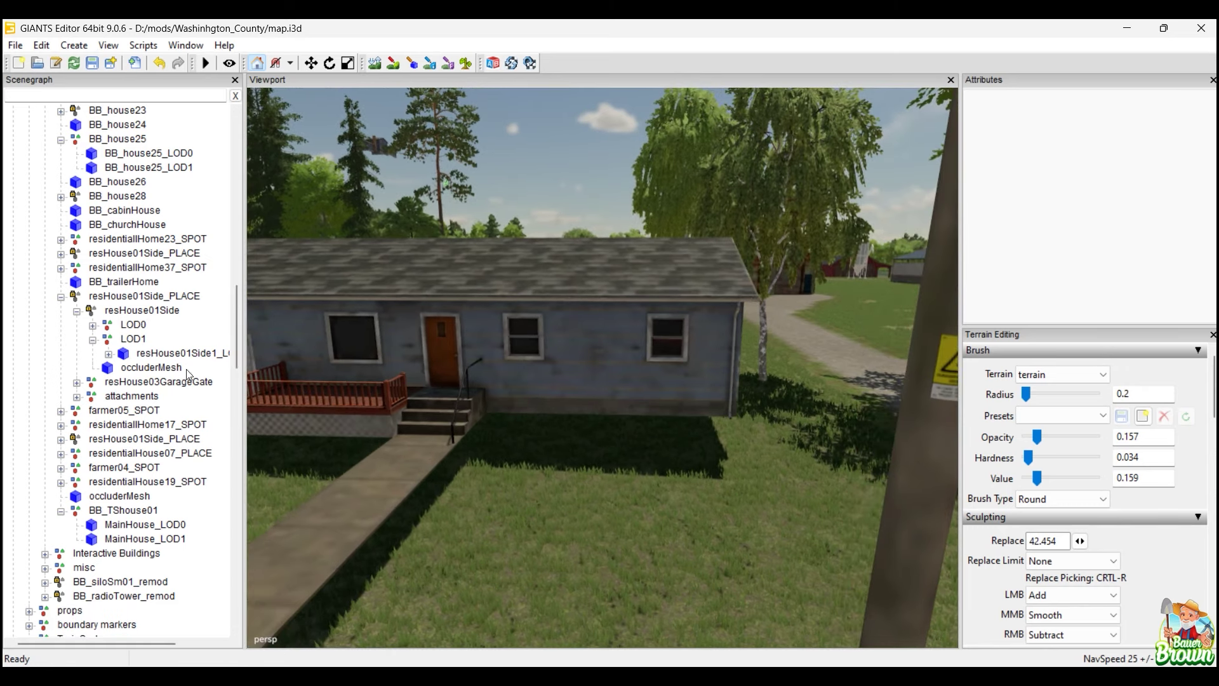
pyautogui.keyDown('alt'); pyautogui.moveTo(508, 438); pyautogui.dragTo(569, 450, button='middle'); pyautogui.keyUp('alt')
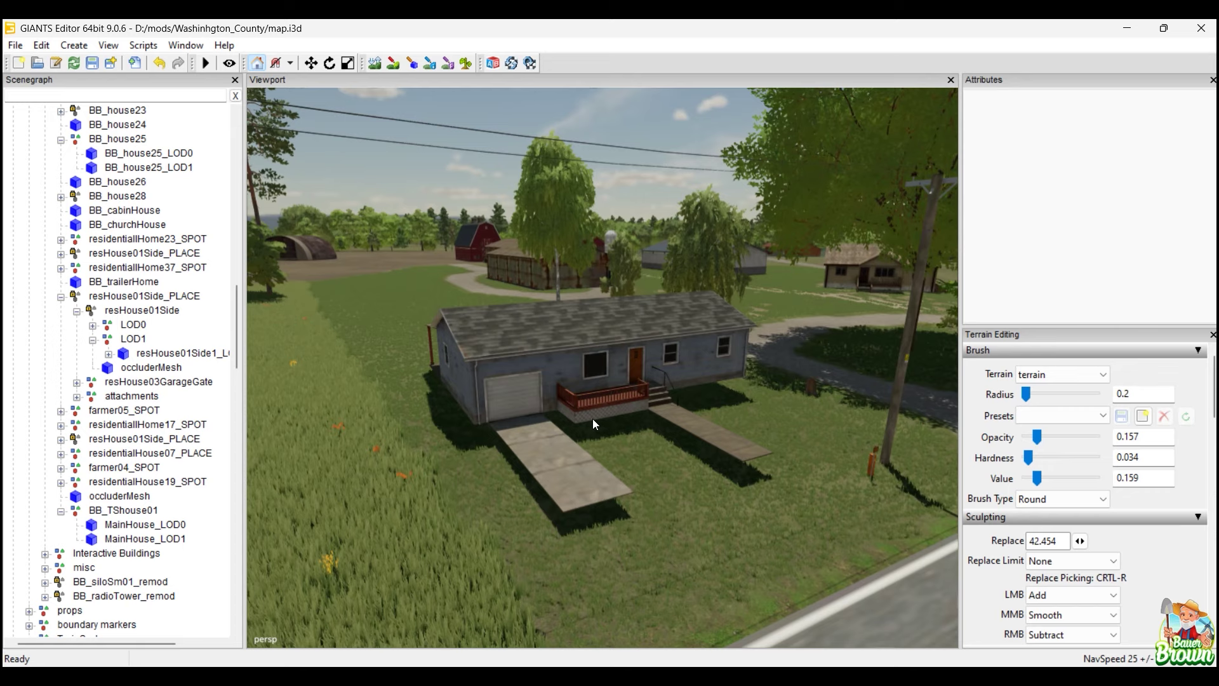
pyautogui.keyDown('alt'); pyautogui.moveTo(692, 300); pyautogui.dragTo(582, 451, button='middle'); pyautogui.keyUp('alt')
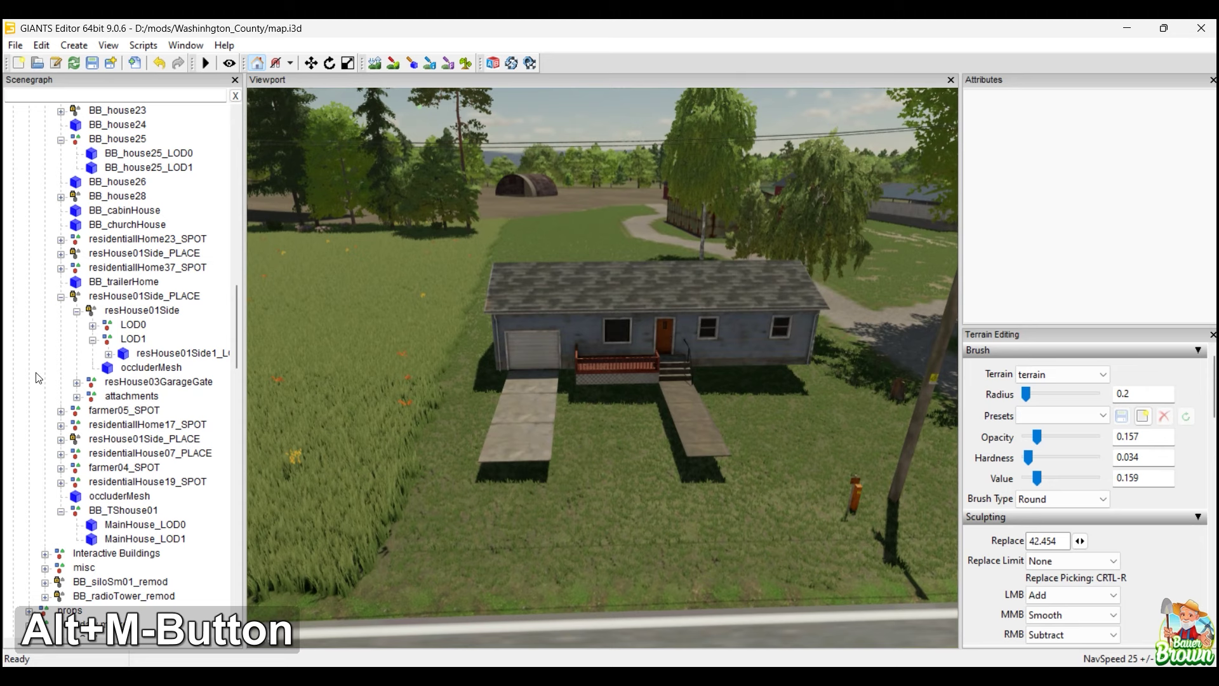
# Move the occluderMesh back into the BB_TShouse01 group as its last child, below MainHouse_LOD1.
pyautogui.click(119, 500)
pyautogui.moveTo(120, 498); pyautogui.dragTo(142, 522, button='middle')
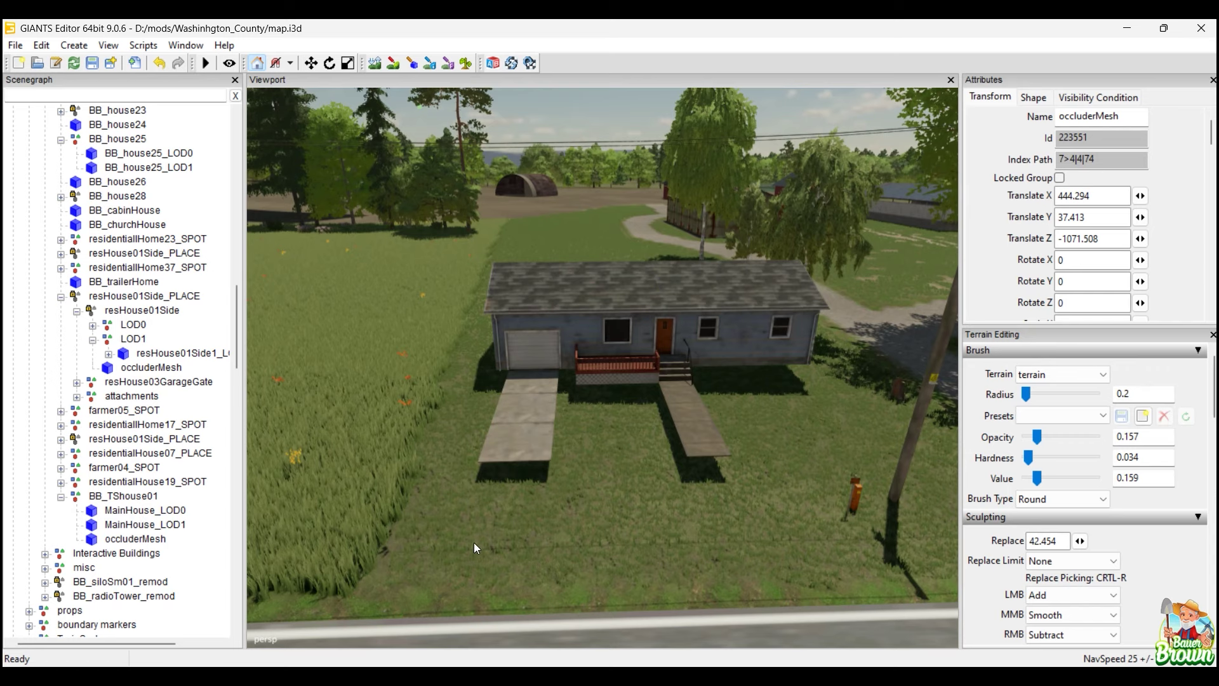
pyautogui.keyDown('alt'); pyautogui.click(628, 501); pyautogui.keyUp('alt')
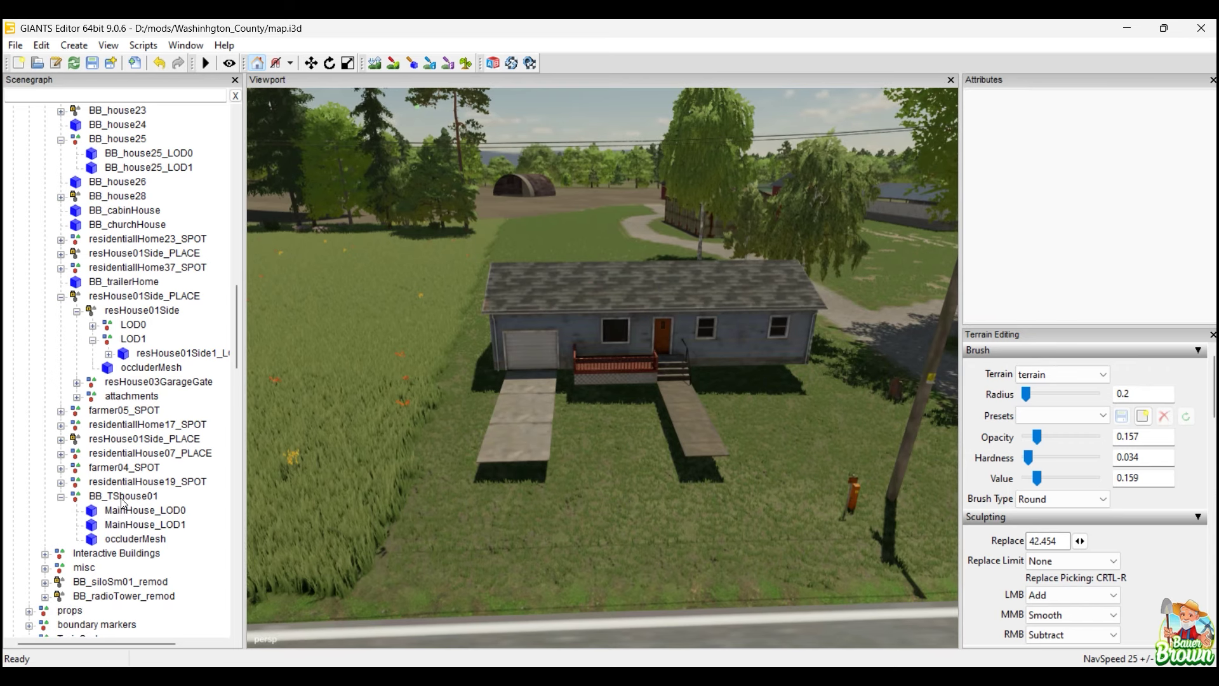
# Hide MainHouse_LOD0 and view the house from varying distances to check when MainHouse_LOD1 is displayed.
pyautogui.click(123, 499)
pyautogui.click(146, 512)
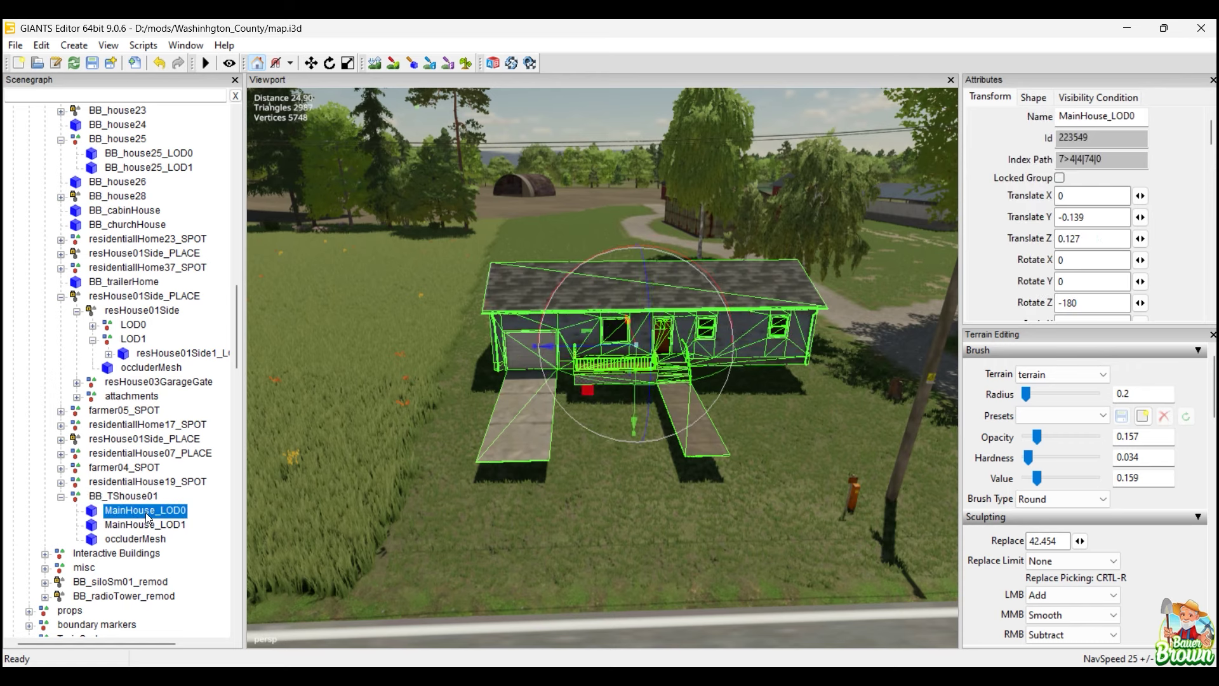
pyautogui.hotkey('ctrl', 'h')
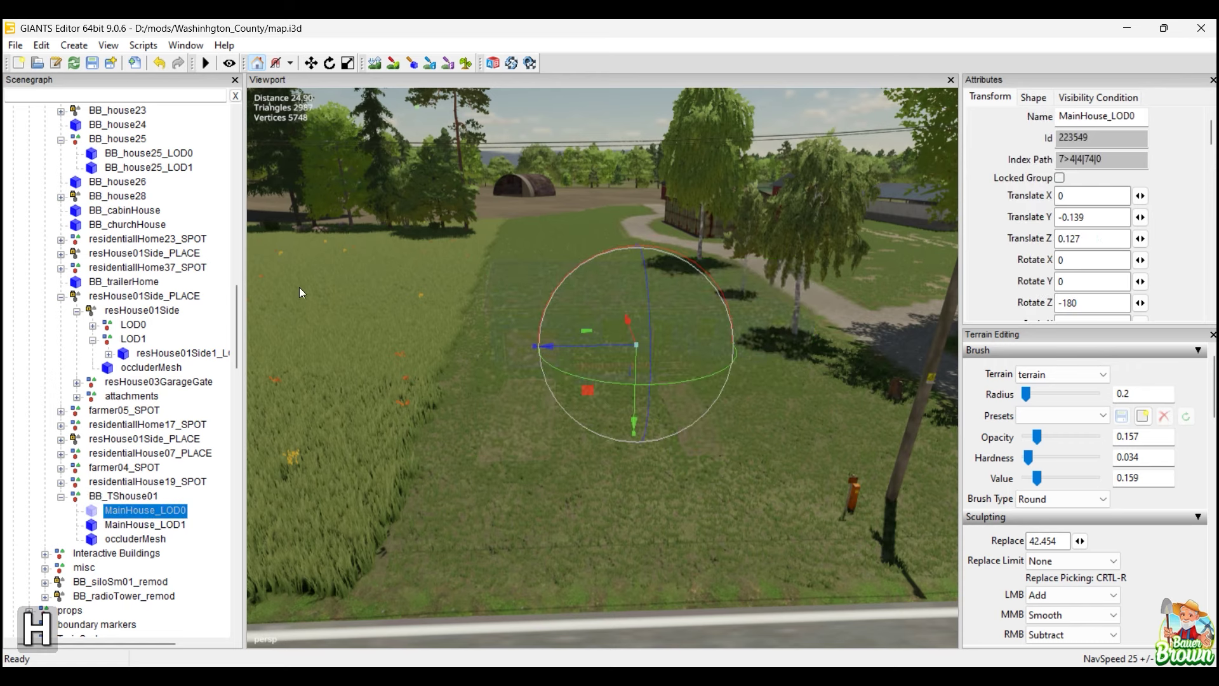
pyautogui.keyDown('alt'); pyautogui.moveTo(479, 391); pyautogui.dragTo(367, 491); pyautogui.keyUp('alt')
pyautogui.scroll(-8, 367, 490)
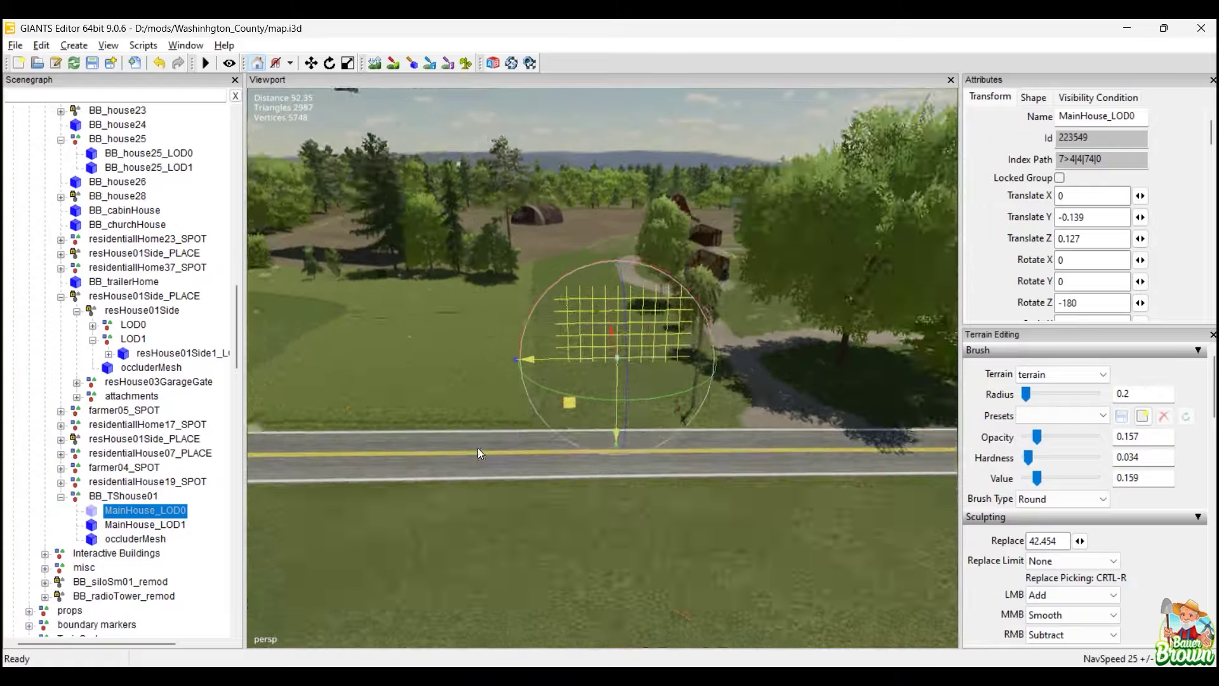
pyautogui.scroll(5, 388, 490)
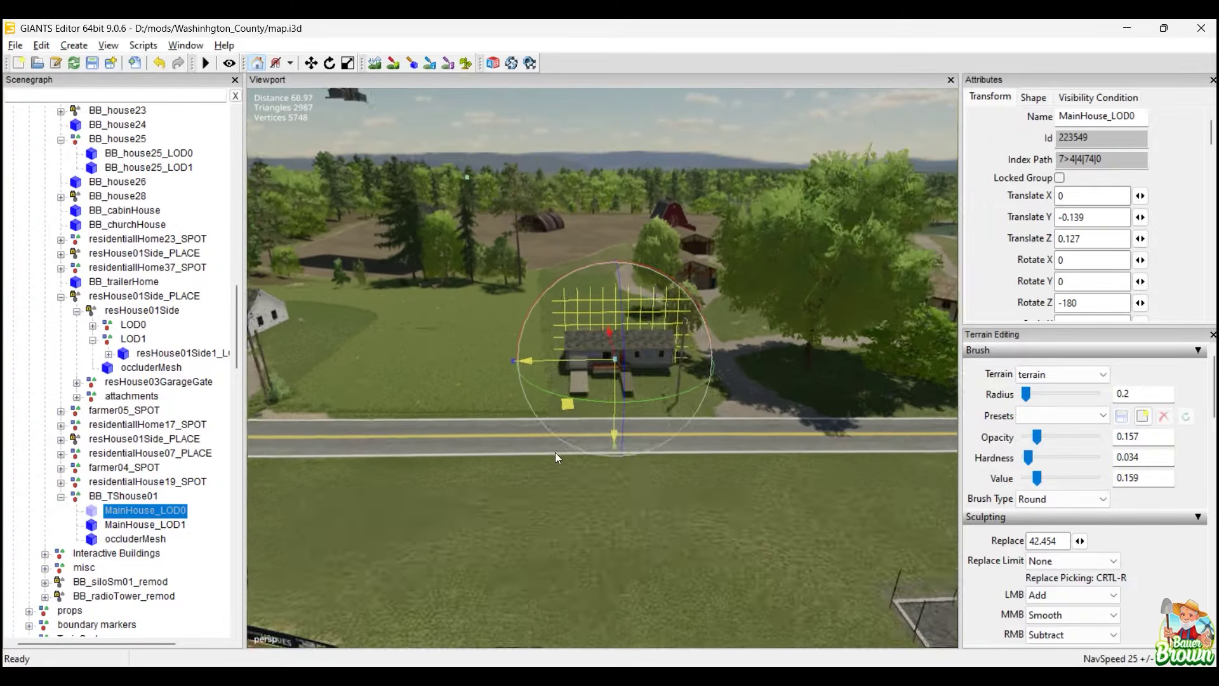
pyautogui.scroll(-2, 534, 488)
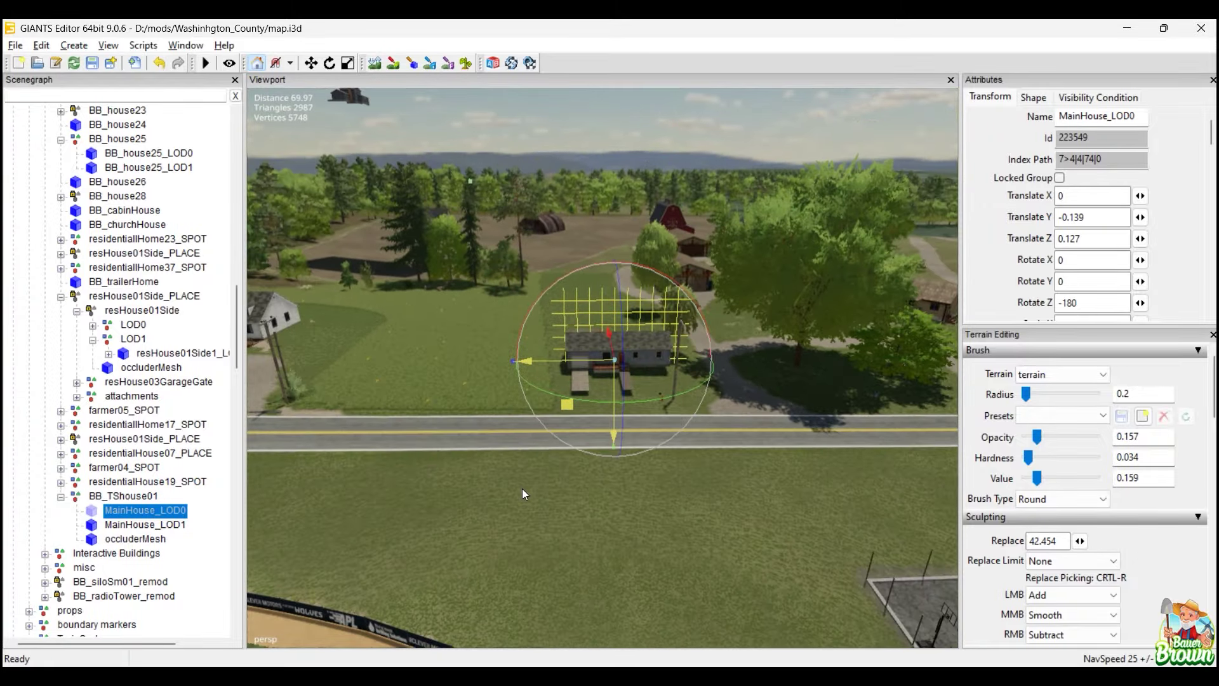
pyautogui.scroll(4, 522, 490)
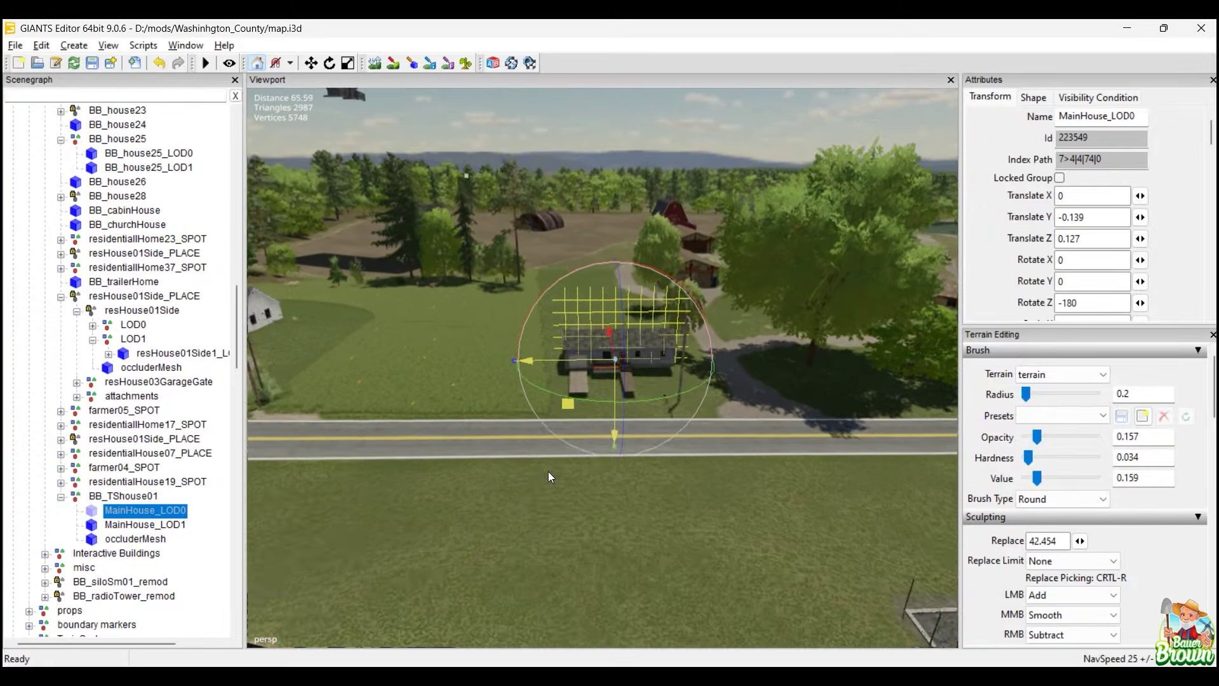
pyautogui.scroll(-2, 590, 443)
# Move the occluderMesh to the first position in the BB_TShouse01 group and check the house at close range.
pyautogui.click(140, 538)
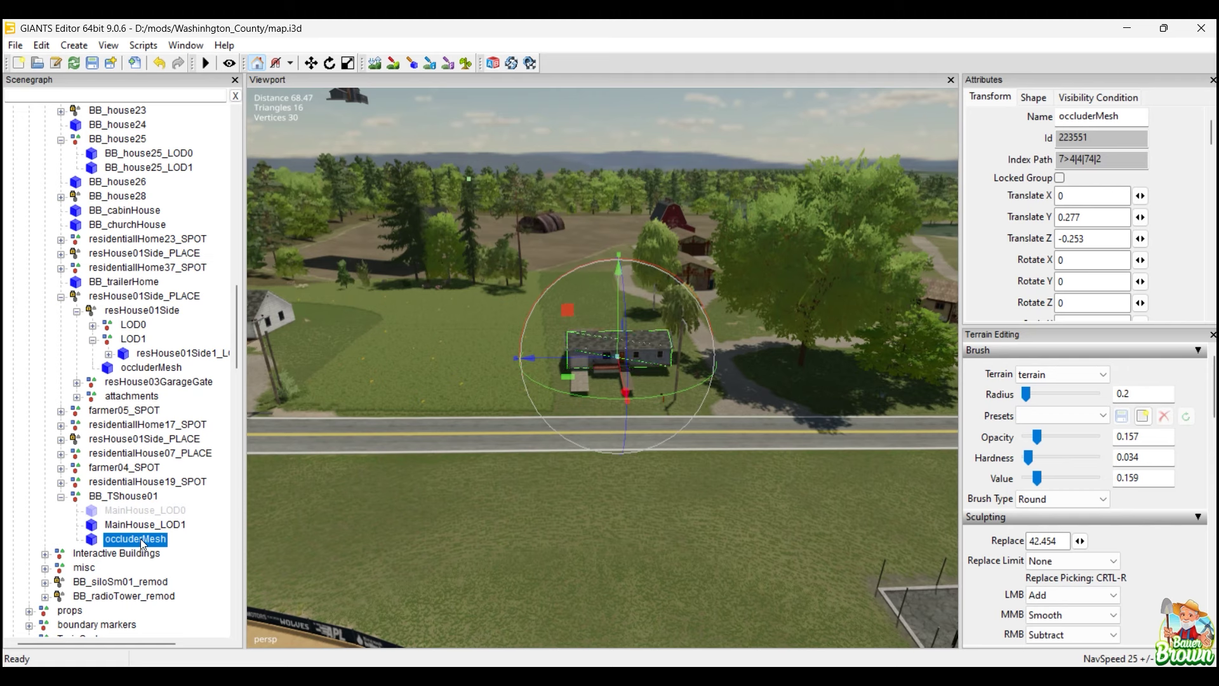
pyautogui.moveTo(140, 539); pyautogui.dragTo(204, 511, button='middle')
pyautogui.press('alt')
pyautogui.keyDown('alt'); pyautogui.moveTo(579, 520); pyautogui.dragTo(658, 395, button='right'); pyautogui.keyUp('alt')
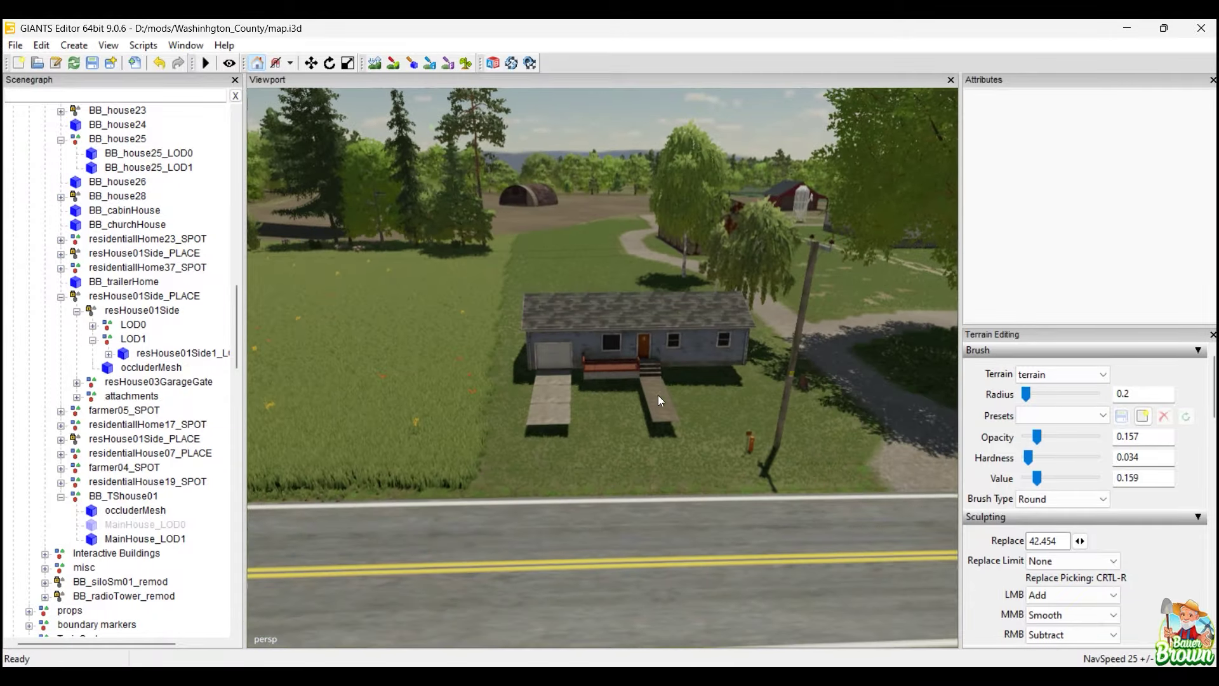
# Move the occluderMesh down two positions in the BB_TShouse01 group, below MainHouse_LOD1, and check the house's display.
pyautogui.click(135, 510)
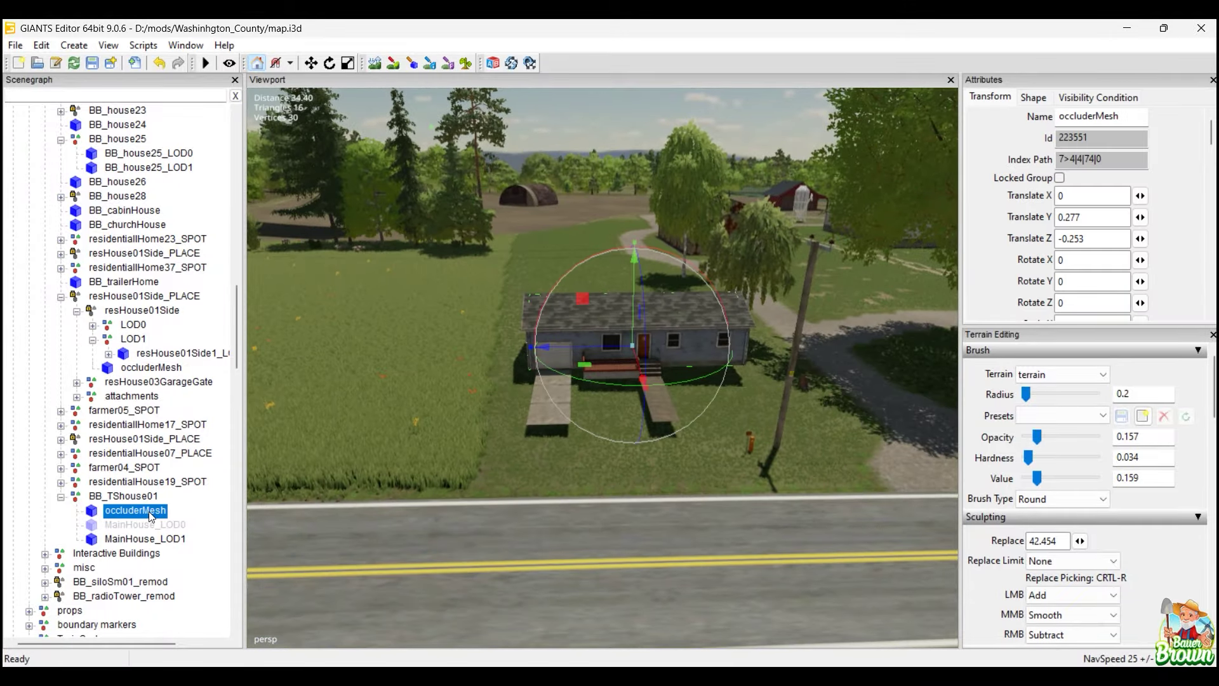
pyautogui.rightClick(150, 512)
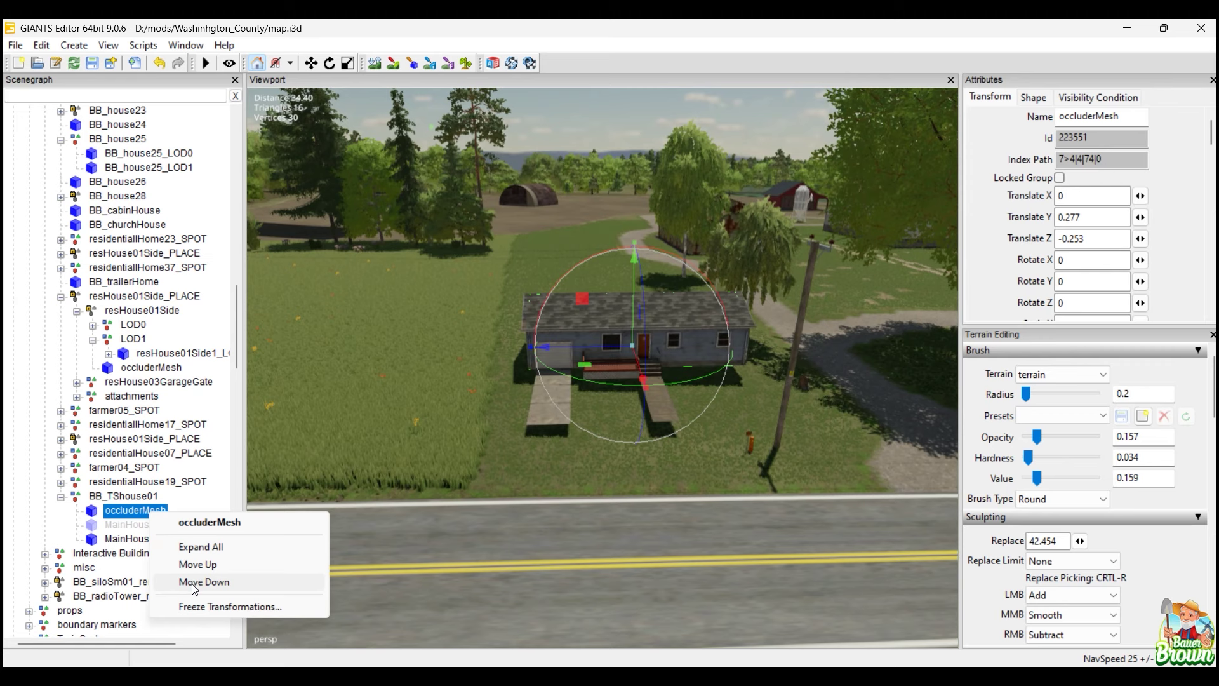
pyautogui.click(194, 582)
pyautogui.rightClick(142, 527)
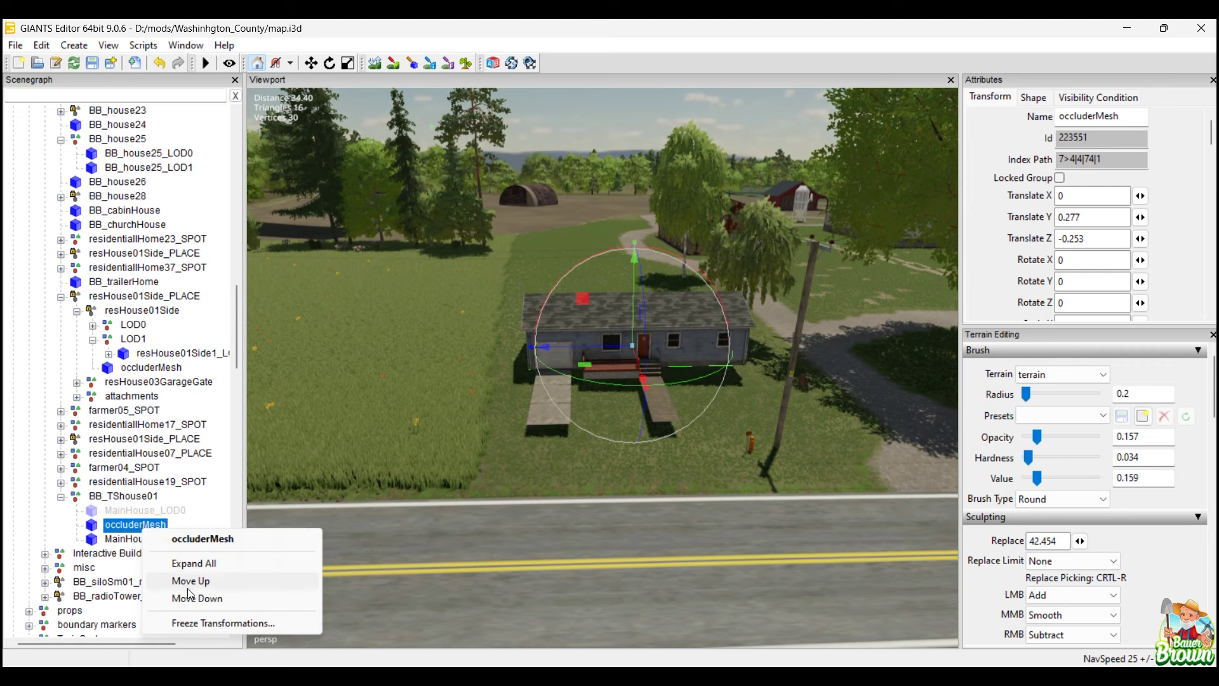
pyautogui.click(191, 599)
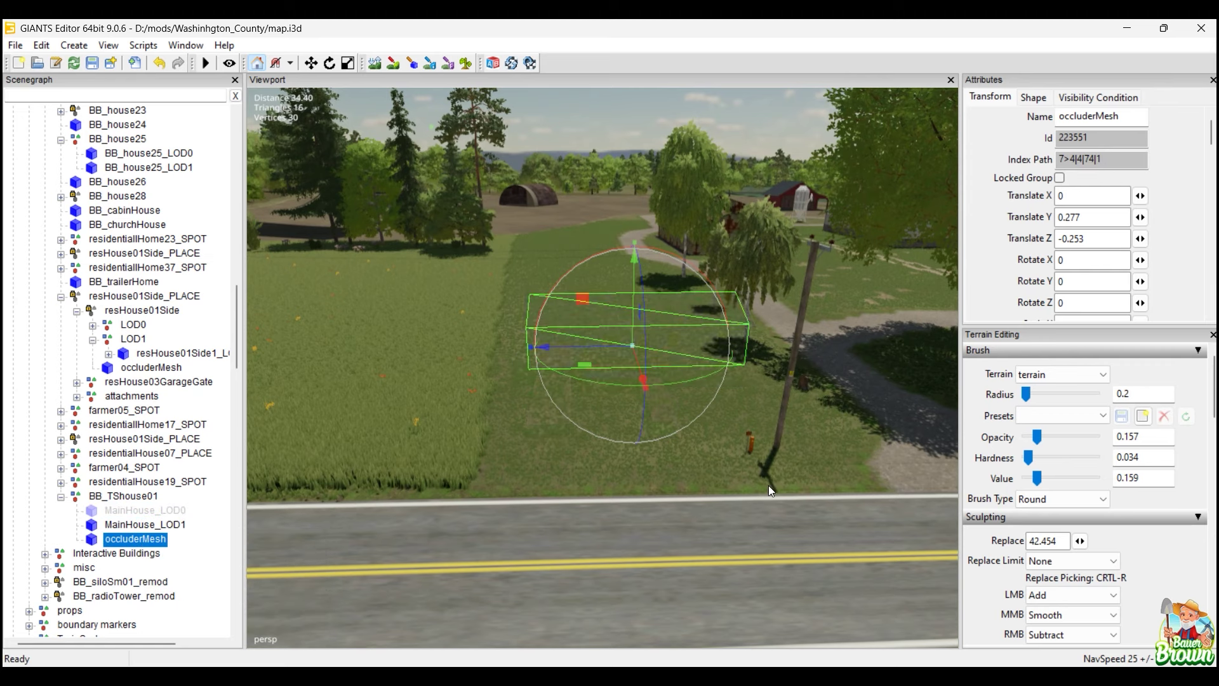
pyautogui.keyDown('alt'); pyautogui.moveTo(583, 517); pyautogui.dragTo(500, 550, button='right'); pyautogui.keyUp('alt')
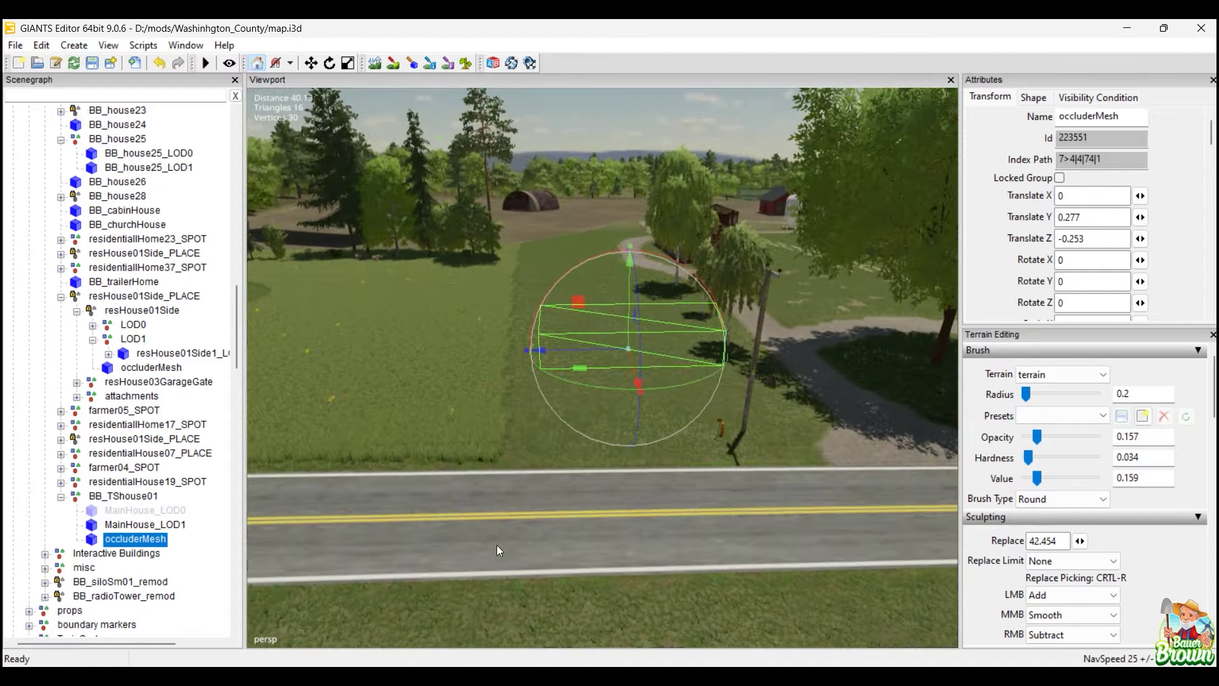
# Make MainHouse_LOD0 in the BB_TShouse01 group visible again.
pyautogui.click(123, 512)
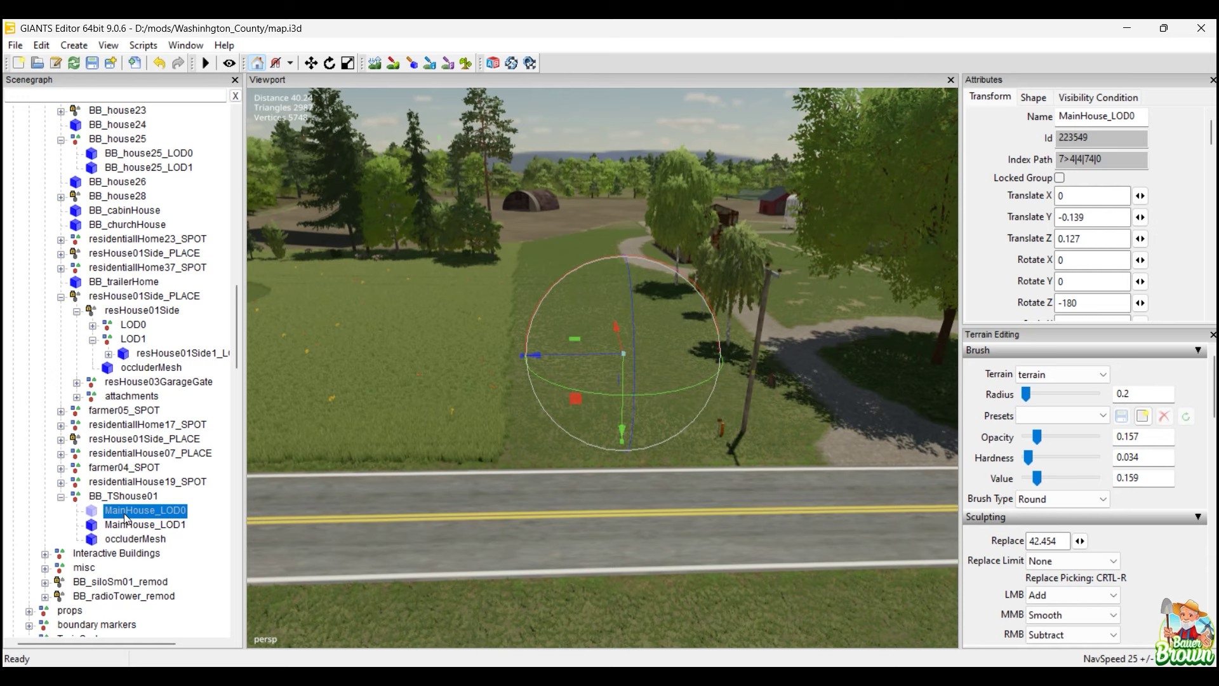
pyautogui.hotkey('shift', 'h')
pyautogui.press('alt')
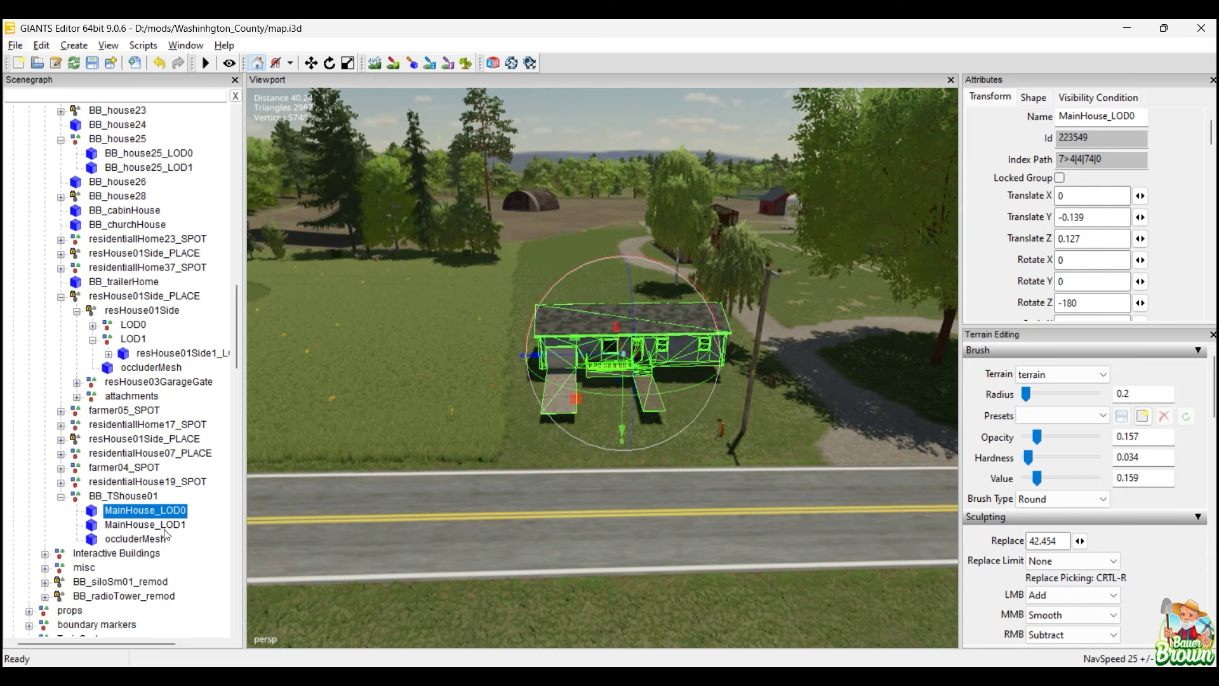
# Check MainHouse_LOD1 and occluderMesh in the BB_TShouse01 group, view the house up close, and collapse the group.
pyautogui.click(165, 531)
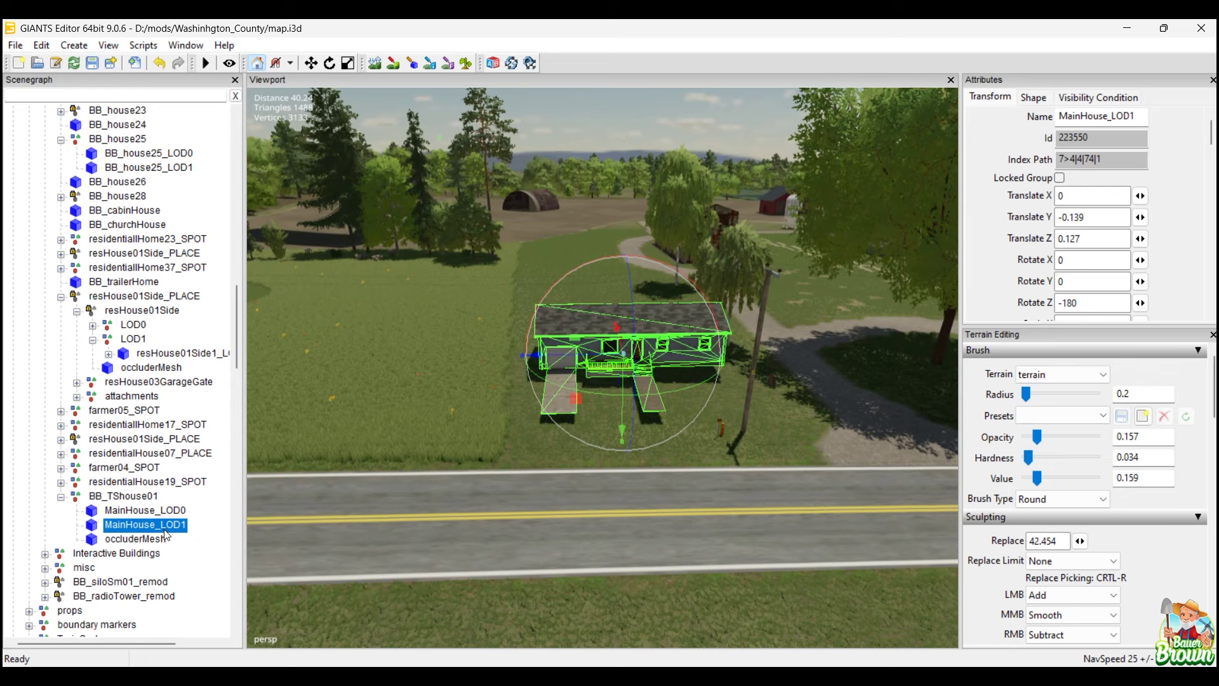
pyautogui.click(166, 539)
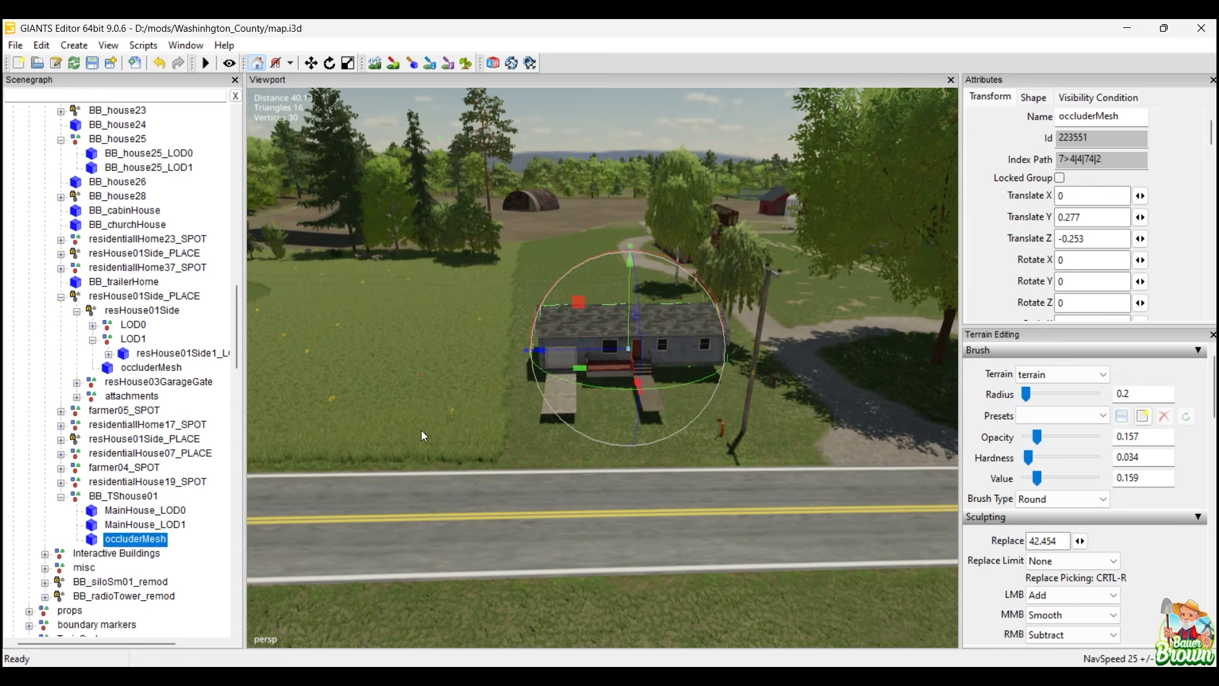
pyautogui.click(421, 430)
pyautogui.keyDown('alt'); pyautogui.moveTo(421, 429); pyautogui.dragTo(569, 439, button='middle'); pyautogui.keyUp('alt')
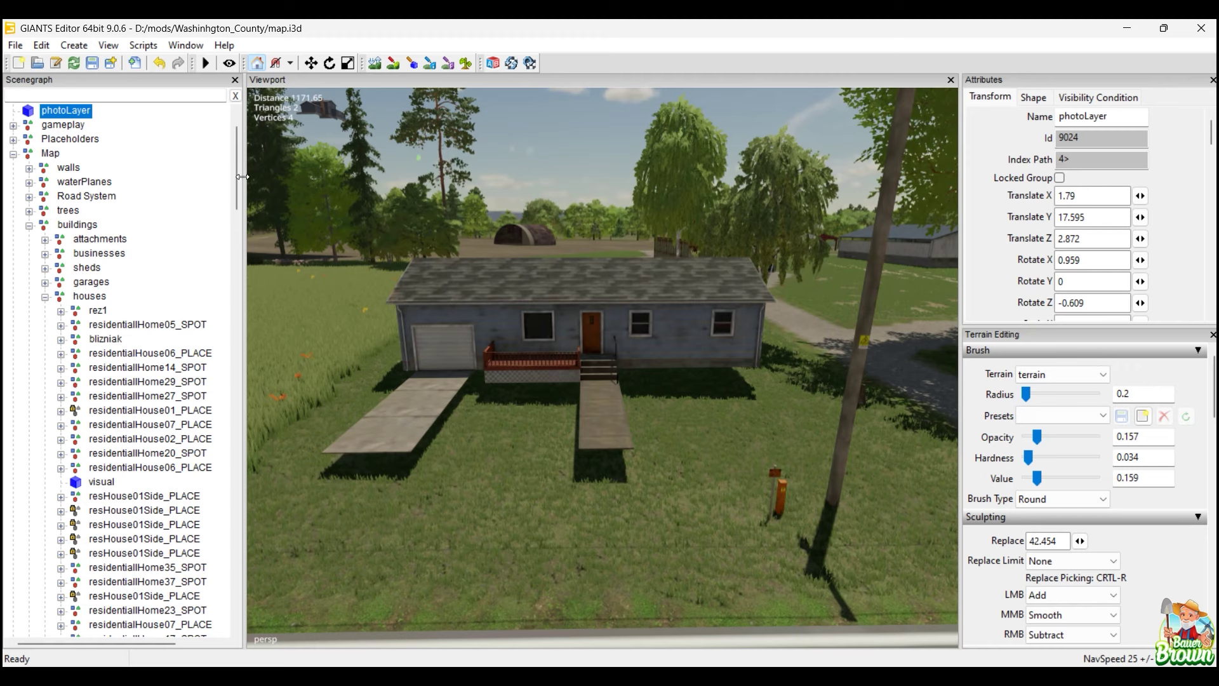
pyautogui.moveTo(235, 180); pyautogui.dragTo(232, 335)
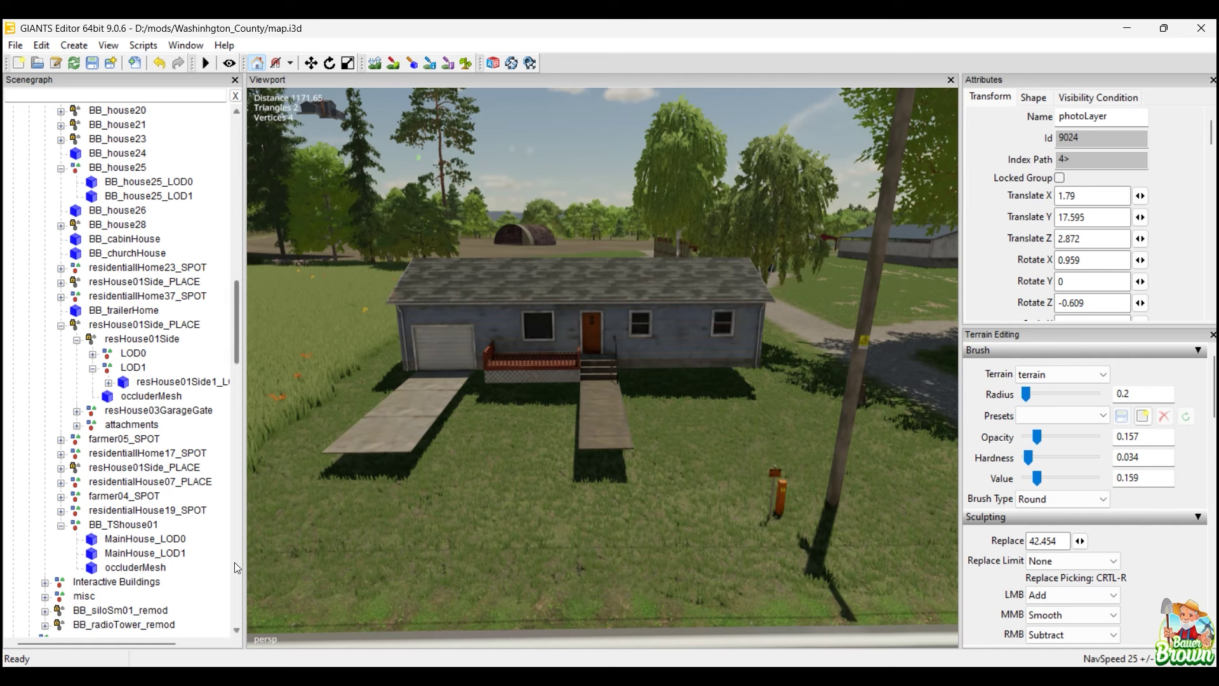
pyautogui.click(61, 526)
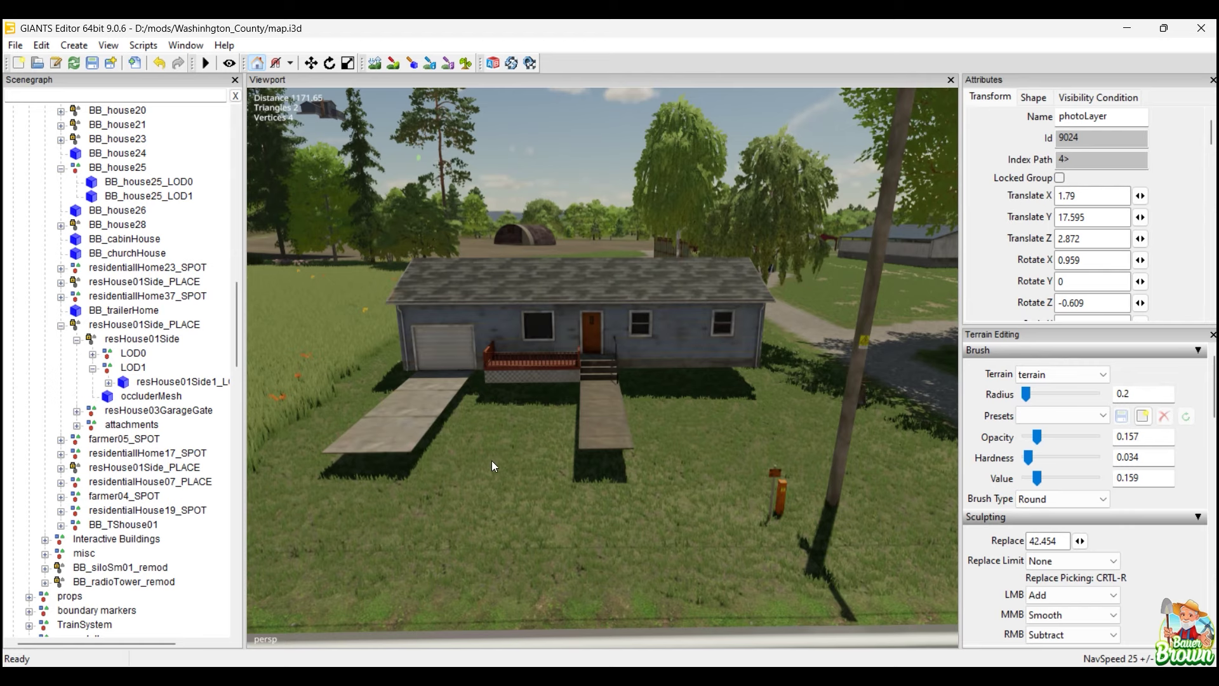
# Examine the blue house on the map from several sides and distances, together with the neighbouring white house.
pyautogui.keyDown('alt'); pyautogui.moveTo(523, 483); pyautogui.dragTo(662, 391, button='middle'); pyautogui.keyUp('alt')
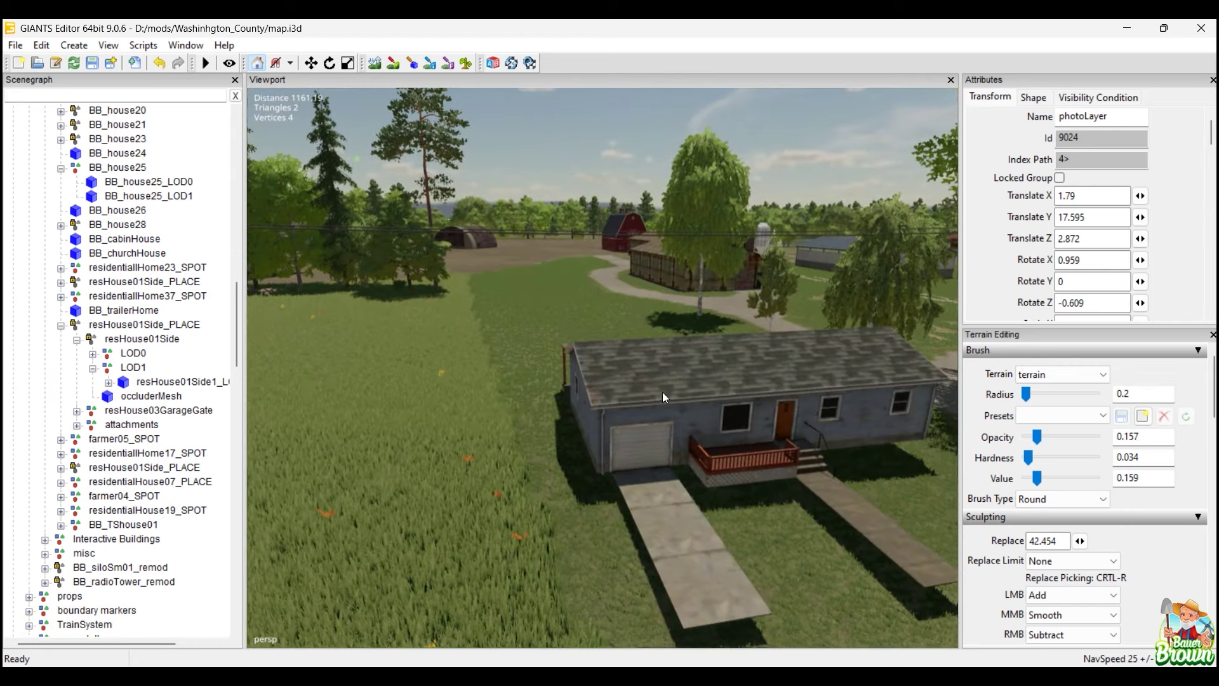
pyautogui.keyDown('alt'); pyautogui.moveTo(620, 429); pyautogui.dragTo(514, 376, button='middle'); pyautogui.keyUp('alt')
pyautogui.keyDown('alt'); pyautogui.moveTo(626, 322); pyautogui.dragTo(550, 470, button='middle'); pyautogui.keyUp('alt')
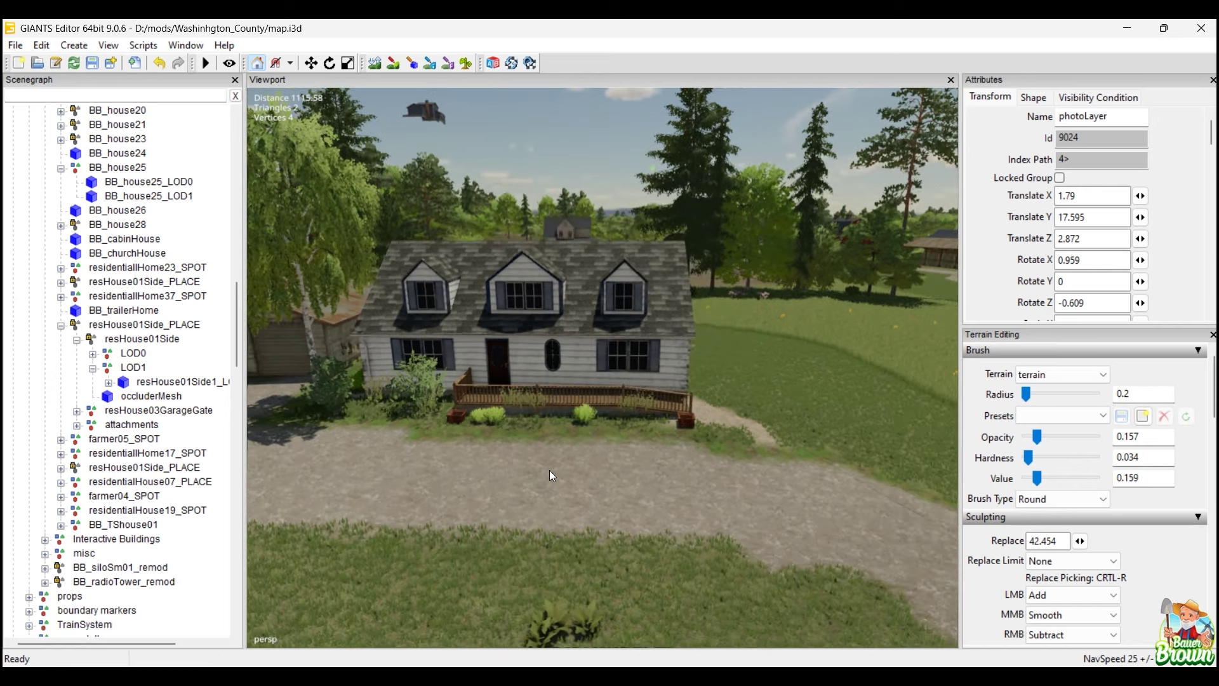
pyautogui.keyDown('alt'); pyautogui.moveTo(550, 470); pyautogui.dragTo(772, 462, button='middle'); pyautogui.keyUp('alt')
pyautogui.keyDown('alt'); pyautogui.scroll(3, 542, 520); pyautogui.keyUp('alt')
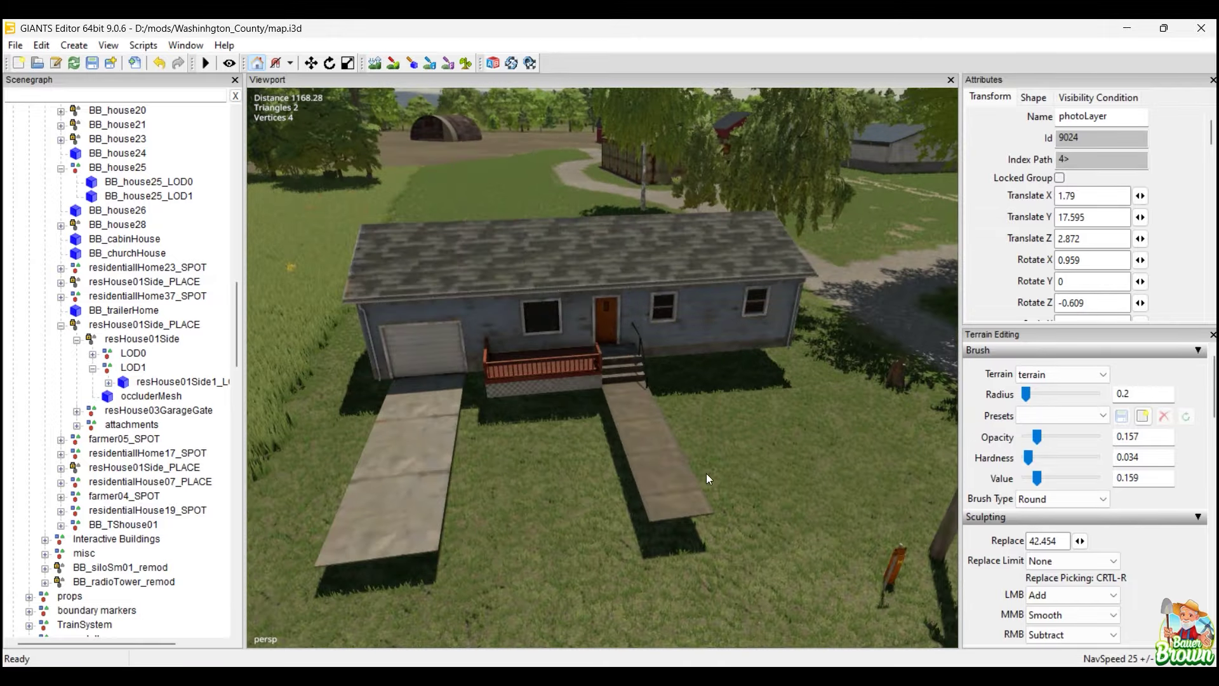
pyautogui.keyDown('alt'); pyautogui.moveTo(661, 494); pyautogui.dragTo(496, 429, button='middle'); pyautogui.keyUp('alt')
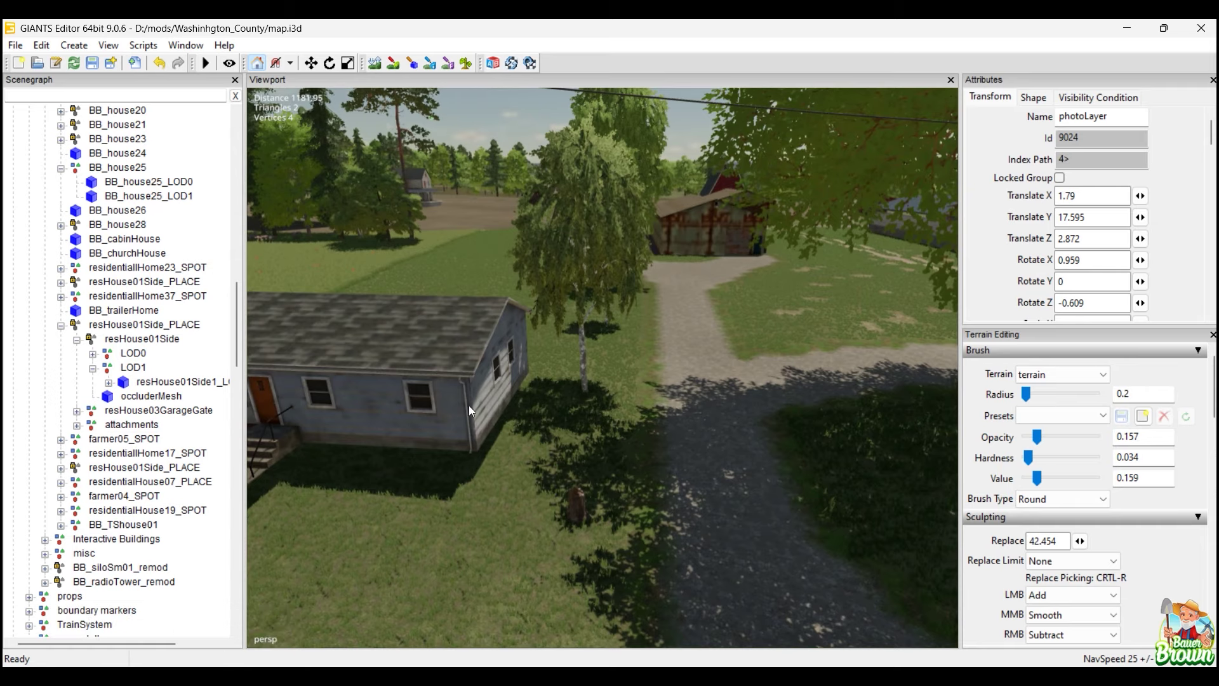
pyautogui.keyDown('alt'); pyautogui.moveTo(428, 570); pyautogui.dragTo(505, 535, button='middle'); pyautogui.keyUp('alt')
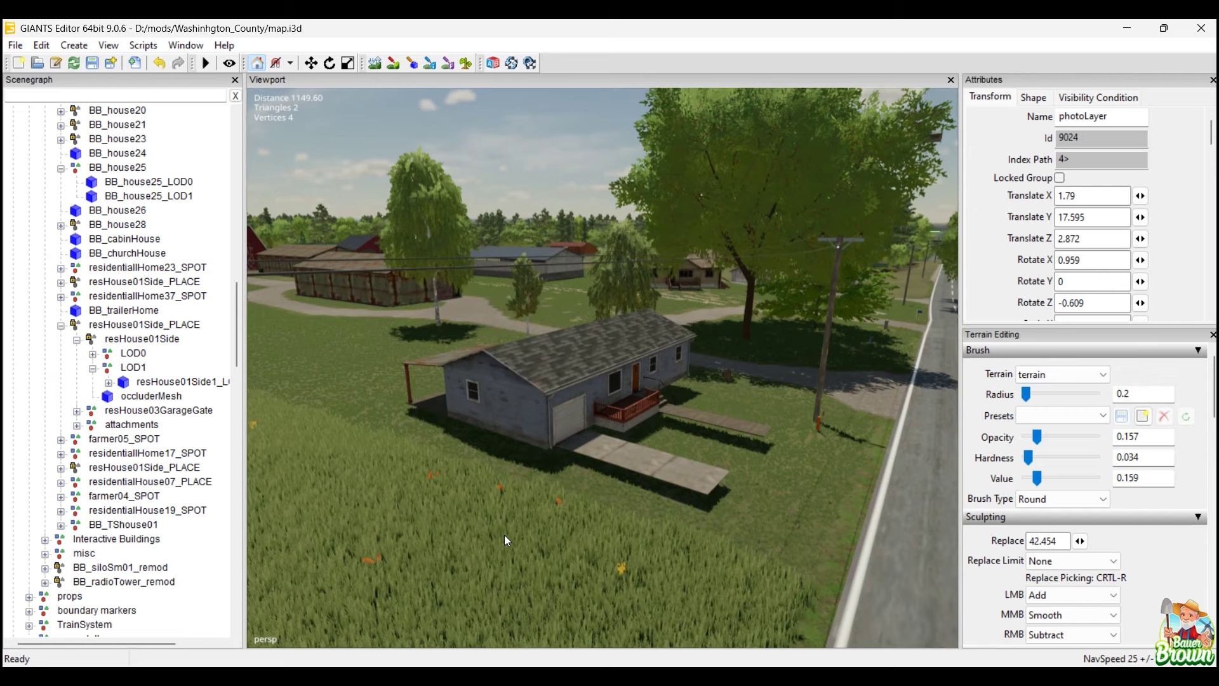
pyautogui.keyDown('alt'); pyautogui.moveTo(545, 480); pyautogui.dragTo(547, 393, button='middle'); pyautogui.keyUp('alt')
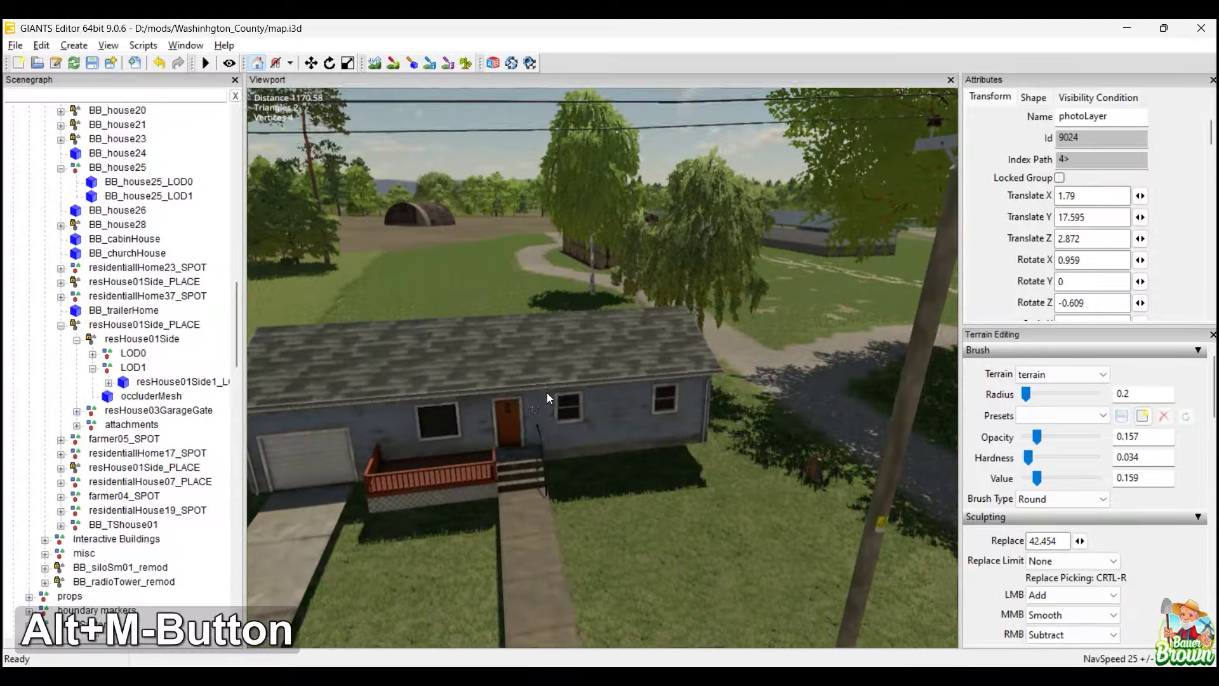
pyautogui.keyDown('alt'); pyautogui.moveTo(633, 427); pyautogui.dragTo(596, 405, button='middle'); pyautogui.keyUp('alt')
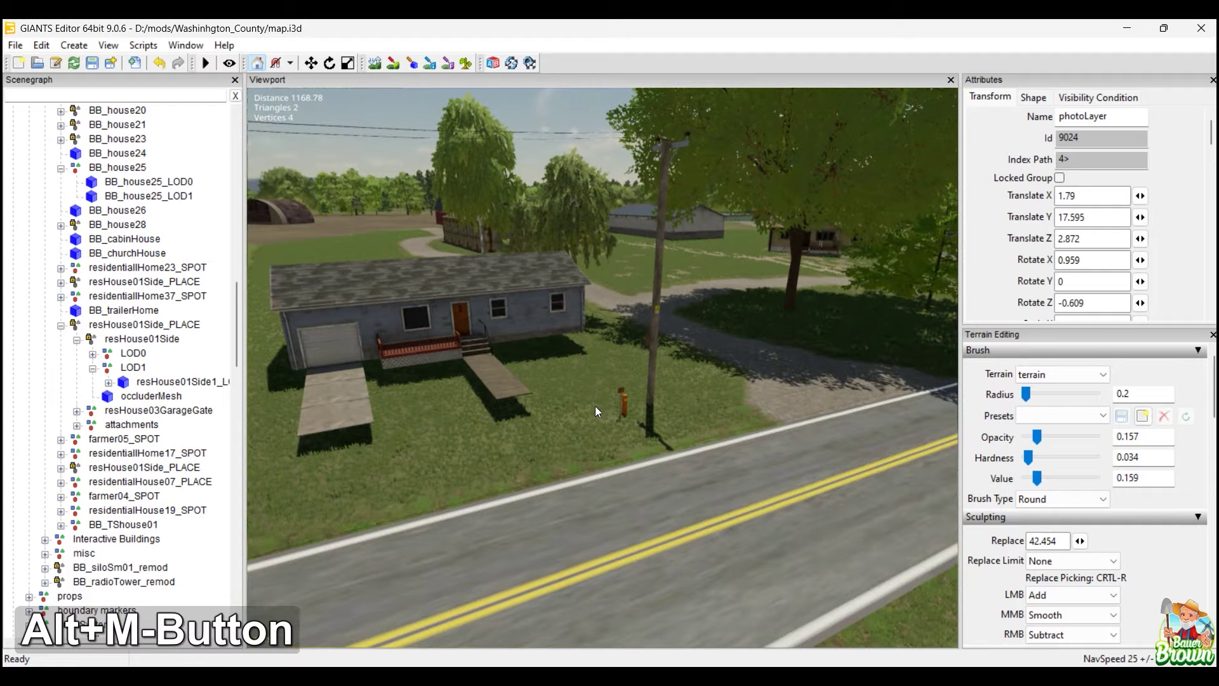
# Relocate BB_TShouse01 to the open field beside the plain white gabled building, turn it about 90° around Y and raise it by about 0.289.
pyautogui.click(380, 326)
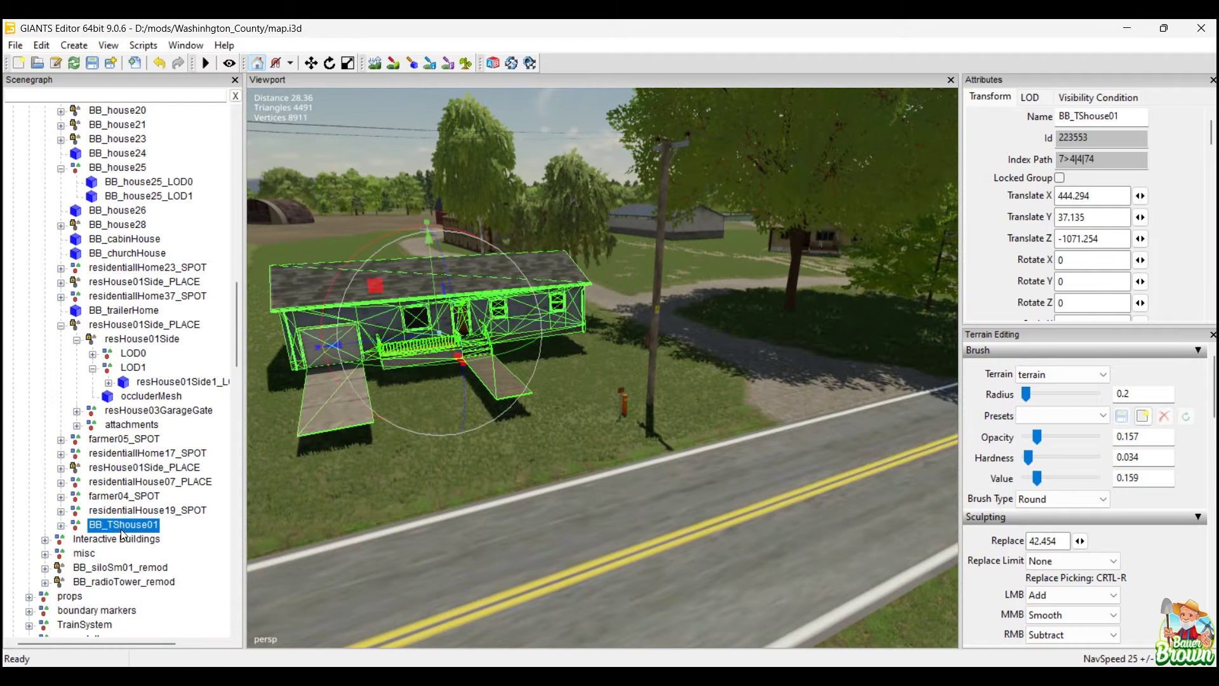
pyautogui.keyDown('alt'); pyautogui.moveTo(656, 489); pyautogui.dragTo(756, 442, button='middle'); pyautogui.keyUp('alt')
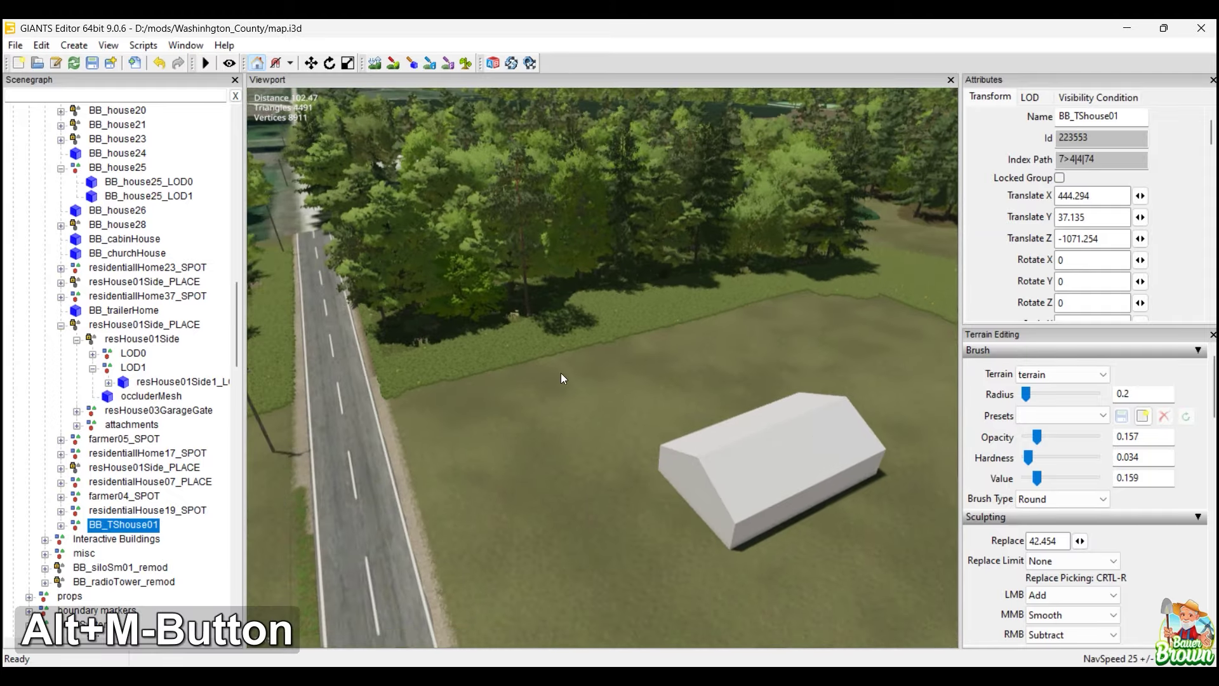
pyautogui.hotkey('ctrl', 'b')
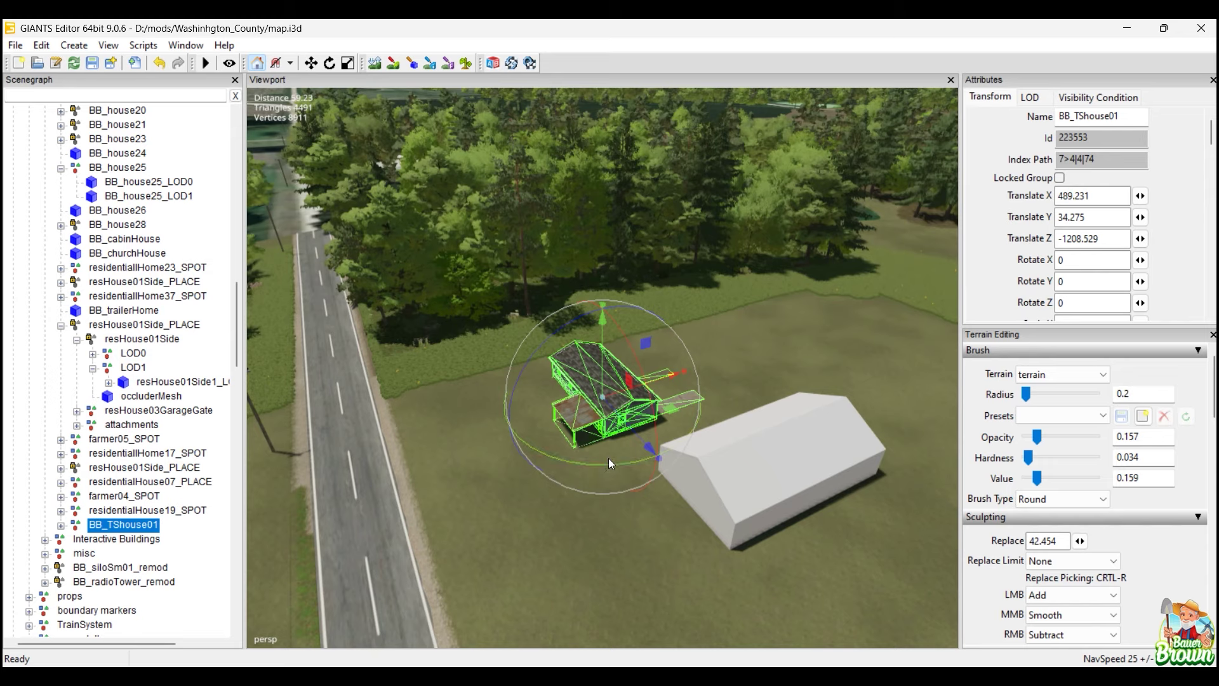
pyautogui.moveTo(594, 466); pyautogui.dragTo(455, 391)
pyautogui.keyDown('alt'); pyautogui.moveTo(713, 498); pyautogui.dragTo(654, 483, button='middle'); pyautogui.keyUp('alt')
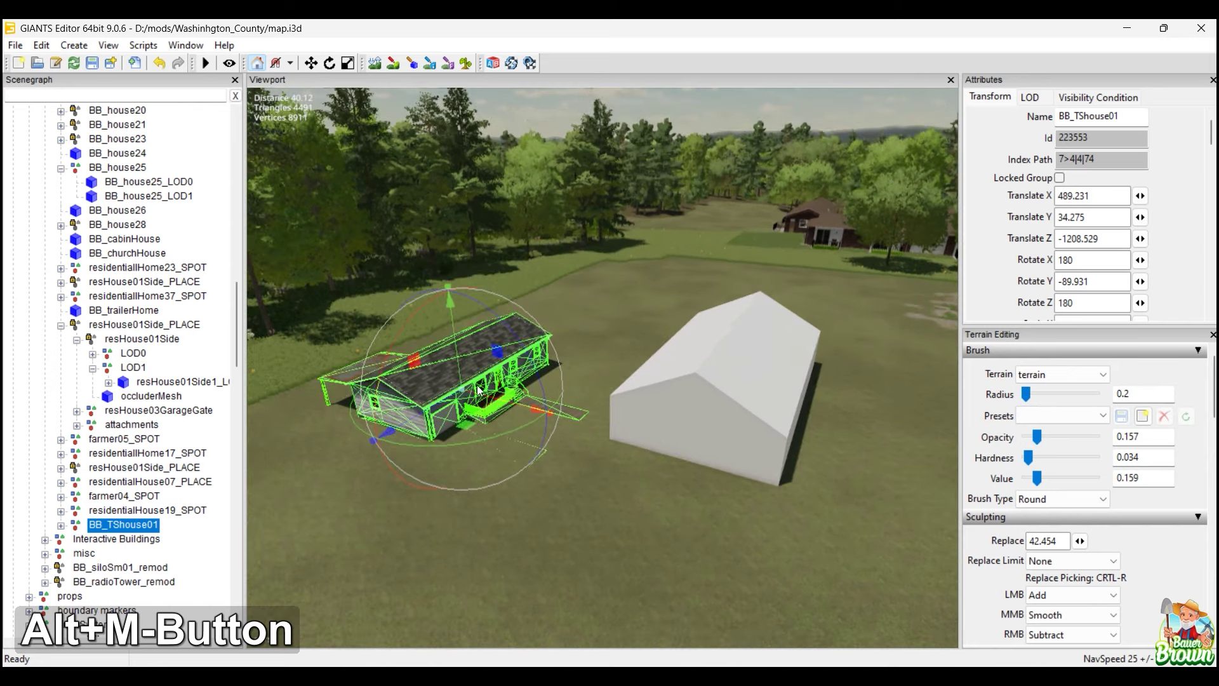
pyautogui.moveTo(455, 327); pyautogui.dragTo(454, 318)
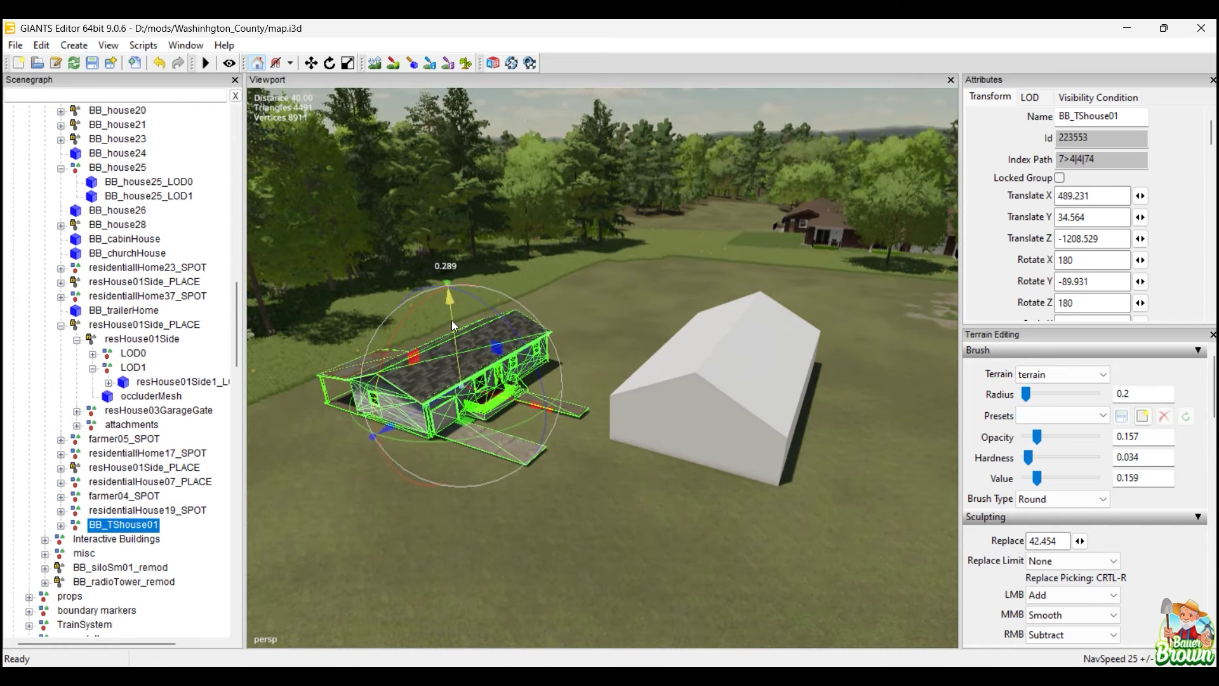
# Deselect the house and examine the untextured white church and the buildings along the nearby roads.
pyautogui.click(585, 528)
pyautogui.keyDown('alt'); pyautogui.moveTo(584, 530); pyautogui.dragTo(540, 473, button='middle'); pyautogui.keyUp('alt')
pyautogui.keyDown('alt'); pyautogui.moveTo(611, 310); pyautogui.dragTo(653, 376, button='middle'); pyautogui.keyUp('alt')
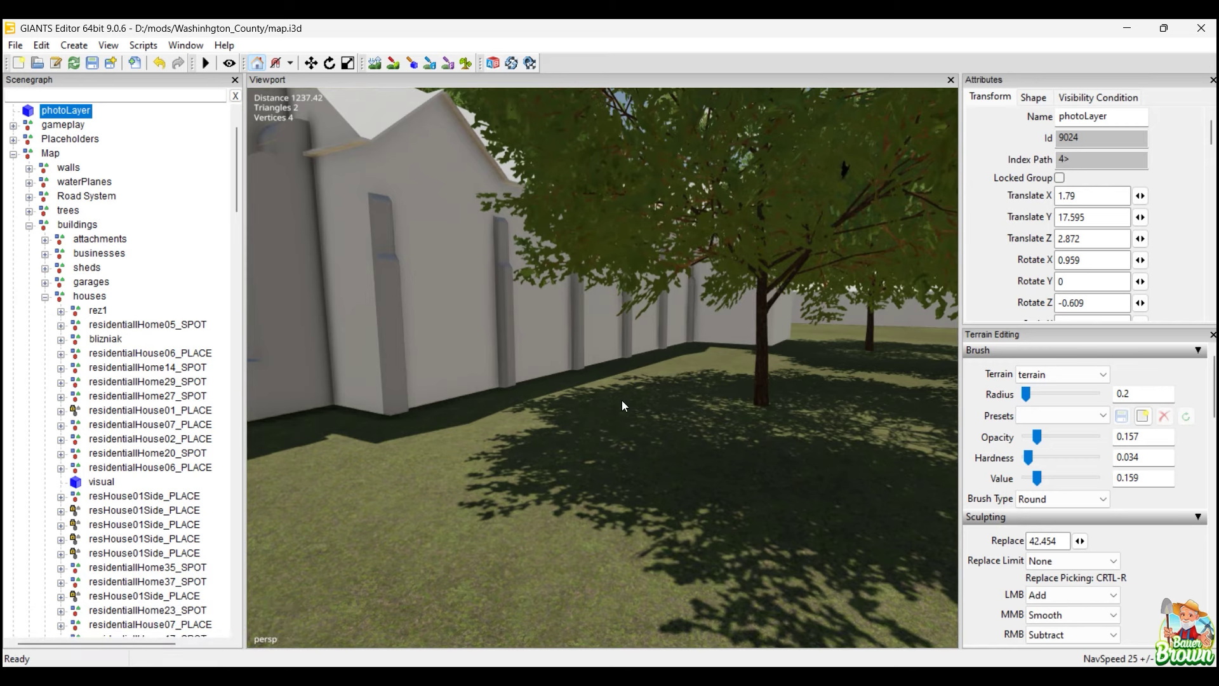
pyautogui.keyDown('alt'); pyautogui.moveTo(428, 486); pyautogui.dragTo(557, 460, button='middle'); pyautogui.keyUp('alt')
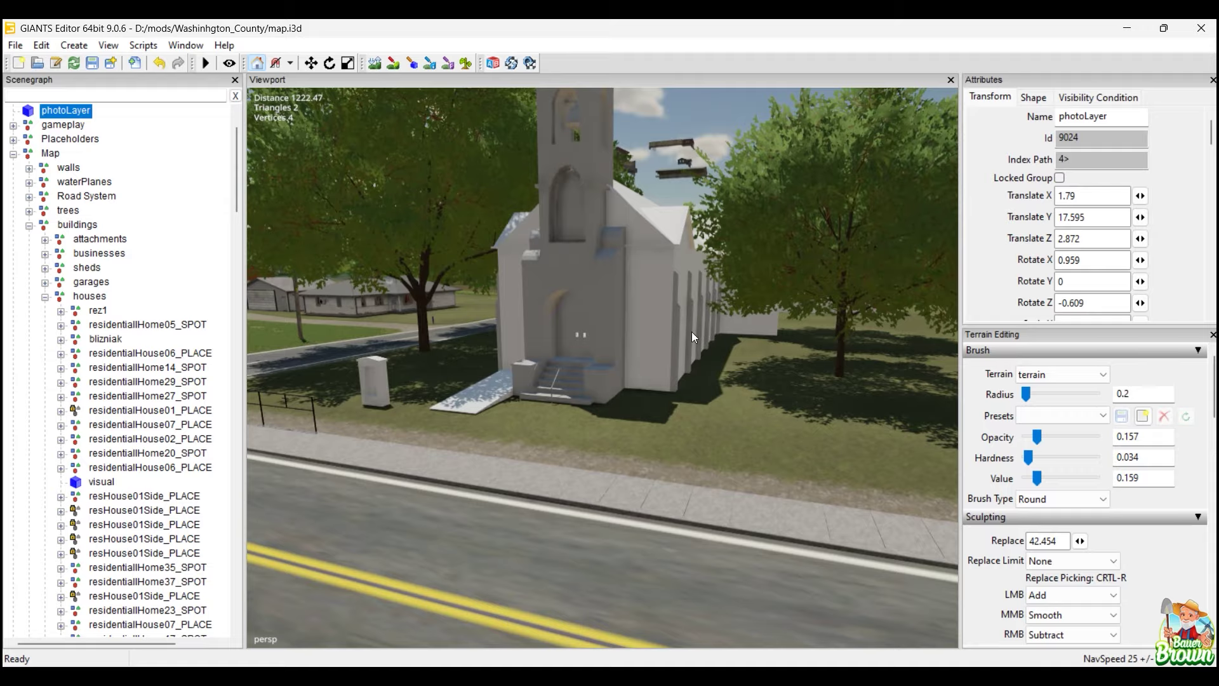
pyautogui.keyDown('alt'); pyautogui.moveTo(470, 443); pyautogui.dragTo(765, 517, button='middle'); pyautogui.keyUp('alt')
pyautogui.keyDown('alt'); pyautogui.moveTo(790, 509); pyautogui.dragTo(478, 508, button='middle'); pyautogui.keyUp('alt')
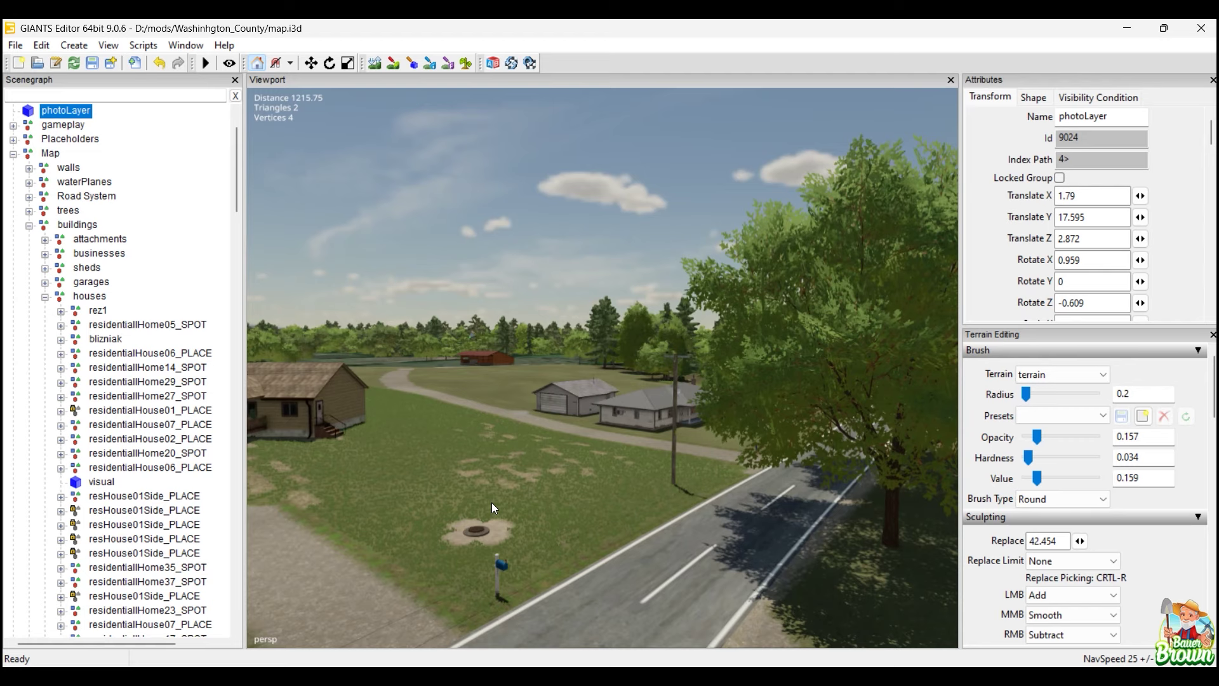
pyautogui.keyDown('alt'); pyautogui.moveTo(512, 376); pyautogui.dragTo(672, 550, button='middle'); pyautogui.keyUp('alt')
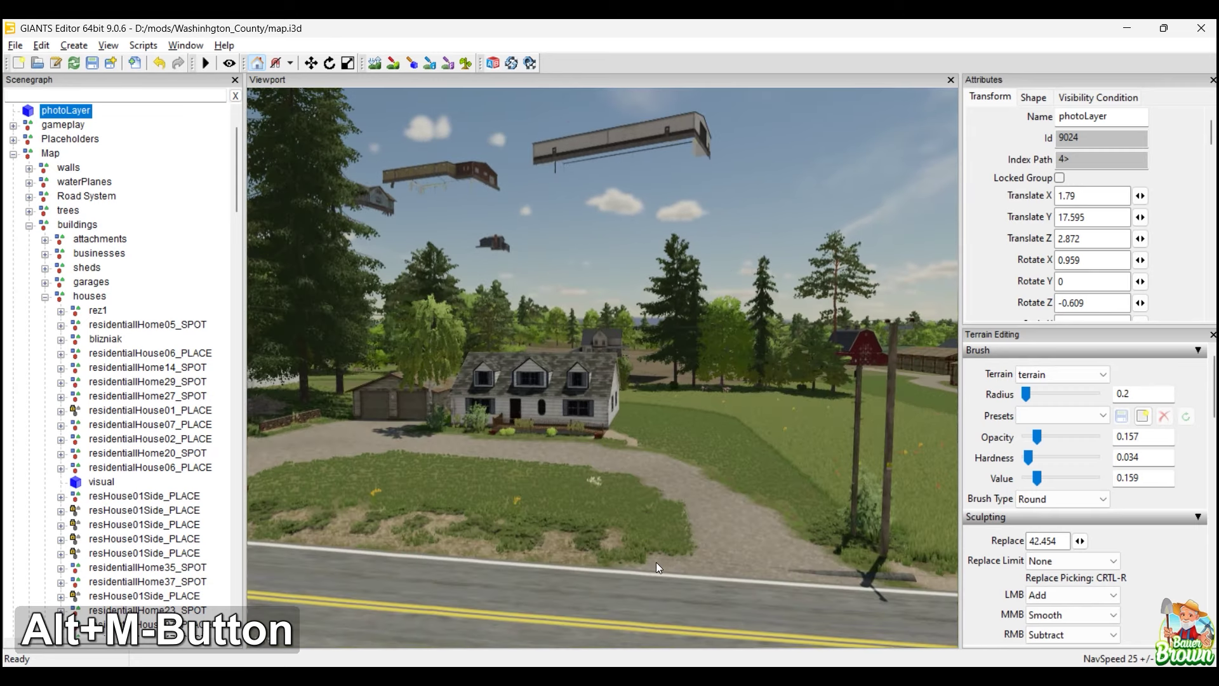
# Examine the white dormered house, the baseball field and the vacated roadside lot on the map.
pyautogui.click(660, 562)
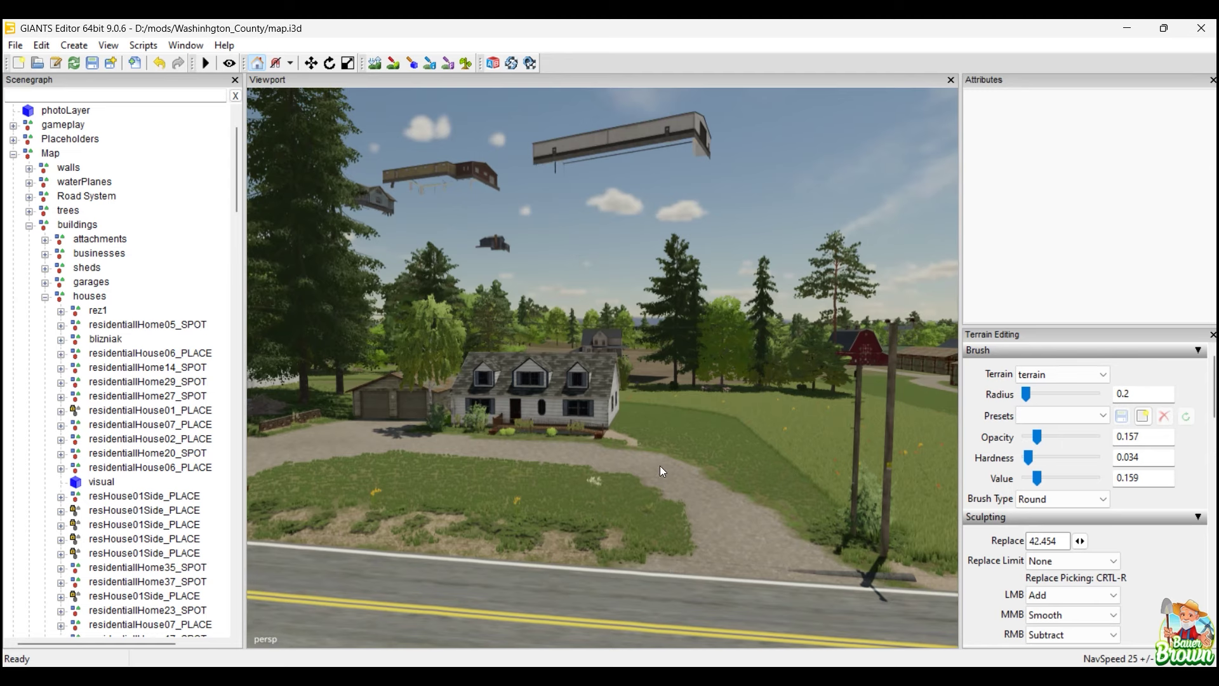
pyautogui.keyDown('alt'); pyautogui.moveTo(661, 466); pyautogui.dragTo(624, 479); pyautogui.keyUp('alt')
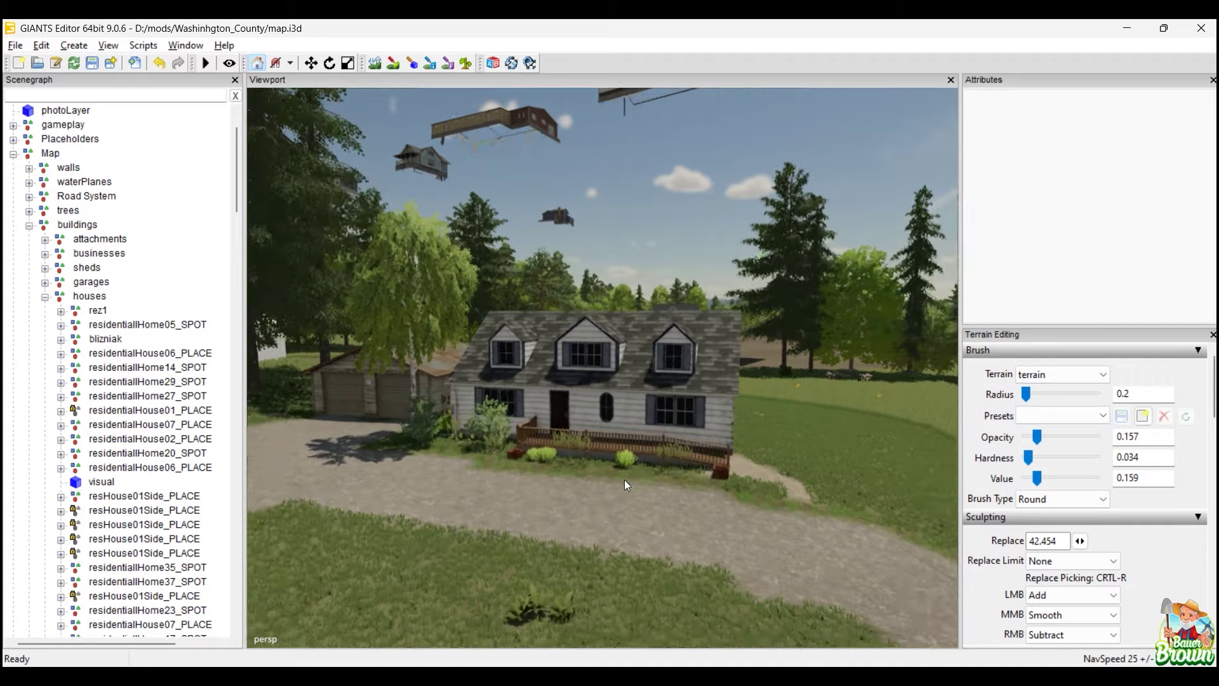
pyautogui.keyDown('alt'); pyautogui.moveTo(623, 478); pyautogui.dragTo(621, 510, button='middle'); pyautogui.keyUp('alt')
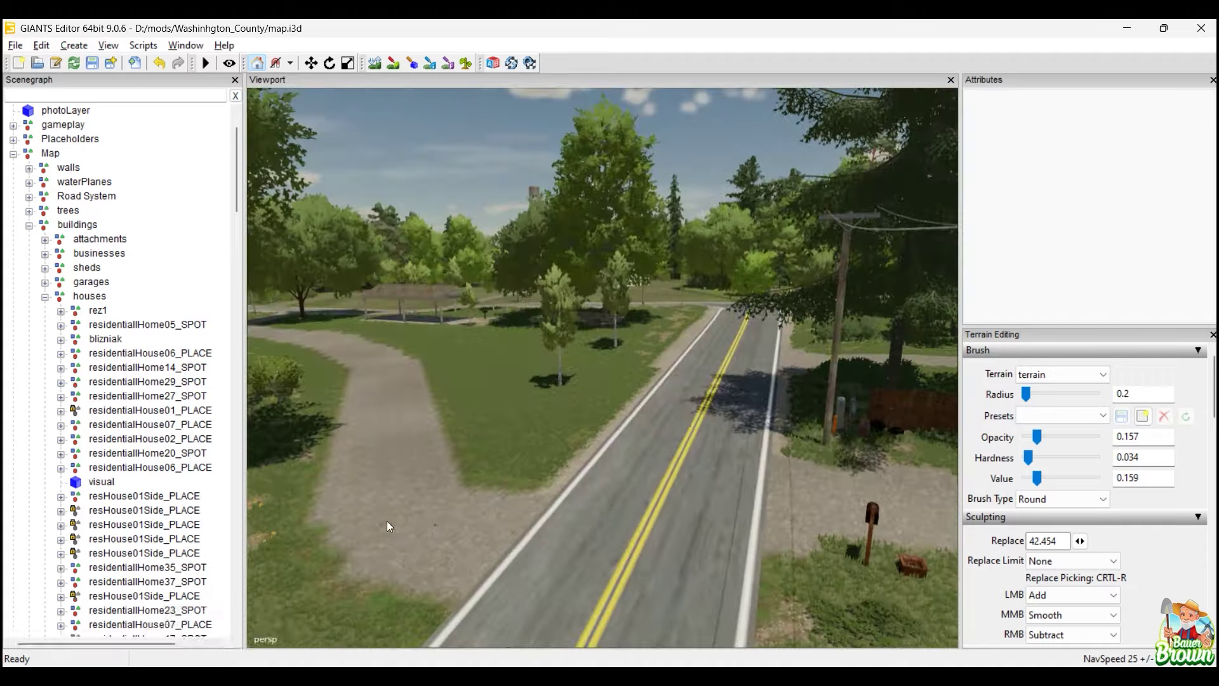
pyautogui.keyDown('alt'); pyautogui.moveTo(387, 521); pyautogui.dragTo(516, 526, button='middle'); pyautogui.keyUp('alt')
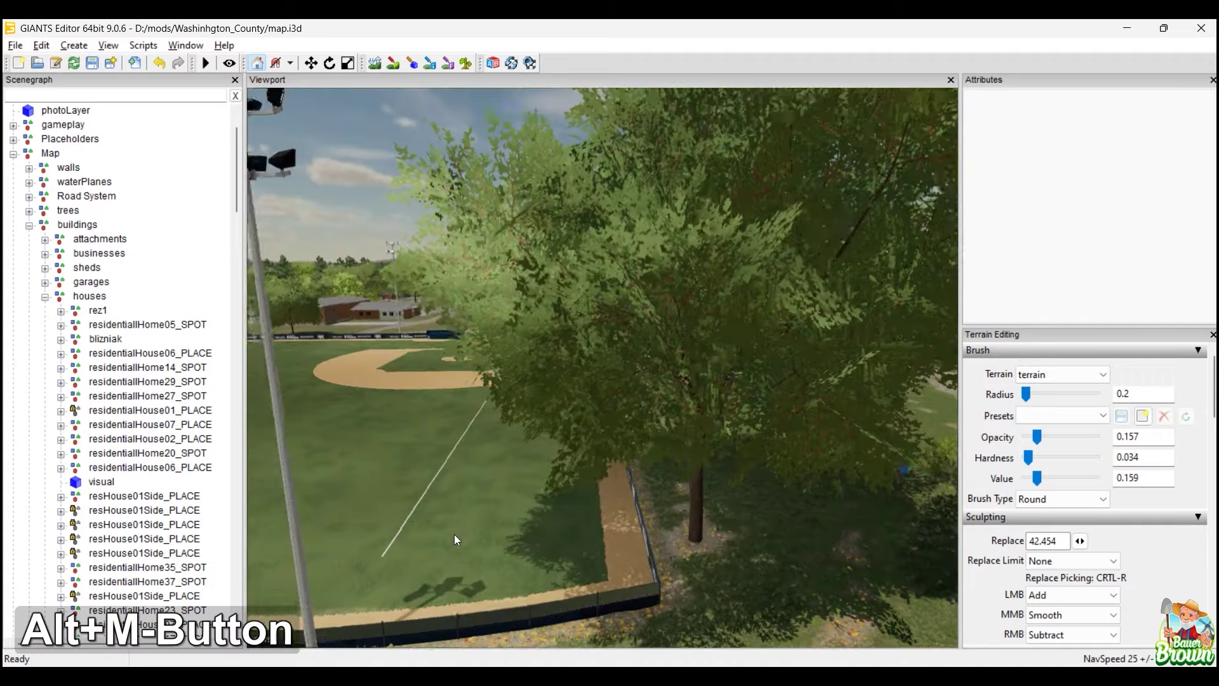
pyautogui.keyDown('alt'); pyautogui.moveTo(454, 535); pyautogui.dragTo(600, 572, button='middle'); pyautogui.keyUp('alt')
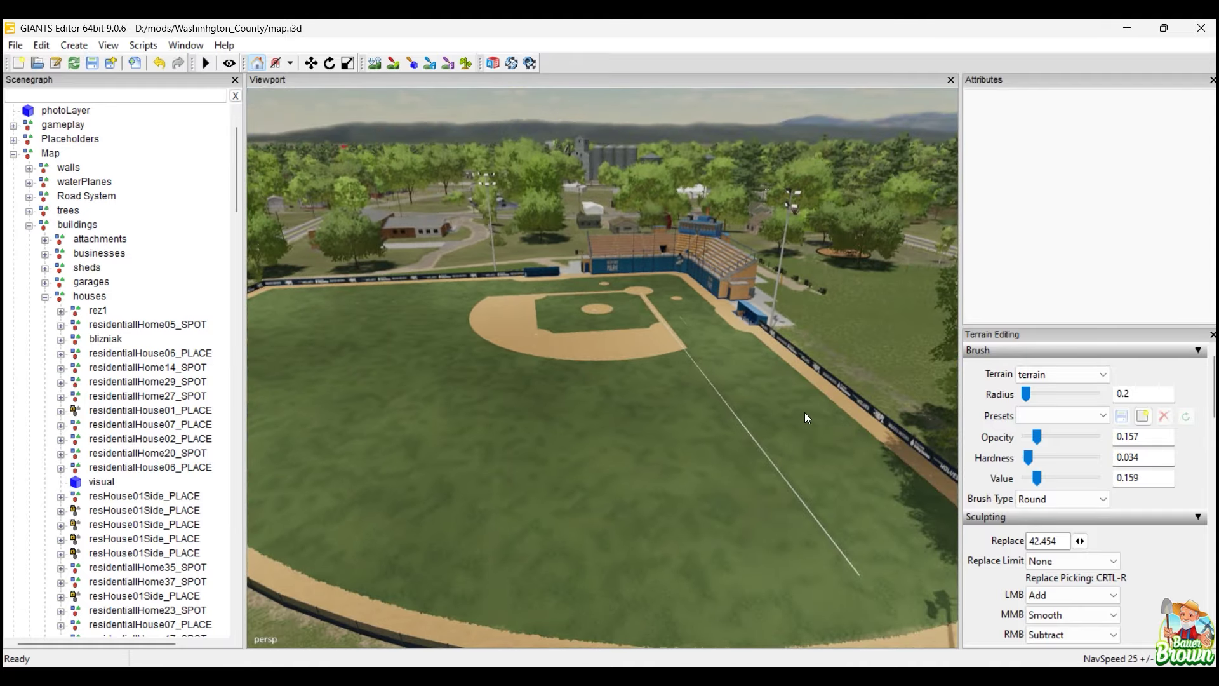
pyautogui.keyDown('alt'); pyautogui.moveTo(806, 418); pyautogui.dragTo(528, 402, button='middle'); pyautogui.keyUp('alt')
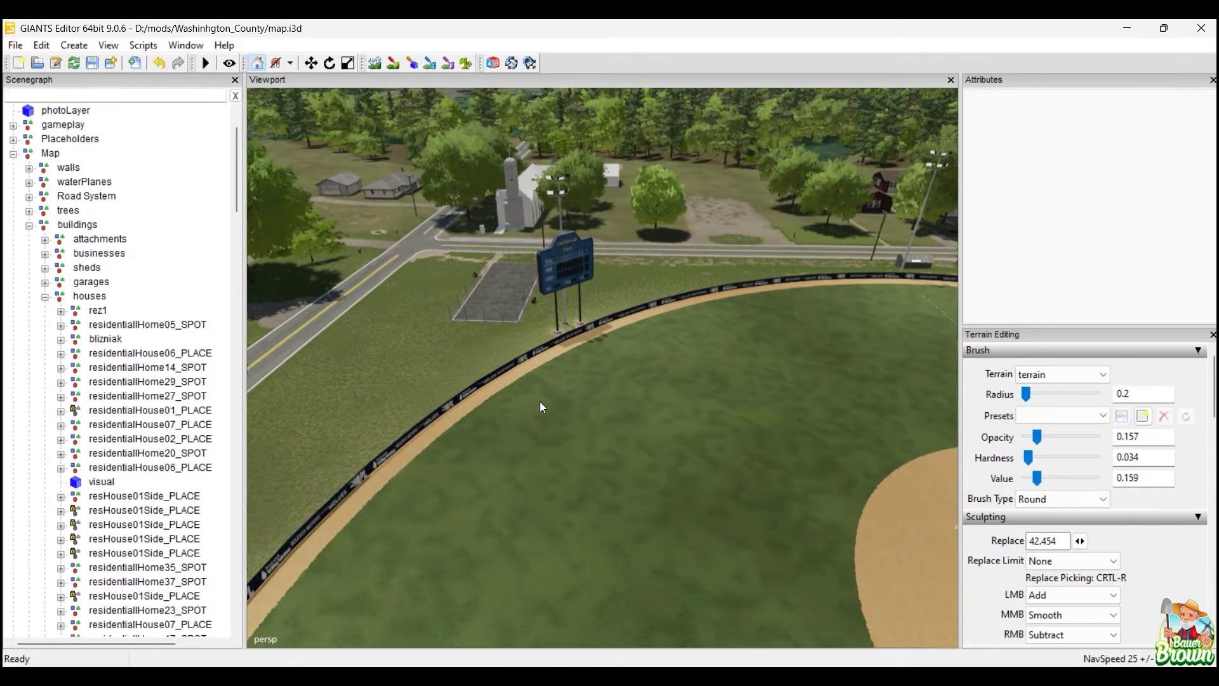
pyautogui.keyDown('alt'); pyautogui.moveTo(540, 402); pyautogui.dragTo(658, 414, button='middle'); pyautogui.keyUp('alt')
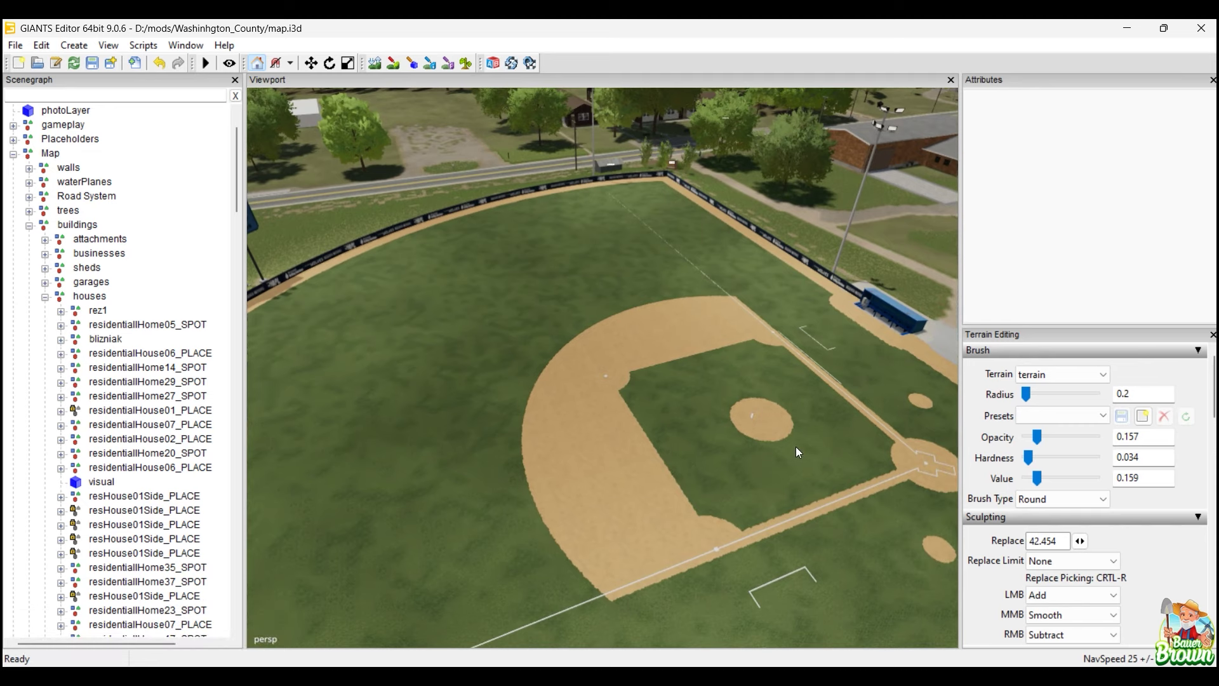
pyautogui.keyDown('alt'); pyautogui.moveTo(775, 336); pyautogui.dragTo(729, 424, button='middle'); pyautogui.keyUp('alt')
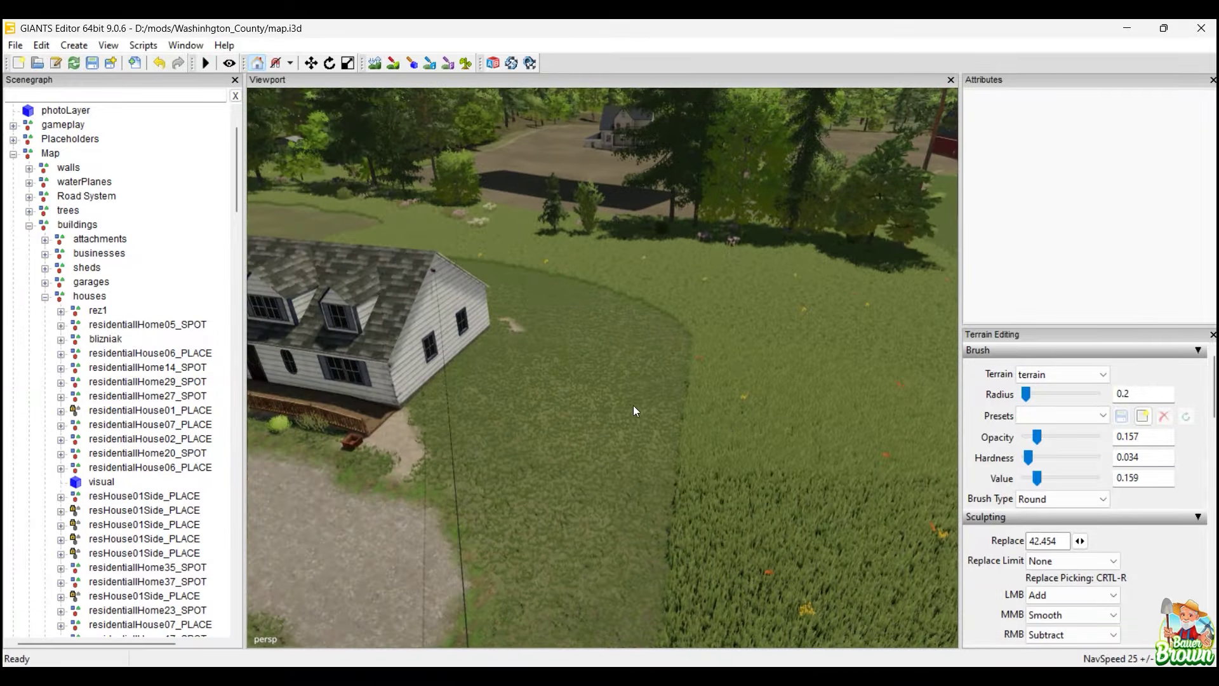
pyautogui.keyDown('alt'); pyautogui.moveTo(635, 407); pyautogui.dragTo(617, 443, button='middle'); pyautogui.keyUp('alt')
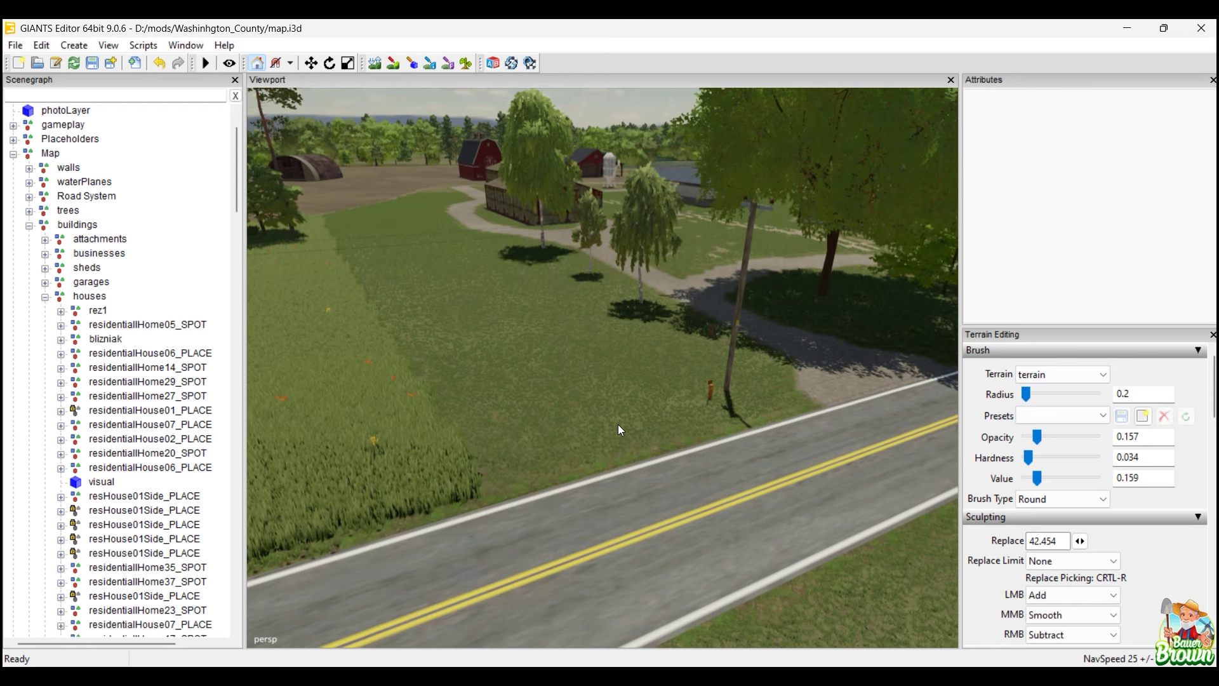
# Switch to Blender and view the Main House model in BB_TShouse.blend from the front and at an angle.
pyautogui.moveTo(666, 676)
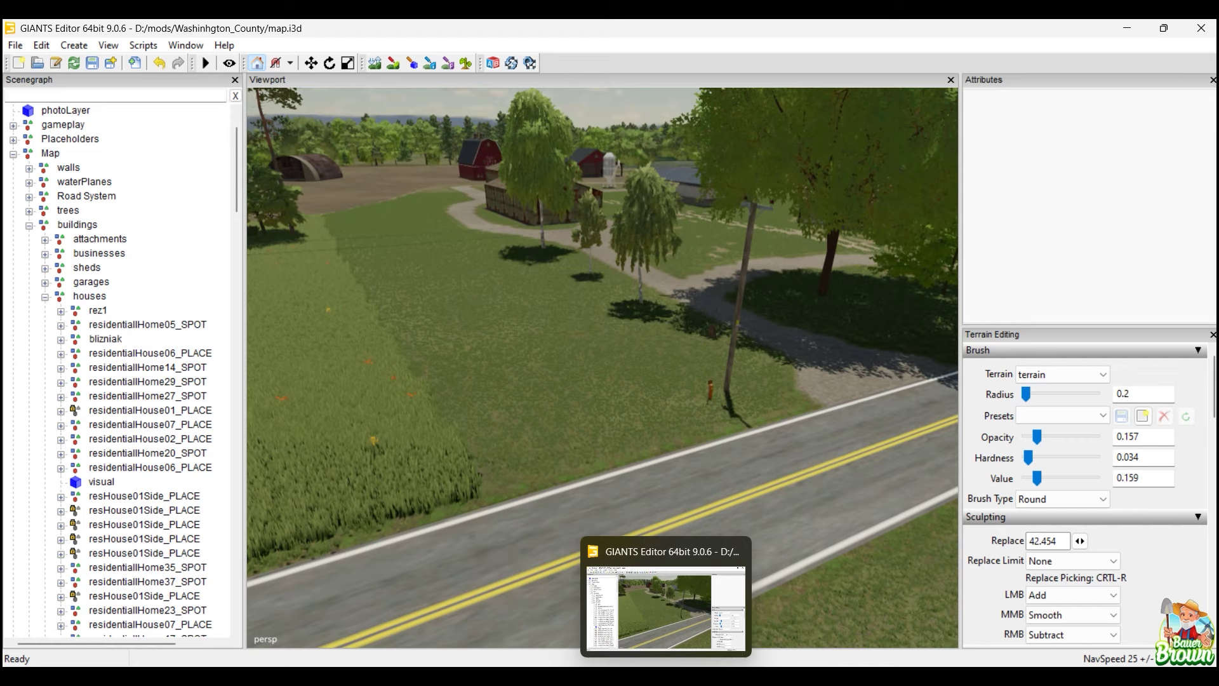
pyautogui.click(701, 677)
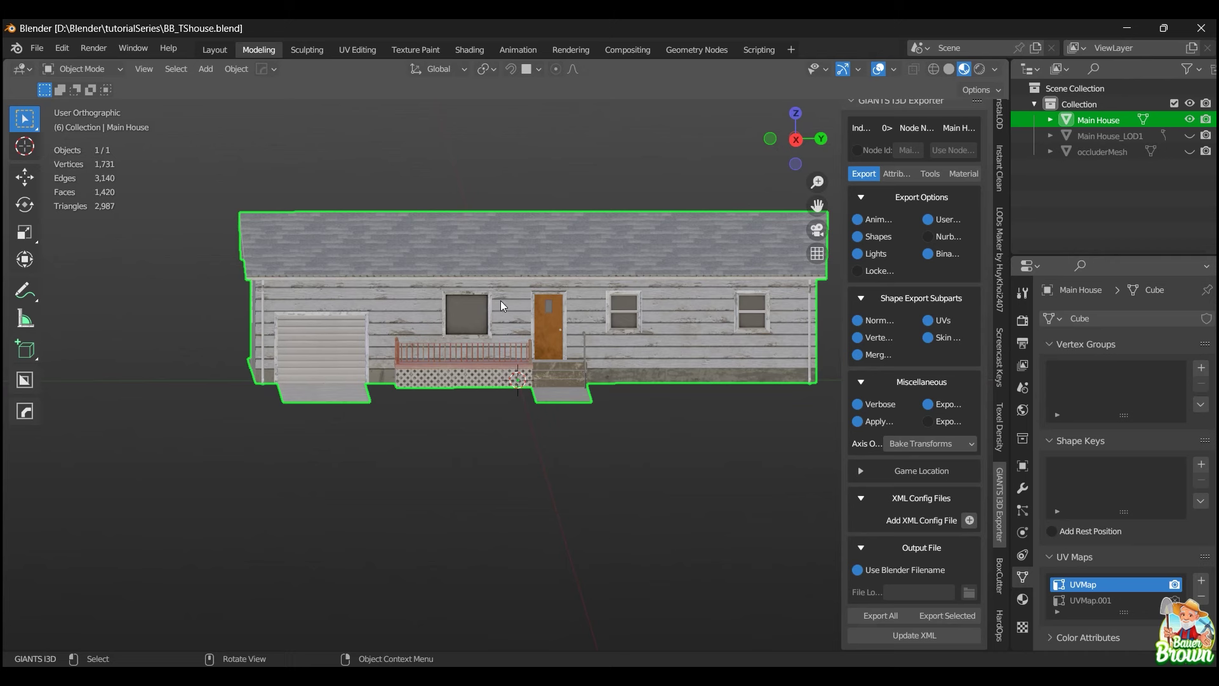
pyautogui.moveTo(415, 421); pyautogui.dragTo(475, 444, button='middle')
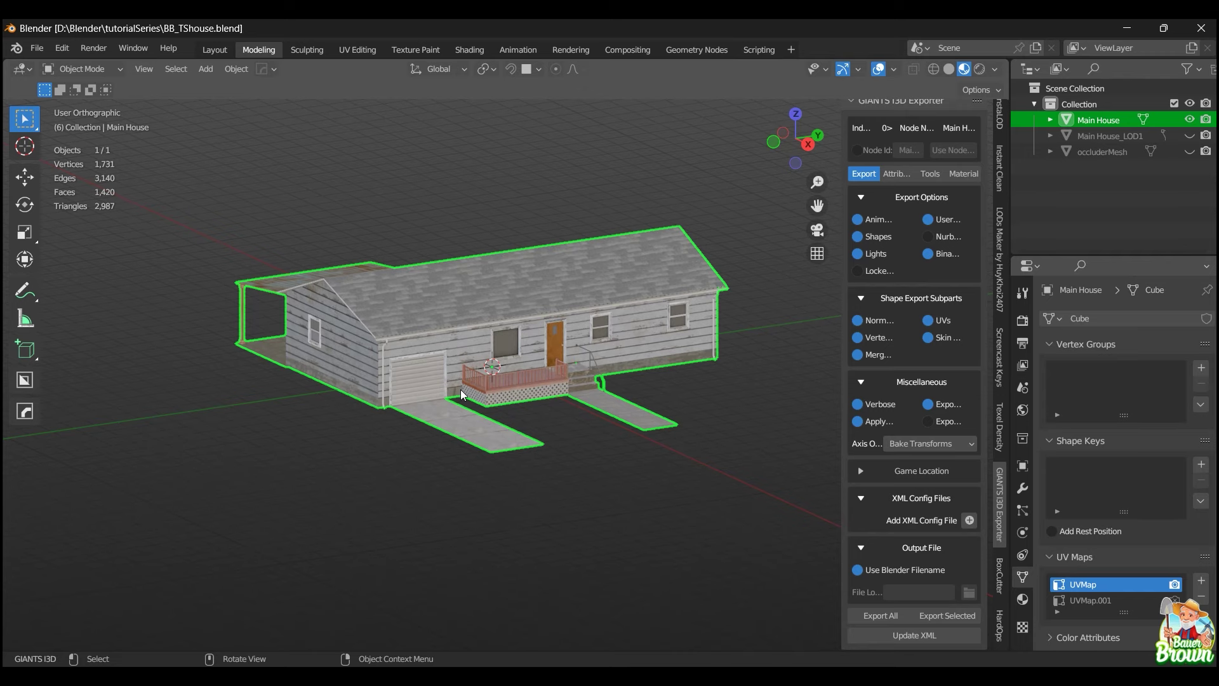
pyautogui.moveTo(468, 381); pyautogui.dragTo(569, 479, button='middle')
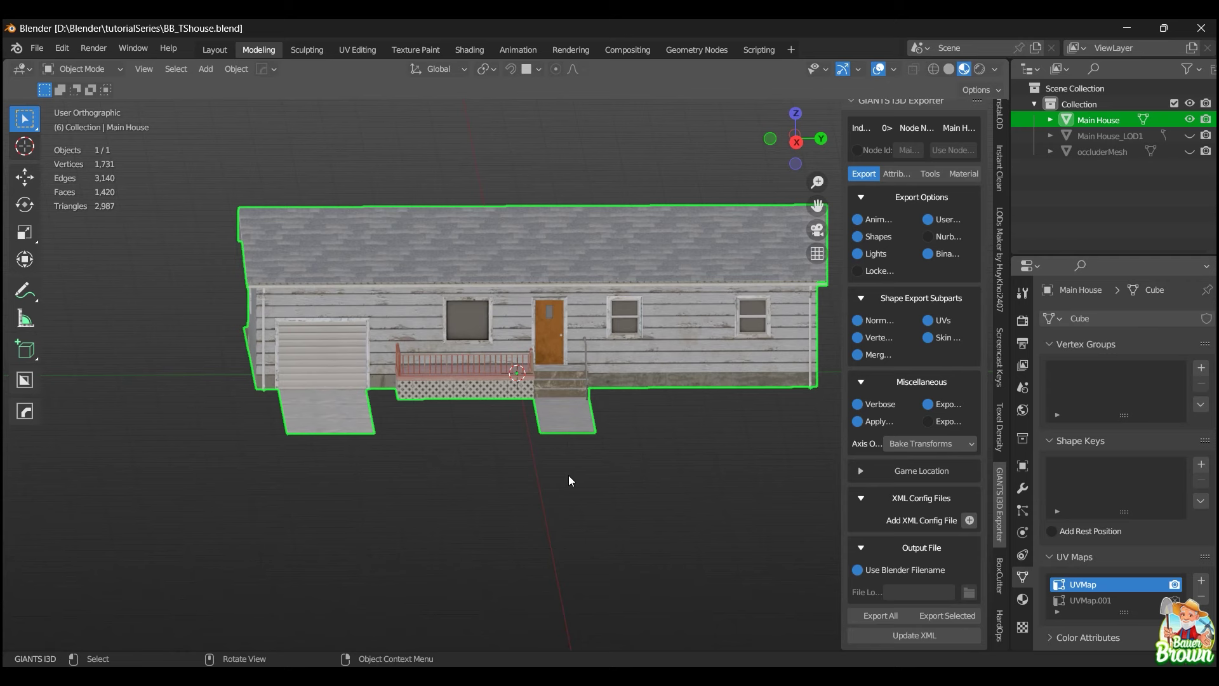
pyautogui.scroll(-2, 569, 481)
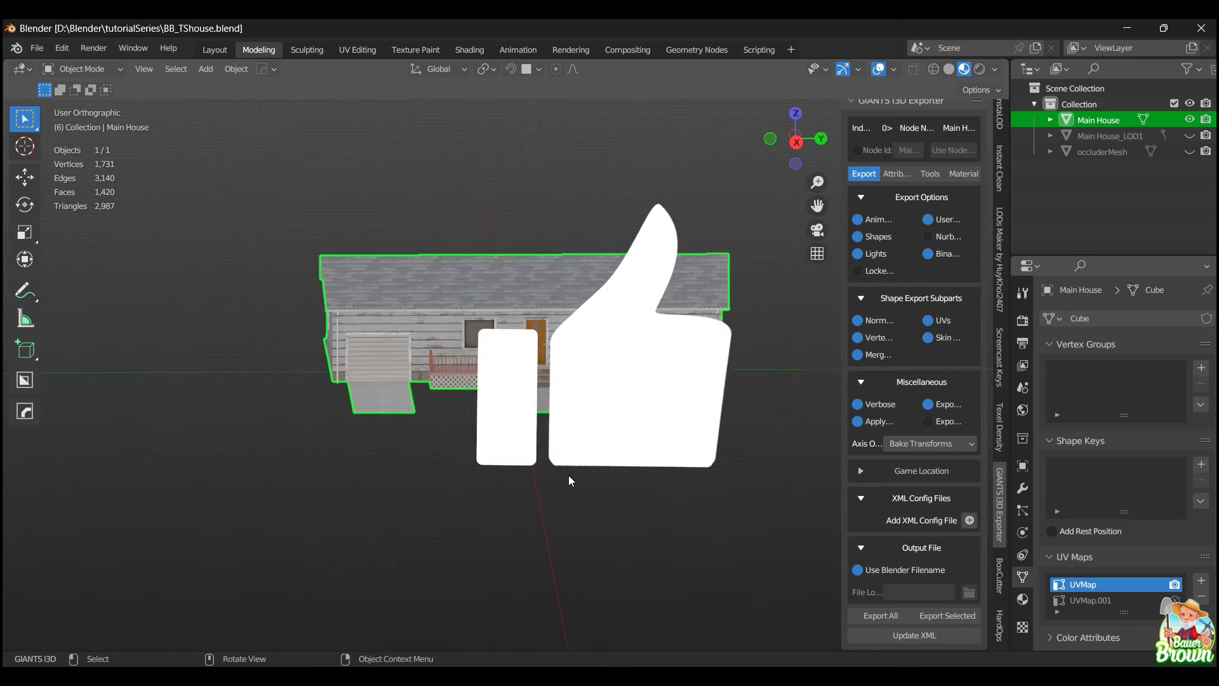